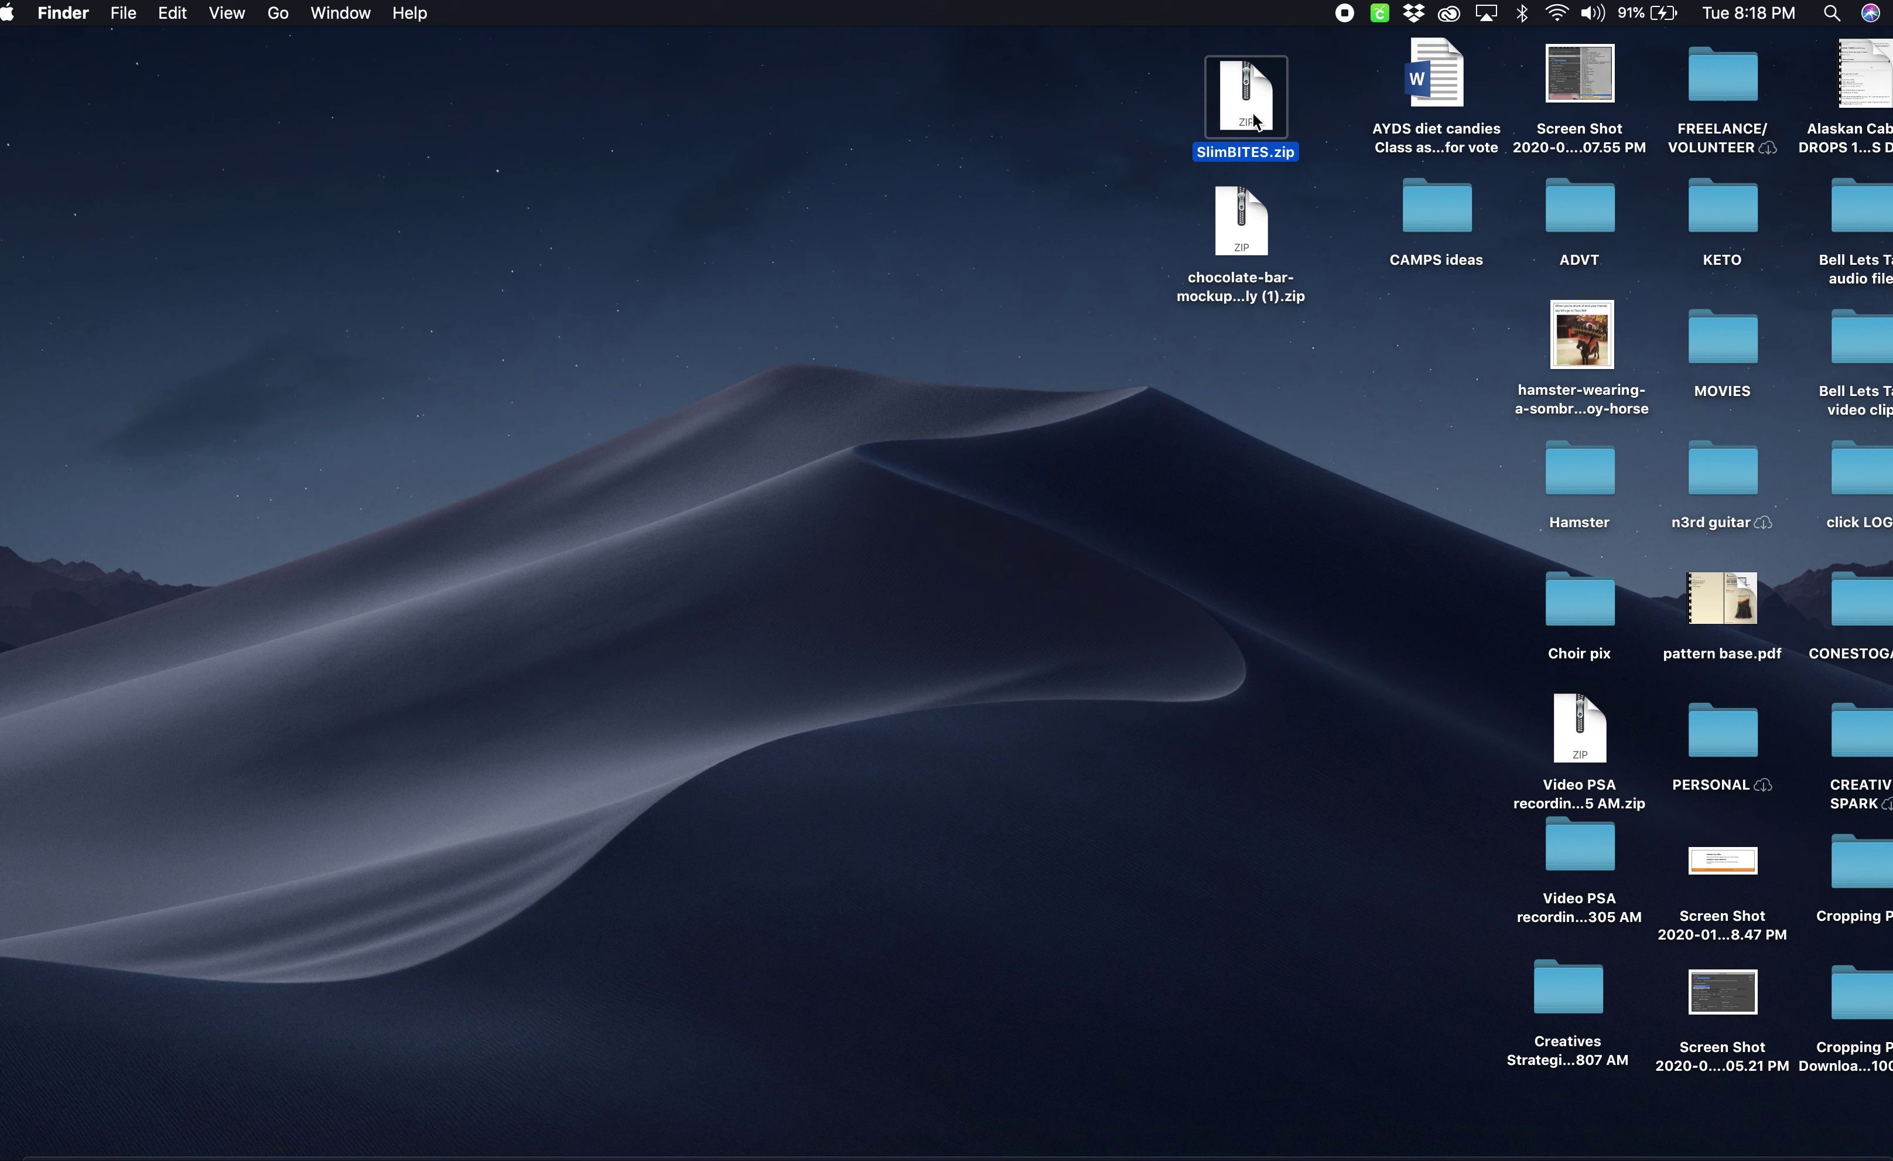
- Unzip SlimBITES.zip and move Slim Bites.pdf from the extracted folder onto the desktop
{"action": "double_click", "coordinate": [1247, 97]}
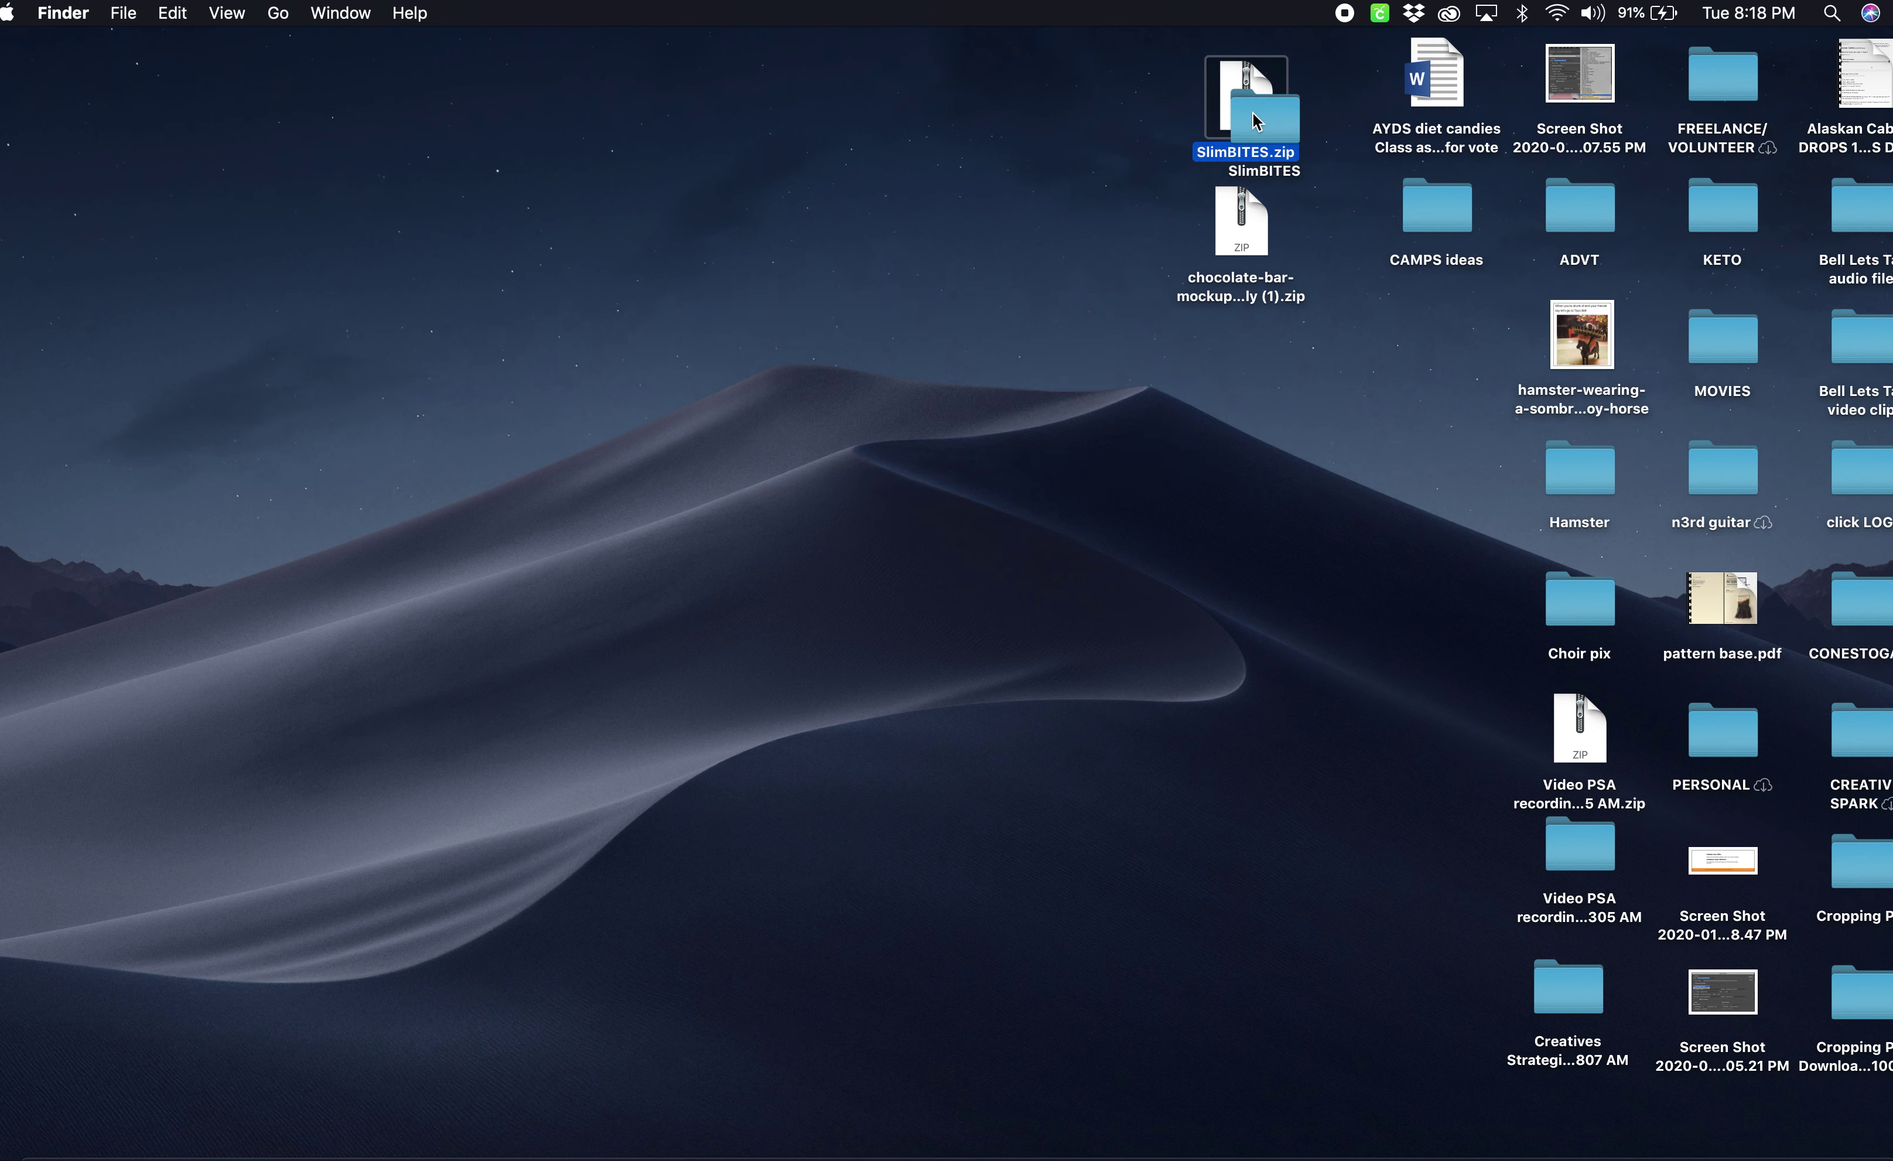
{"action": "left_click_drag", "start_coordinate": [1282, 128], "coordinate": [1136, 115]}
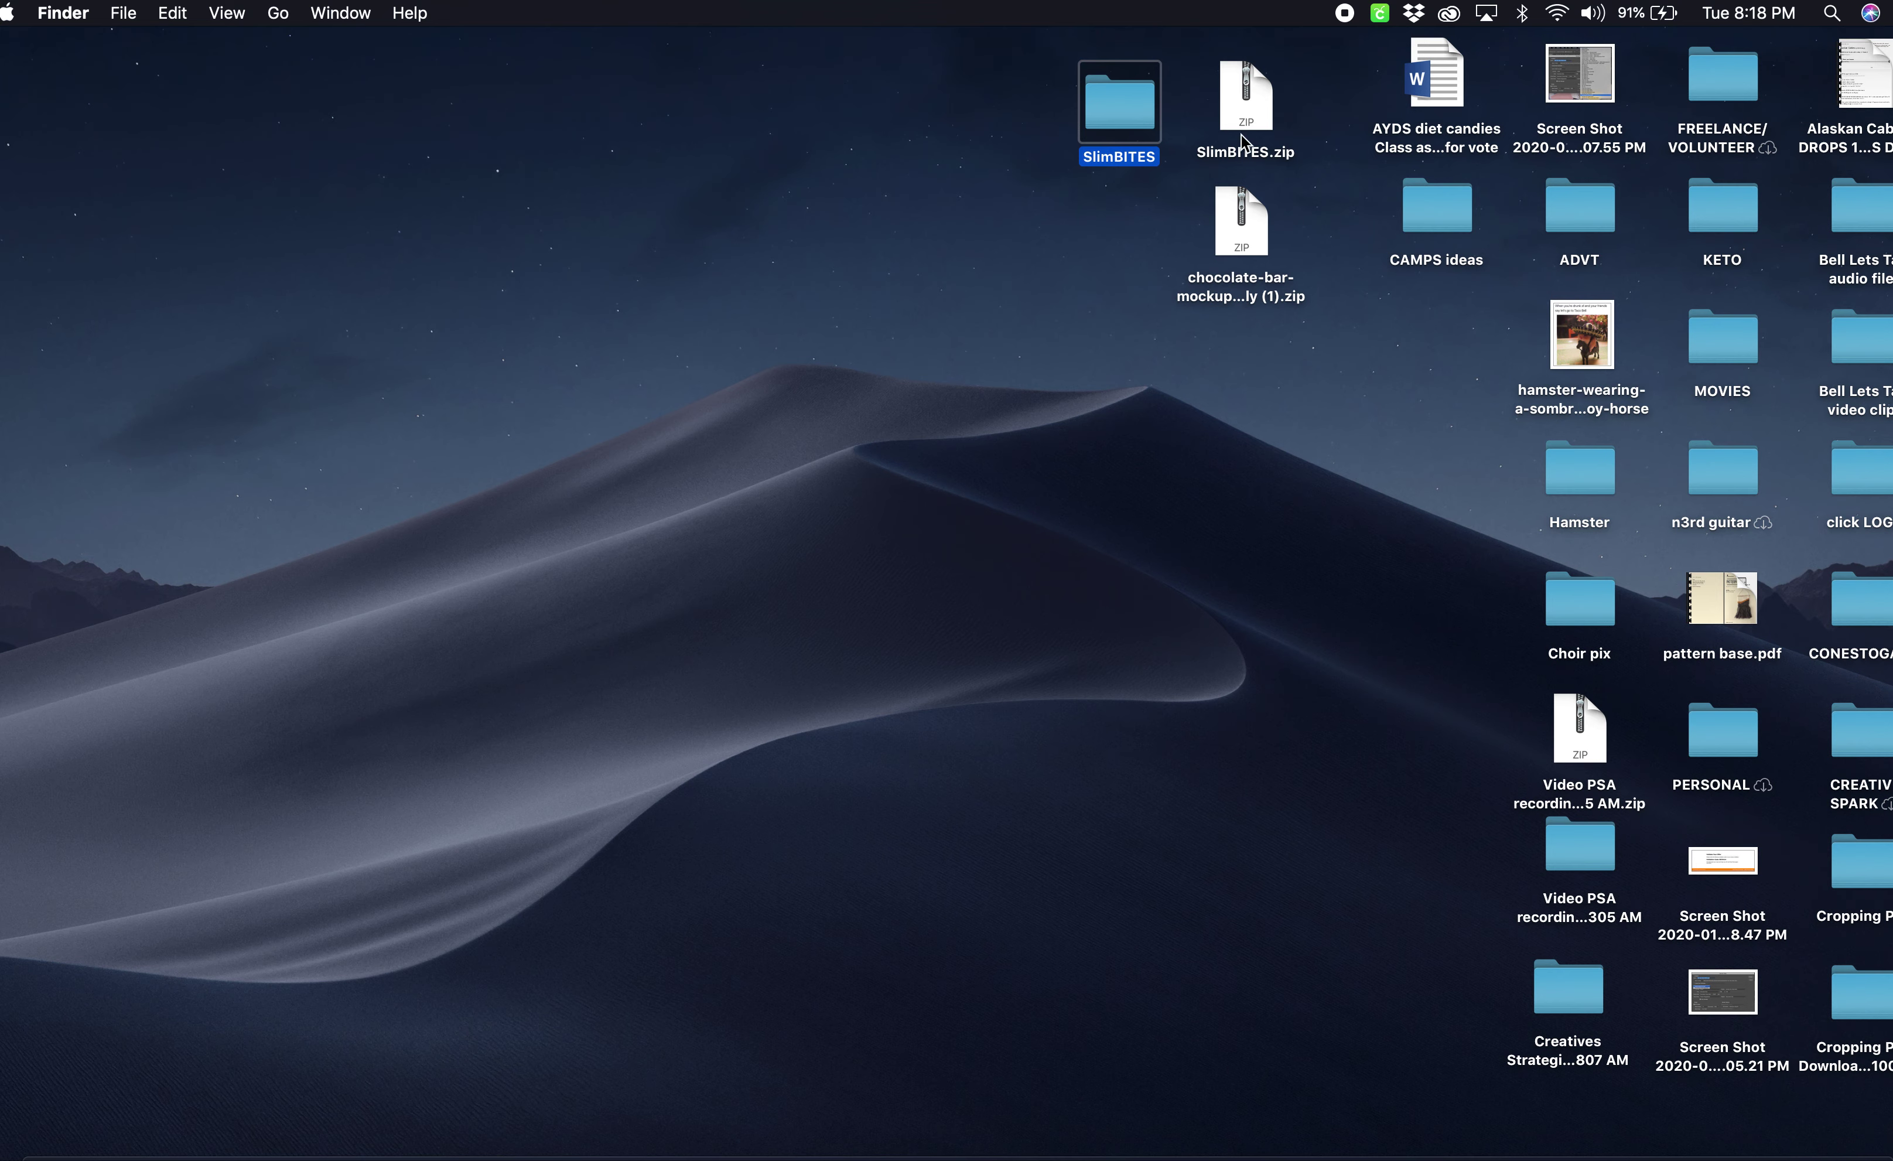
{"action": "double_click", "coordinate": [1119, 101]}
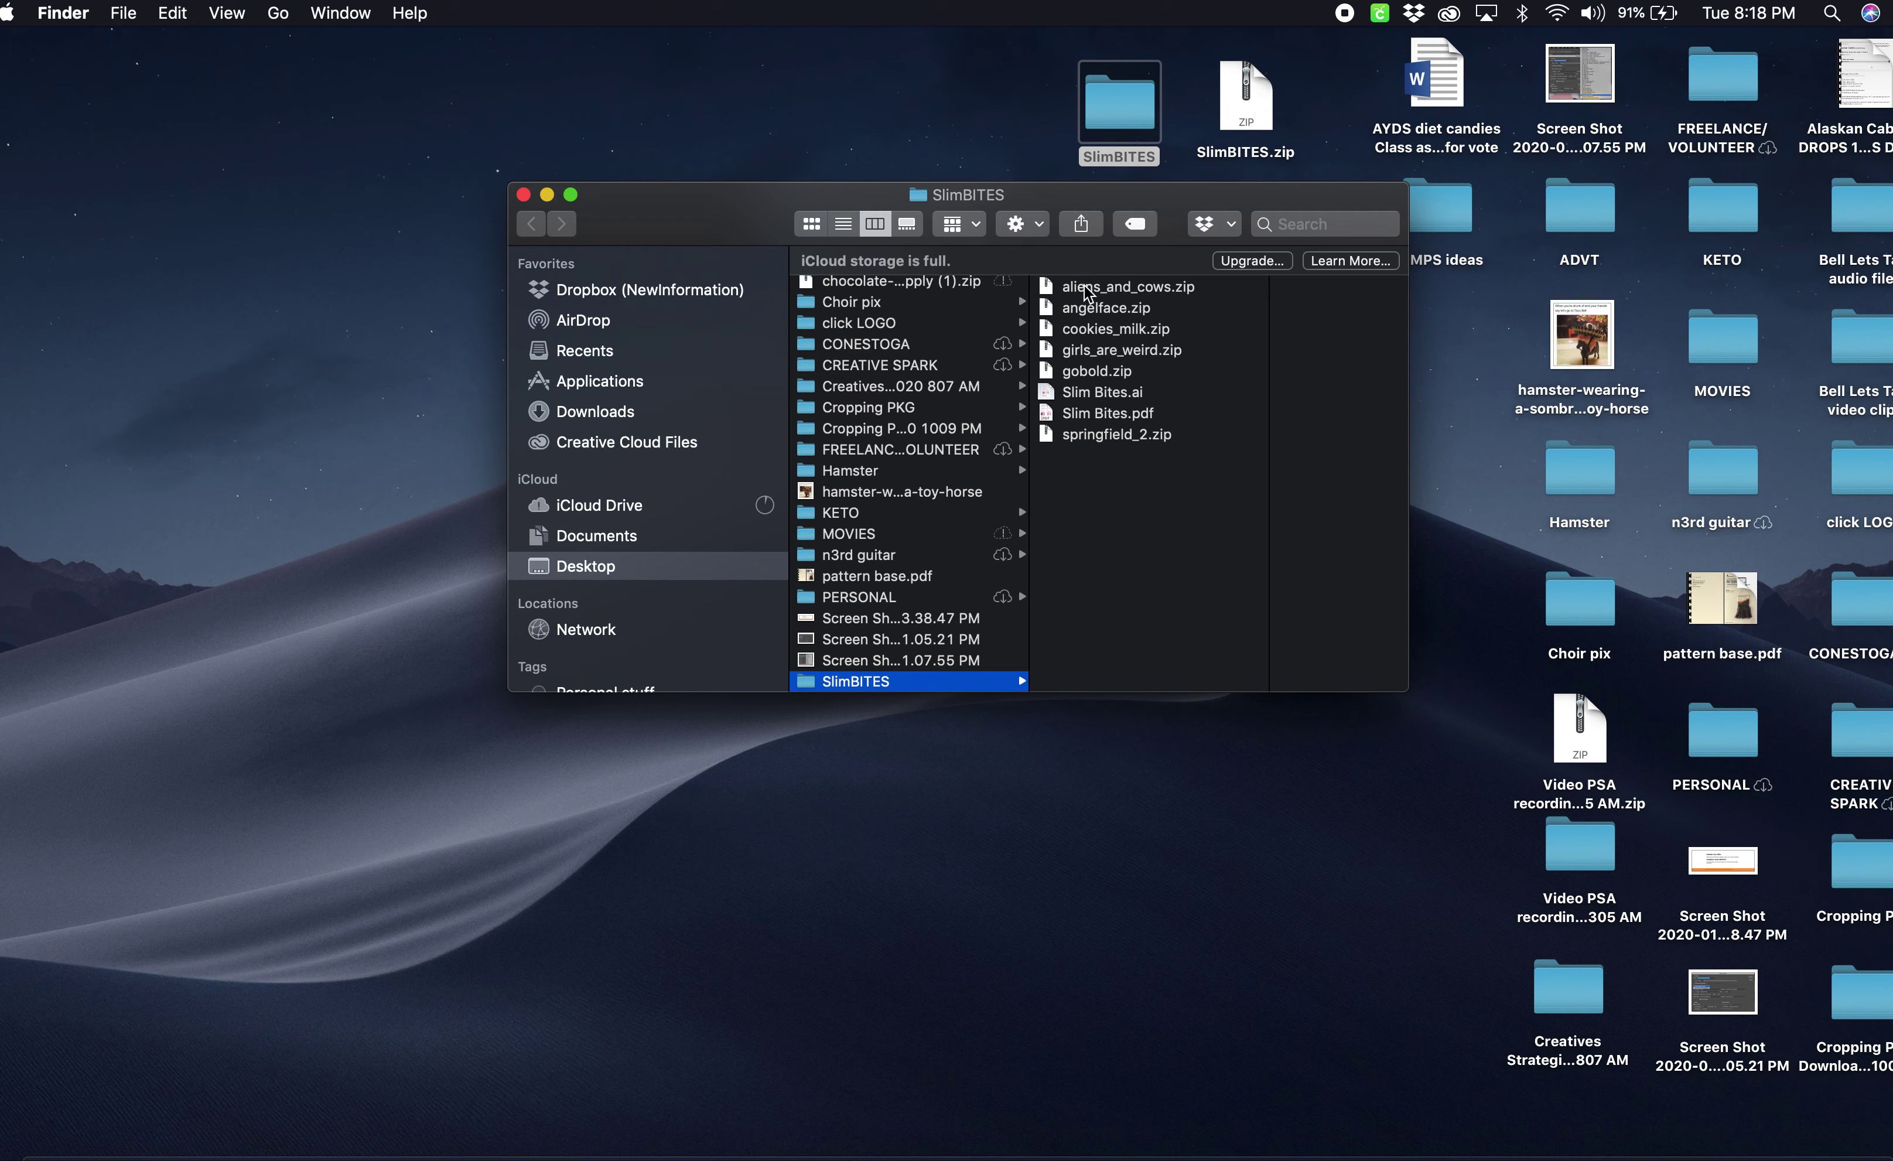
{"action": "left_click", "coordinate": [1087, 412]}
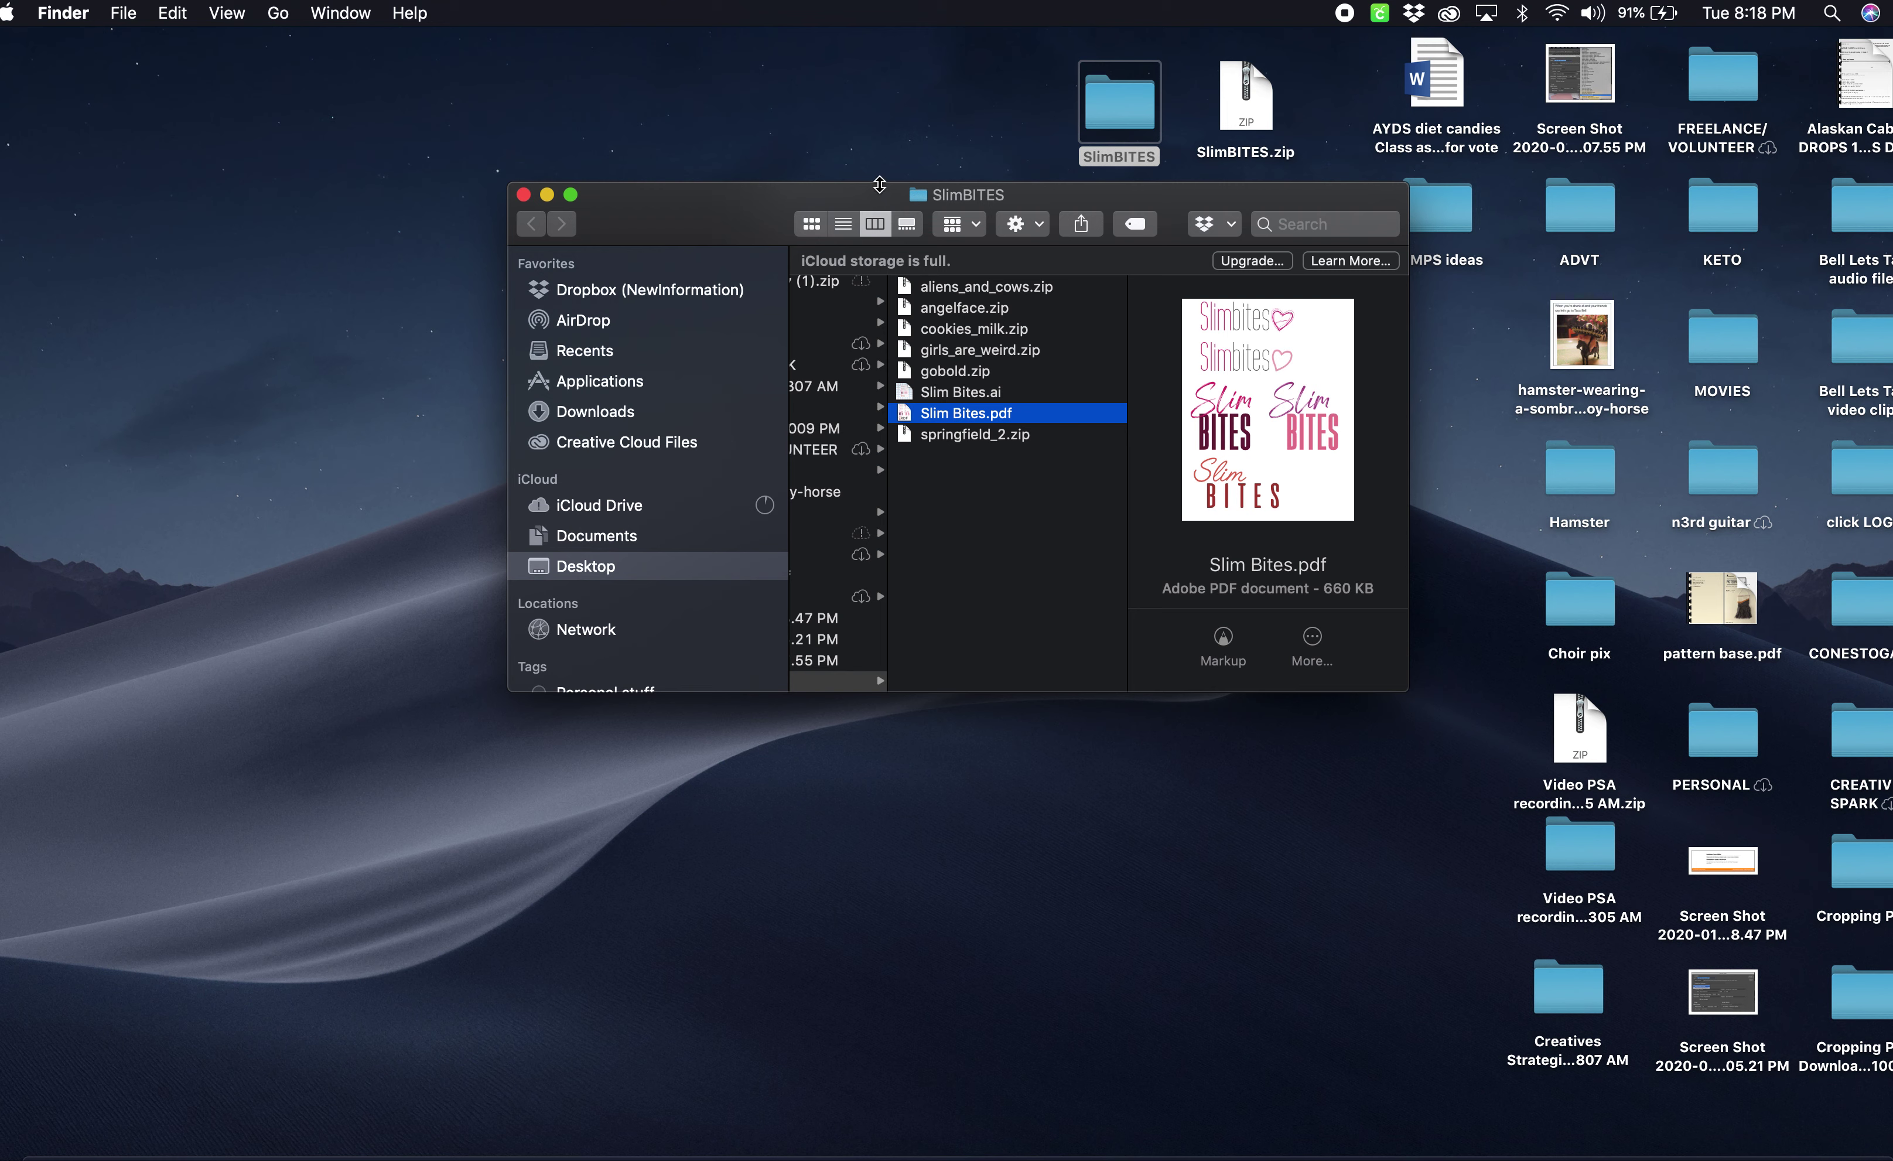
{"action": "left_click_drag", "start_coordinate": [903, 417], "coordinate": [830, 97]}
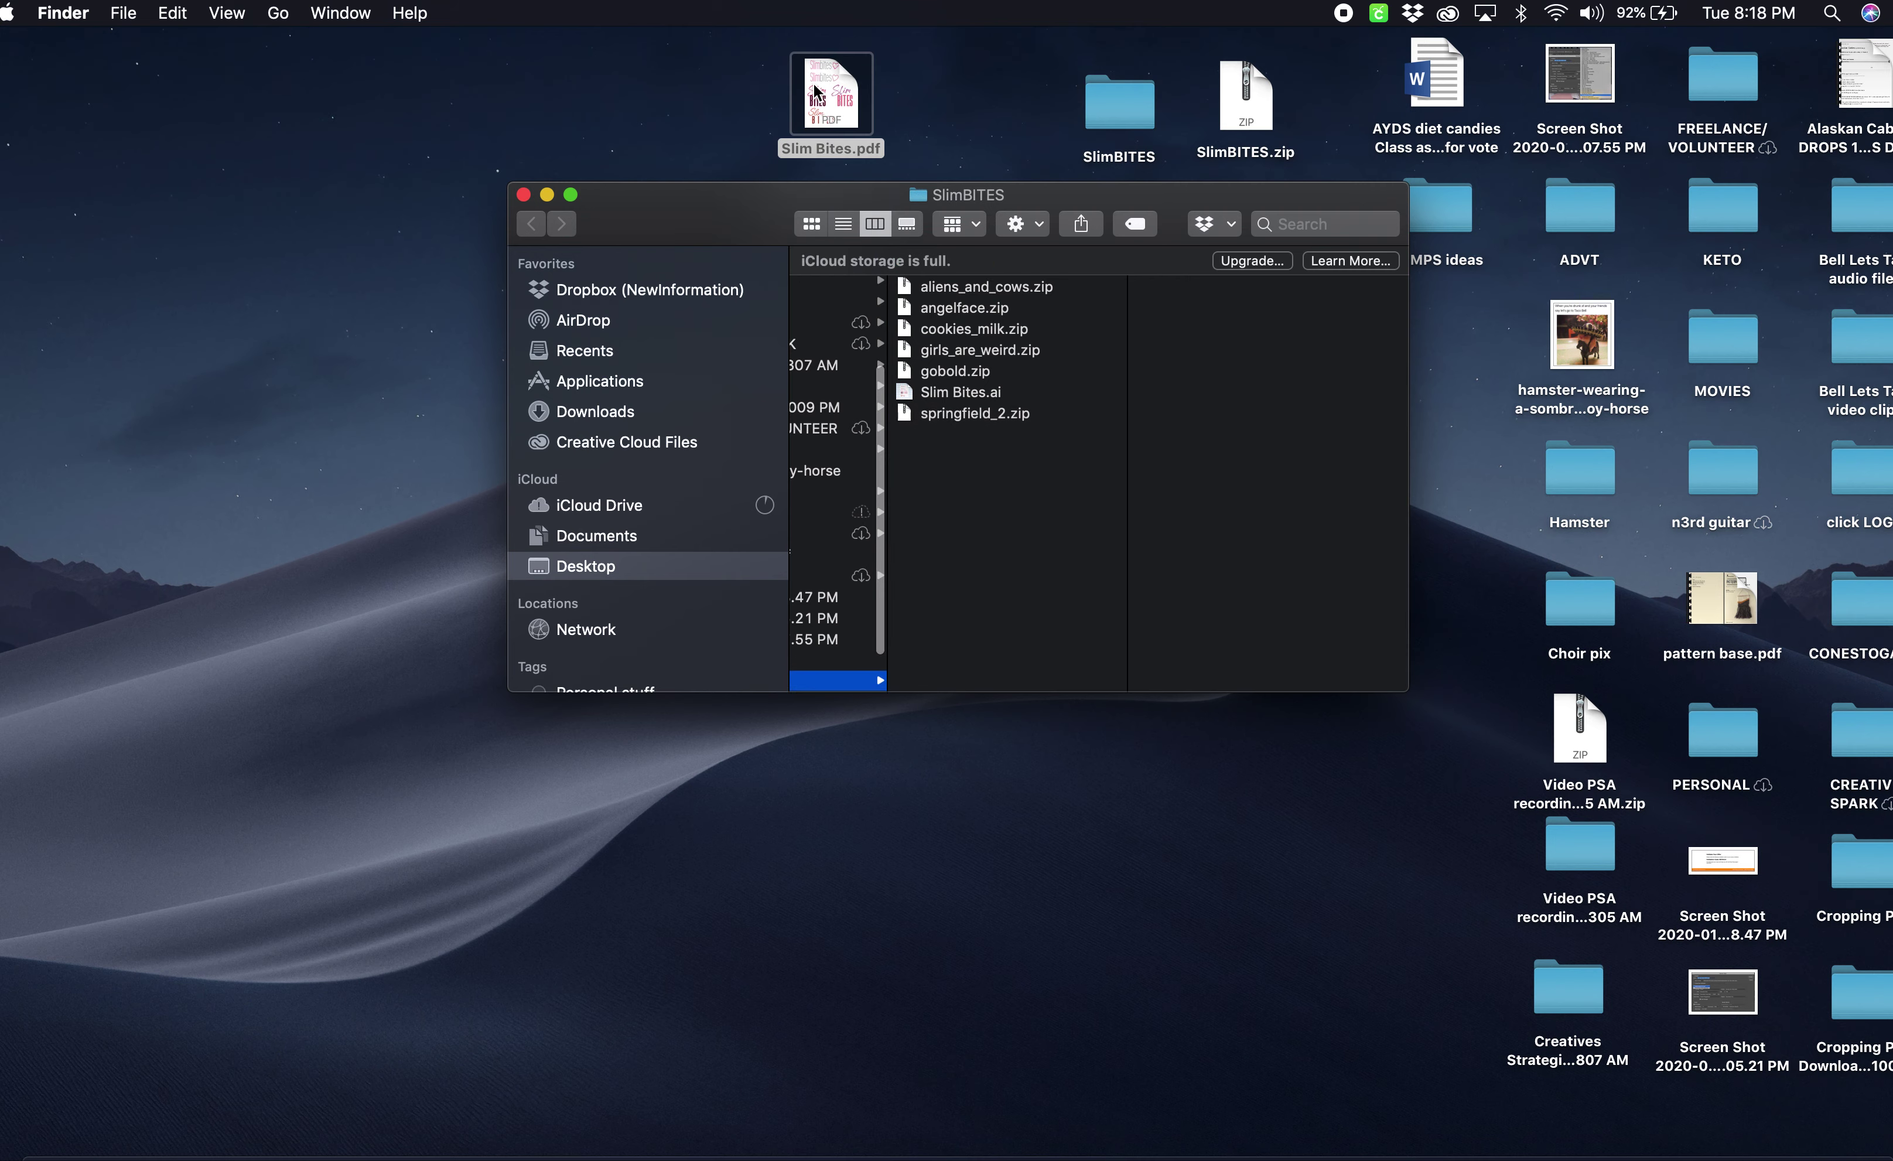
{"action": "left_click", "coordinate": [523, 195]}
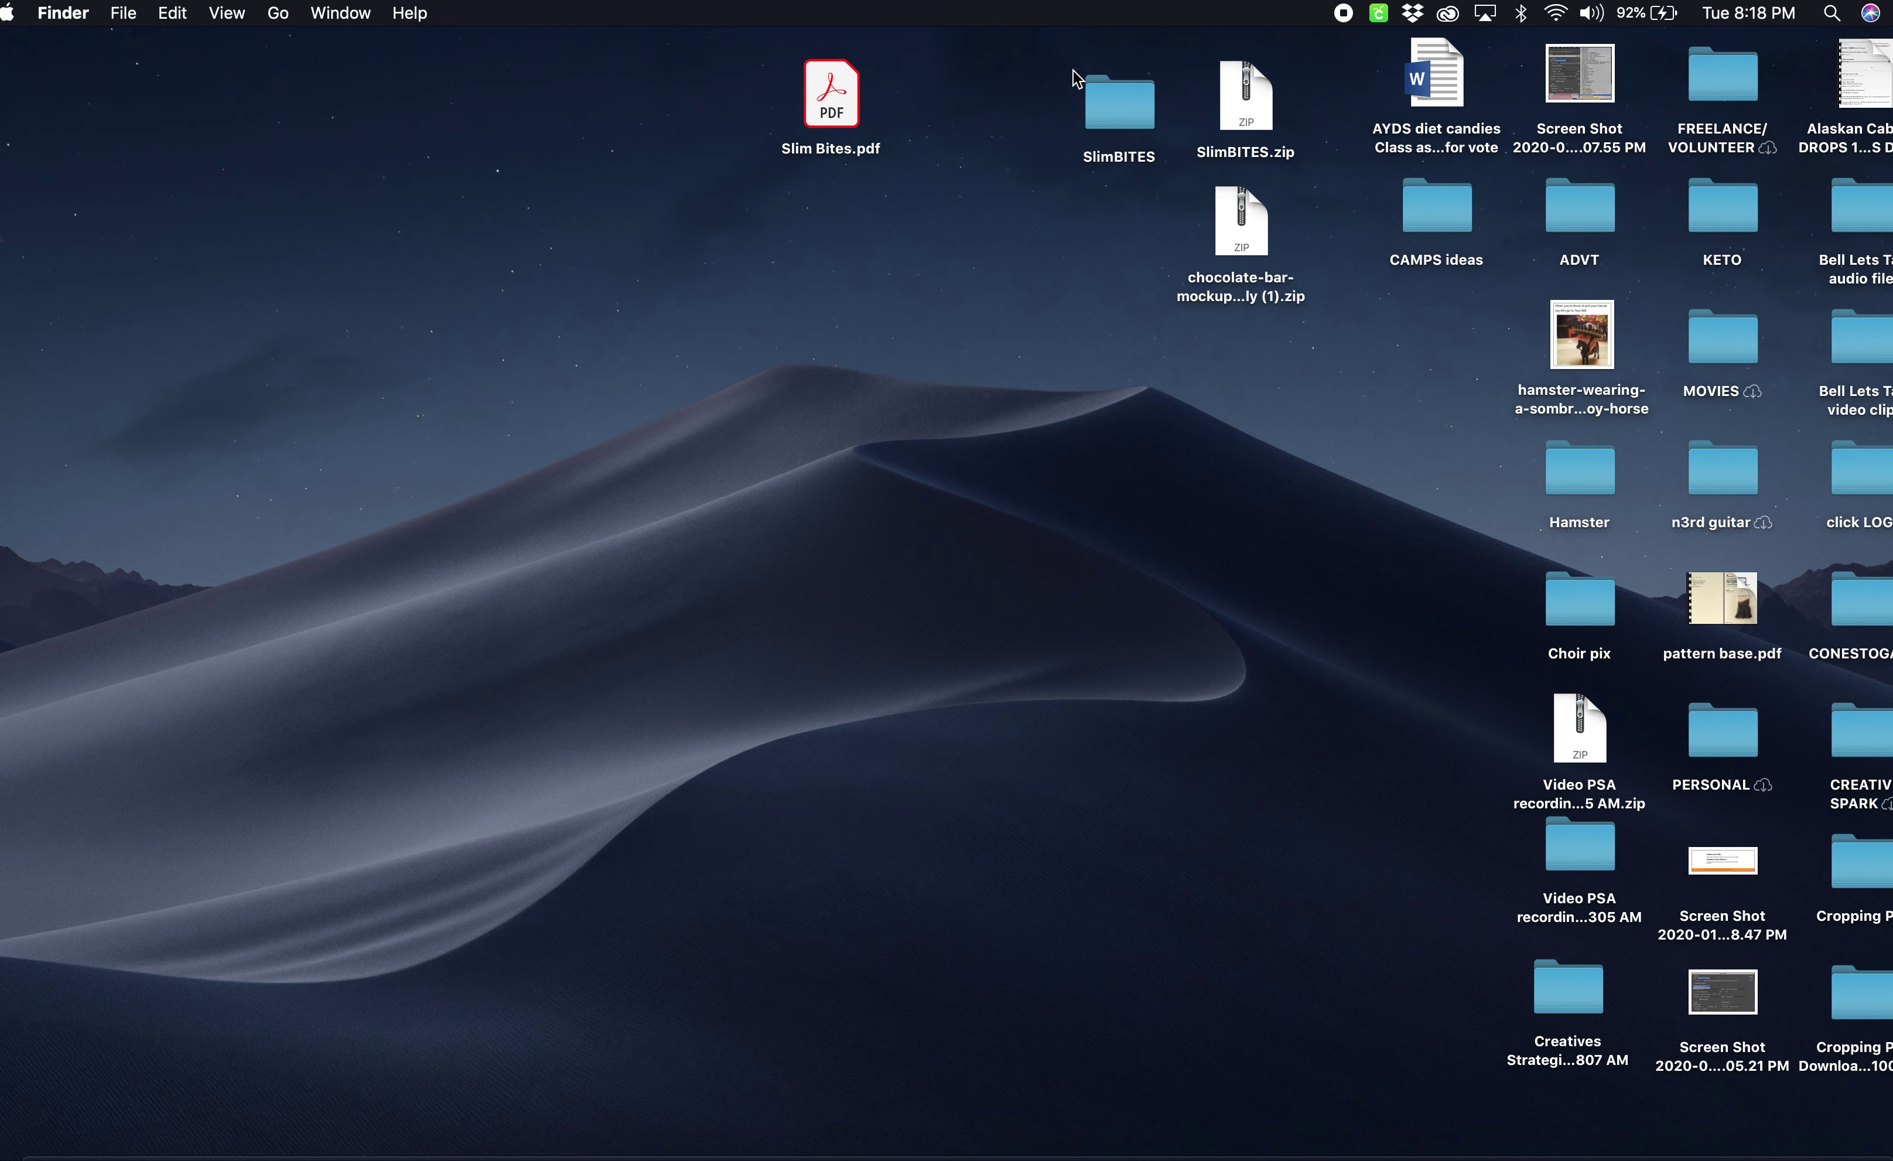
- Move the SlimBITES folder and SlimBITES.zip from the desktop to the Trash
{"action": "left_click_drag", "start_coordinate": [1055, 70], "coordinate": [1279, 117]}
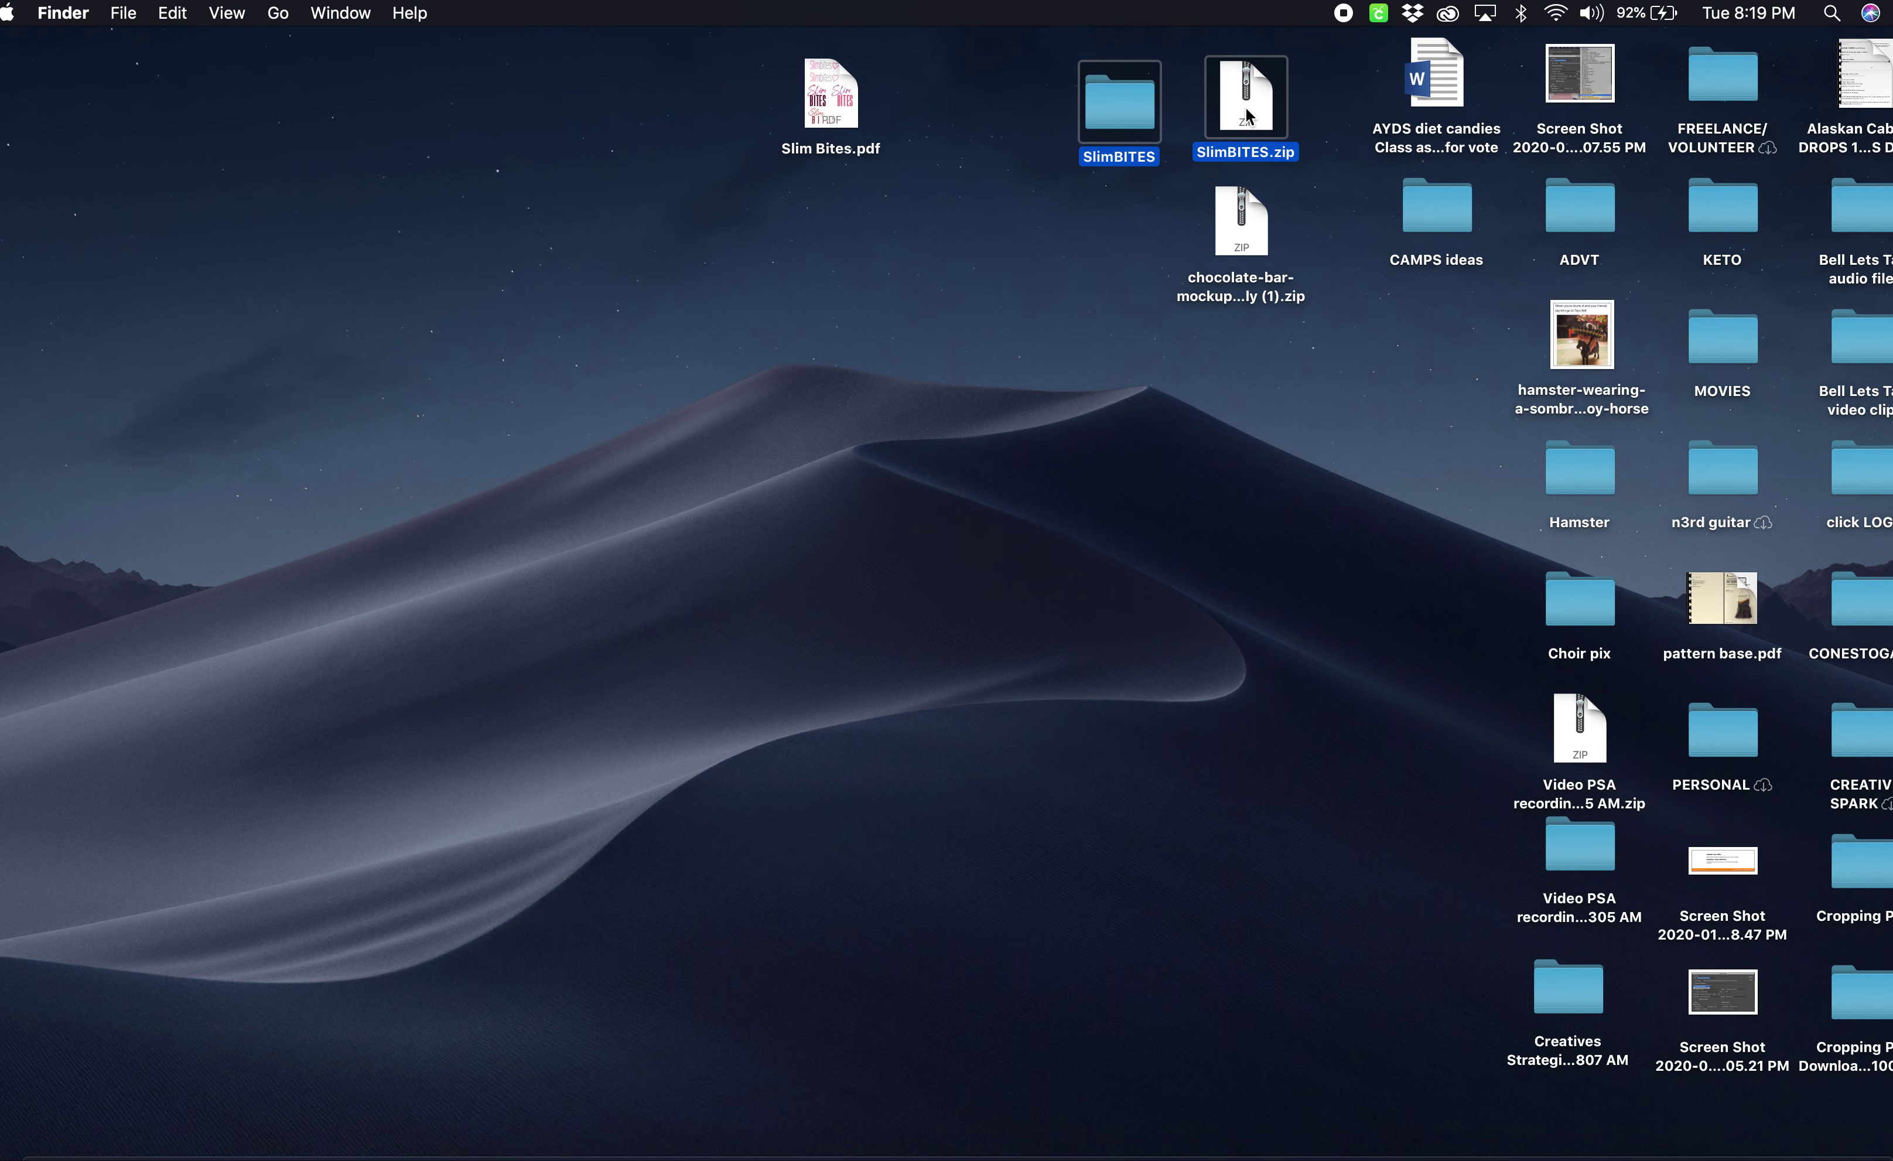
{"action": "right_click", "coordinate": [1246, 117]}
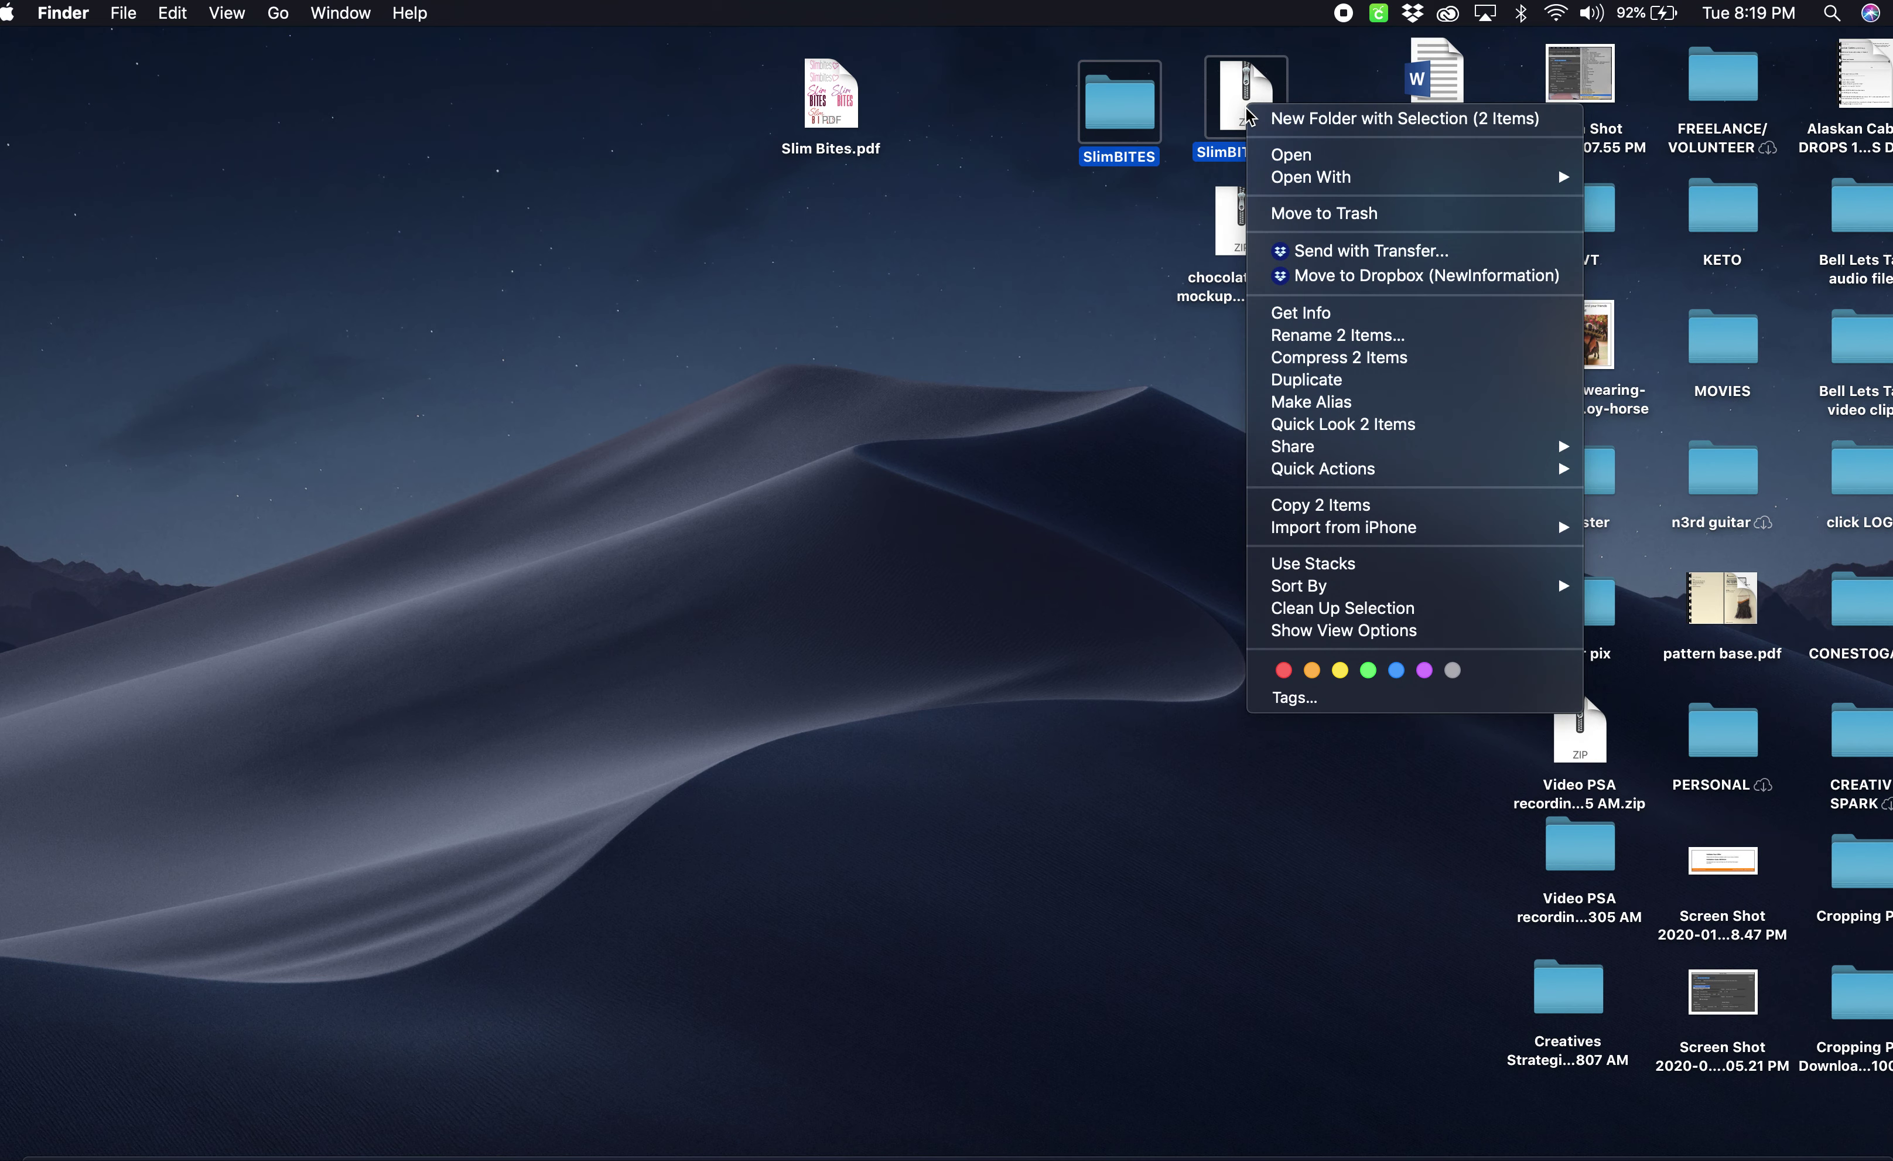
{"action": "left_click", "coordinate": [1322, 215]}
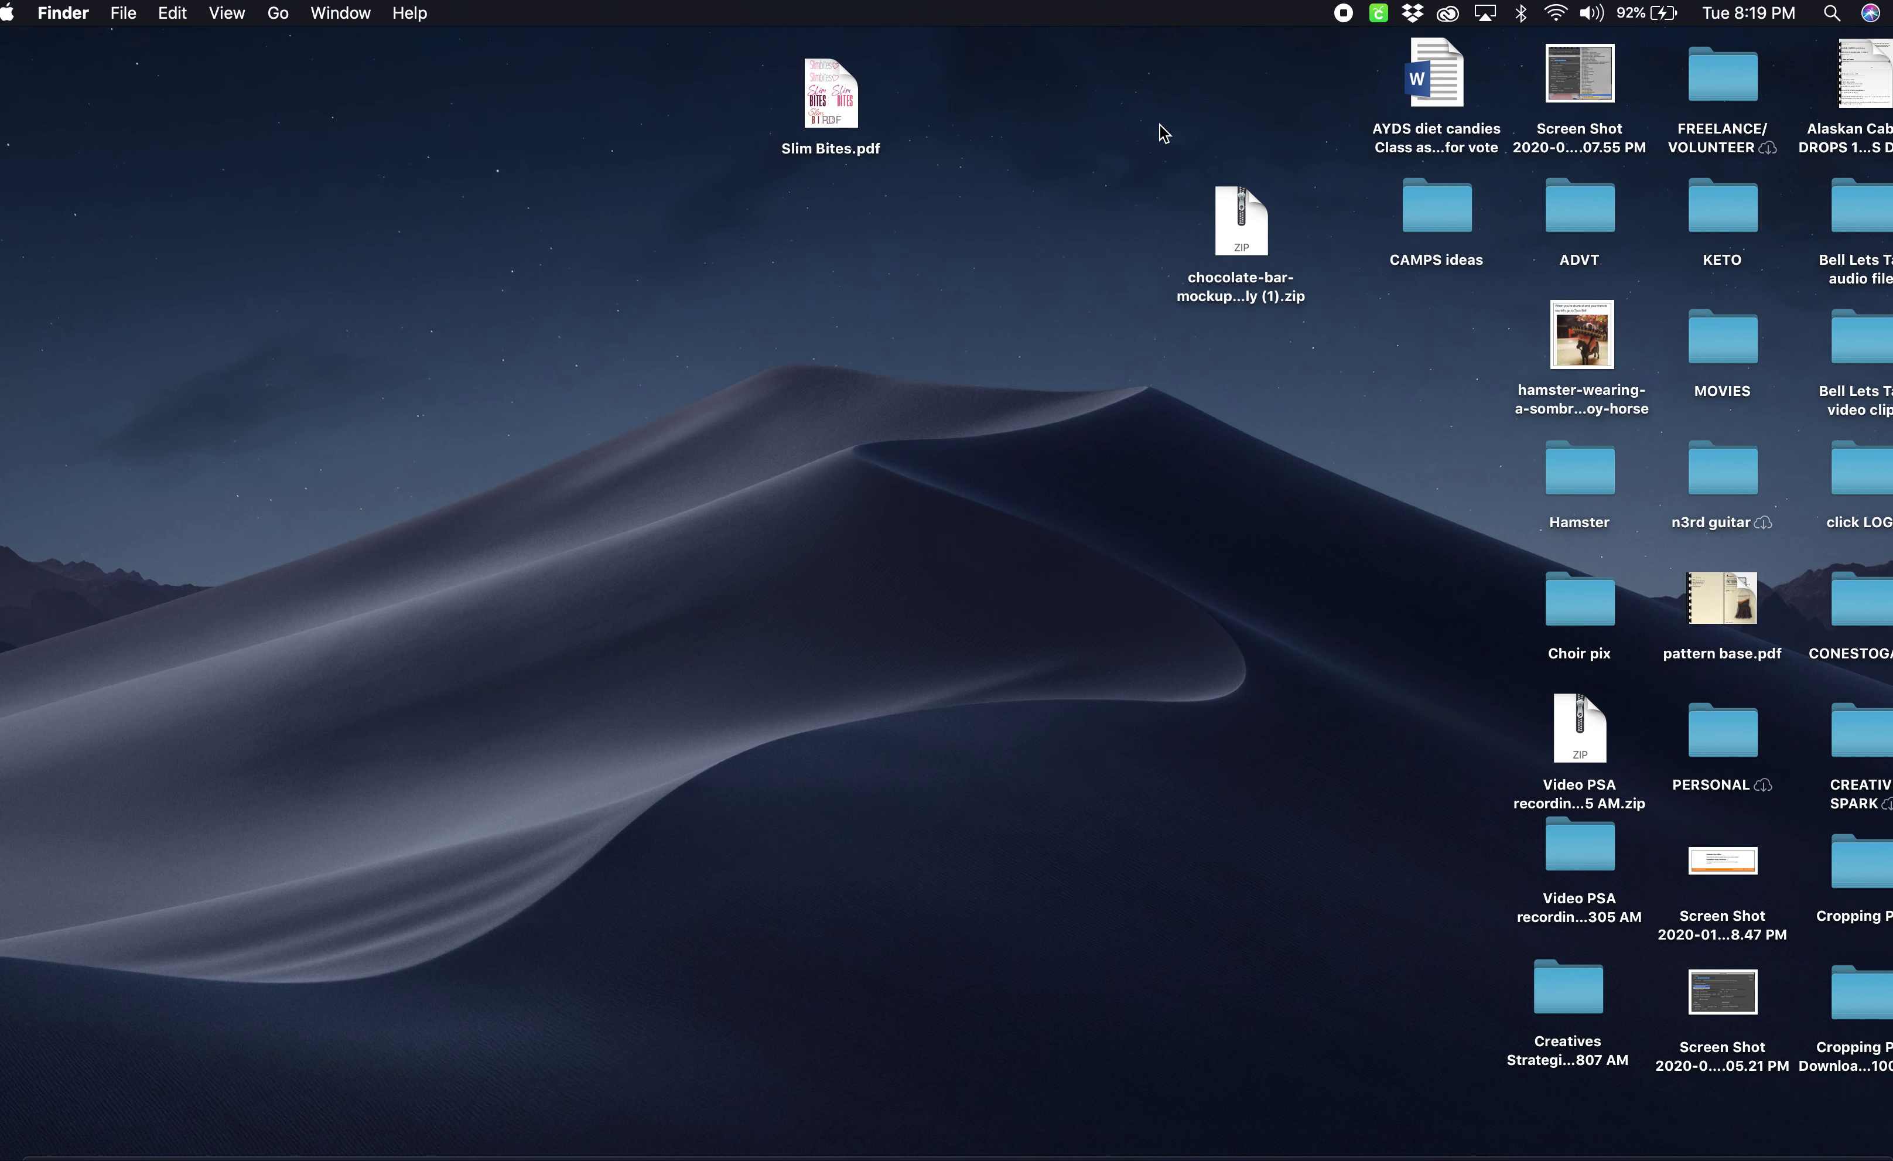
- Unzip the chocolate-bar mockup archive on the desktop and open the extracted folder
{"action": "left_click_drag", "start_coordinate": [1224, 200], "coordinate": [1241, 73]}
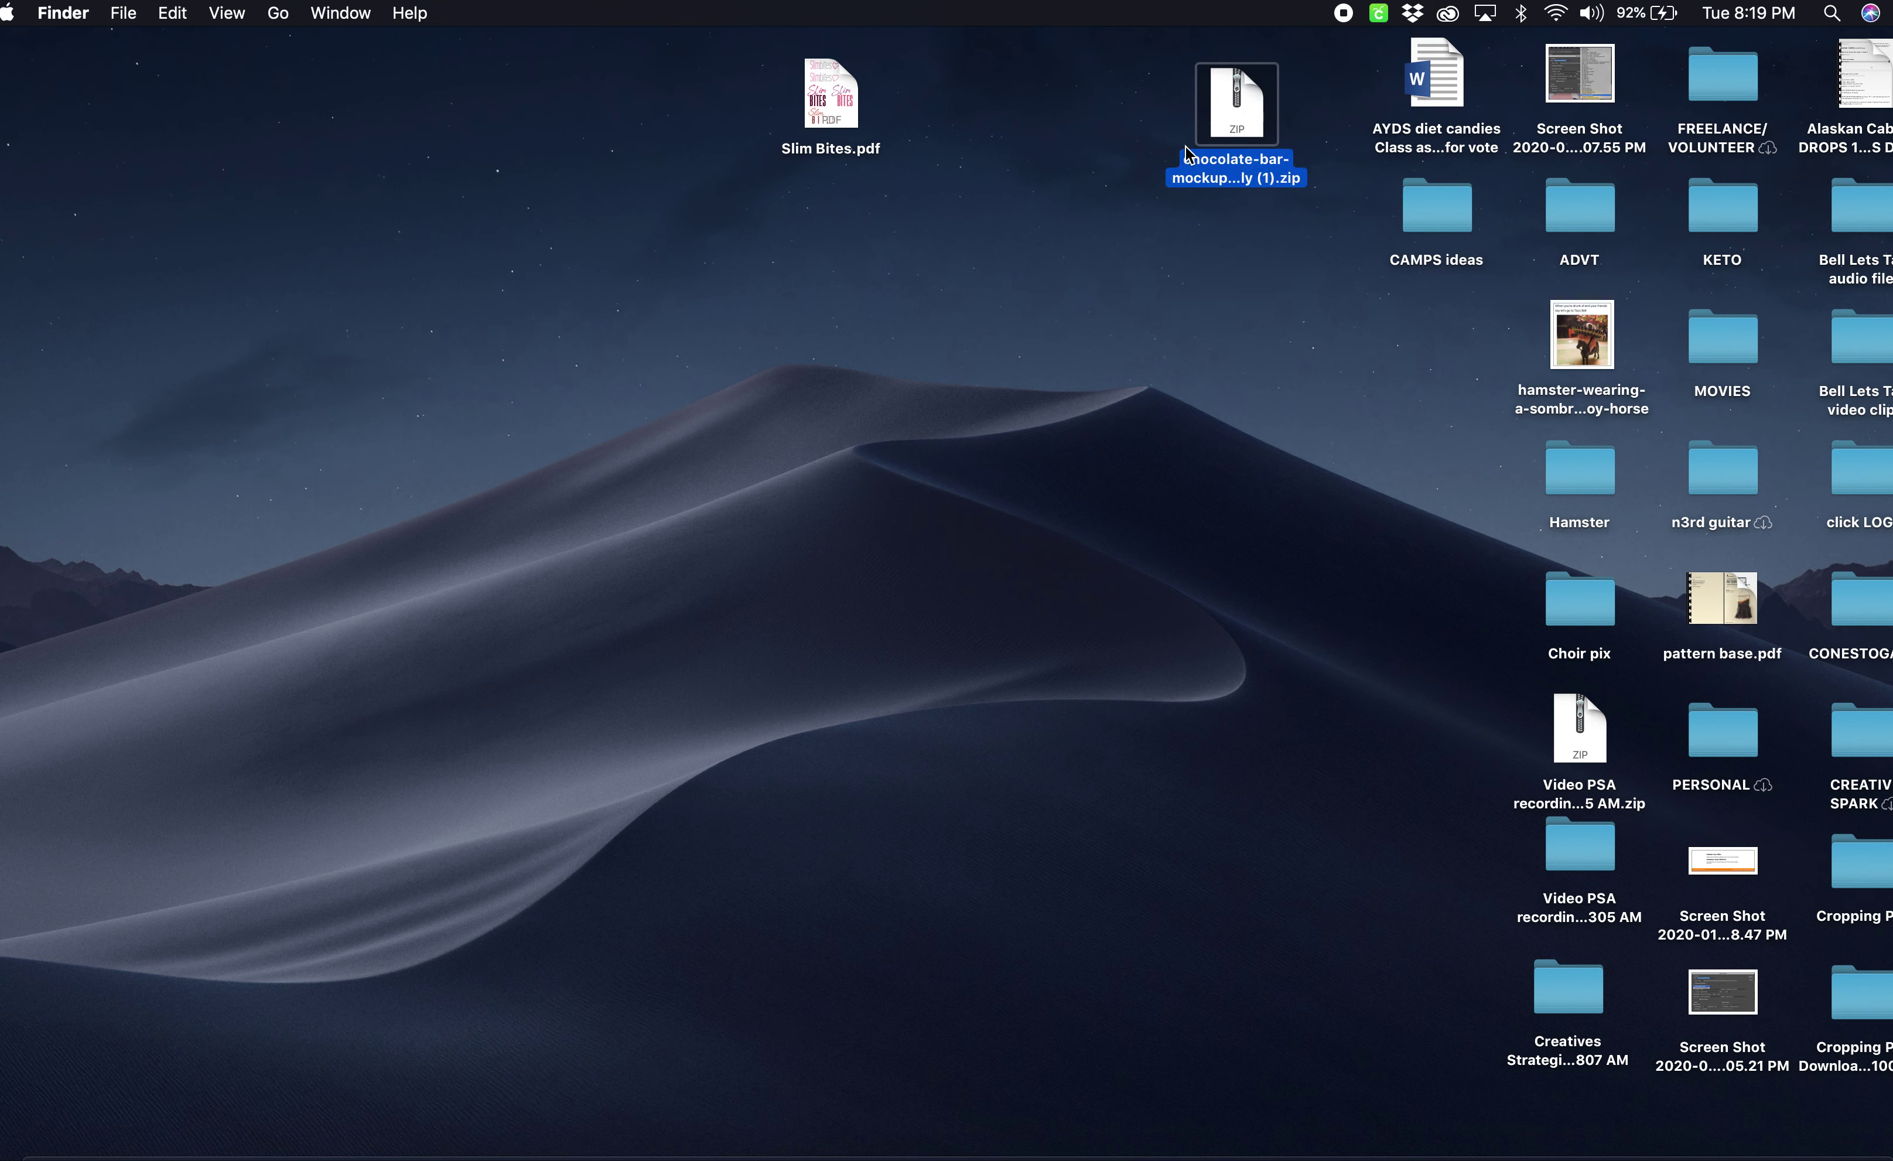
{"action": "double_click", "coordinate": [1251, 108]}
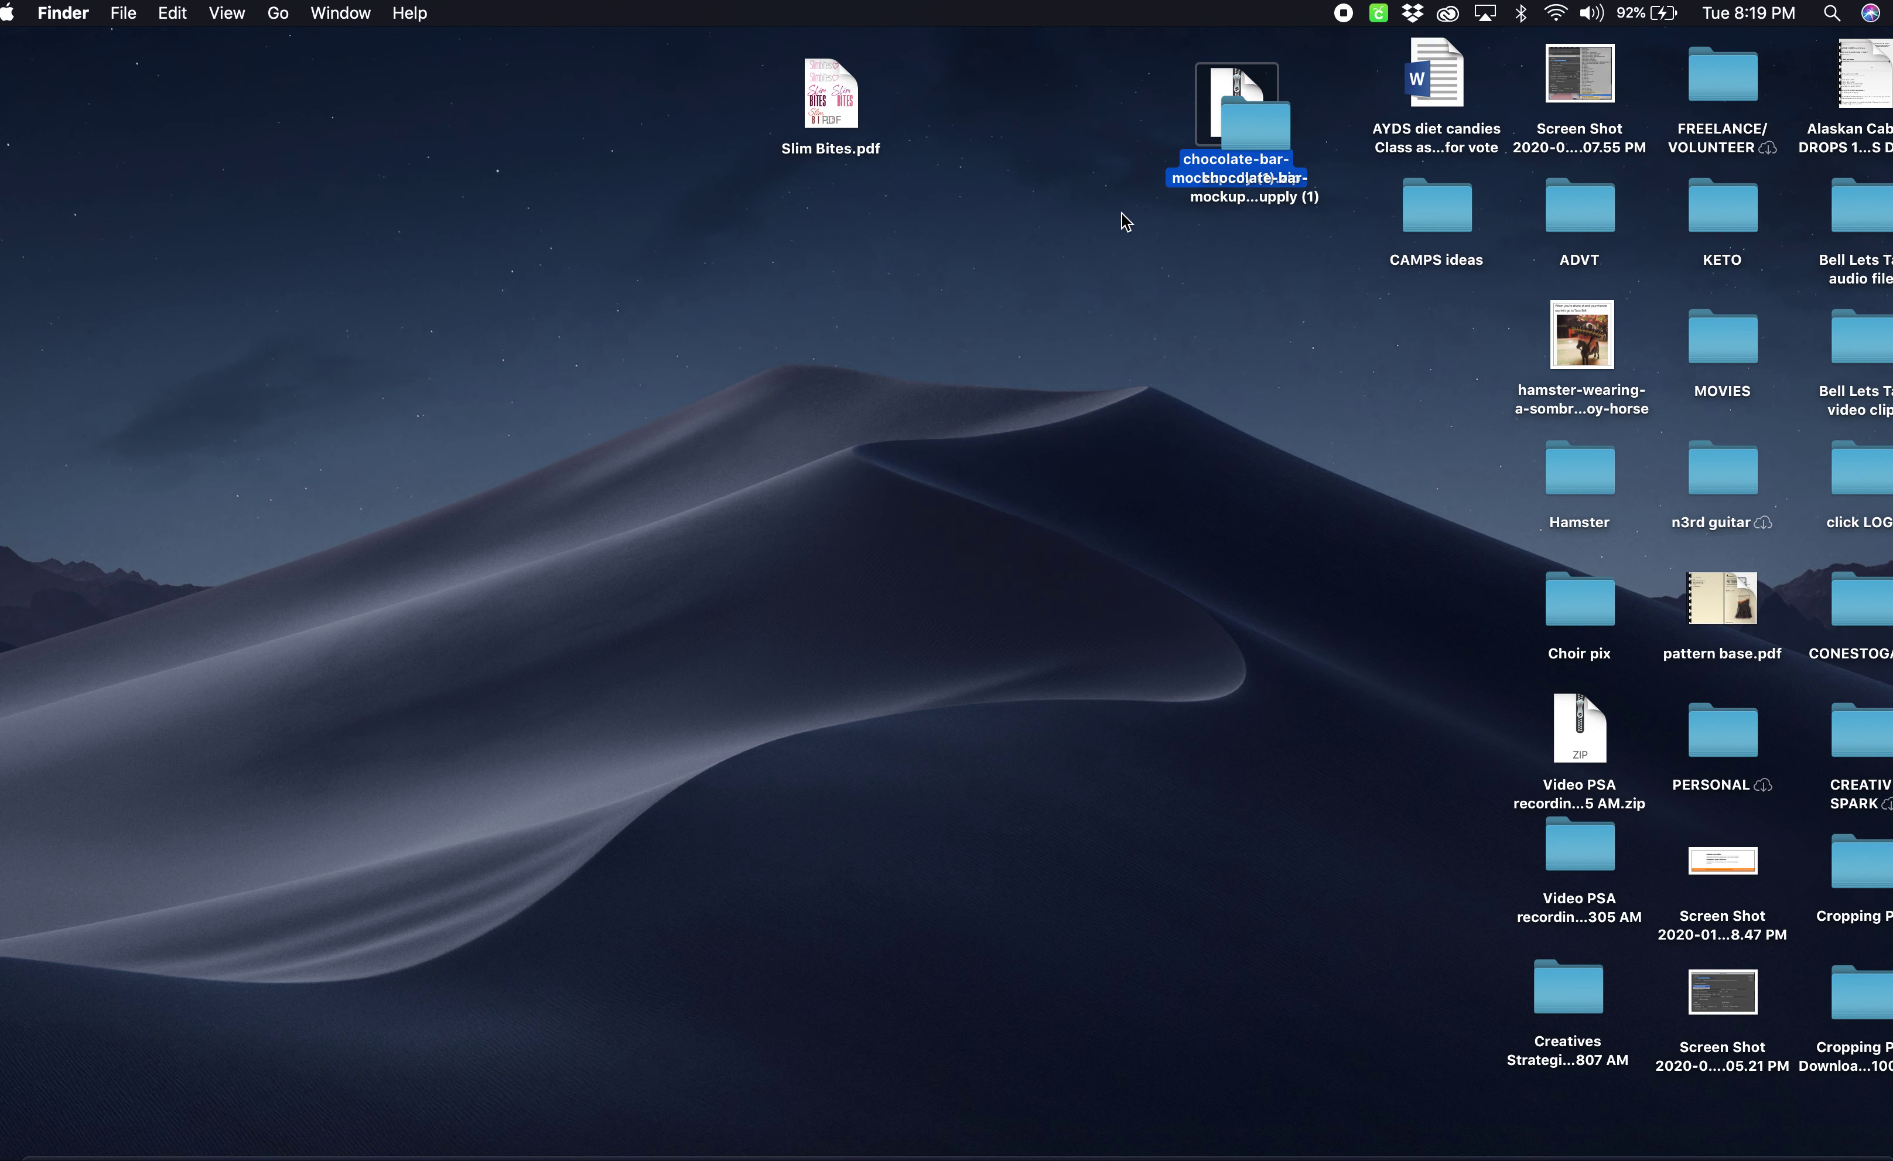
{"action": "left_click_drag", "start_coordinate": [1249, 140], "coordinate": [1142, 140]}
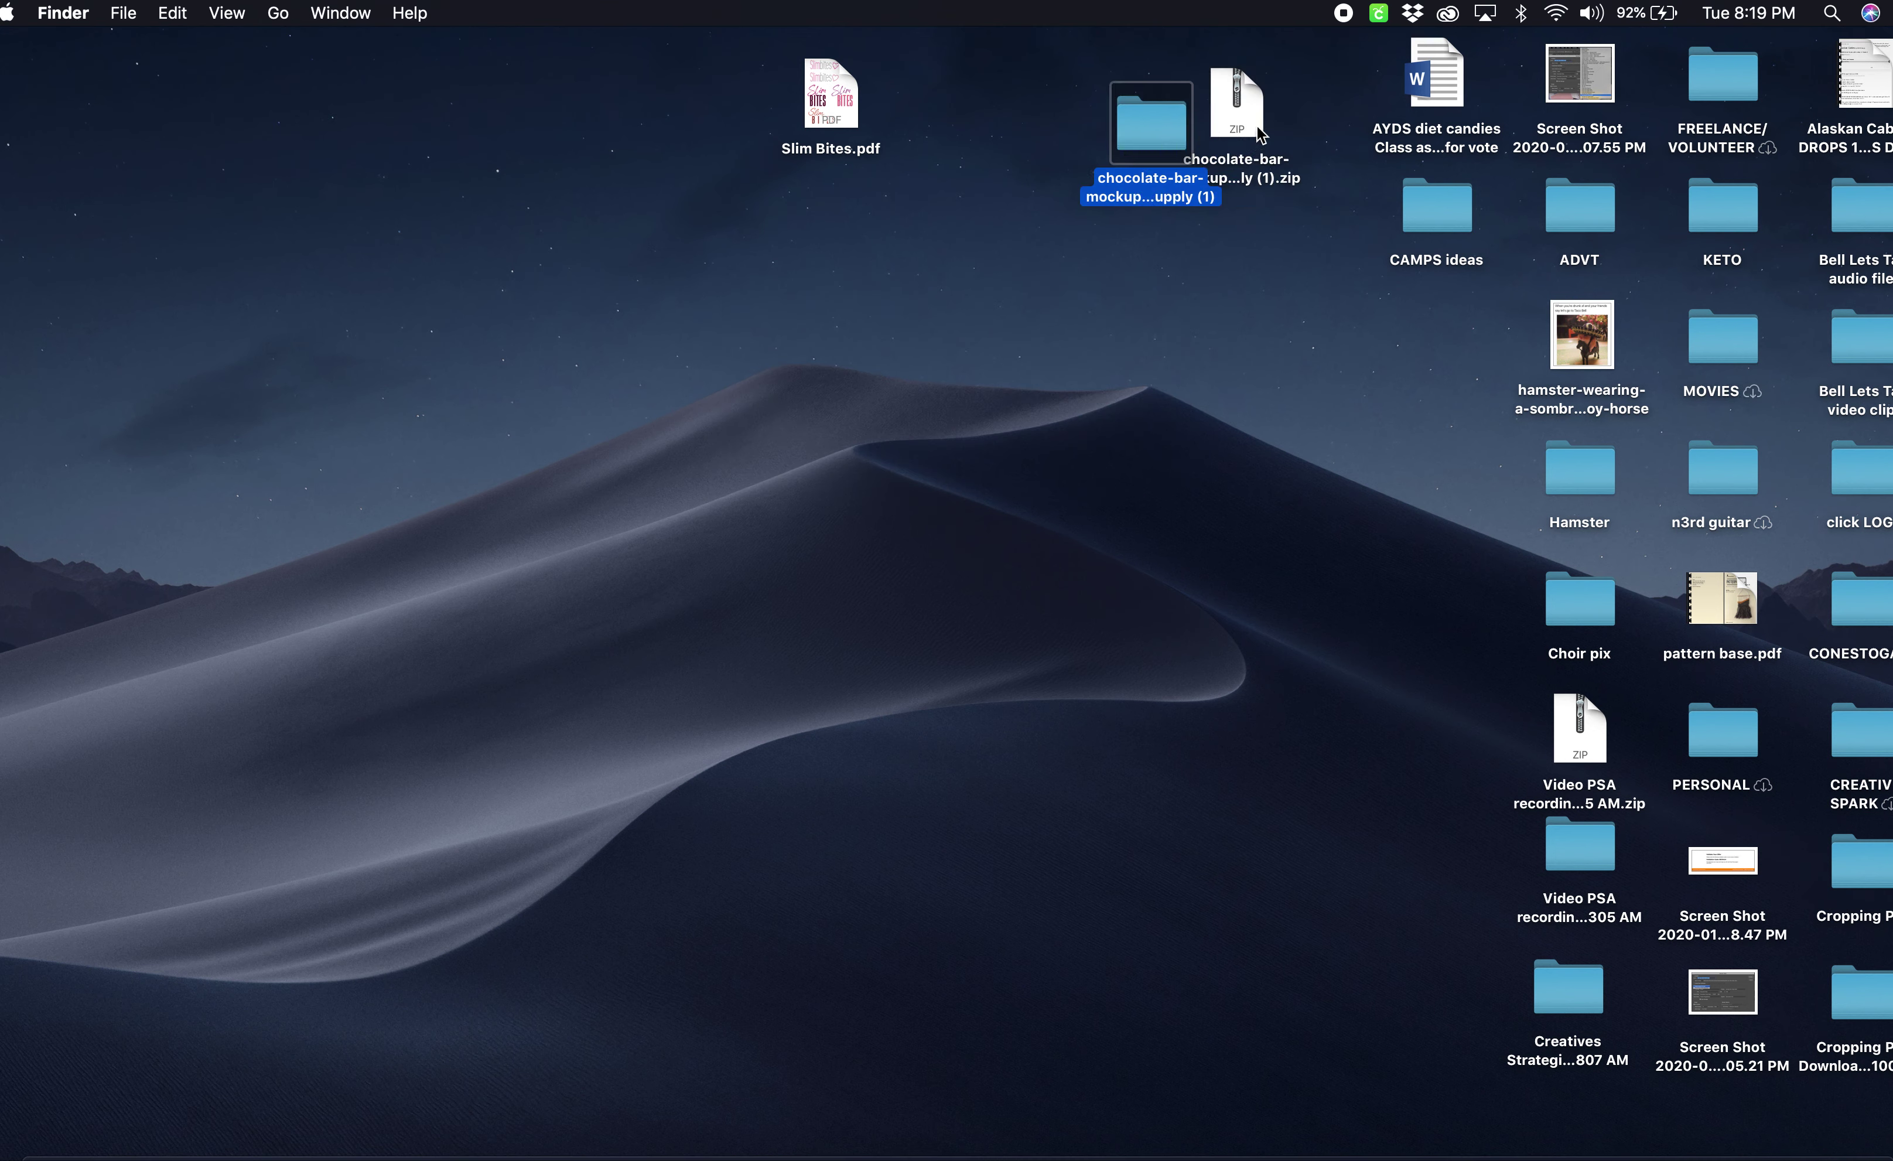
{"action": "double_click", "coordinate": [1151, 118]}
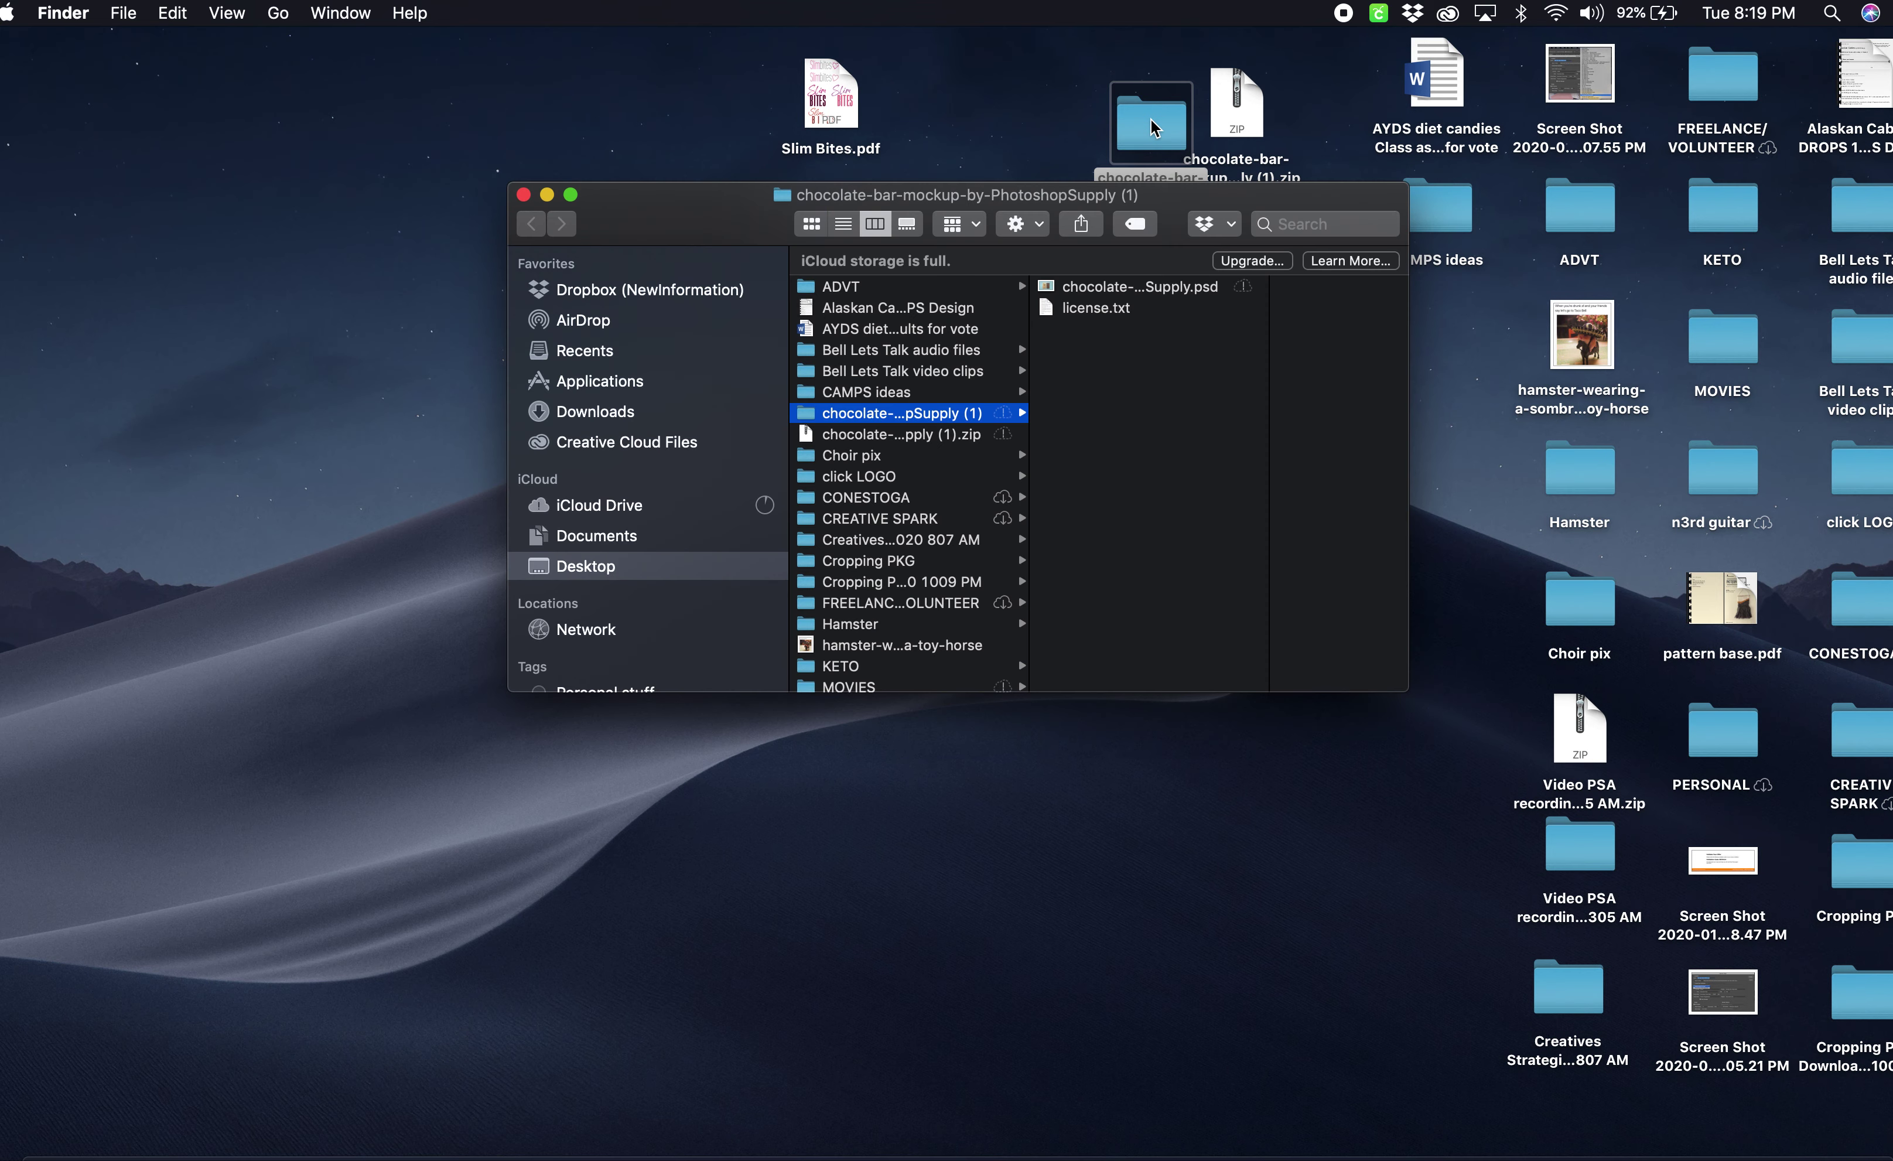
- Move the chocolate-bar mockup PSD file from its folder onto the desktop and close the folder window
{"action": "left_click_drag", "start_coordinate": [1148, 190], "coordinate": [1413, 103]}
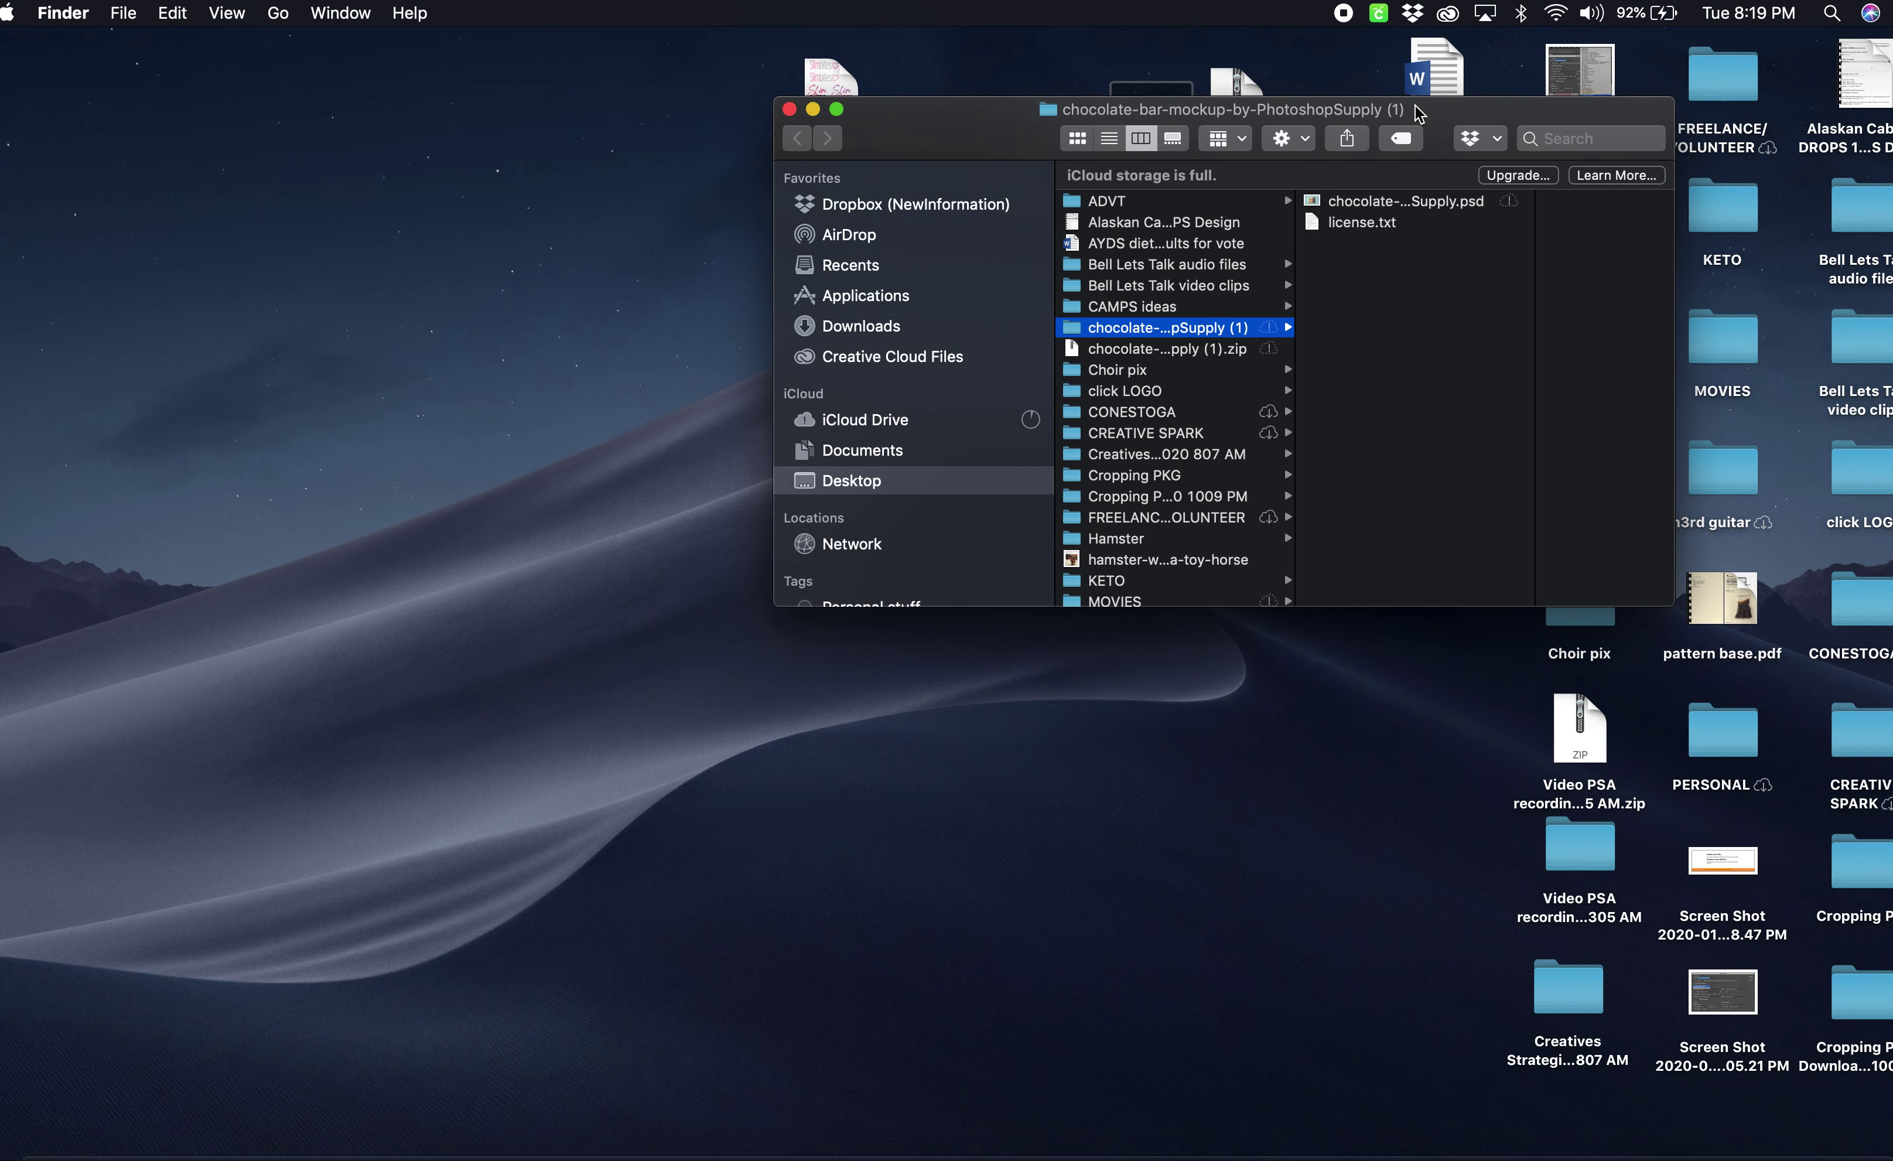
{"action": "left_click", "coordinate": [1383, 212]}
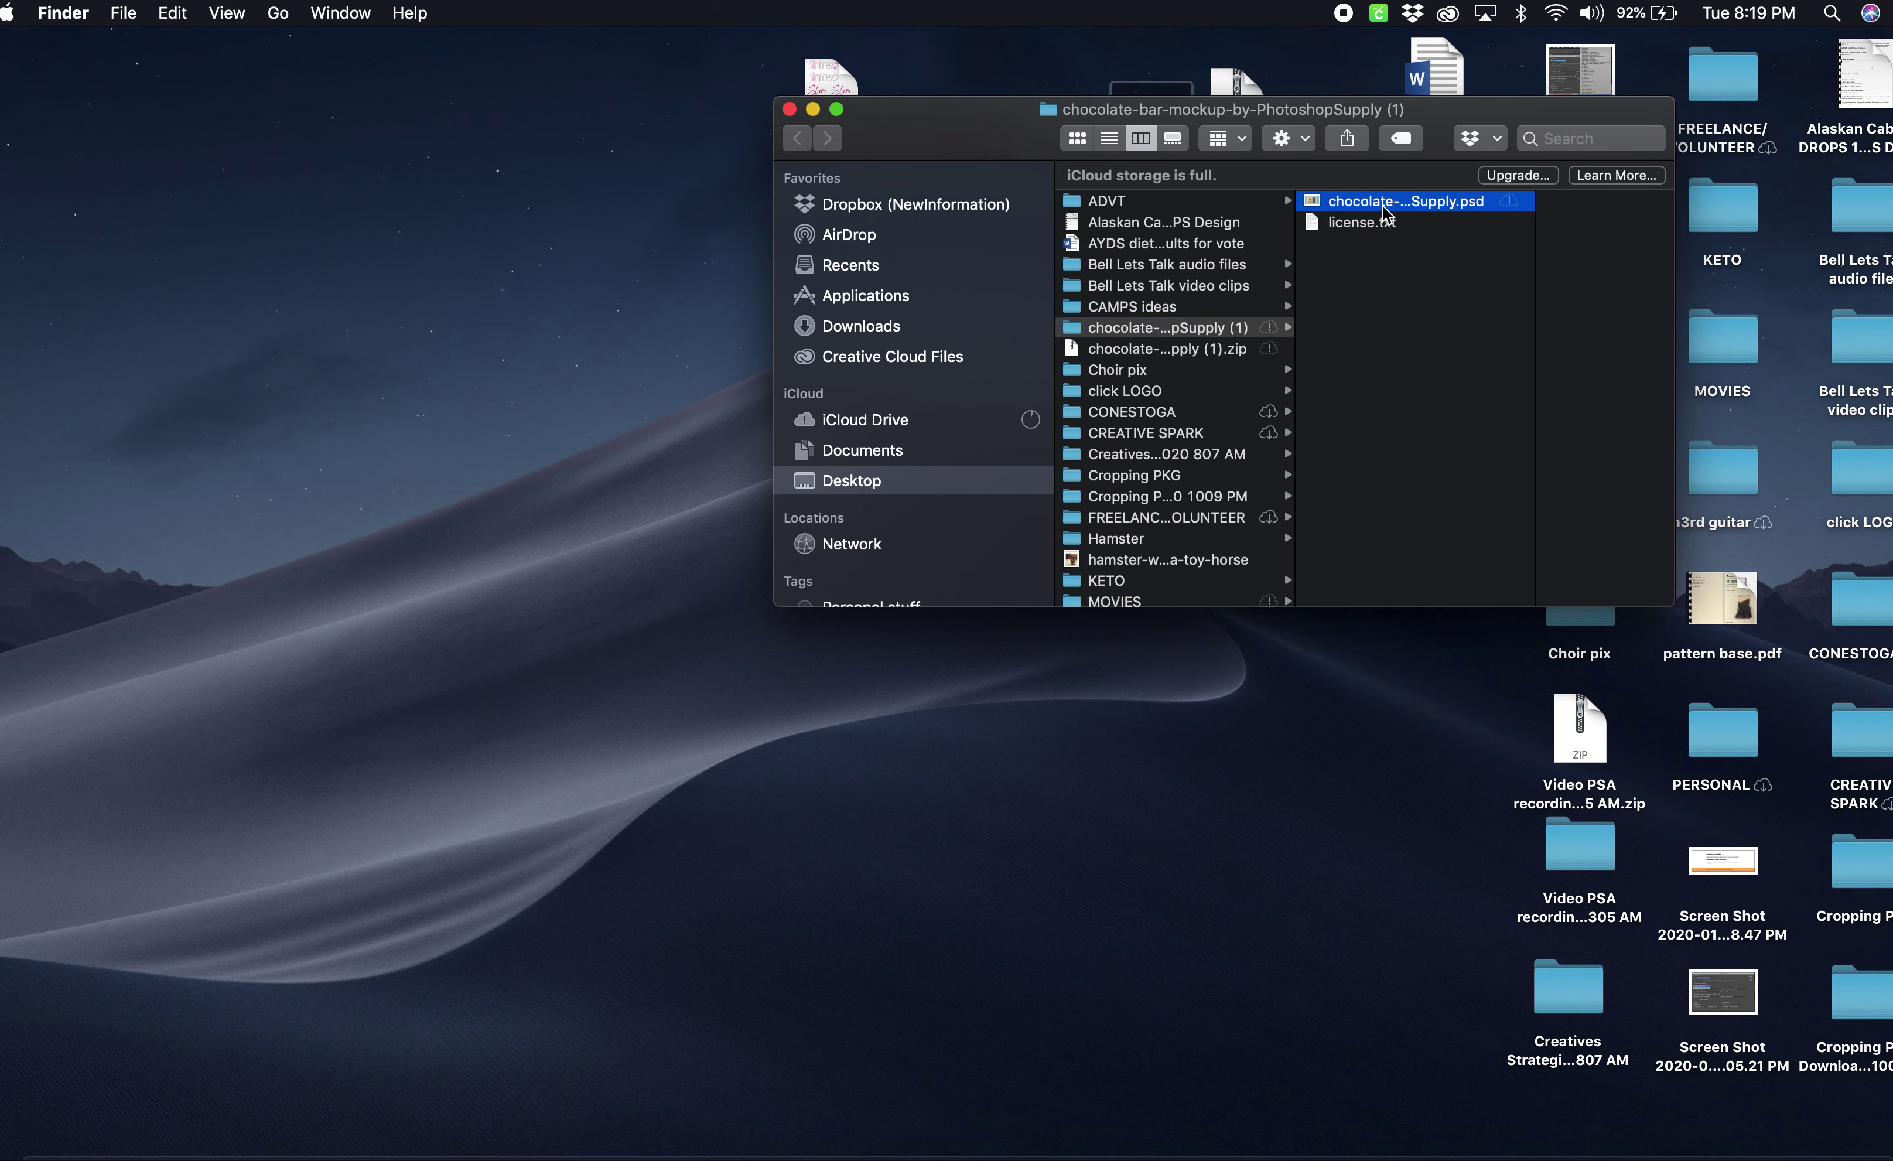
{"action": "left_click", "coordinate": [1330, 204]}
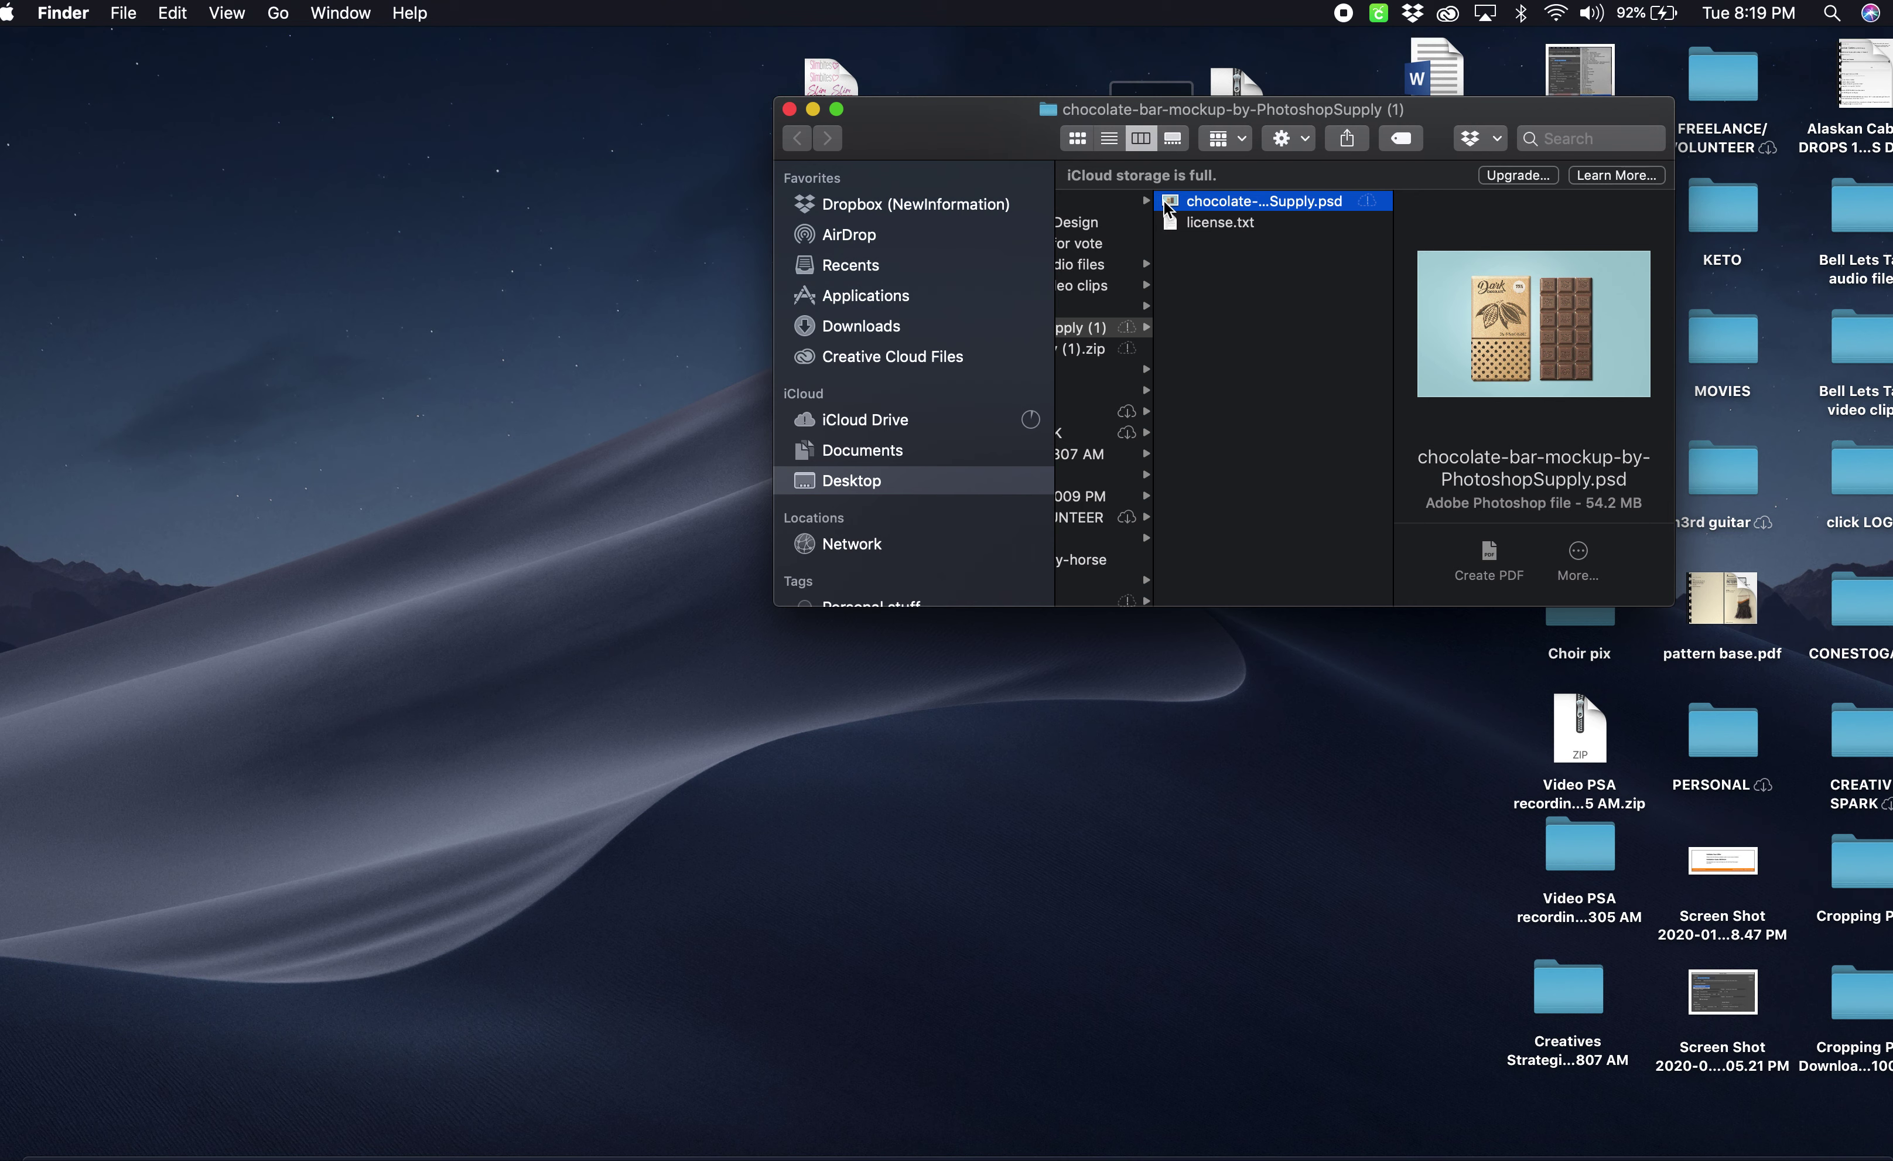
{"action": "left_click_drag", "start_coordinate": [1171, 209], "coordinate": [544, 128]}
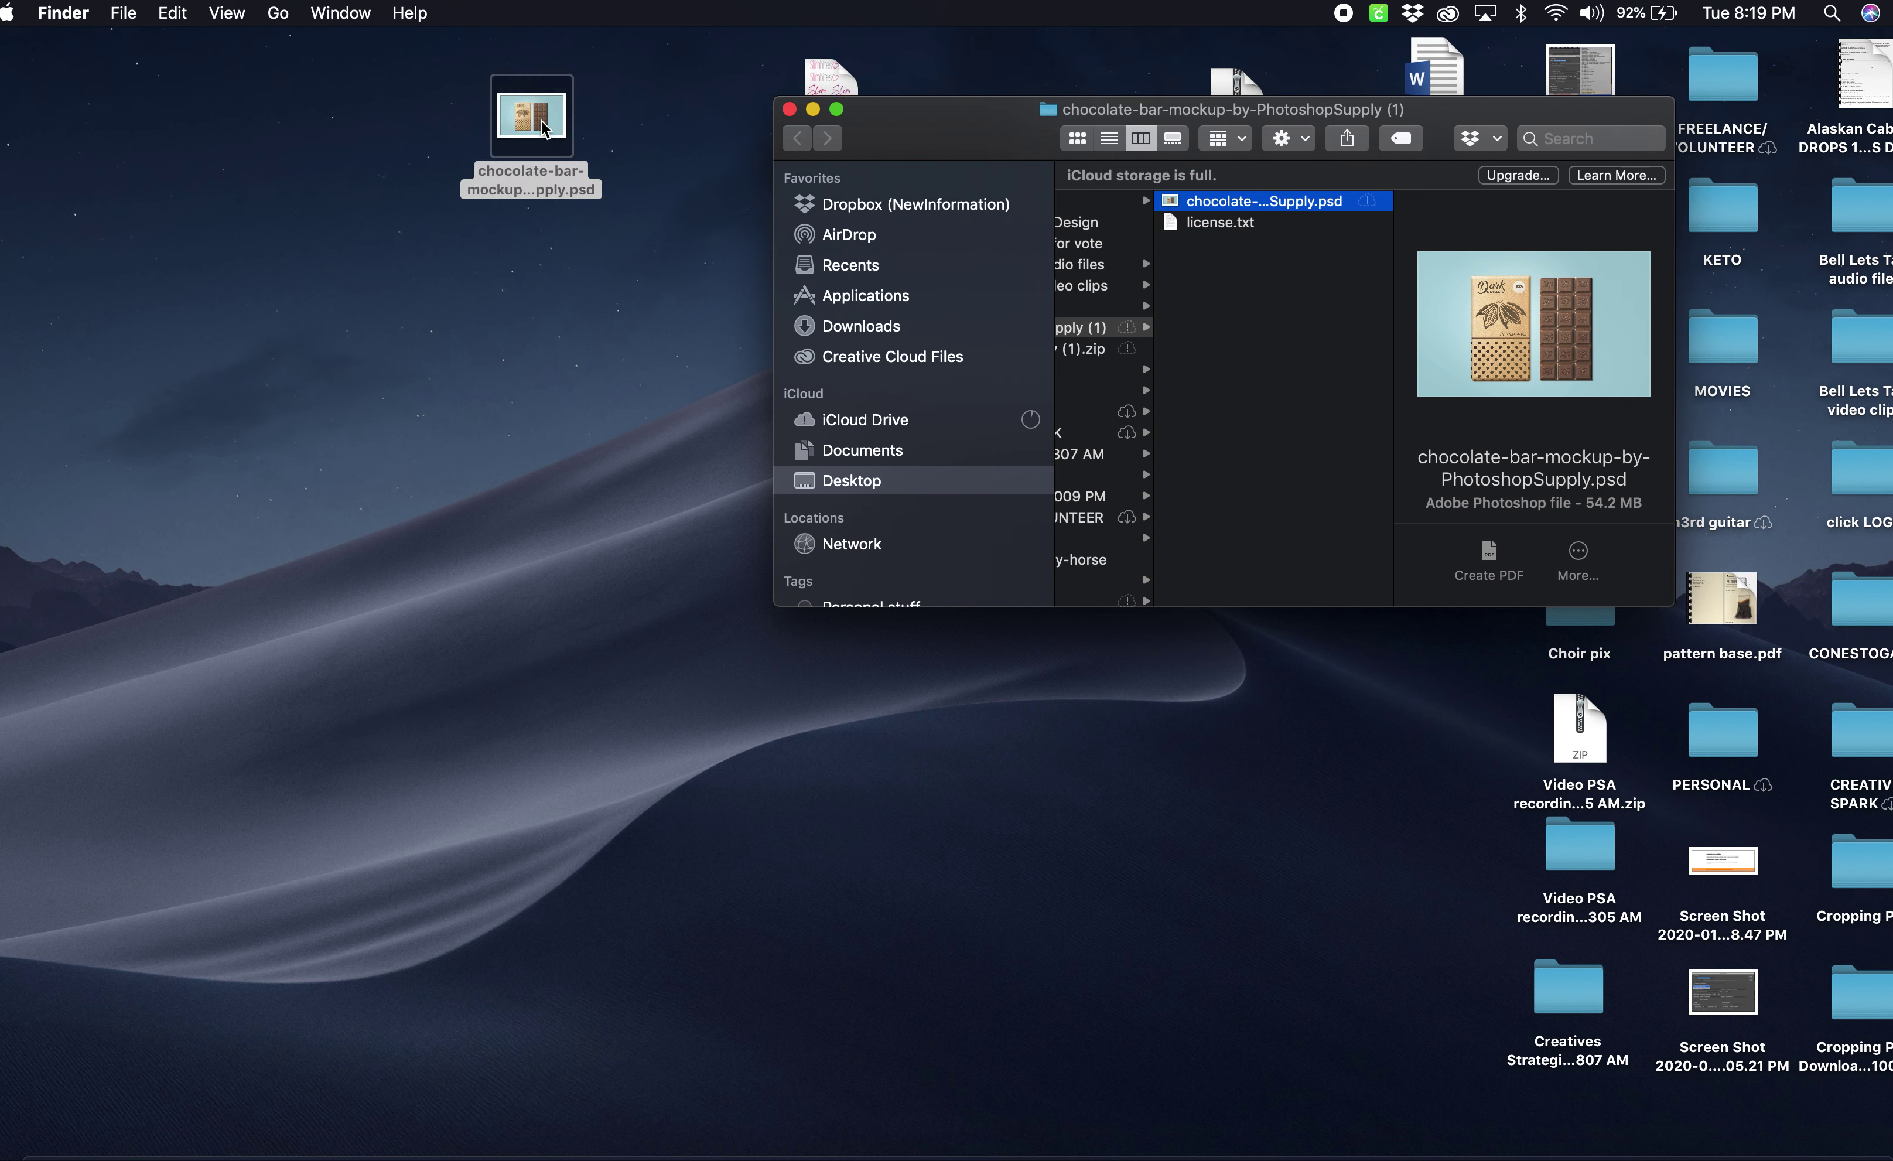
{"action": "left_click", "coordinate": [790, 110]}
- Move the extracted chocolate-bar mockup folder and its zip archive to the Trash
{"action": "left_click_drag", "start_coordinate": [1053, 103], "coordinate": [1254, 118]}
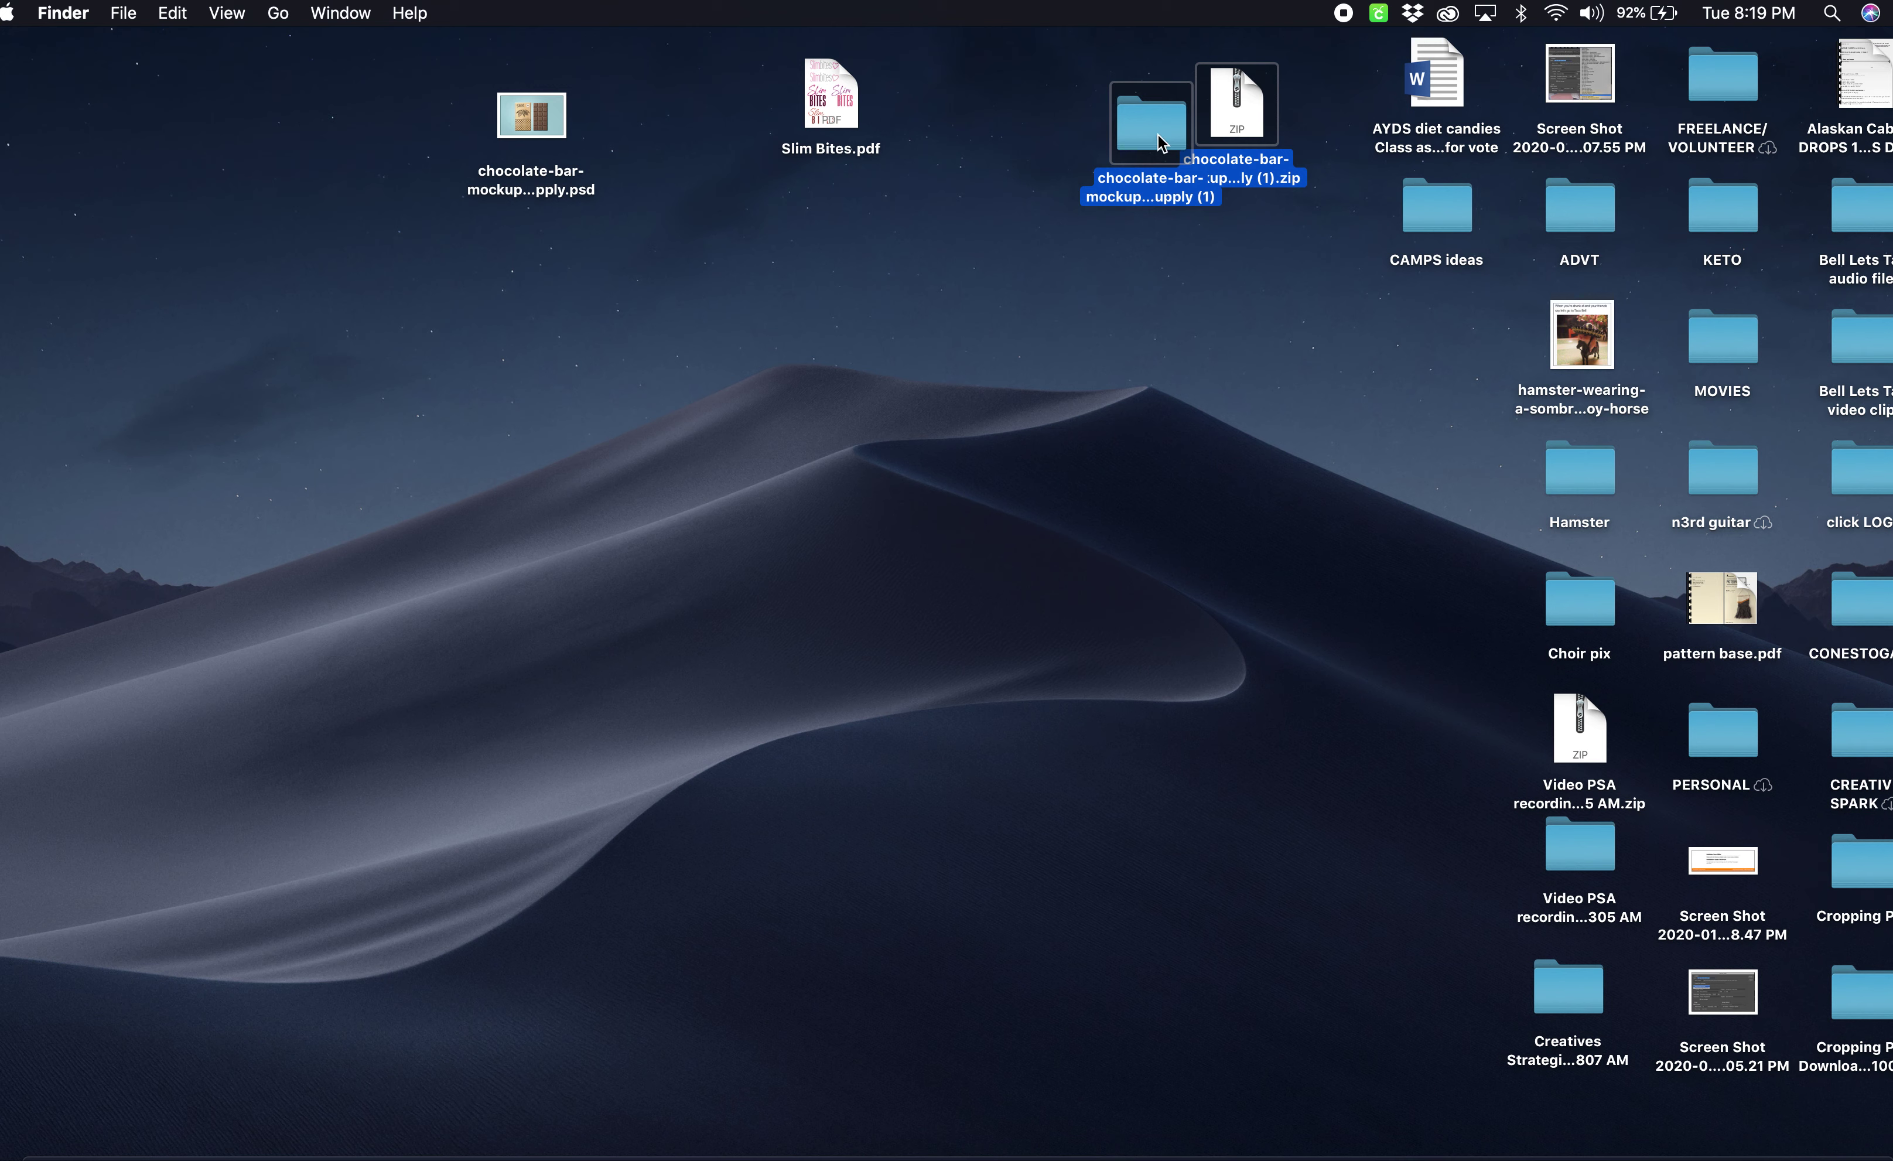
{"action": "right_click", "coordinate": [1223, 109]}
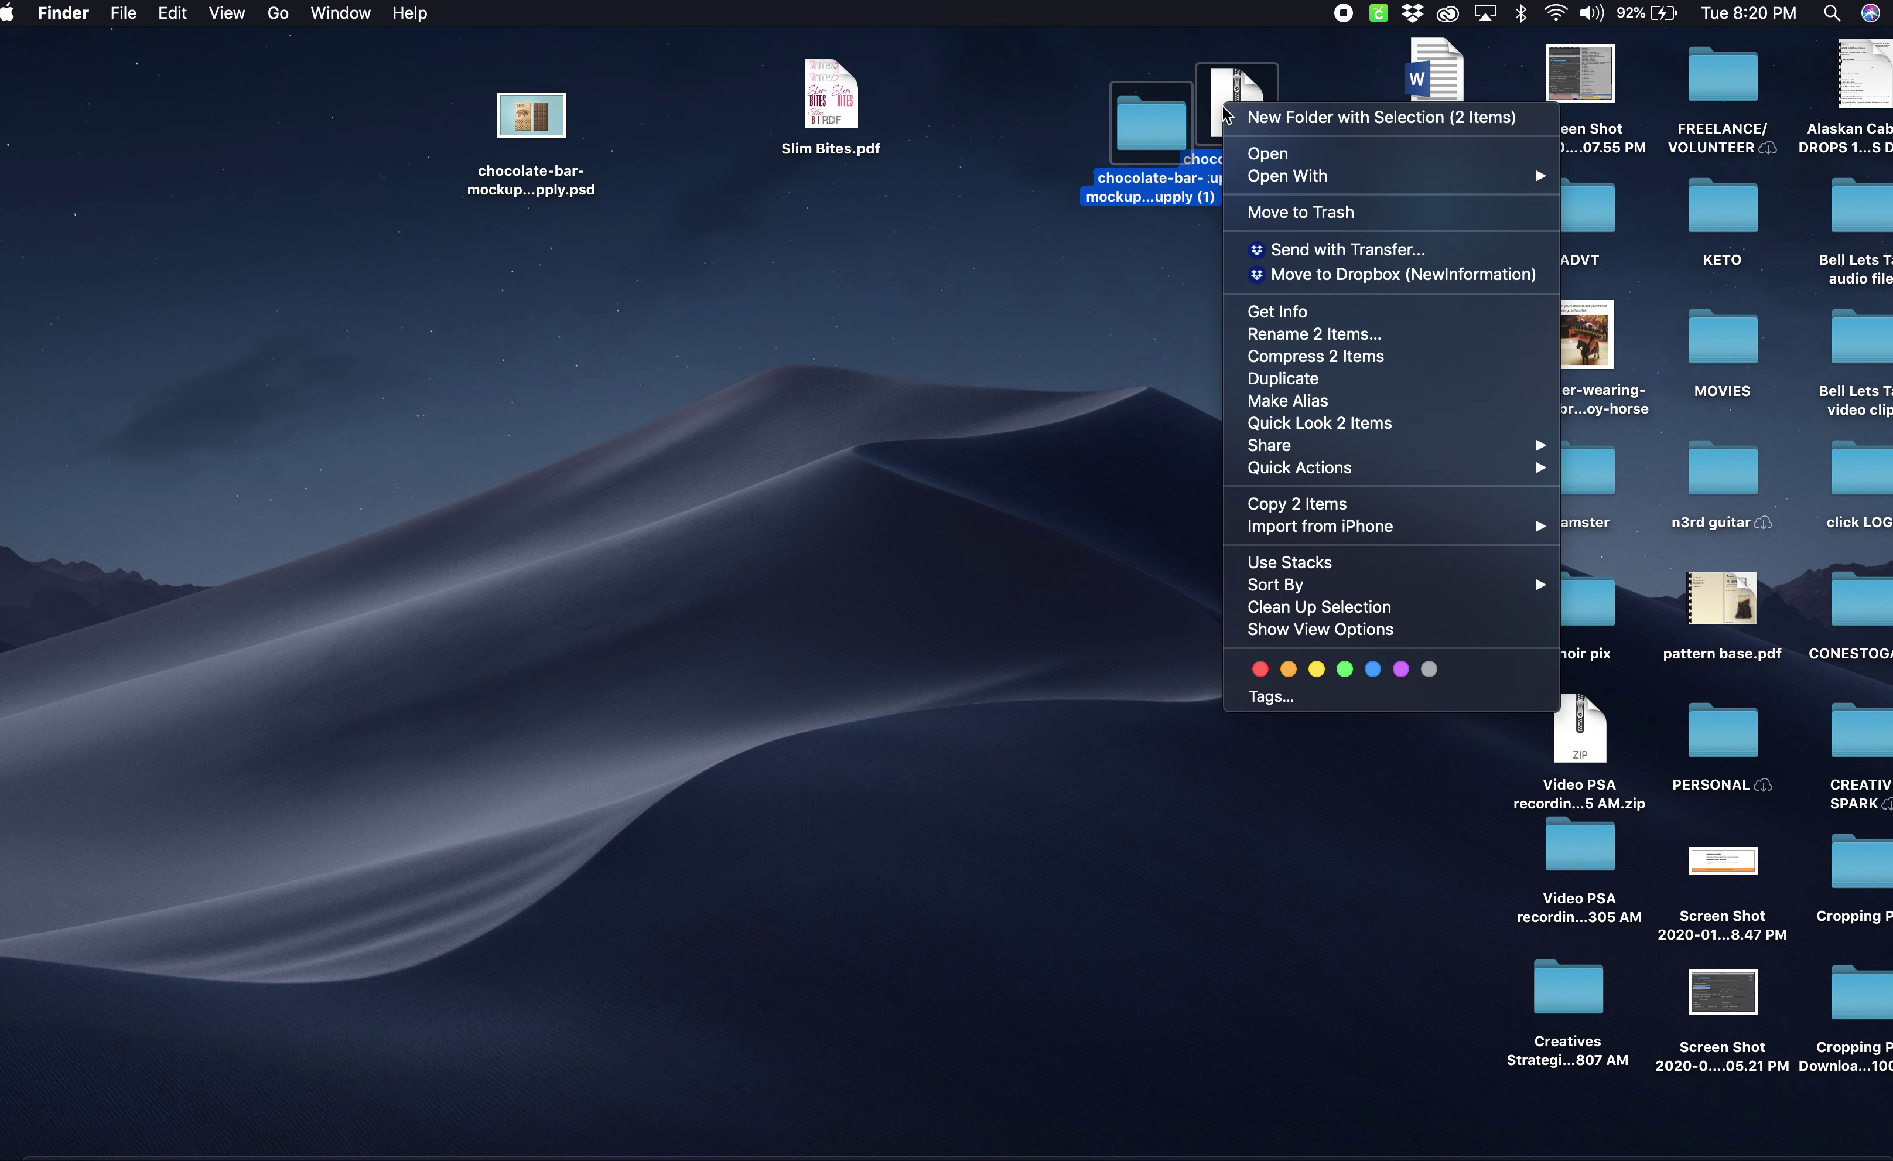
{"action": "left_click", "coordinate": [1298, 209]}
- Arrange Slim Bites.pdf and the chocolate-bar mockup PSD side by side on the desktop, and open the PSD in Photoshop
{"action": "left_click_drag", "start_coordinate": [848, 123], "coordinate": [1144, 150]}
{"action": "left_click_drag", "start_coordinate": [552, 126], "coordinate": [969, 134]}
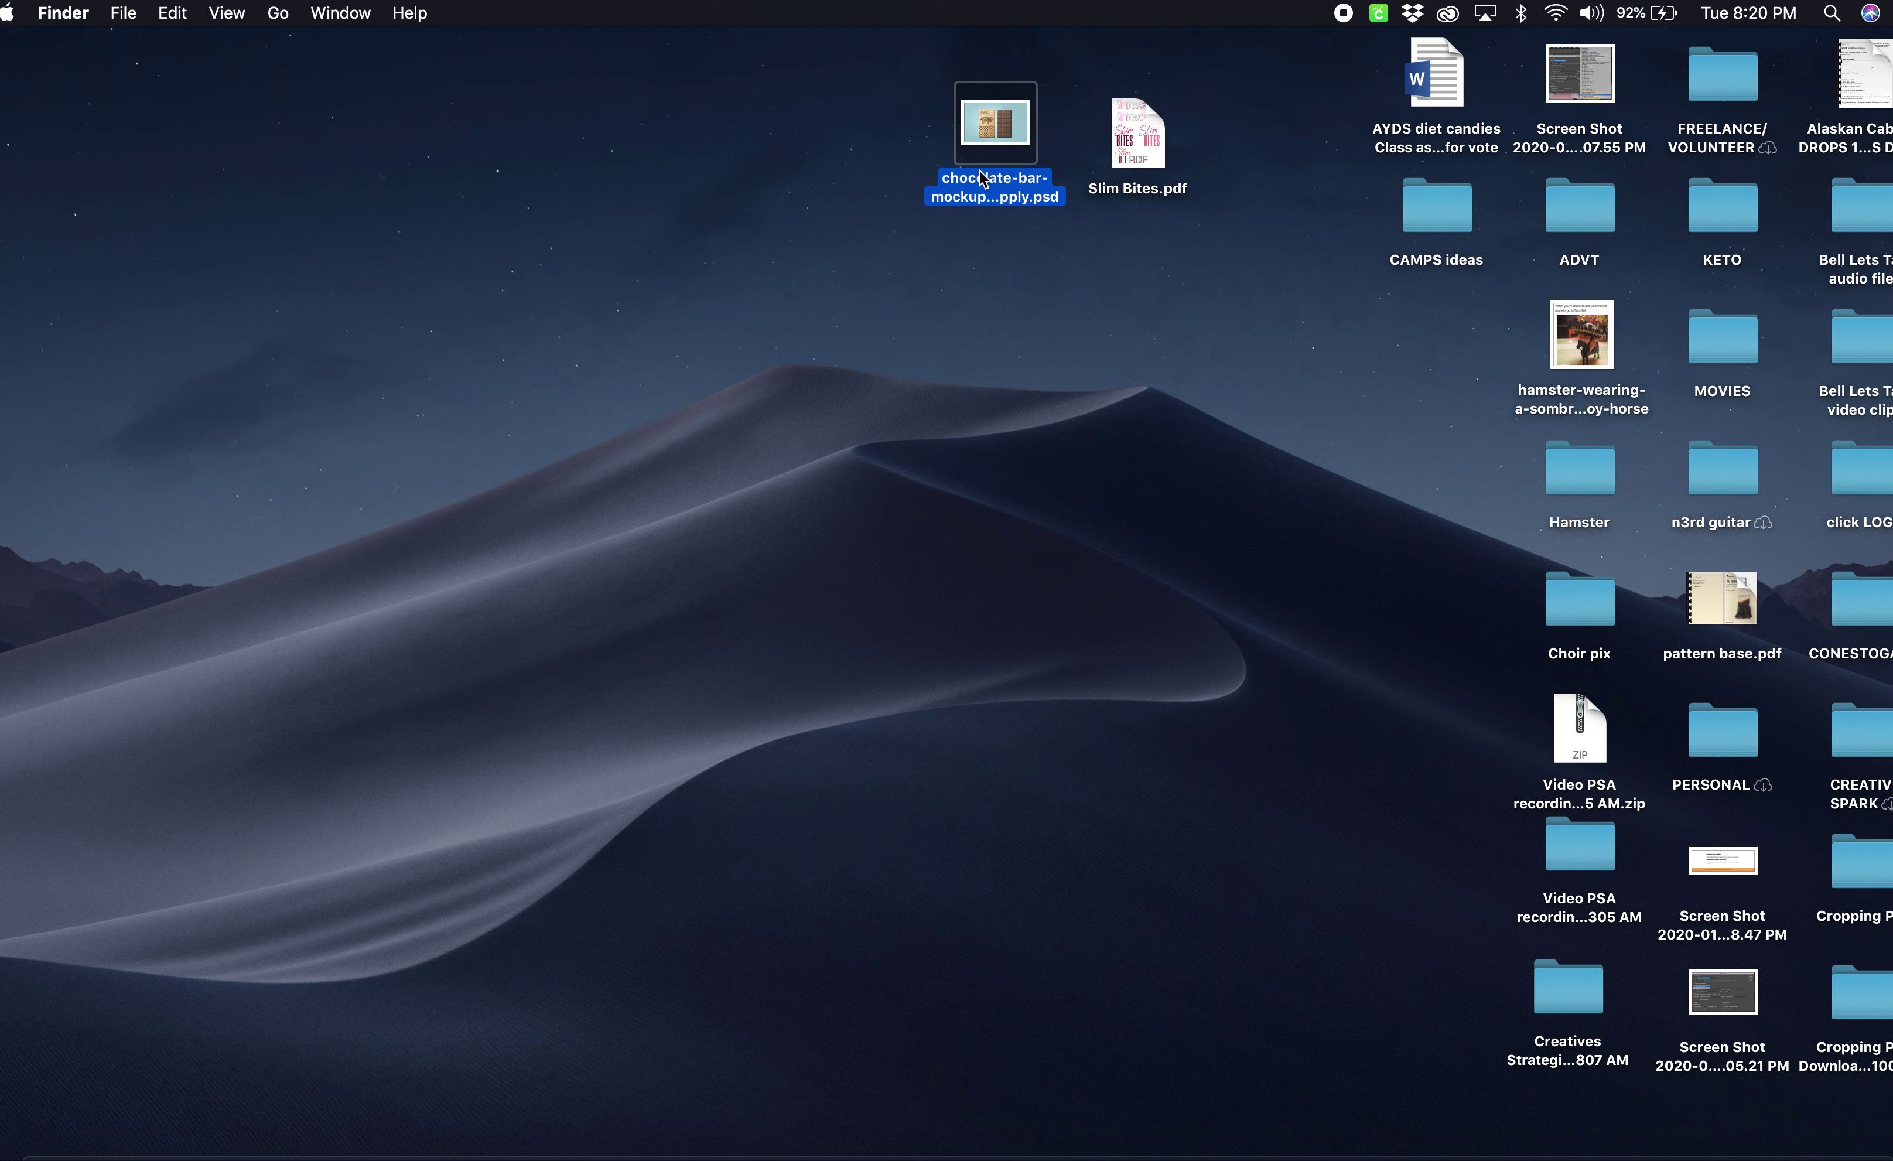
{"action": "double_click", "coordinate": [998, 124]}
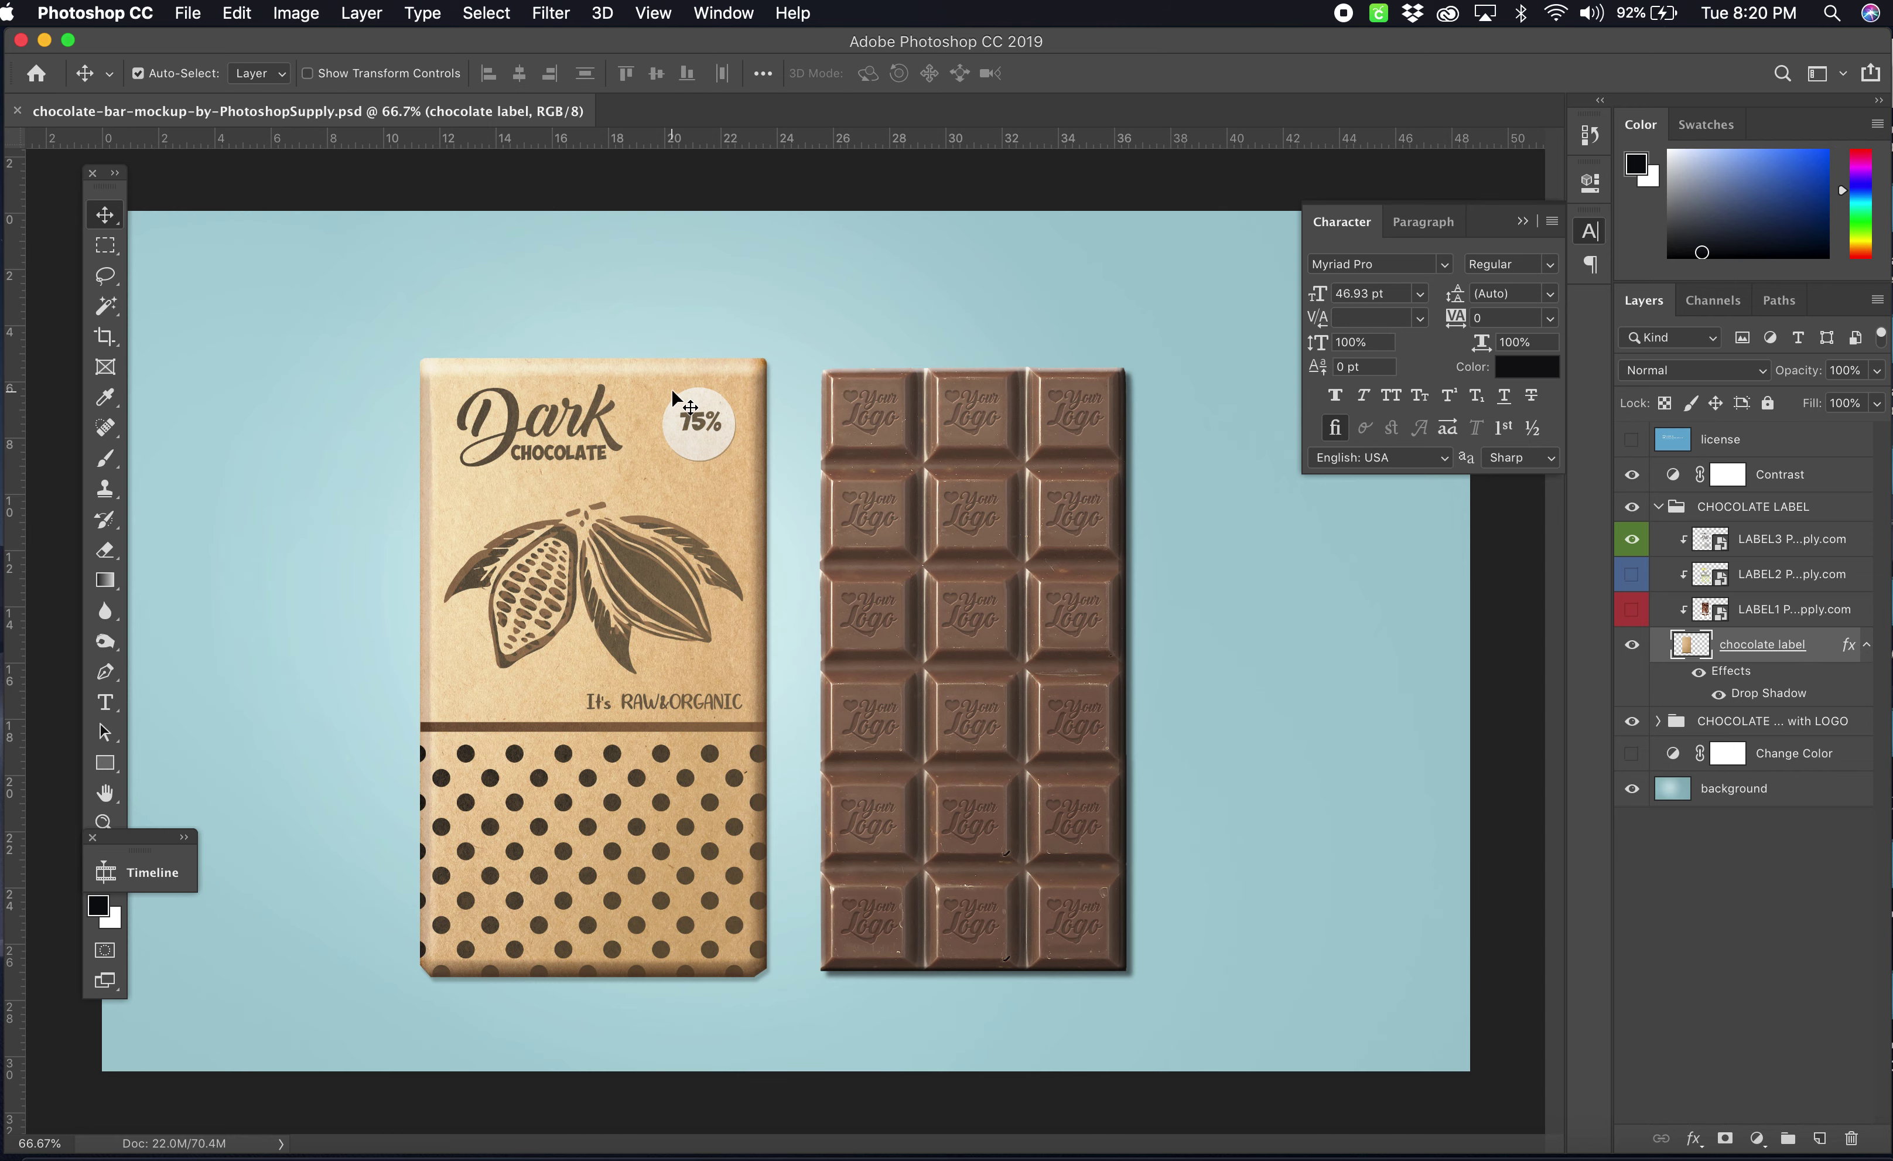
- Examine the embossed logos on the chocolate squares at 300% zoom and return to the full mockup view
{"action": "key", "text": "super+1"}
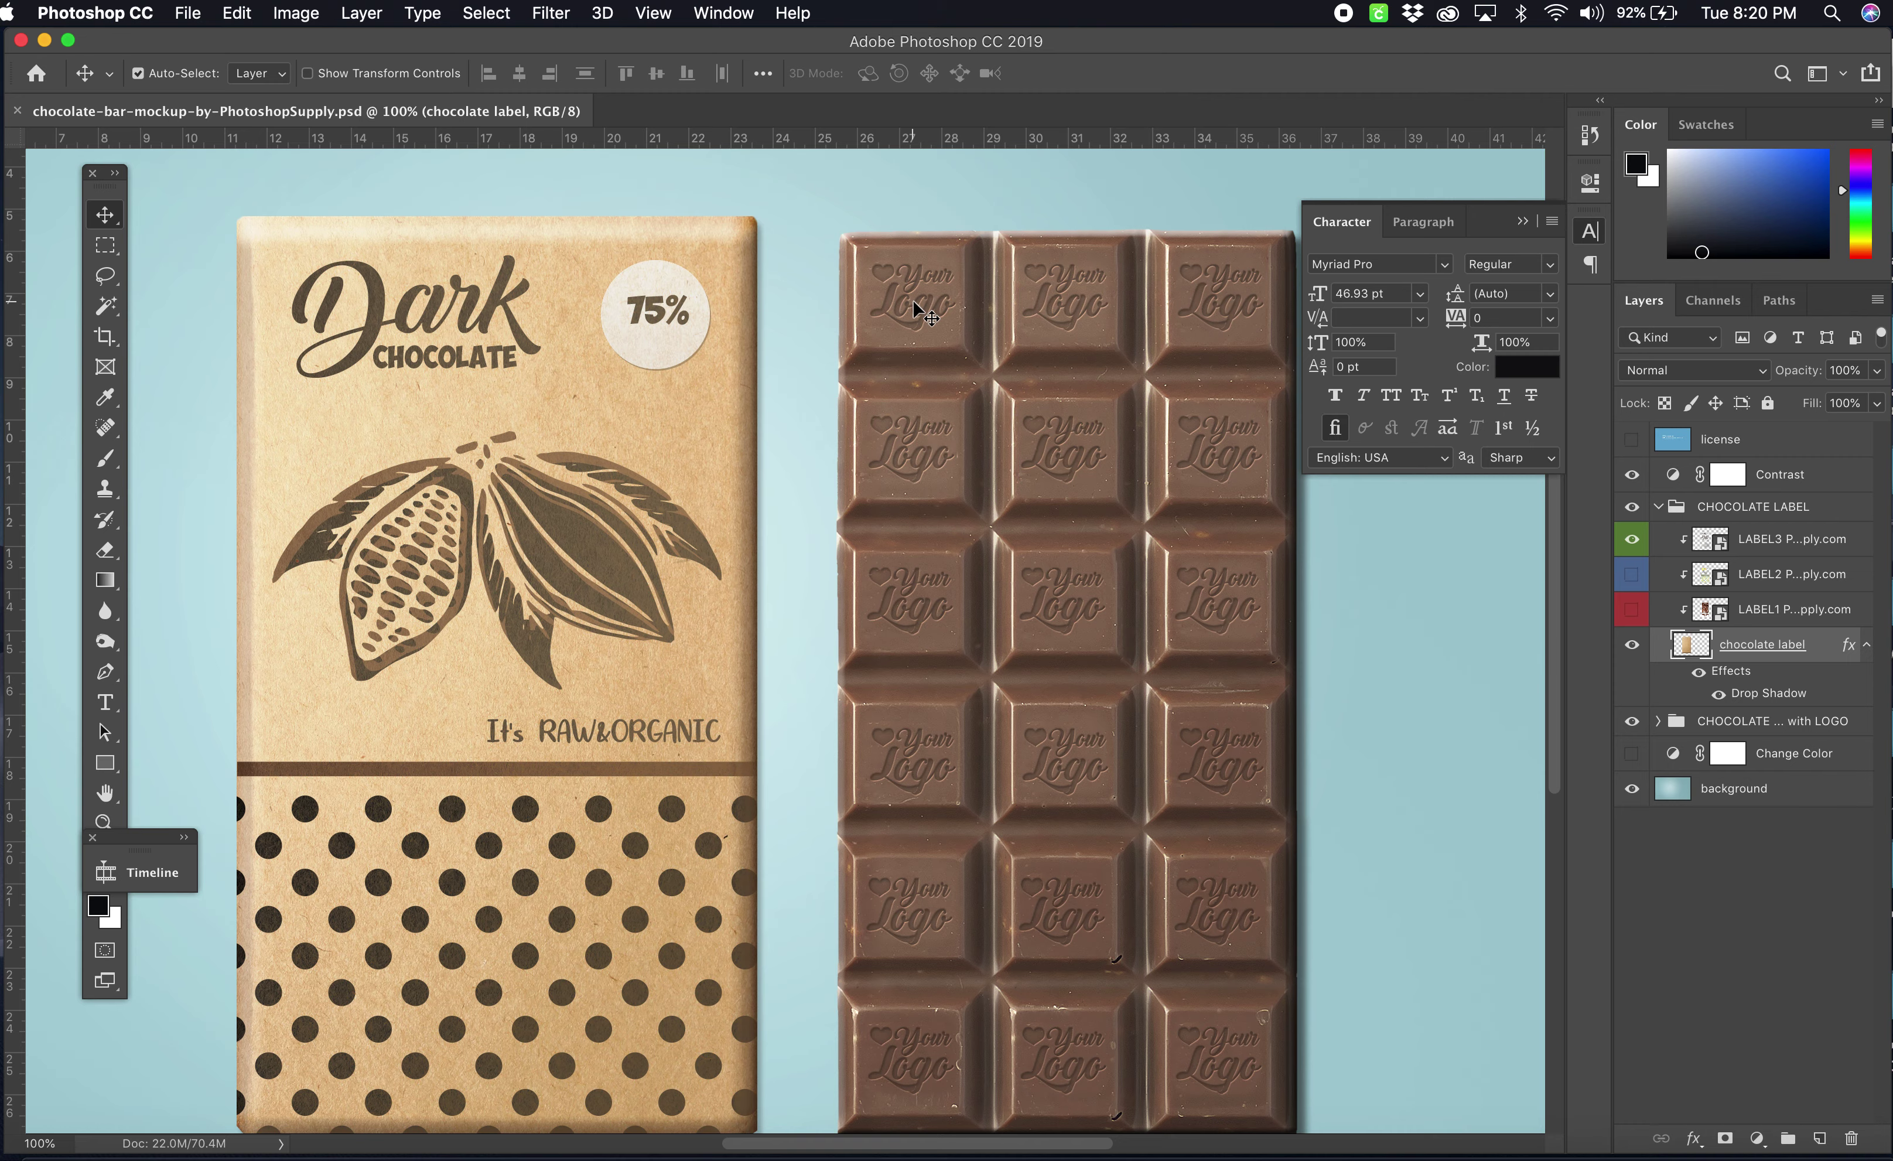
{"action": "key", "text": "super+equal"}
{"action": "key", "text": "super+equal"}
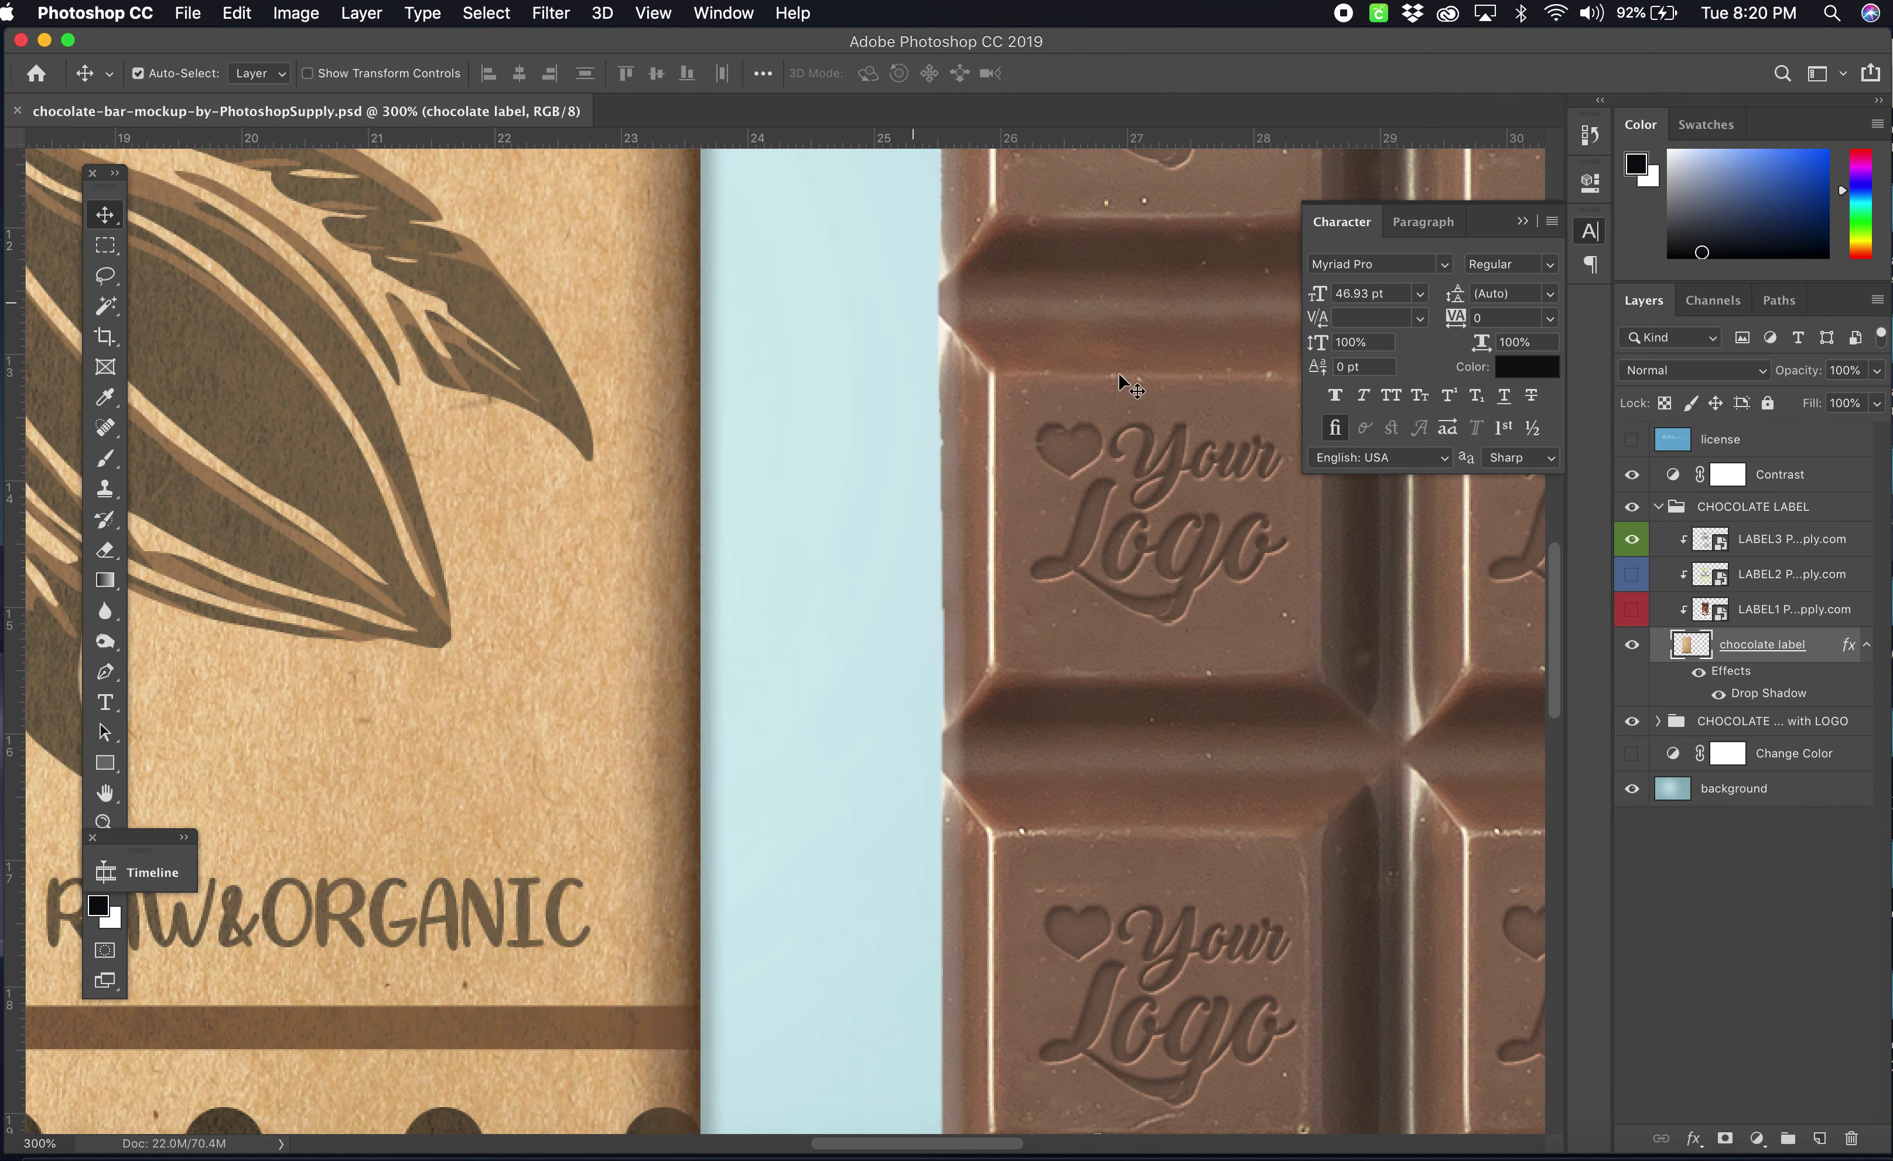
{"action": "scroll", "coordinate": [1111, 404], "scroll_direction": "right", "scroll_amount": 8}
{"action": "scroll", "coordinate": [1111, 404], "scroll_direction": "up", "scroll_amount": 6}
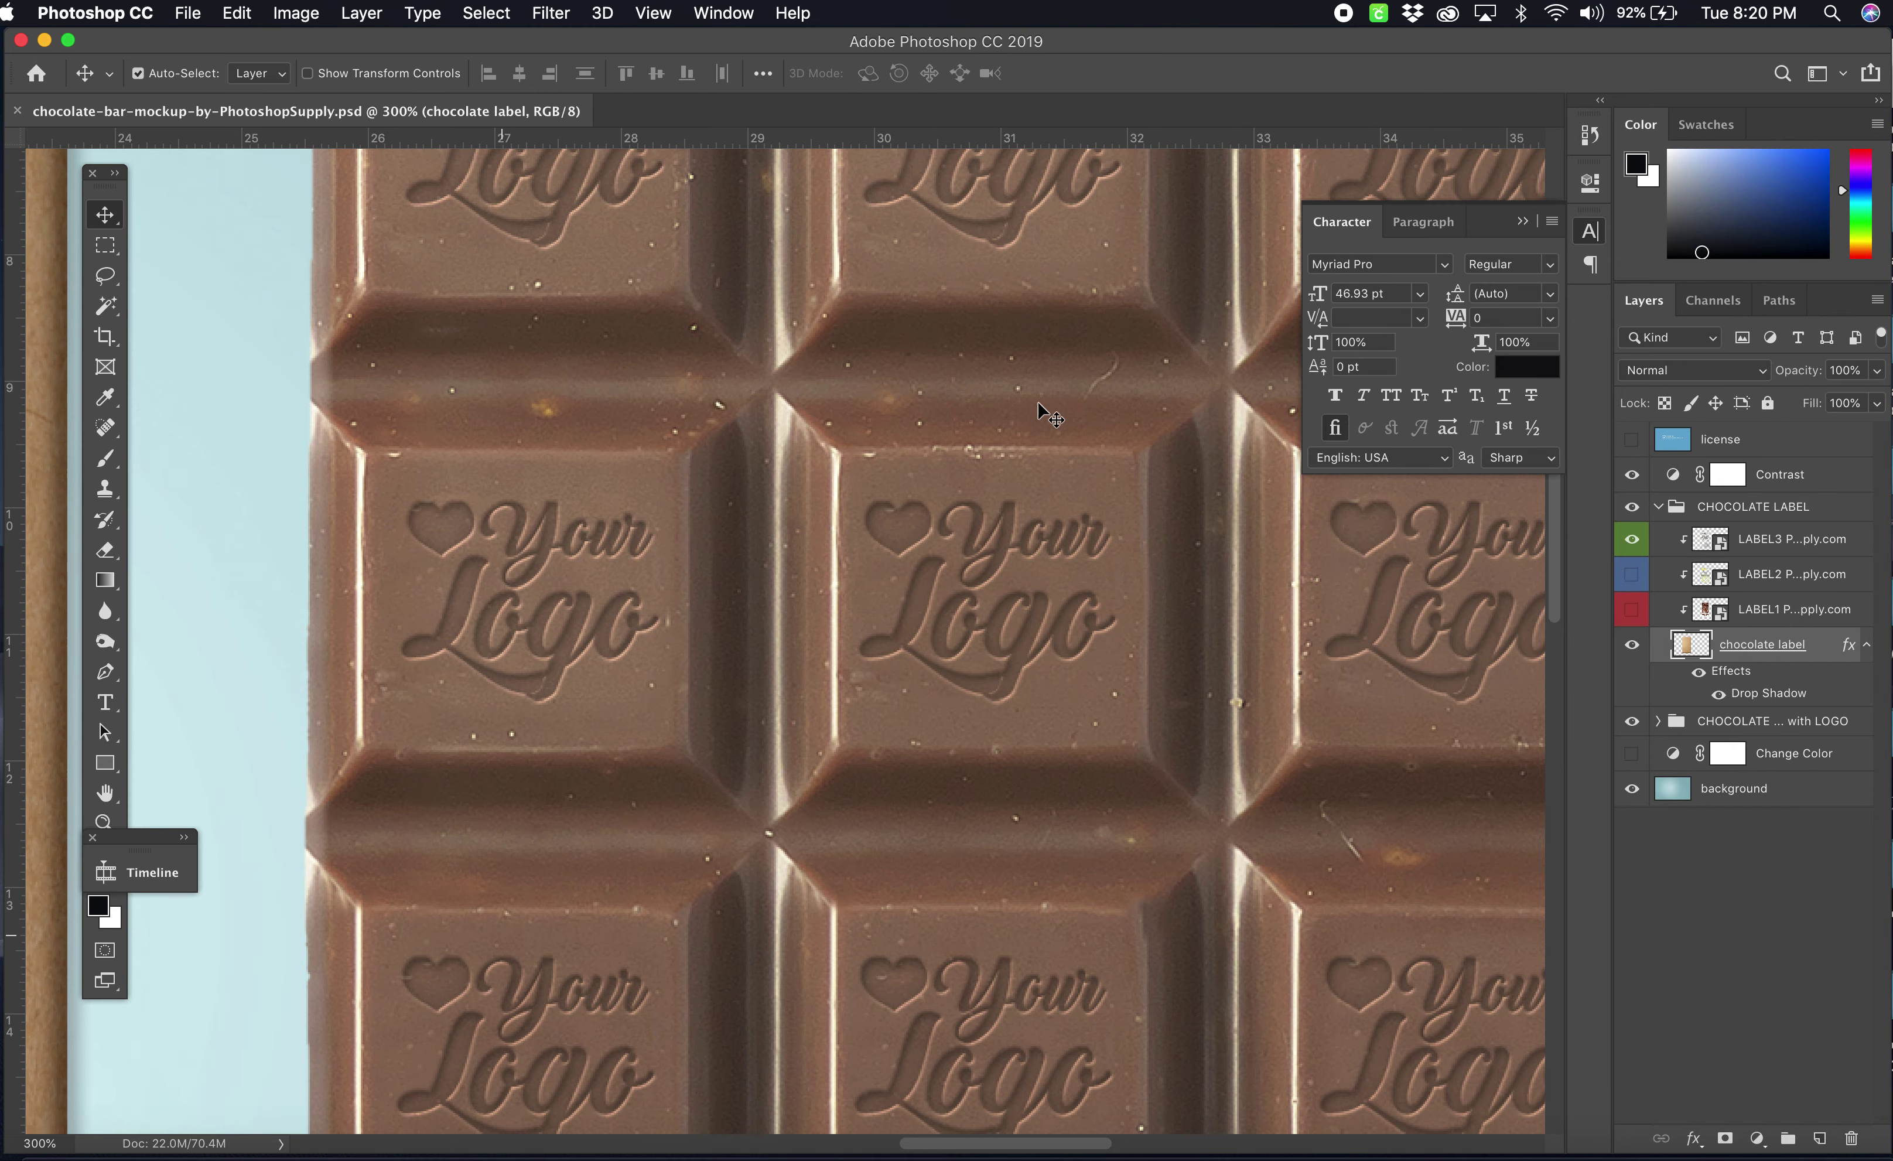
{"action": "scroll", "coordinate": [613, 519], "scroll_direction": "up", "scroll_amount": 7}
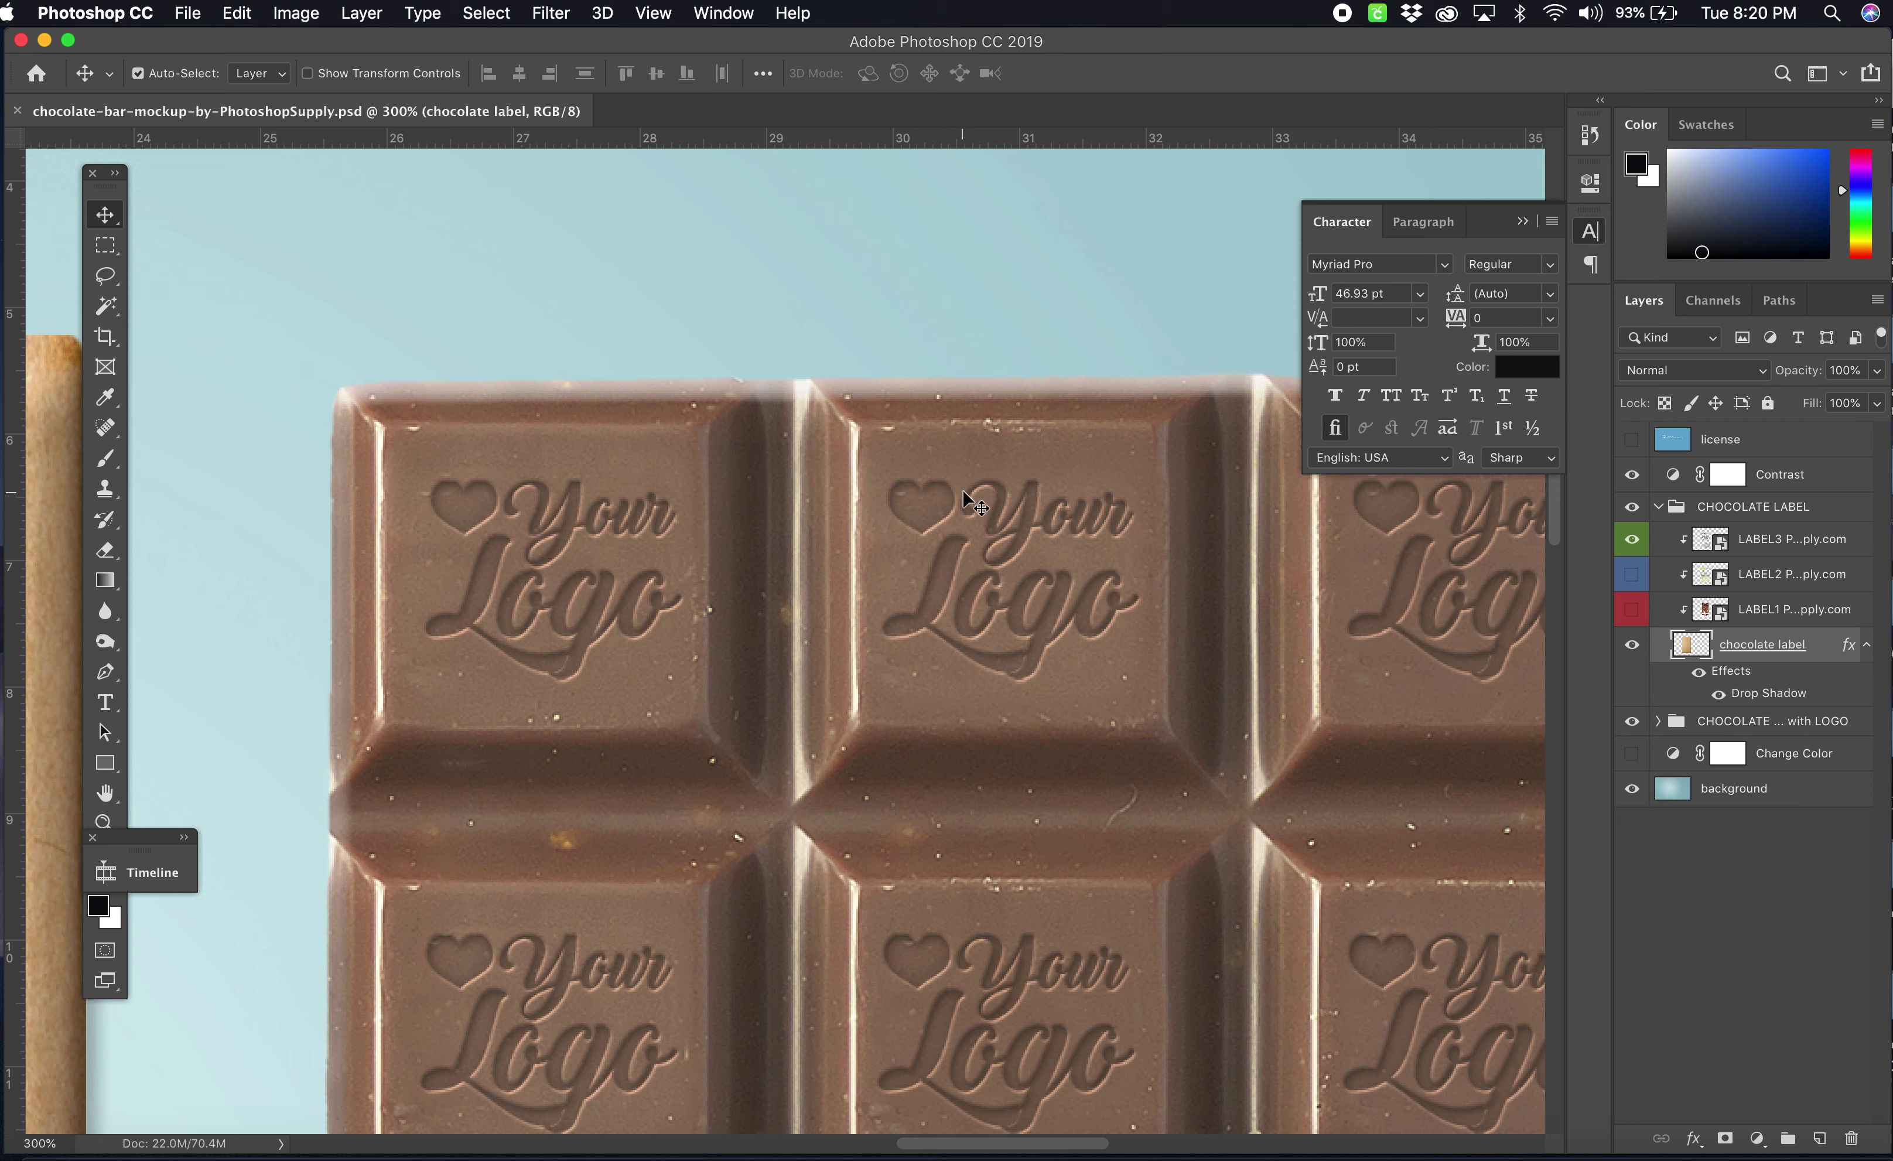
{"action": "key", "text": "super+0"}
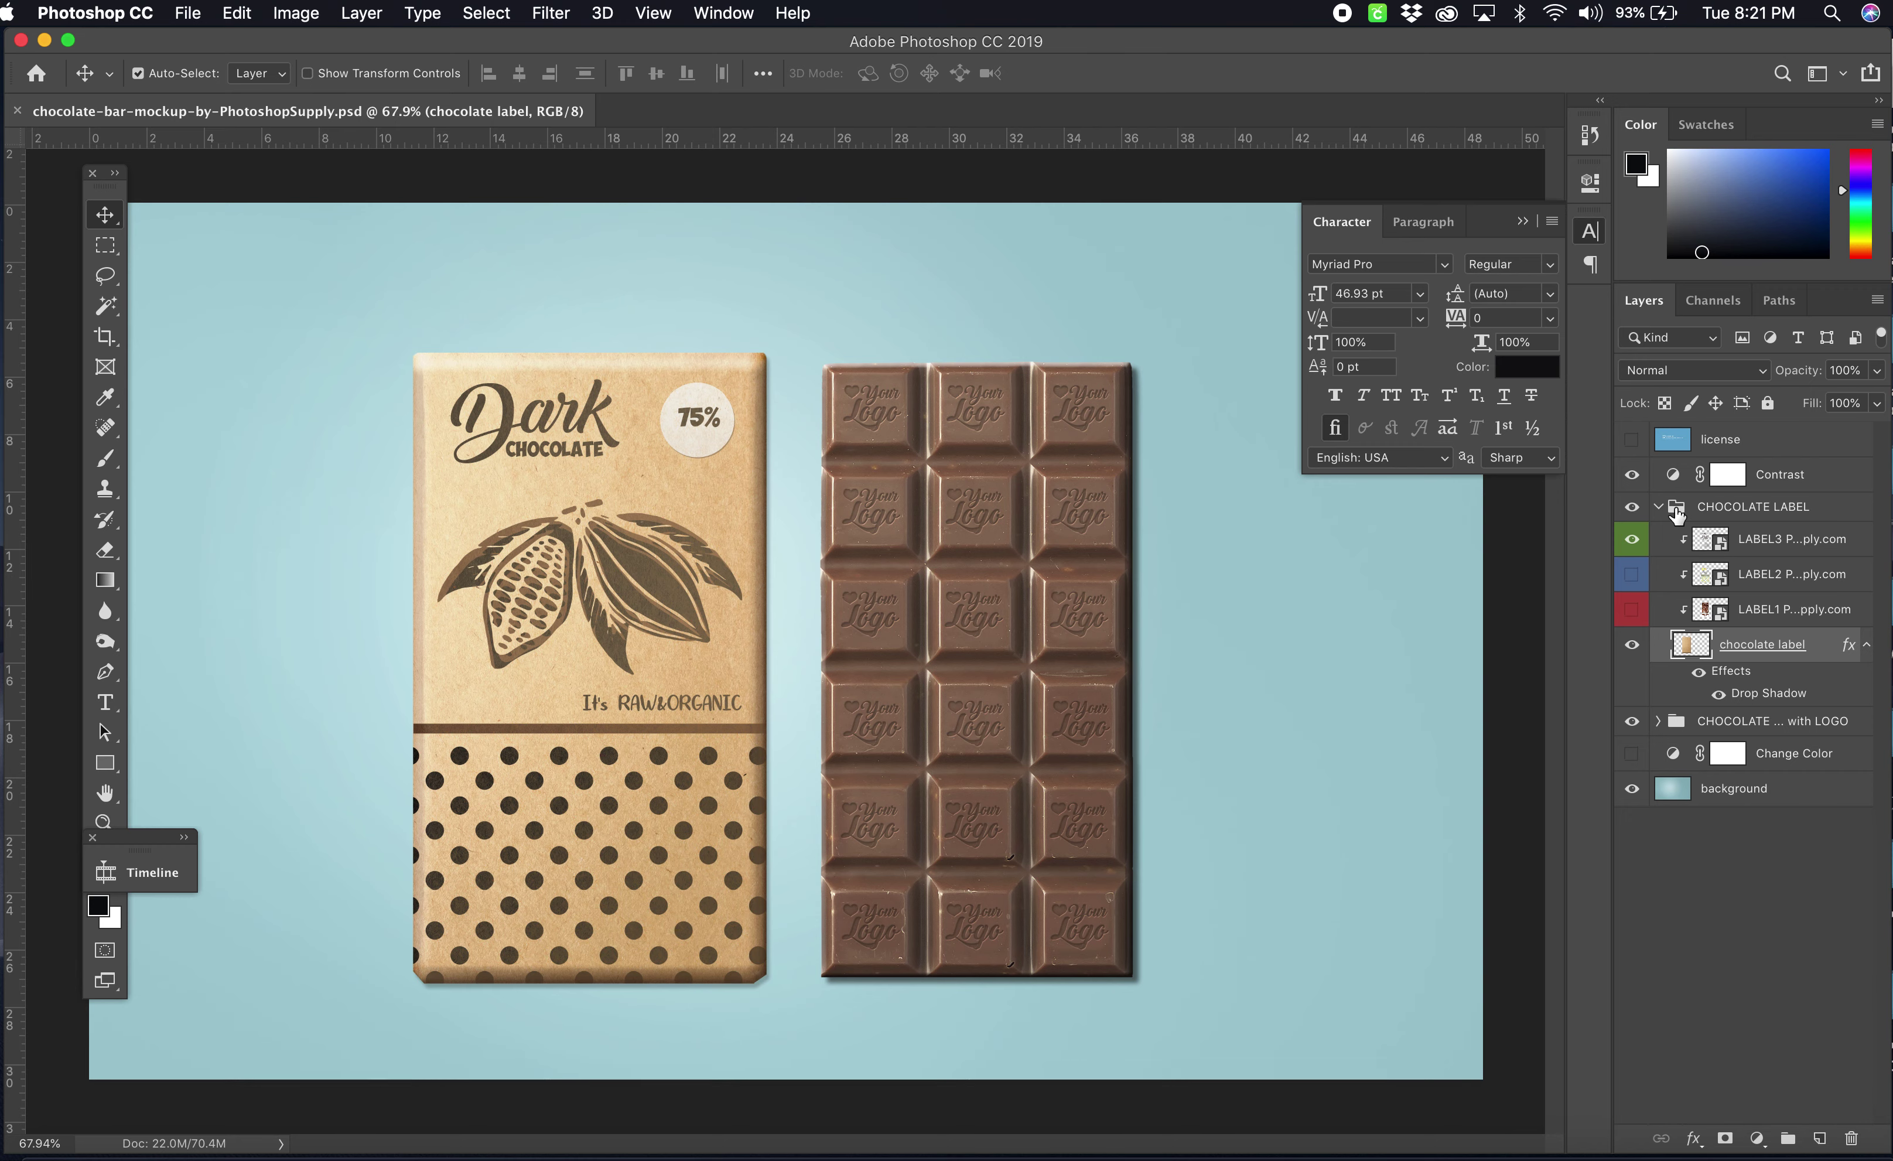
- Toggle the Contrast and license layers on and off to examine their effect on the mockup
{"action": "left_click", "coordinate": [1632, 475]}
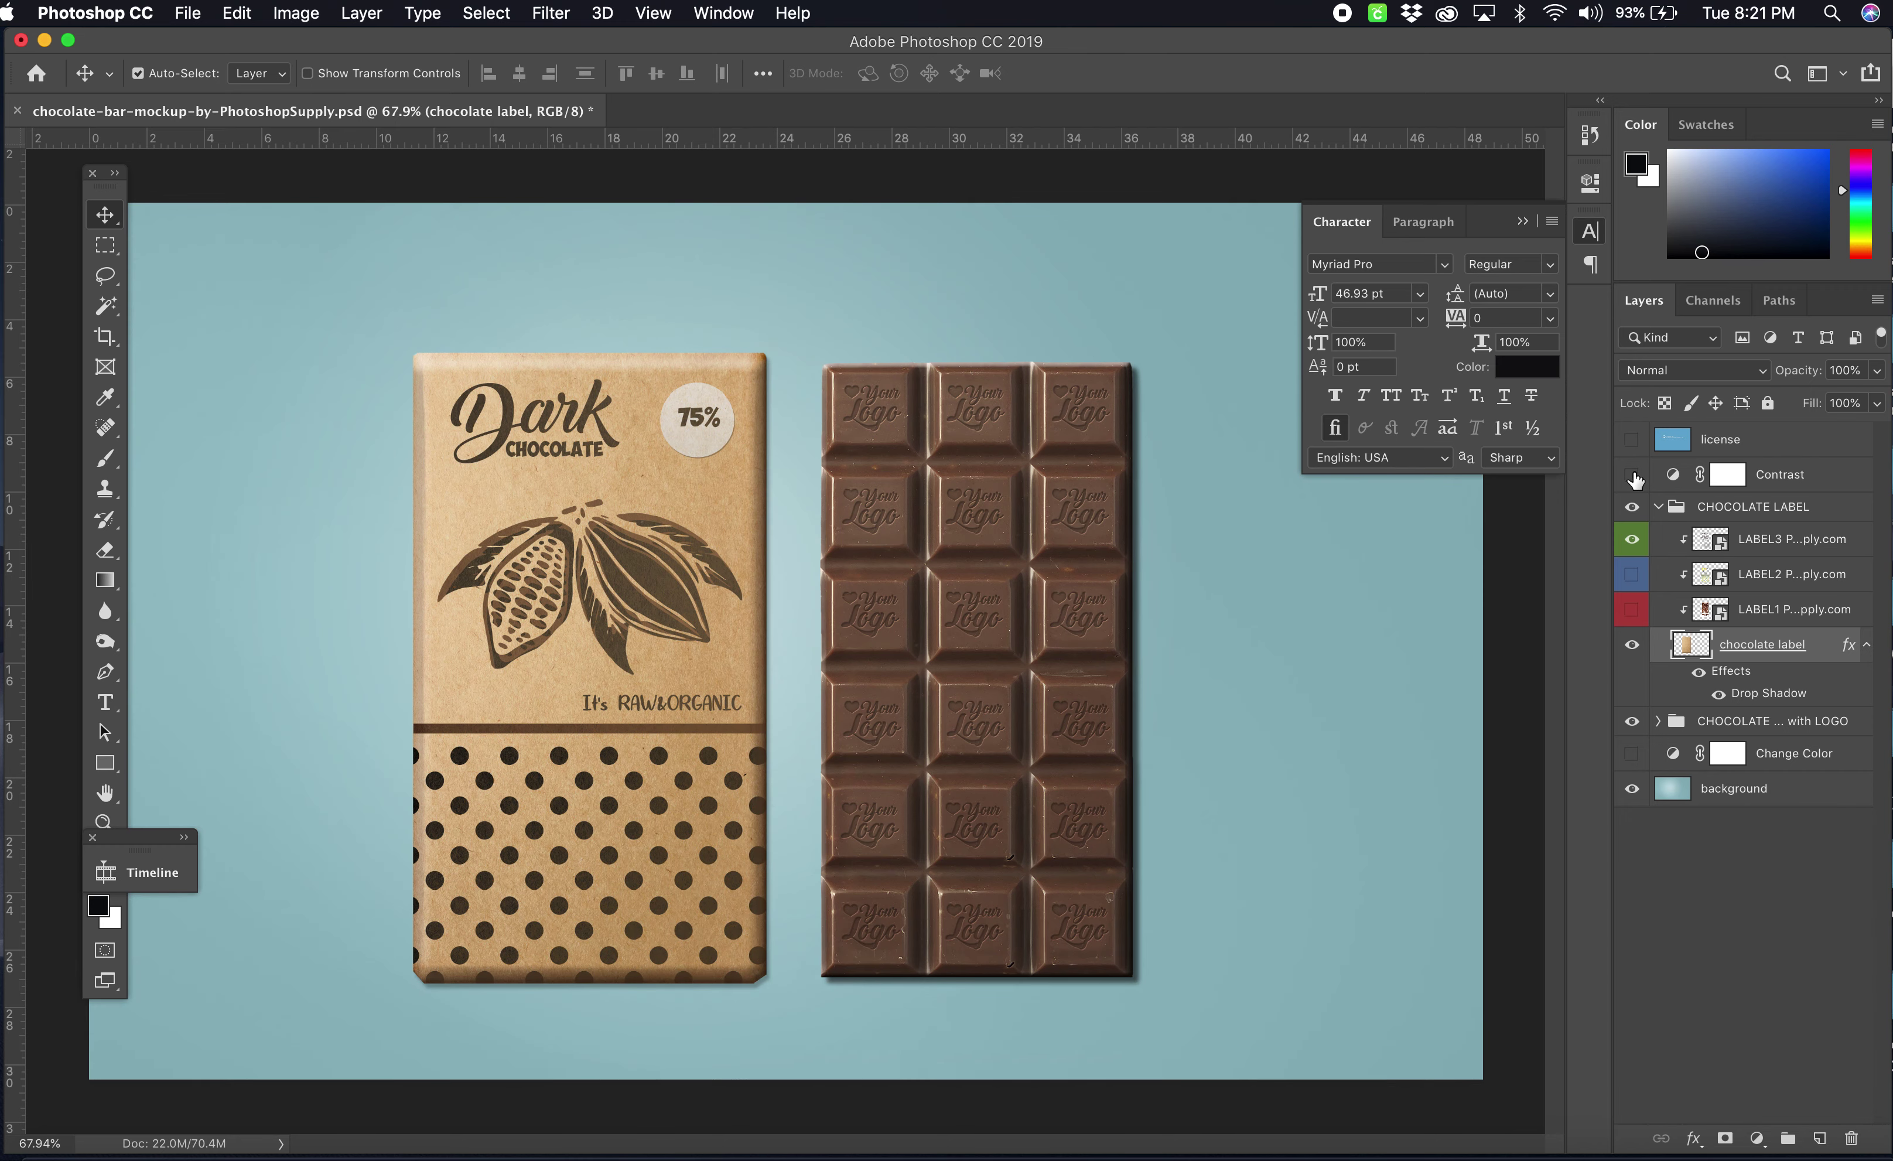
{"action": "left_click", "coordinate": [1632, 475]}
{"action": "left_click", "coordinate": [1632, 475]}
{"action": "left_click", "coordinate": [1632, 476]}
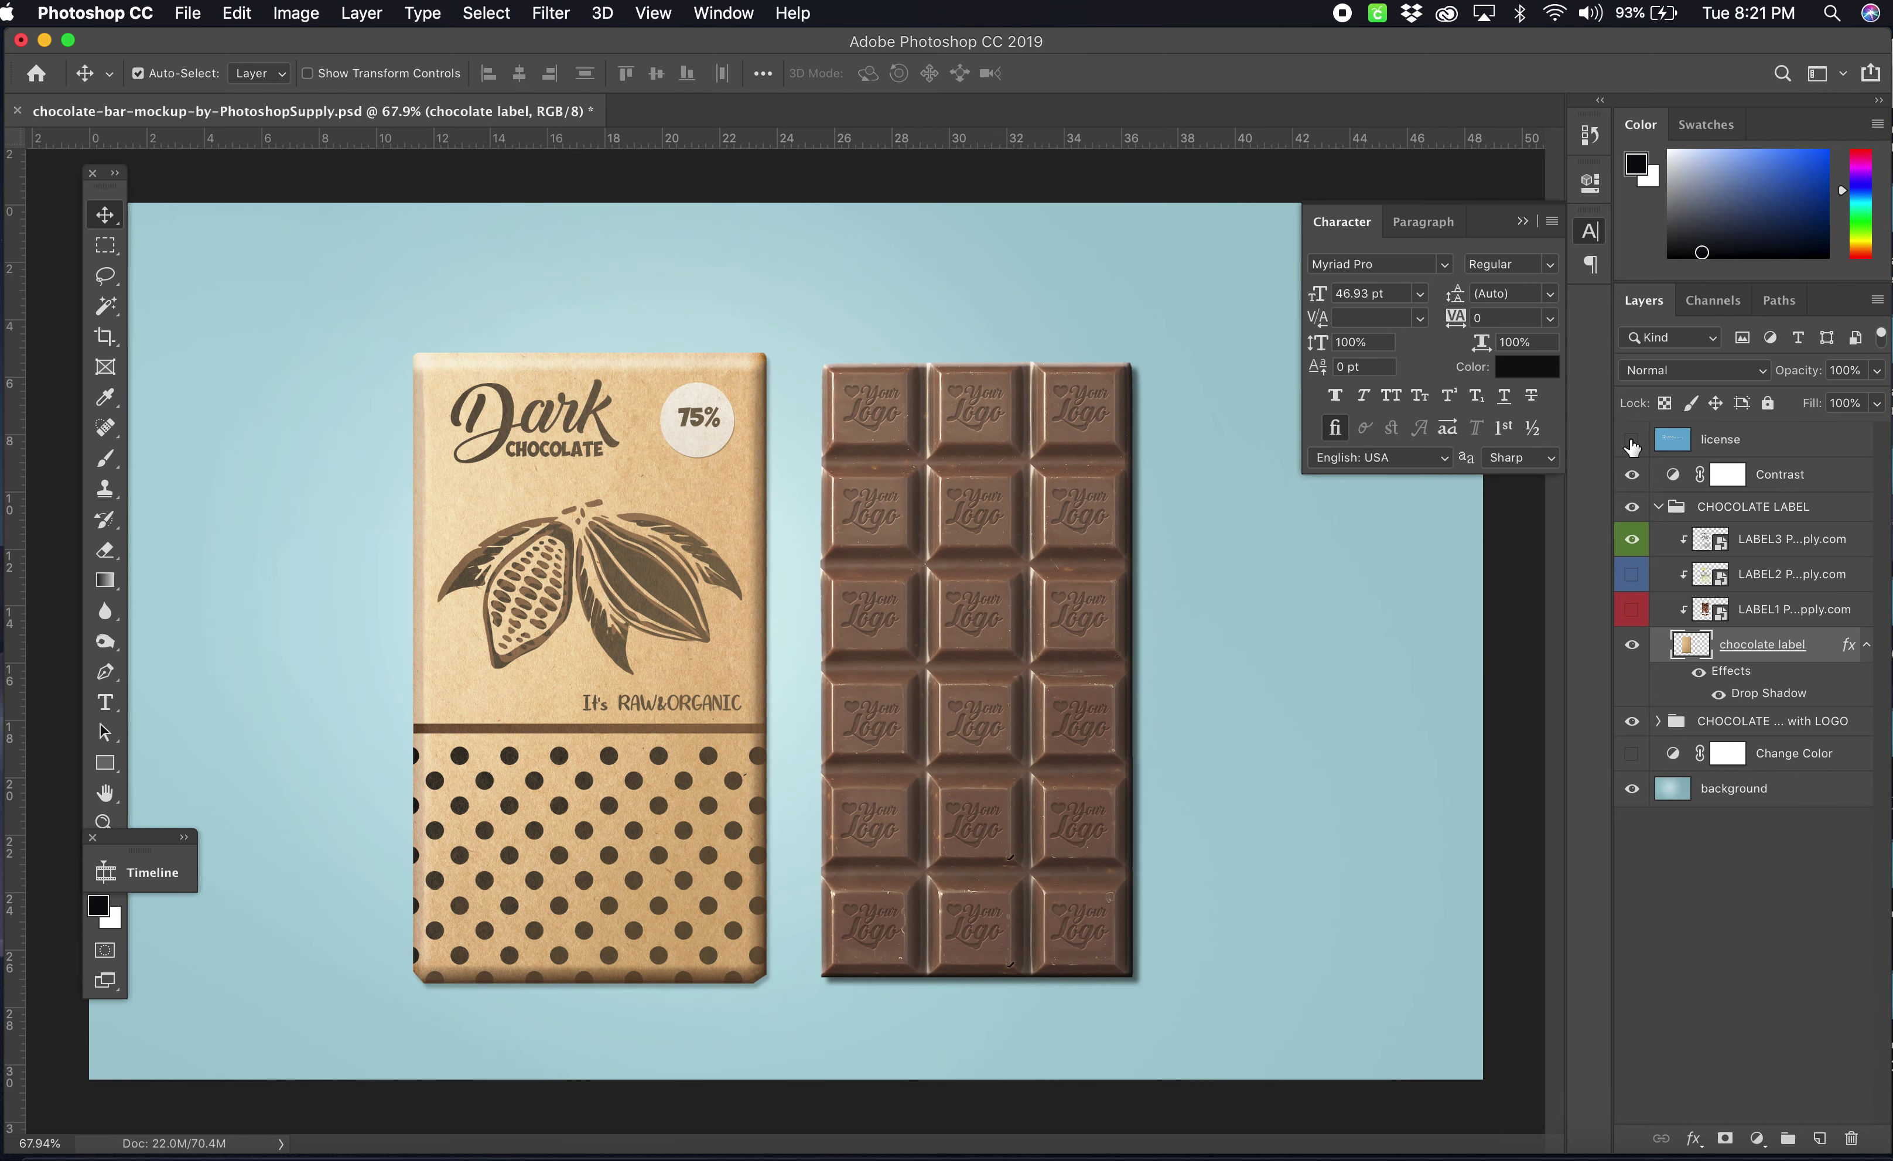
{"action": "left_click", "coordinate": [1632, 441]}
{"action": "left_click", "coordinate": [1631, 440]}
{"action": "left_click", "coordinate": [1633, 475]}
{"action": "left_click", "coordinate": [1633, 476]}
- Preview the LABEL3, LABEL2 and LABEL1 designs one at a time and leave all three label layers hidden
{"action": "left_click", "coordinate": [1633, 542]}
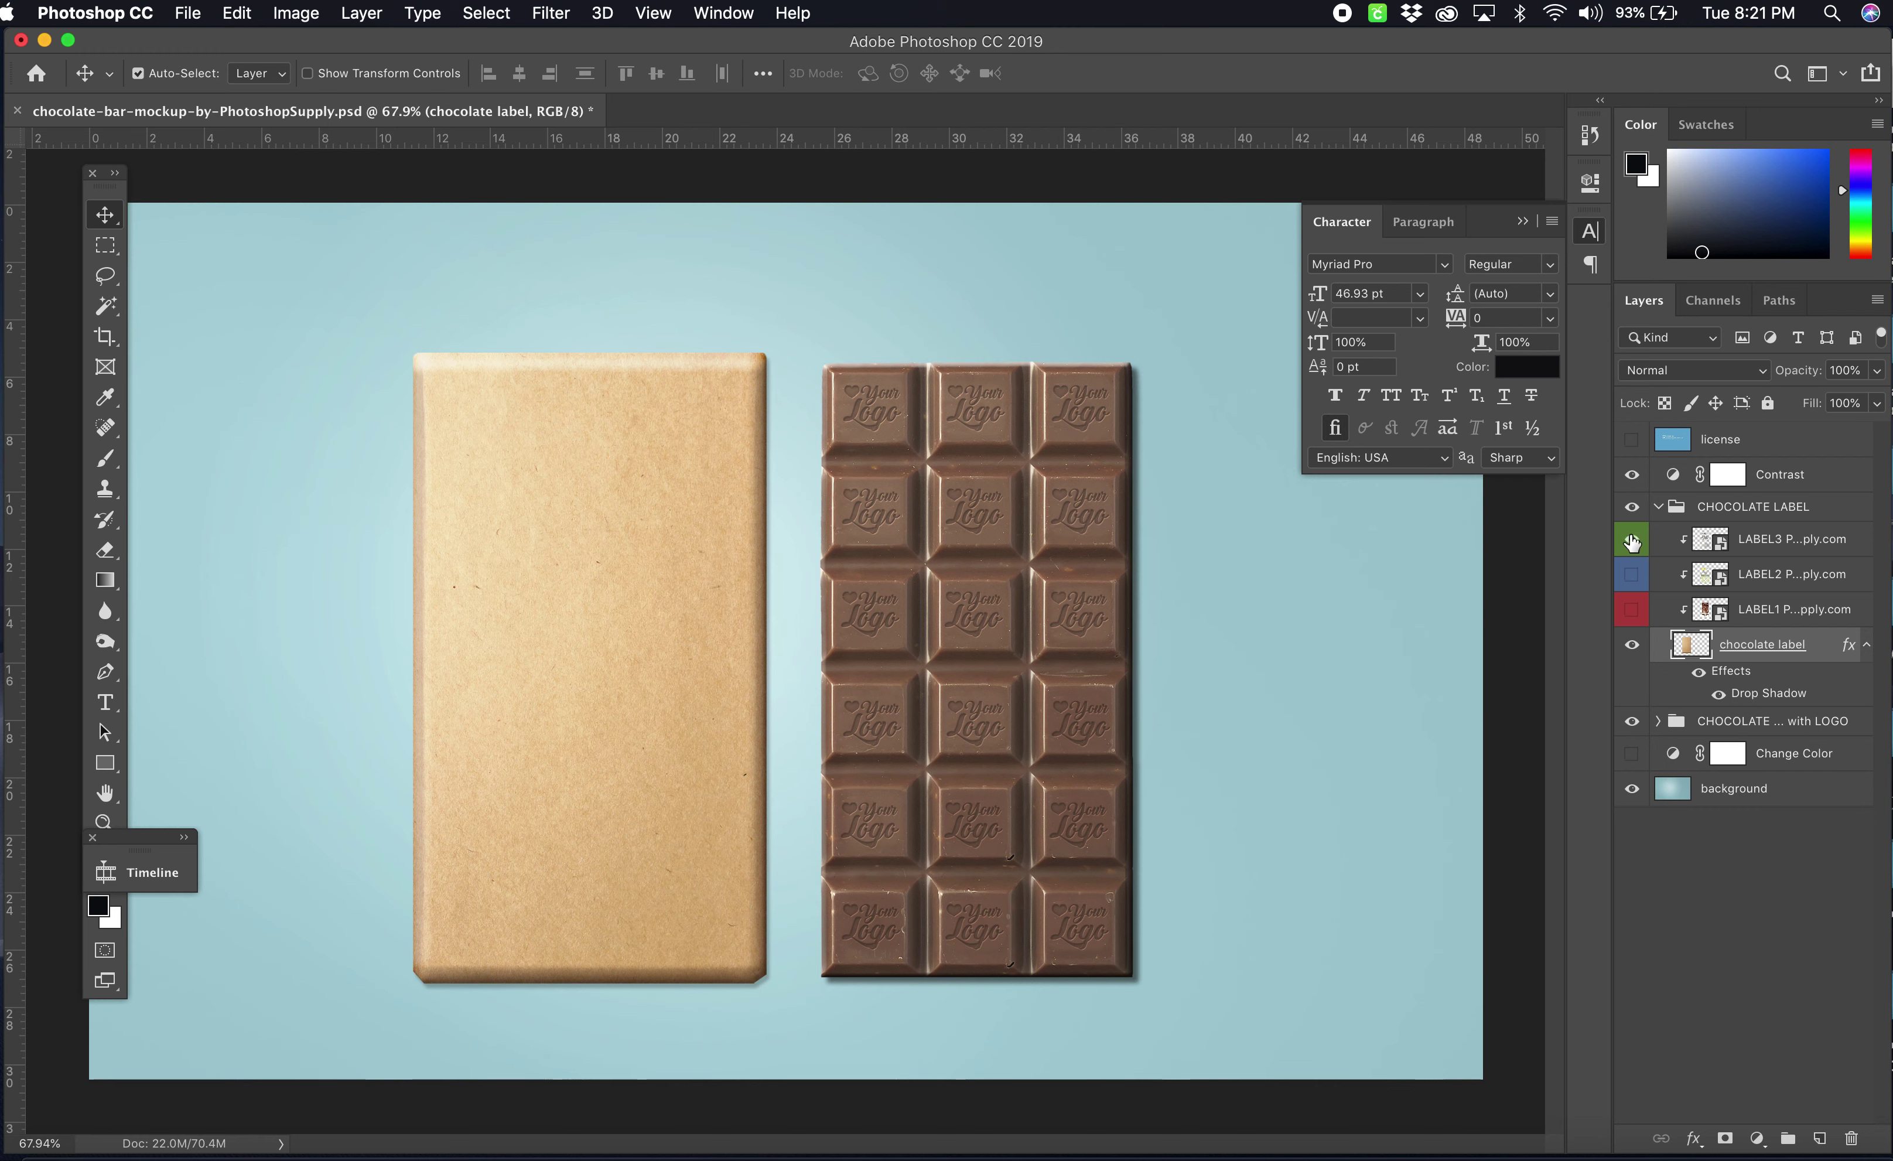
{"action": "left_click", "coordinate": [1633, 542]}
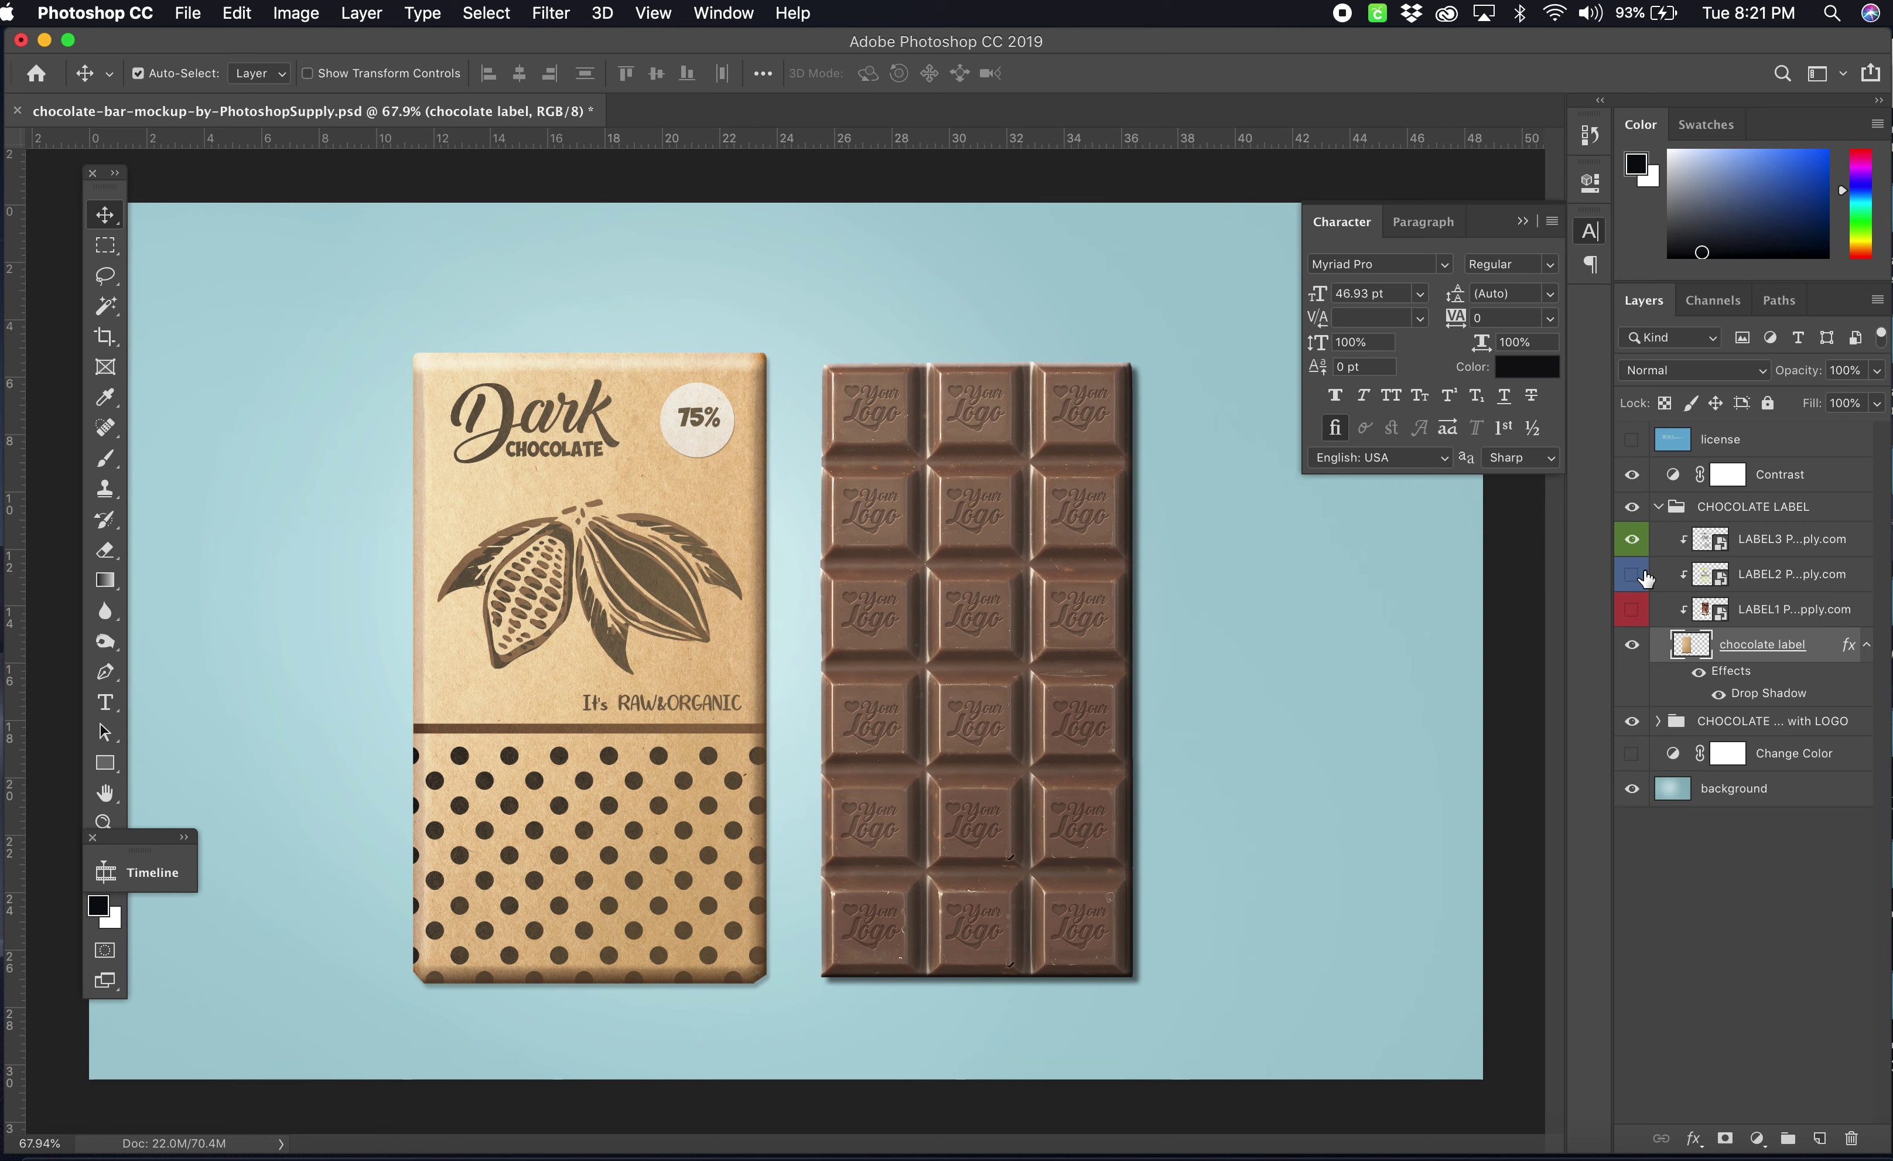
{"action": "left_click", "coordinate": [1631, 544]}
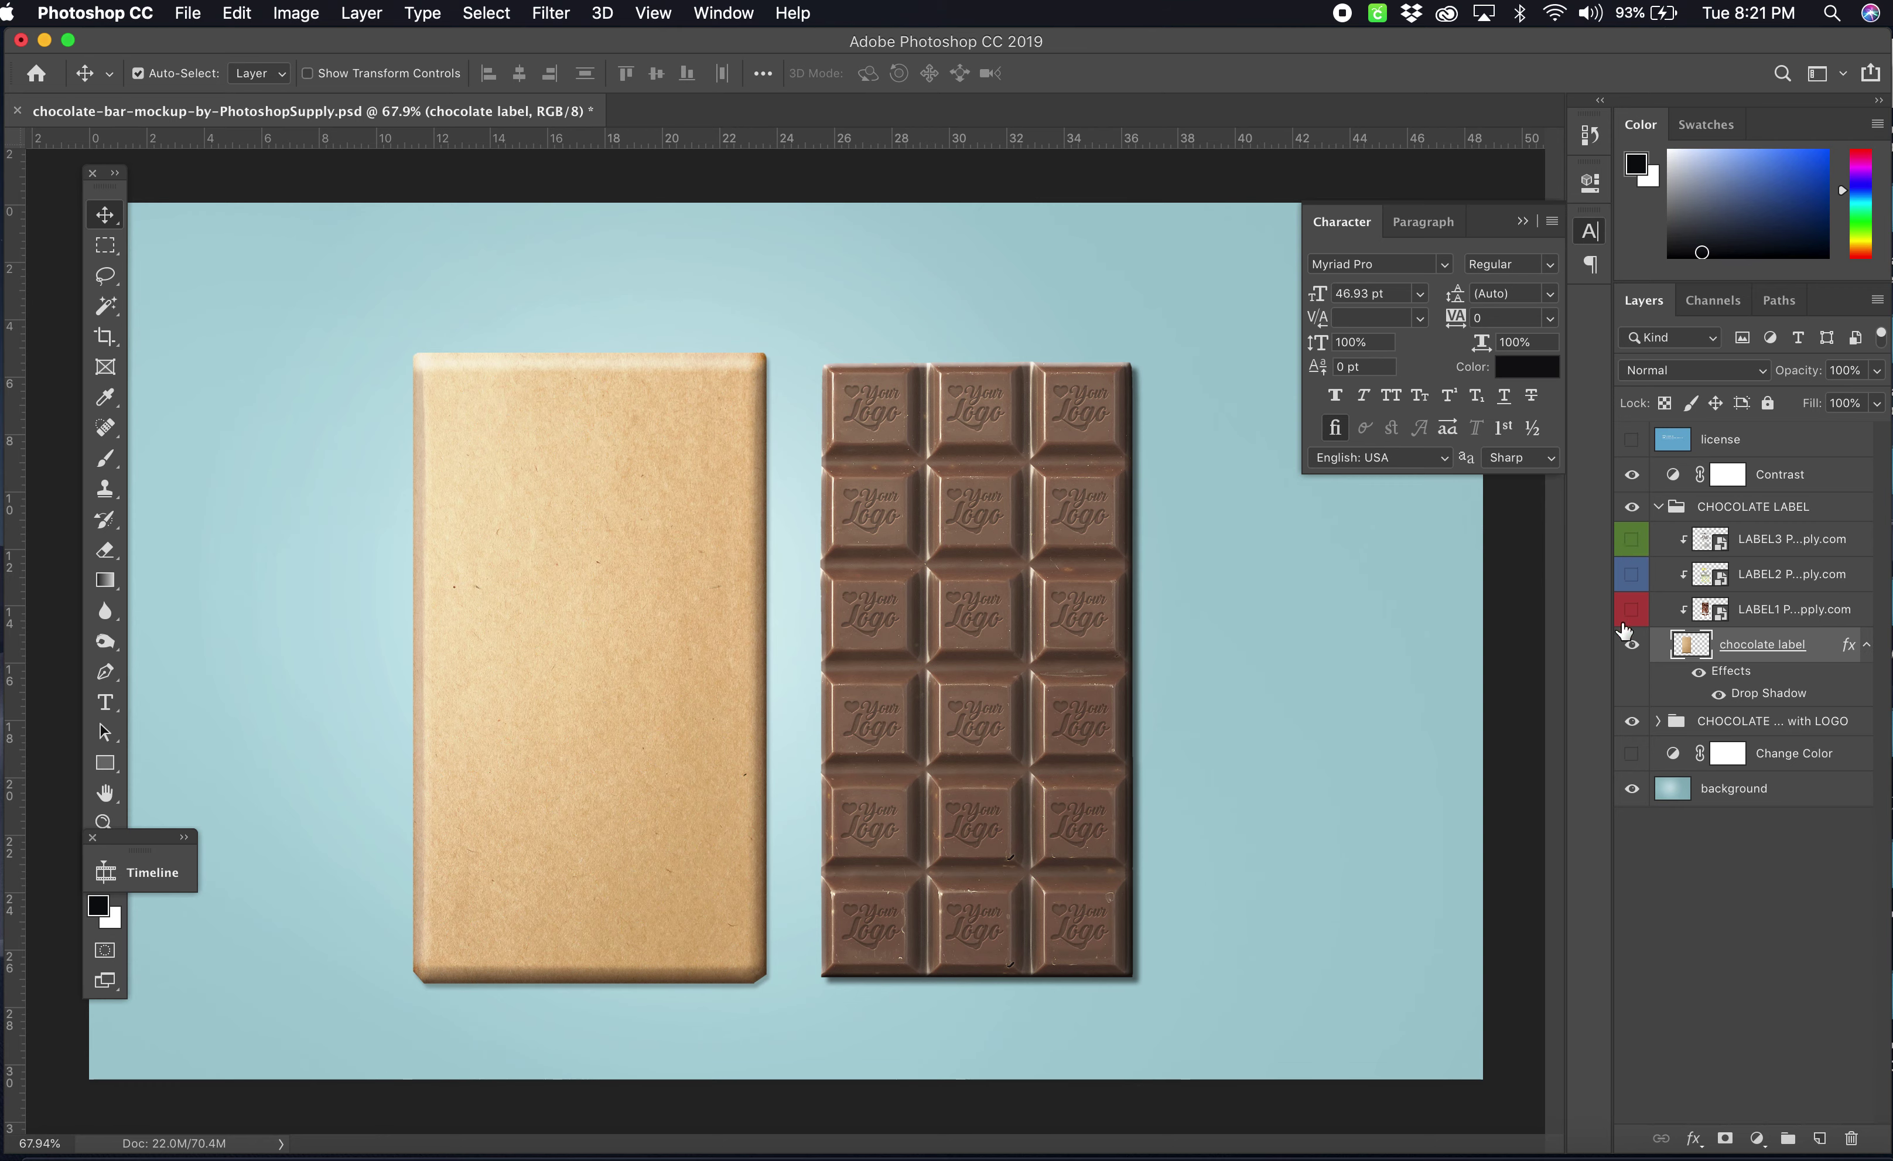
{"action": "left_click", "coordinate": [1631, 575]}
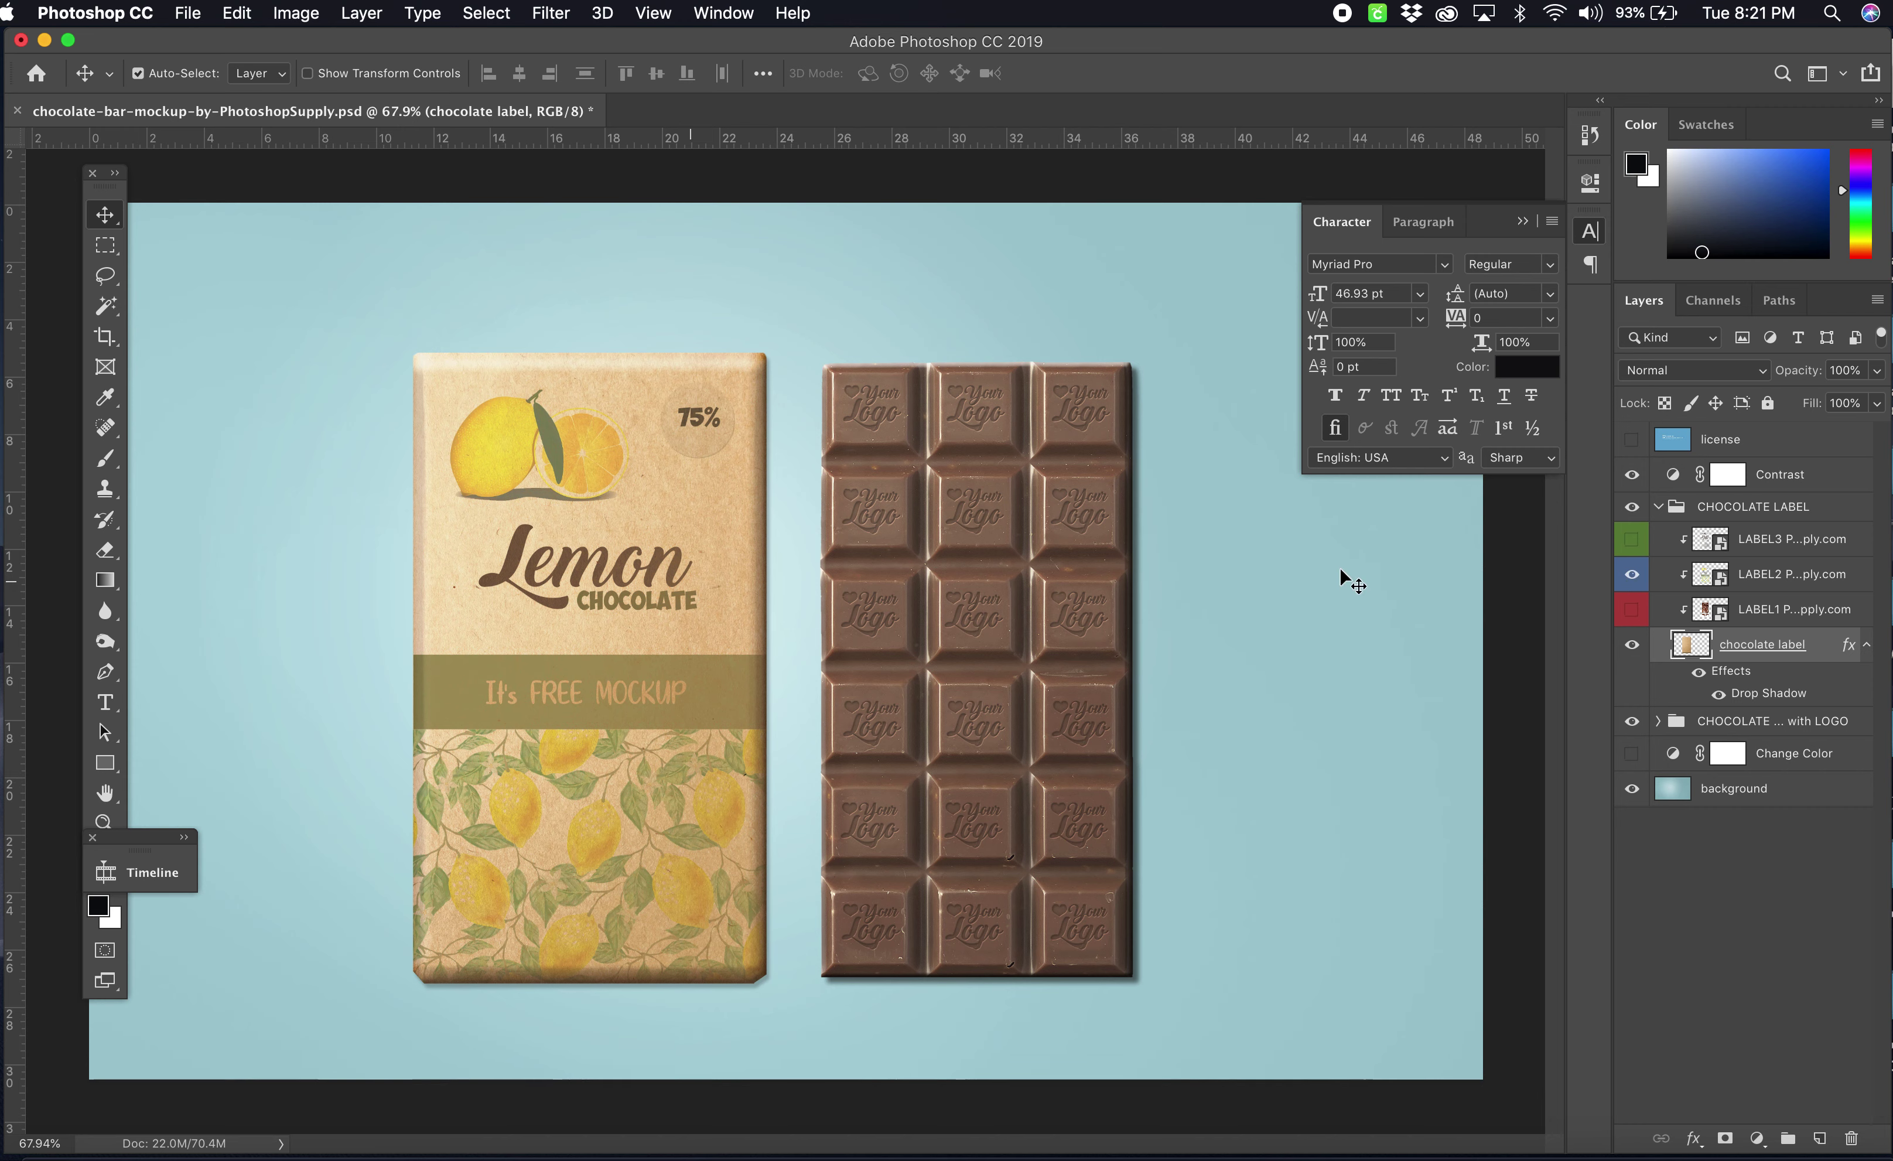
{"action": "left_click", "coordinate": [1633, 576]}
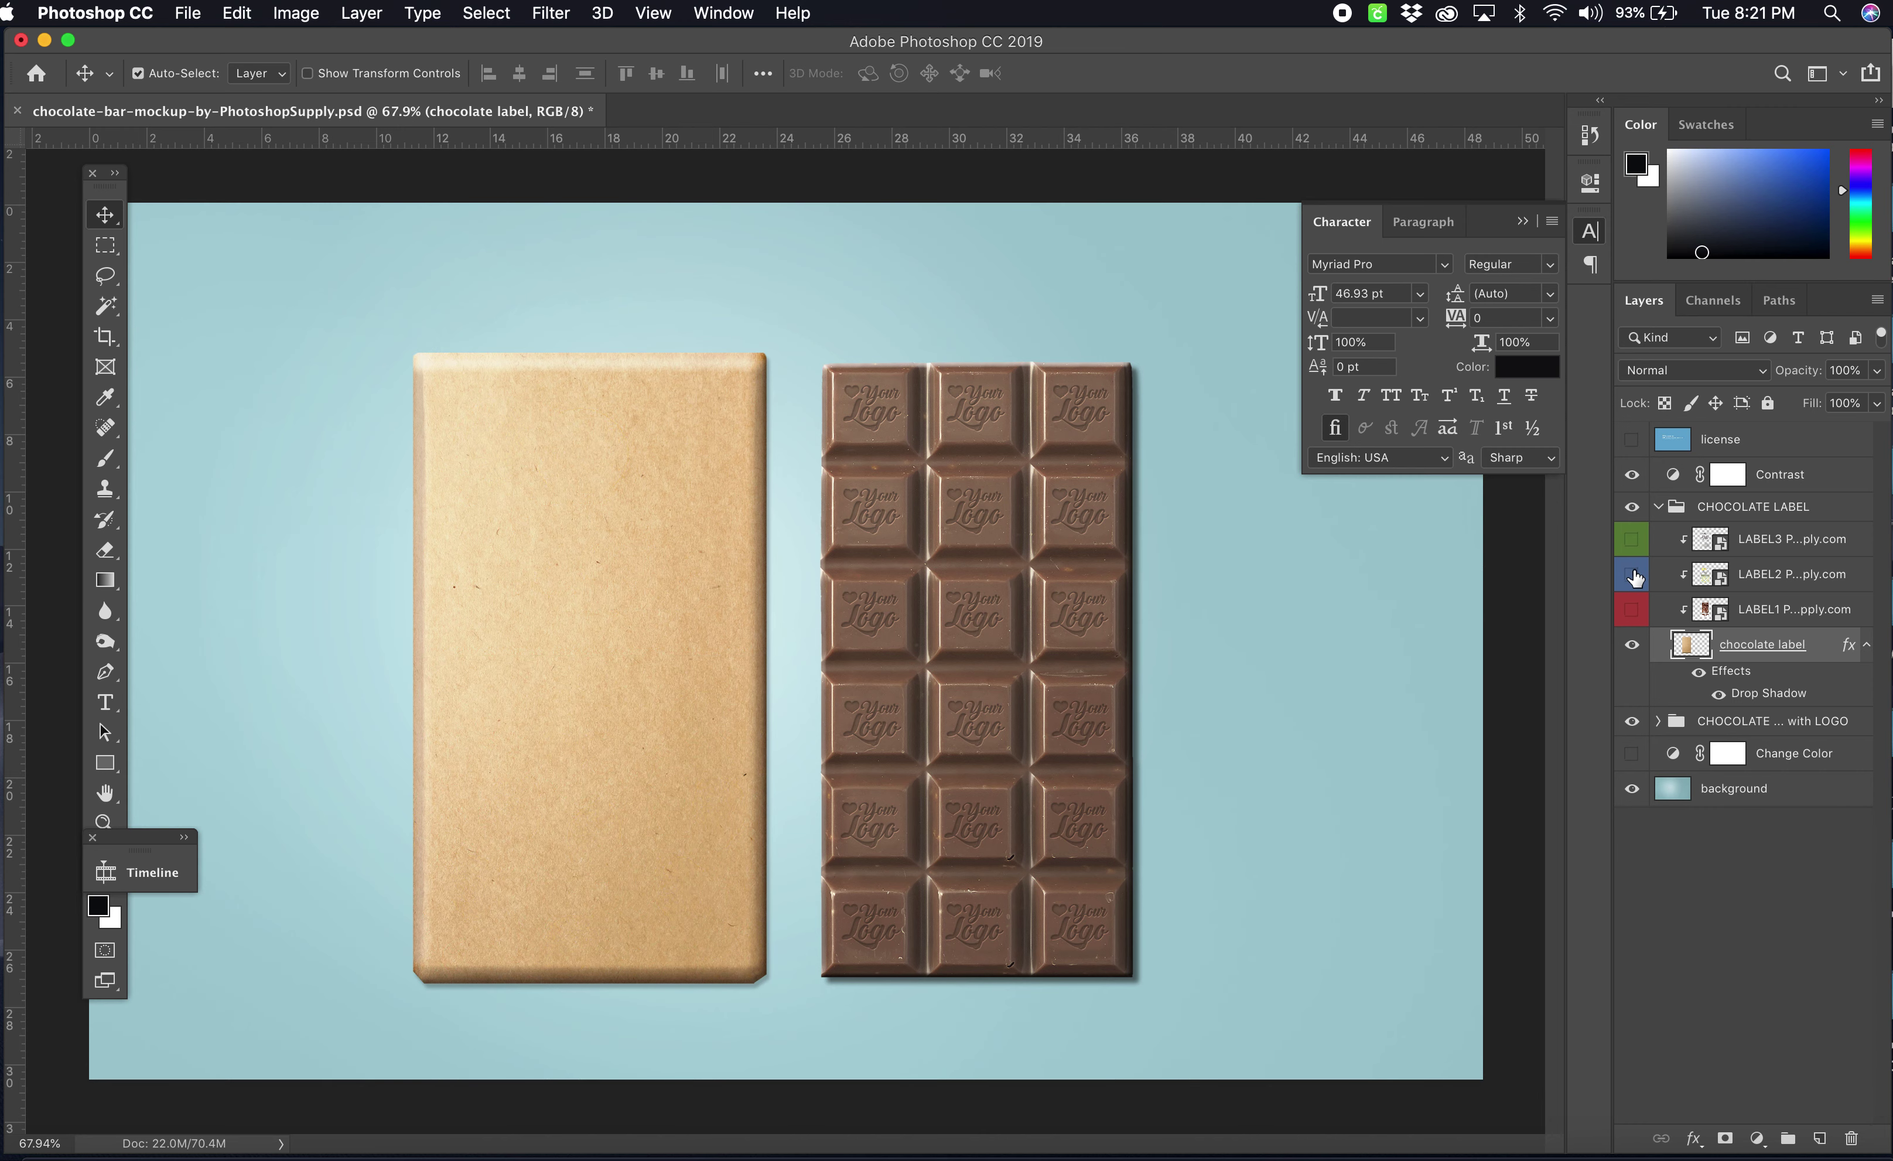
{"action": "left_click", "coordinate": [1633, 611]}
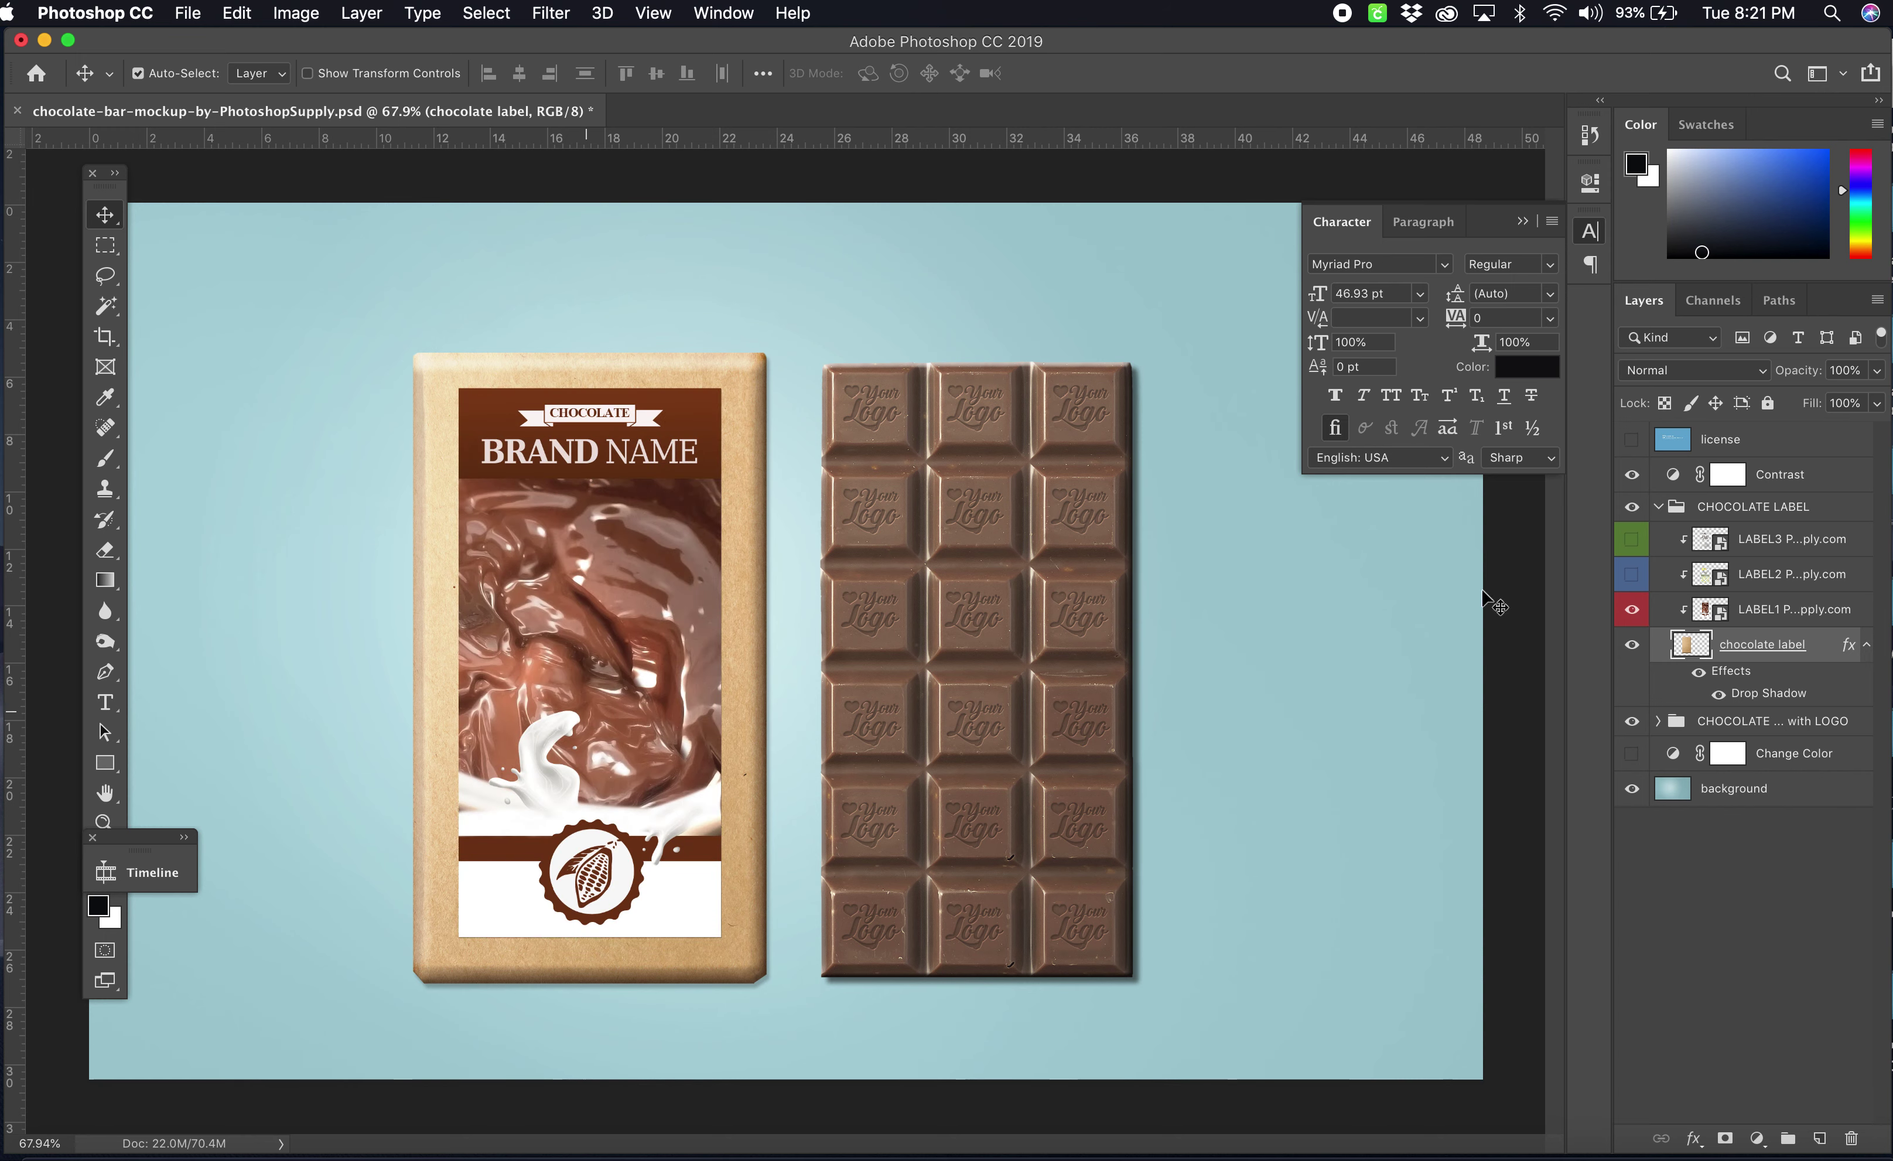
{"action": "left_click", "coordinate": [1633, 612]}
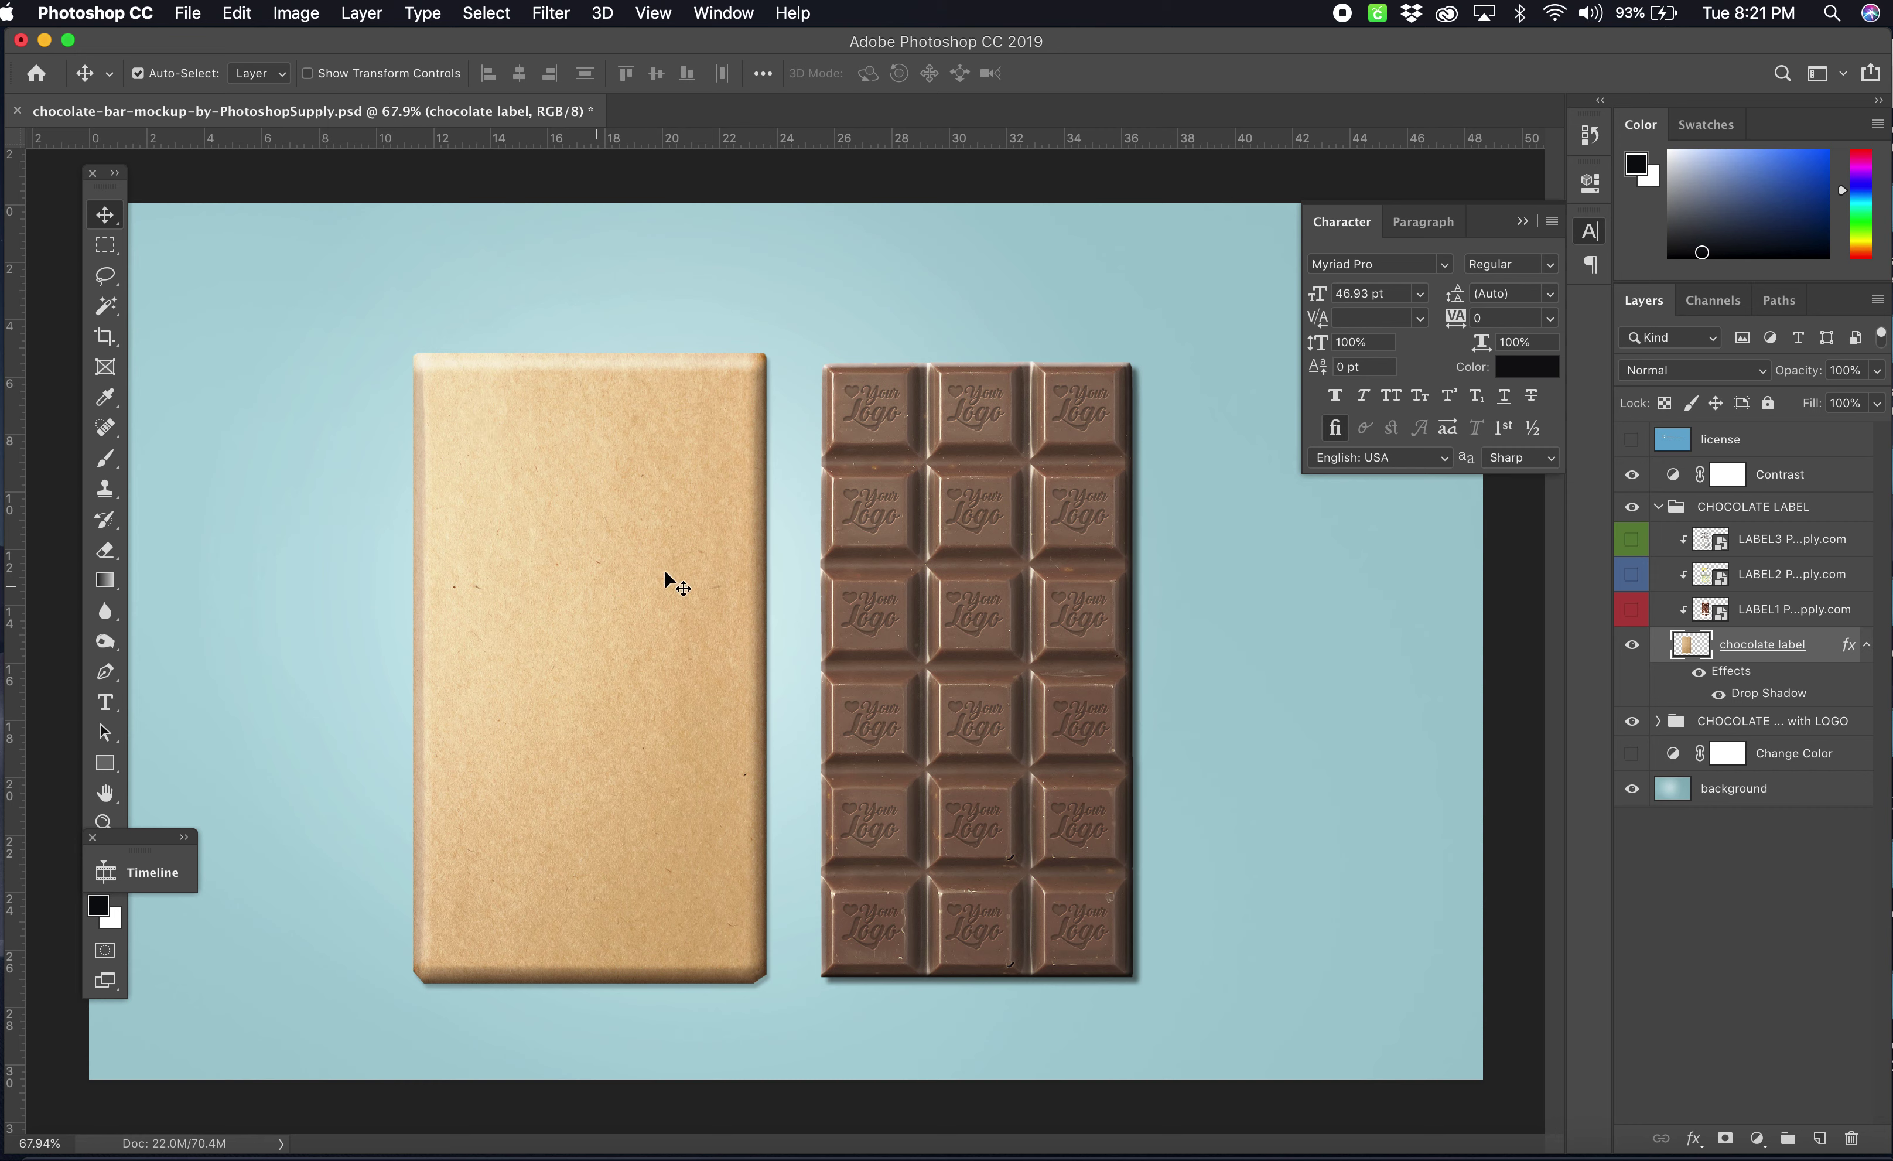
- Preview the LABEL3 design on the wrapper once more and leave the label layers hidden
{"action": "left_click", "coordinate": [1633, 539]}
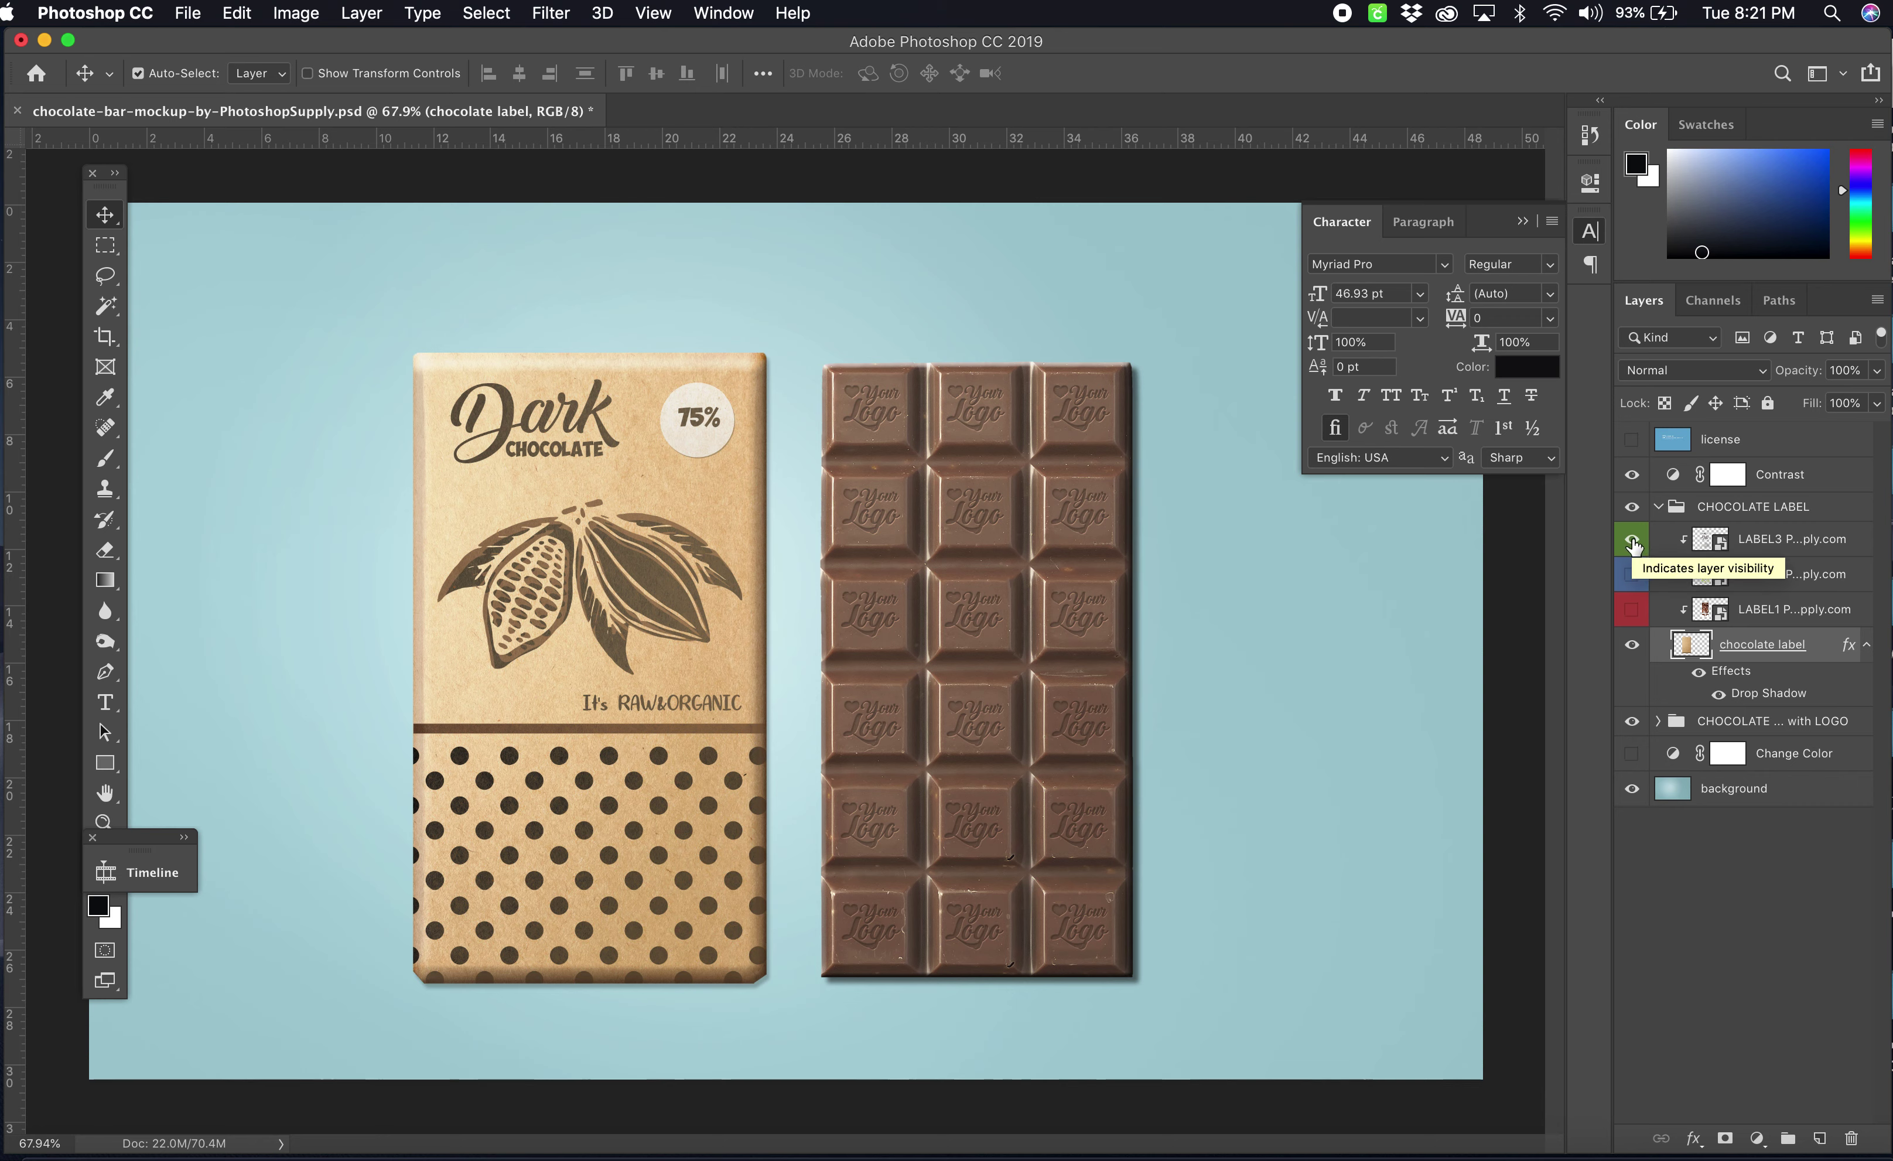
{"action": "left_click", "coordinate": [1633, 541]}
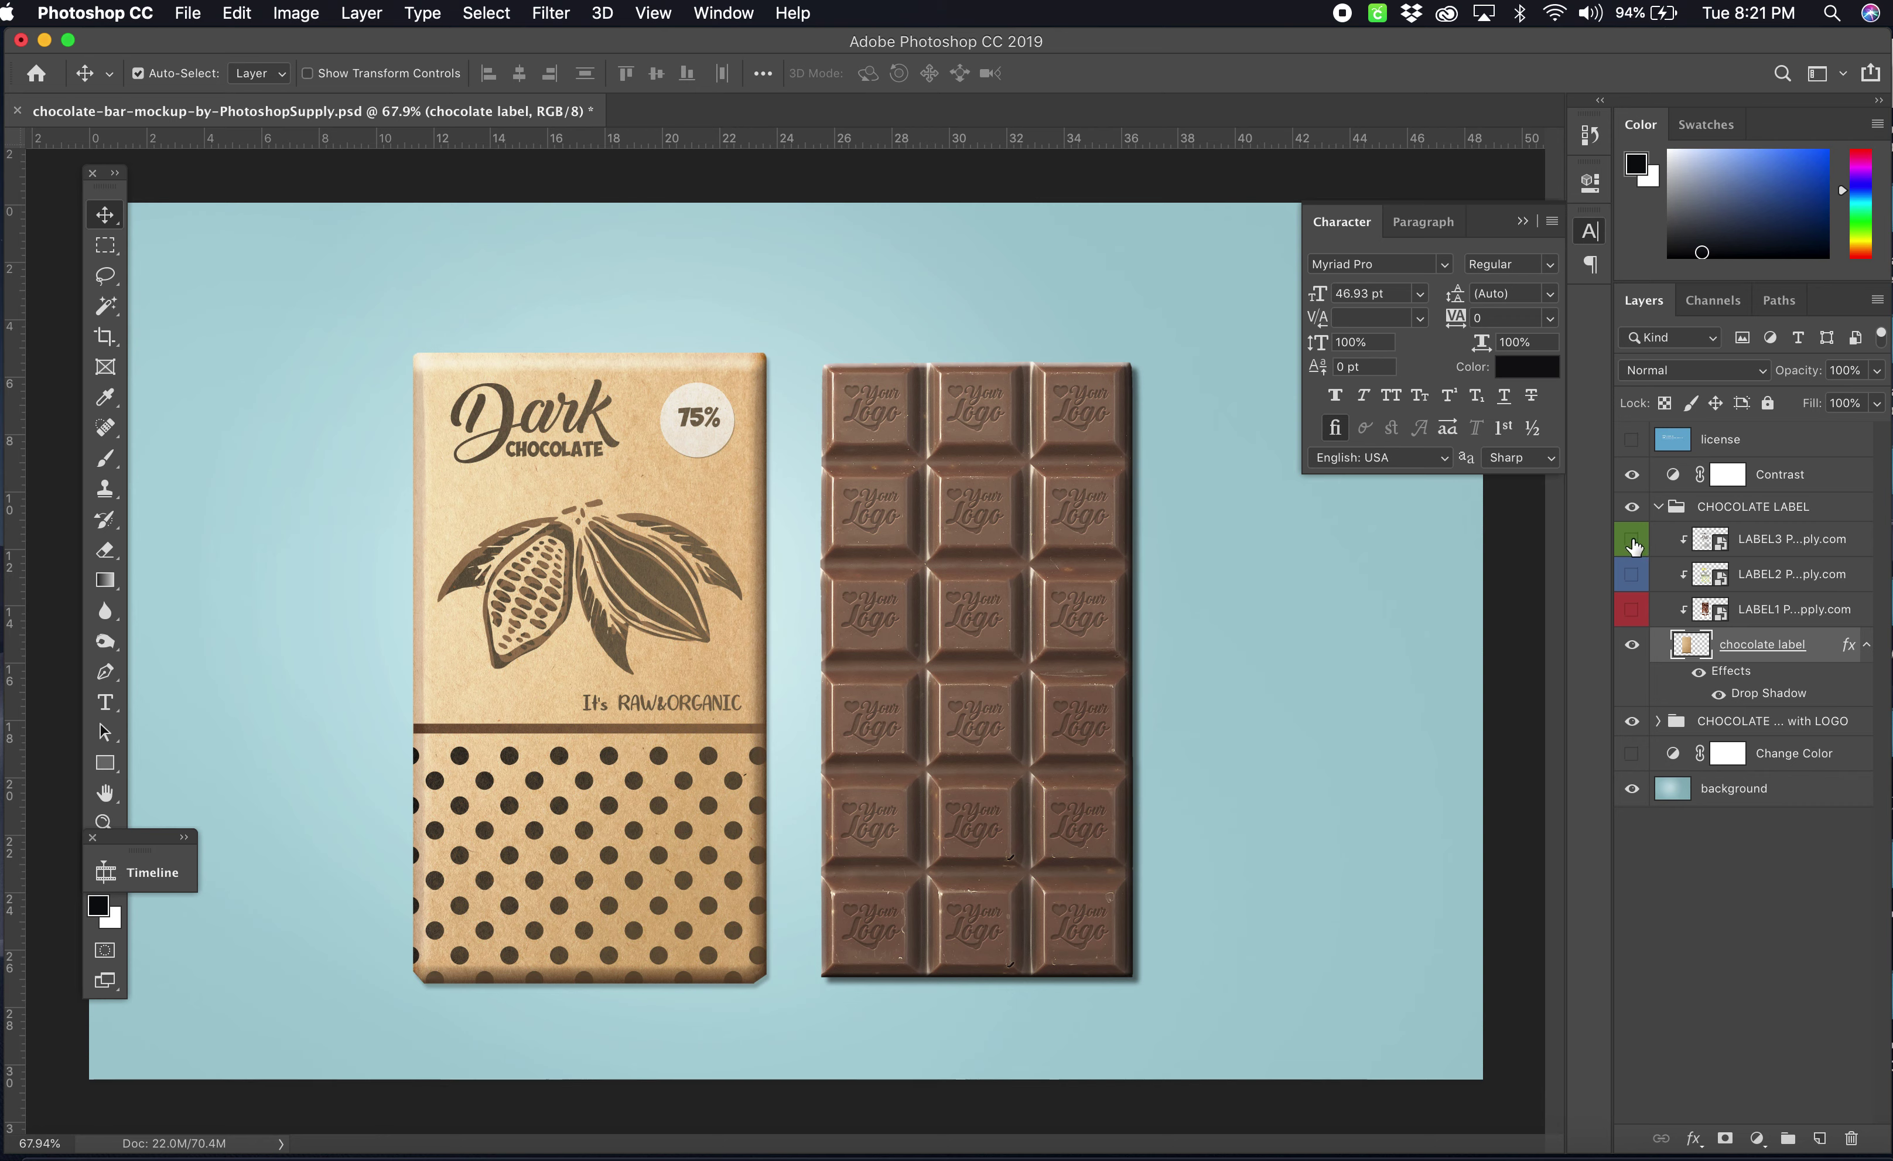
{"action": "left_click", "coordinate": [1632, 579]}
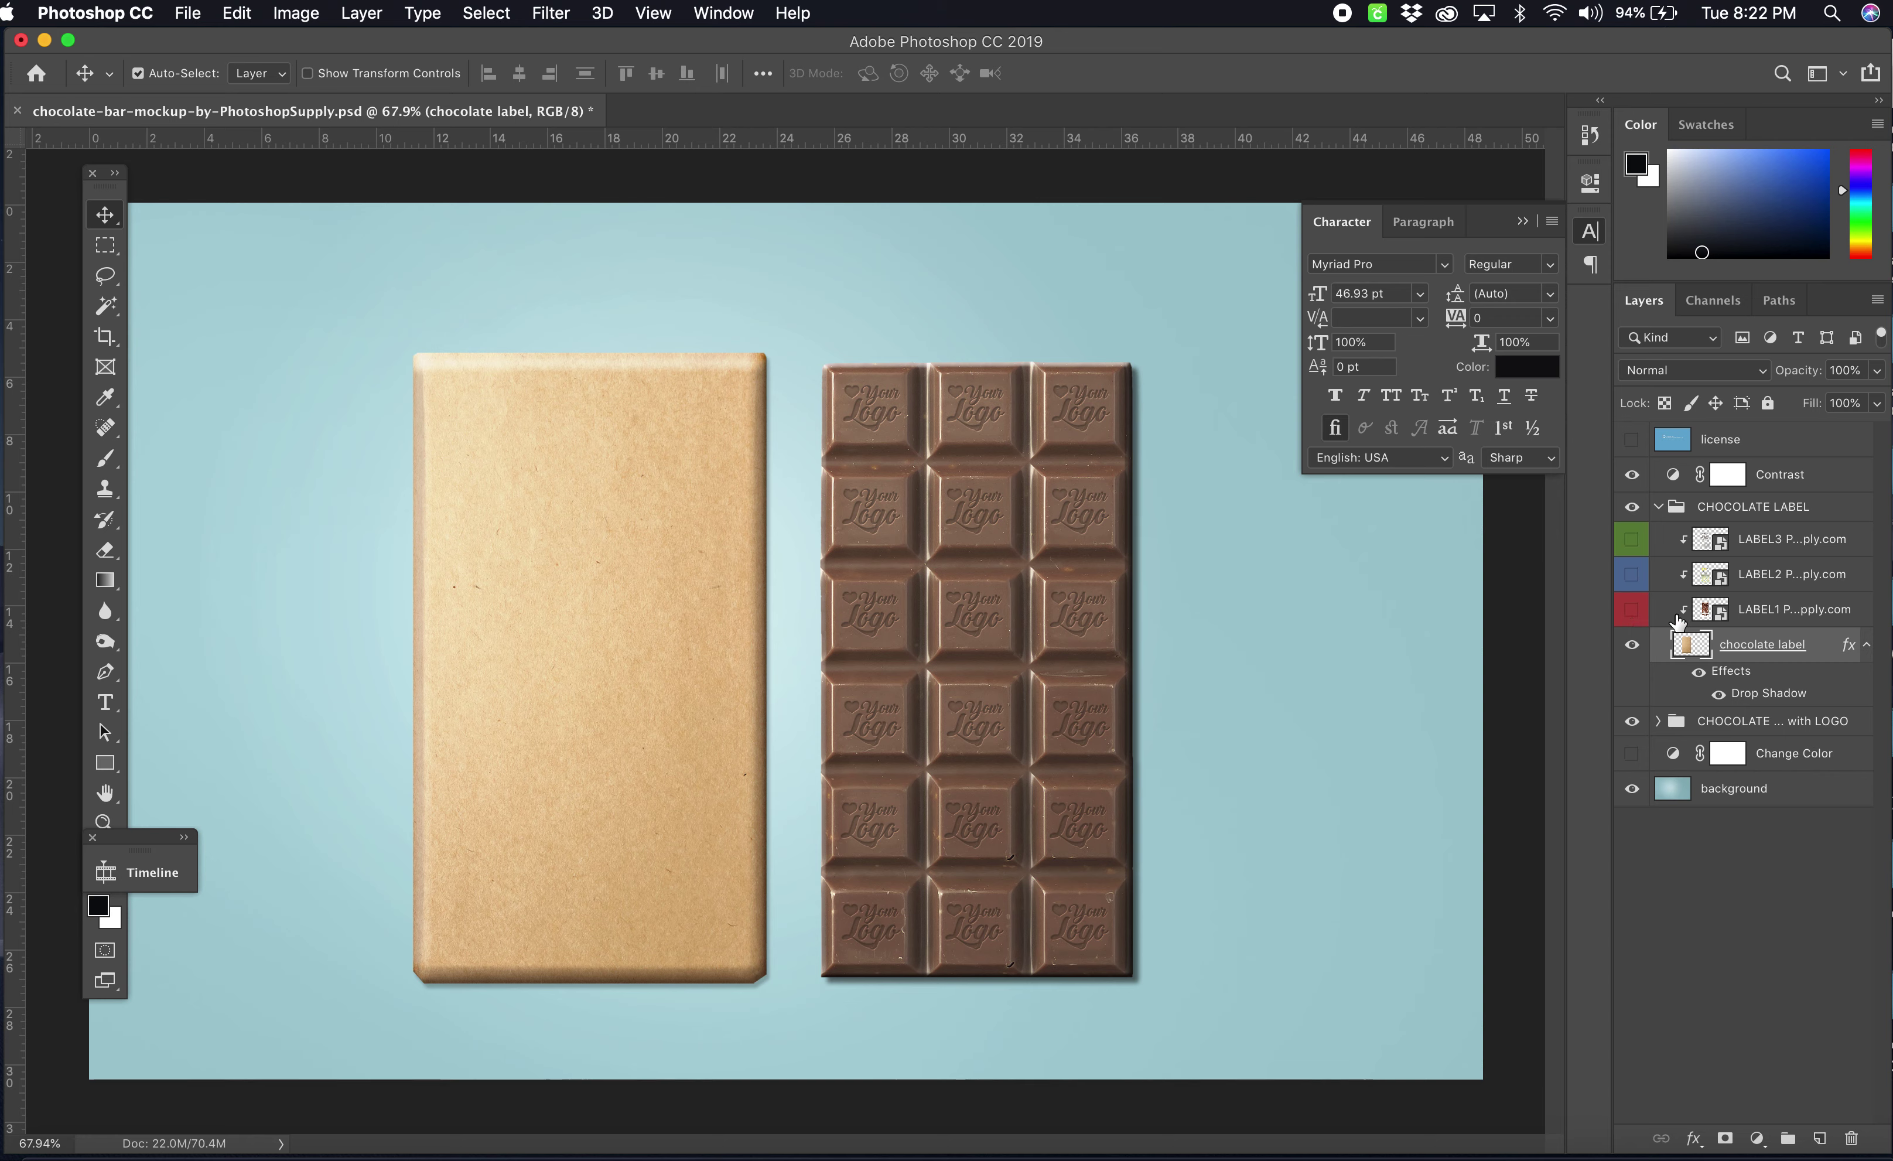
- Collapse the CHOCOLATE LABEL group and expand the chocolate group with LOGO beneath it
{"action": "left_click", "coordinate": [1658, 509]}
{"action": "left_click", "coordinate": [1710, 506]}
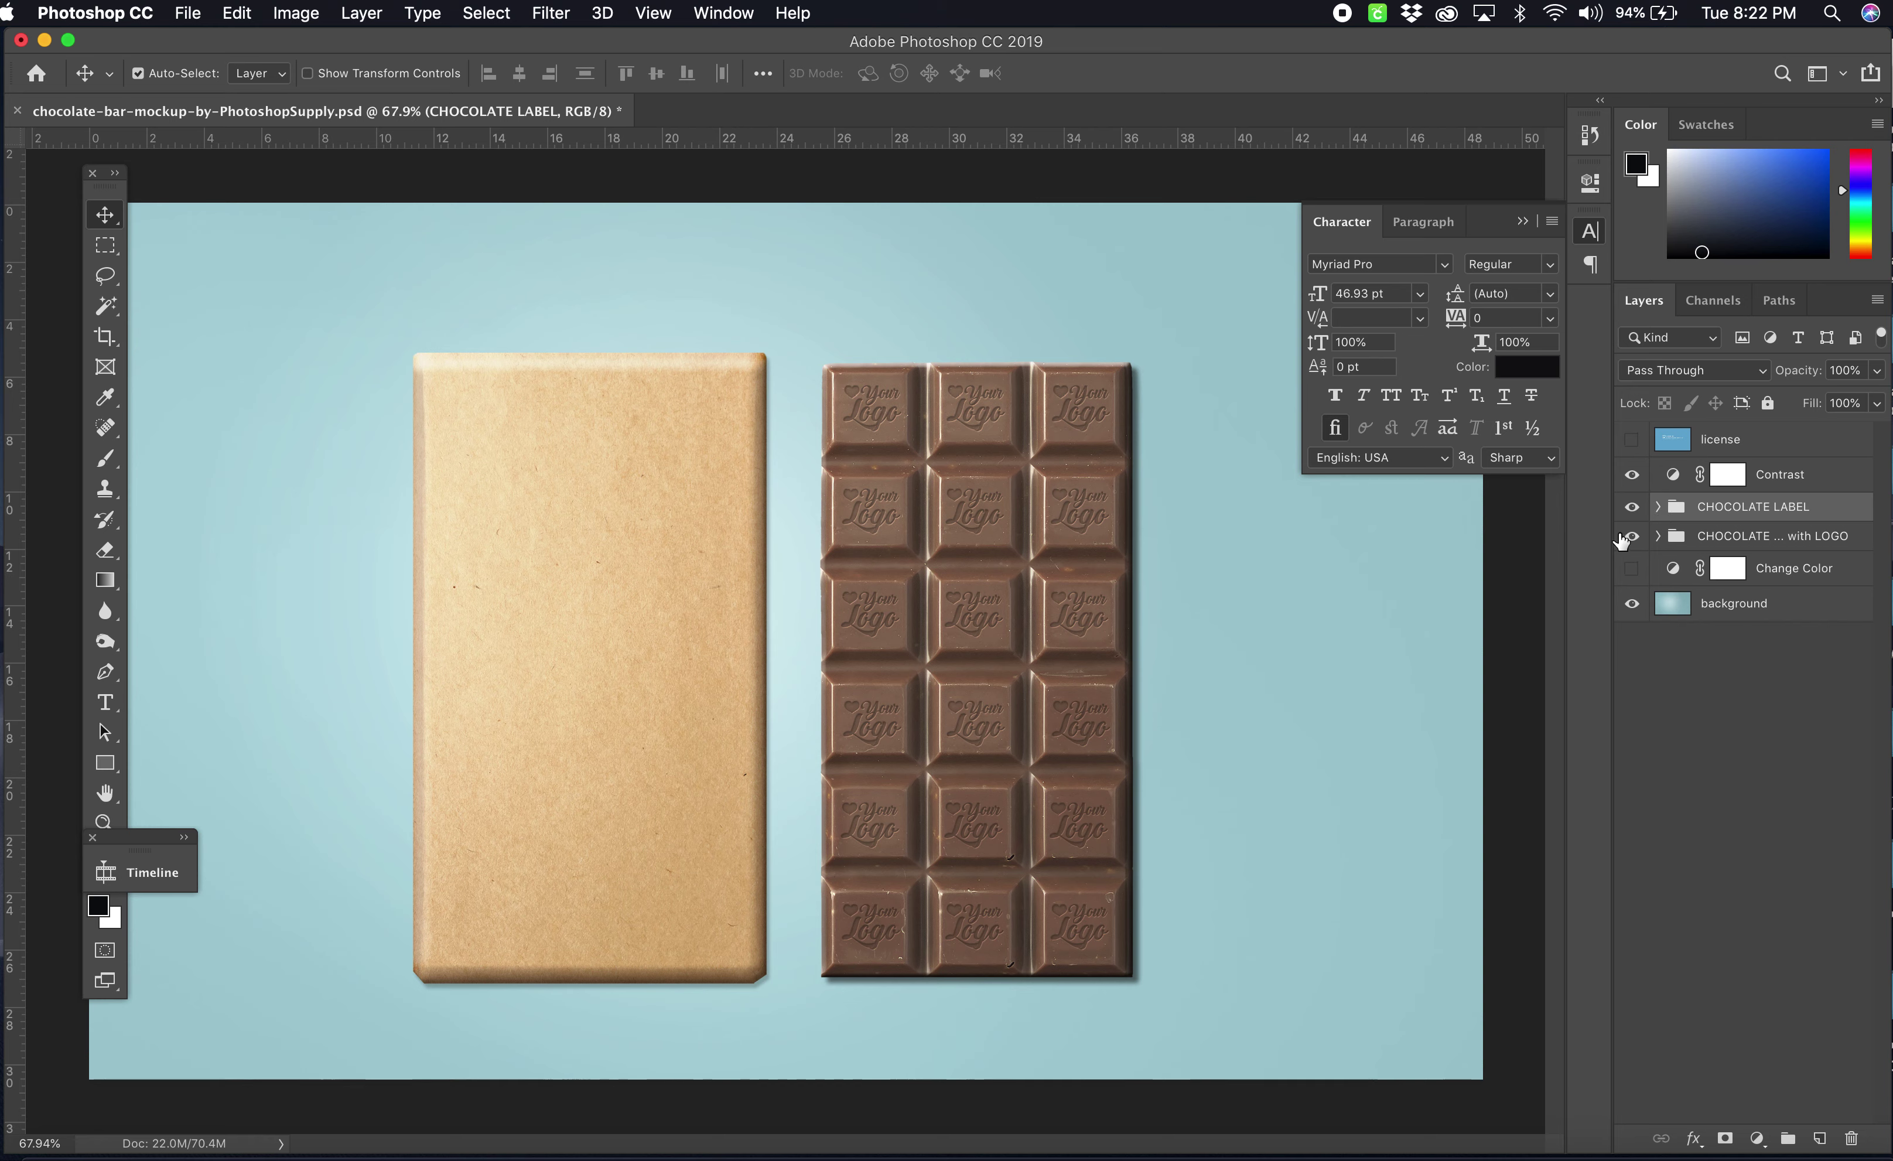
{"action": "left_click", "coordinate": [1658, 538]}
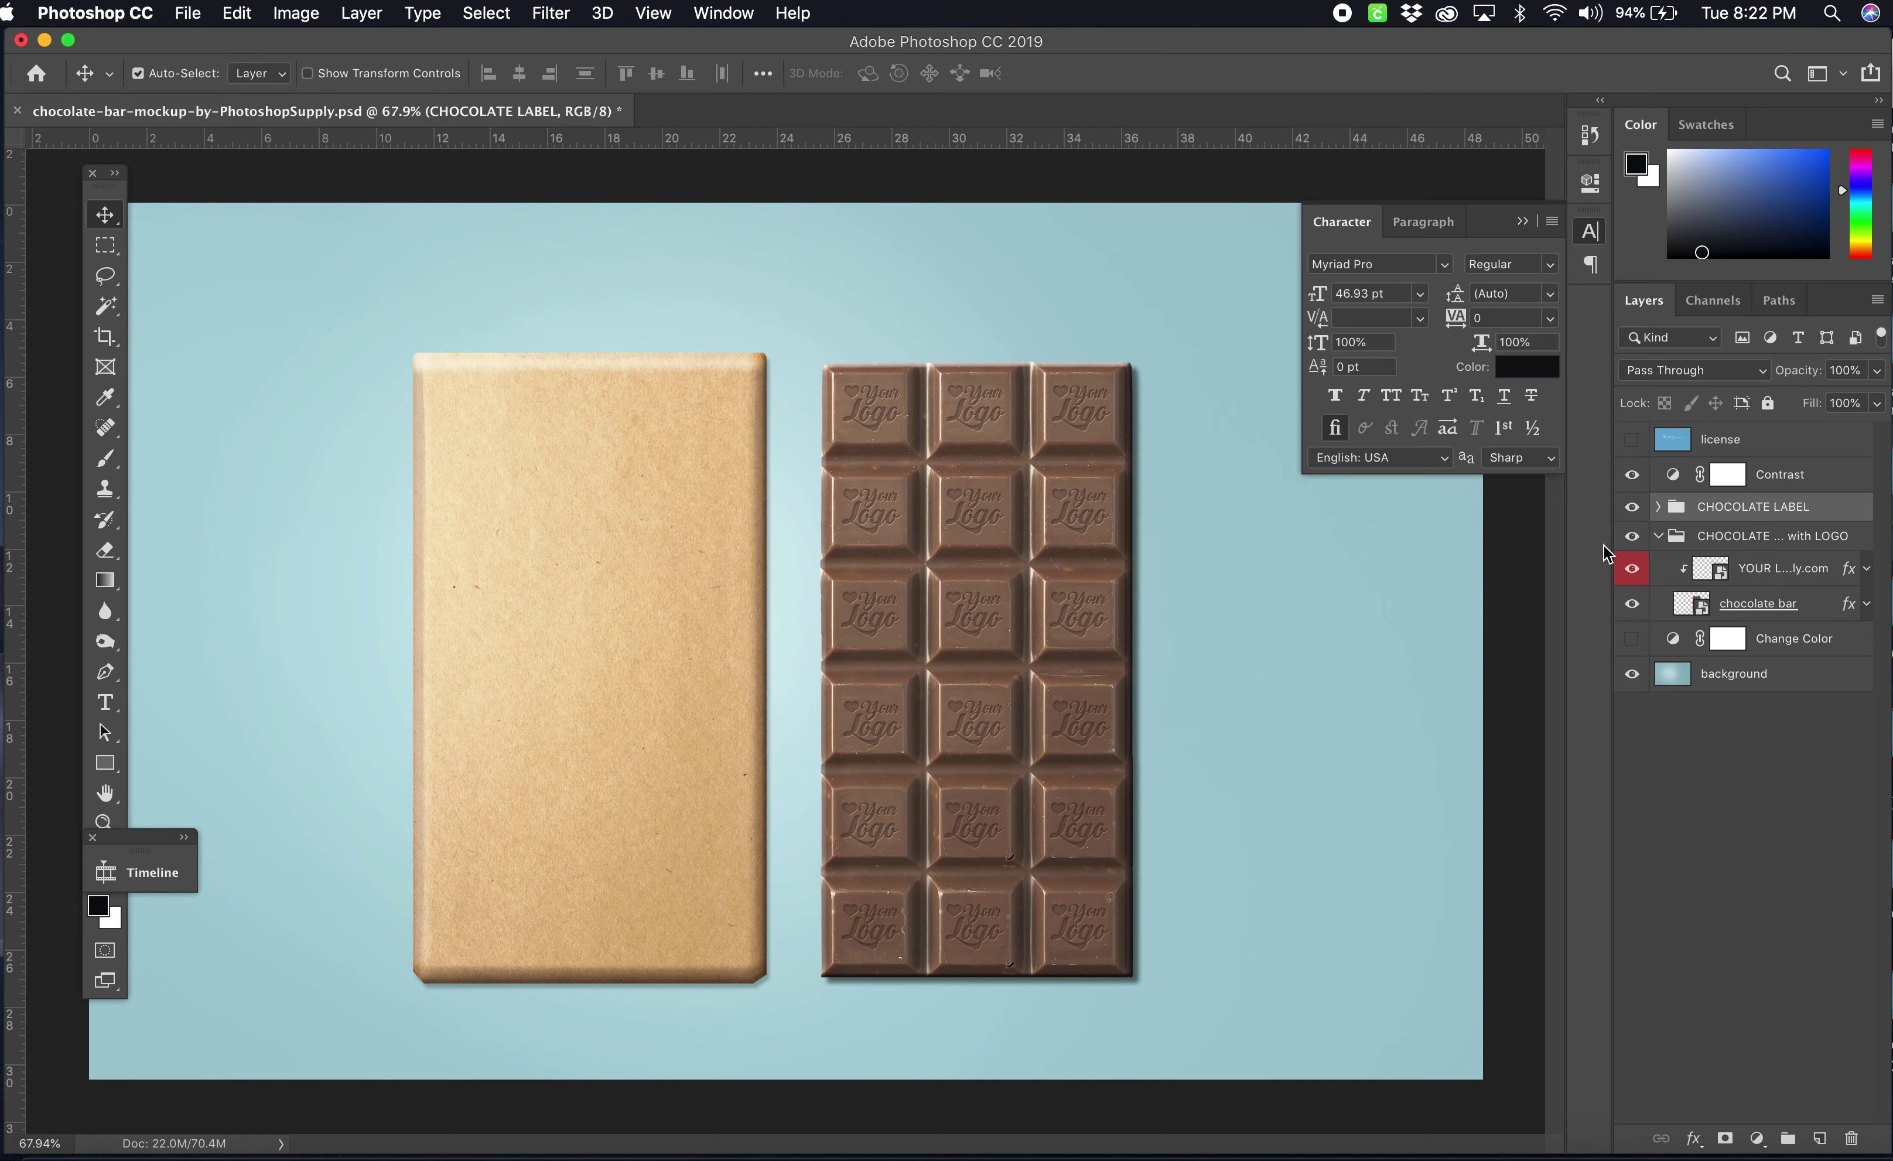
- Toggle the YOUR LOGO layer's visibility several times to compare the chocolate squares with and without embossed logos, leaving it visible
{"action": "left_click", "coordinate": [1632, 568]}
{"action": "left_click", "coordinate": [1632, 569]}
{"action": "left_click", "coordinate": [1632, 568]}
{"action": "left_click", "coordinate": [1632, 569]}
{"action": "left_click", "coordinate": [1633, 571]}
{"action": "left_click", "coordinate": [1634, 571]}
- Open the YOUR LOGO smart object and its nested YOUR LOGO INSIDE smart object, leaving the missing BacktoBlackDemo font unresolved
{"action": "left_click", "coordinate": [1743, 575]}
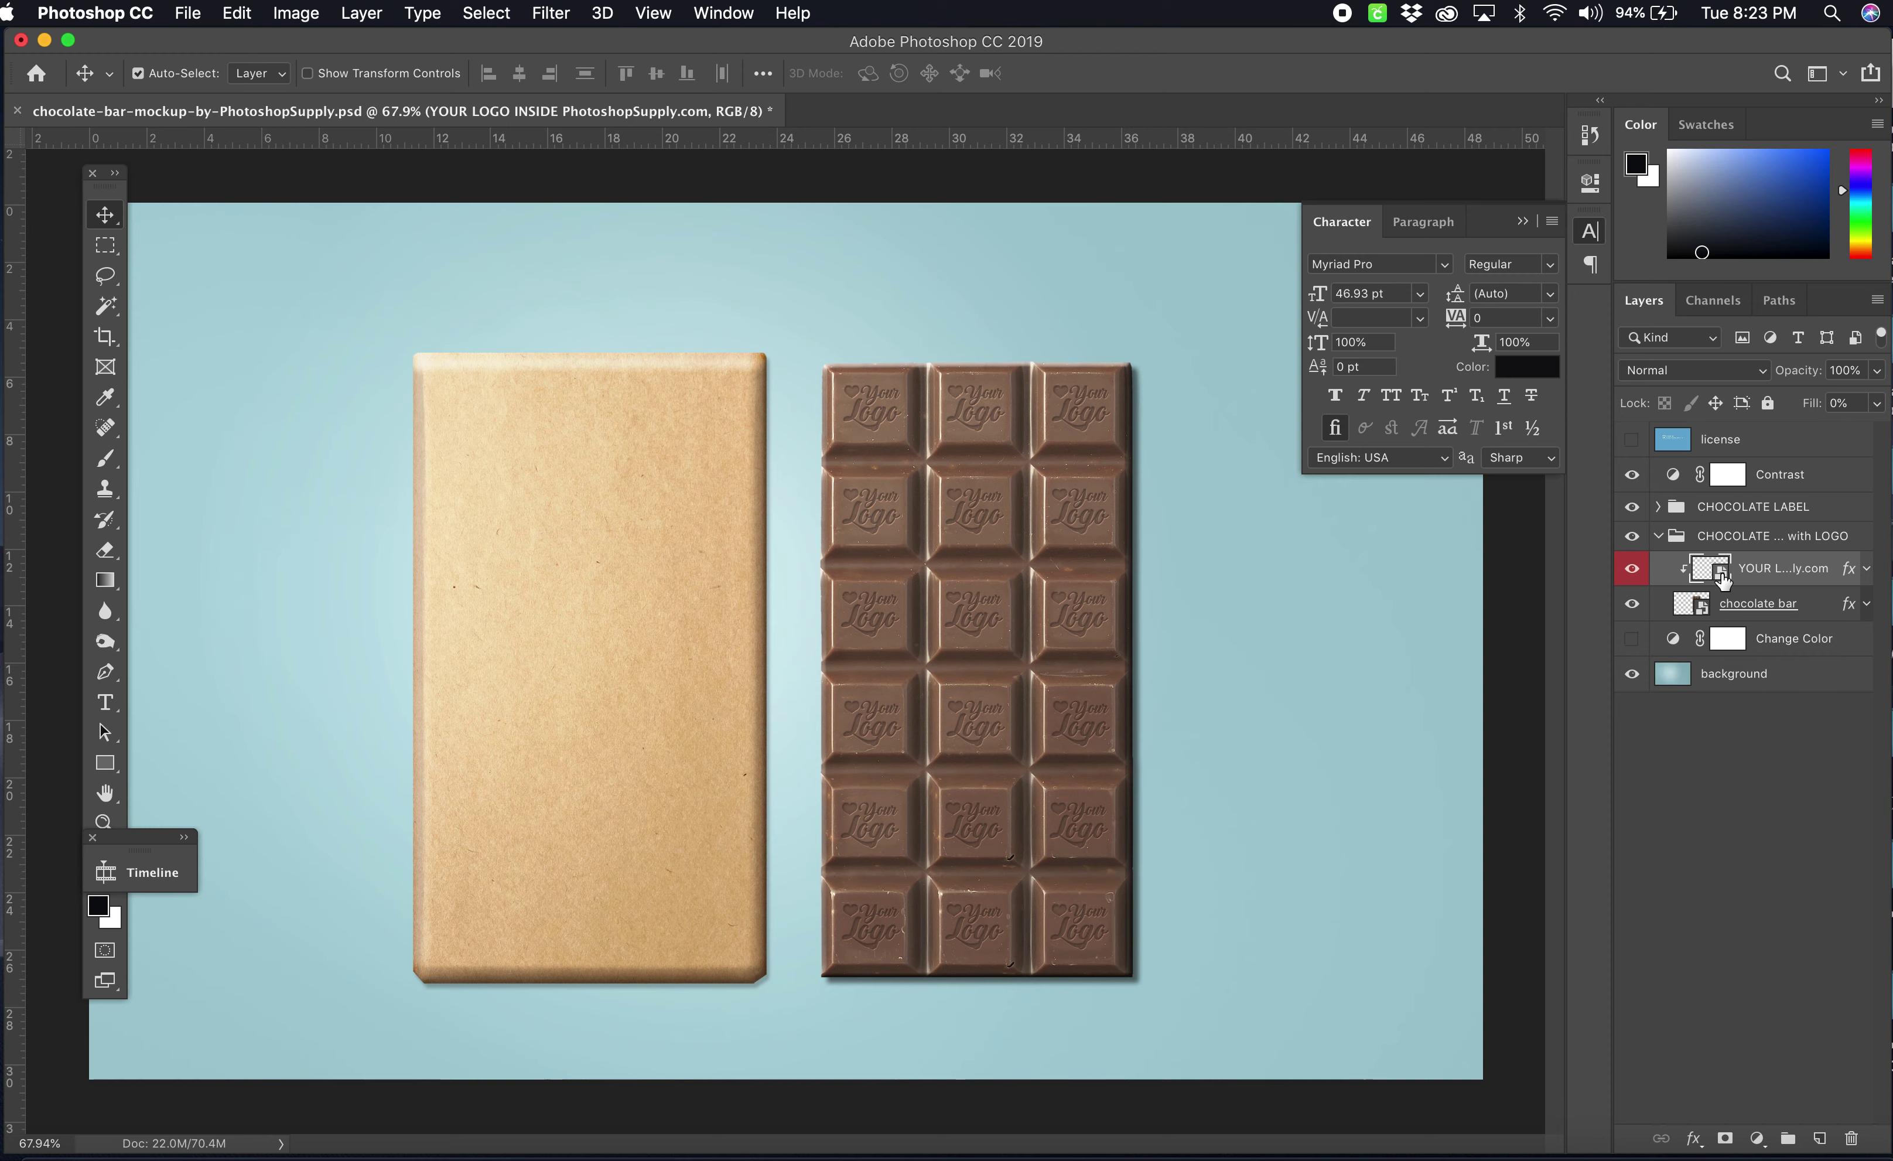
{"action": "double_click", "coordinate": [1722, 575]}
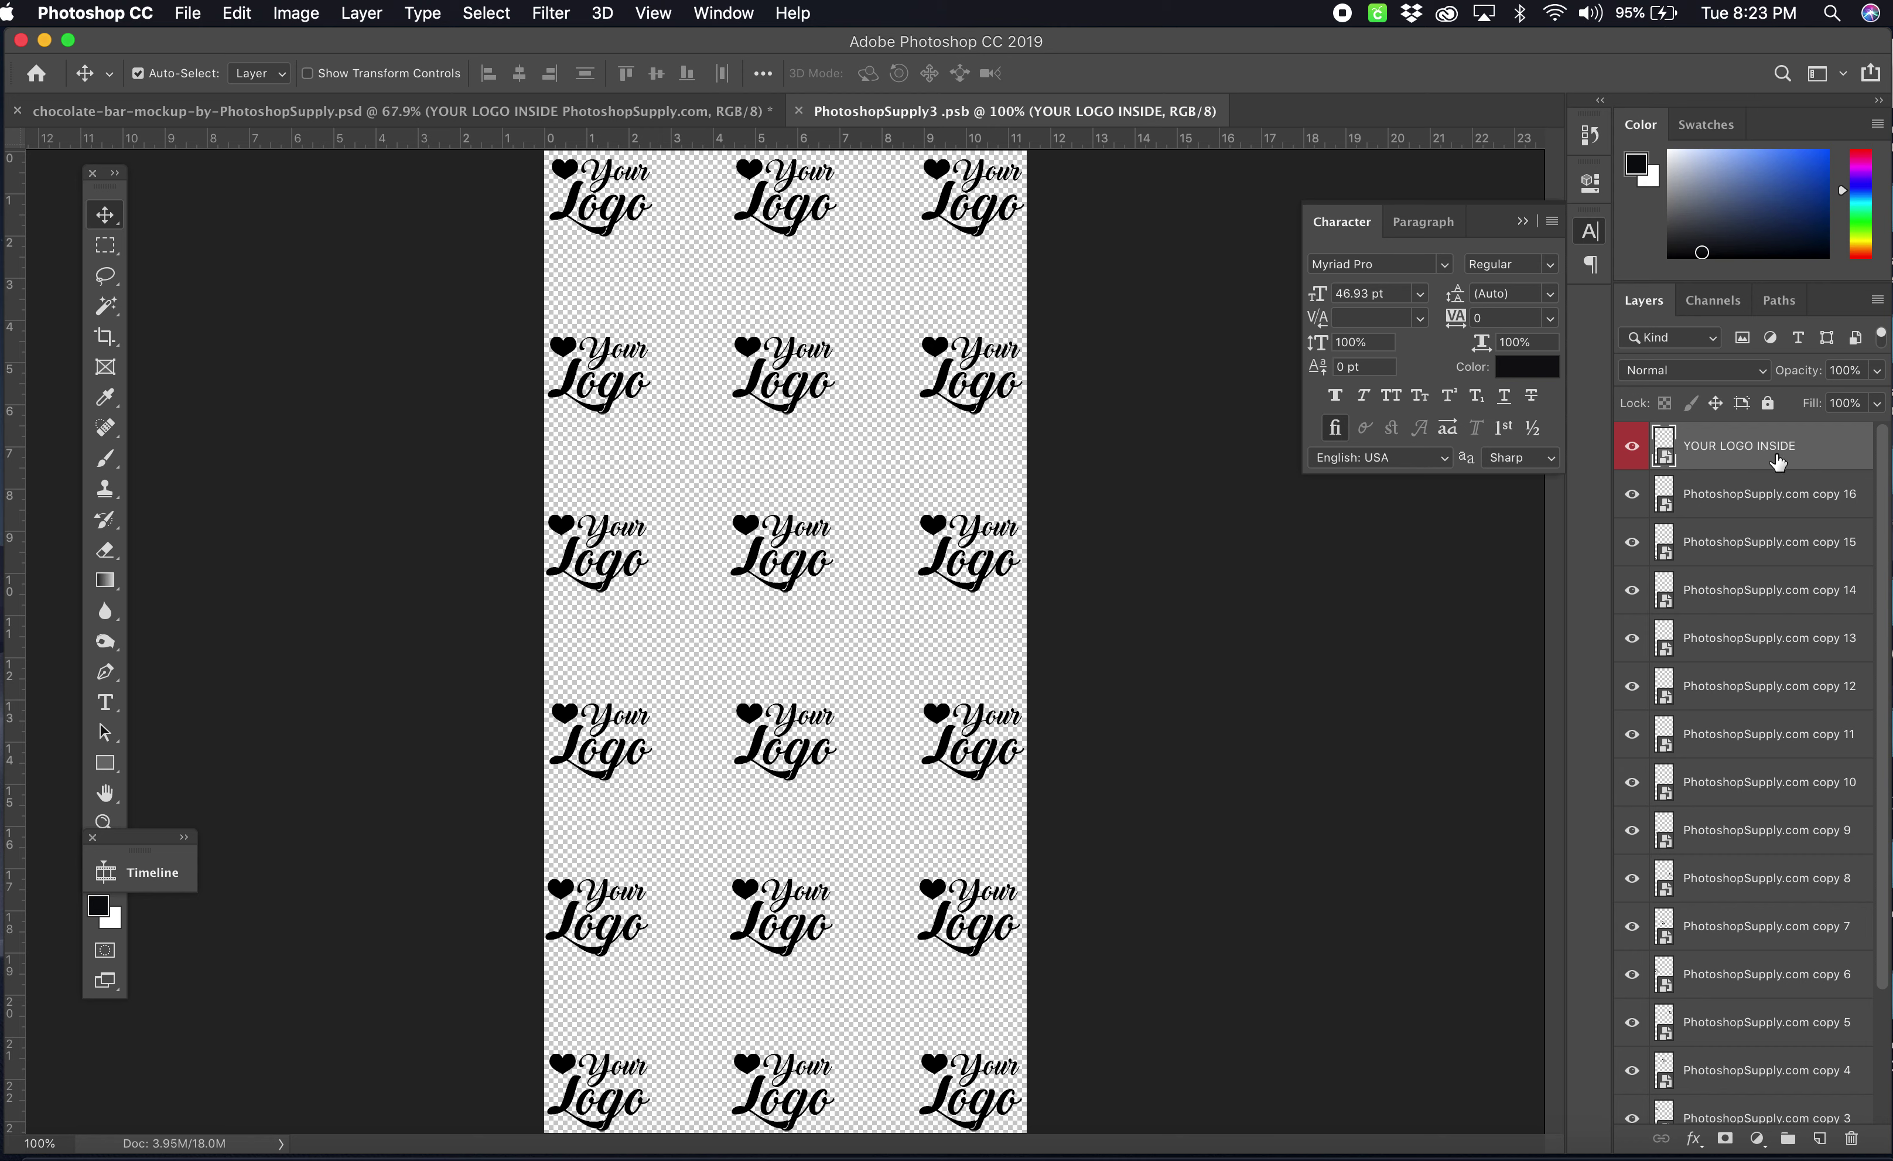
{"action": "double_click", "coordinate": [1665, 460]}
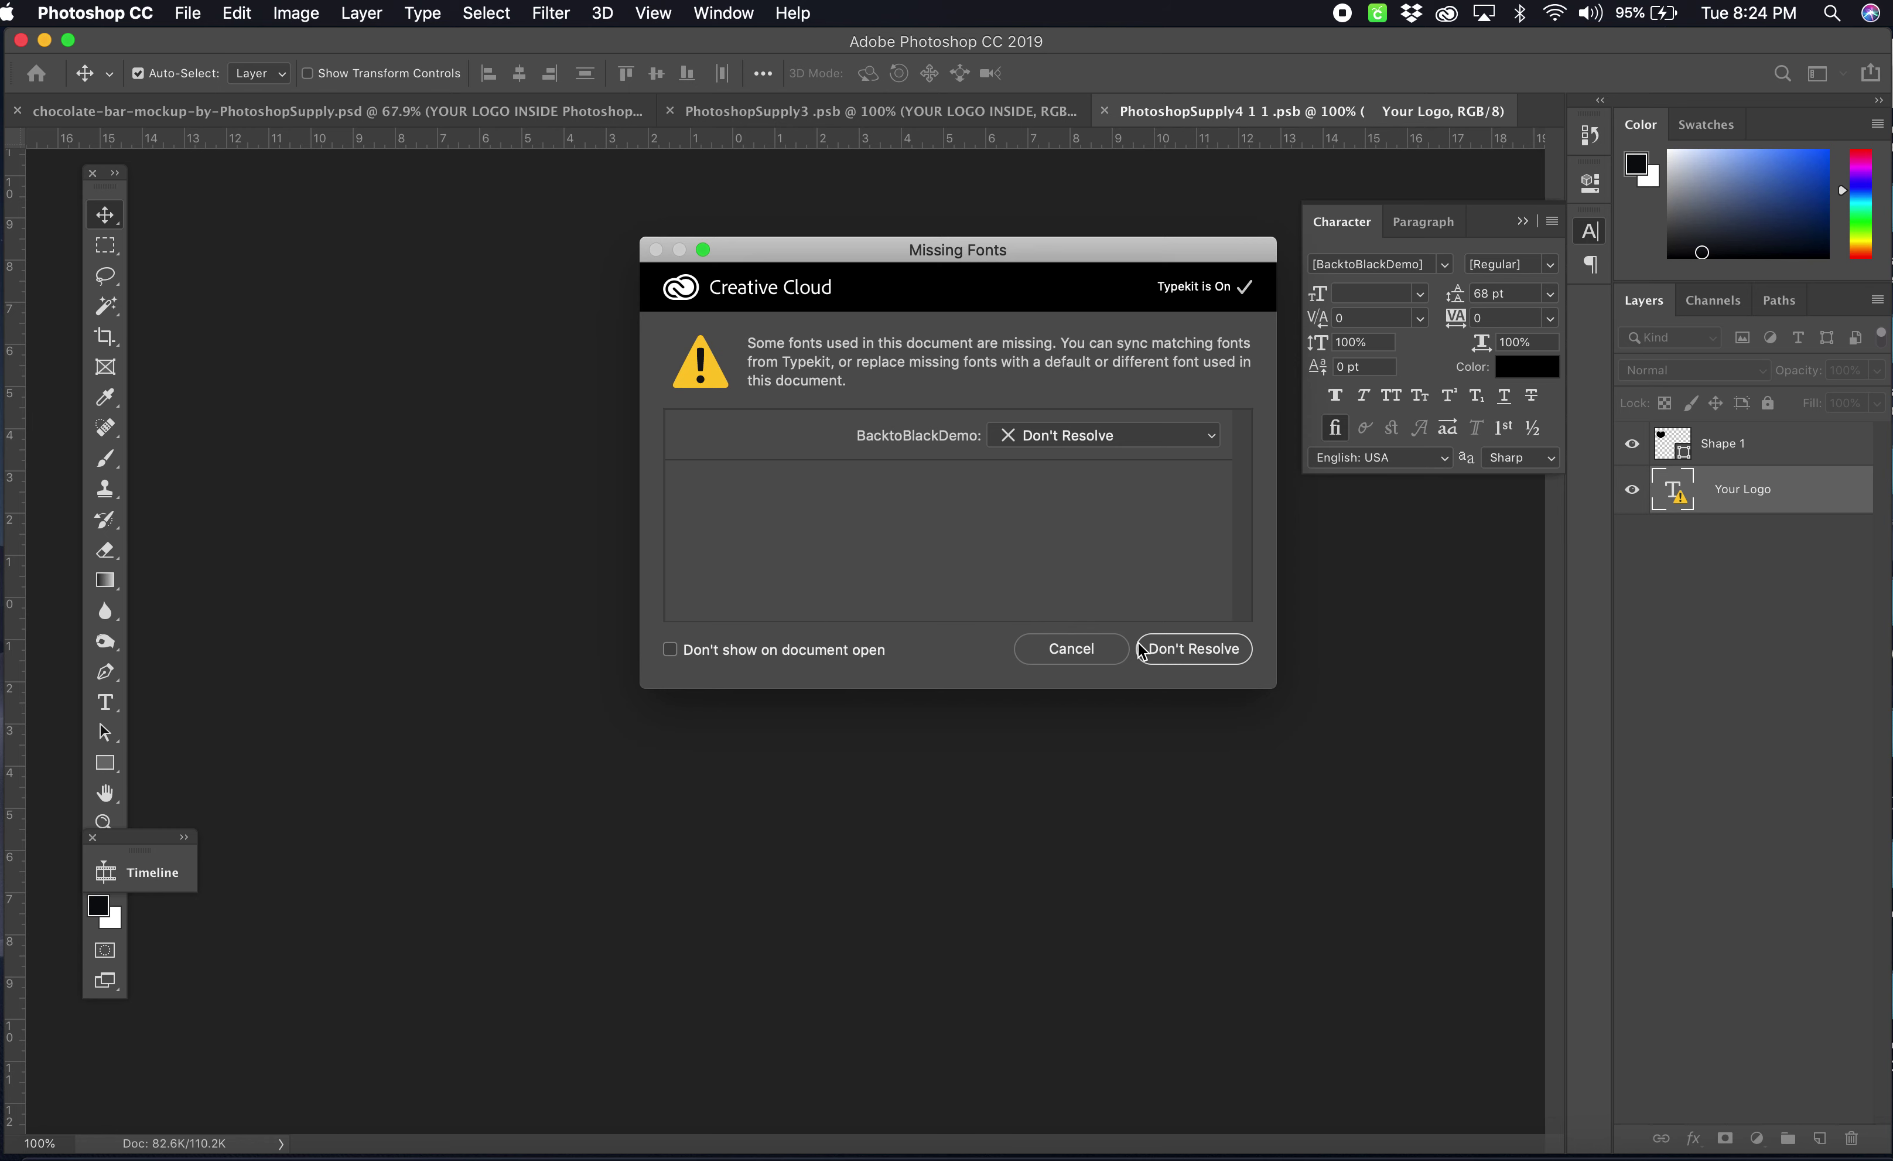
{"action": "left_click", "coordinate": [1194, 650]}
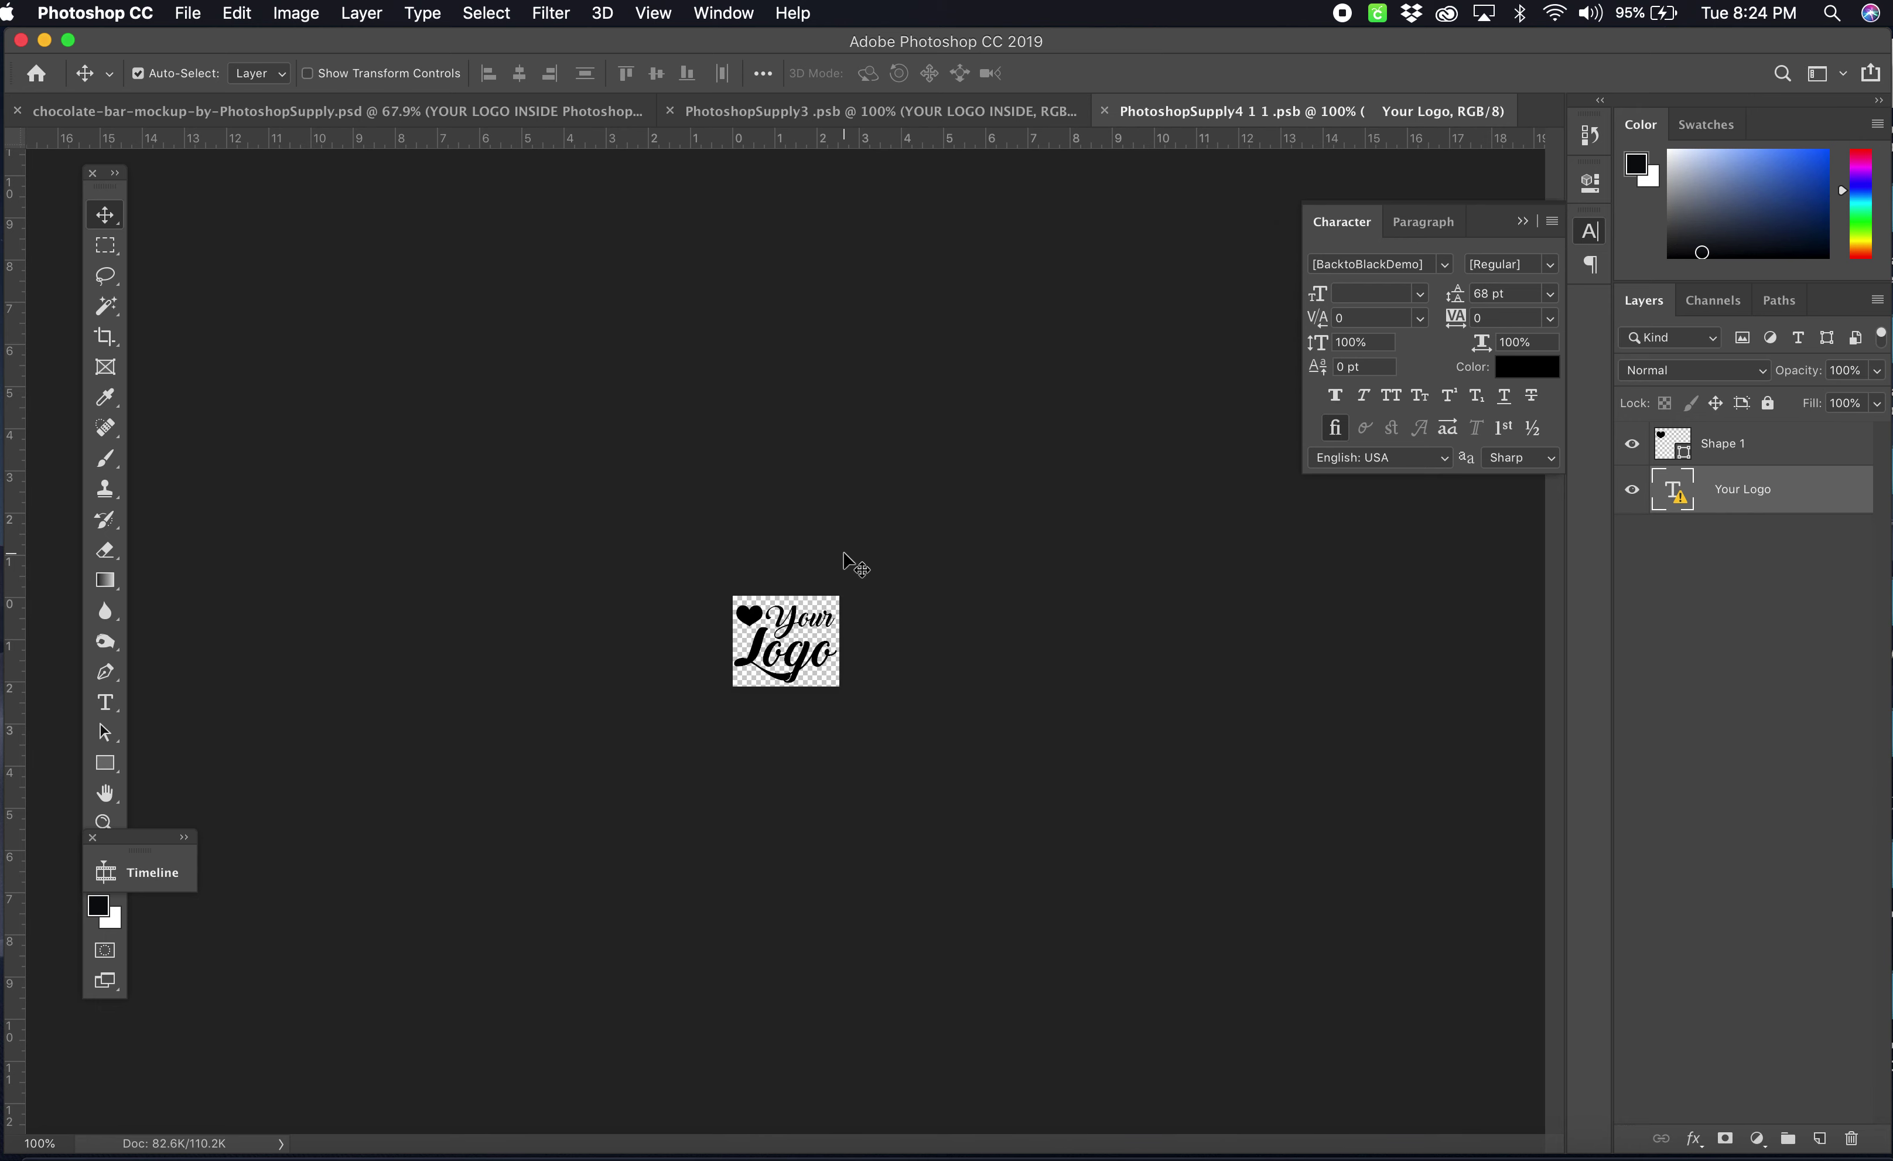
- Hide the Shape 1 heart and Your Logo text layers to leave the logo canvas blank
{"action": "key", "text": "super+plus"}
{"action": "key", "text": "super+plus"}
{"action": "key", "text": "super+plus"}
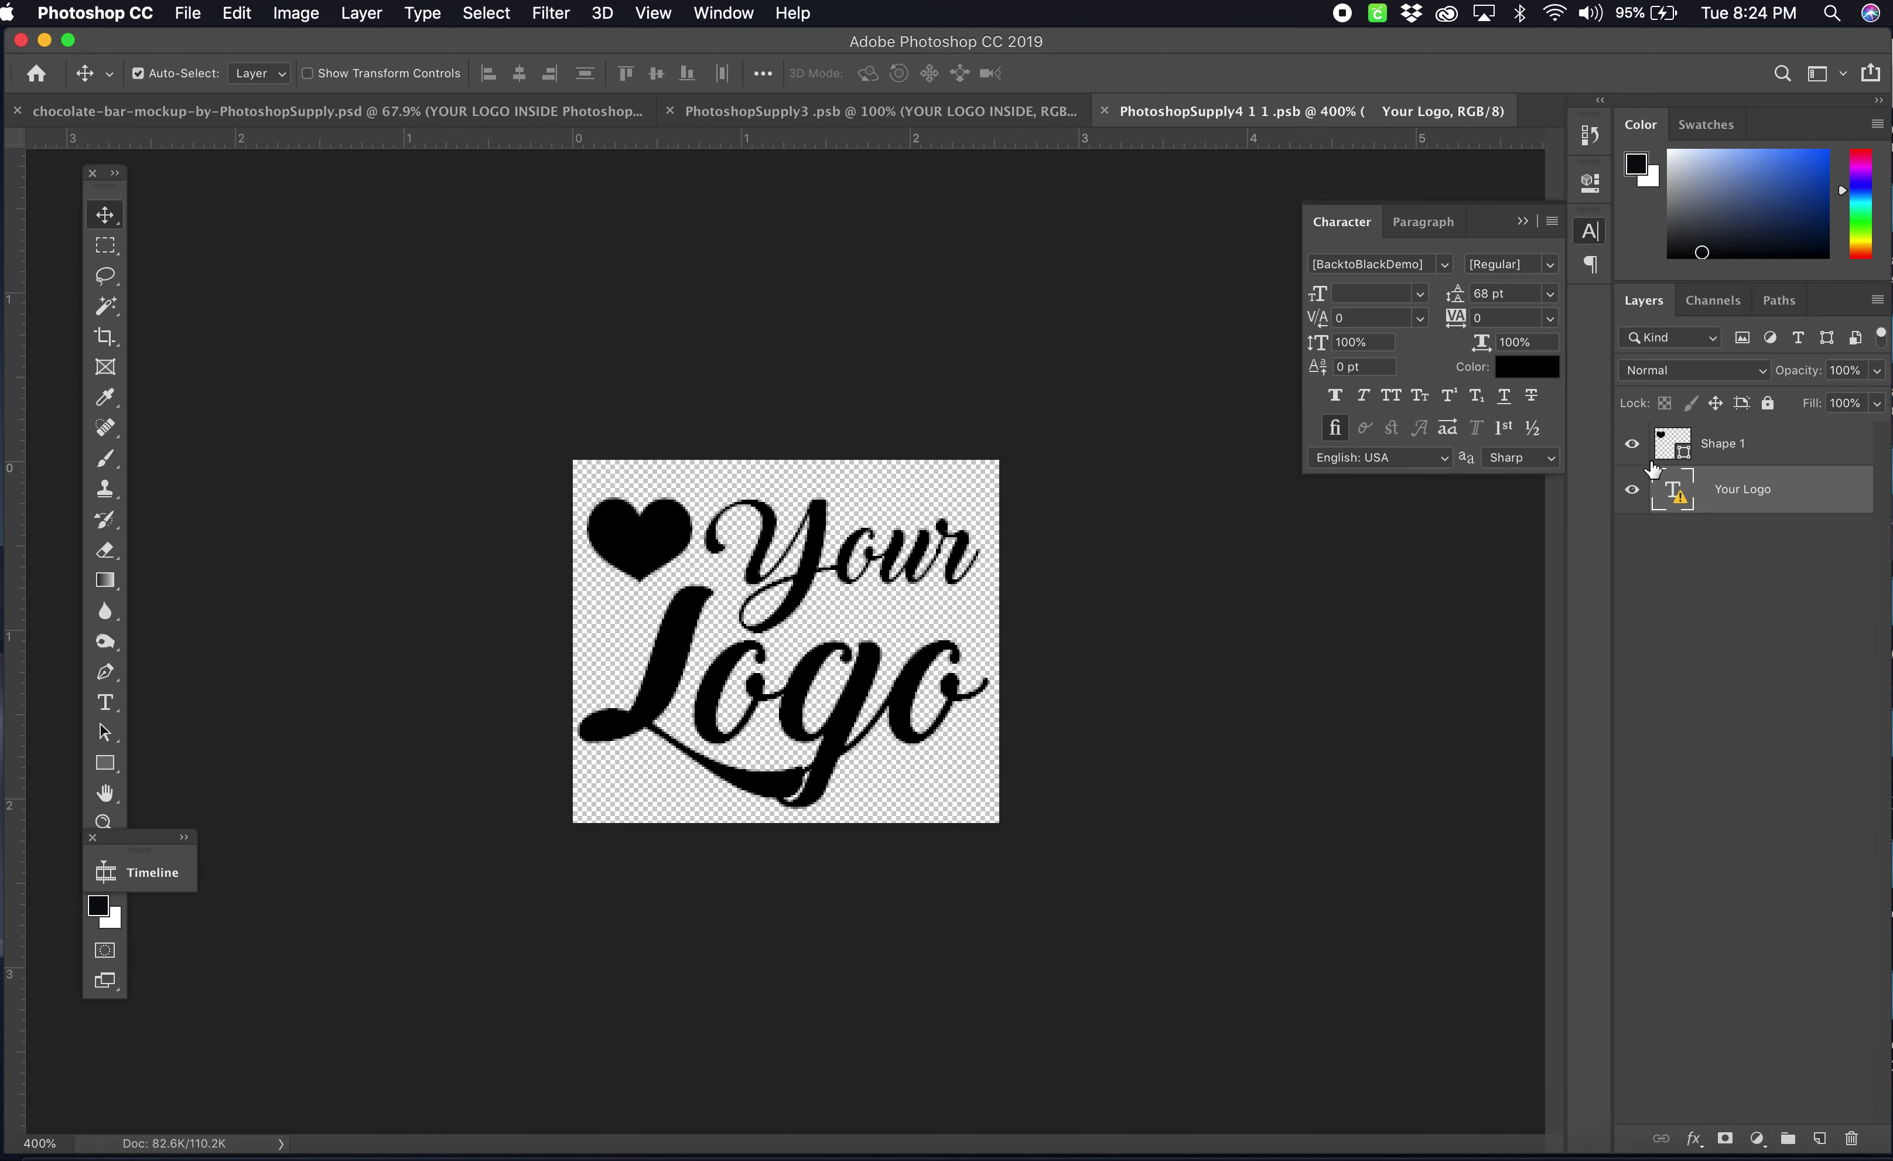
{"action": "left_click", "coordinate": [1632, 444]}
{"action": "left_click", "coordinate": [1632, 488]}
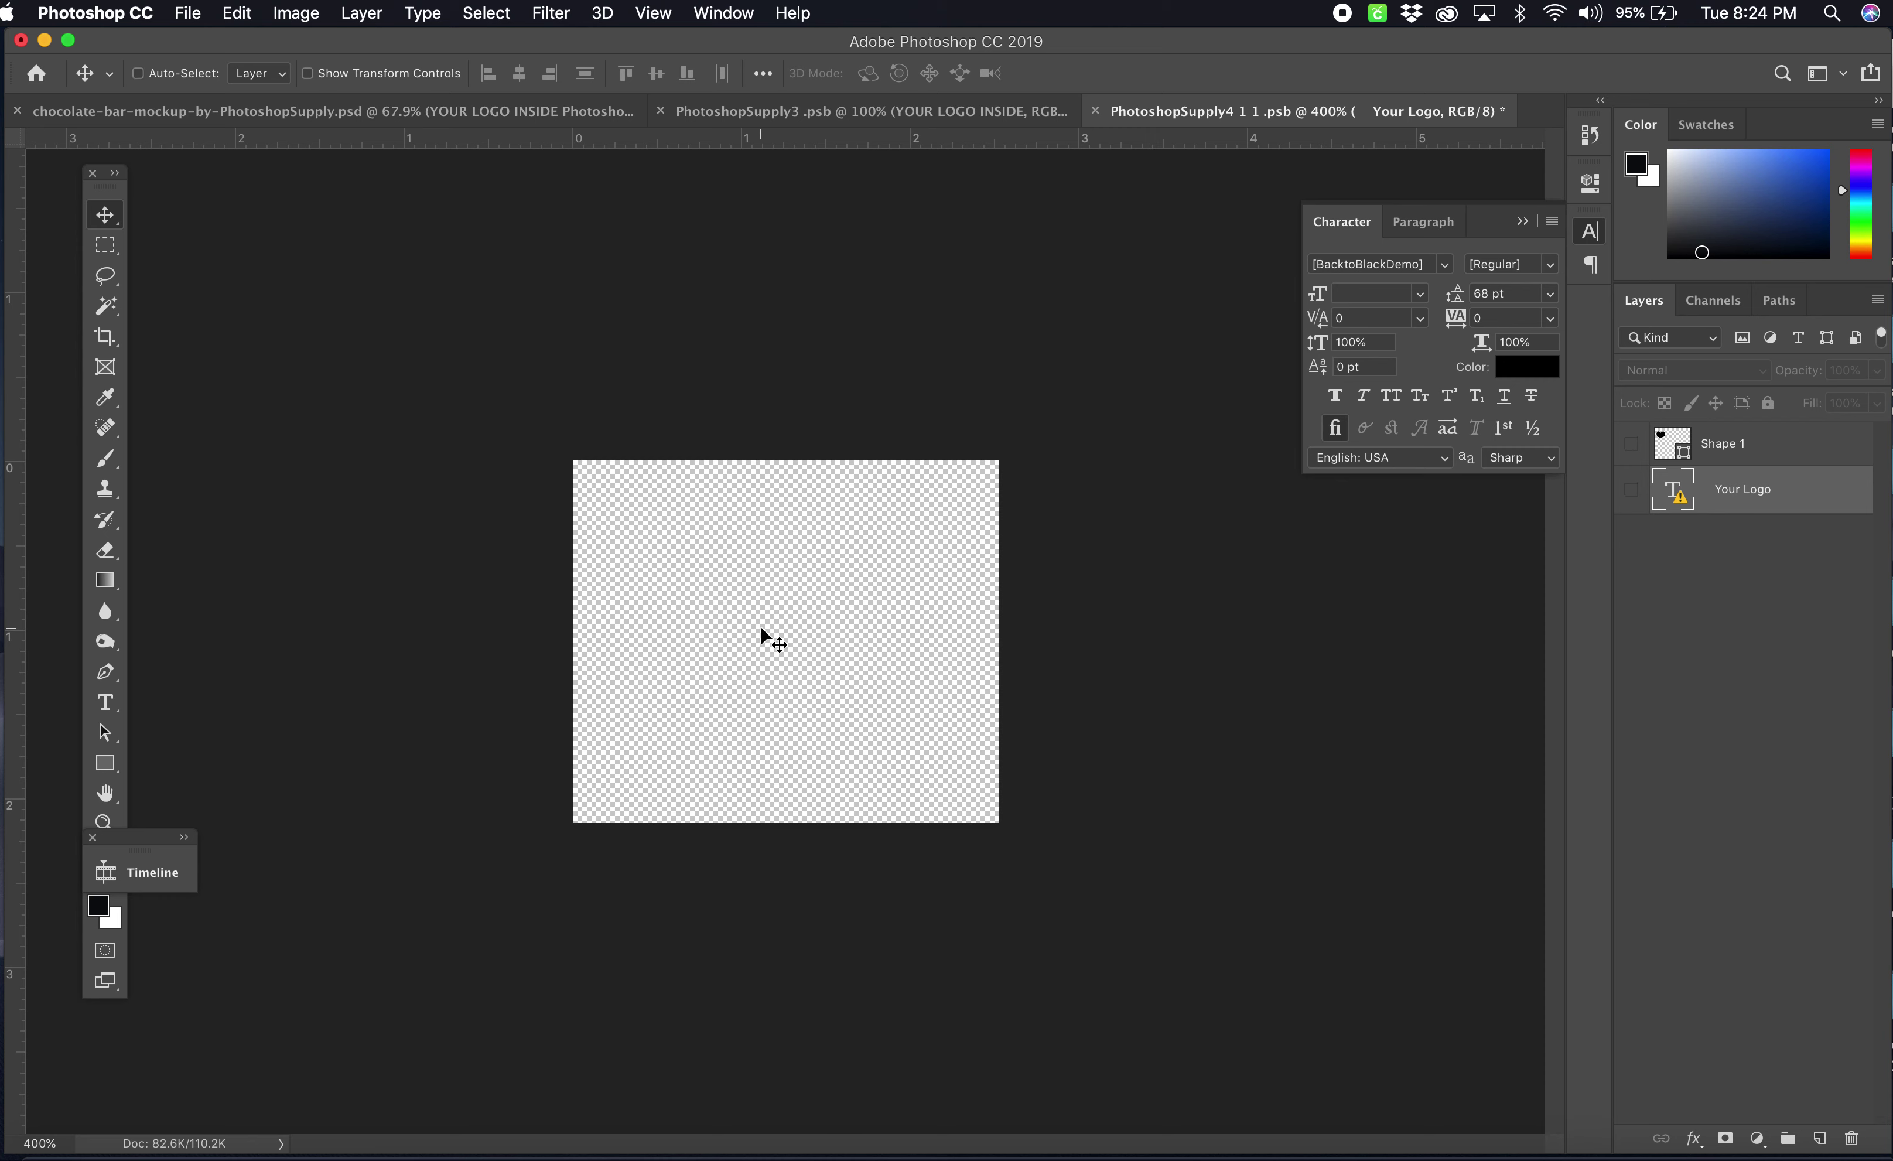
- Open Slim Bites.pdf from the Desktop, importing page 1 at 300 pixels/inch in CMYK Color
{"action": "key", "text": "super+s"}
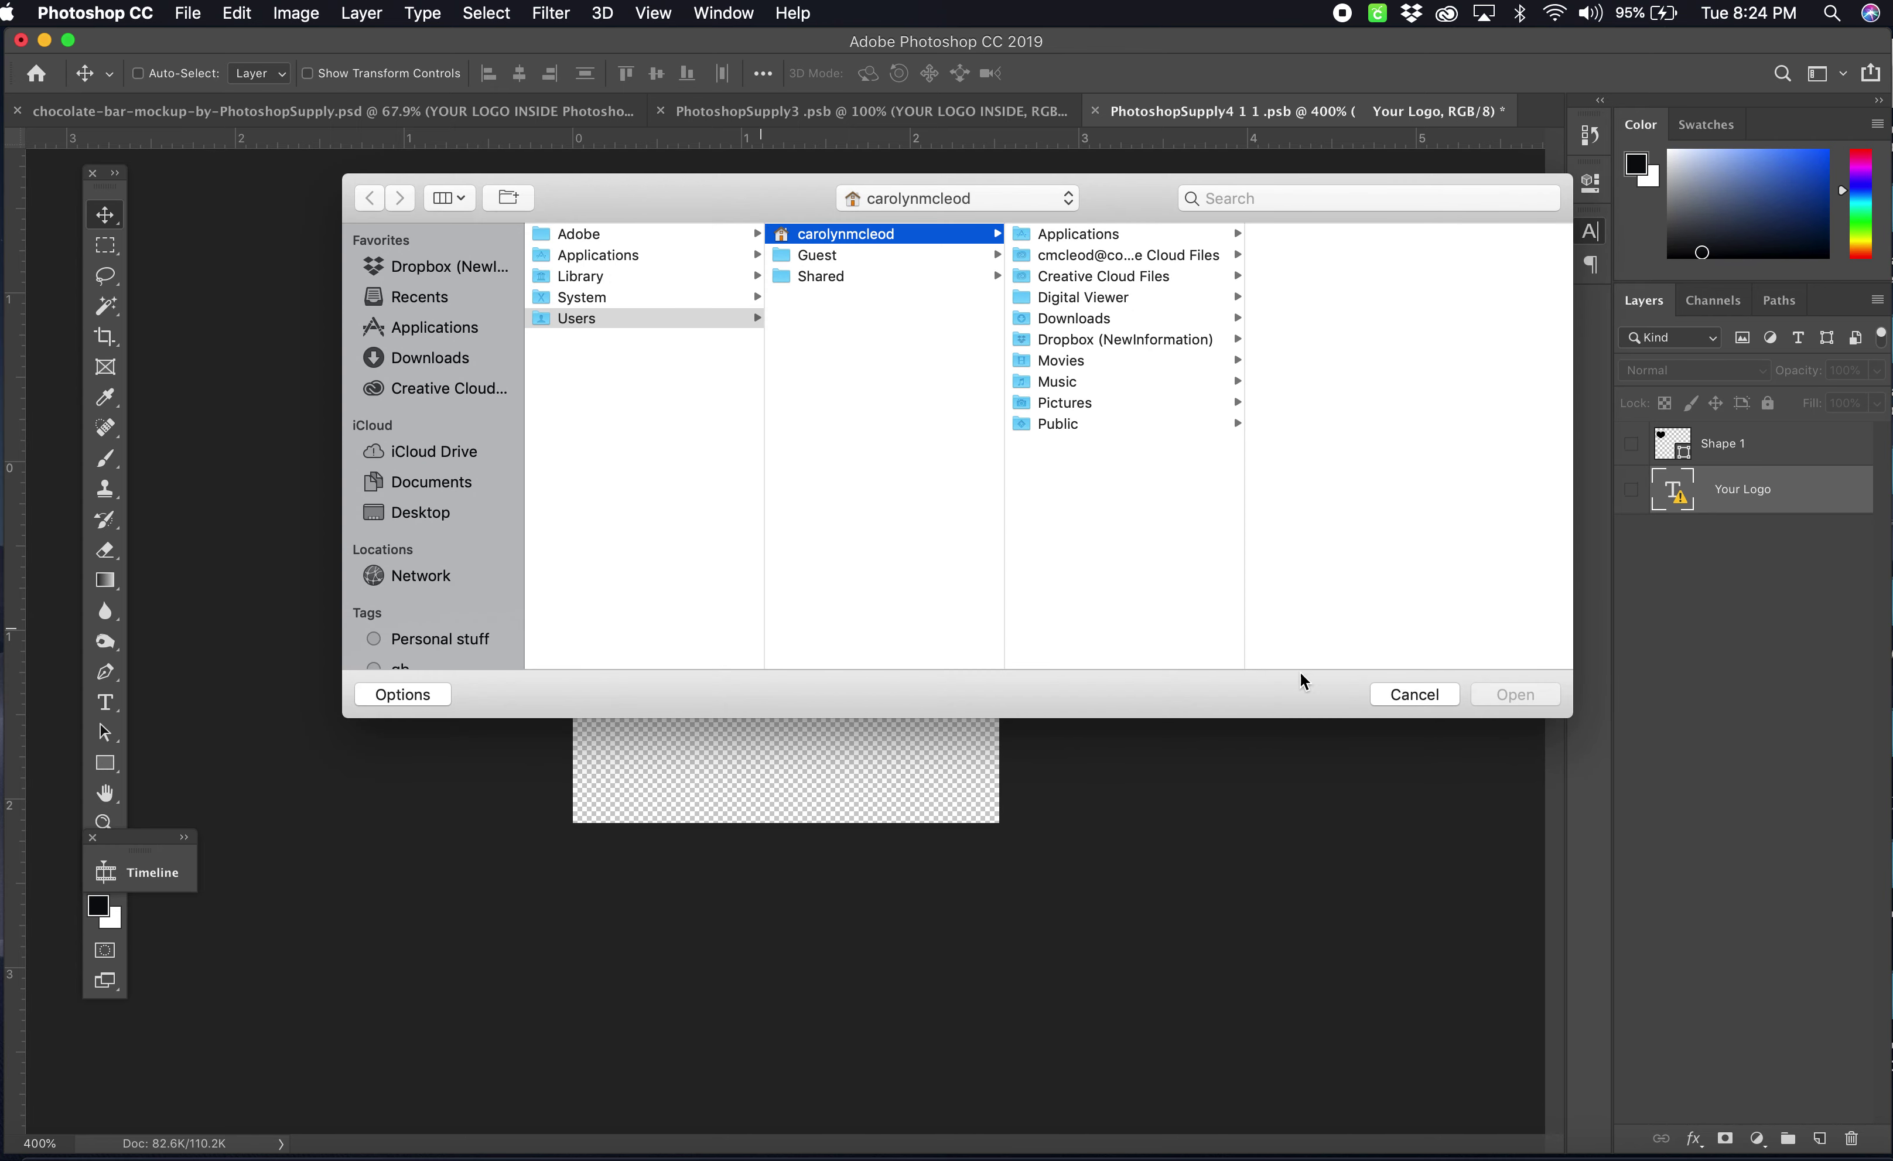
{"action": "left_click", "coordinate": [1437, 695]}
{"action": "left_click", "coordinate": [195, 16]}
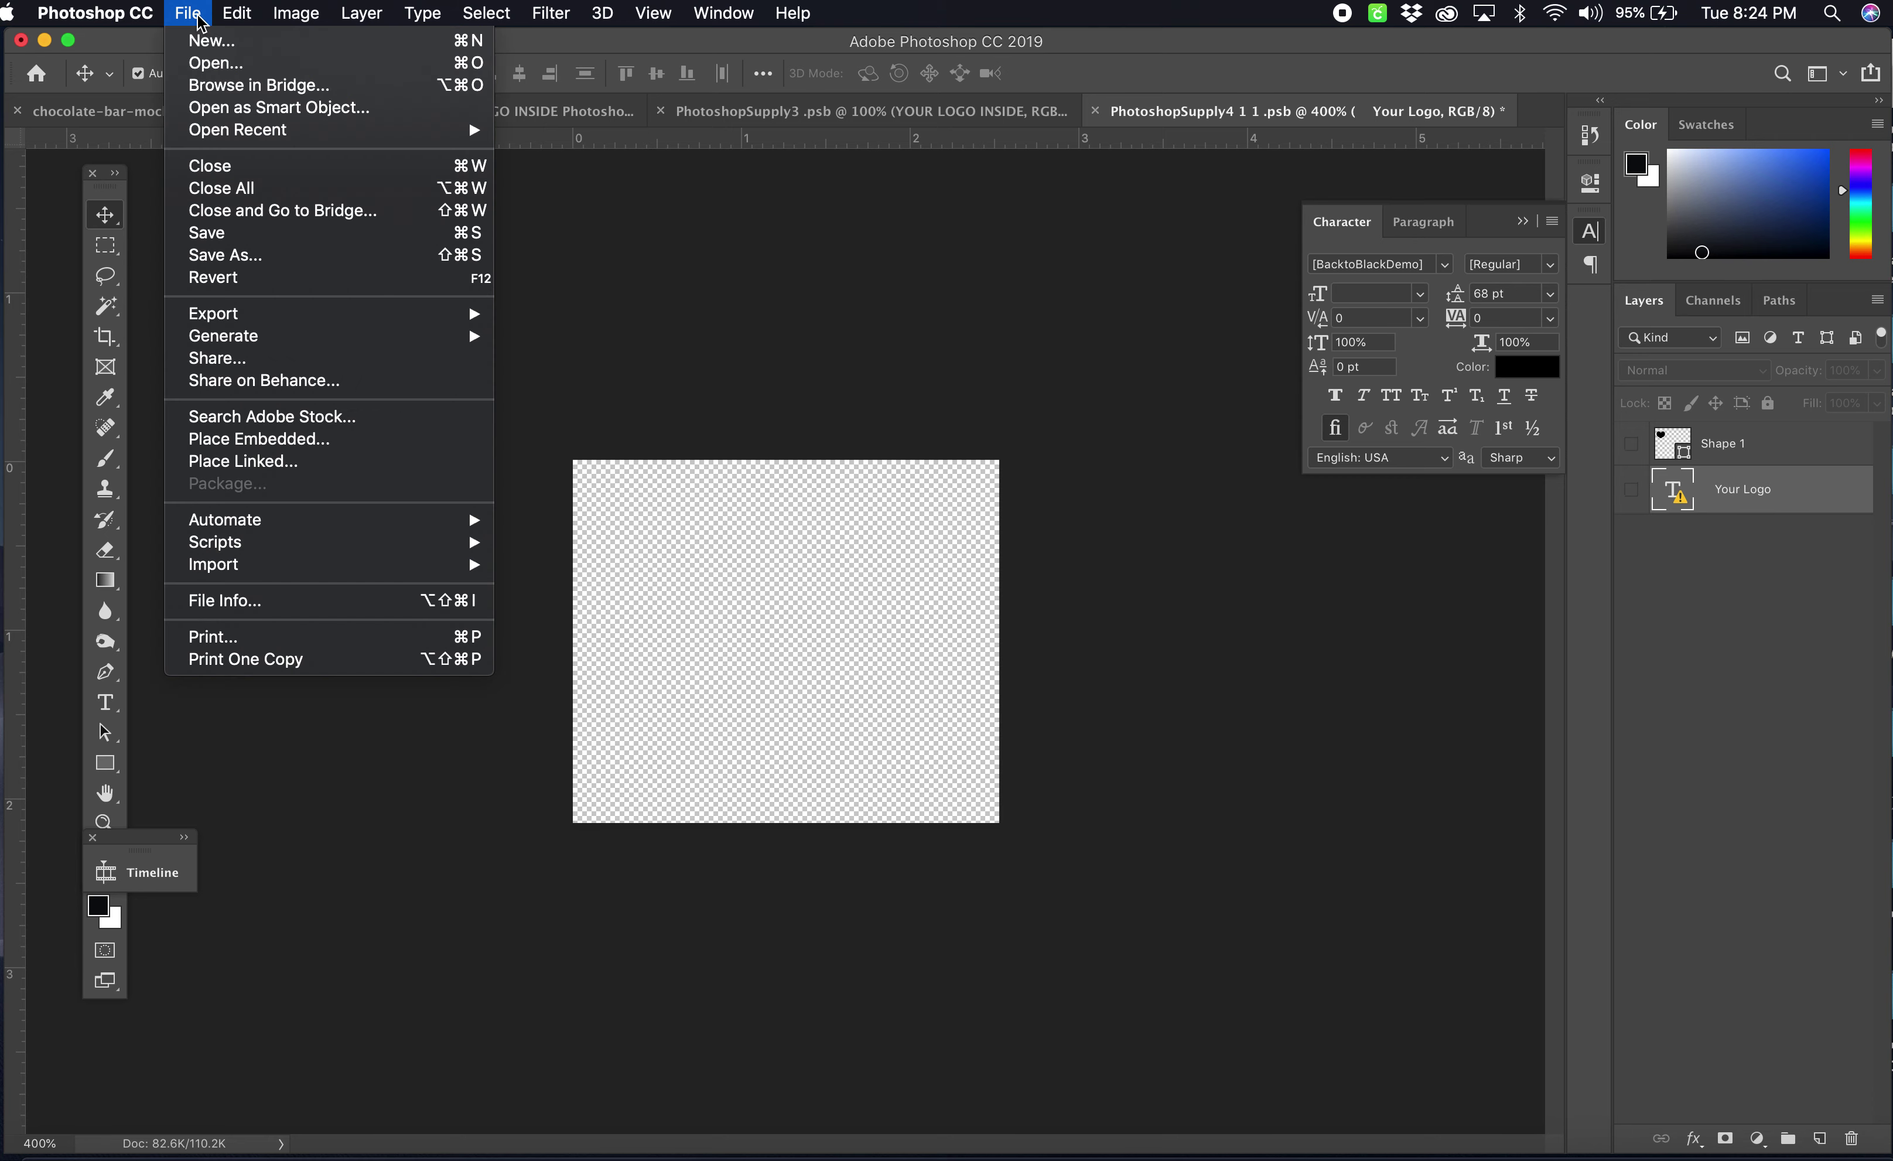
{"action": "left_click", "coordinate": [204, 65]}
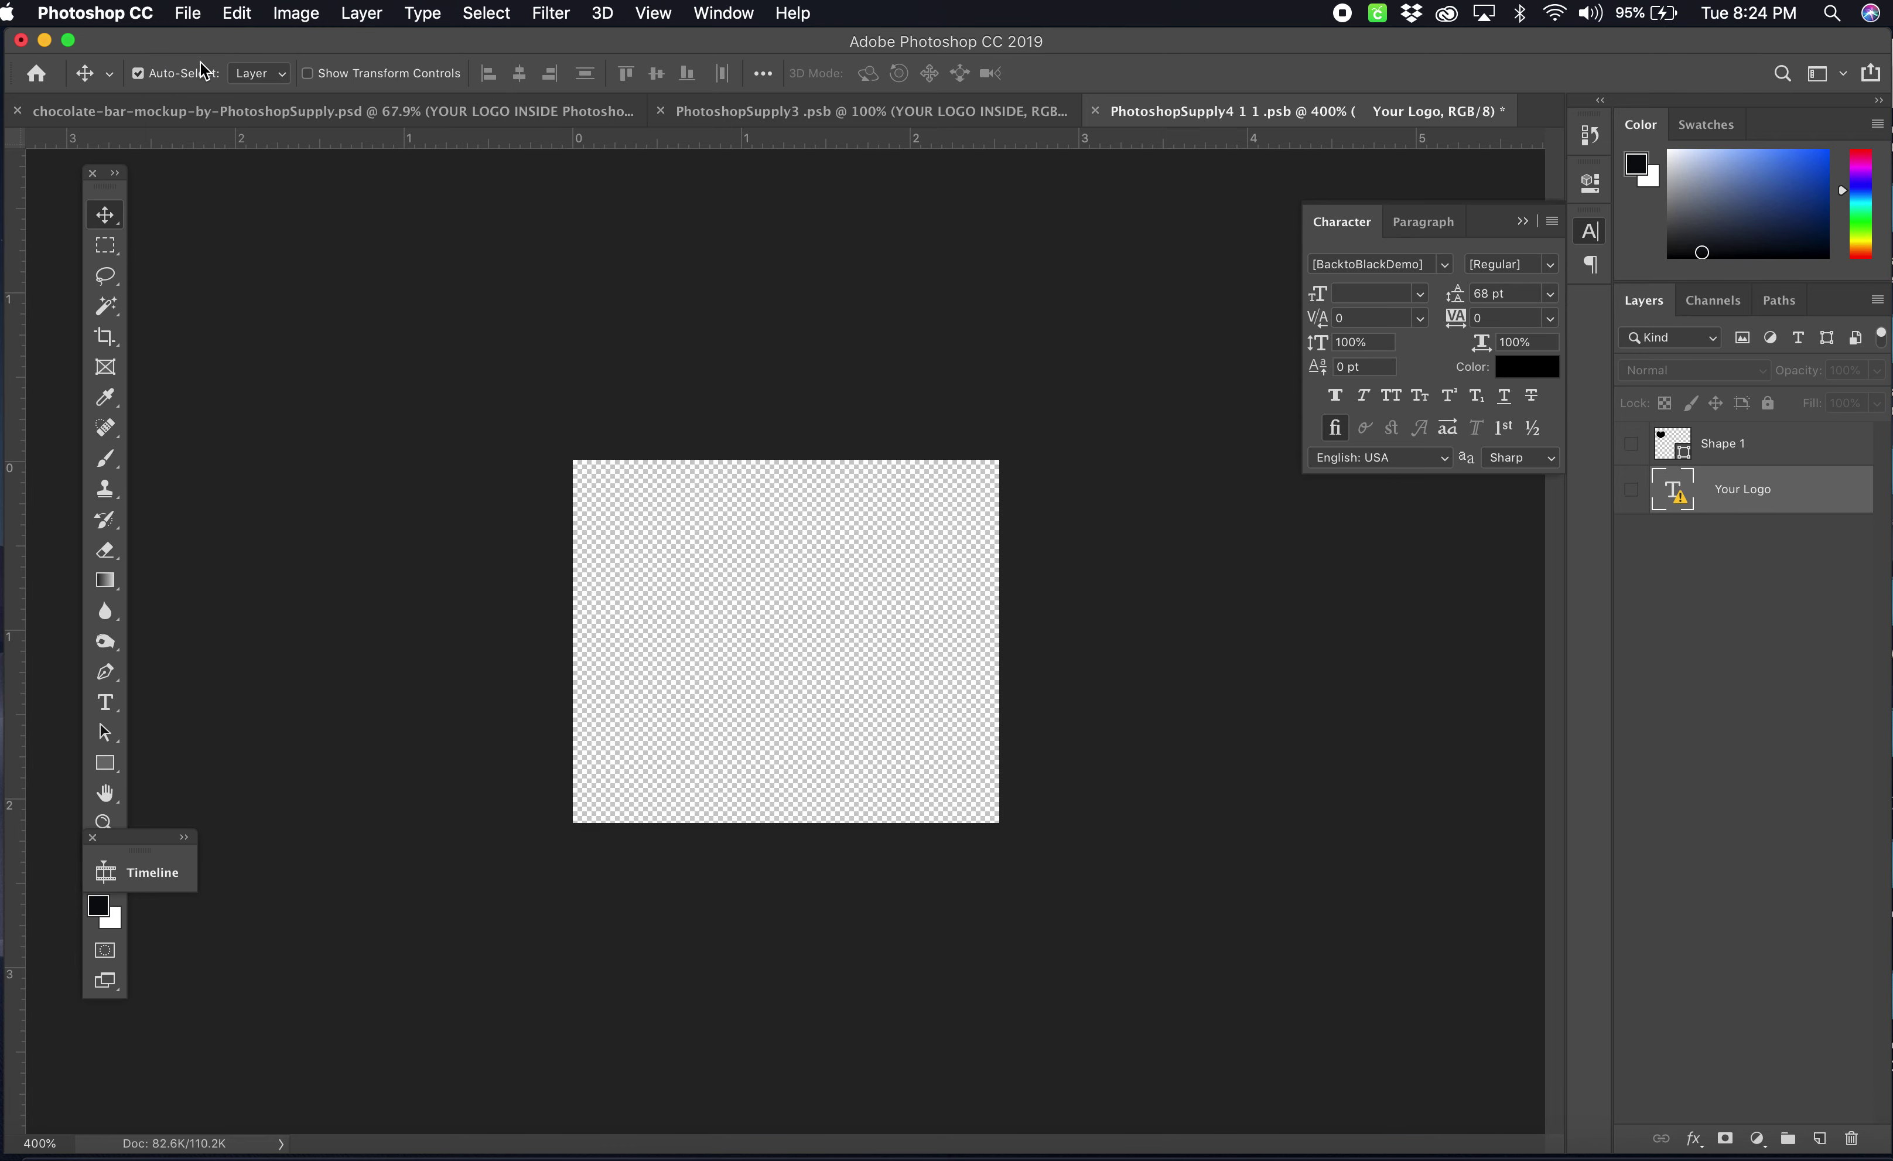
{"action": "left_click", "coordinate": [414, 513]}
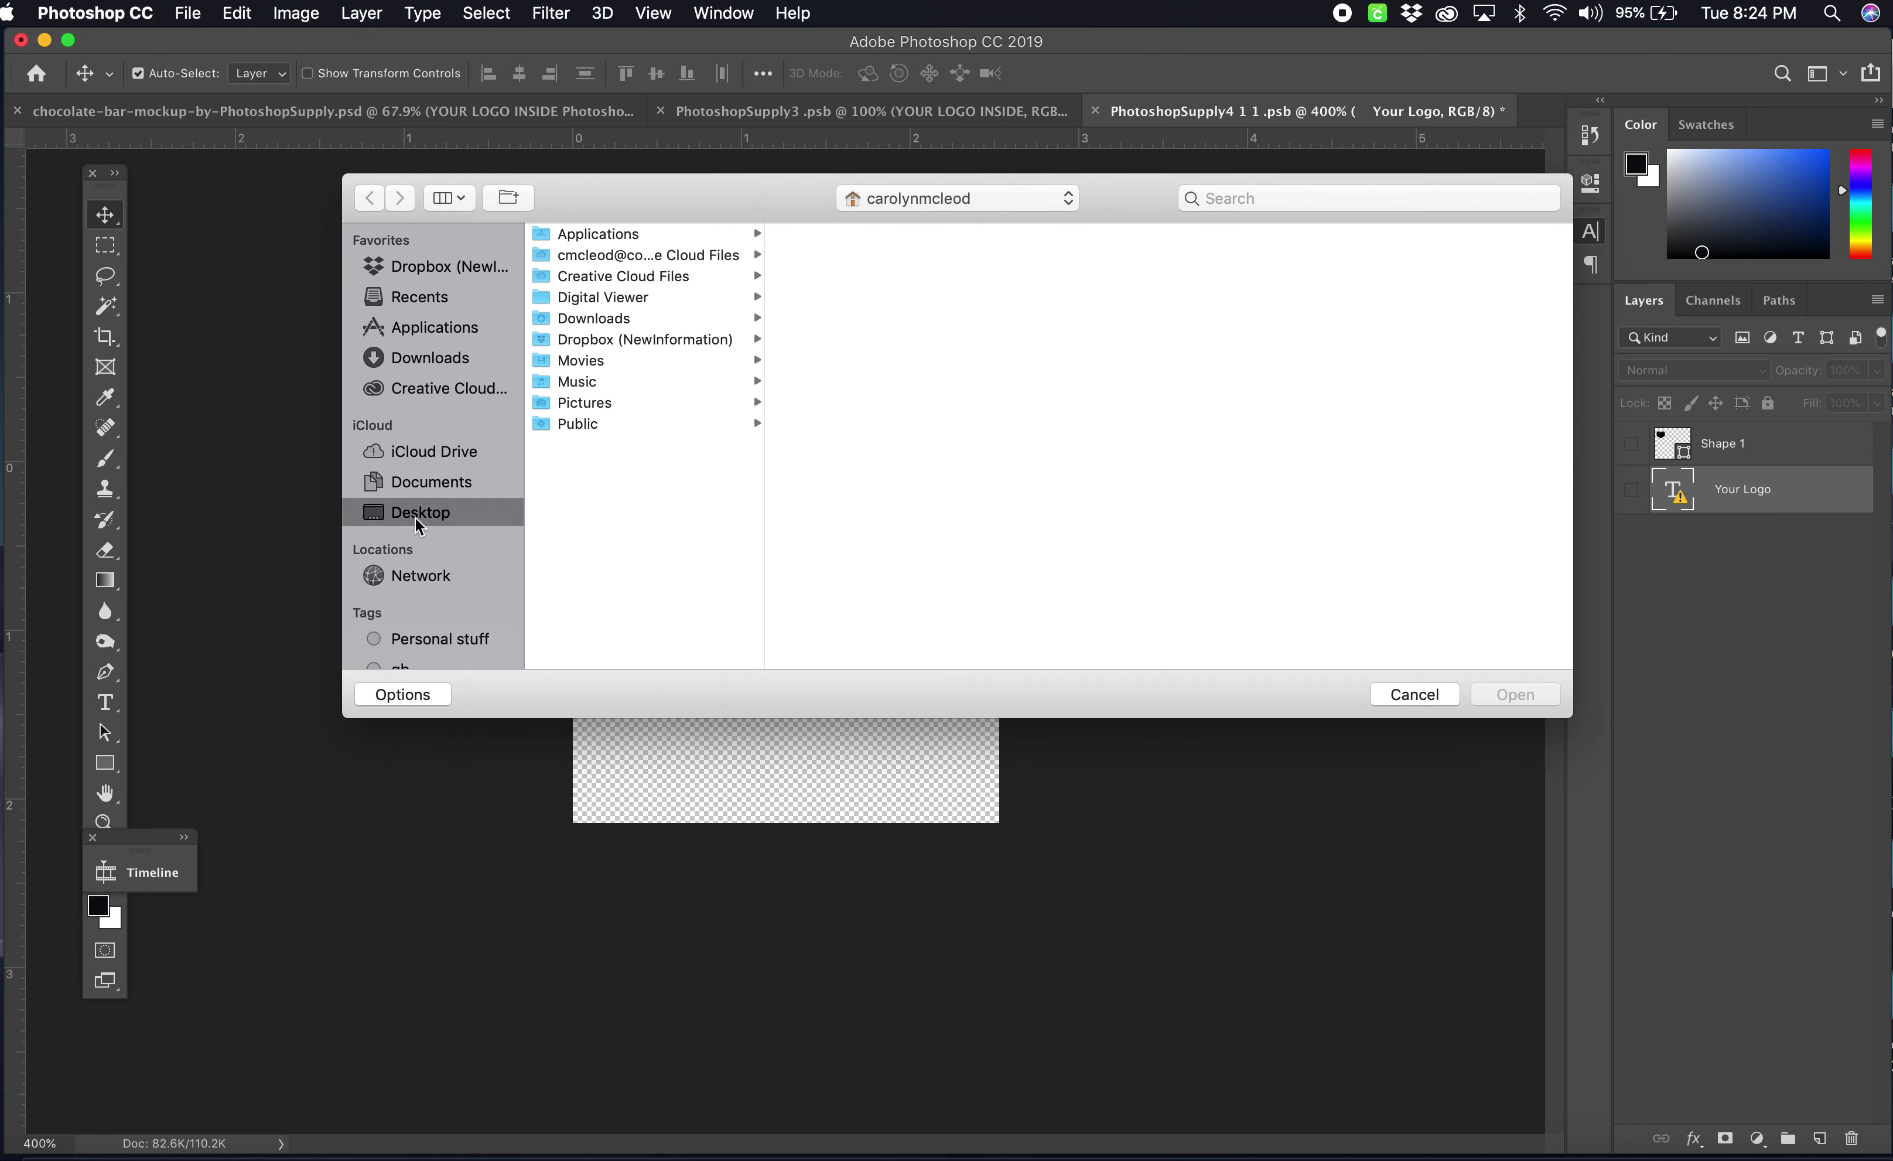
{"action": "scroll", "coordinate": [644, 366], "scroll_direction": "down", "scroll_amount": 5}
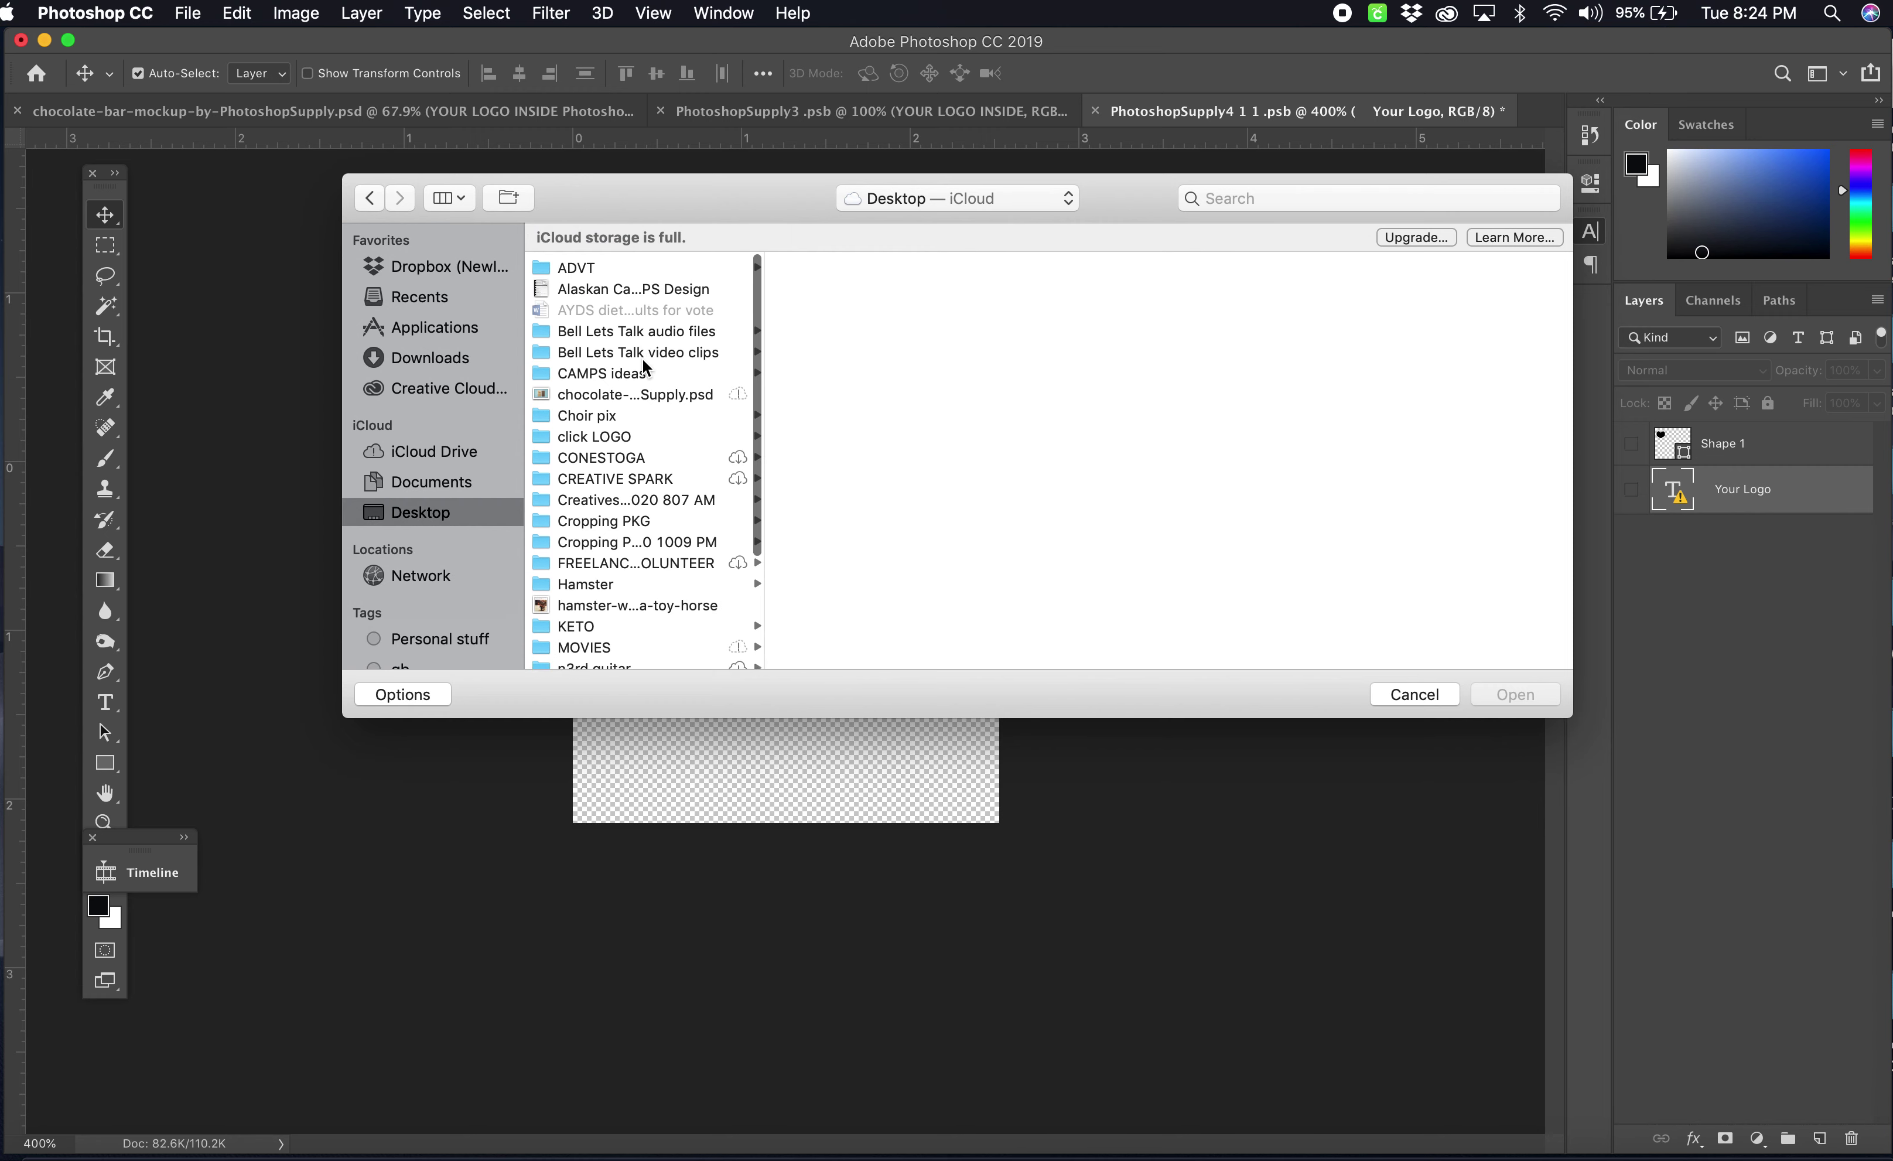
{"action": "left_click", "coordinate": [602, 616]}
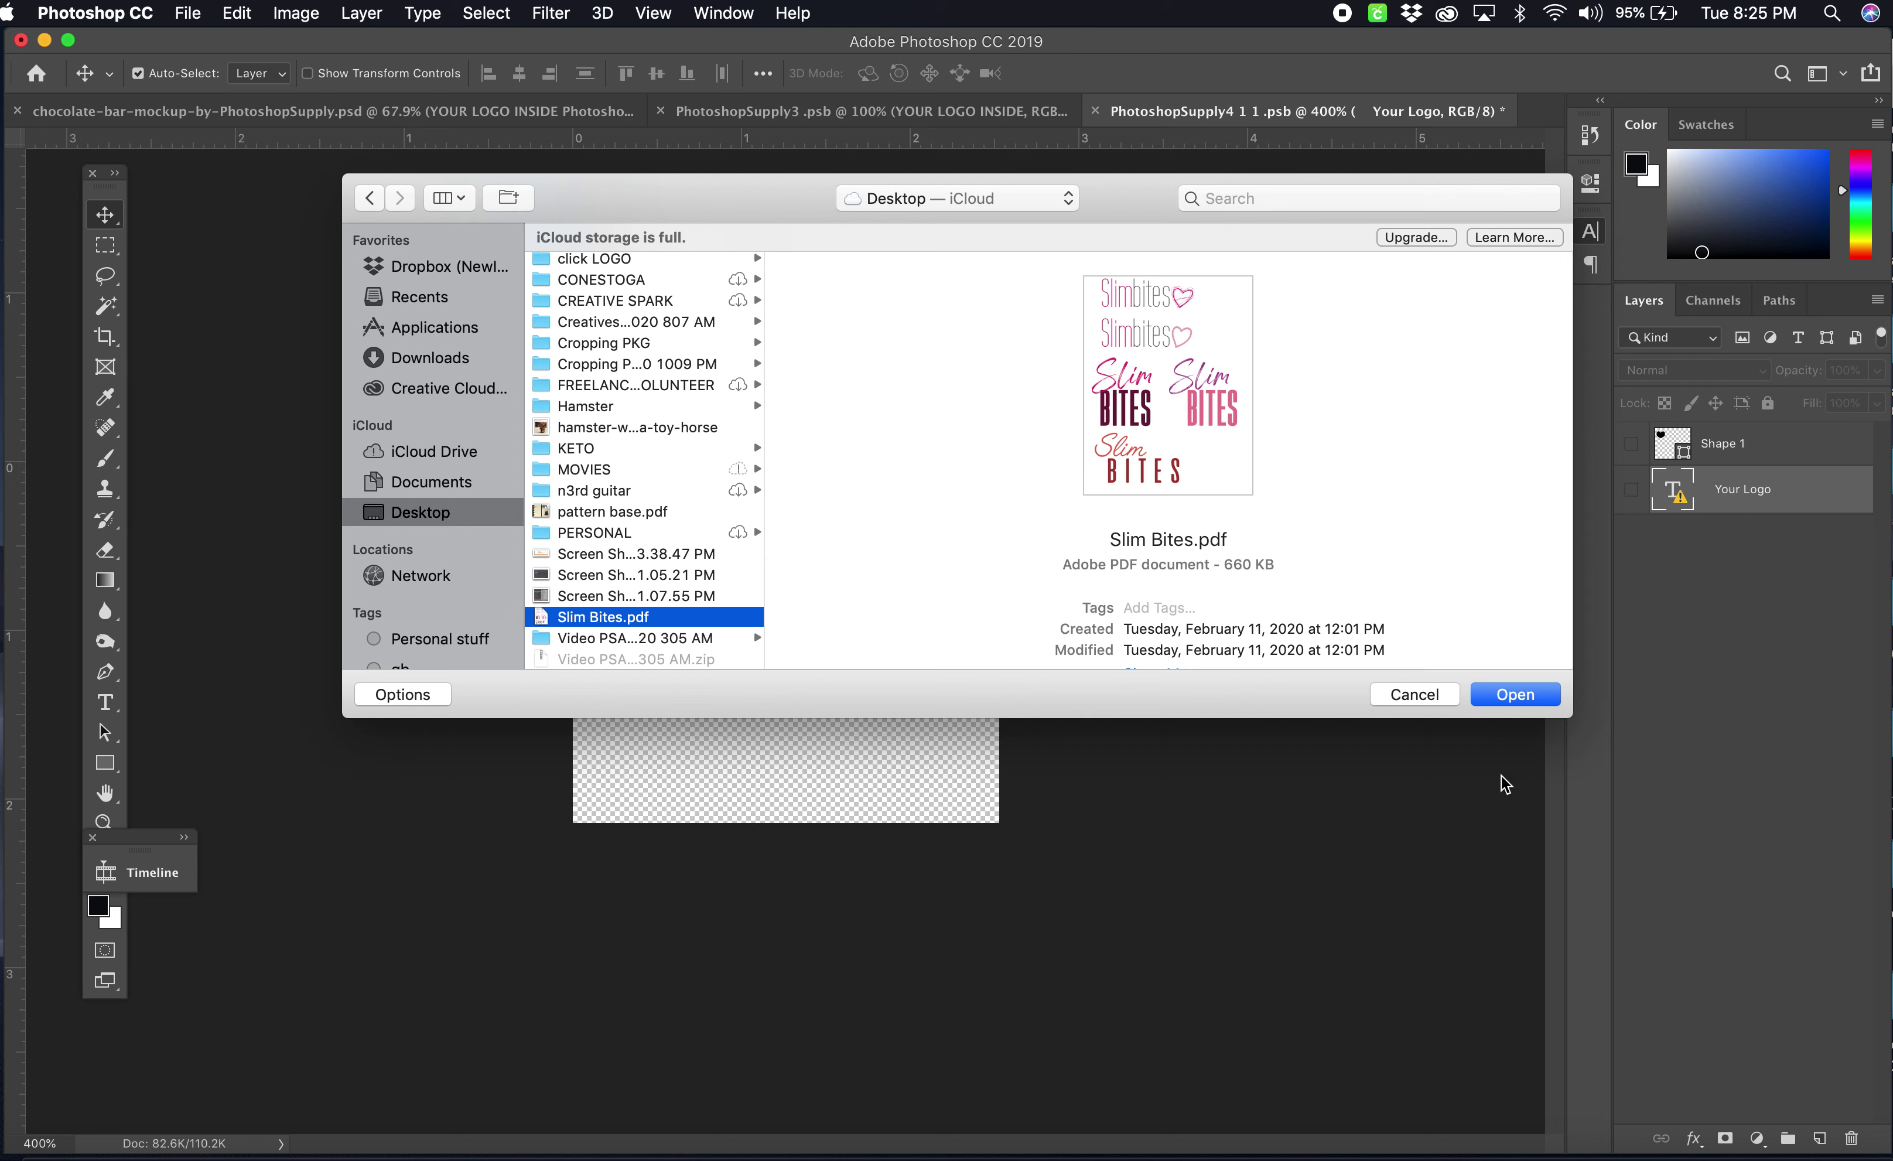
{"action": "left_click", "coordinate": [1528, 693]}
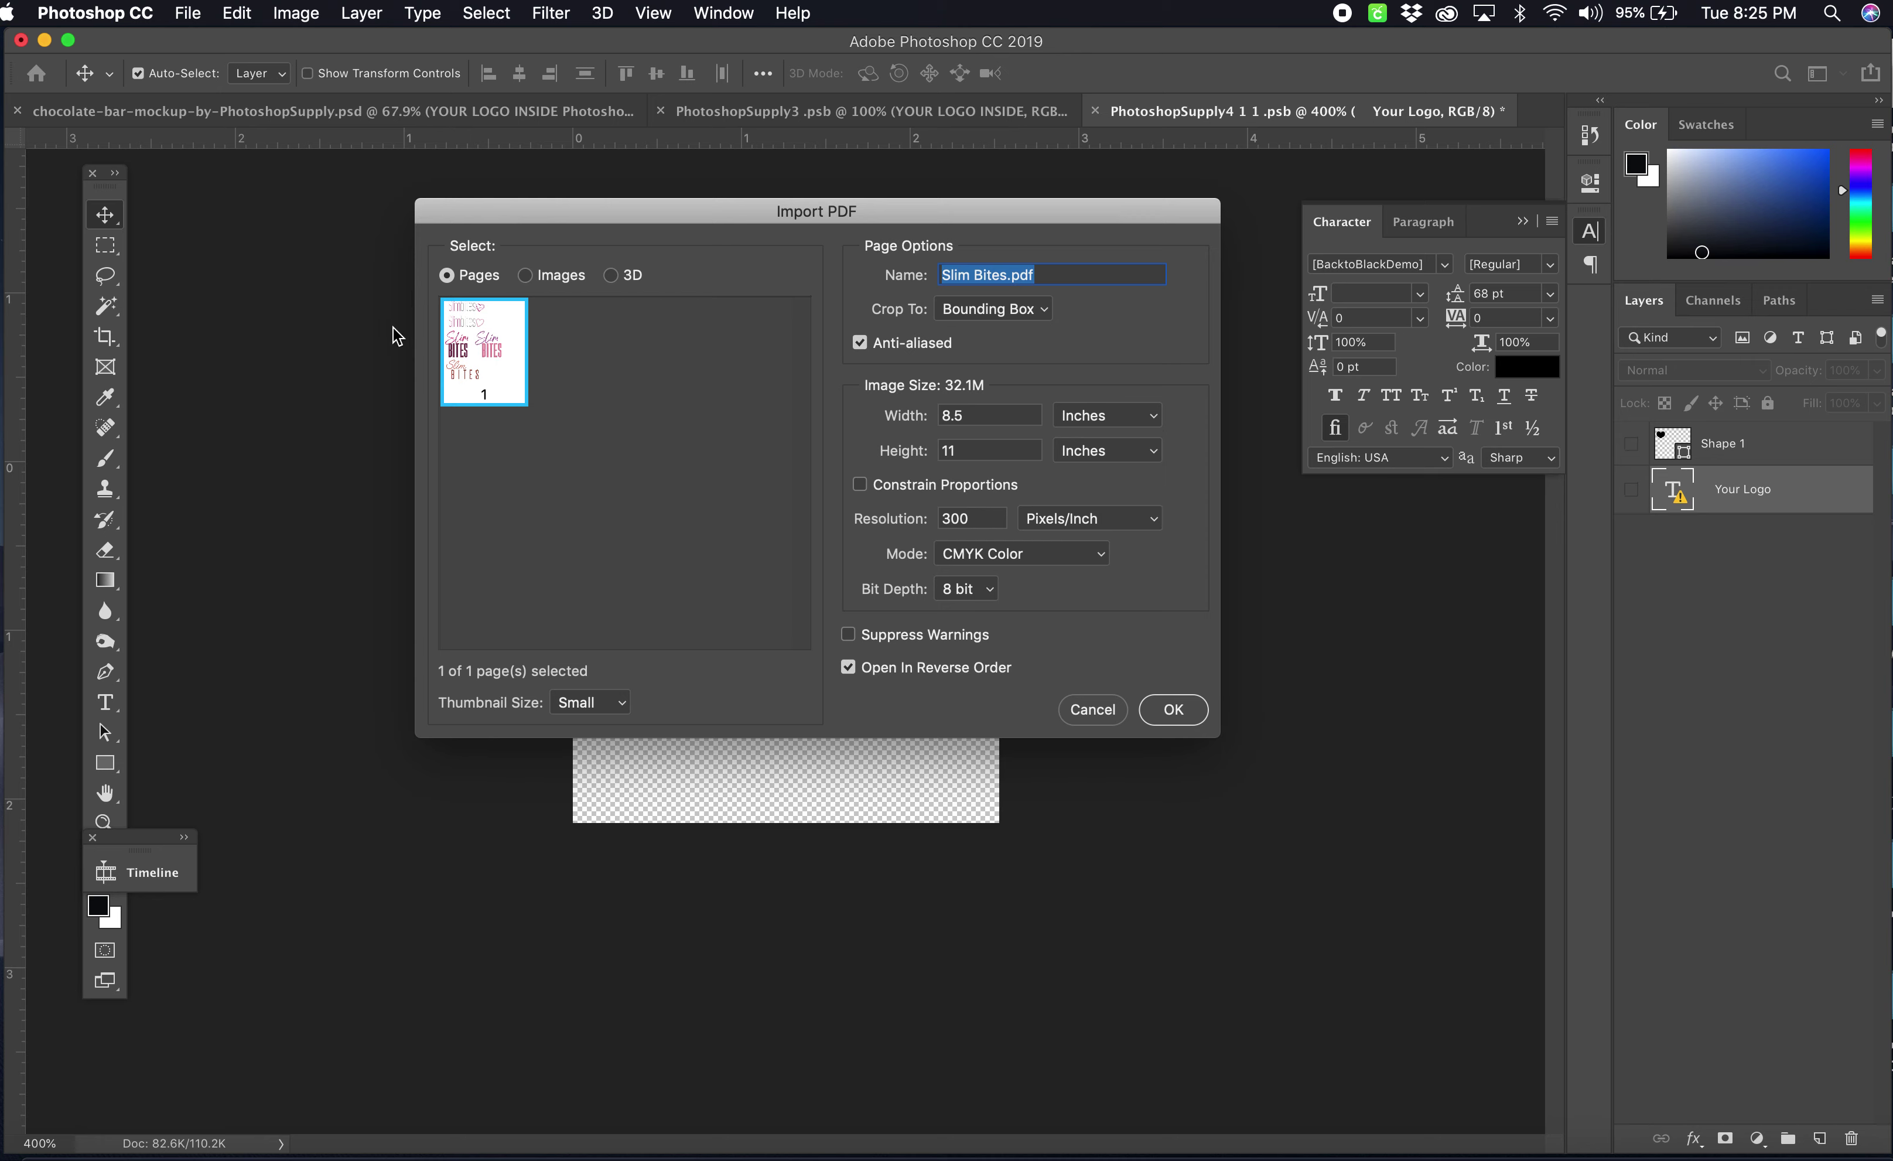
{"action": "left_click", "coordinate": [1185, 707]}
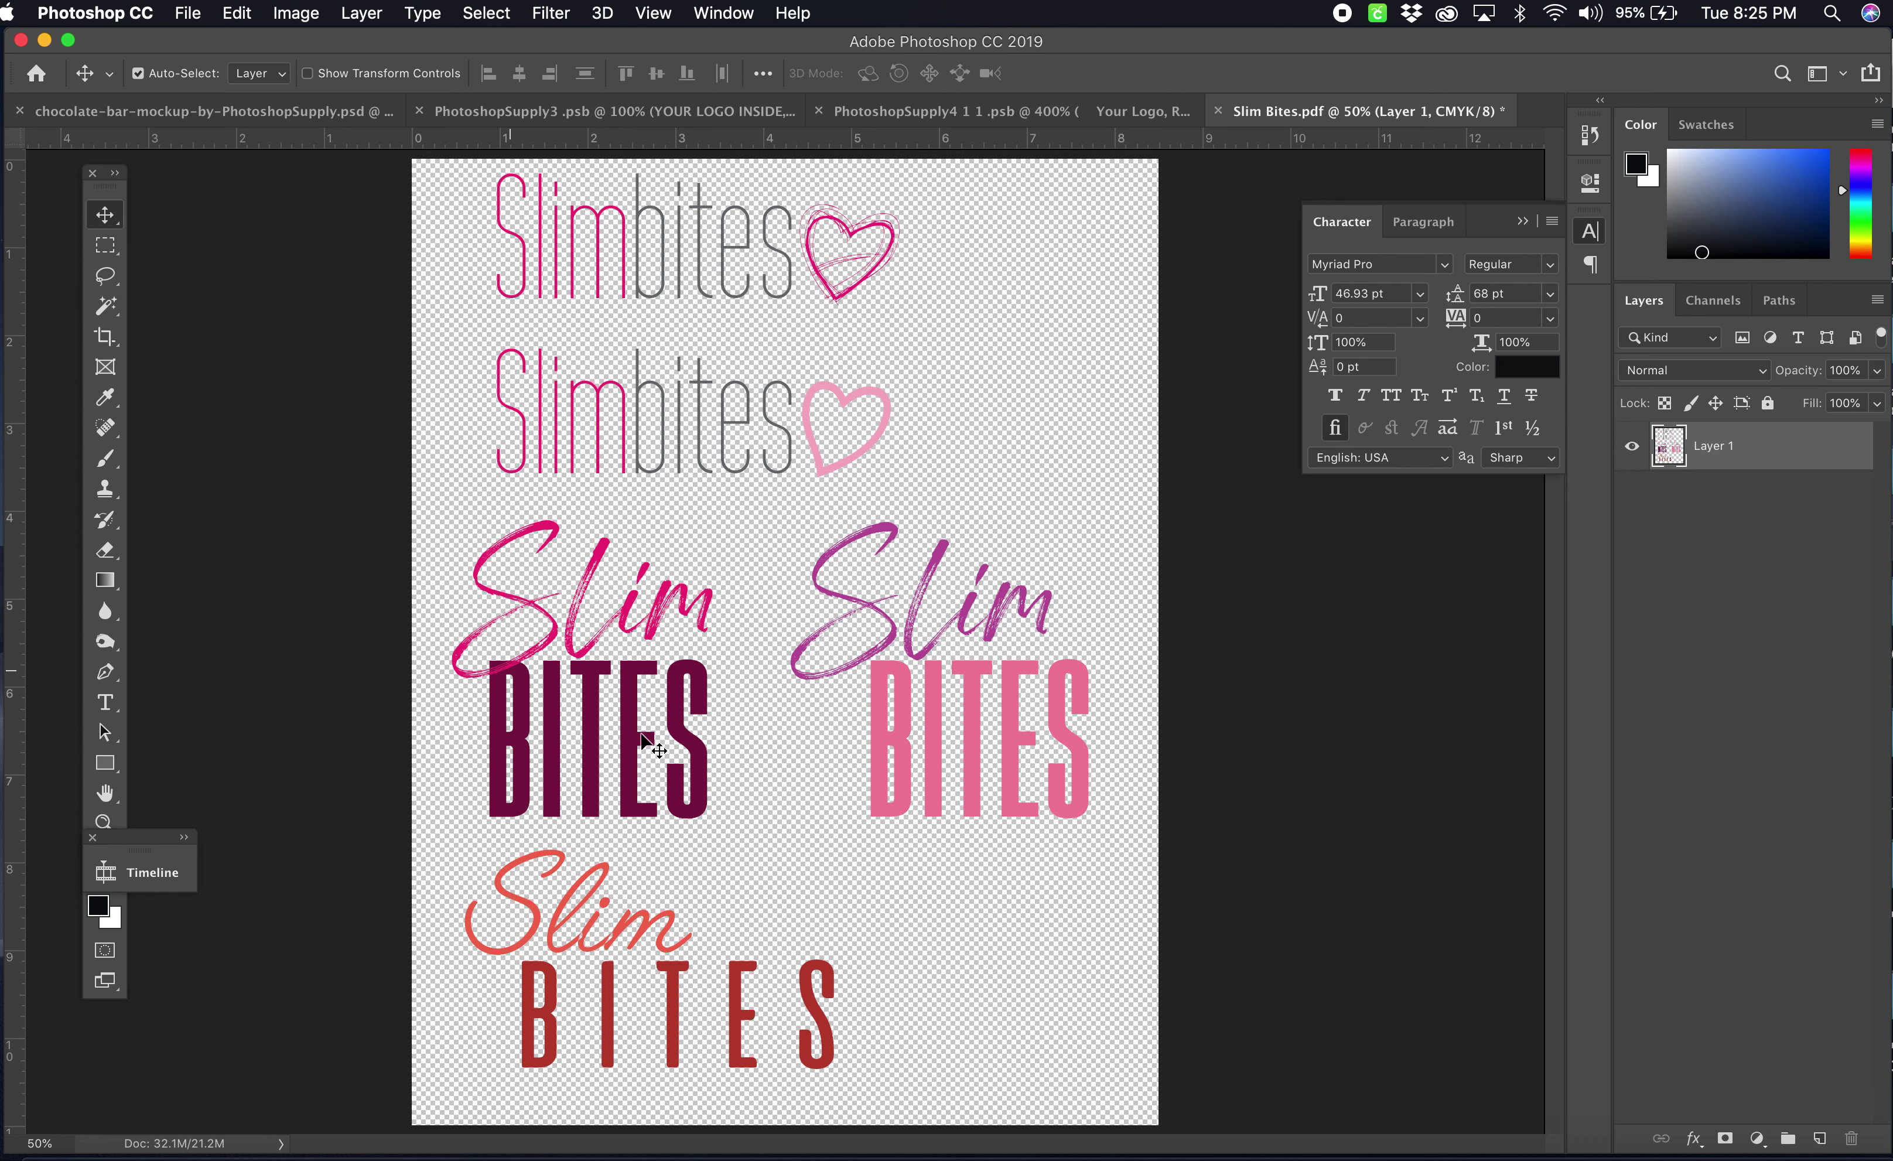
- Copy the pink-and-maroon Slim Bites logo using a rectangular marquee selection and paste it into the PhotoshopSupply4 1 1.psb logo document
{"action": "left_click", "coordinate": [107, 247]}
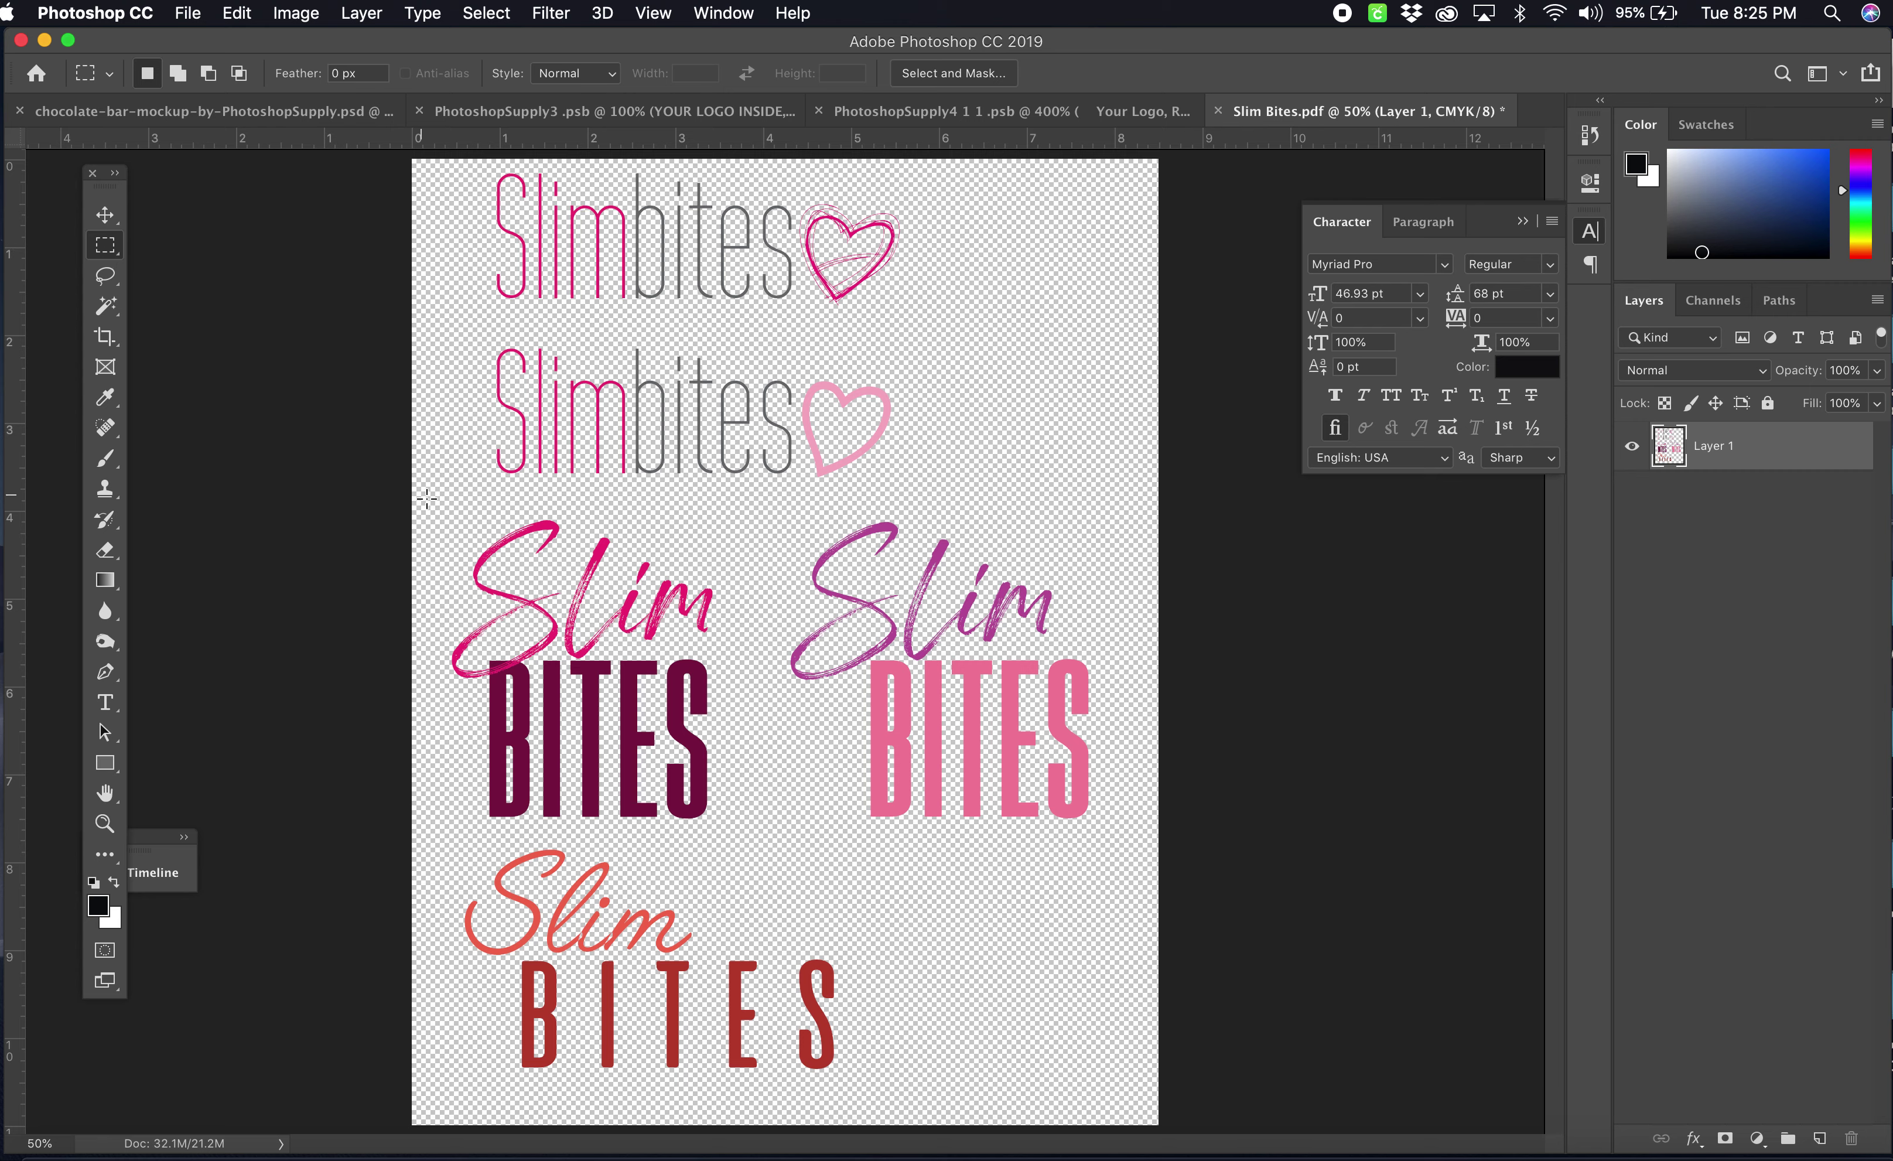
{"action": "left_click_drag", "start_coordinate": [428, 504], "coordinate": [759, 839]}
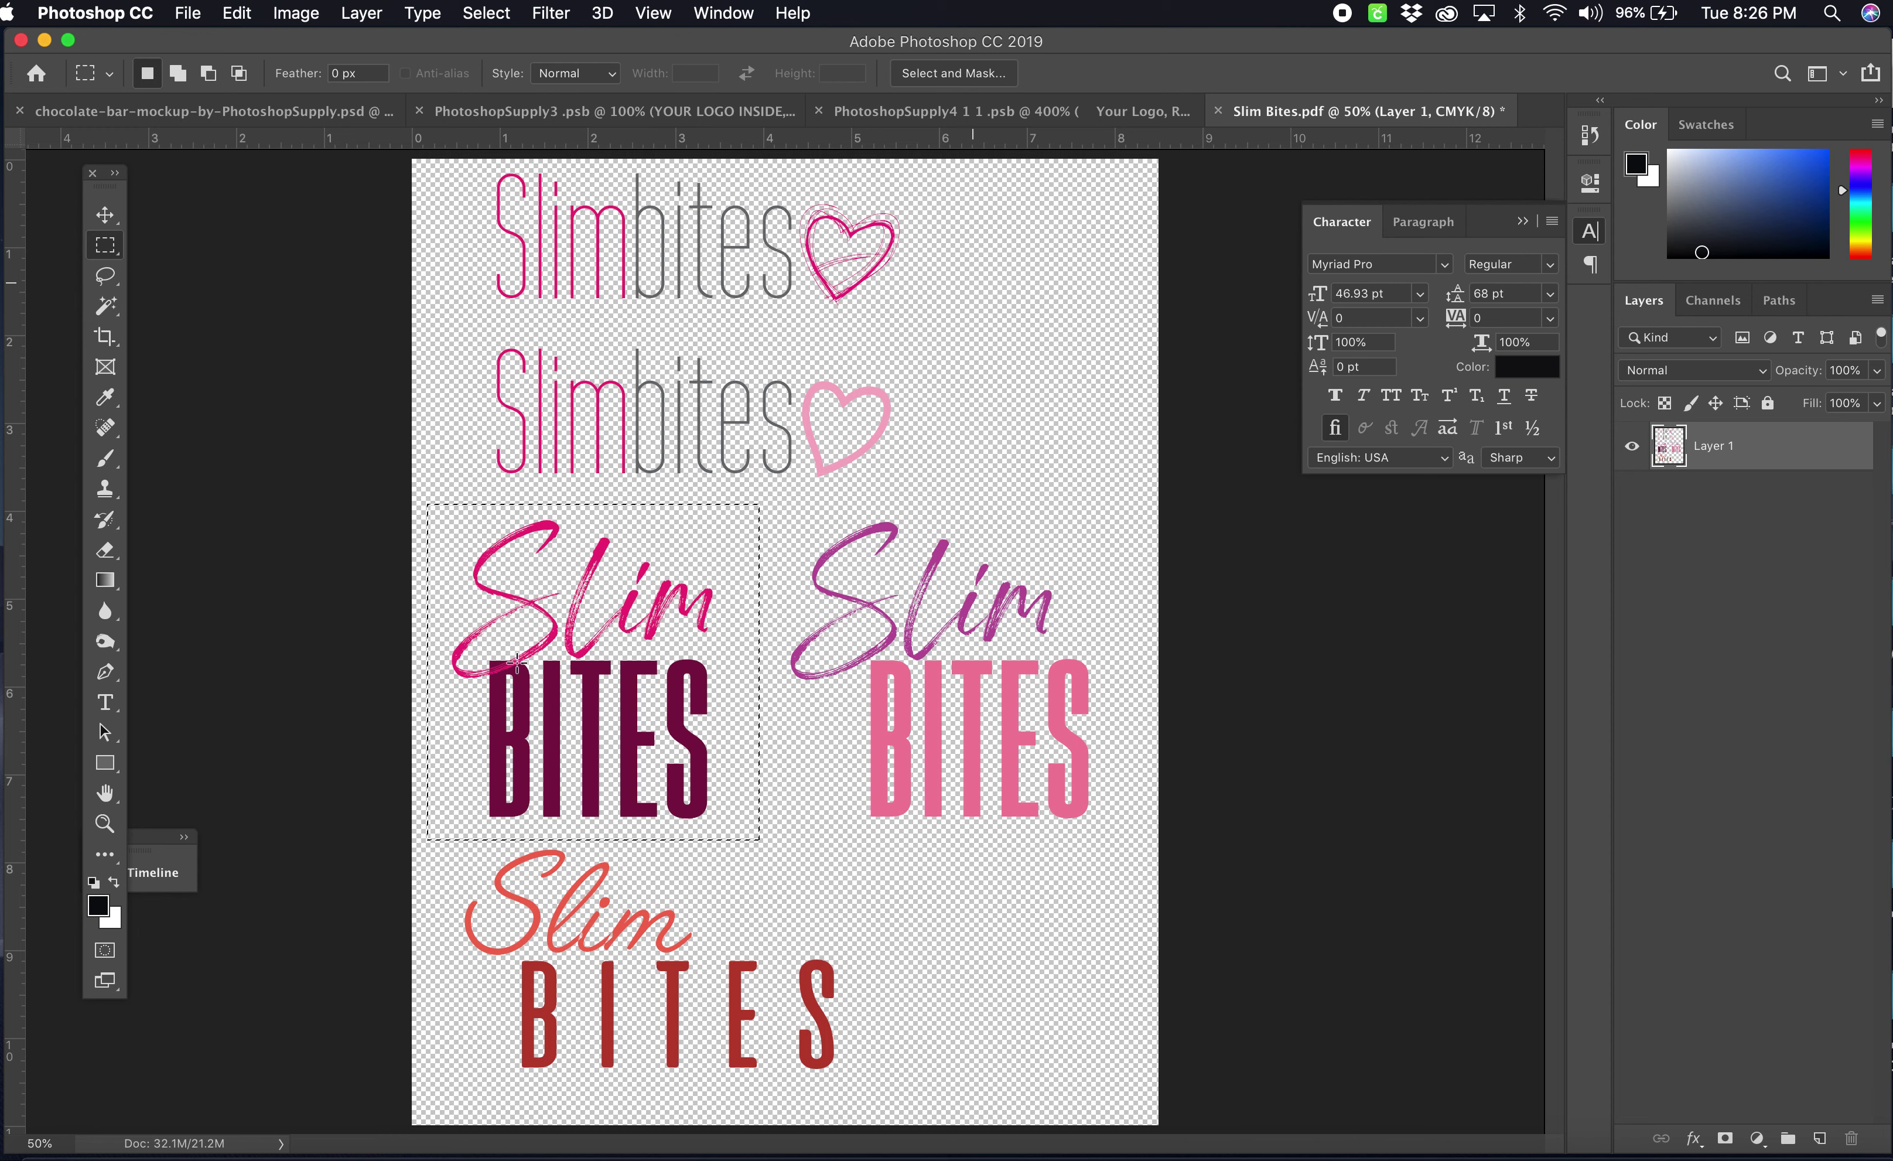
{"action": "left_click", "coordinate": [107, 217]}
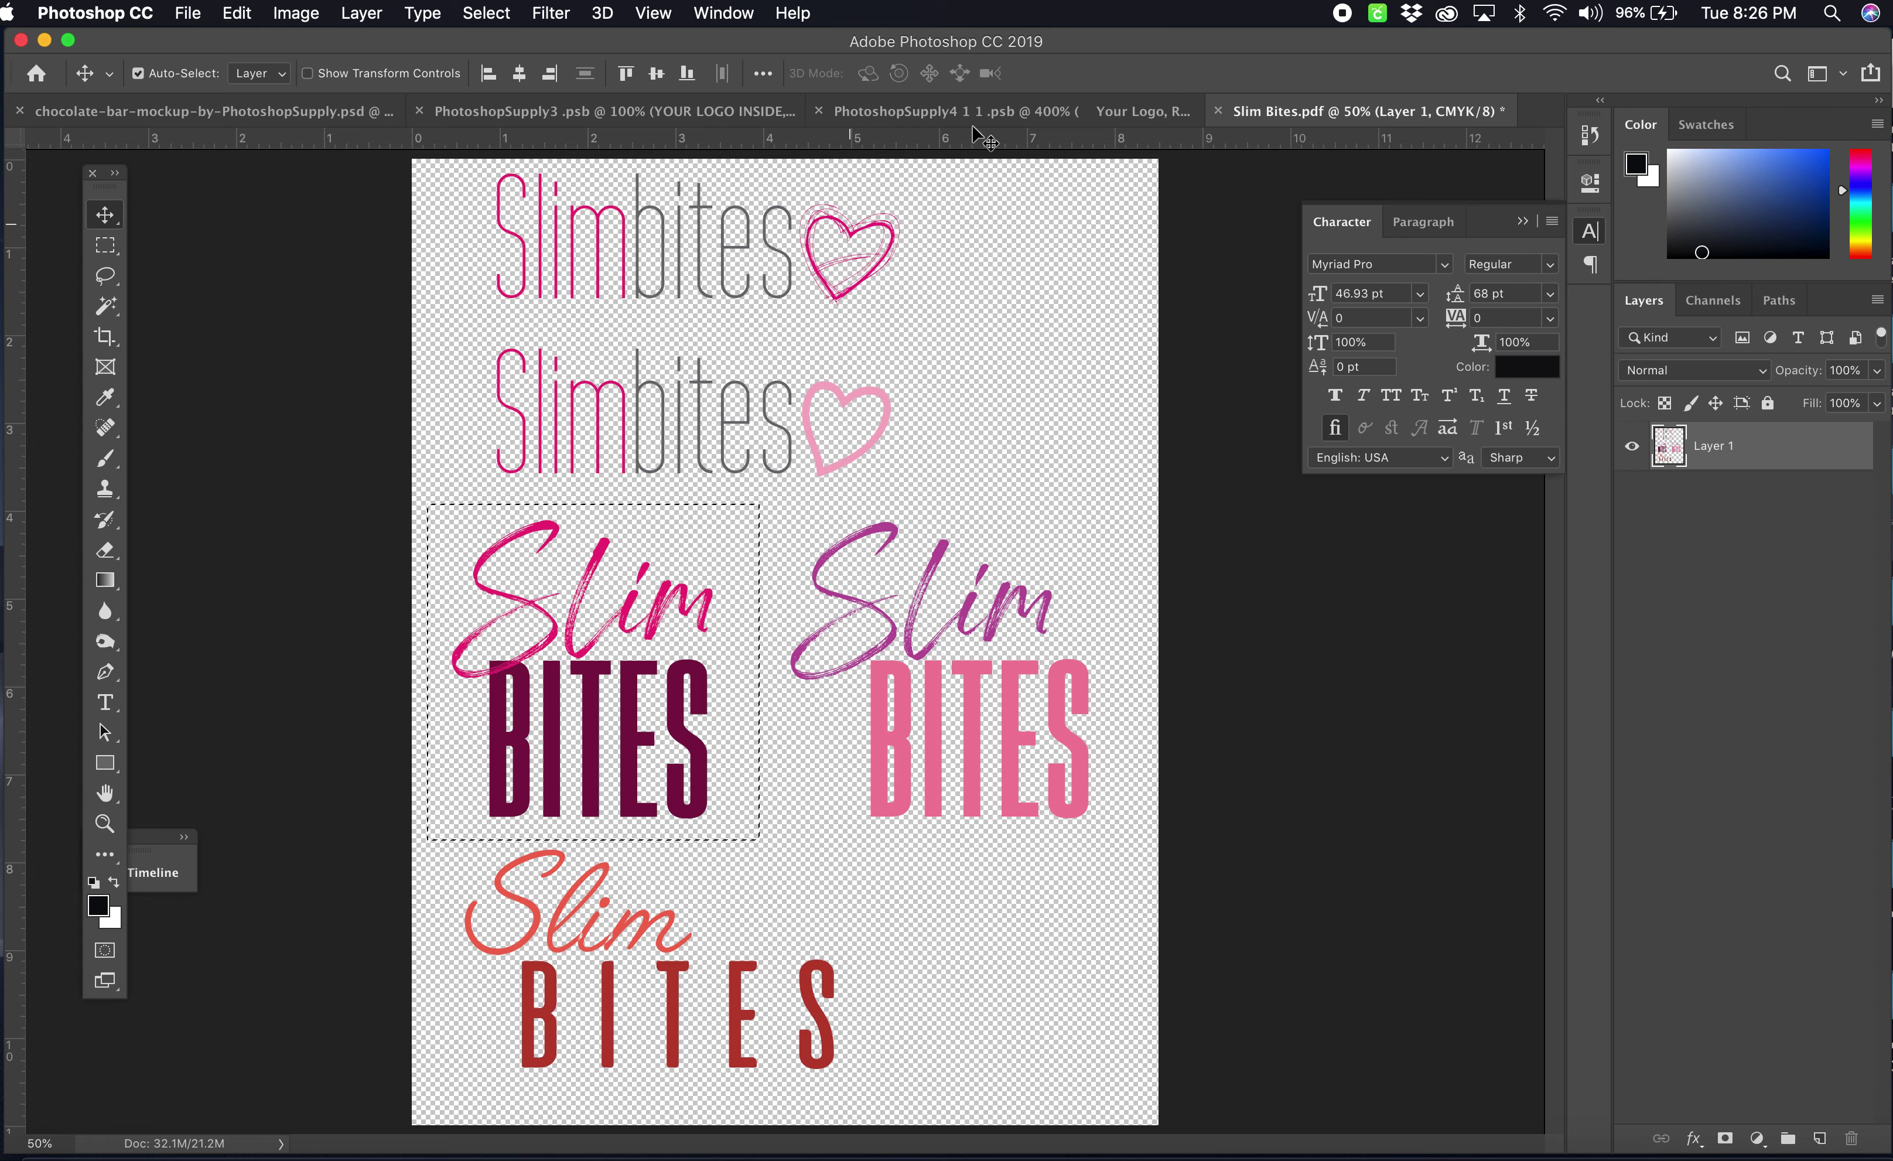
{"action": "left_click", "coordinate": [1063, 112]}
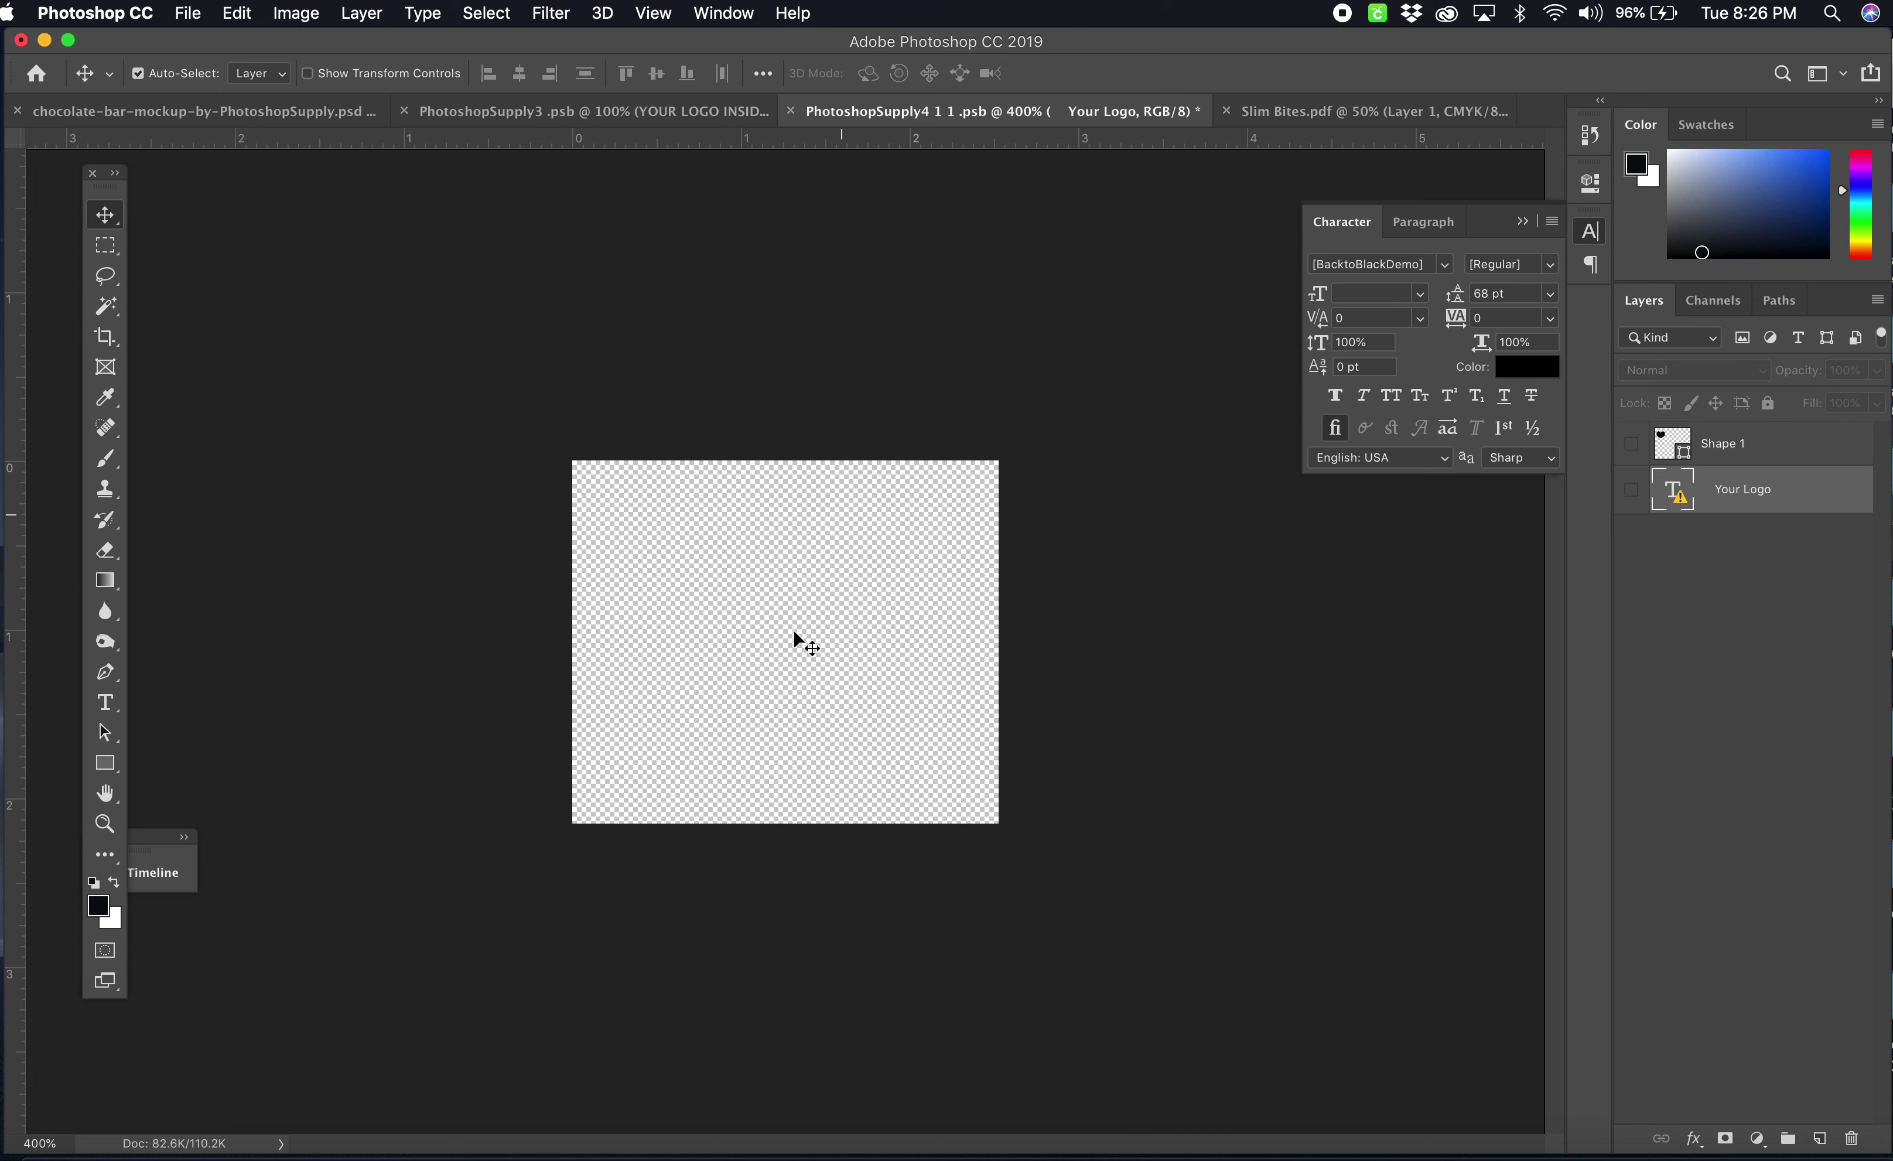
{"action": "left_click", "coordinate": [1294, 114]}
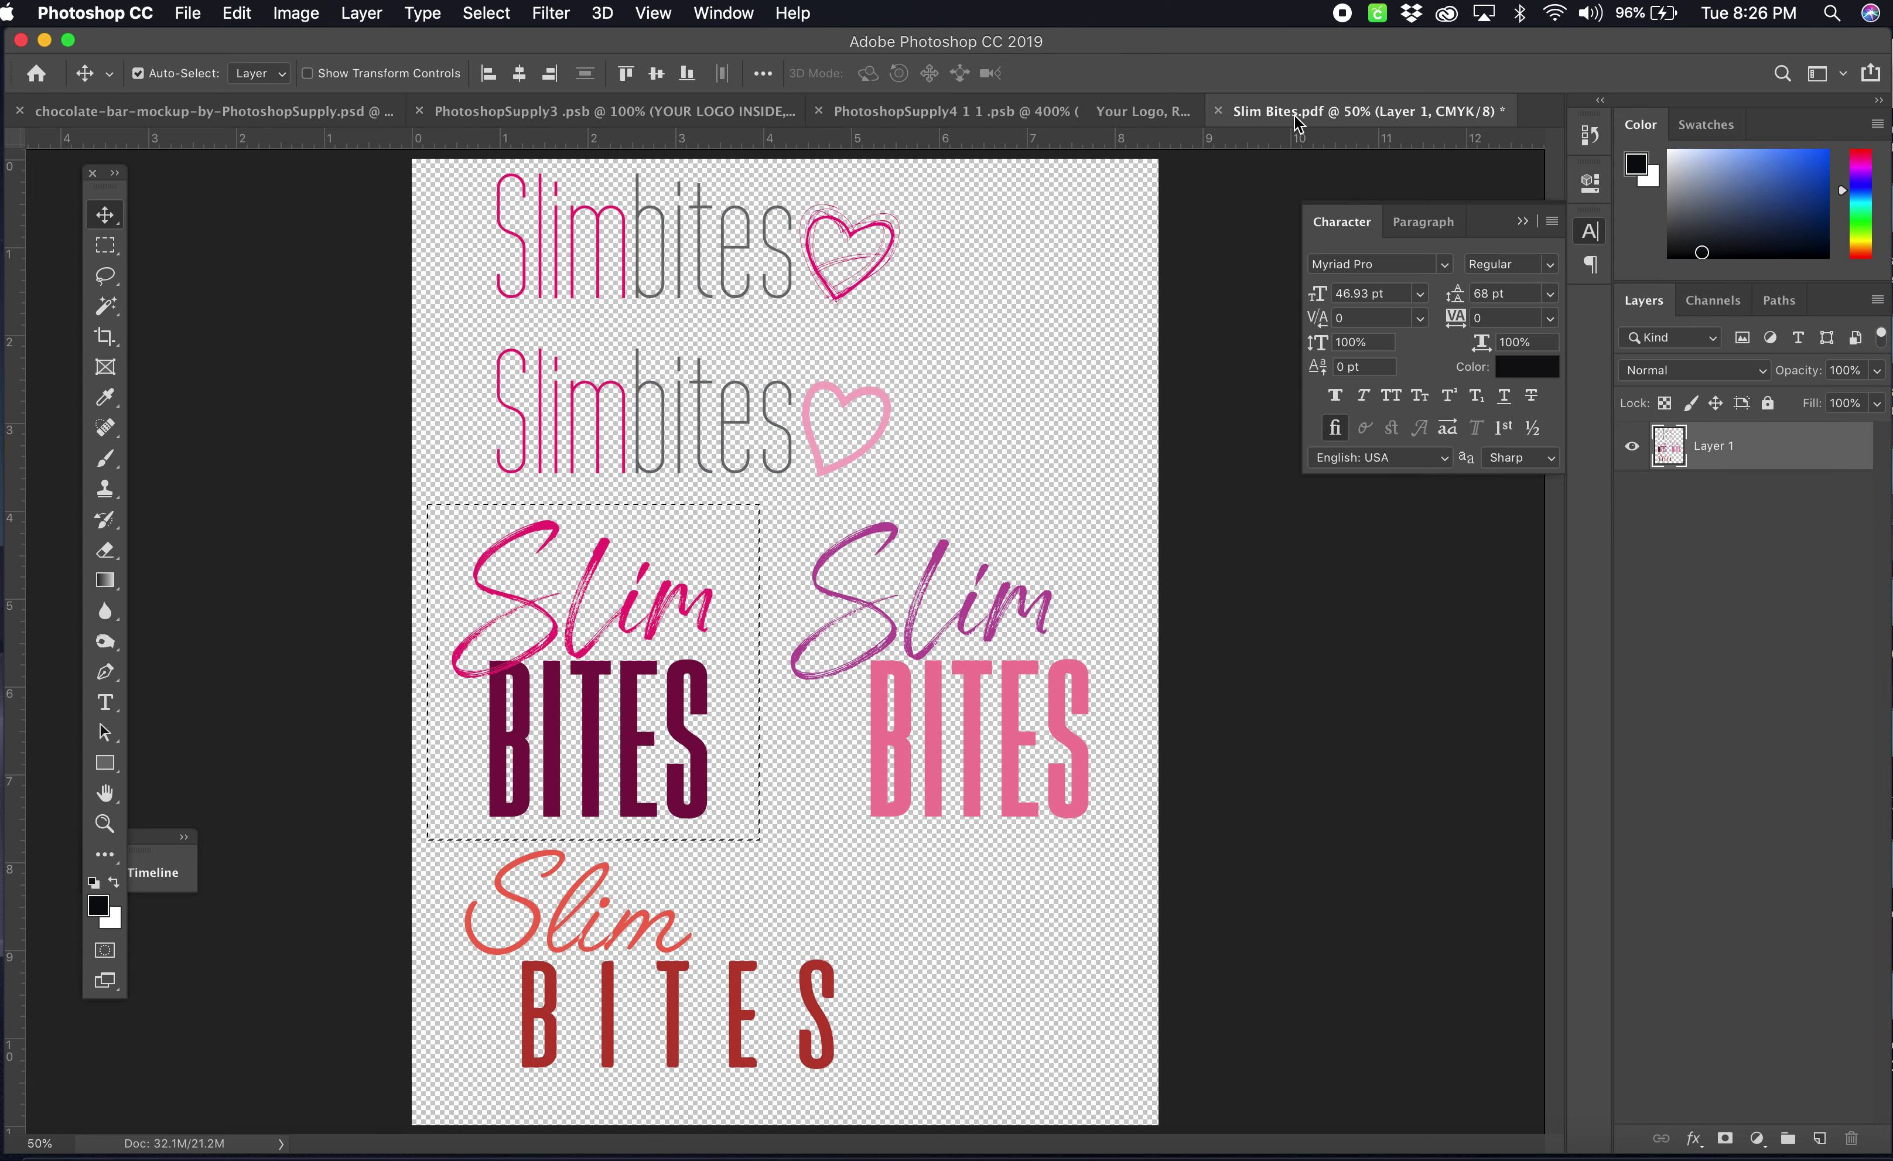
{"action": "mouse_move", "coordinate": [650, 555]}
{"action": "left_mouse_down"}
{"action": "mouse_move", "coordinate": [784, 546]}
{"action": "mouse_move", "coordinate": [614, 552]}
{"action": "mouse_move", "coordinate": [667, 550]}
{"action": "left_mouse_up"}
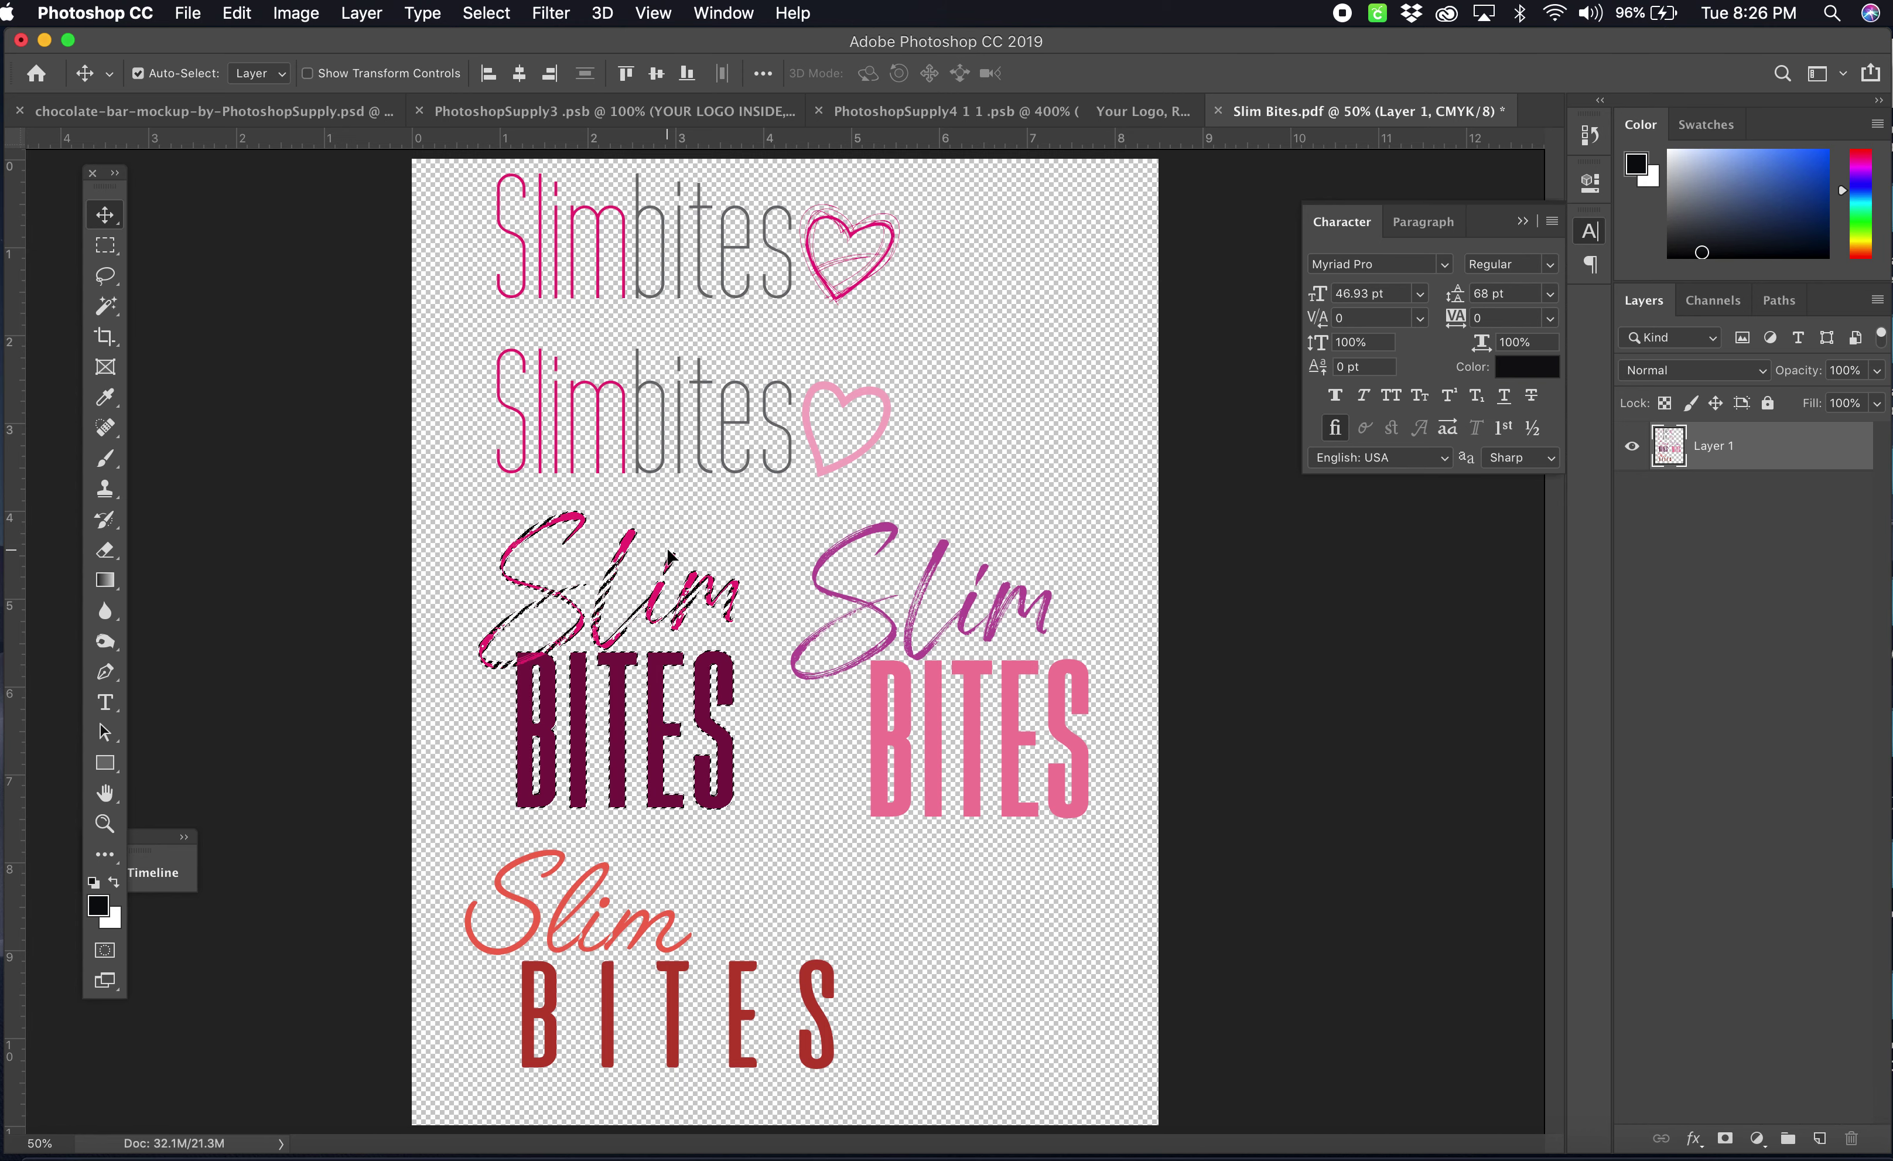
{"action": "key", "text": "super+c"}
{"action": "key", "text": "super+c"}
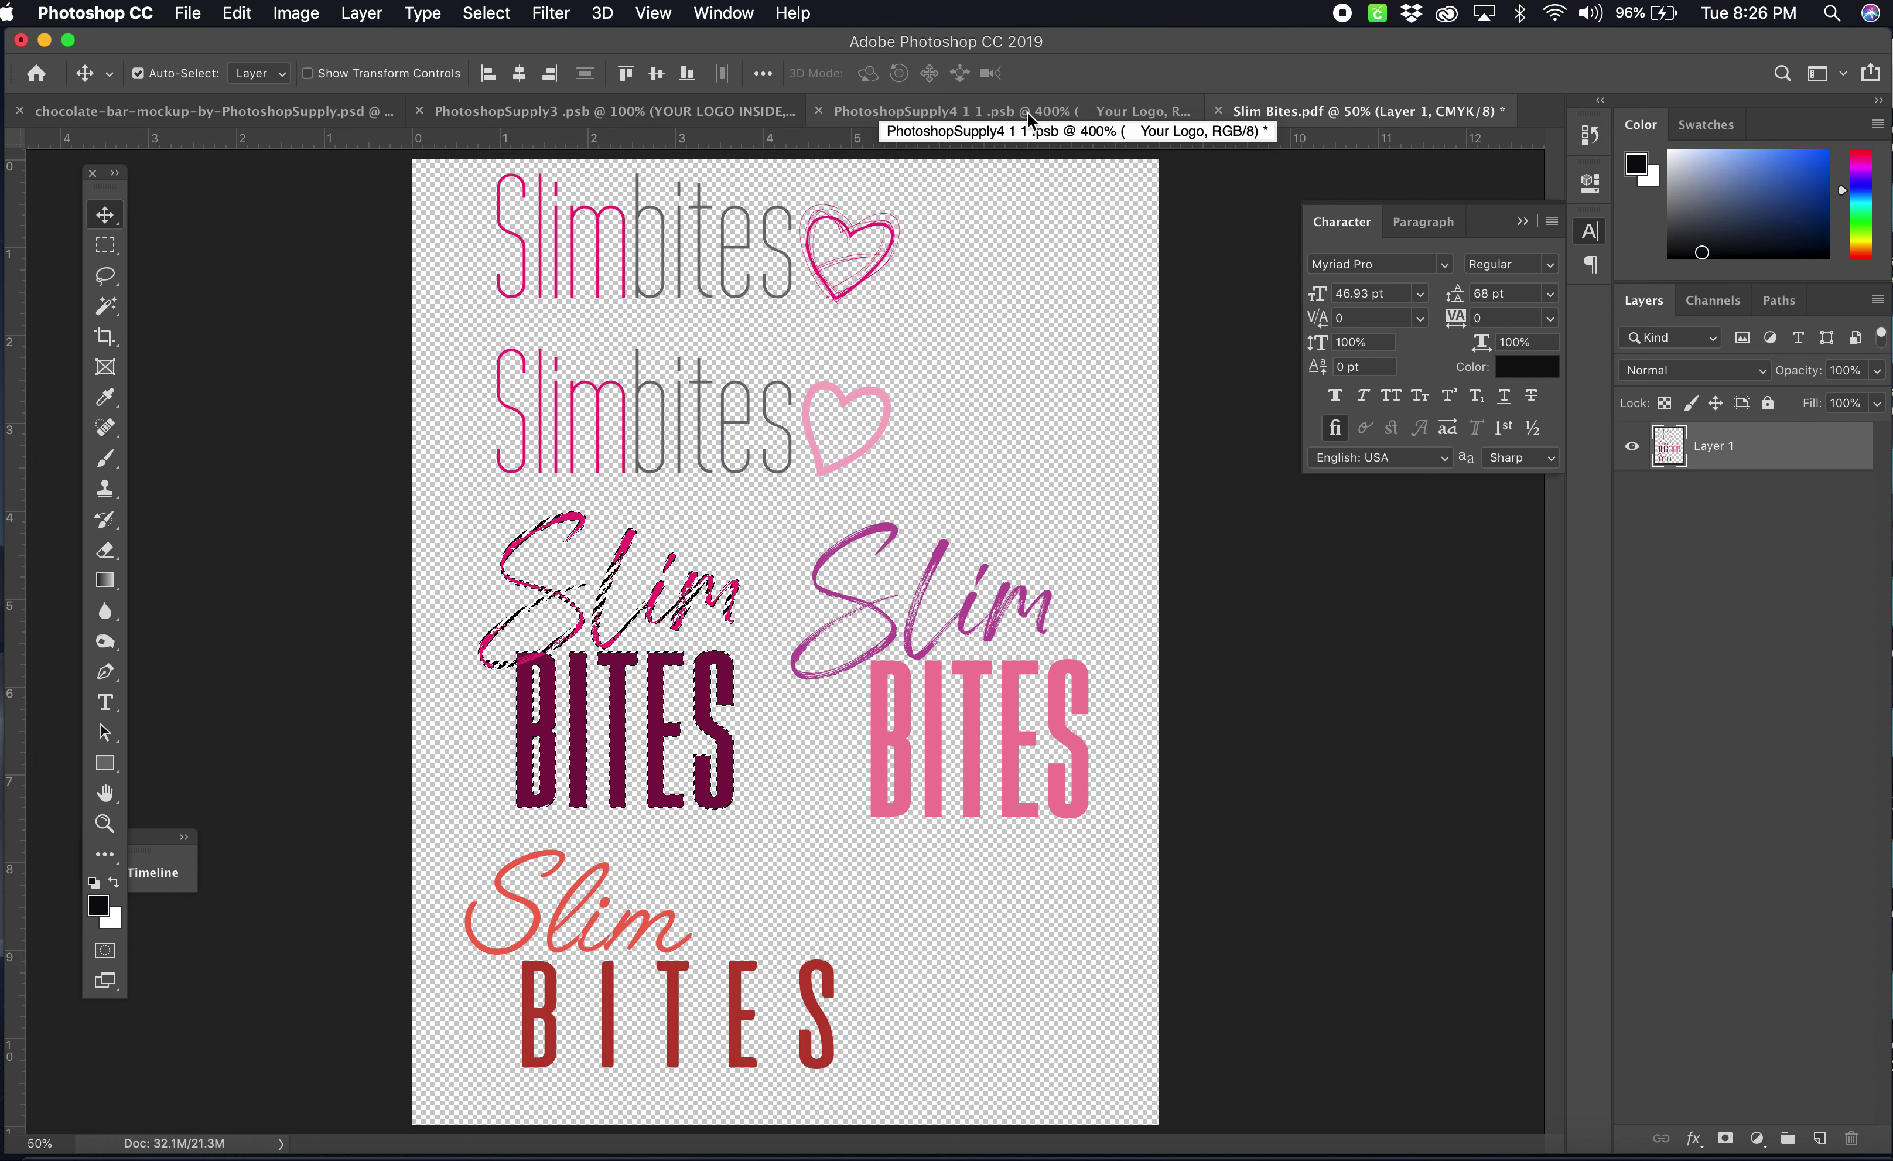
{"action": "left_click", "coordinate": [1005, 109]}
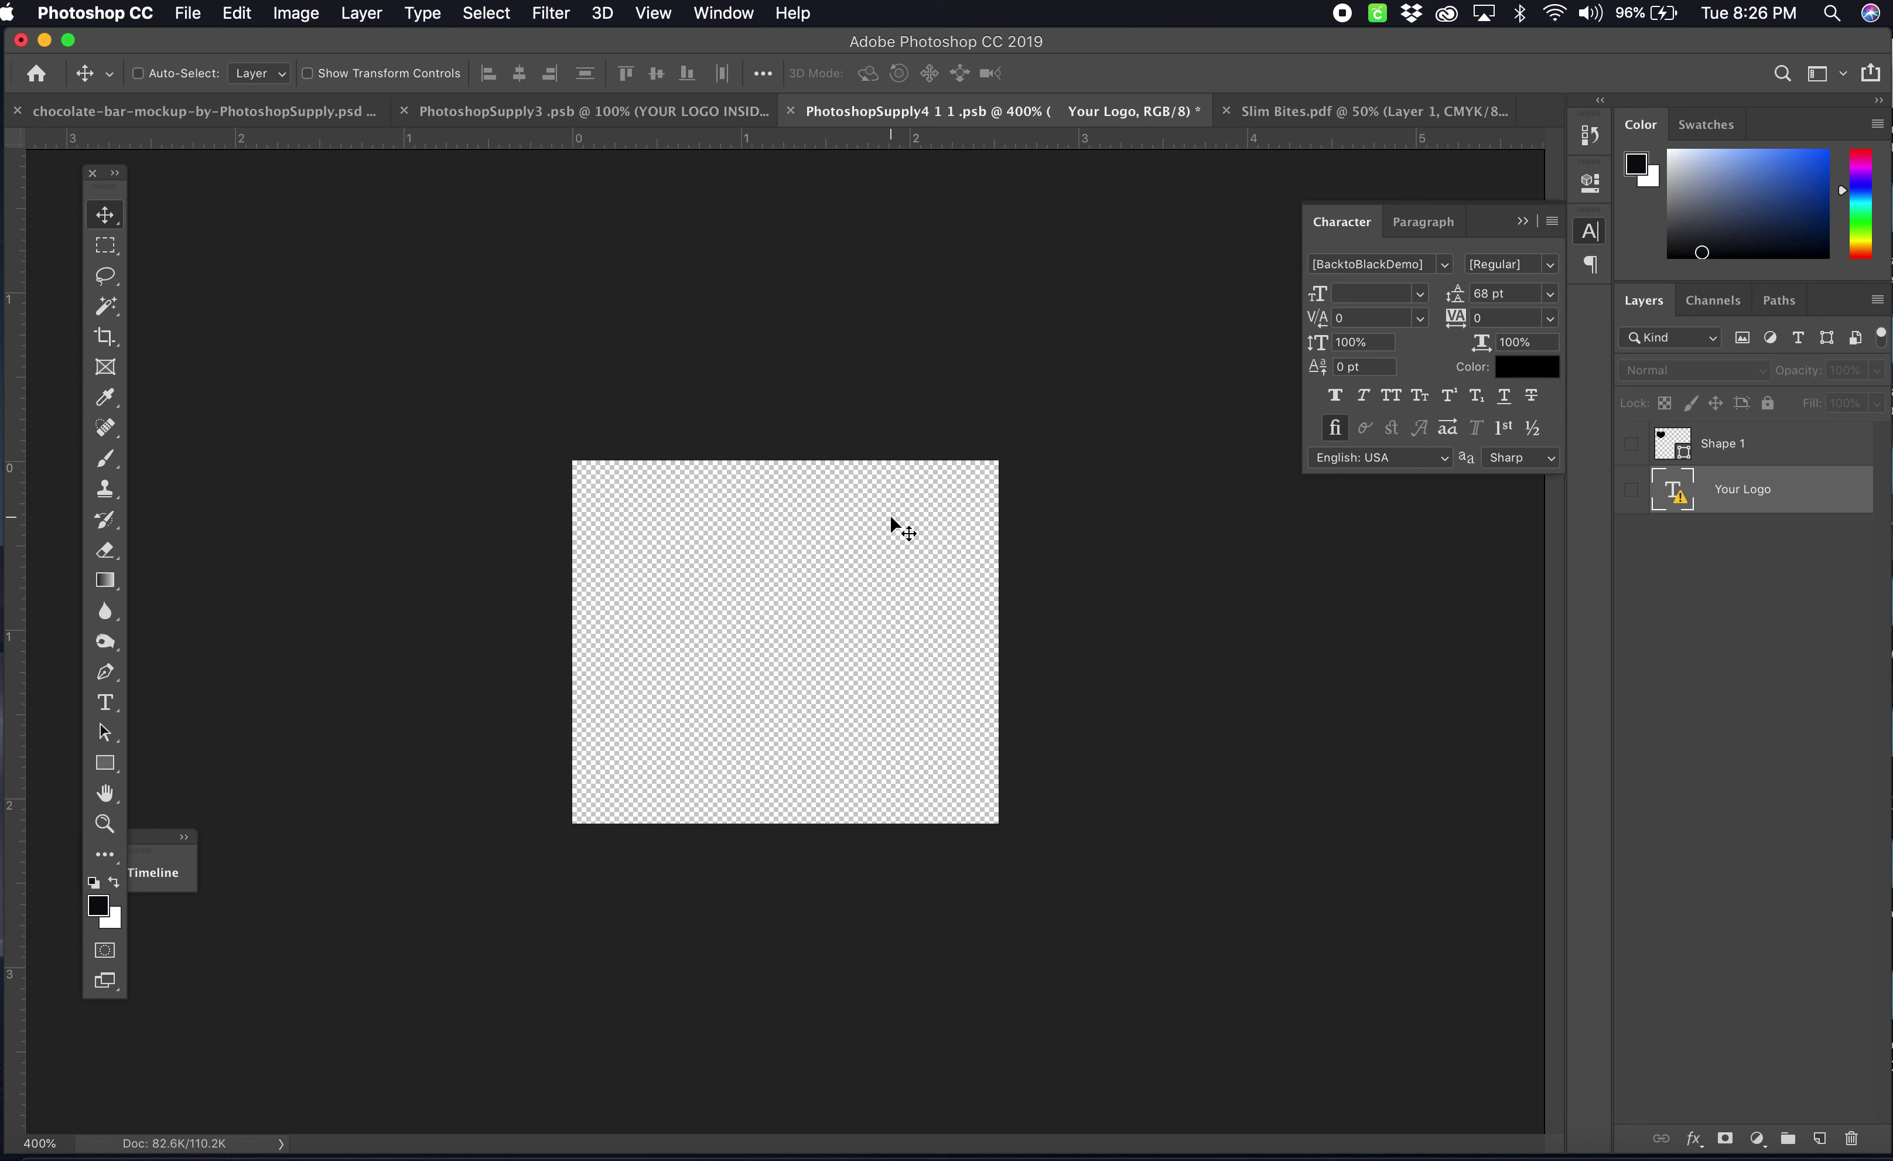
{"action": "key", "text": "super+v"}
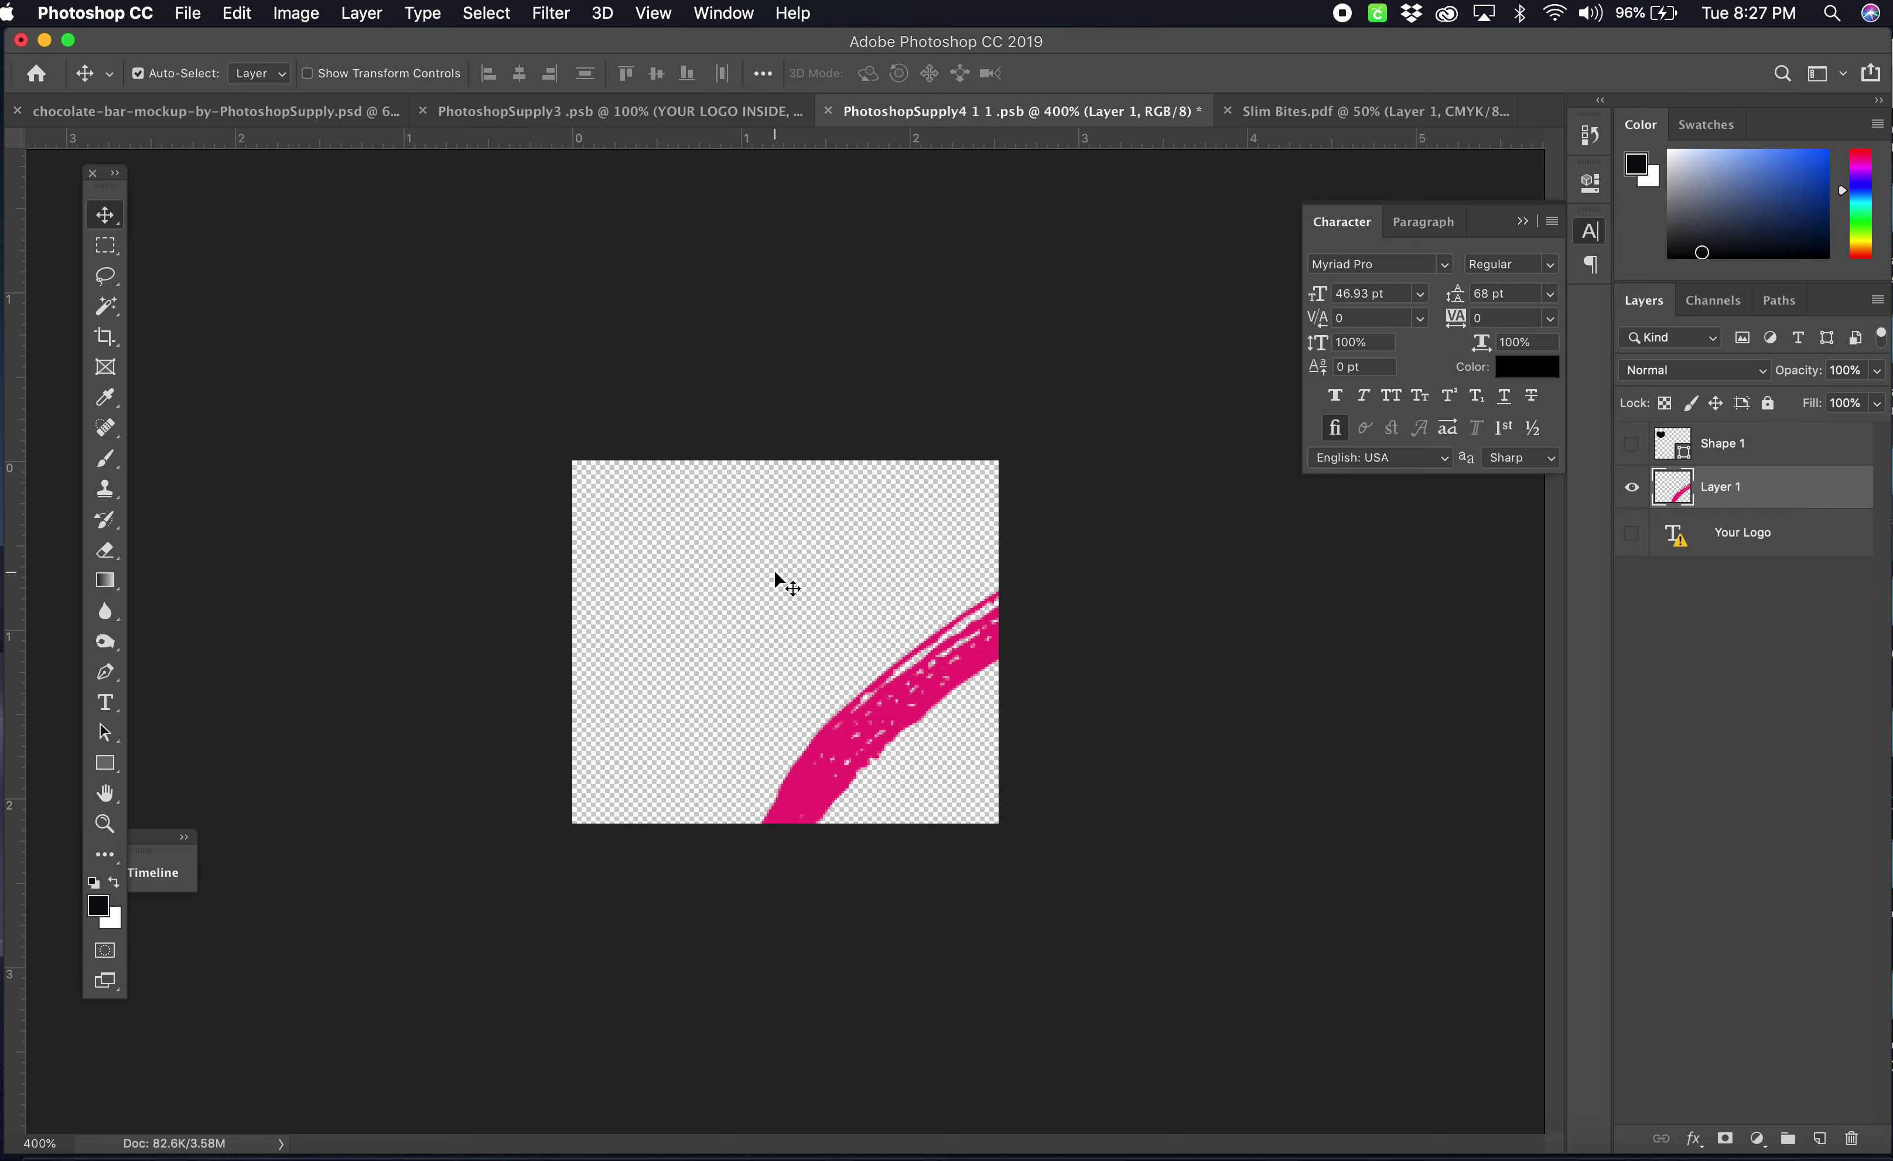
- Scale the pasted Slim Bites logo to 13.38% with Free Transform and center it on the small logo canvas
{"action": "key", "text": "super+minus"}
{"action": "key", "text": "super+minus"}
{"action": "key", "text": "super+minus"}
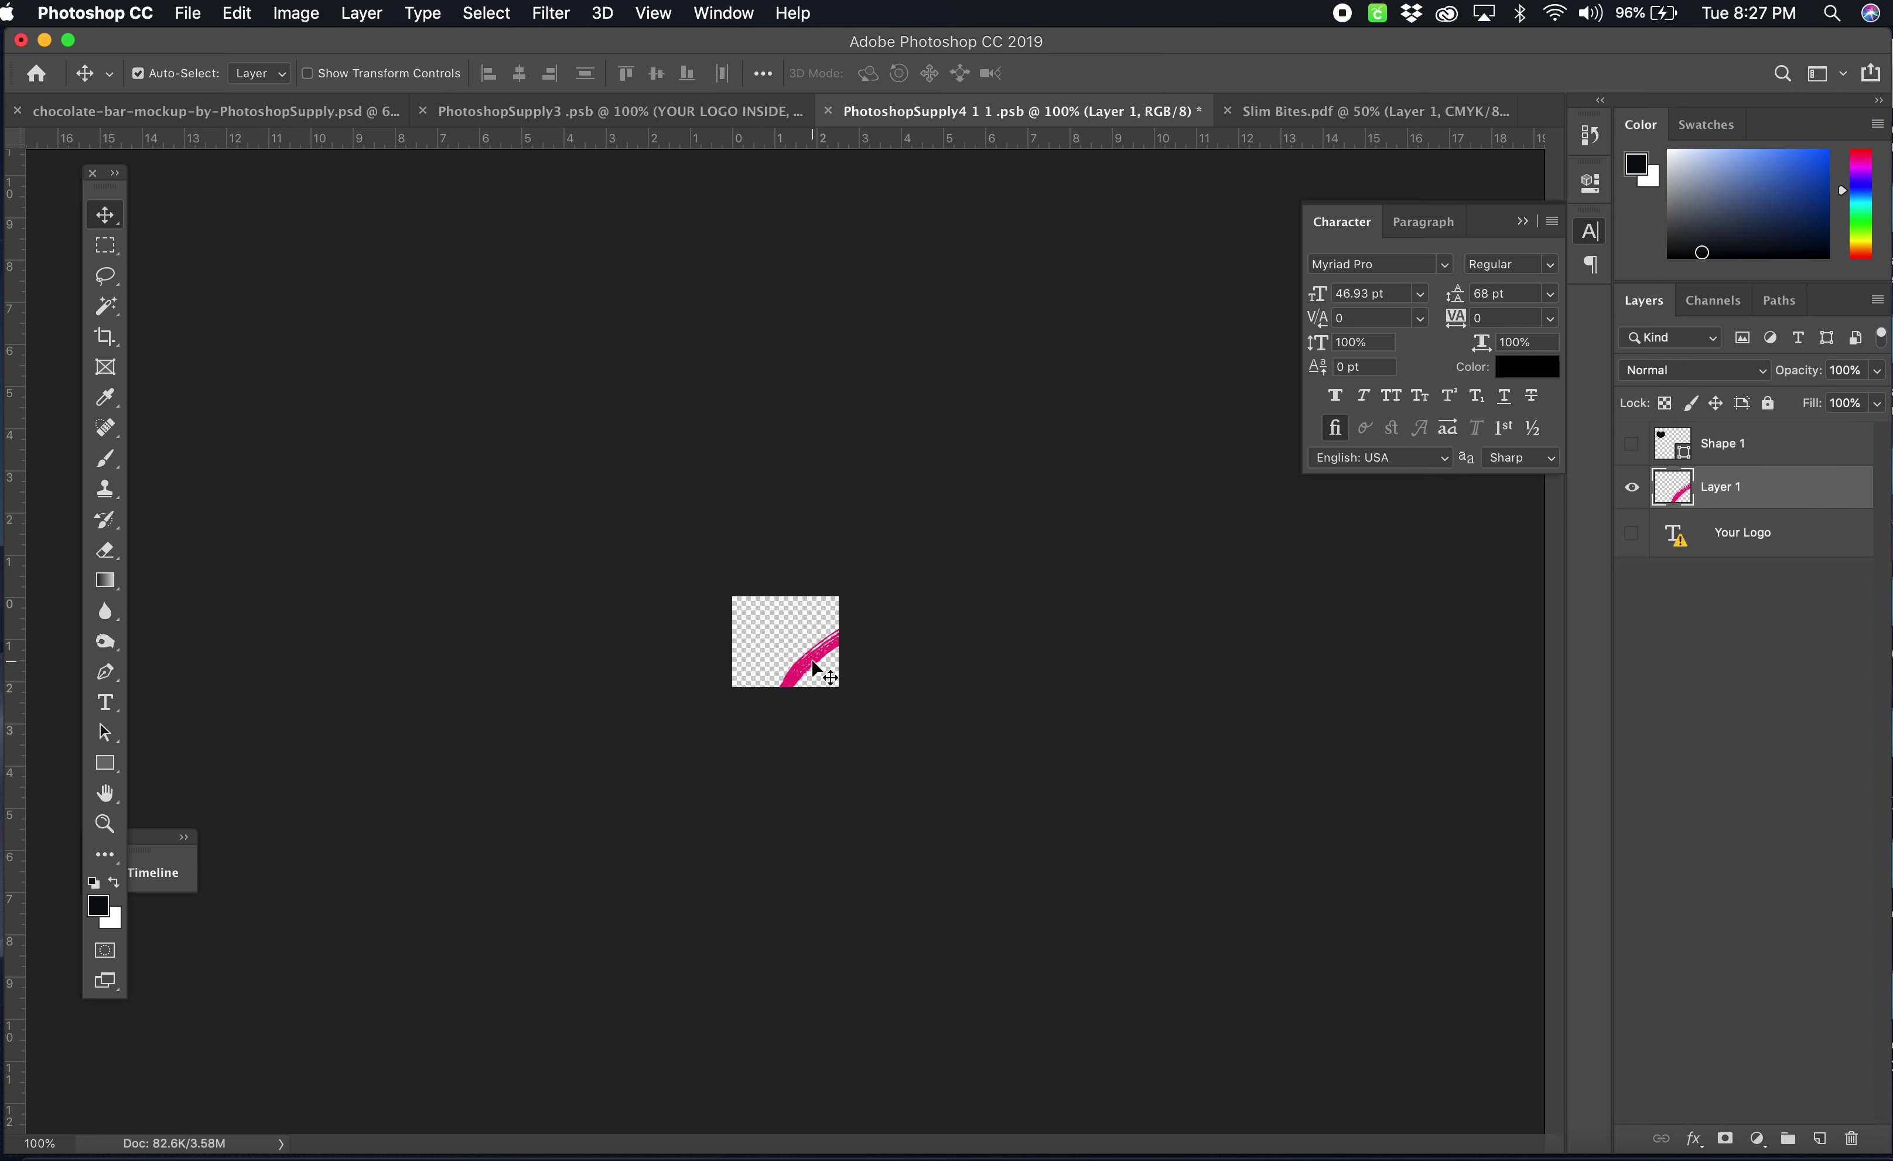
{"action": "key", "text": "super+t"}
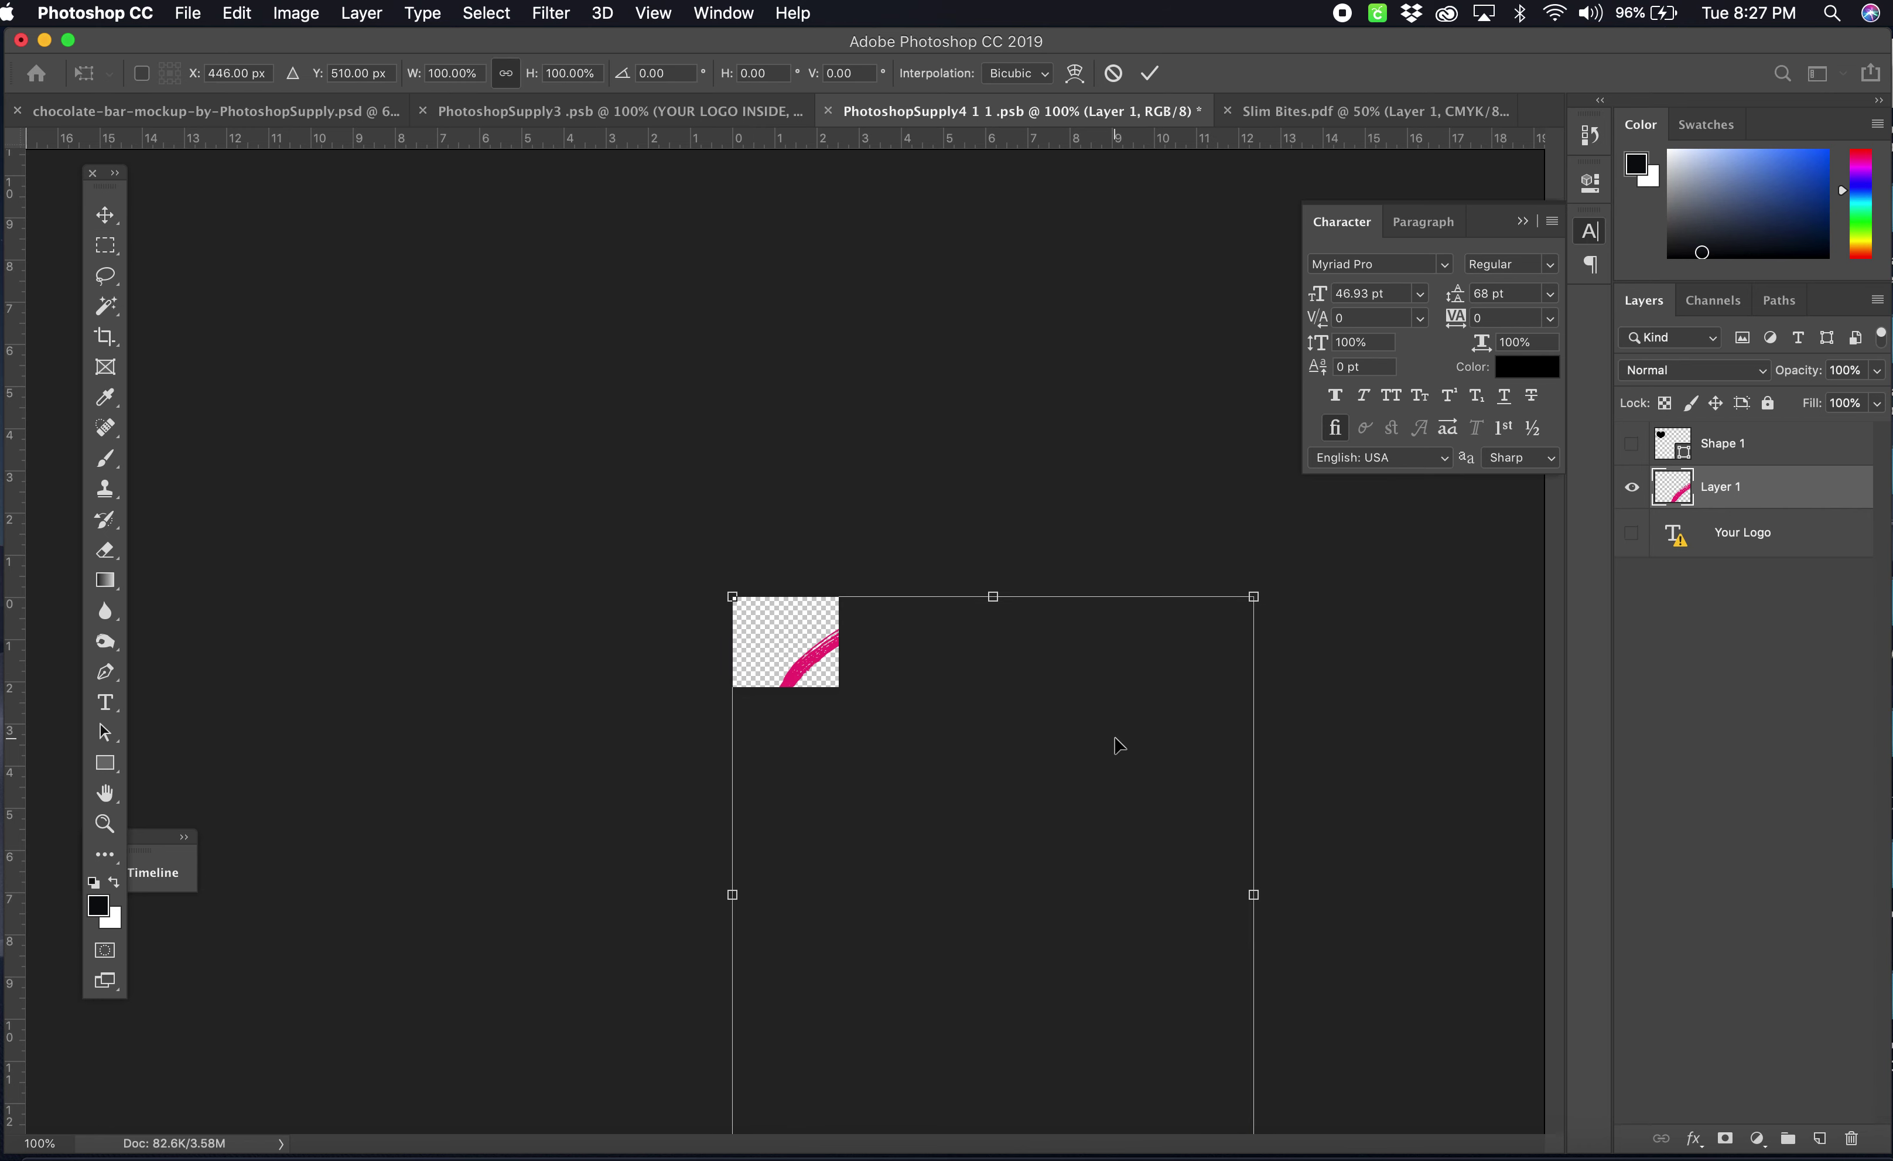
{"action": "left_click_drag", "start_coordinate": [1253, 597], "coordinate": [848, 883]}
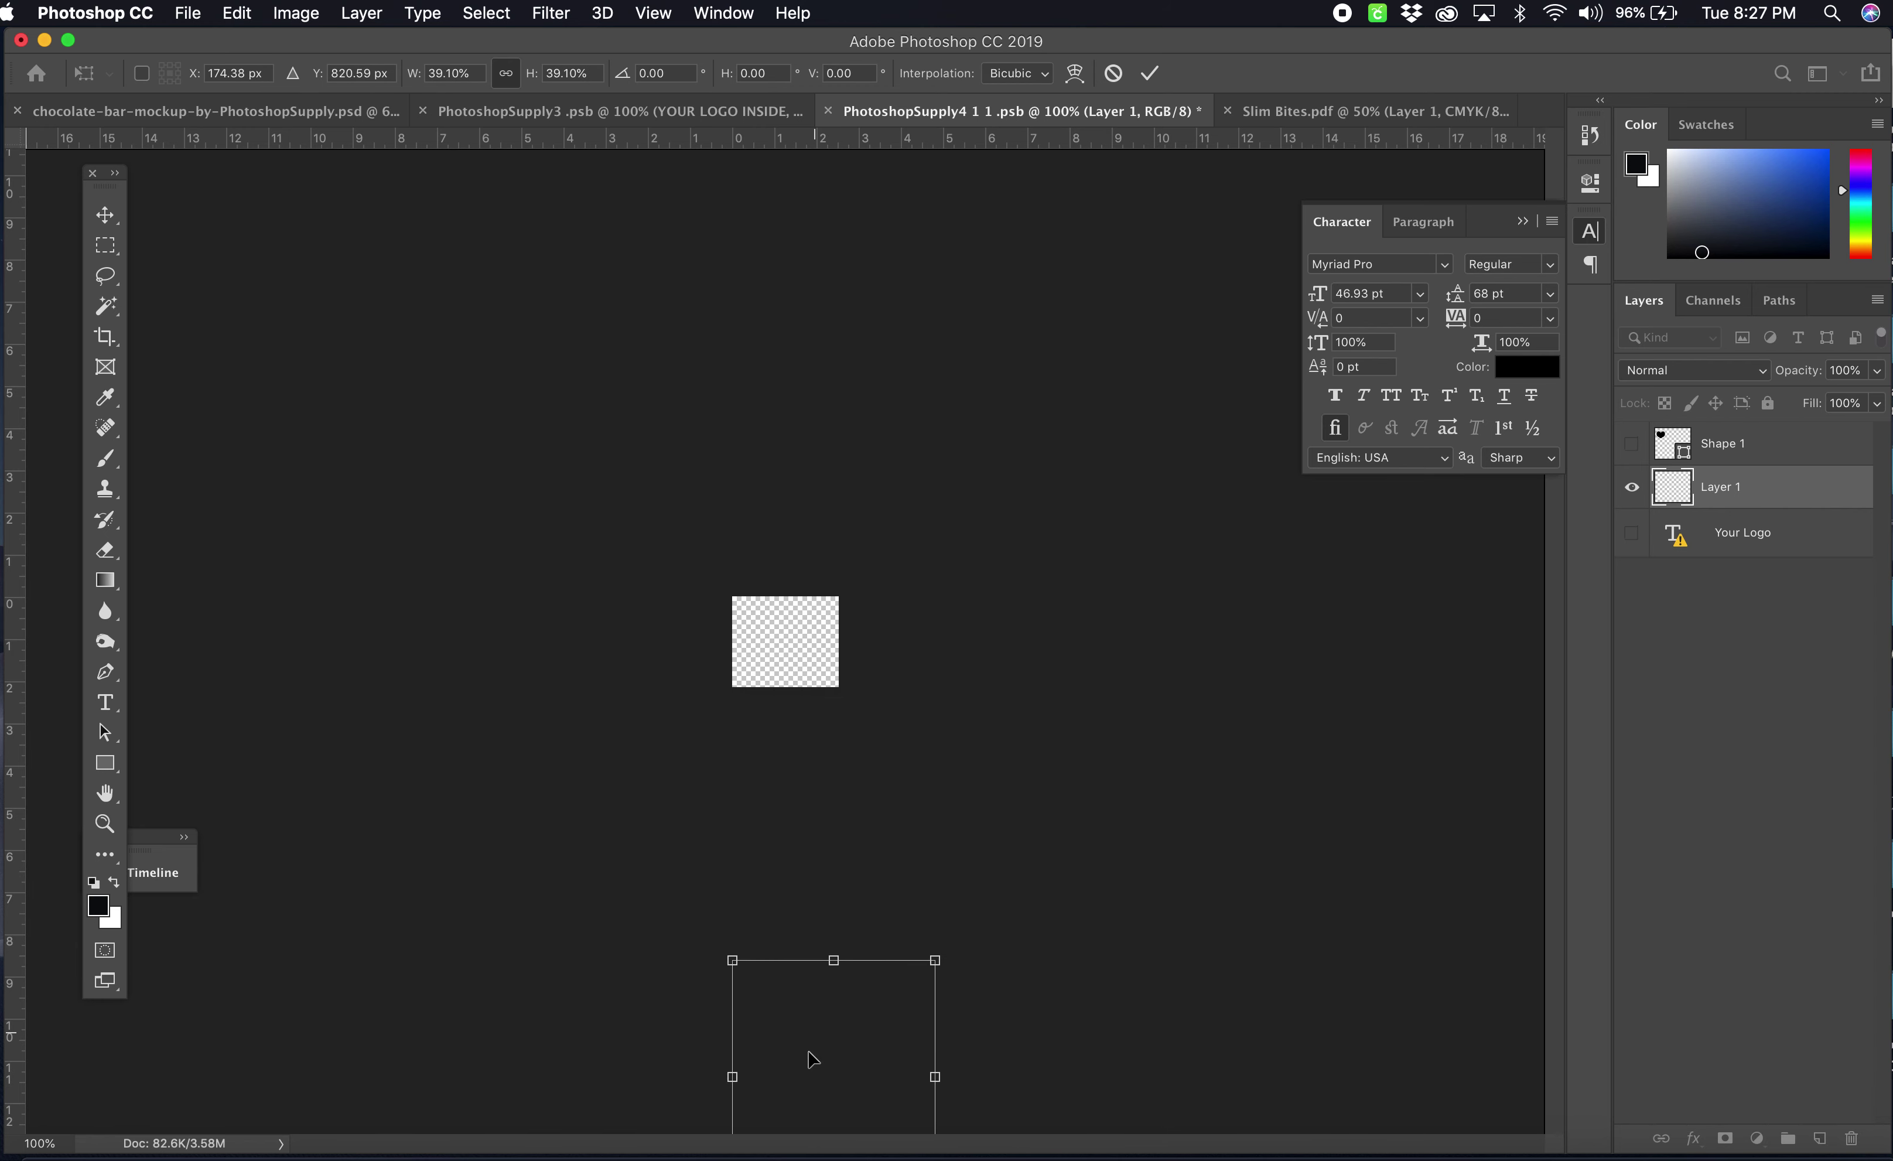
{"action": "left_click_drag", "start_coordinate": [812, 1058], "coordinate": [801, 690]}
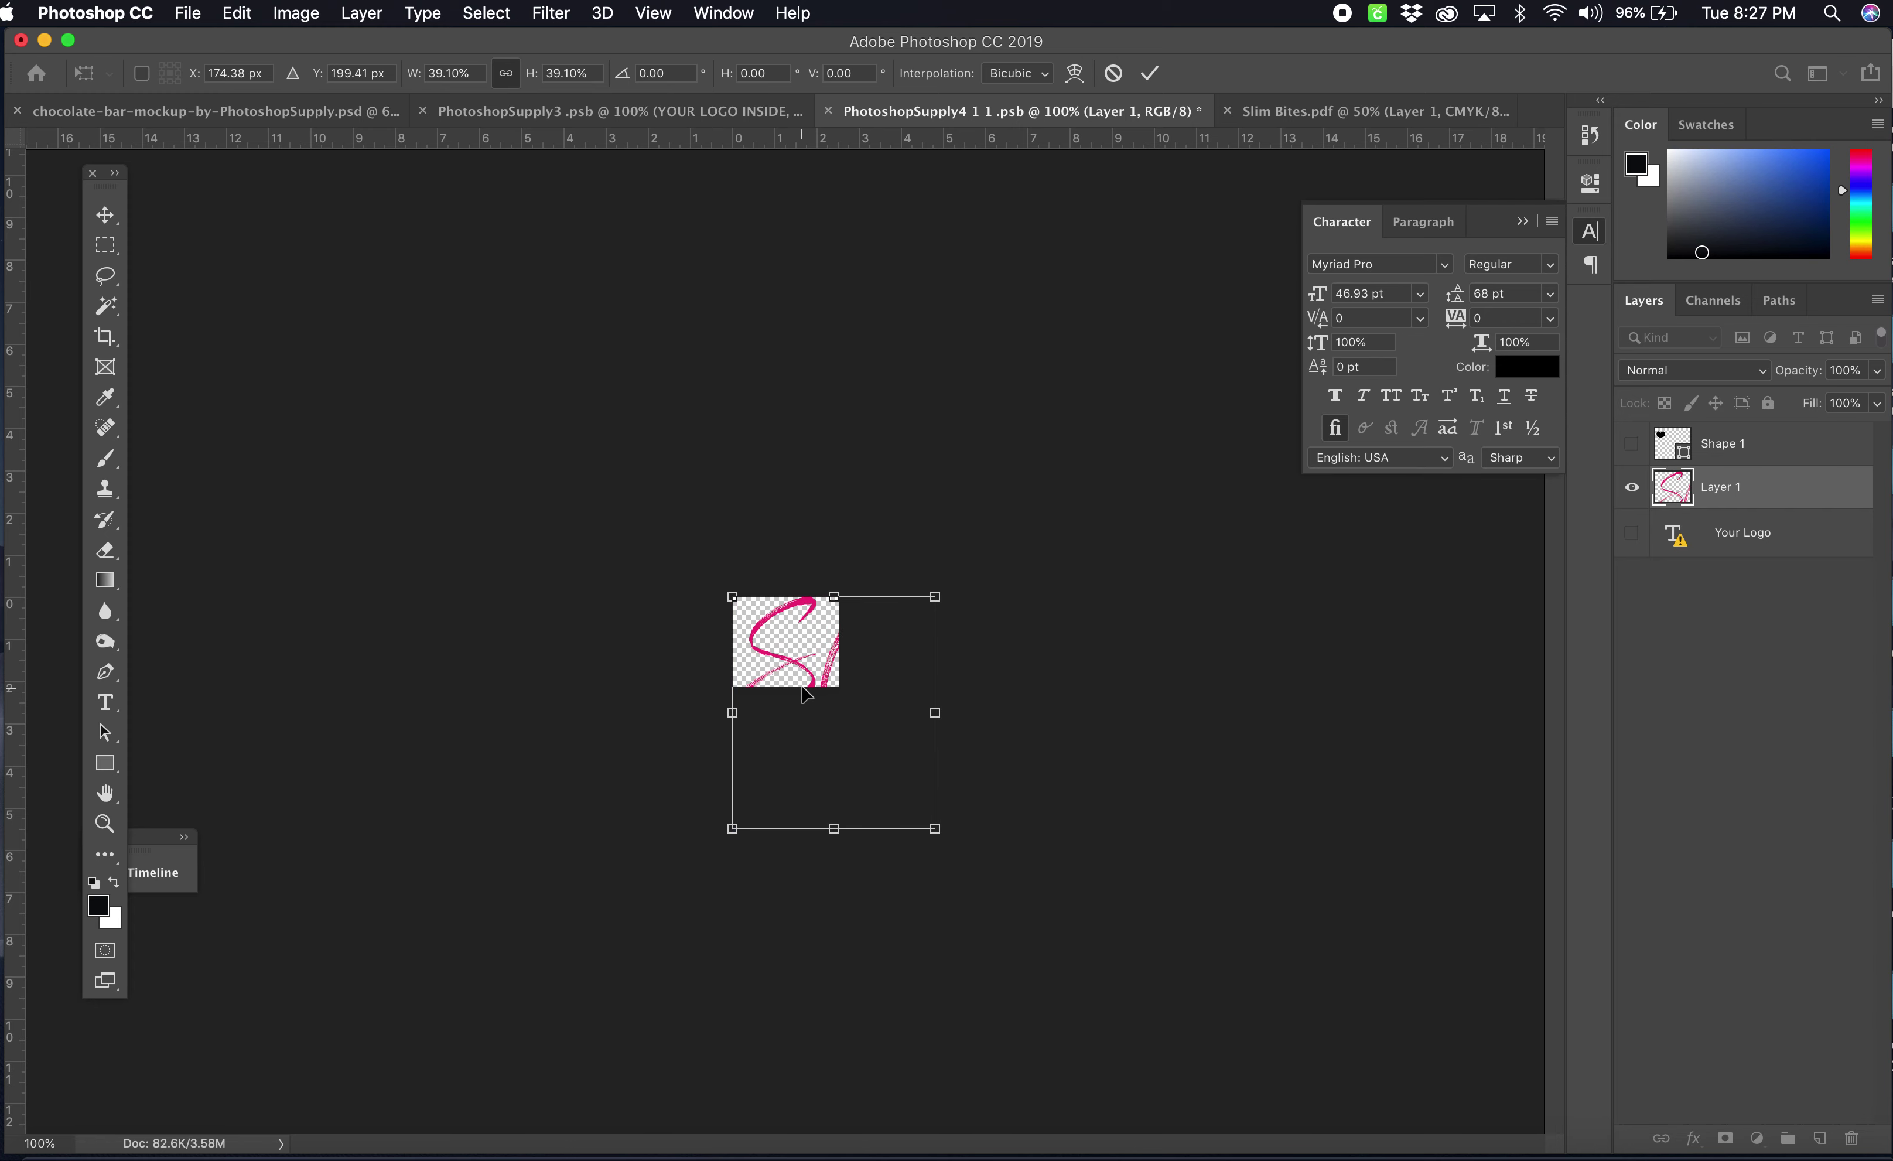
{"action": "left_click_drag", "start_coordinate": [936, 829], "coordinate": [792, 661]}
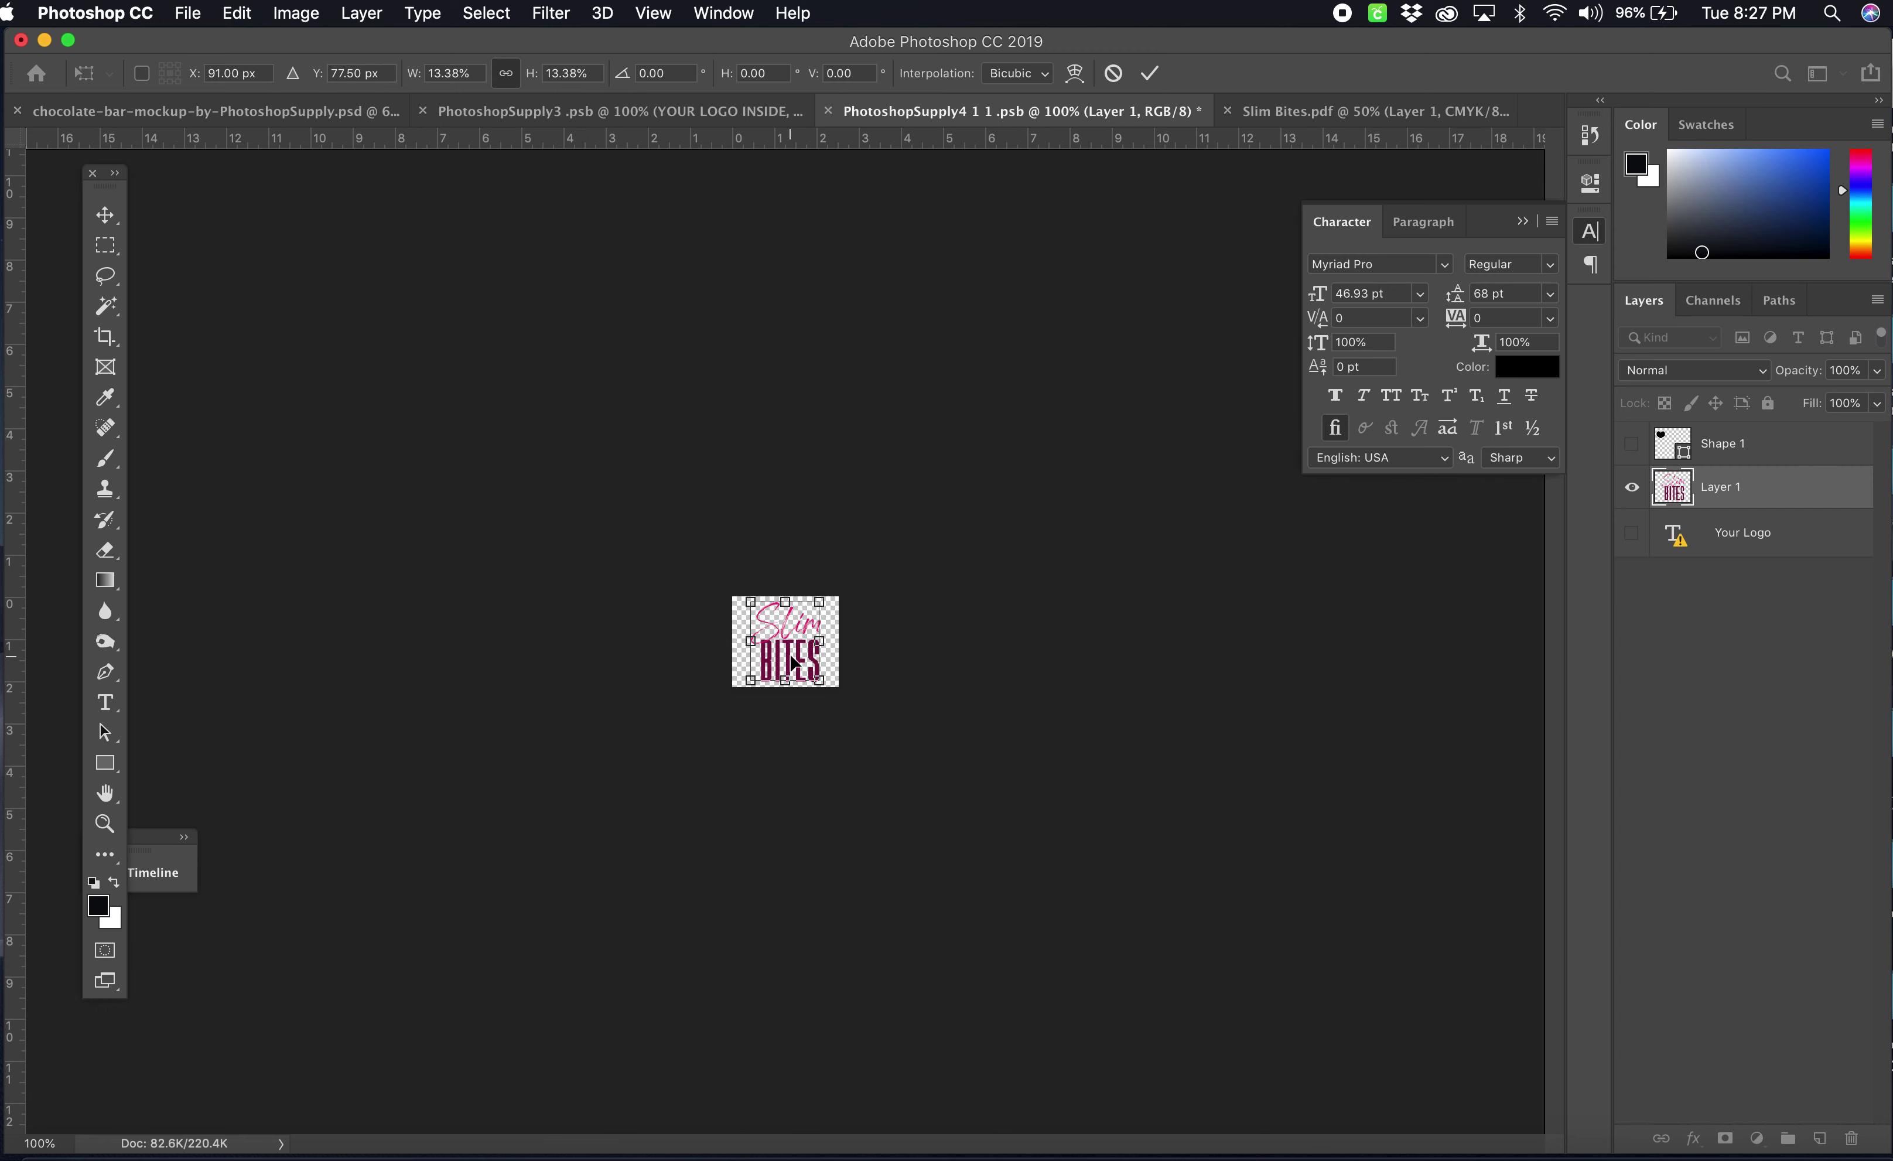
{"action": "key", "text": "super+equal"}
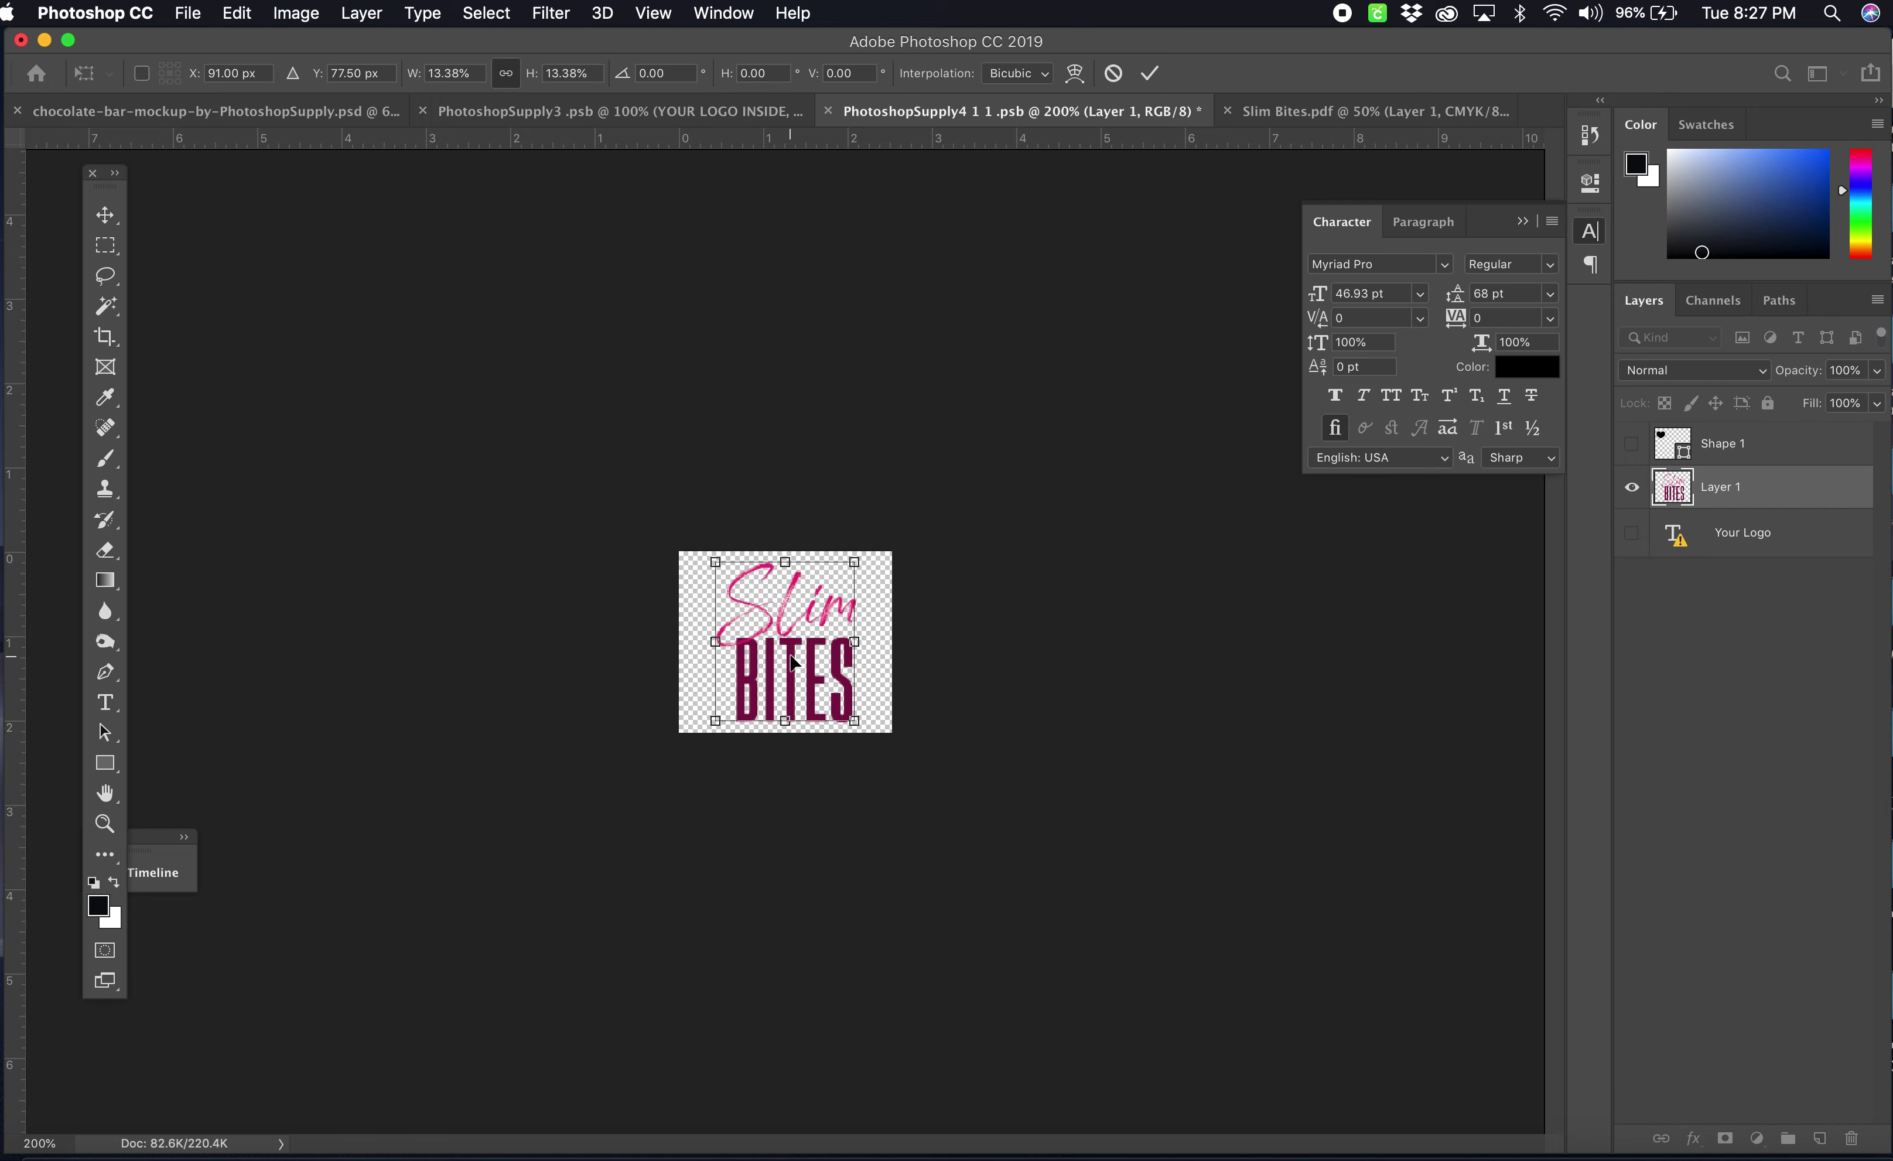
{"action": "key", "text": "super+0"}
{"action": "mouse_move", "coordinate": [822, 657]}
{"action": "left_mouse_down"}
{"action": "mouse_move", "coordinate": [758, 652]}
{"action": "mouse_move", "coordinate": [719, 576]}
{"action": "mouse_move", "coordinate": [645, 590]}
{"action": "mouse_move", "coordinate": [703, 680]}
{"action": "mouse_move", "coordinate": [818, 659]}
{"action": "left_mouse_up"}
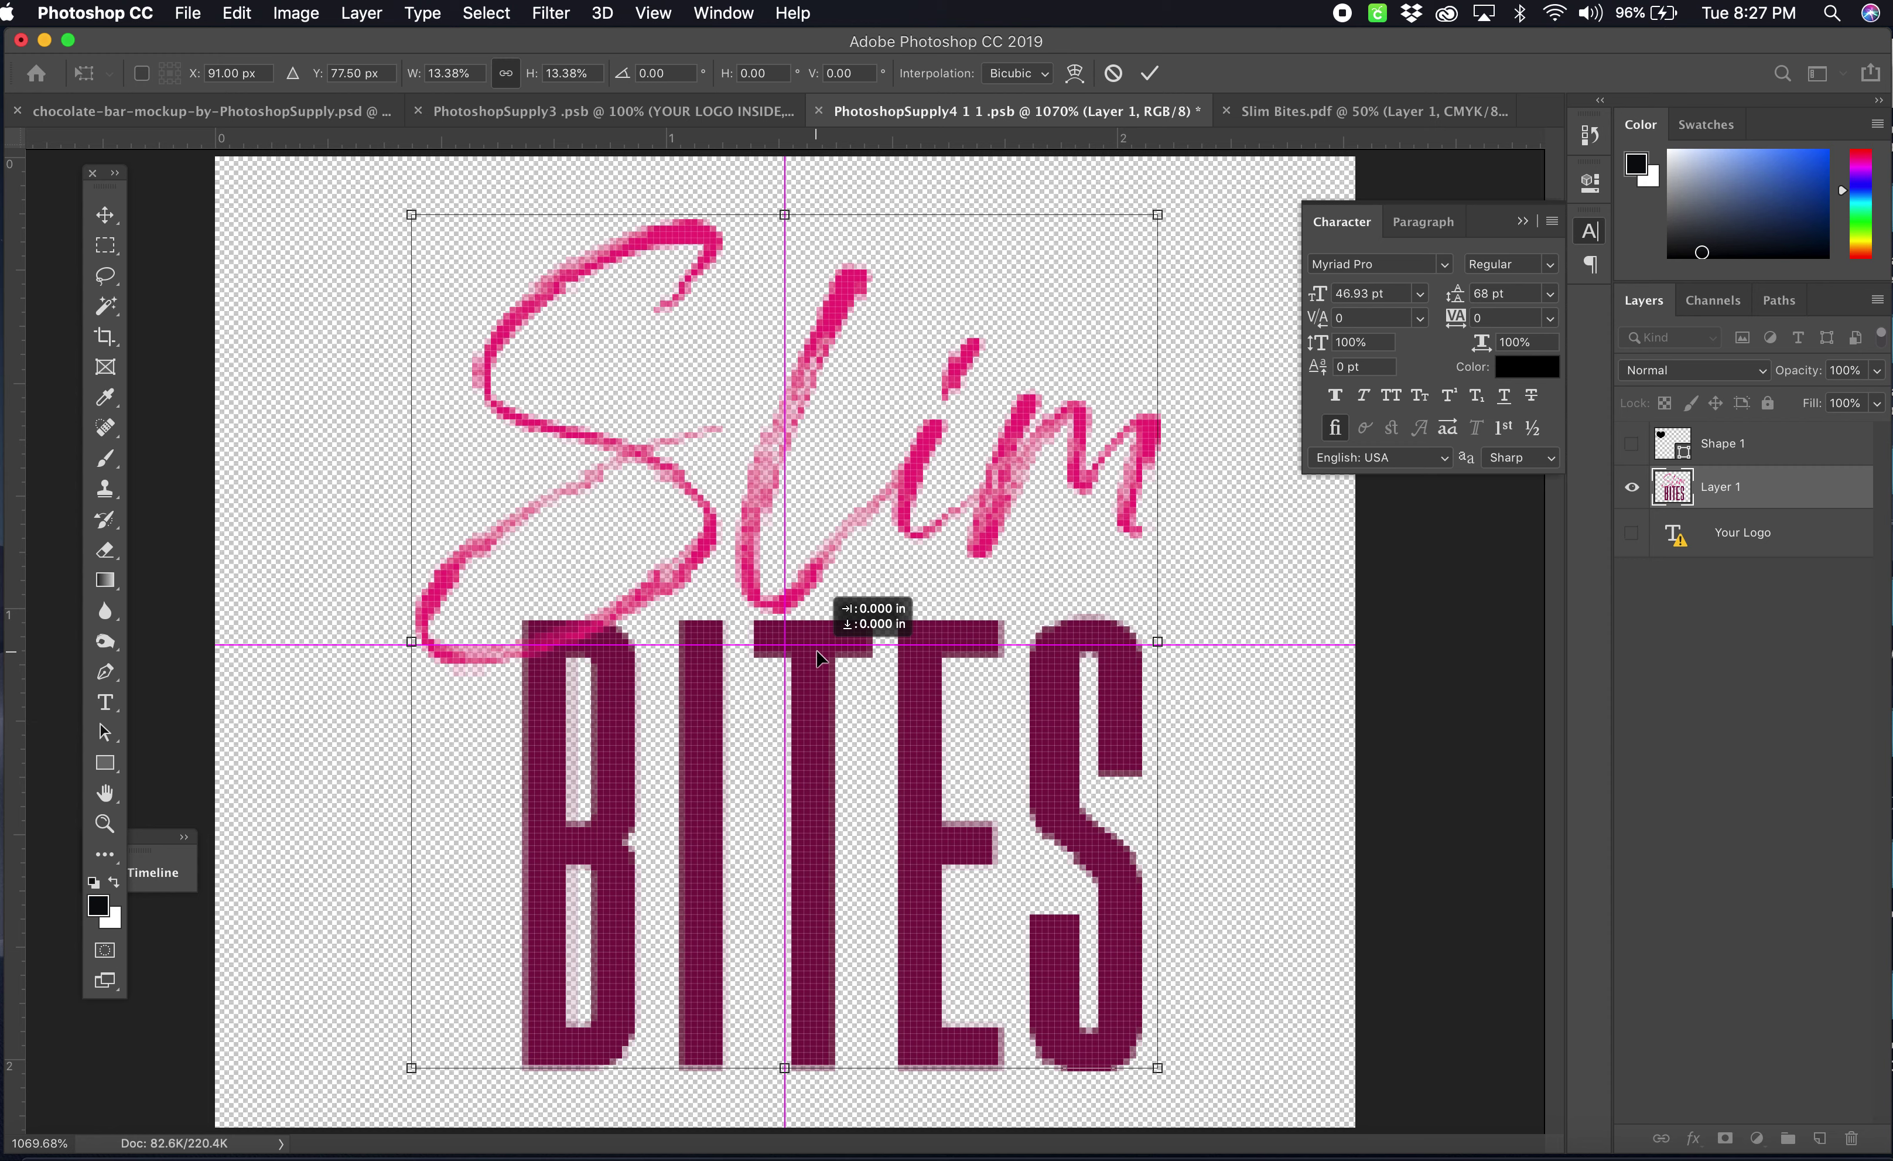
{"action": "left_click_drag", "start_coordinate": [817, 657], "coordinate": [816, 657]}
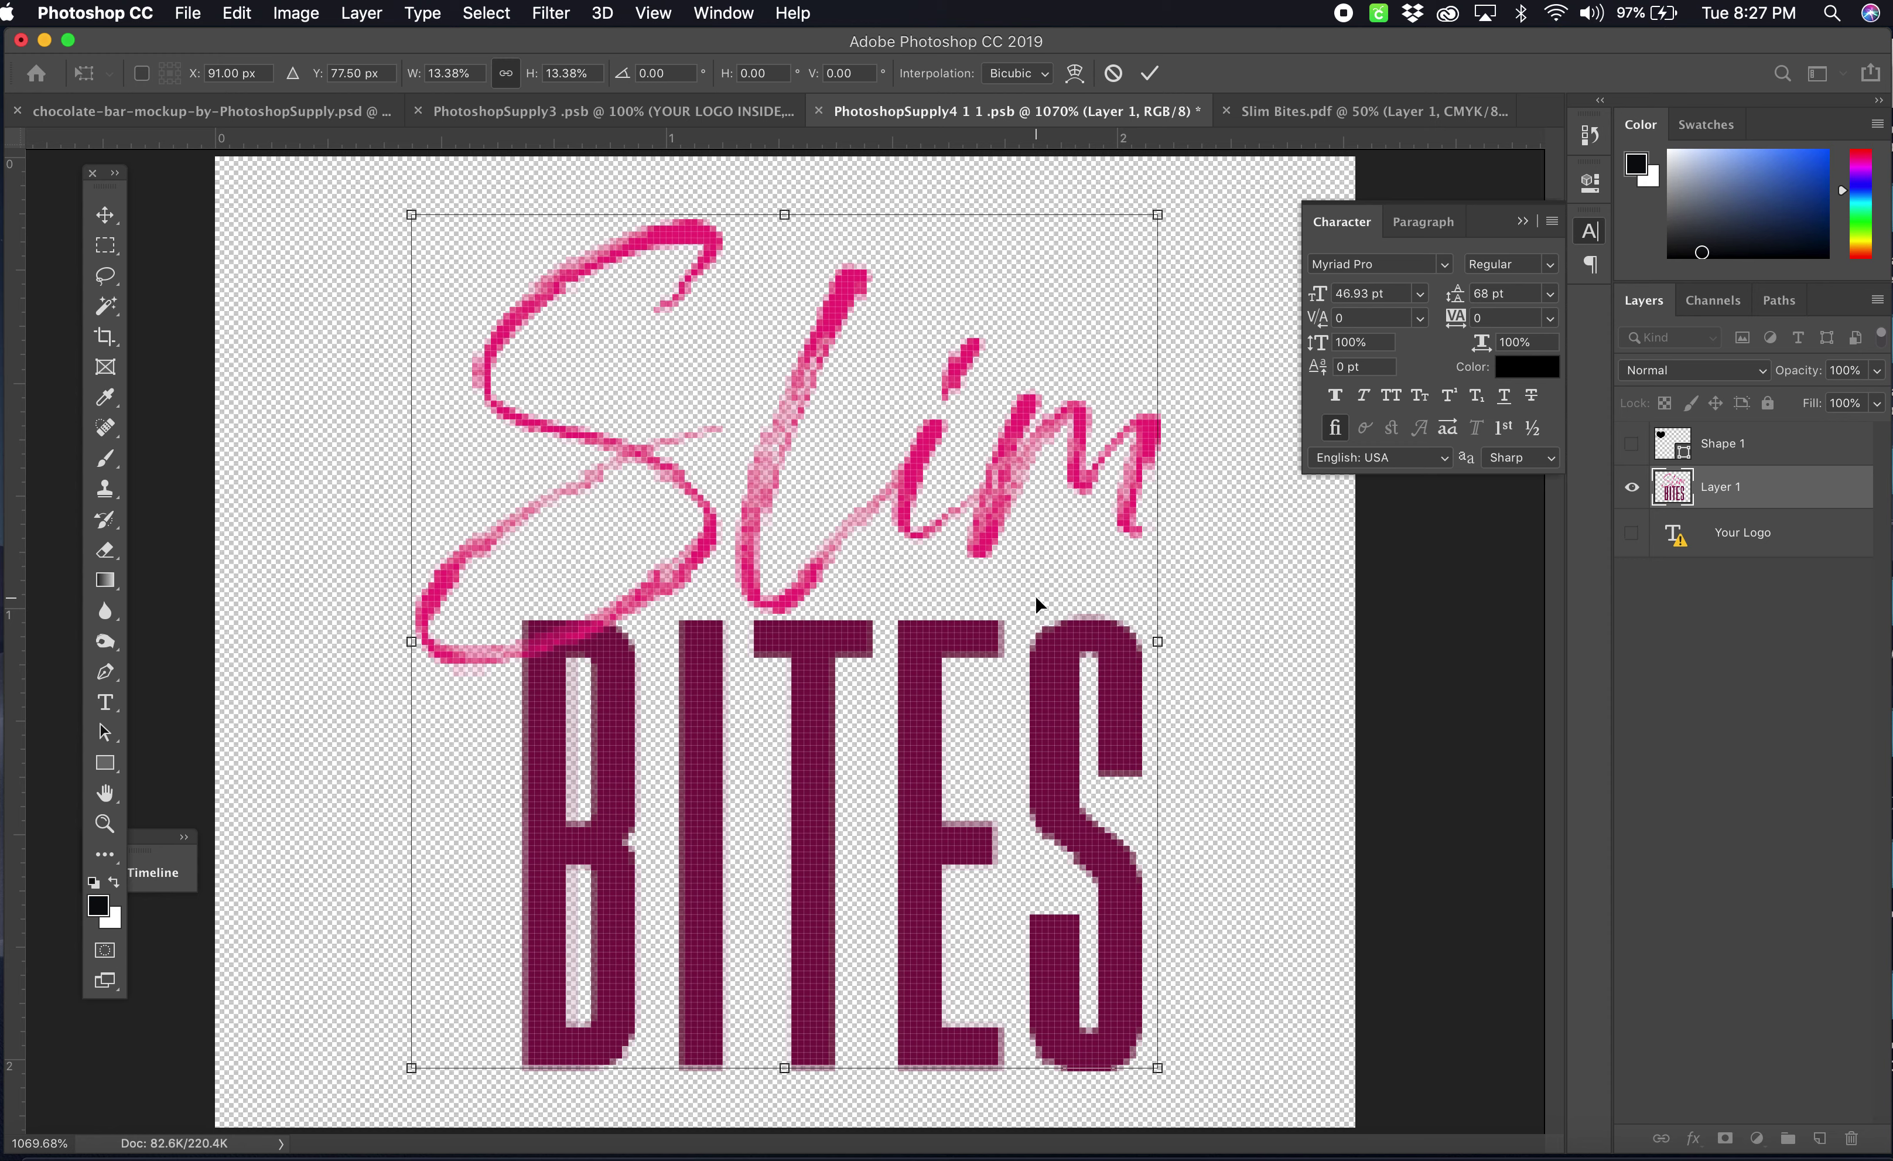
{"action": "key", "text": "Return"}
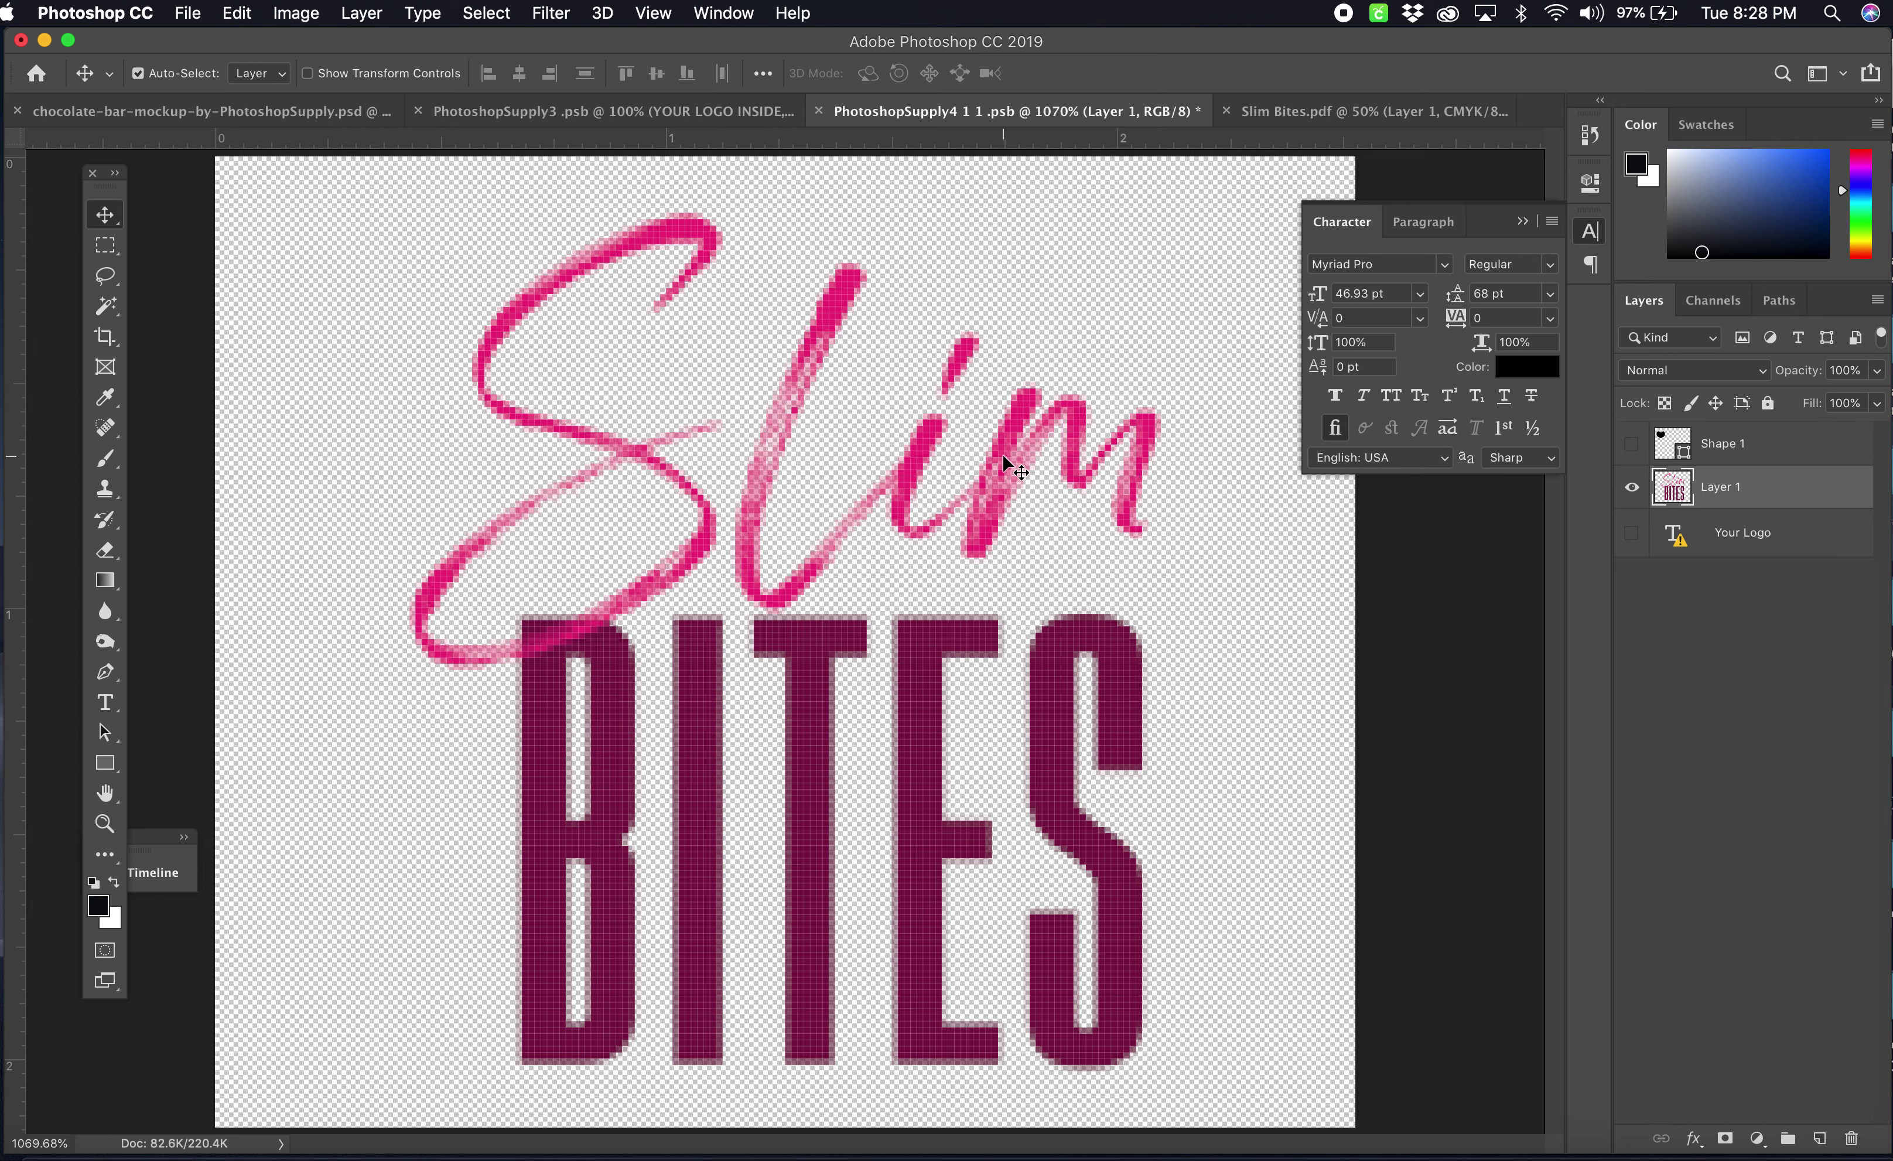
- Nudge the Slim Bites logo three pixels to the left on its canvas
{"action": "key", "text": "super+minus"}
{"action": "key", "text": "super+minus"}
{"action": "key", "text": "super+minus"}
{"action": "key", "text": "super+minus"}
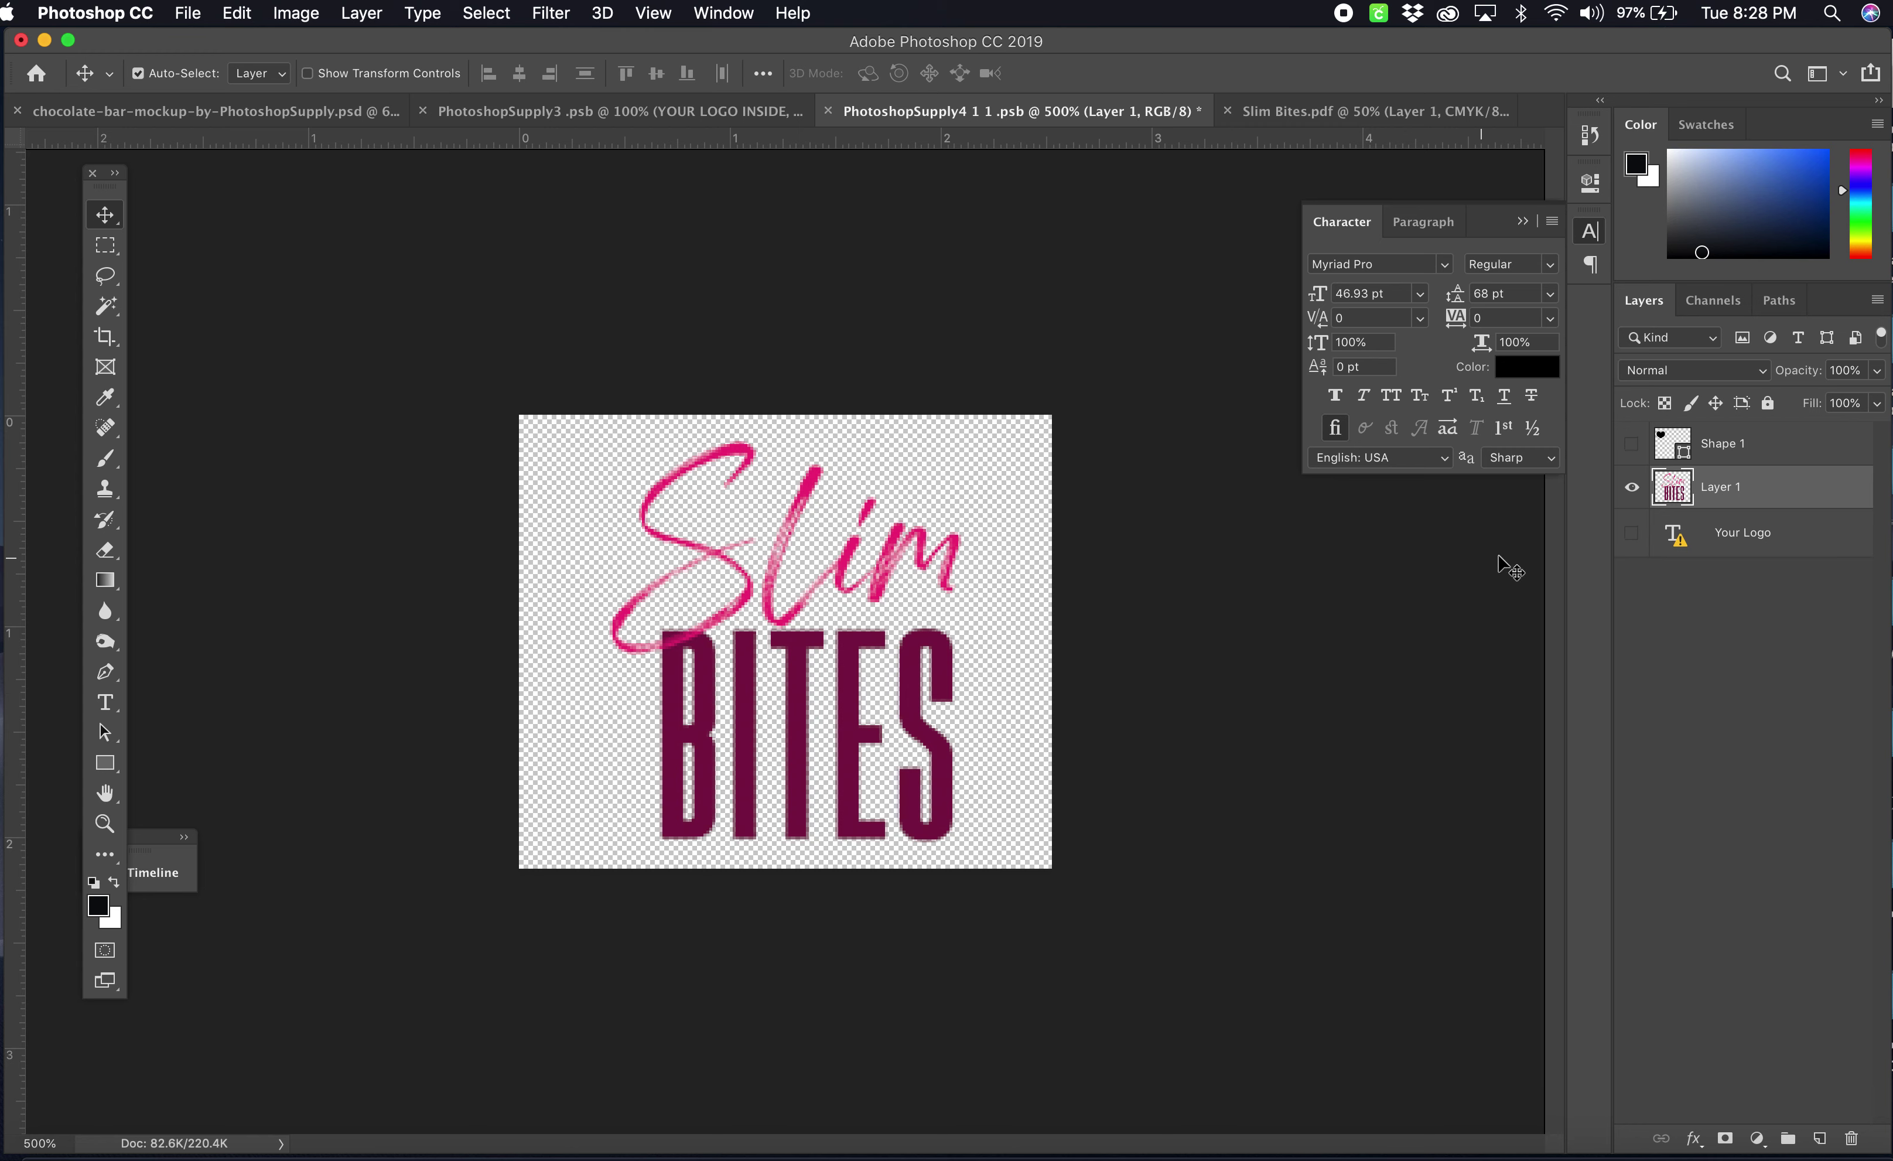
{"action": "key", "text": "Left"}
{"action": "key", "text": "Left"}
{"action": "key", "text": "Left"}
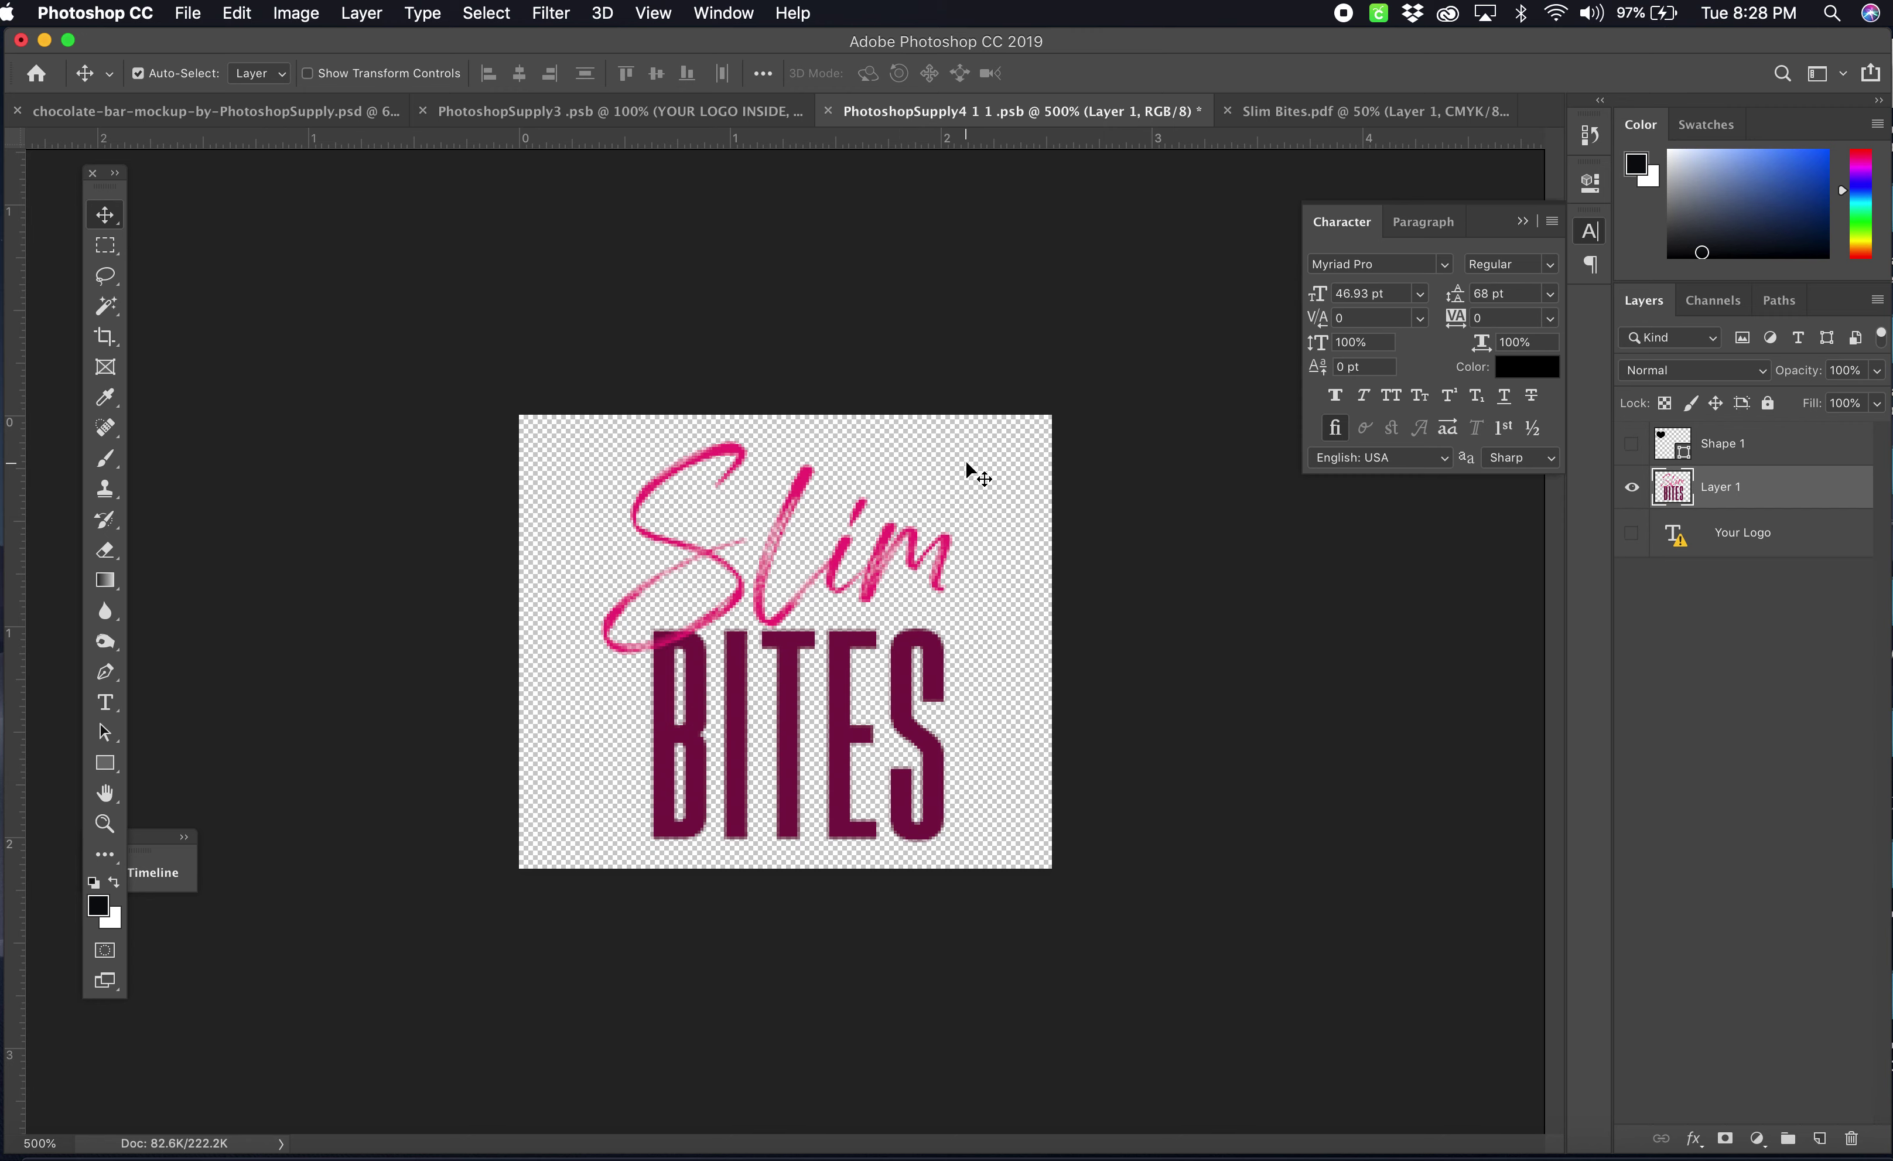
- Save and close the nested logo document PhotoshopSupply4 1 1.psb
{"action": "left_click", "coordinate": [190, 13]}
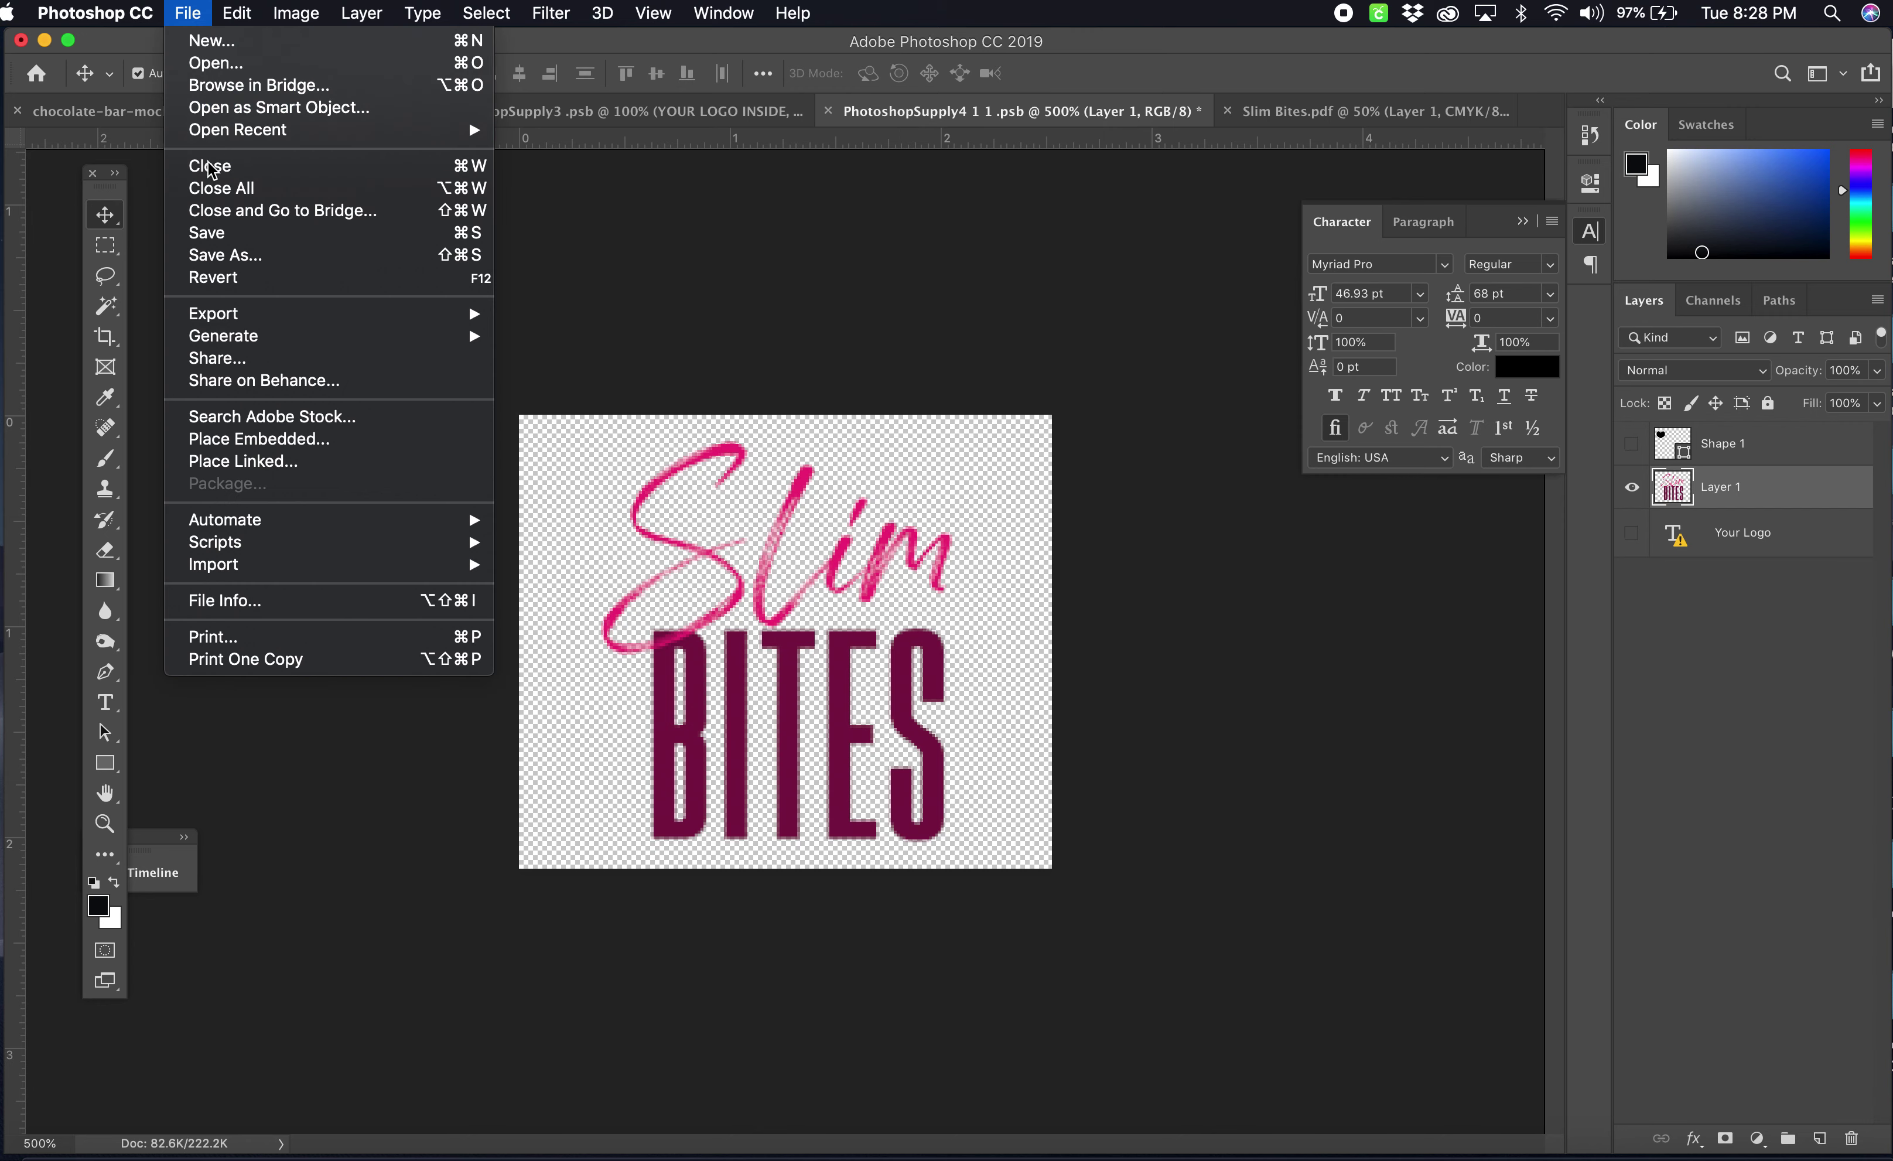
{"action": "left_click", "coordinate": [209, 240]}
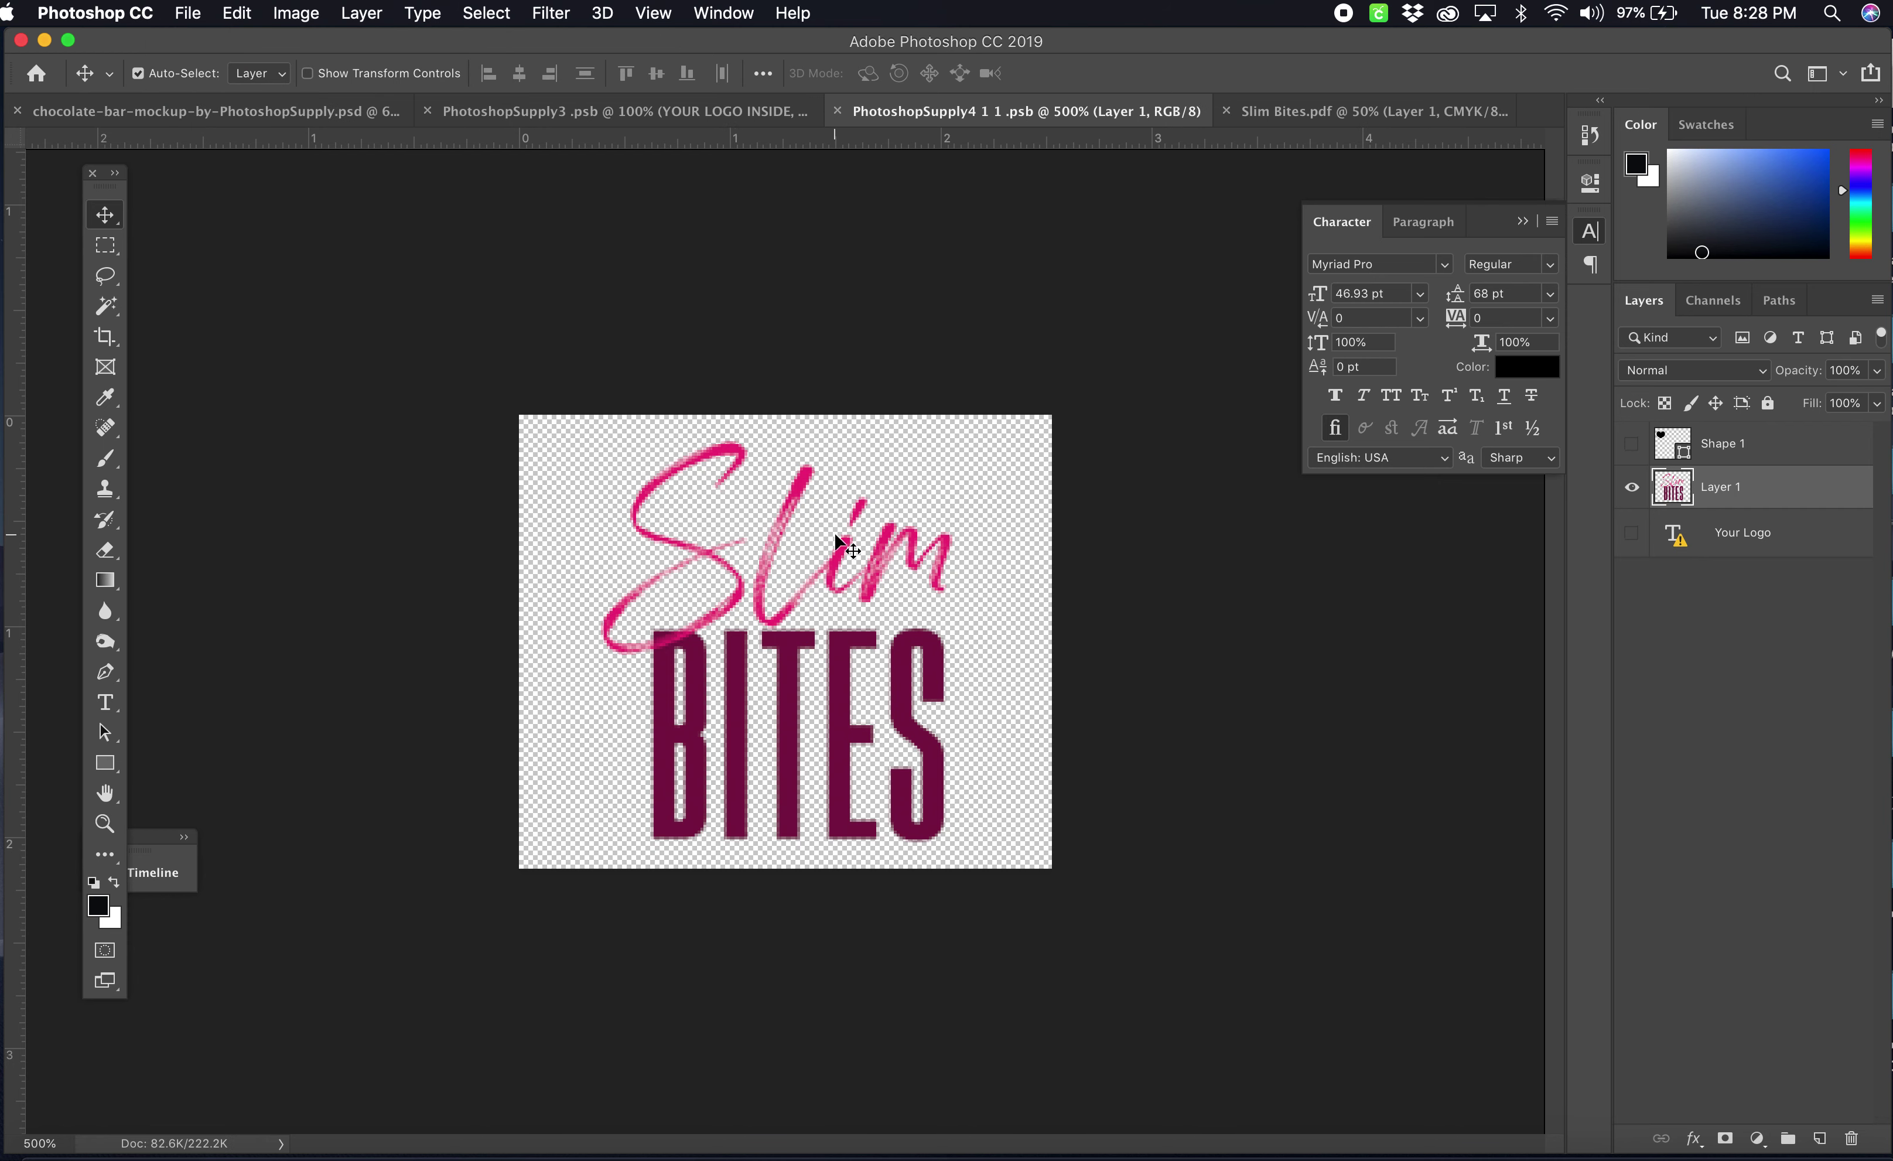
{"action": "left_click", "coordinate": [838, 111]}
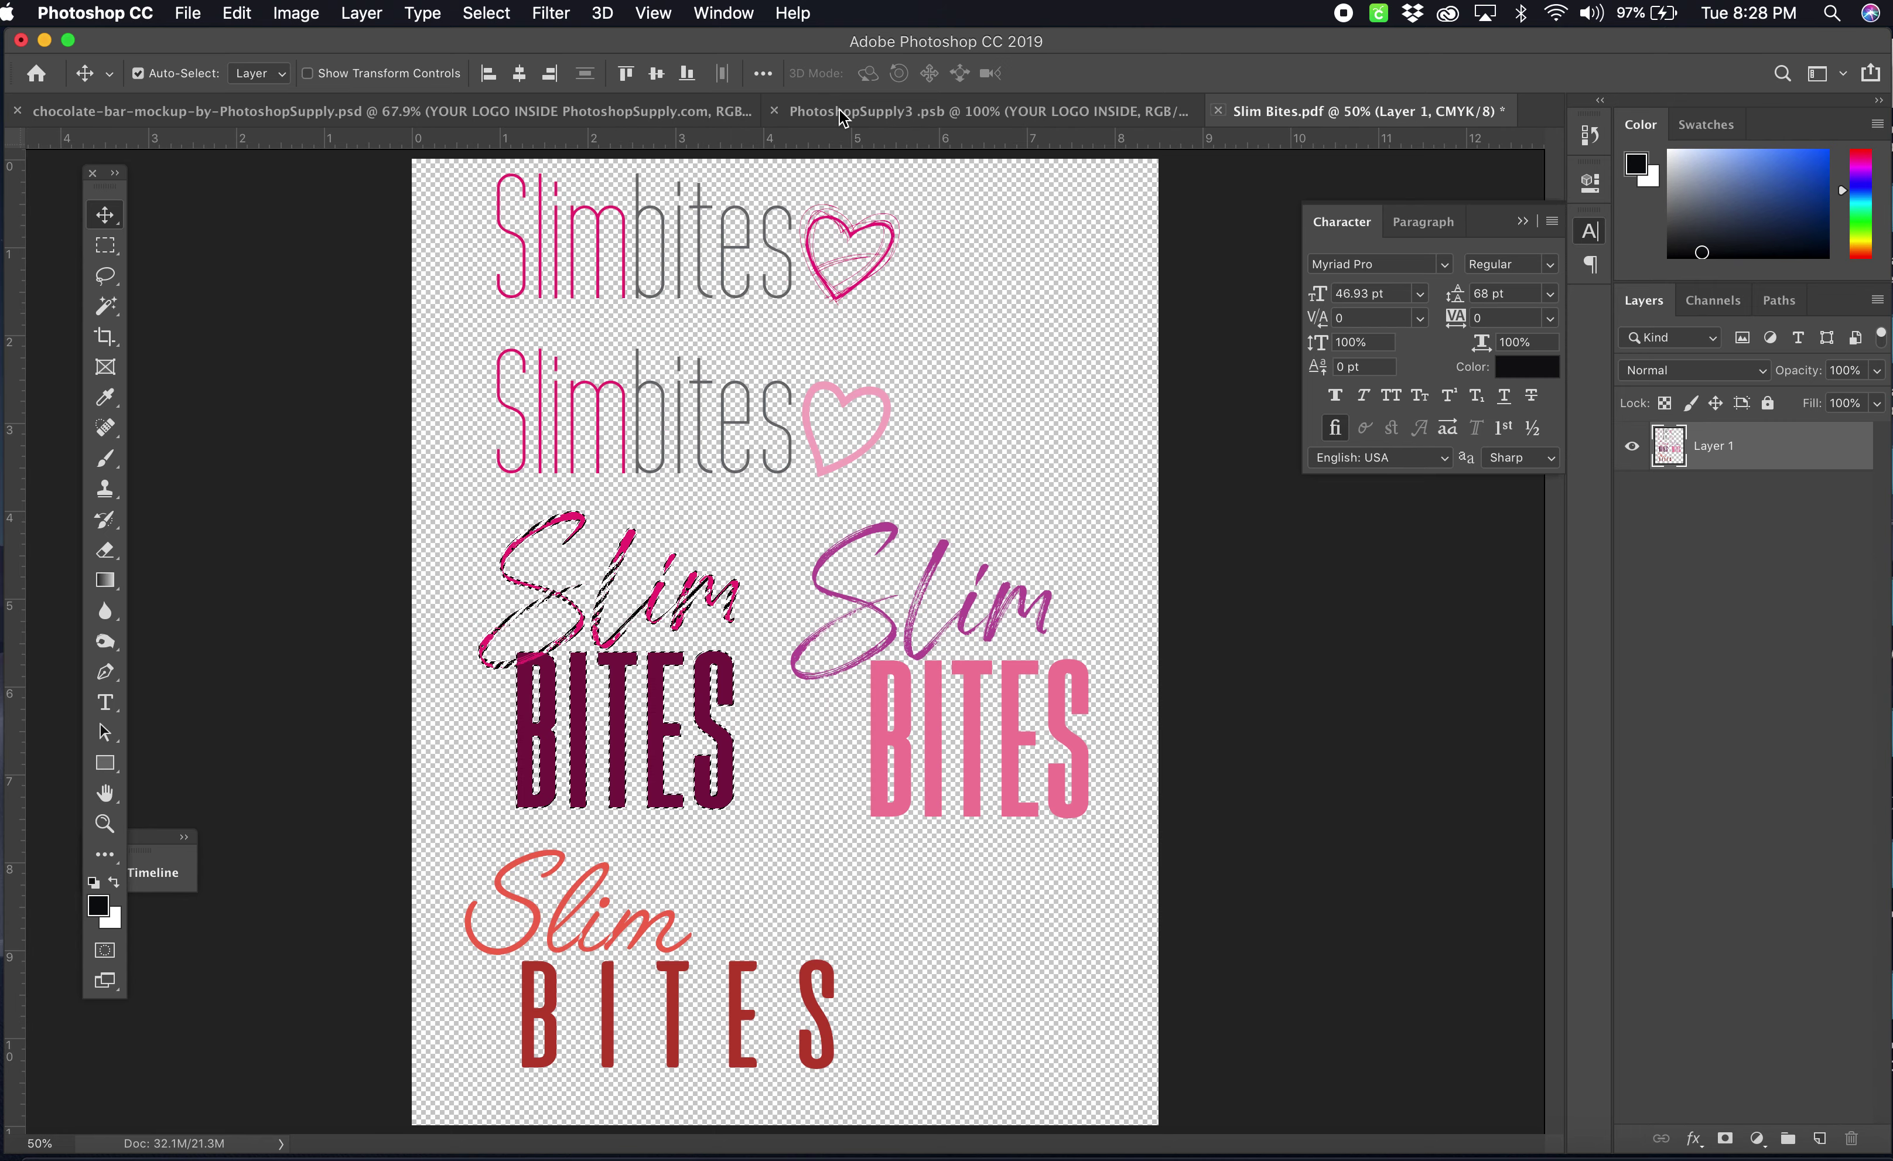
- Save and close the repeated-logo document PhotoshopSupply3.psb, then return to the chocolate-bar-mockup-by-PhotoshopSupply.psd mockup
{"action": "left_click", "coordinate": [1006, 111]}
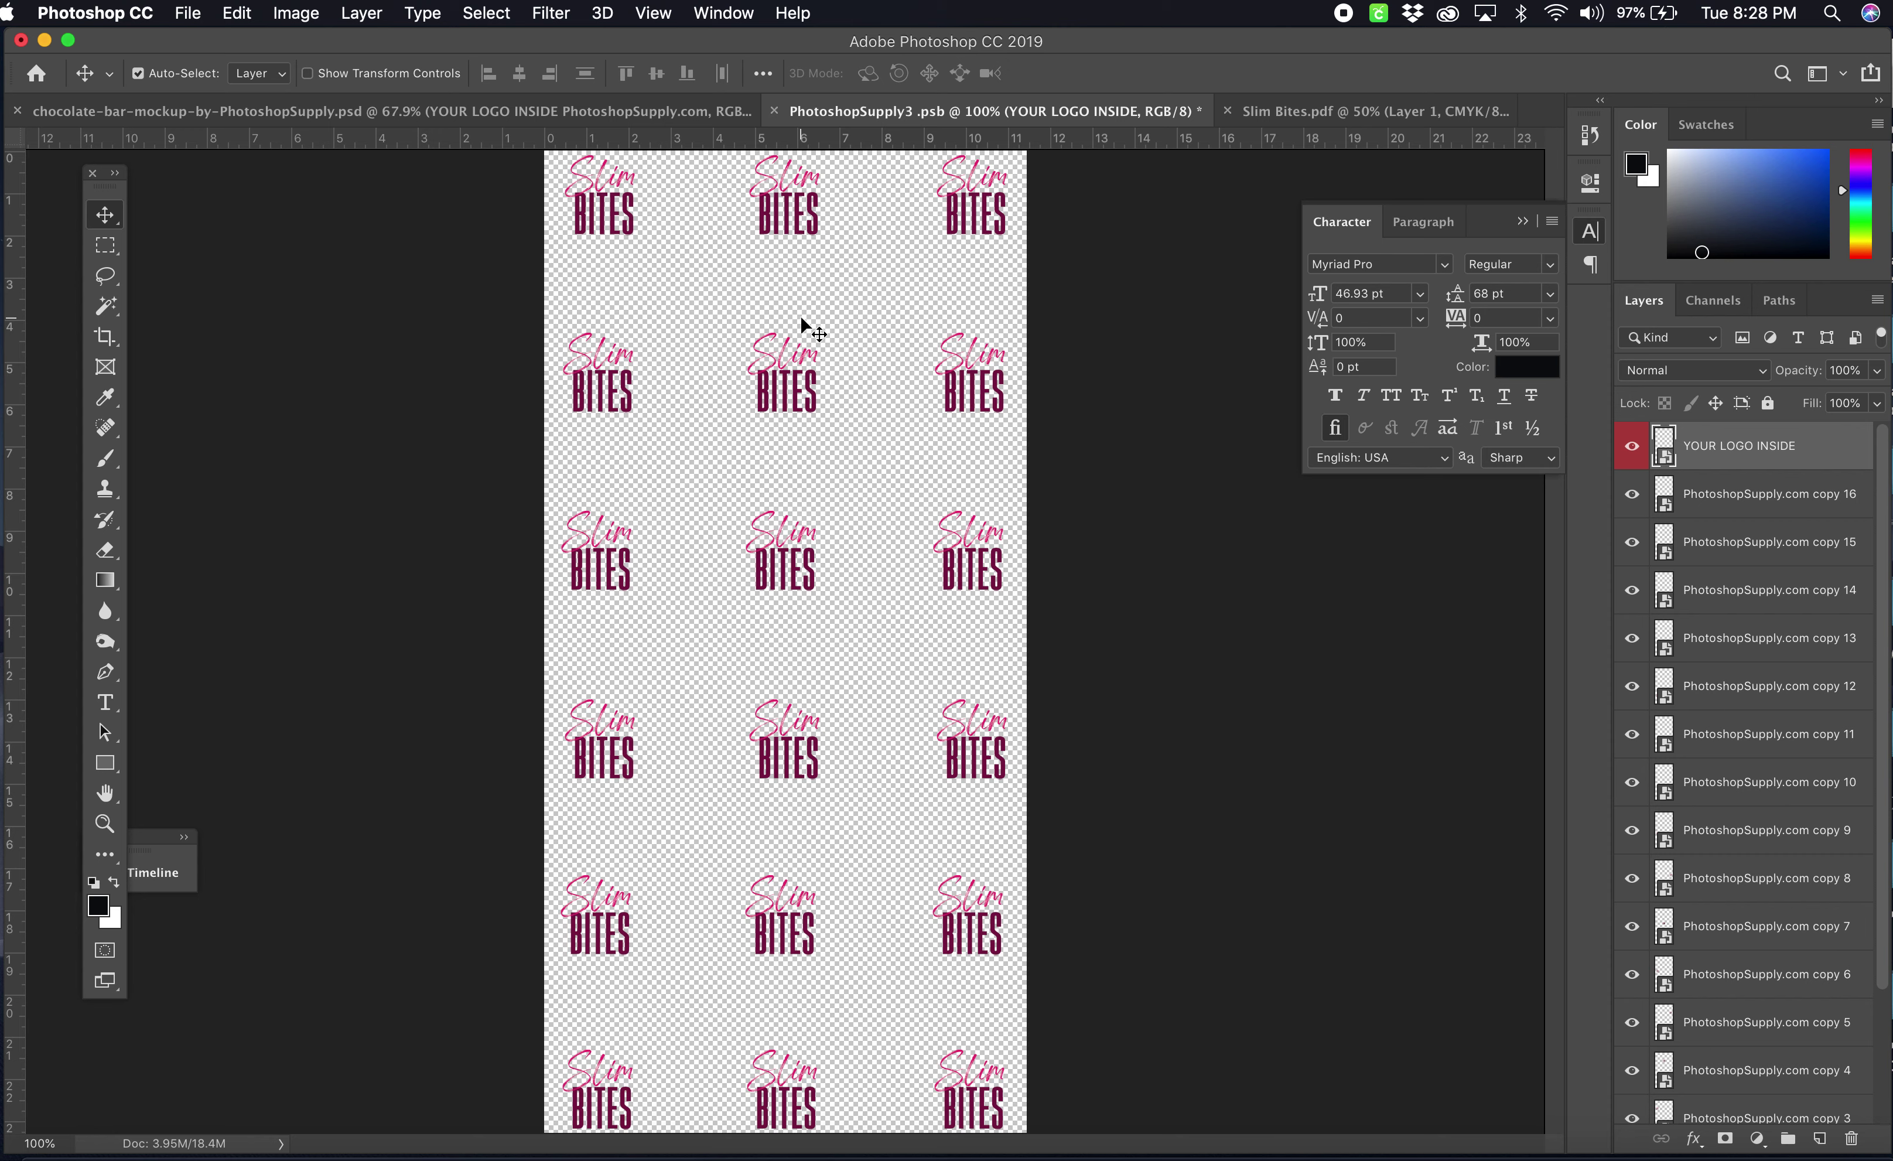
{"action": "left_click", "coordinate": [188, 14]}
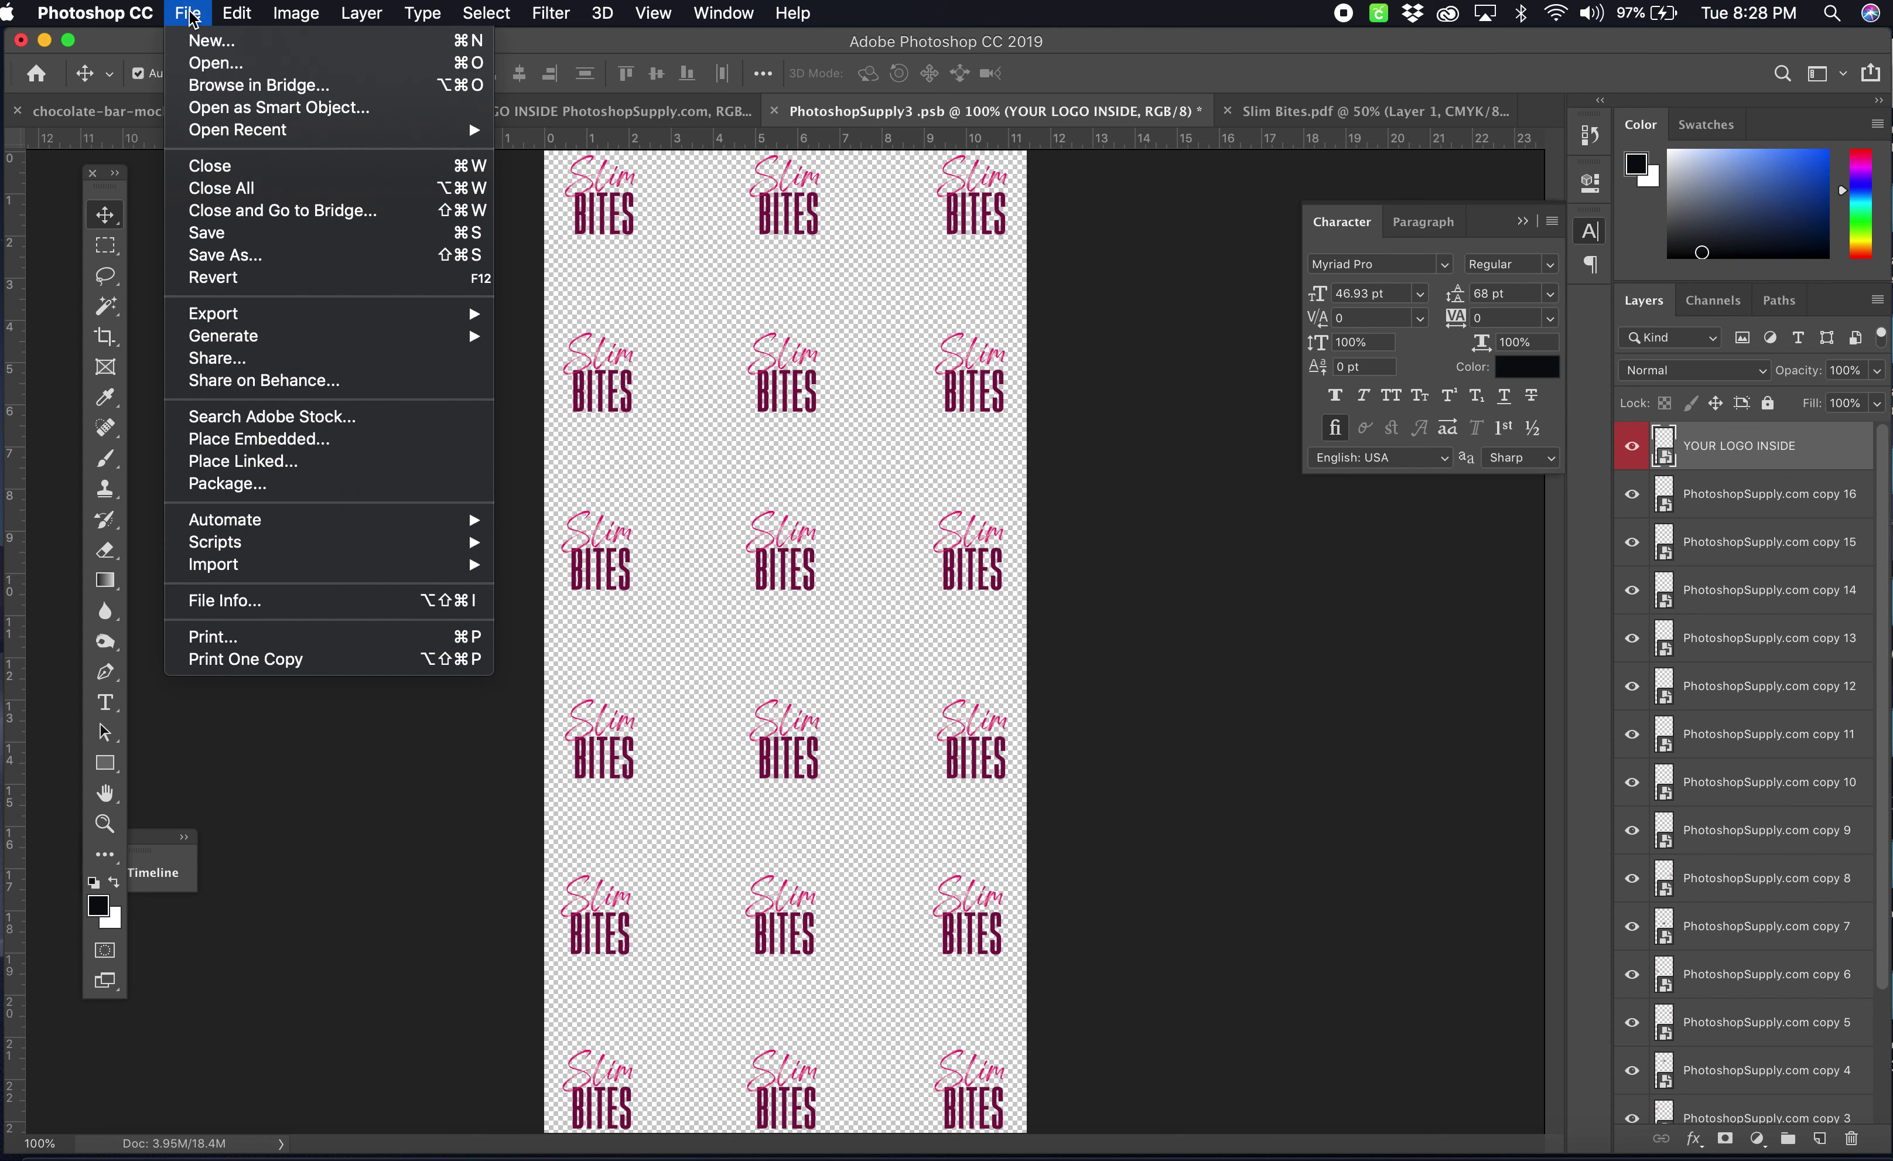
{"action": "left_click", "coordinate": [212, 237]}
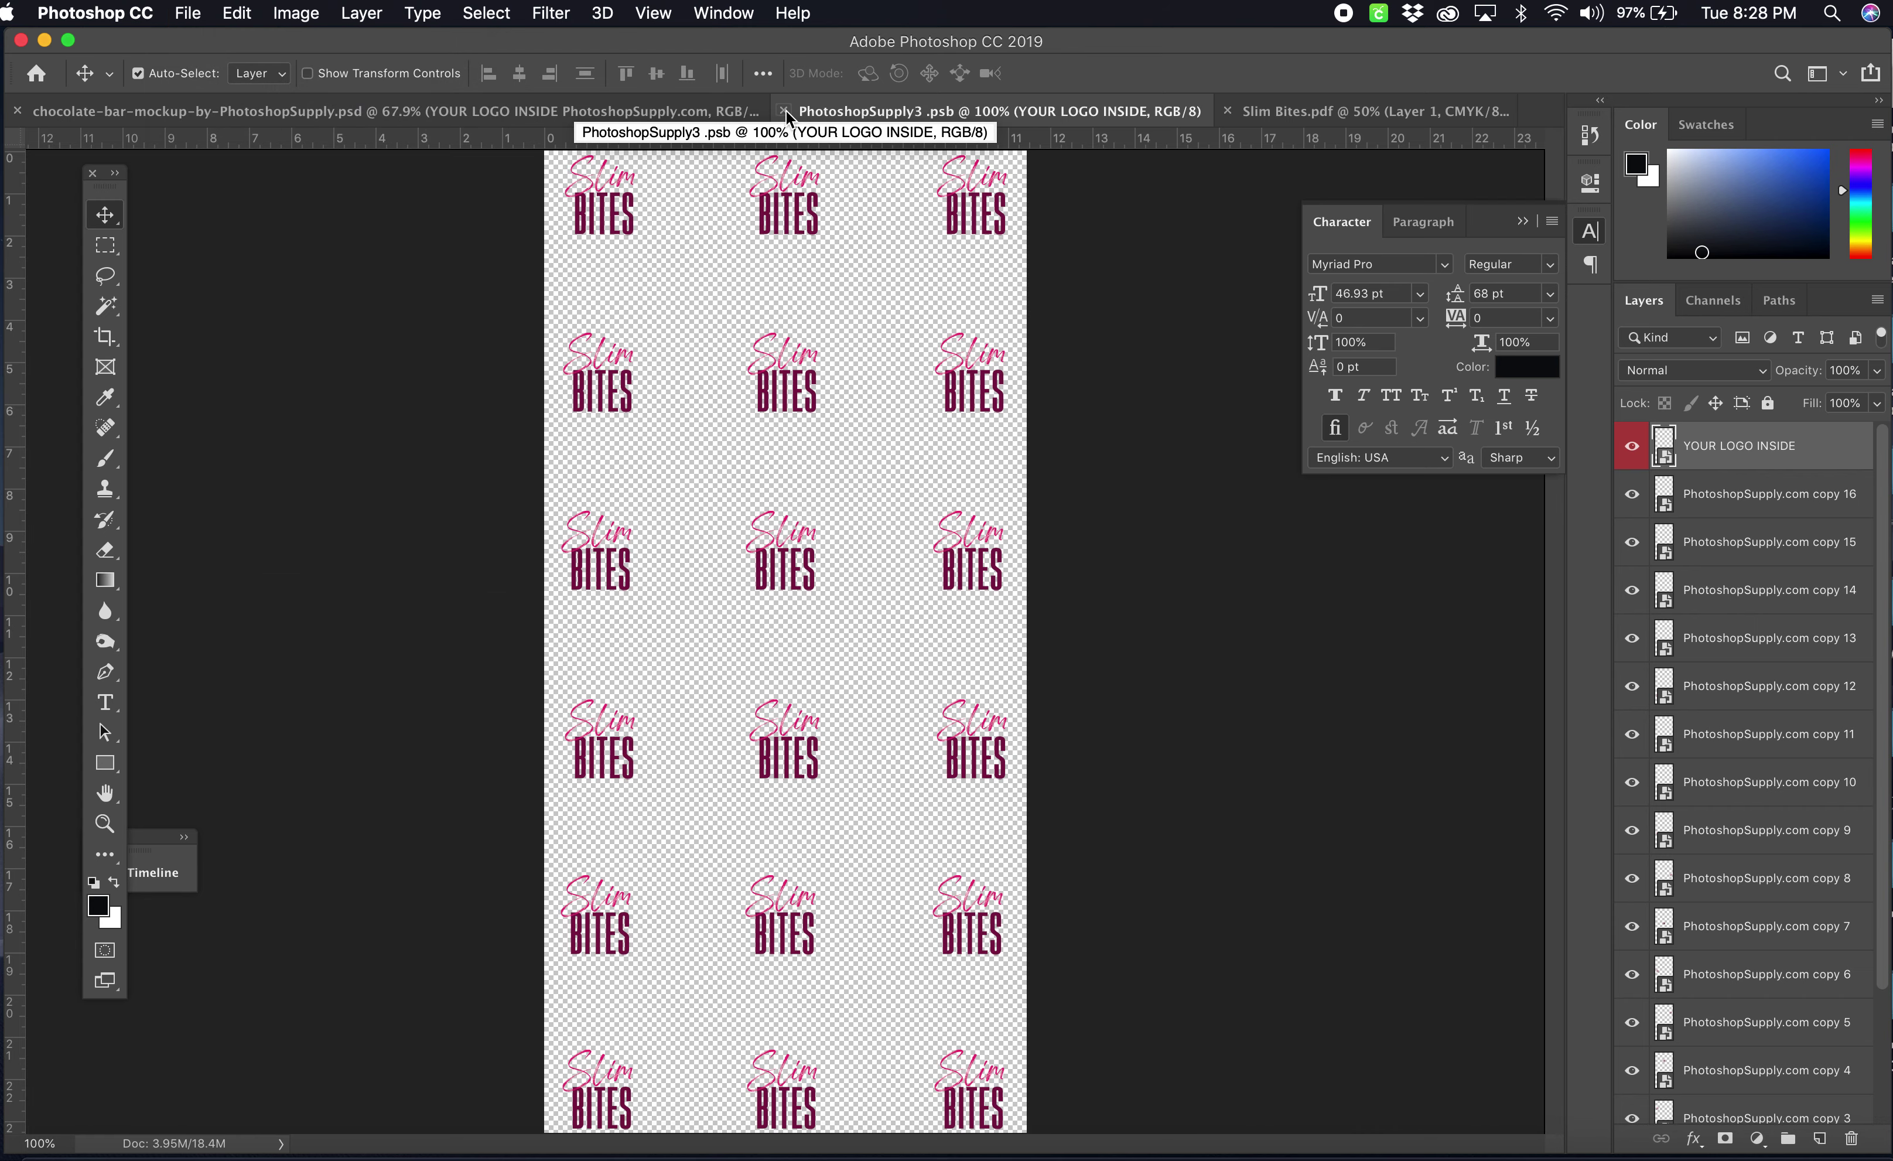
{"action": "left_click", "coordinate": [785, 109]}
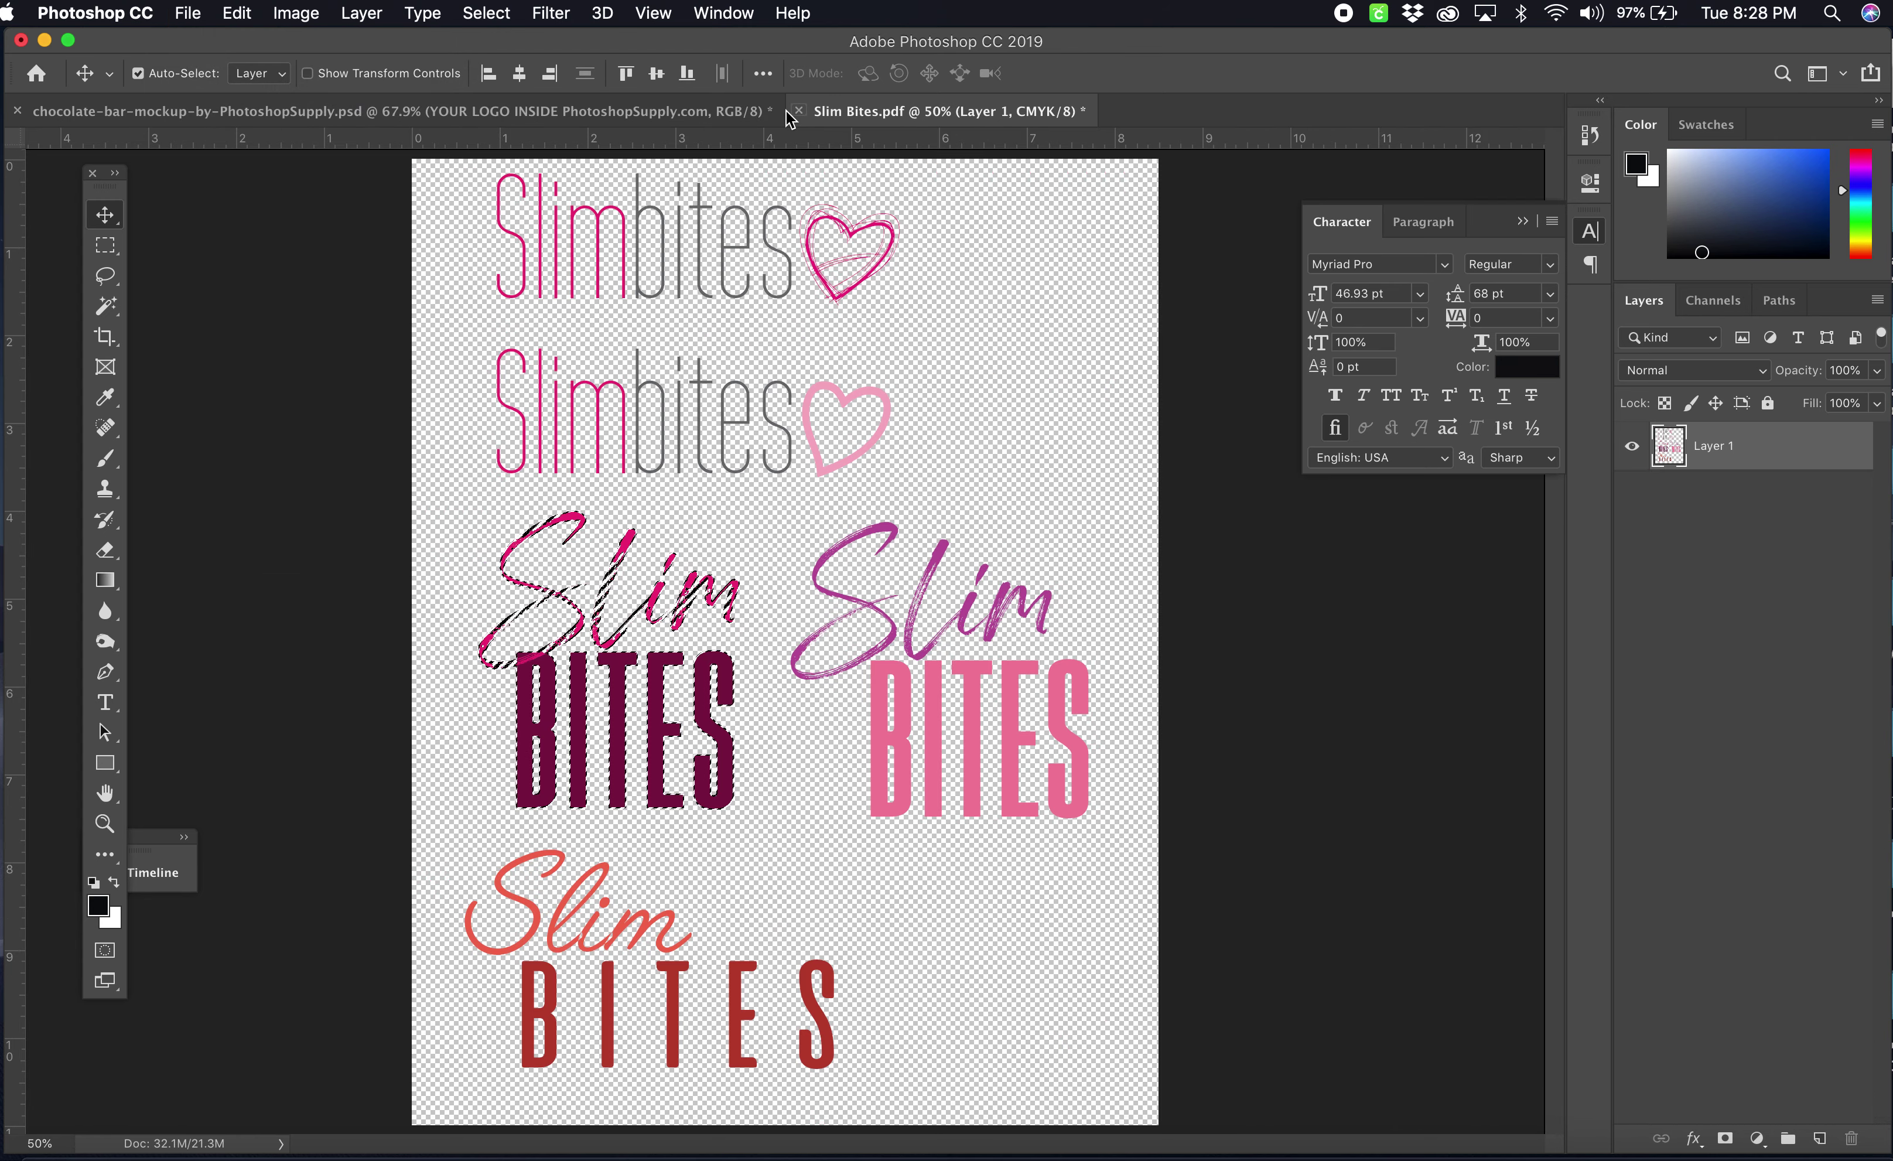
{"action": "left_click", "coordinate": [606, 109]}
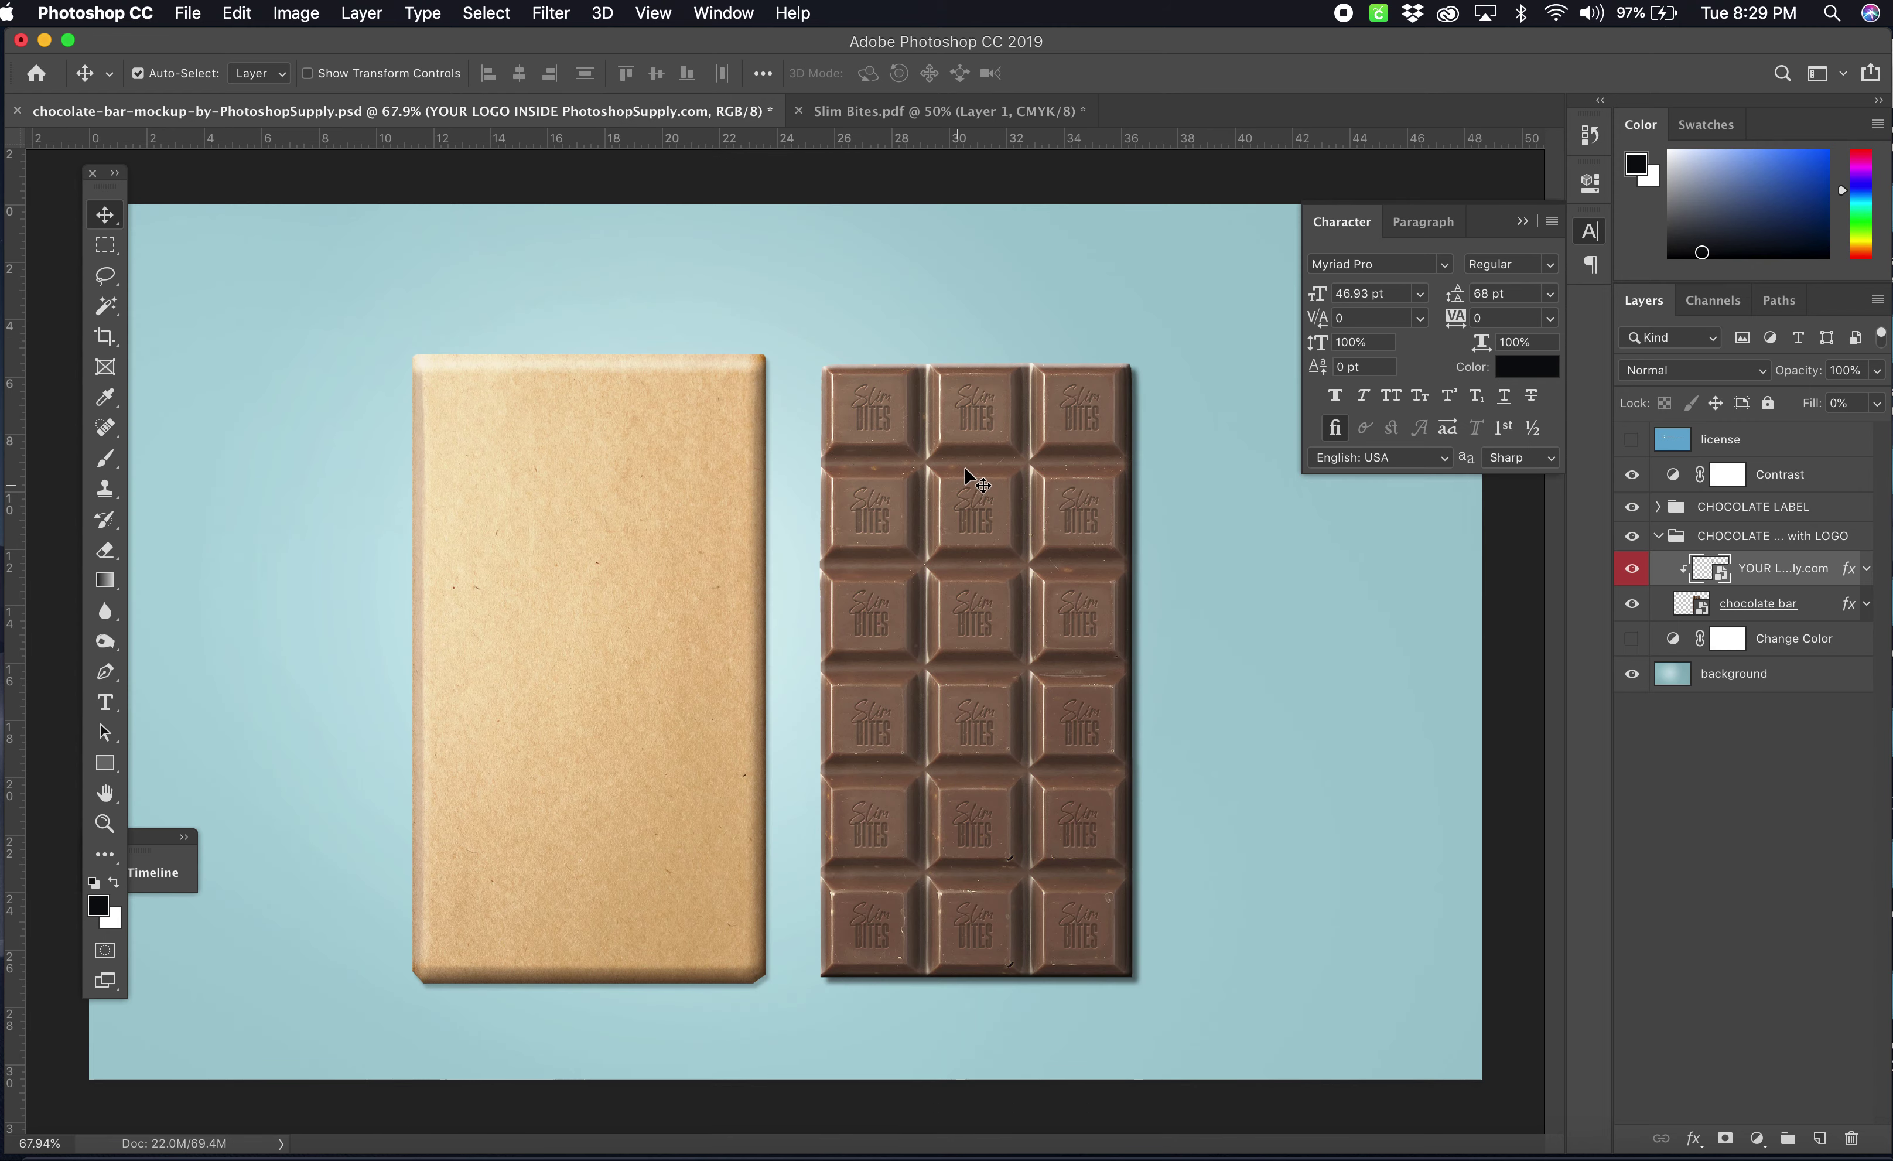
- Examine the engraved logos on the chocolate squares up close and review the layer effects of the YOUR LOGO INSIDE layer
{"action": "key", "text": "super+equal"}
{"action": "key", "text": "super+equal"}
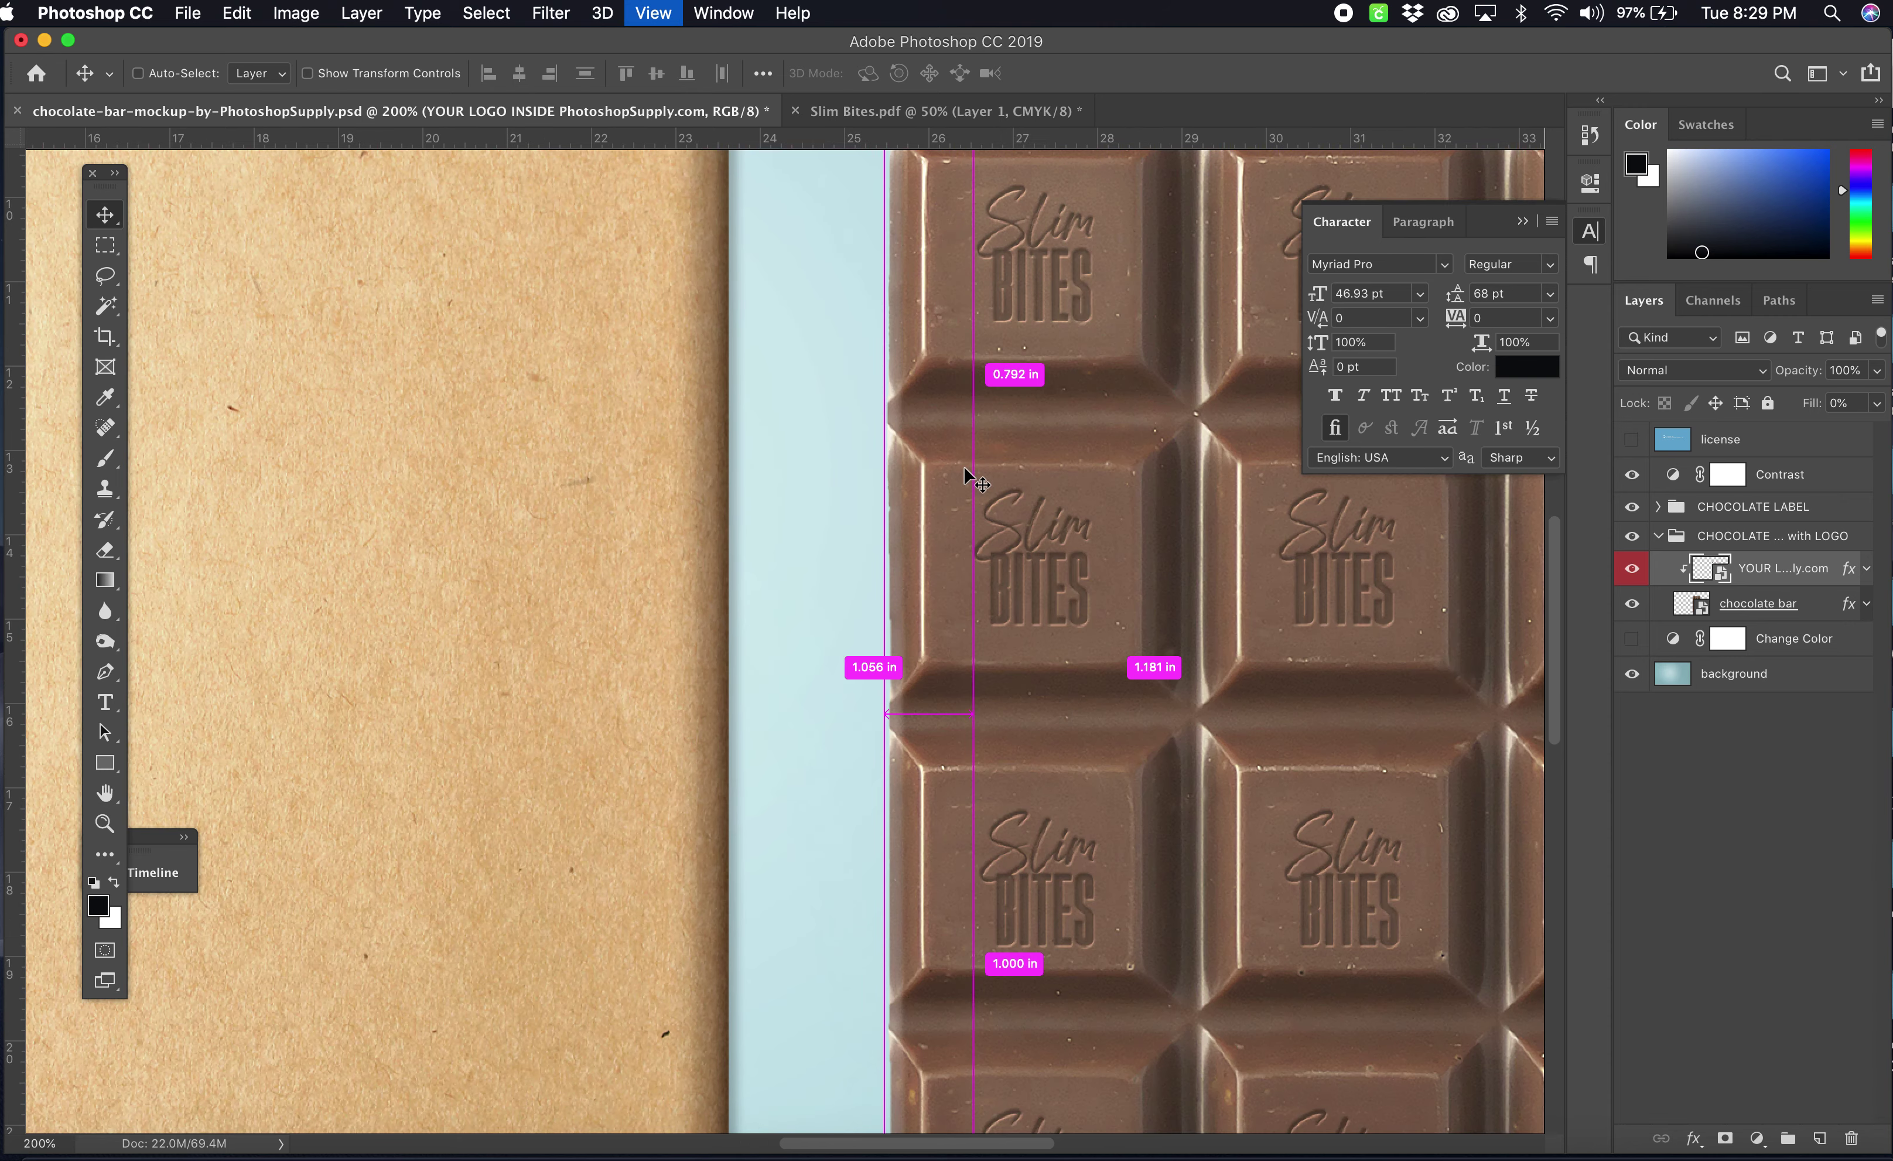
{"action": "scroll", "coordinate": [1146, 486], "scroll_direction": "right", "scroll_amount": 10}
{"action": "scroll", "coordinate": [1146, 486], "scroll_direction": "up", "scroll_amount": 6}
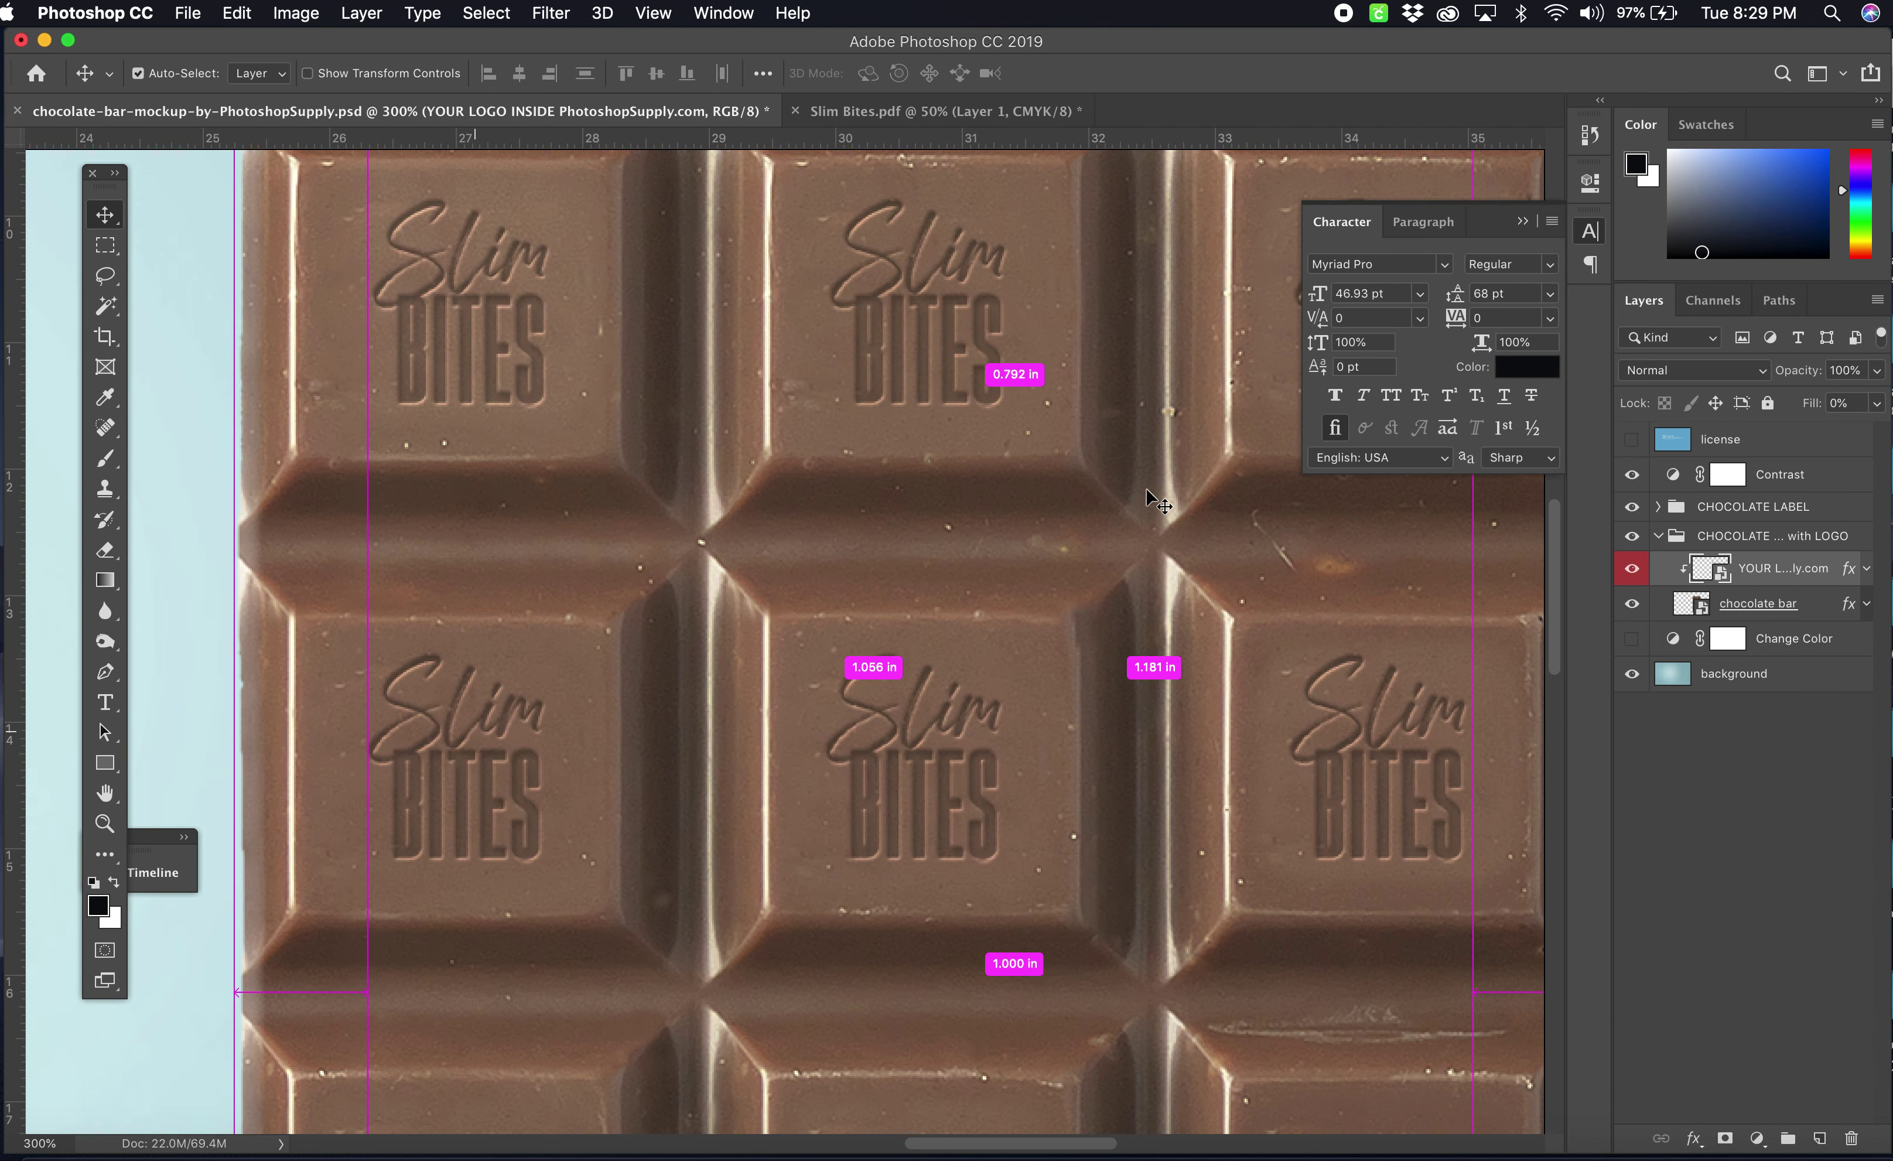
{"action": "scroll", "coordinate": [1146, 486], "scroll_direction": "up", "scroll_amount": 10}
{"action": "scroll", "coordinate": [1147, 486], "scroll_direction": "left", "scroll_amount": 2}
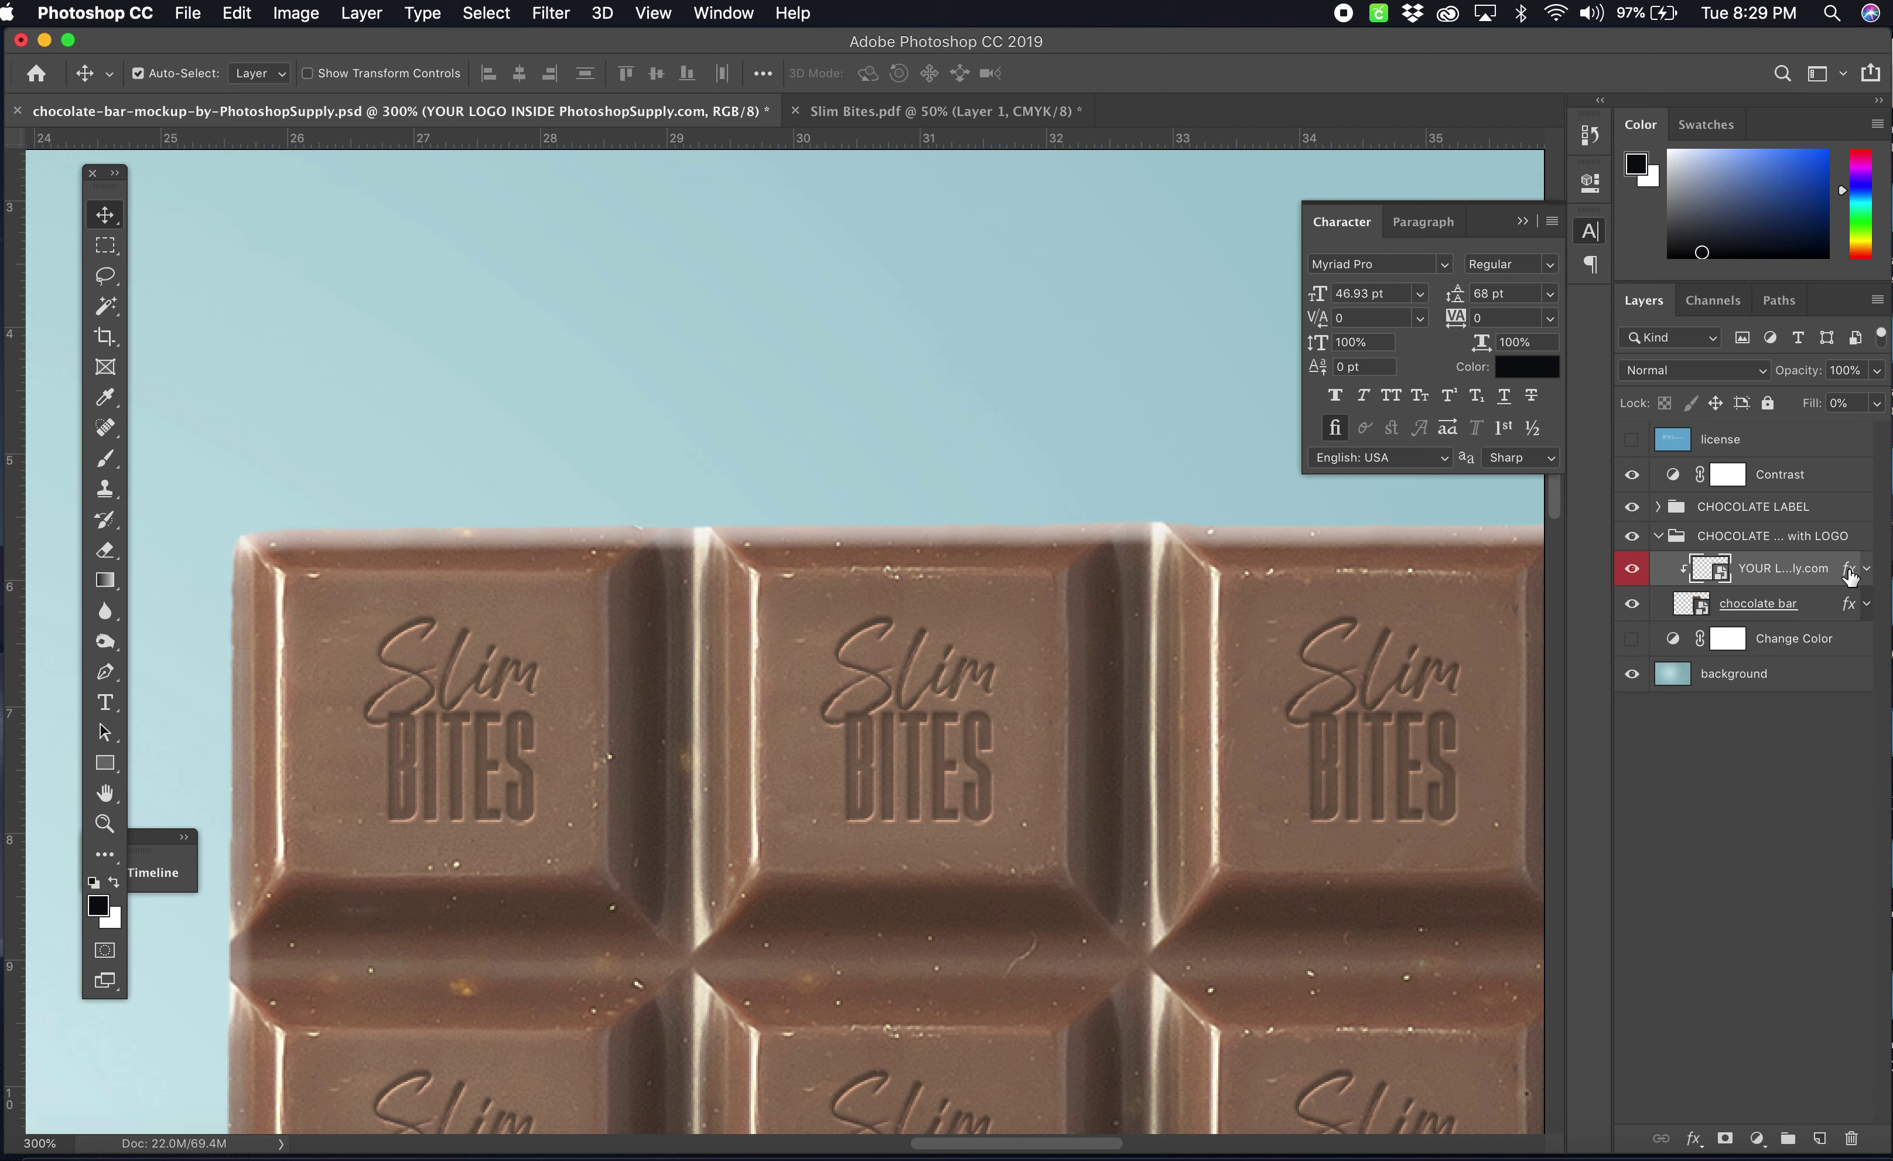
{"action": "double_click", "coordinate": [1851, 575]}
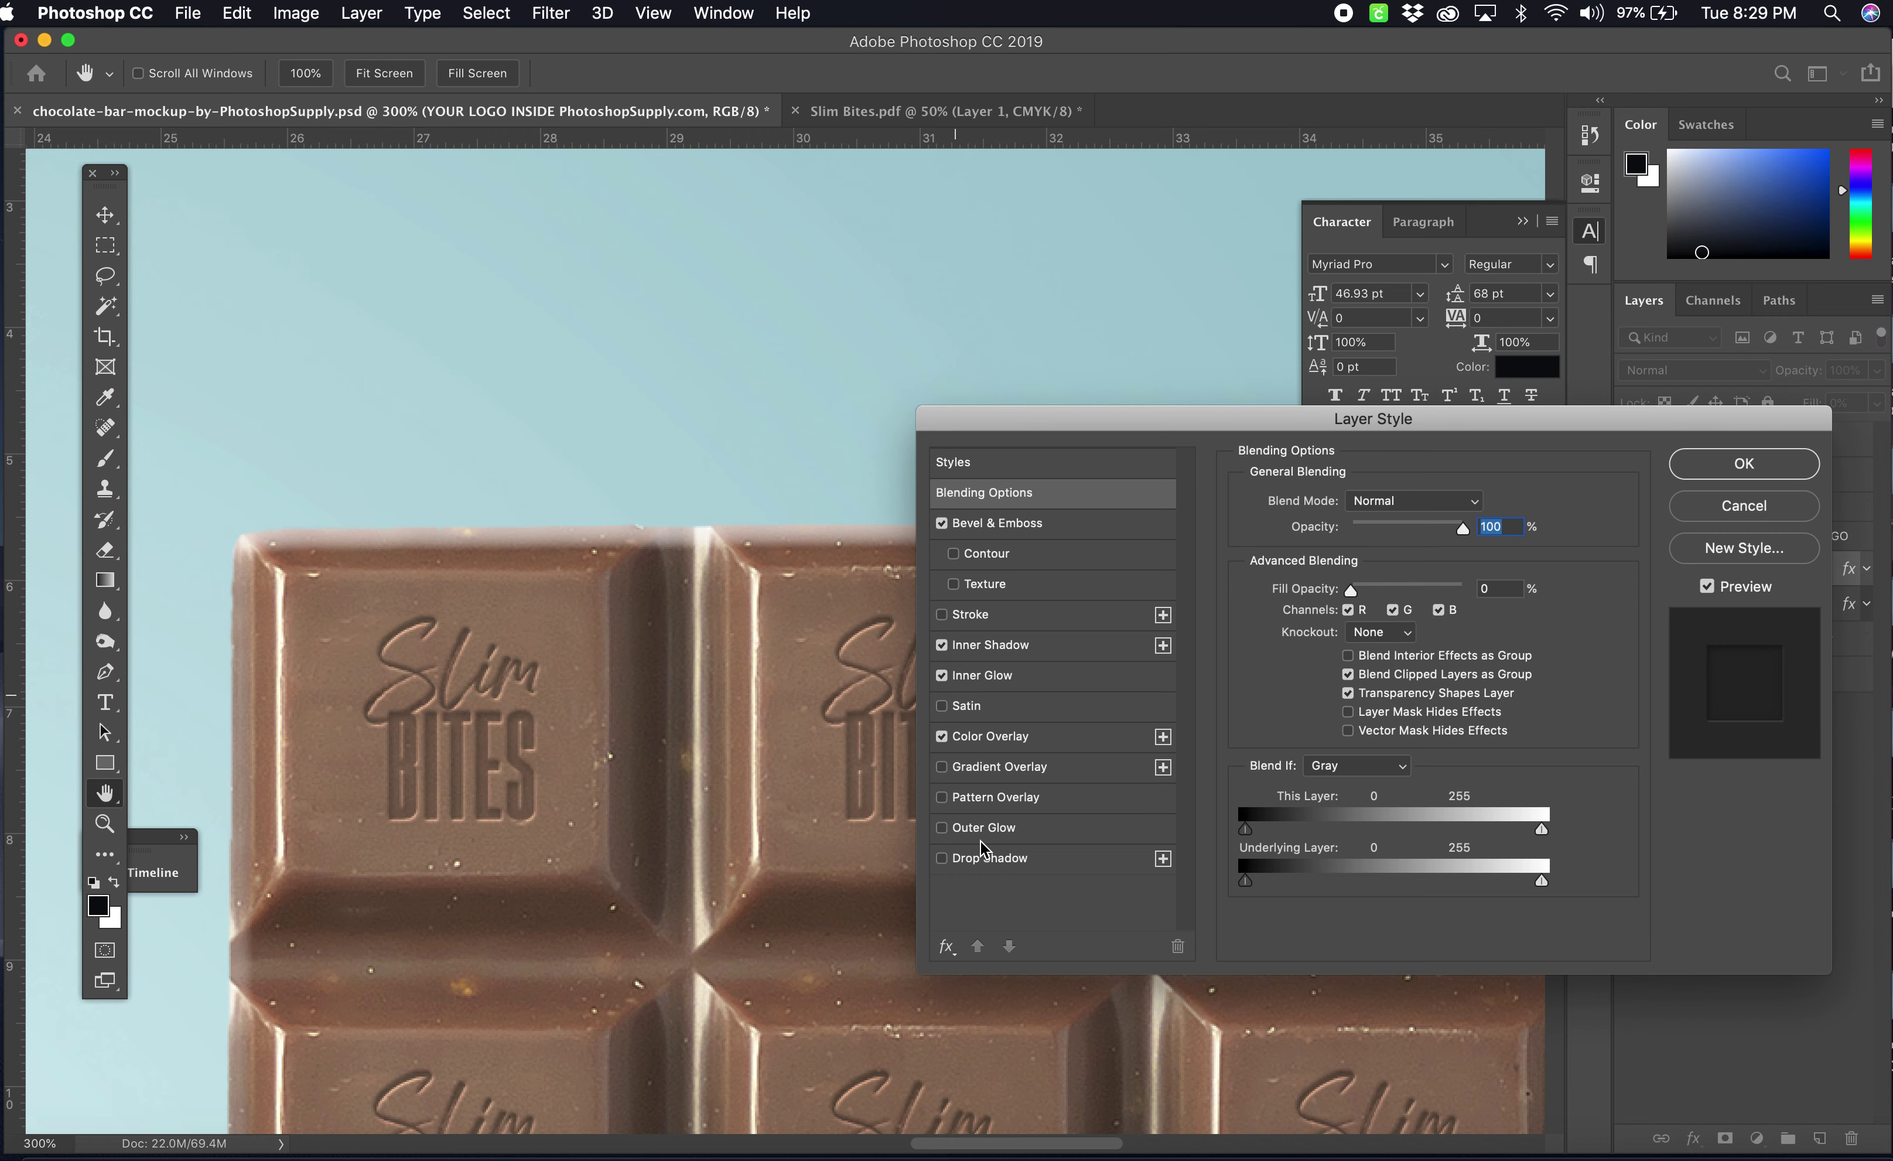
{"action": "left_click", "coordinate": [1716, 514]}
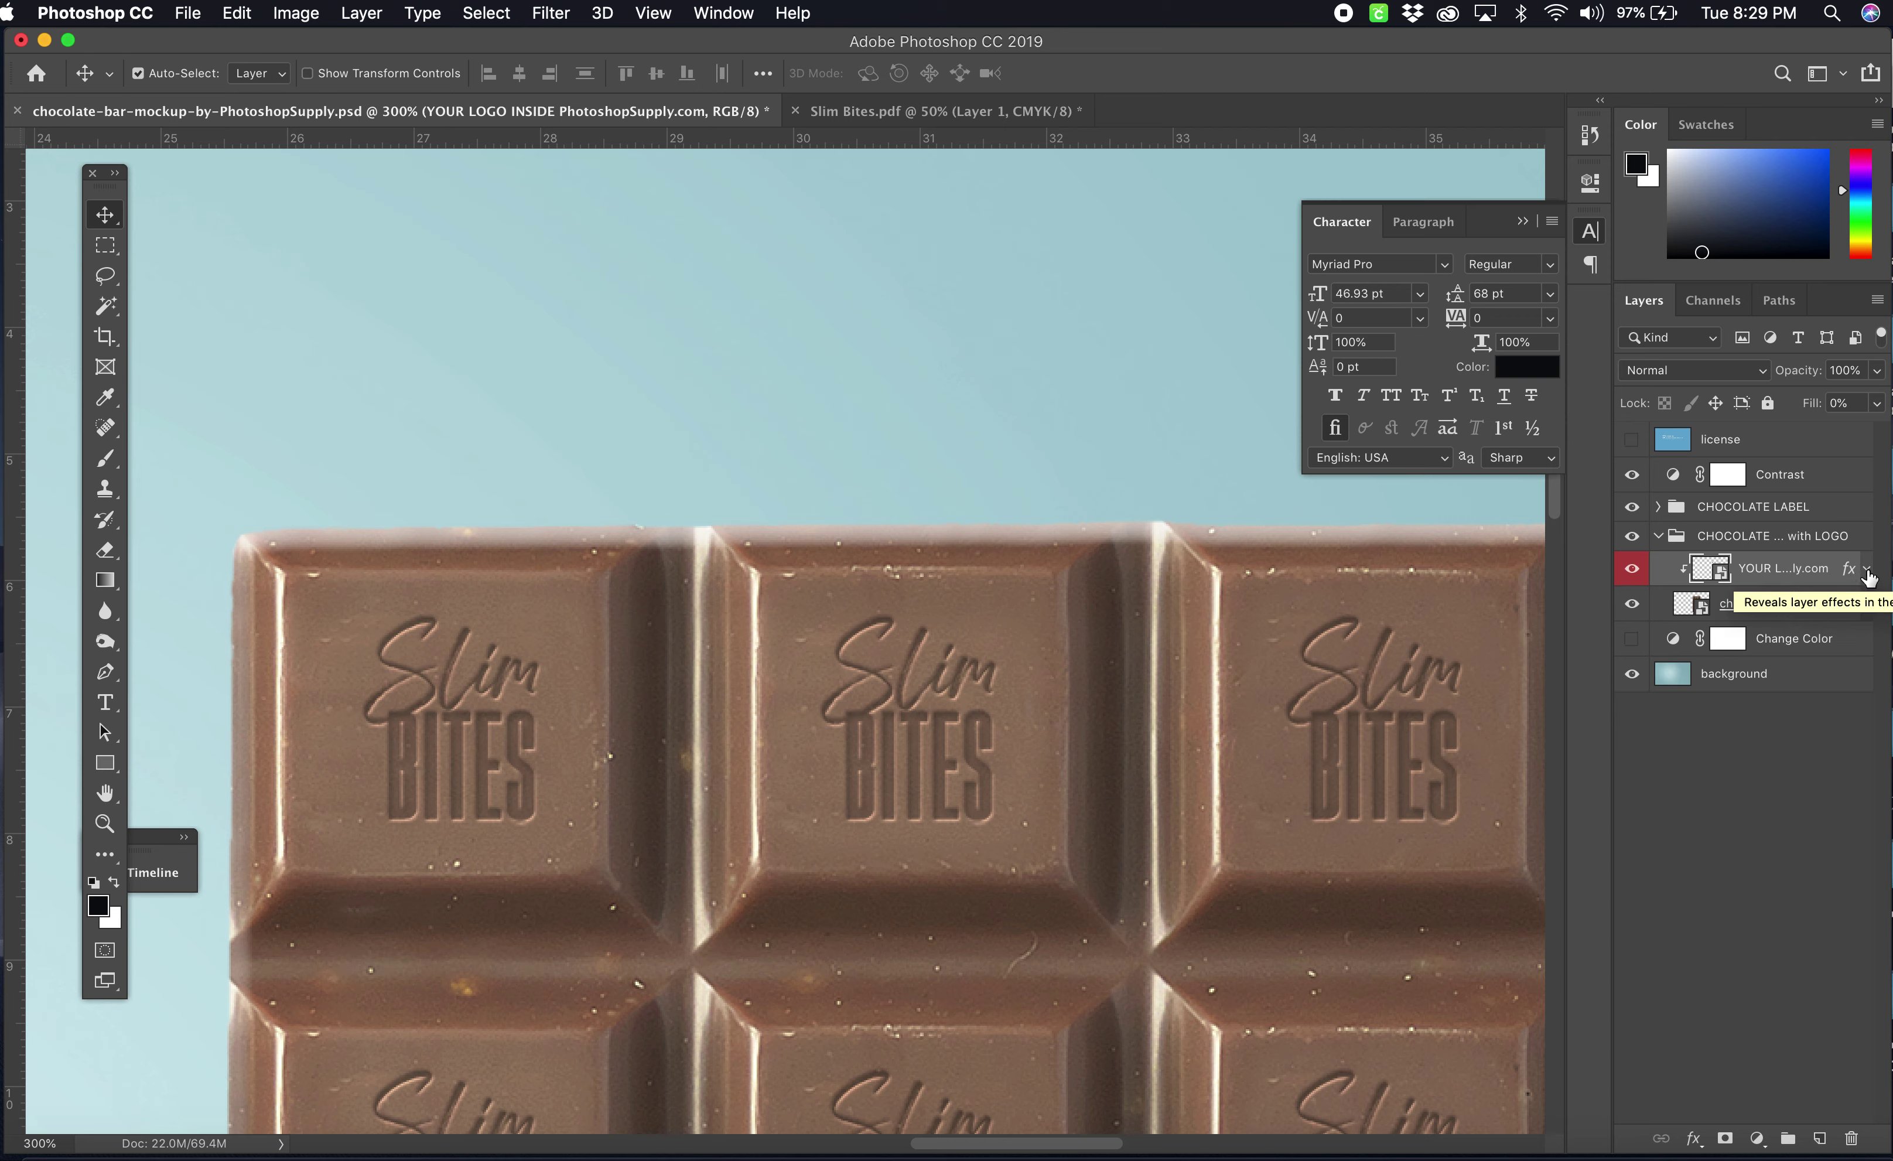
{"action": "left_click", "coordinate": [1866, 575]}
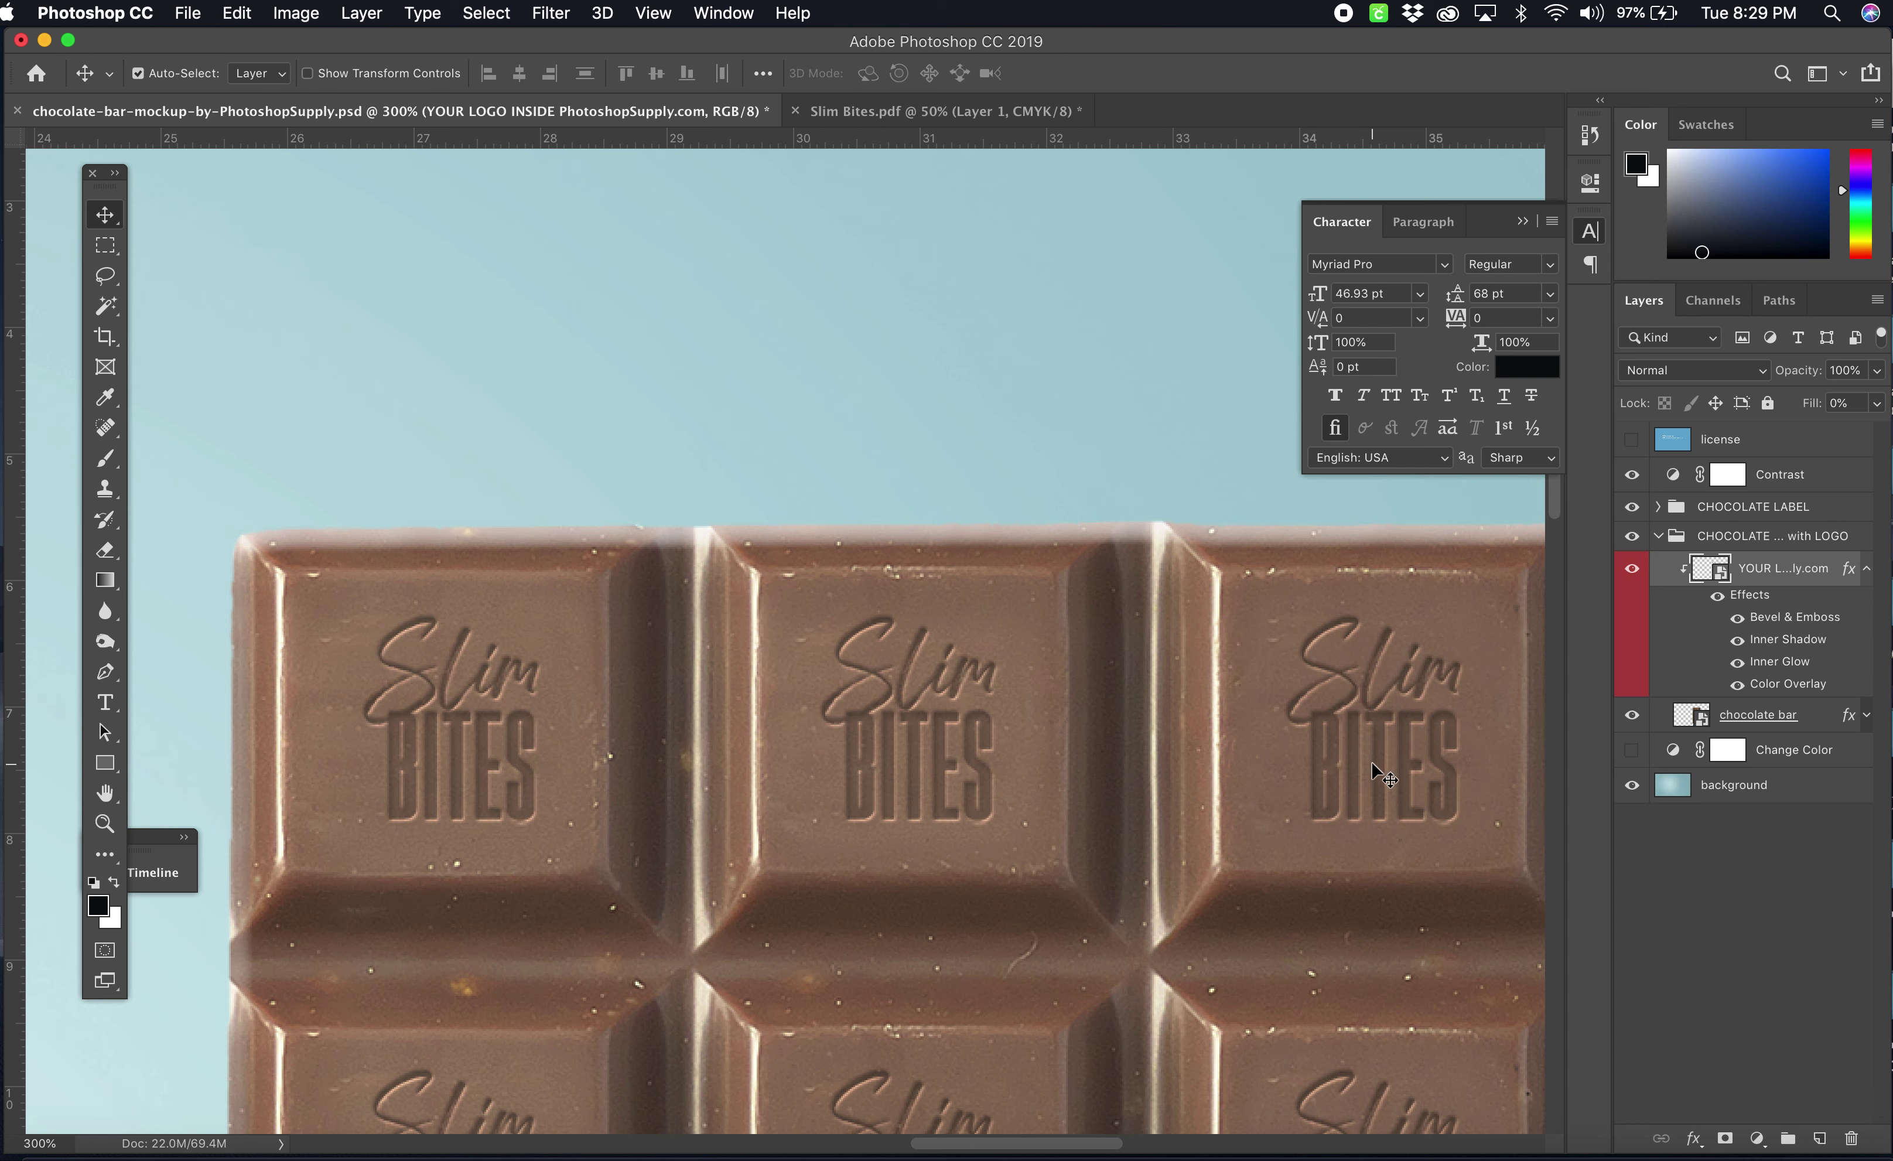
{"action": "key", "text": "super+0"}
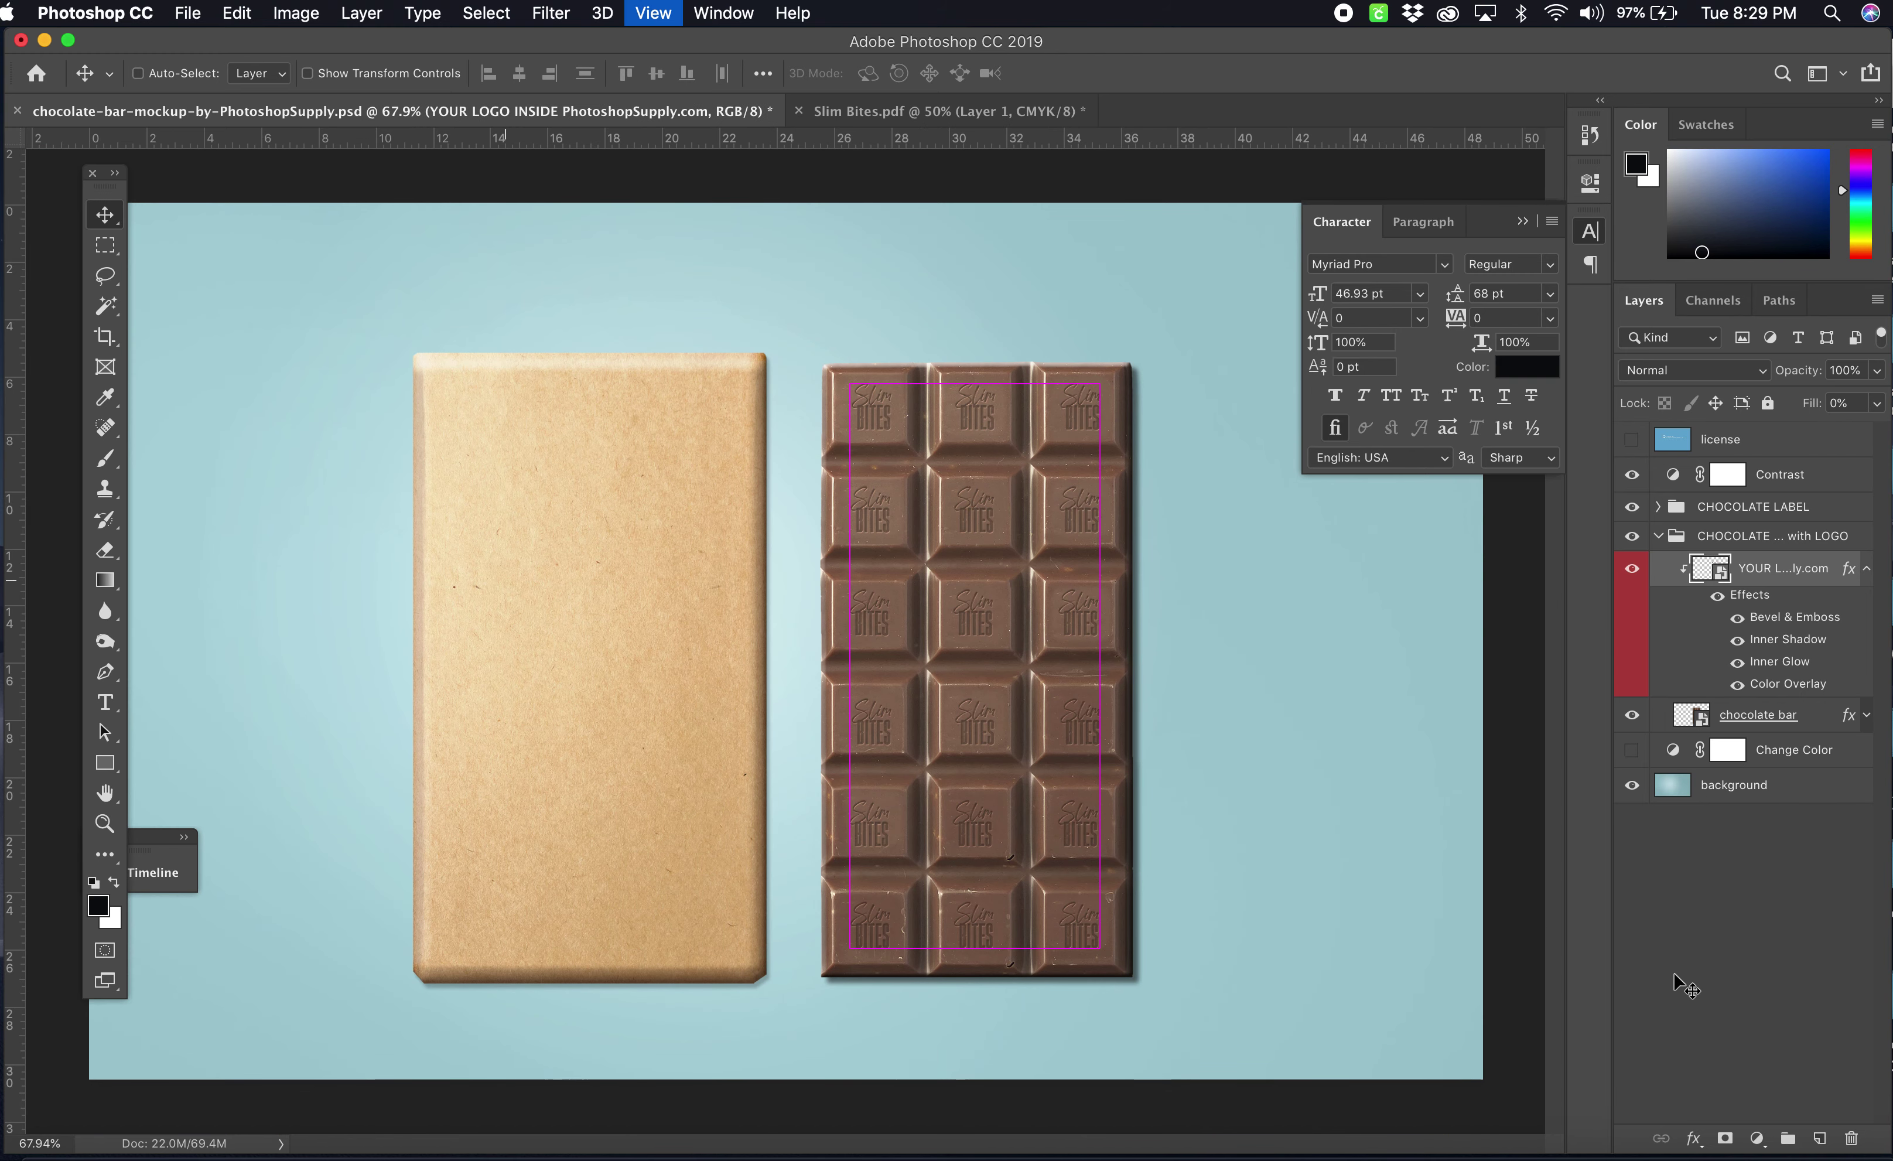
{"action": "left_click", "coordinate": [1770, 880]}
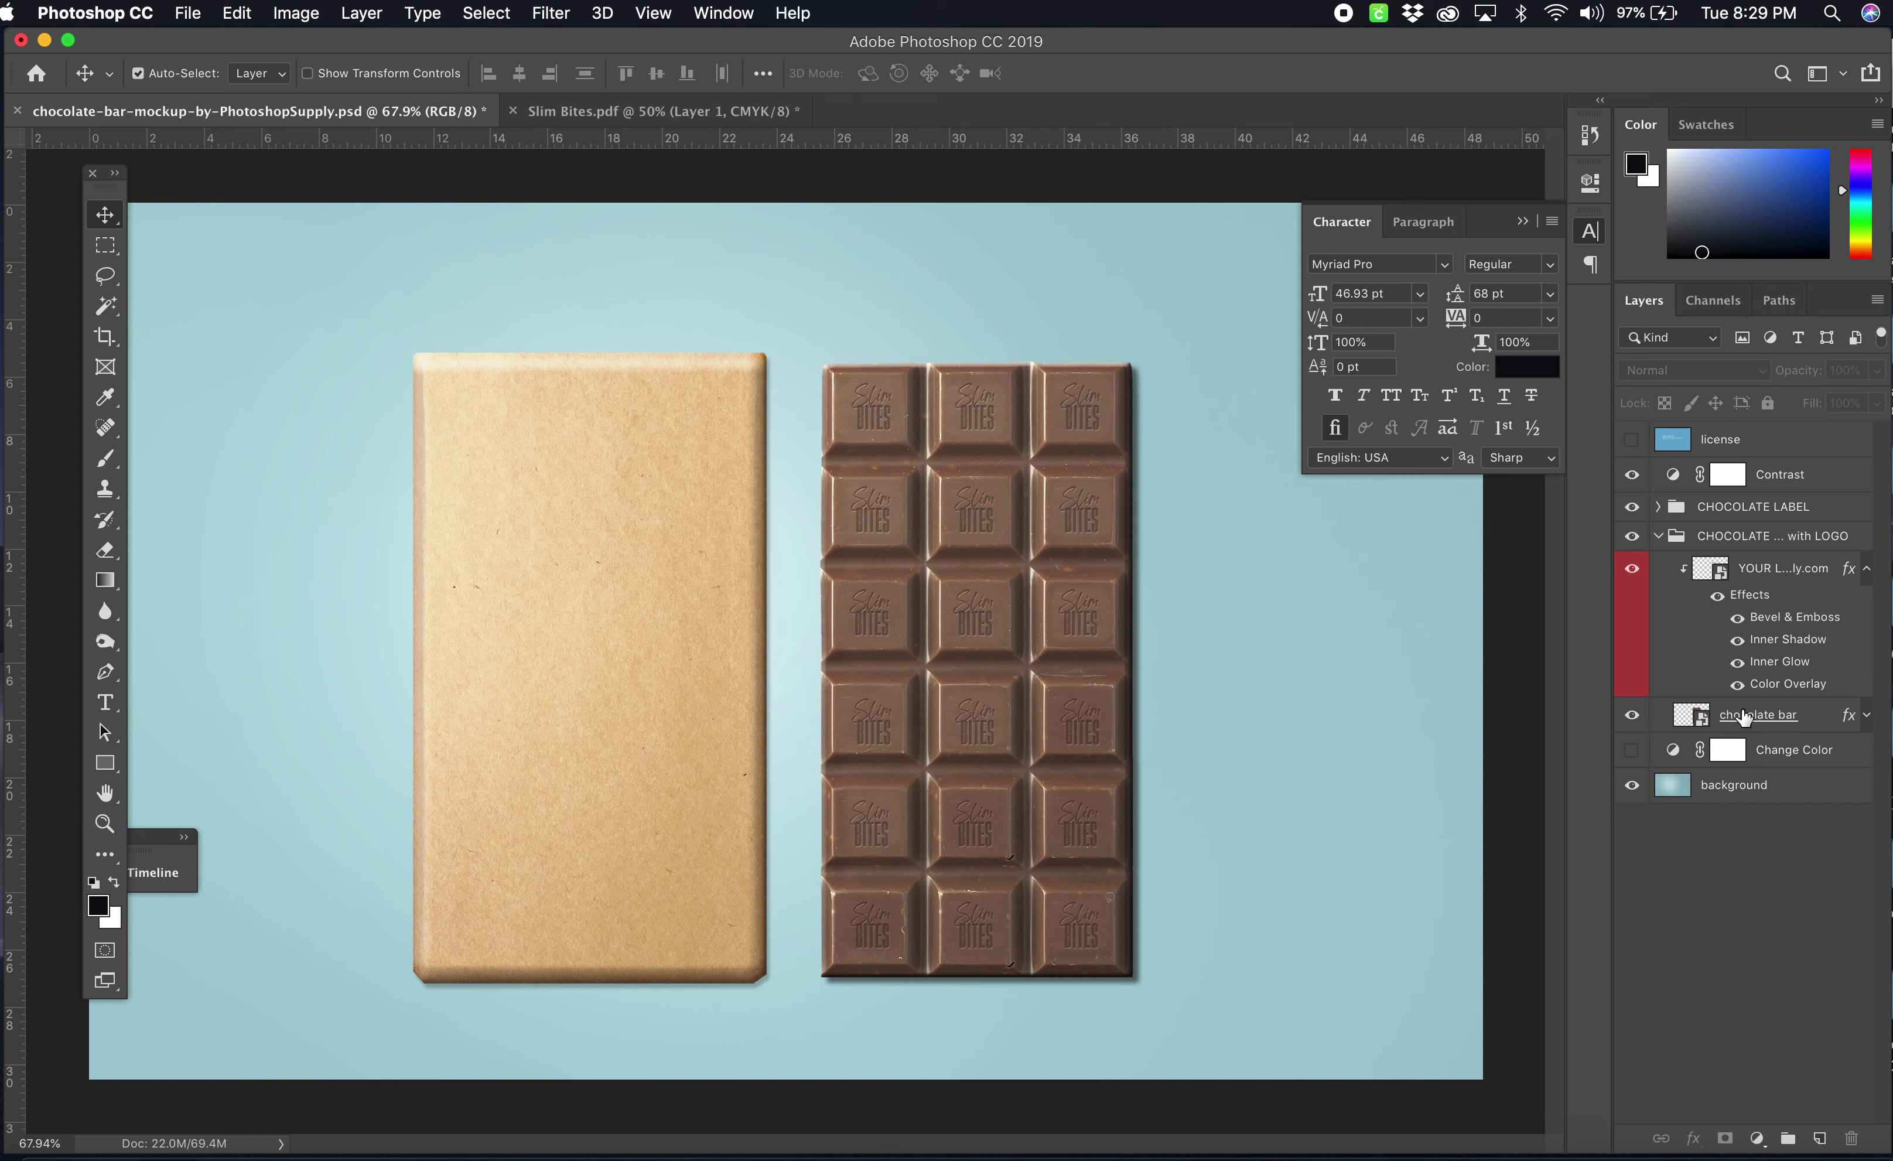
- Expand the CHOCOLATE LABEL group, show the LABEL3 design on the wrapper and select its layer
{"action": "left_click", "coordinate": [1659, 508]}
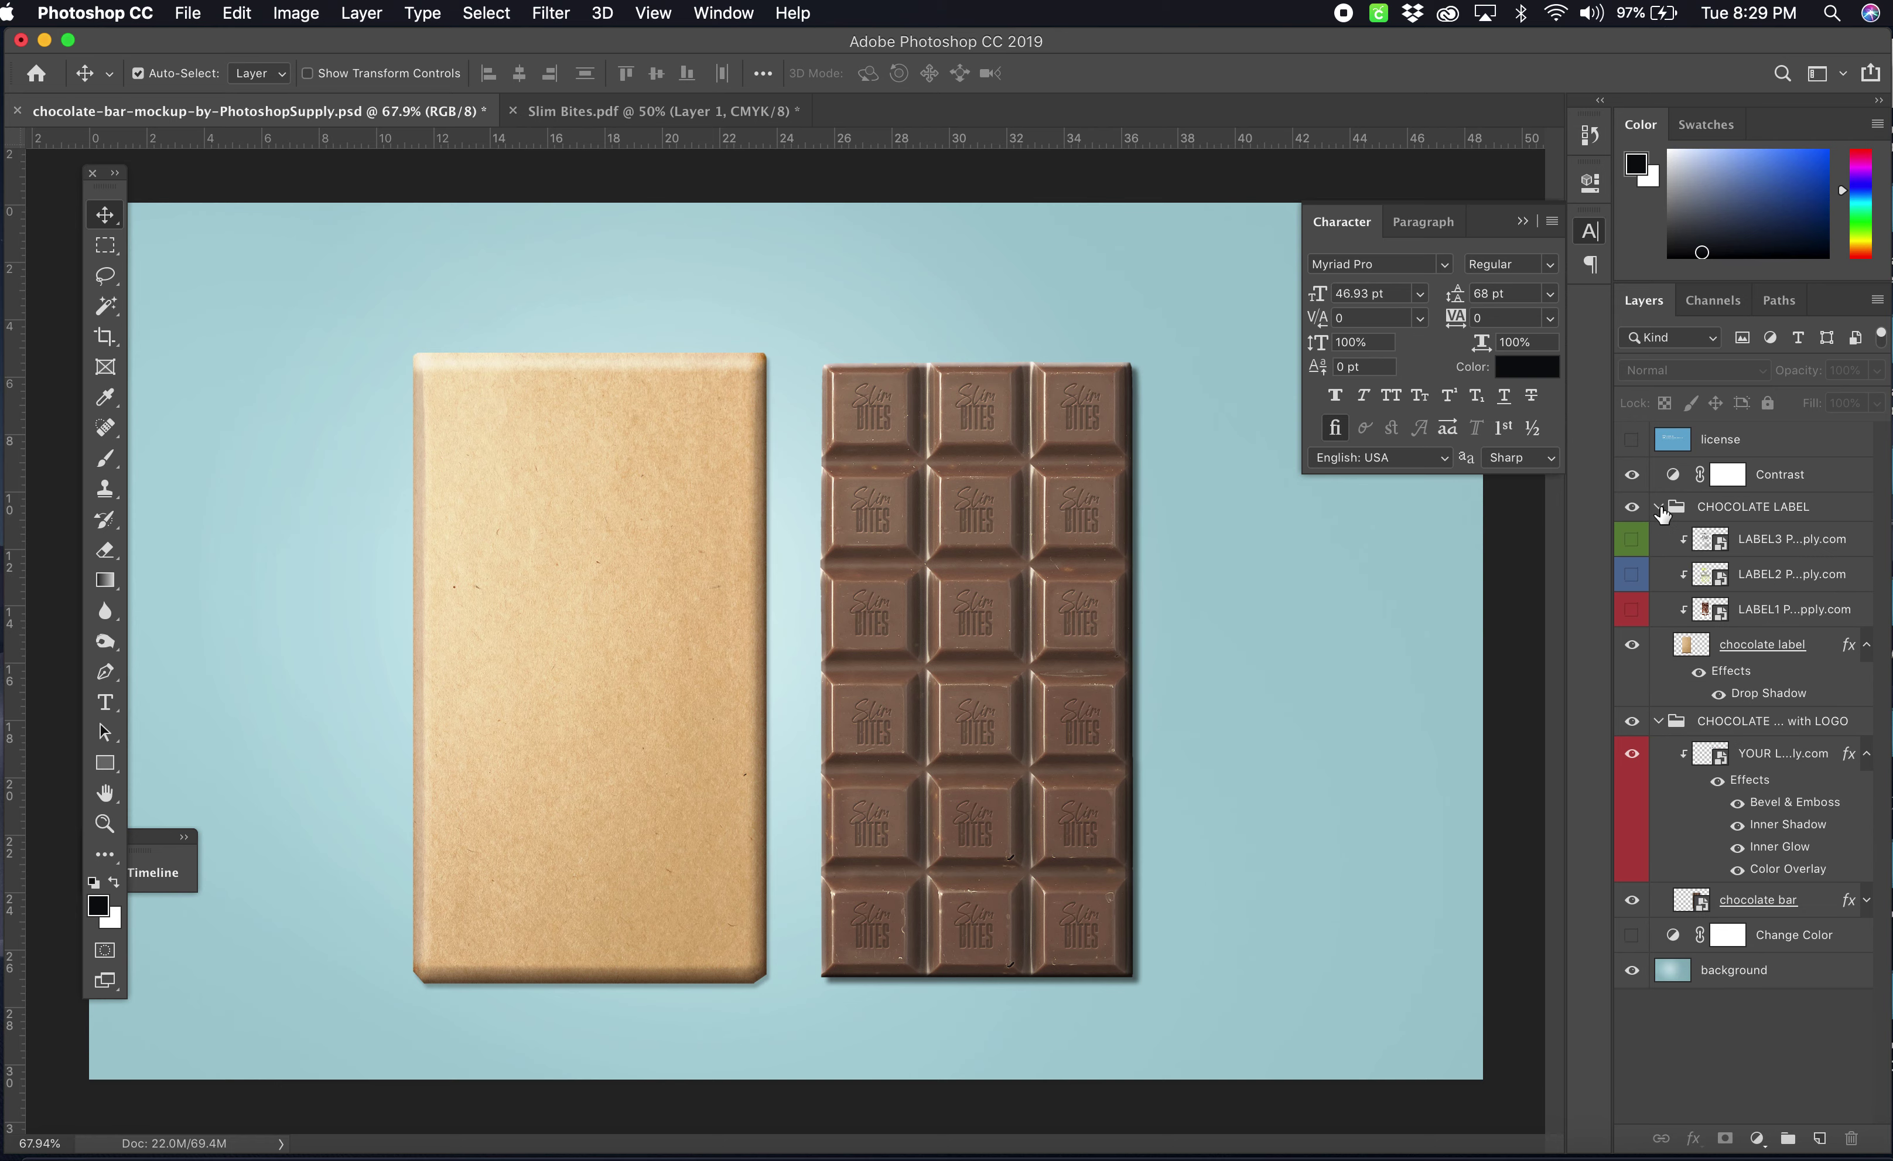
{"action": "left_click", "coordinate": [1631, 542]}
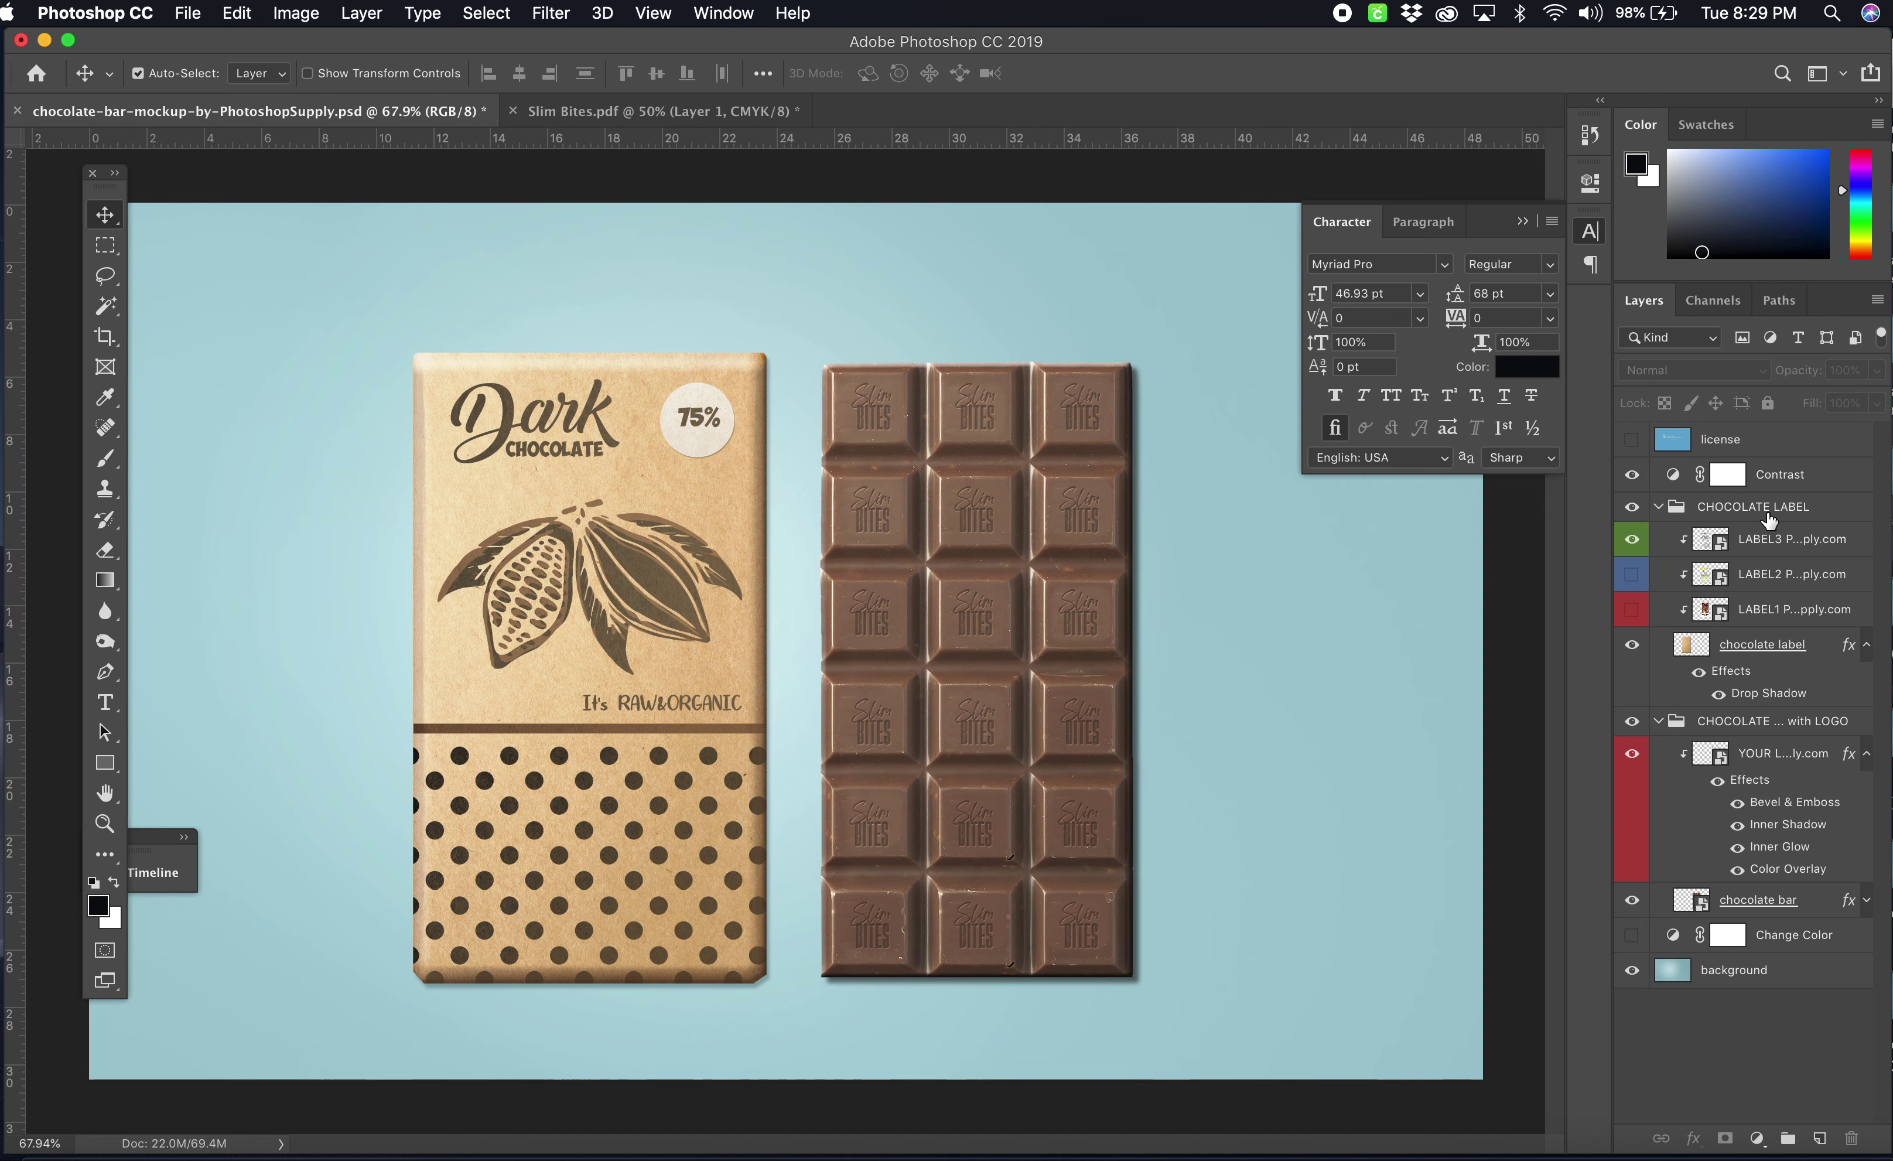
{"action": "left_click", "coordinate": [1791, 540]}
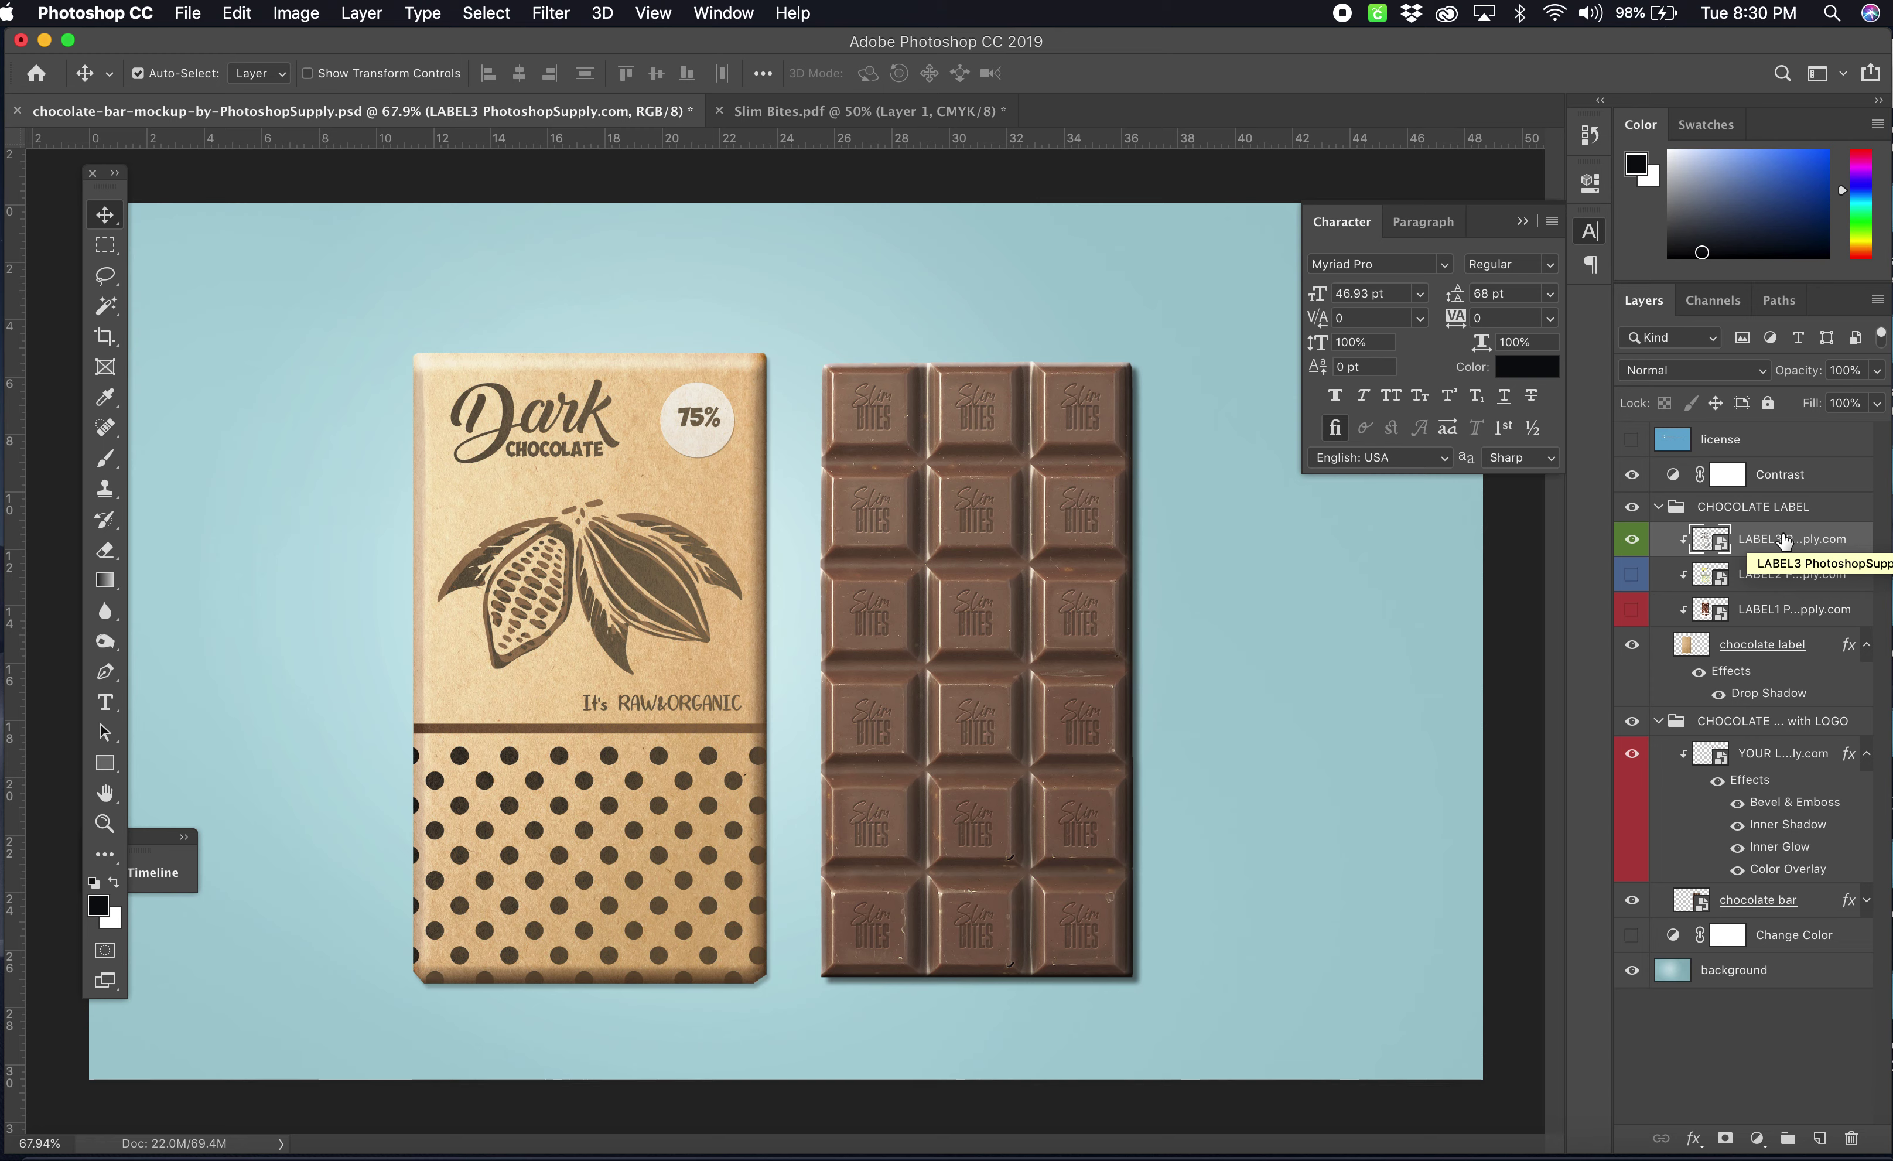
- Paste the Slim Bites logo above the LABEL3 layer, move it onto the wrapper and scale it to 83.68%
{"action": "key", "text": "super+v"}
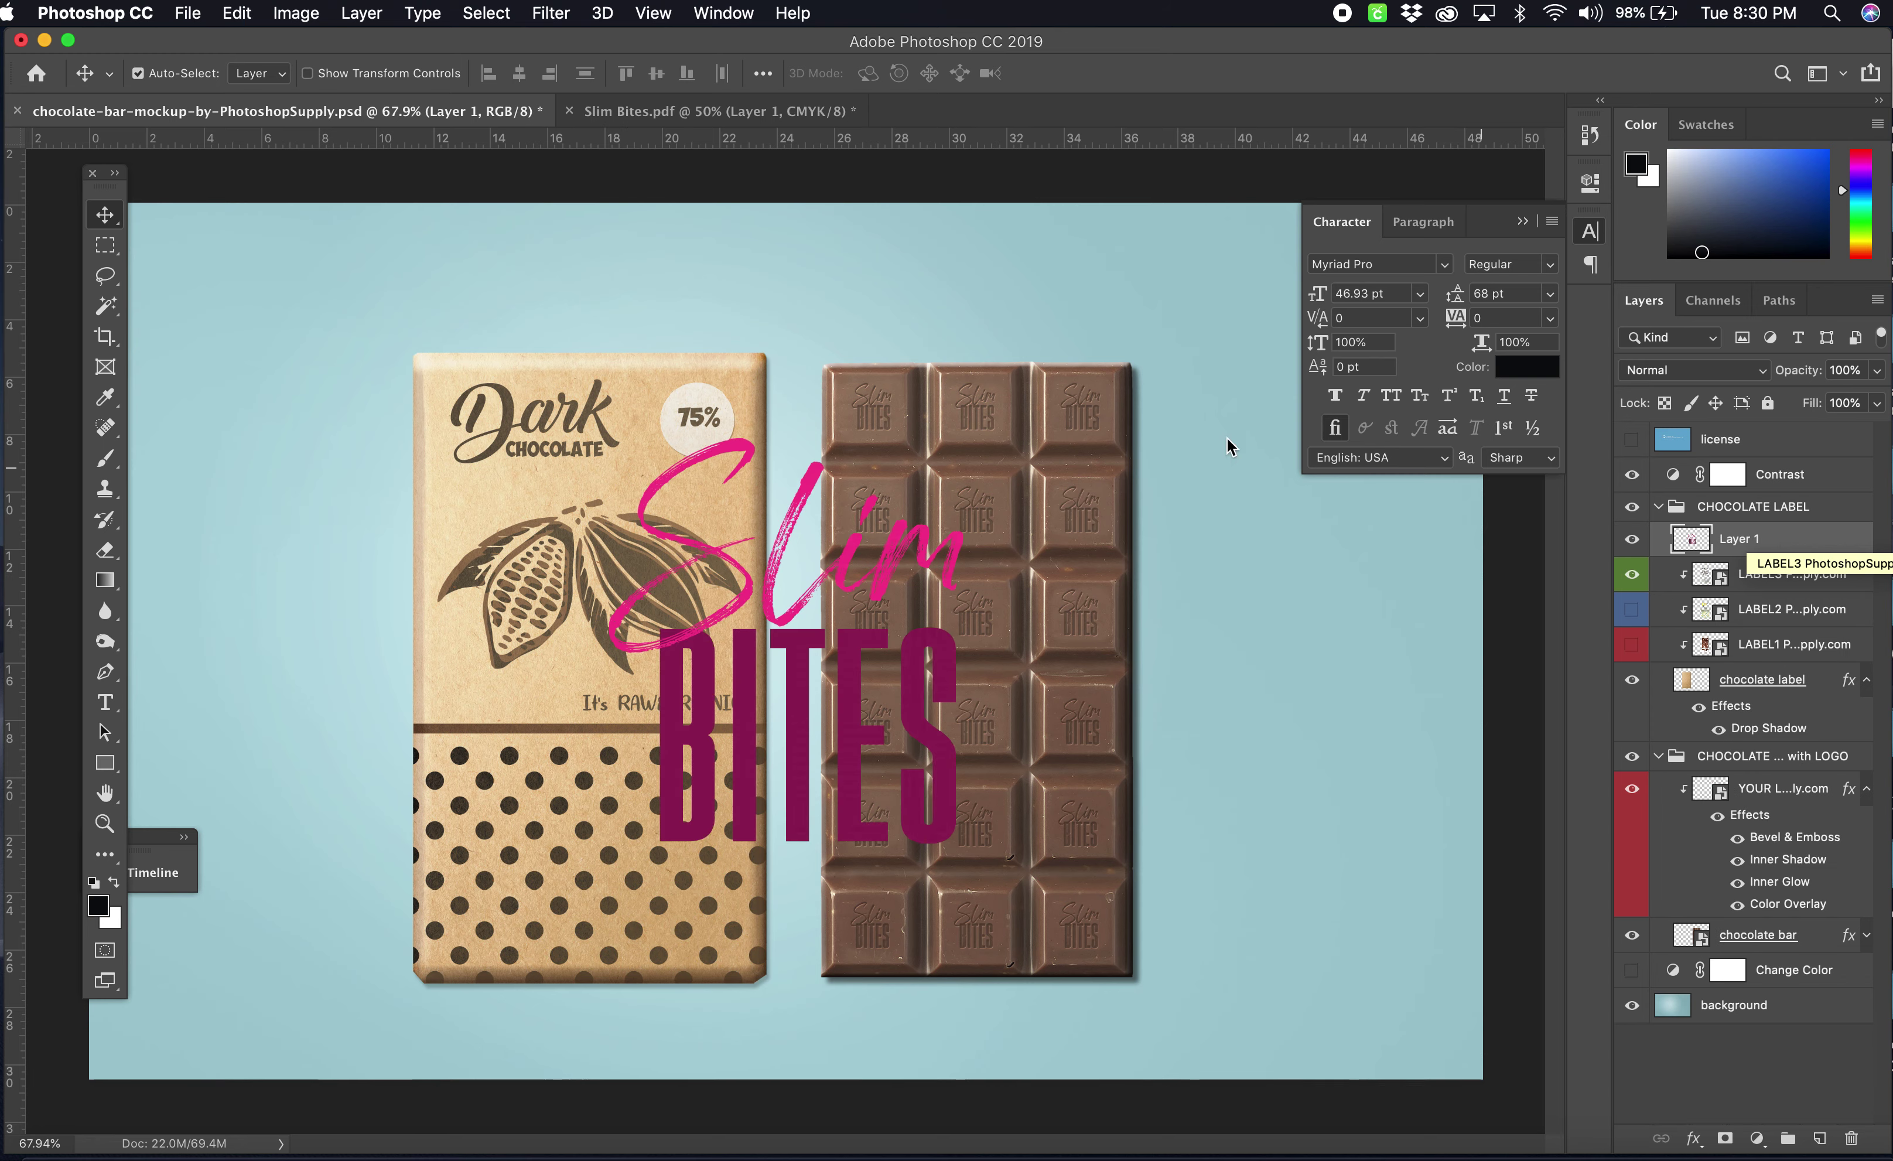
{"action": "left_click_drag", "start_coordinate": [852, 587], "coordinate": [702, 547]}
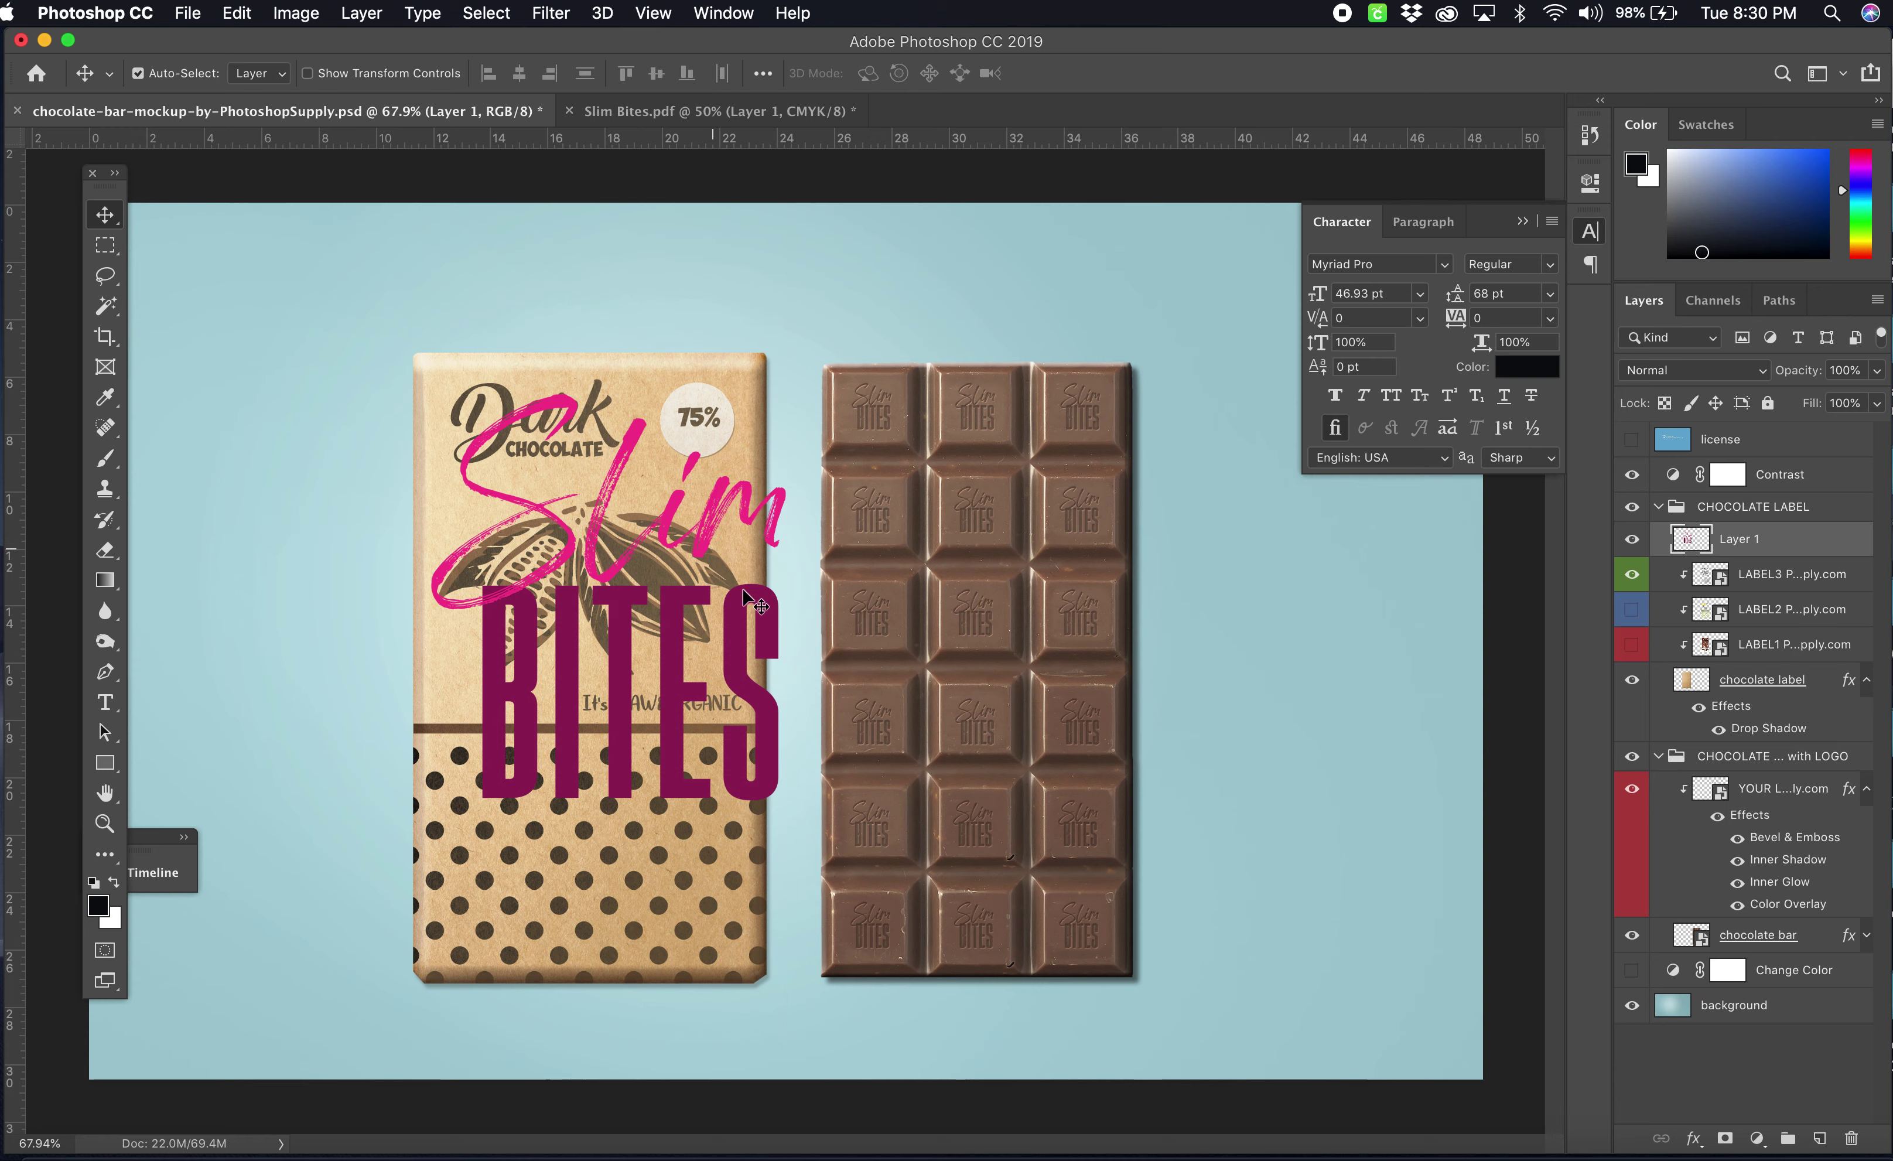
{"action": "key", "text": "cmd+t"}
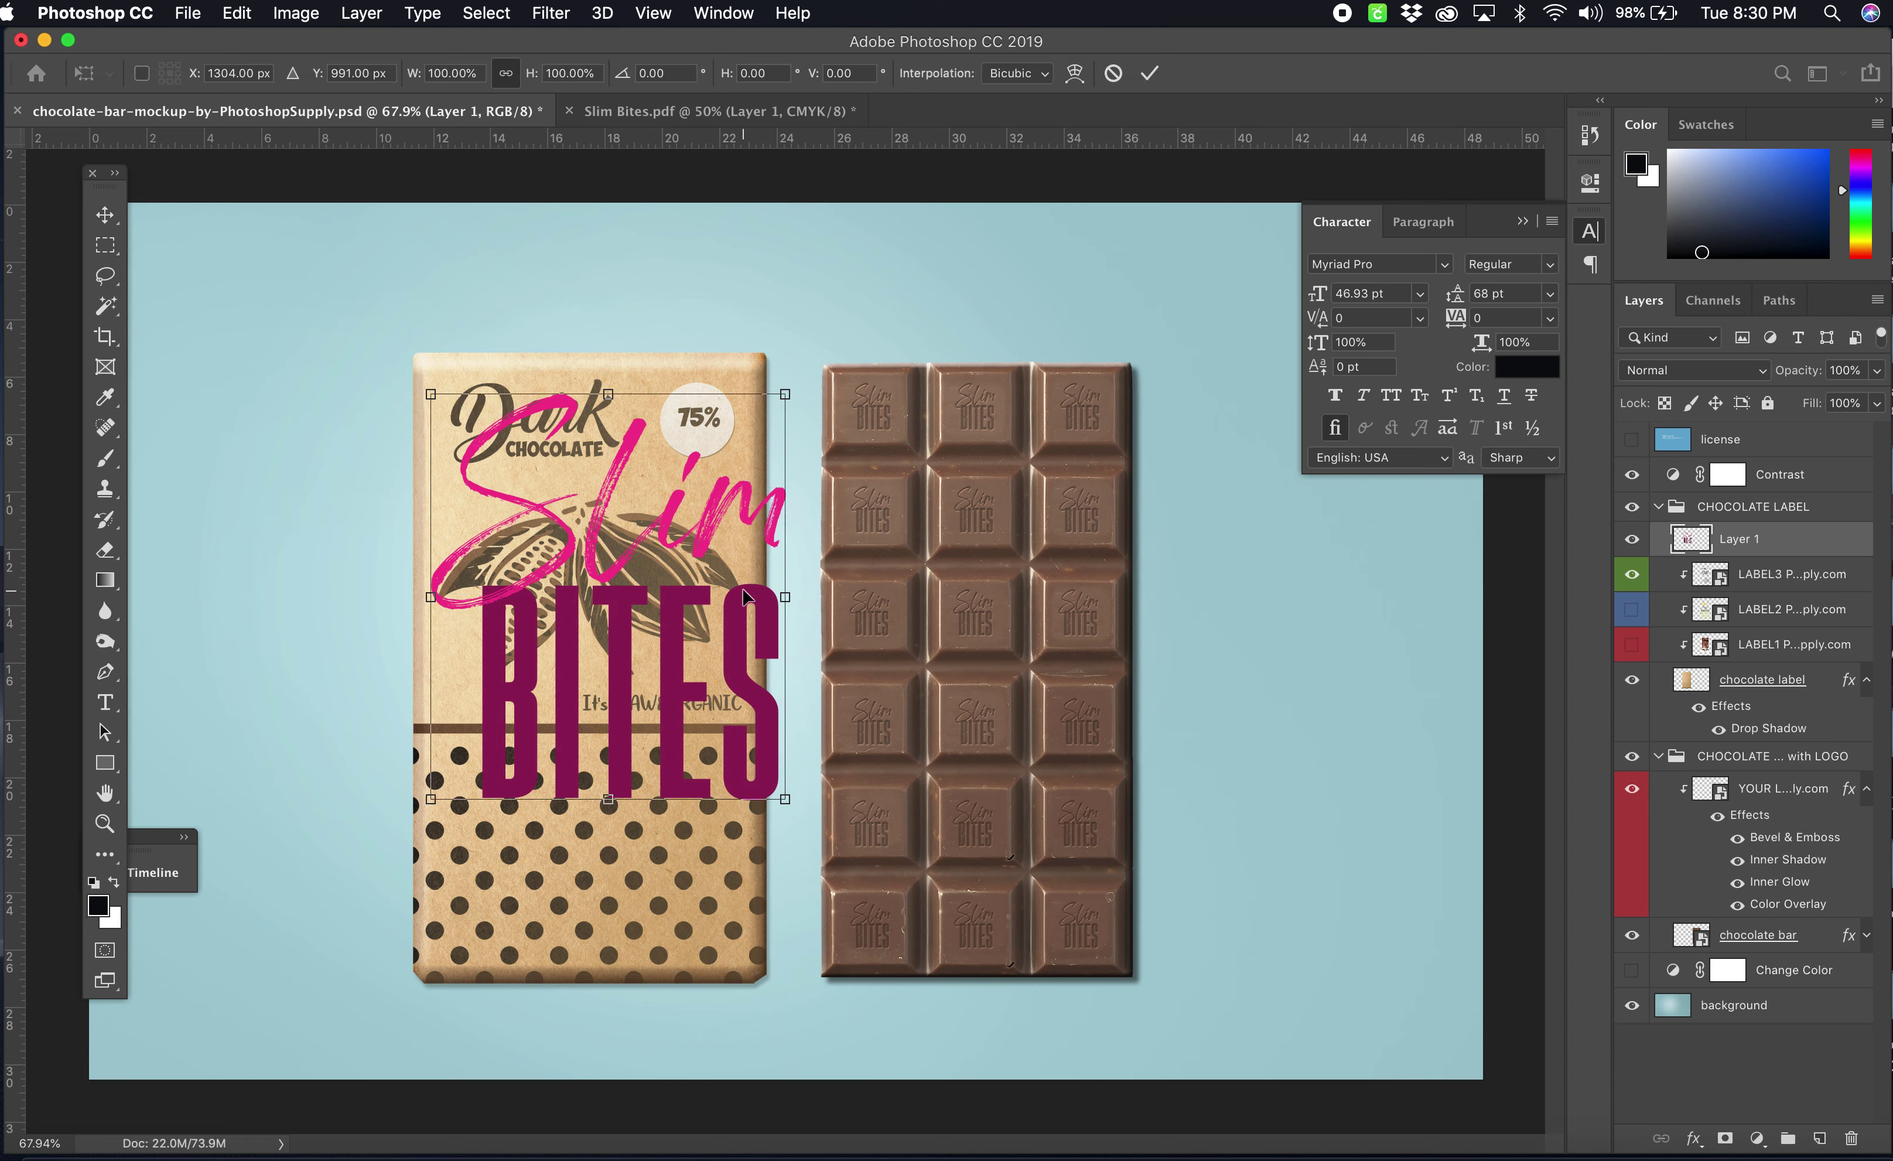
{"action": "left_click_drag", "start_coordinate": [784, 800], "coordinate": [699, 742]}
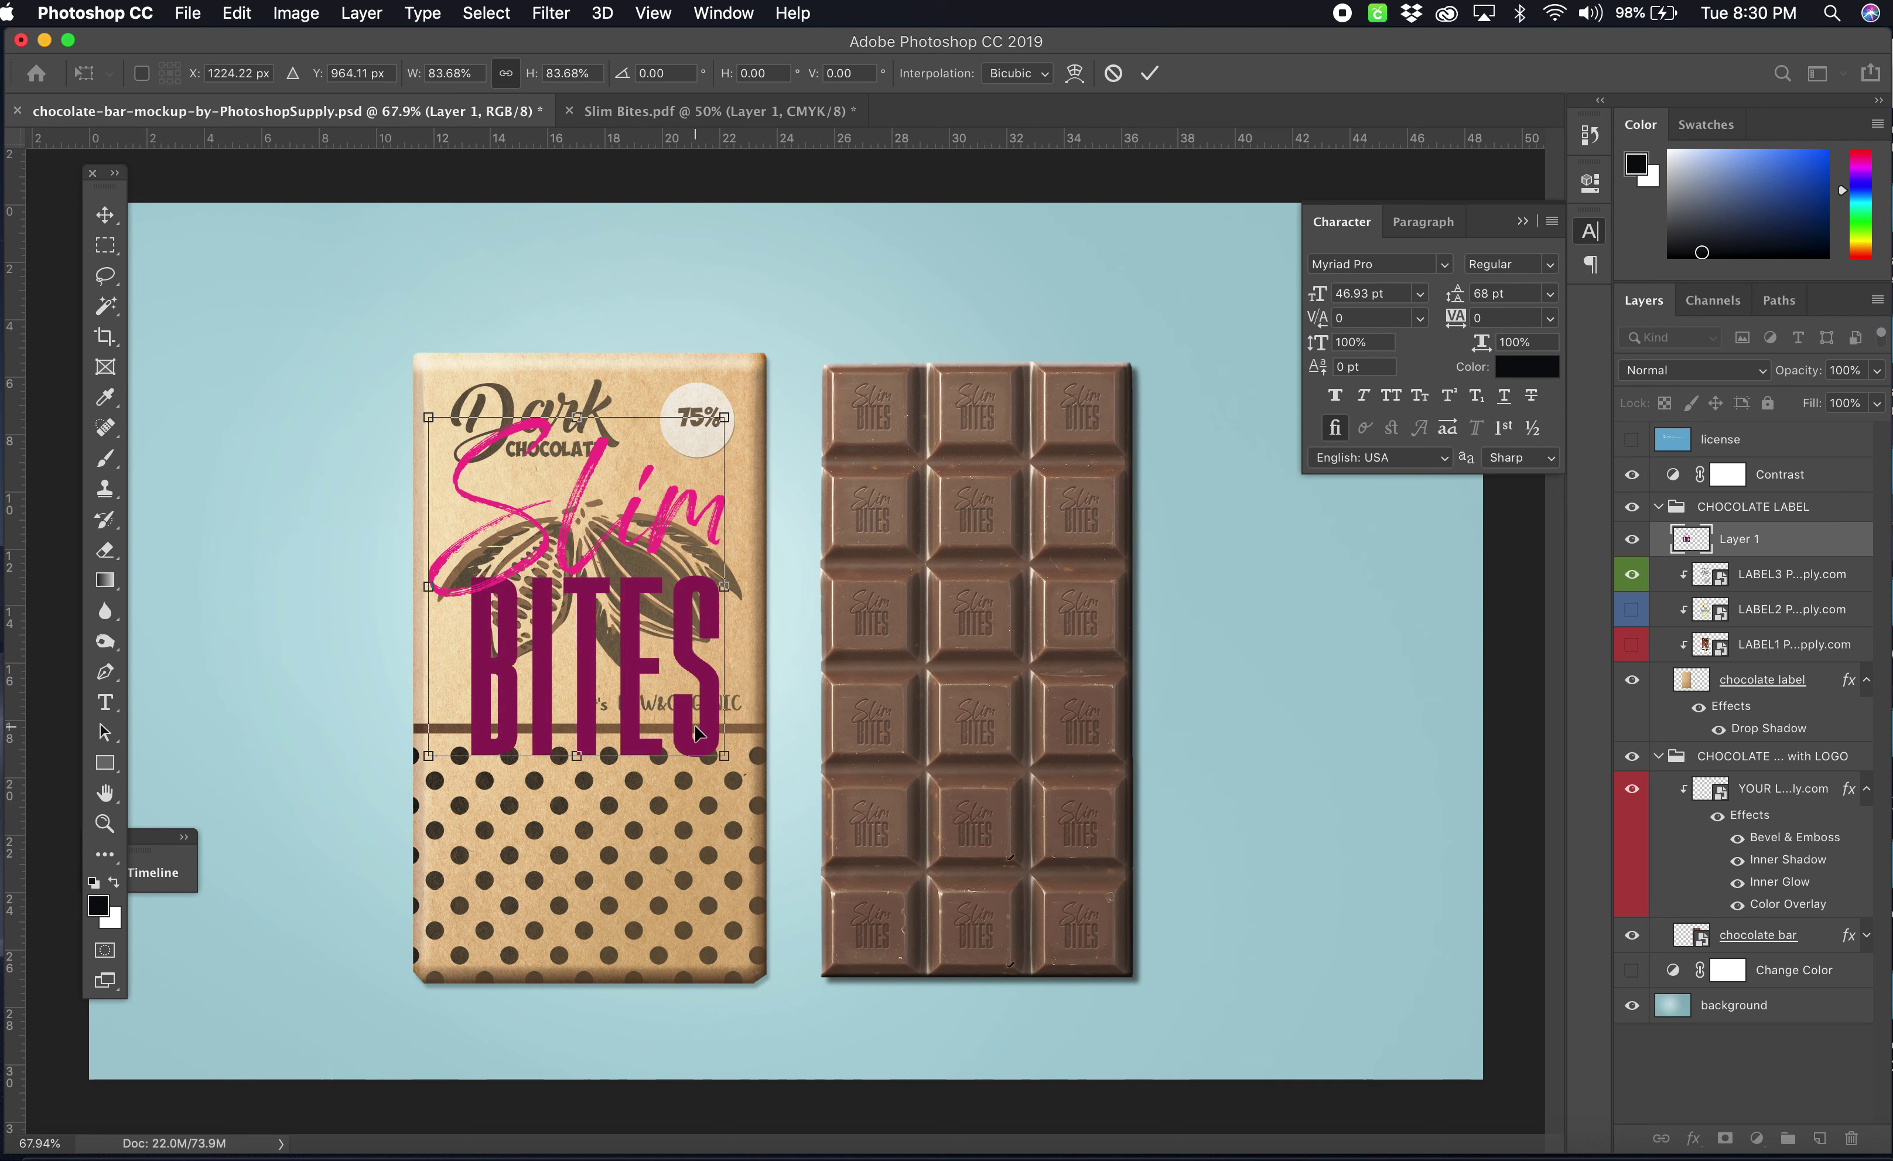
{"action": "key", "text": "Return"}
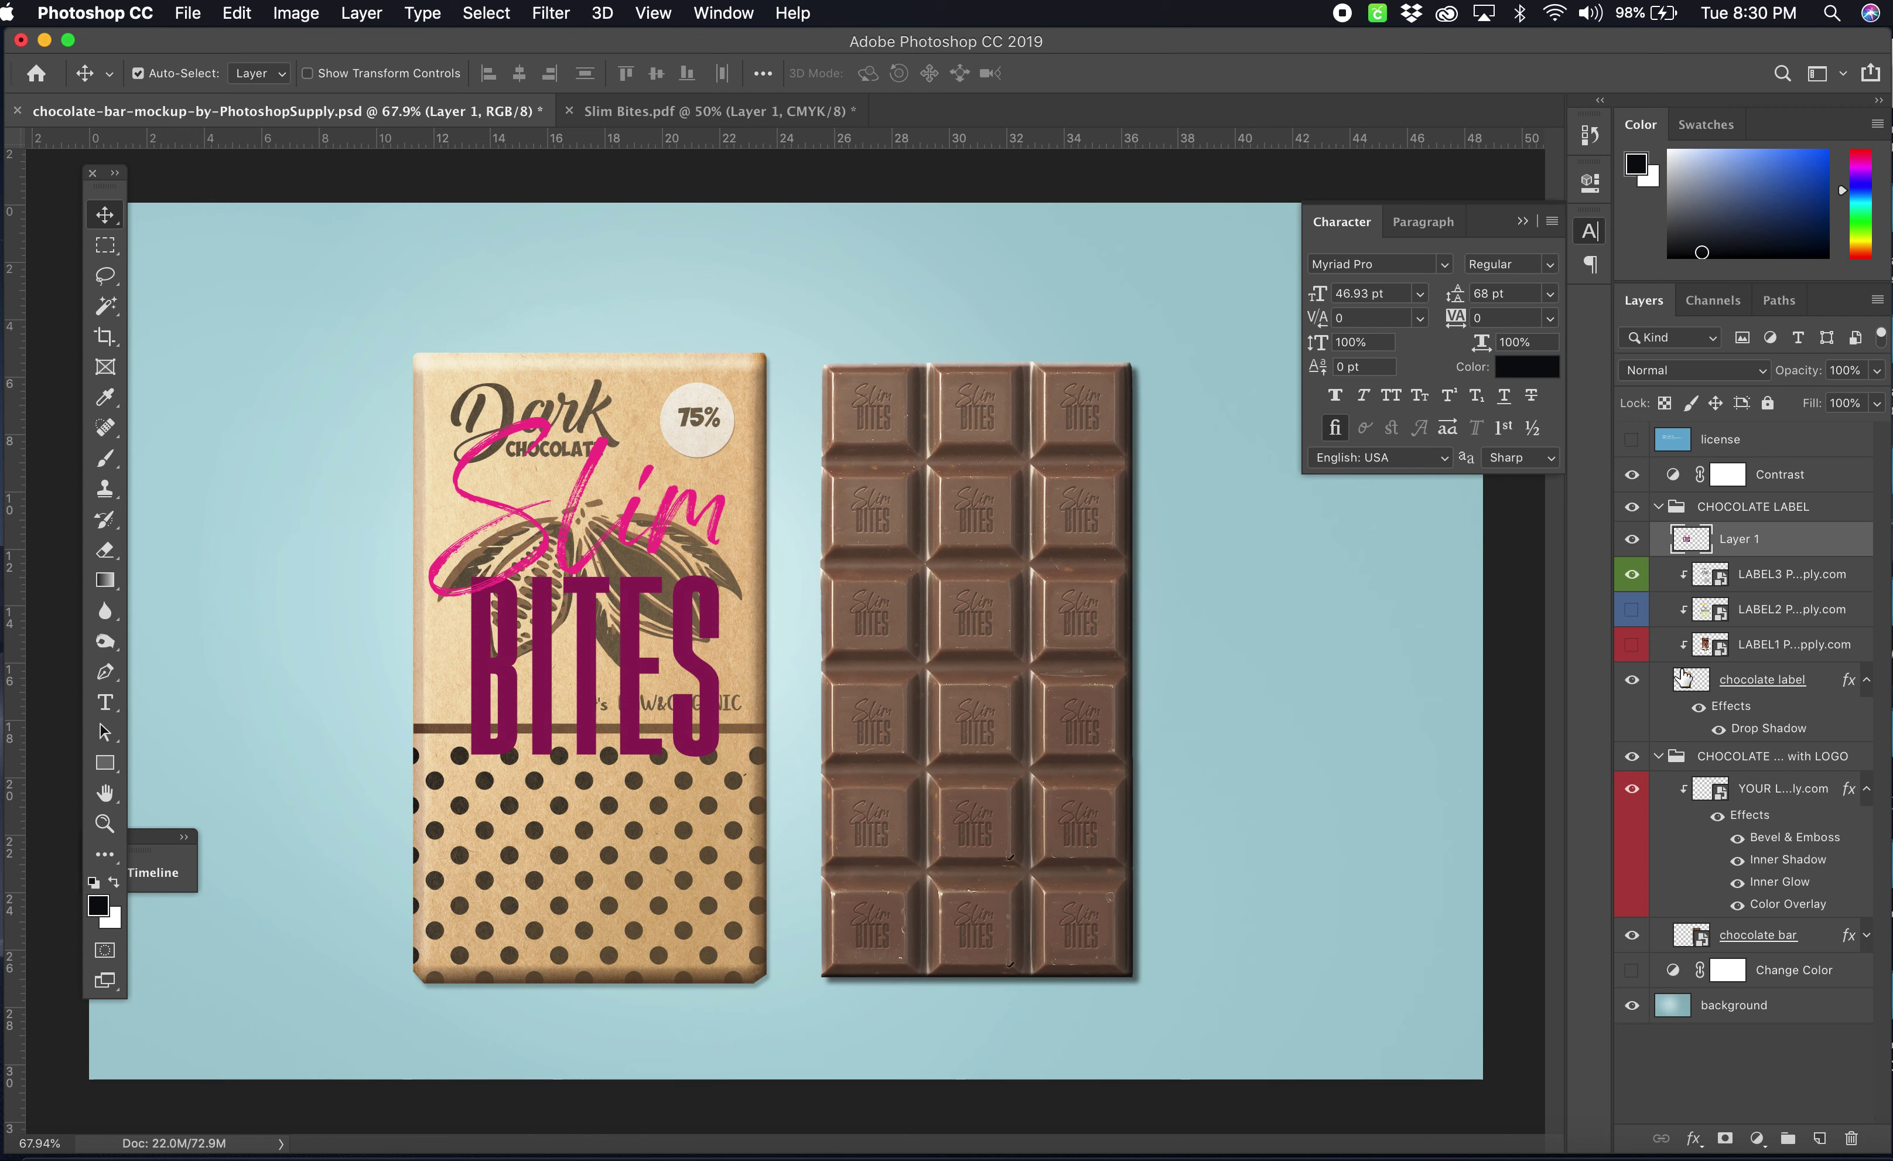
- Hide the LABEL3 design on the wrapper and select the chocolate label layer
{"action": "left_click", "coordinate": [1634, 577]}
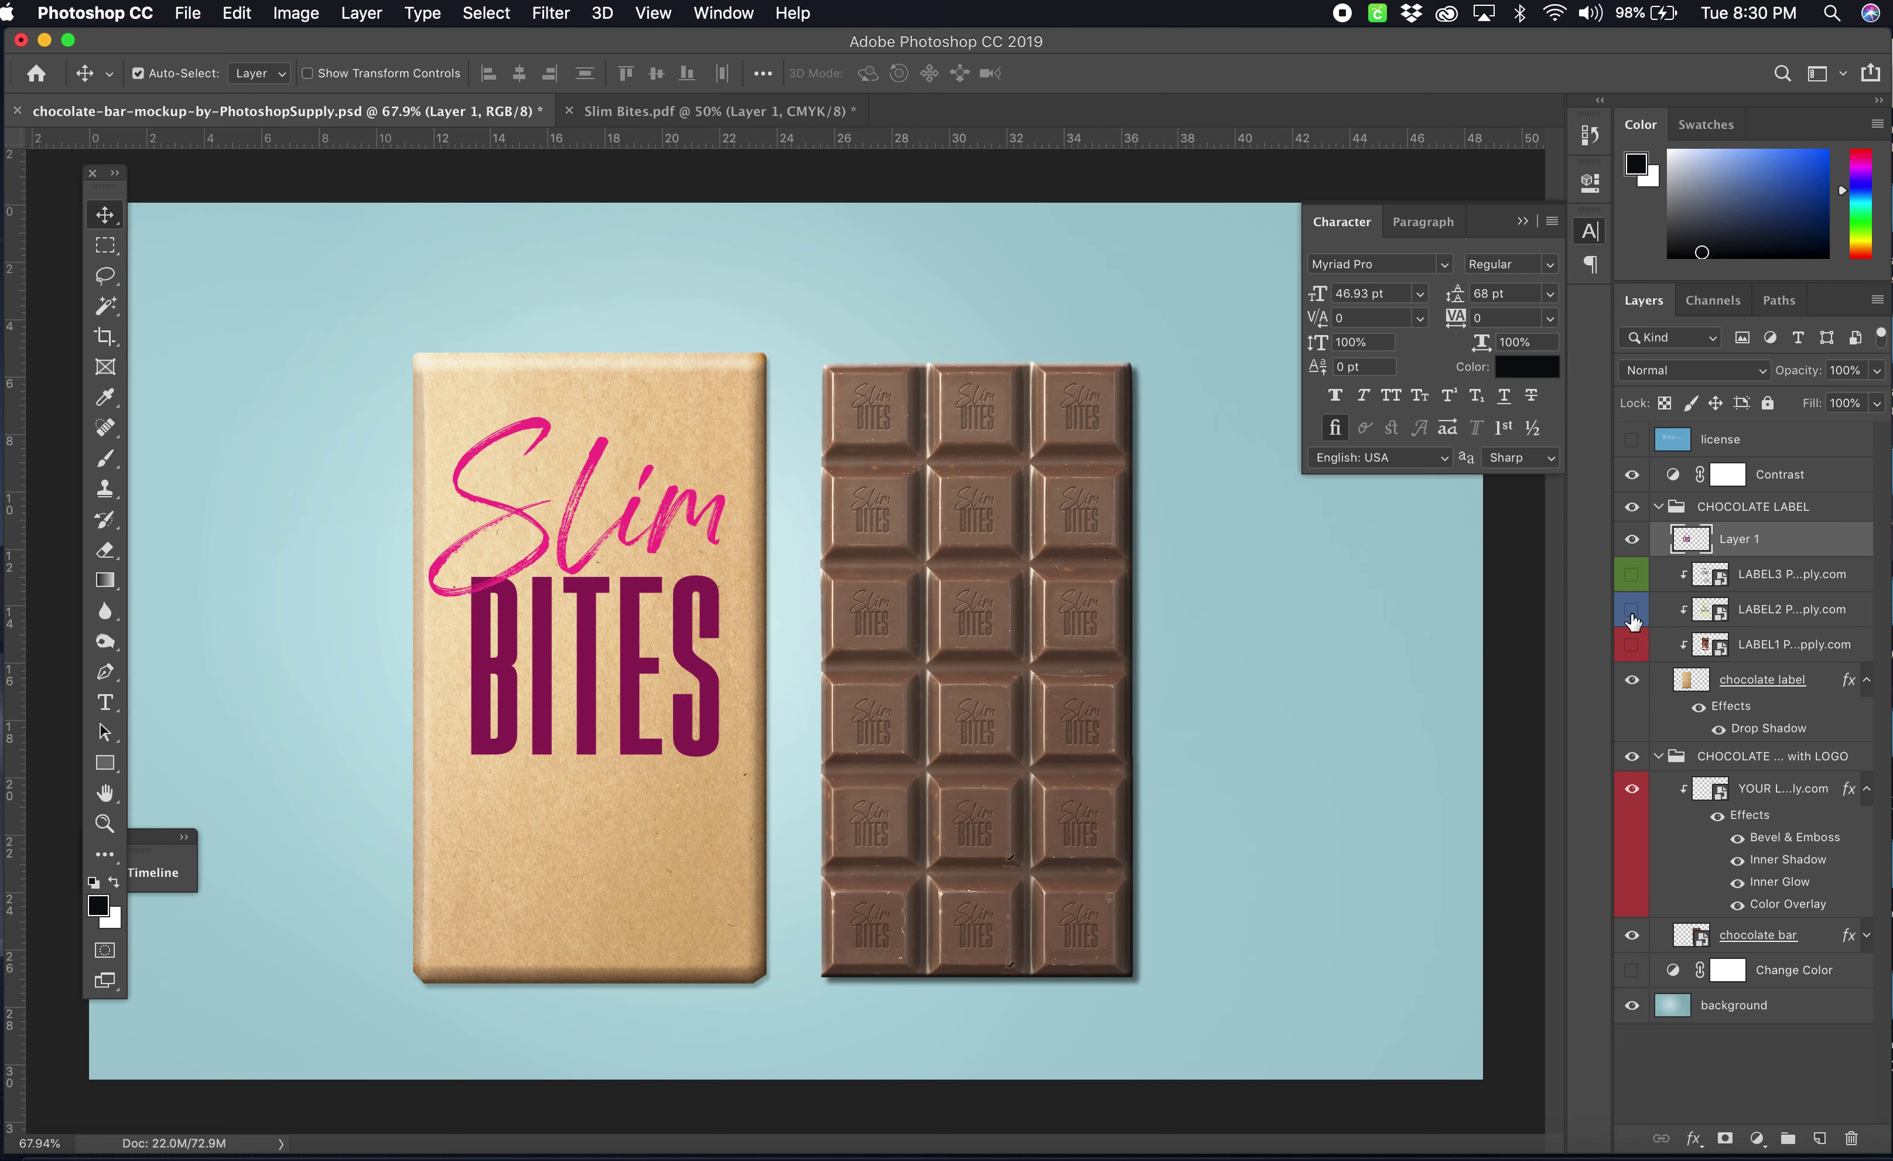
{"action": "left_click", "coordinate": [1631, 681]}
{"action": "left_click", "coordinate": [1633, 683]}
{"action": "left_click", "coordinate": [1768, 687]}
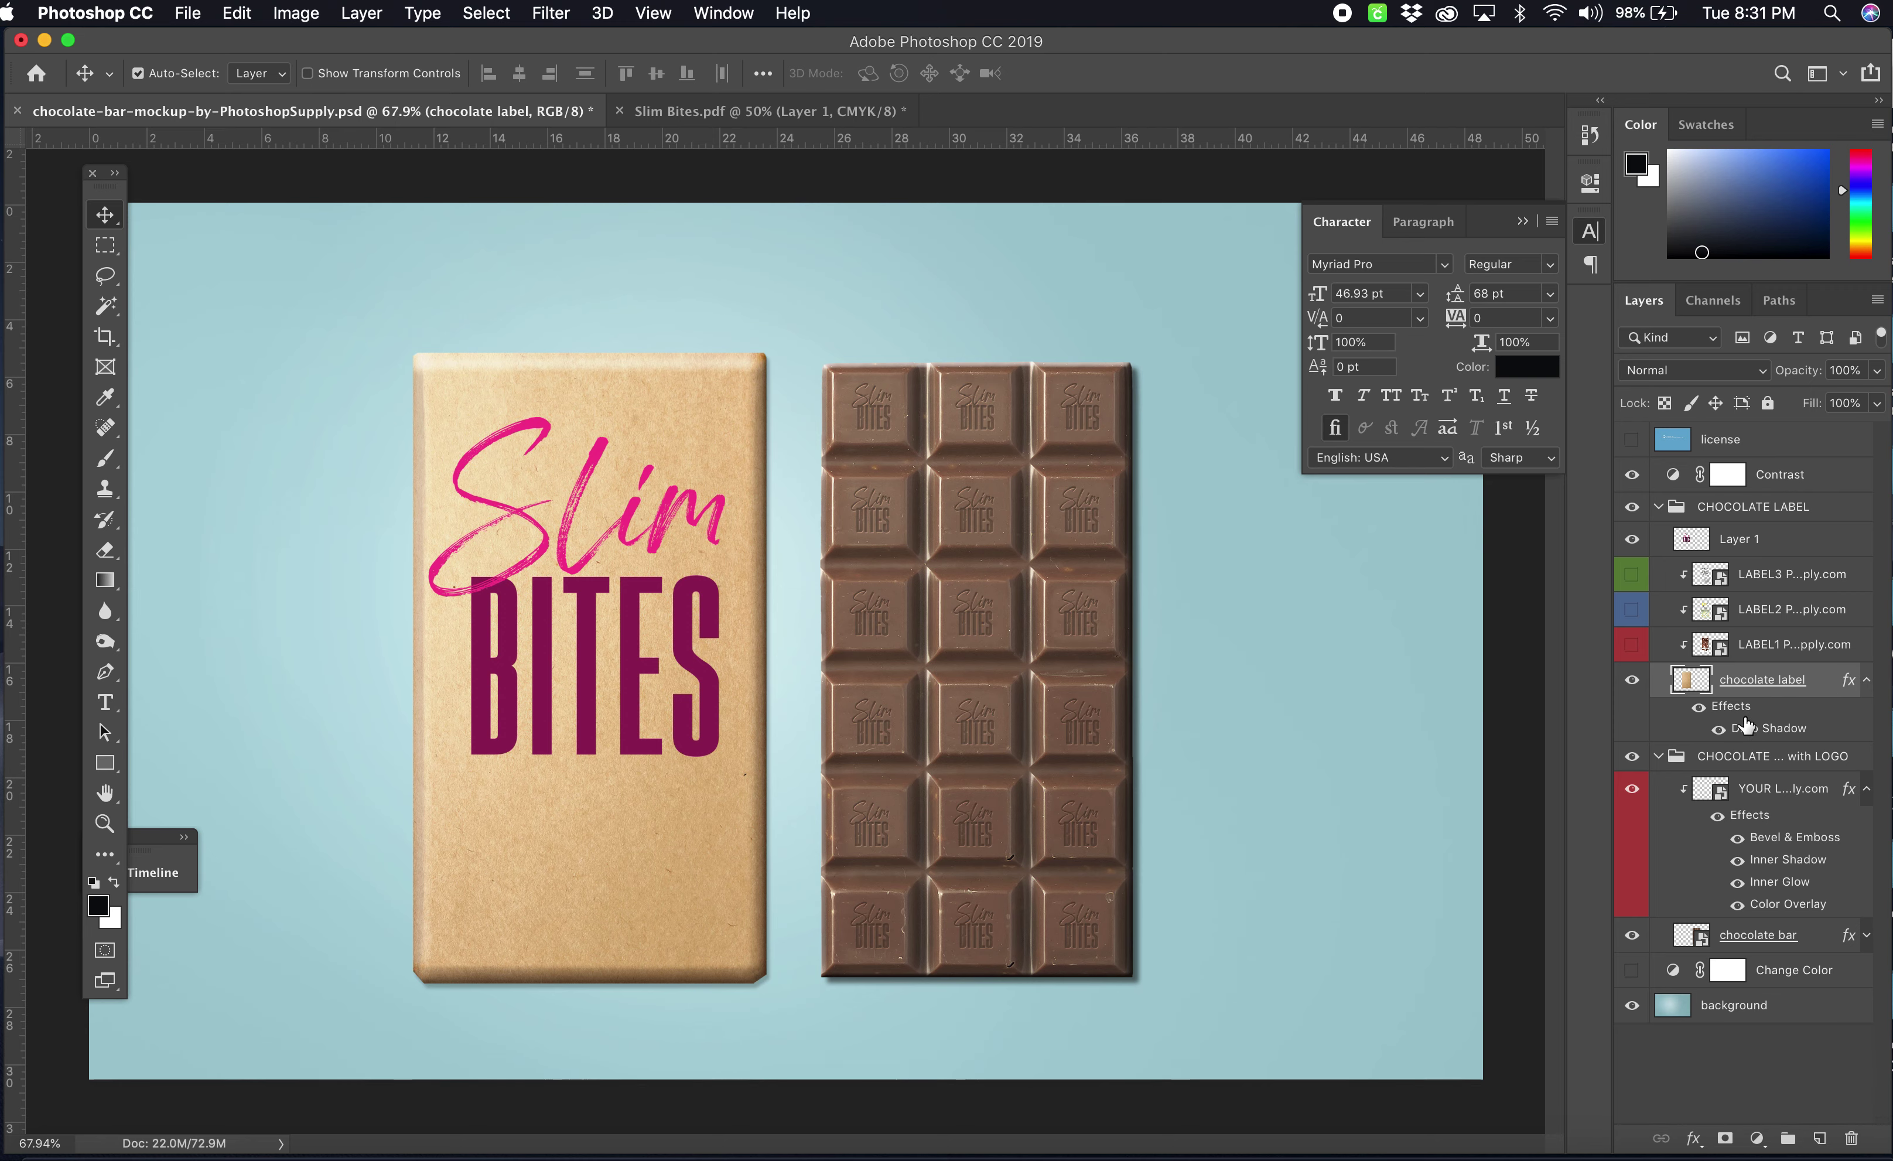
- Add a Gradient Overlay effect to the chocolate label layer with its blend mode set to Multiply
{"action": "double_click", "coordinate": [1826, 689]}
{"action": "left_click_drag", "start_coordinate": [1227, 424], "coordinate": [1401, 250]}
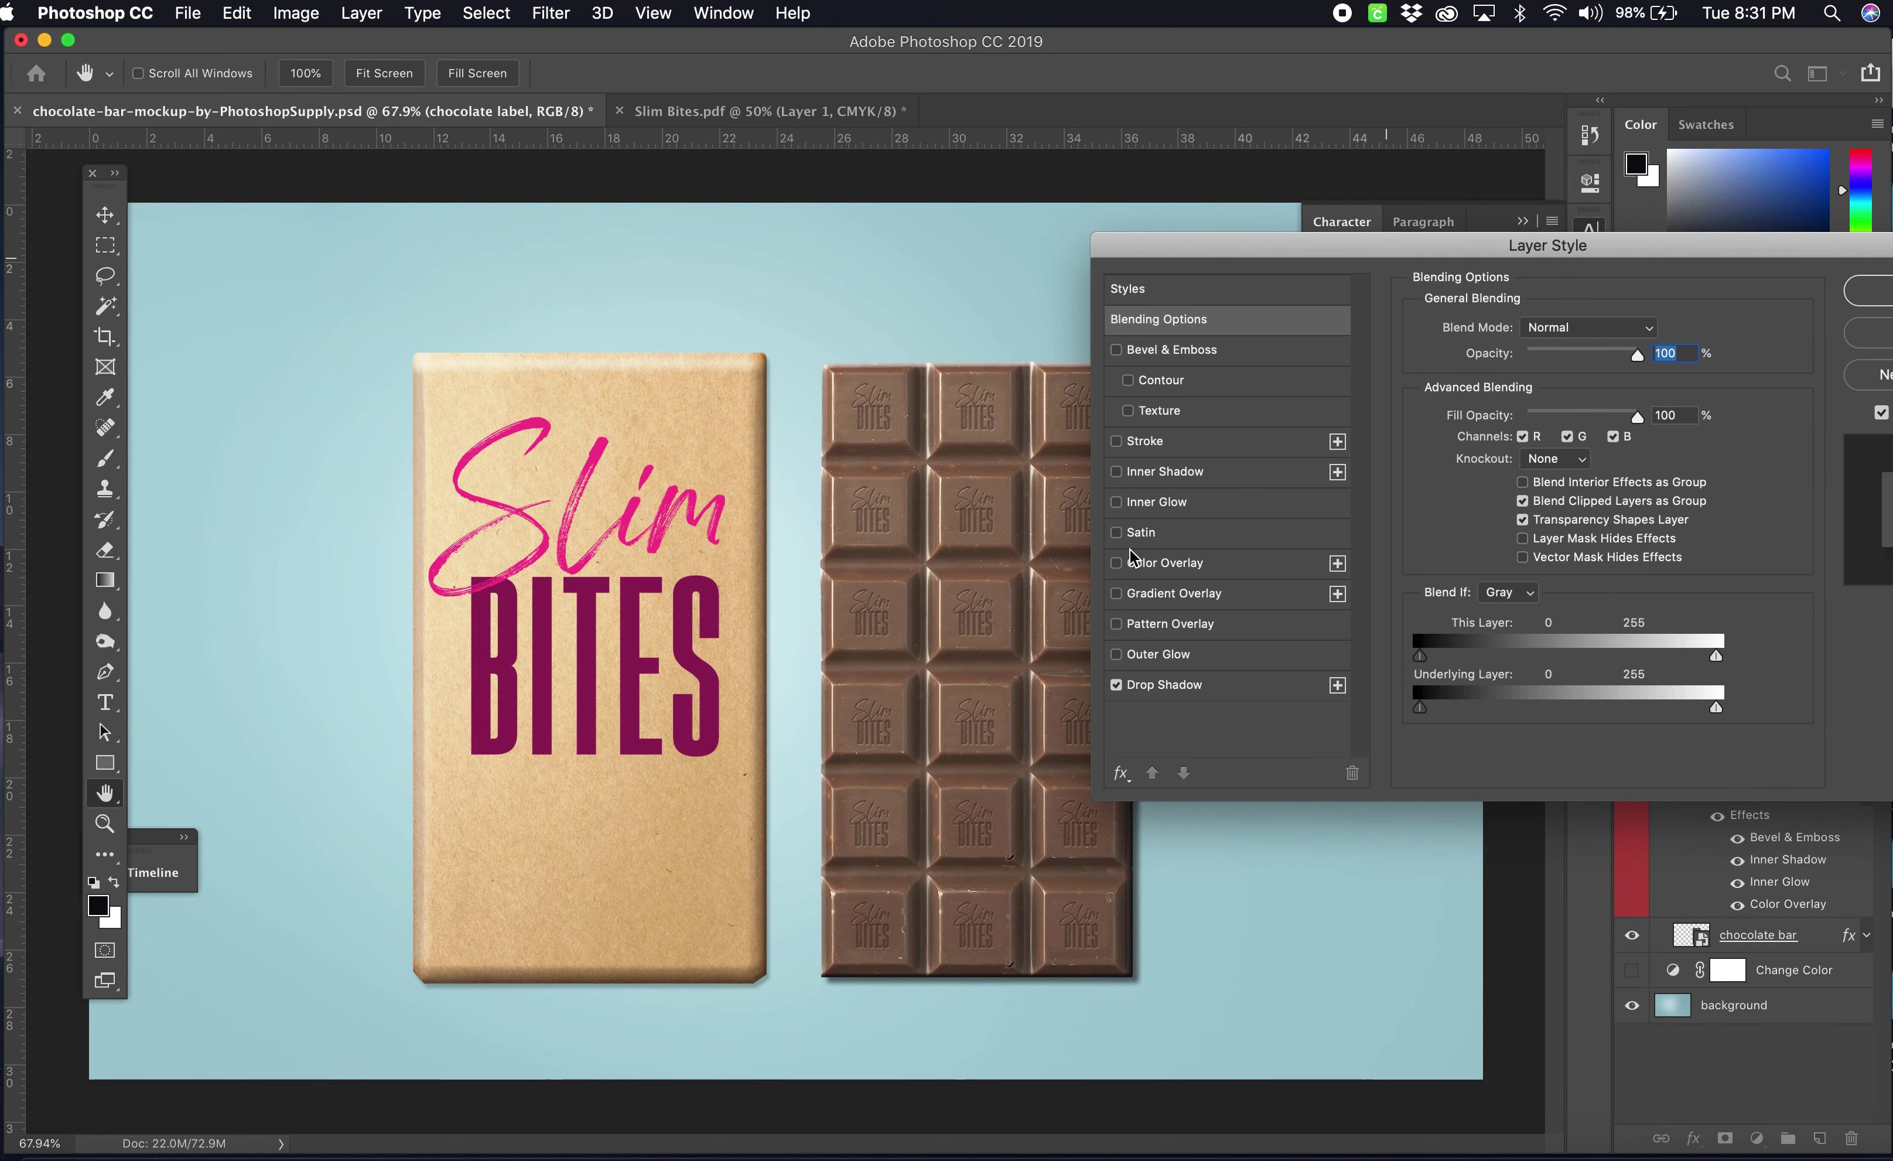
{"action": "left_click", "coordinate": [1164, 594]}
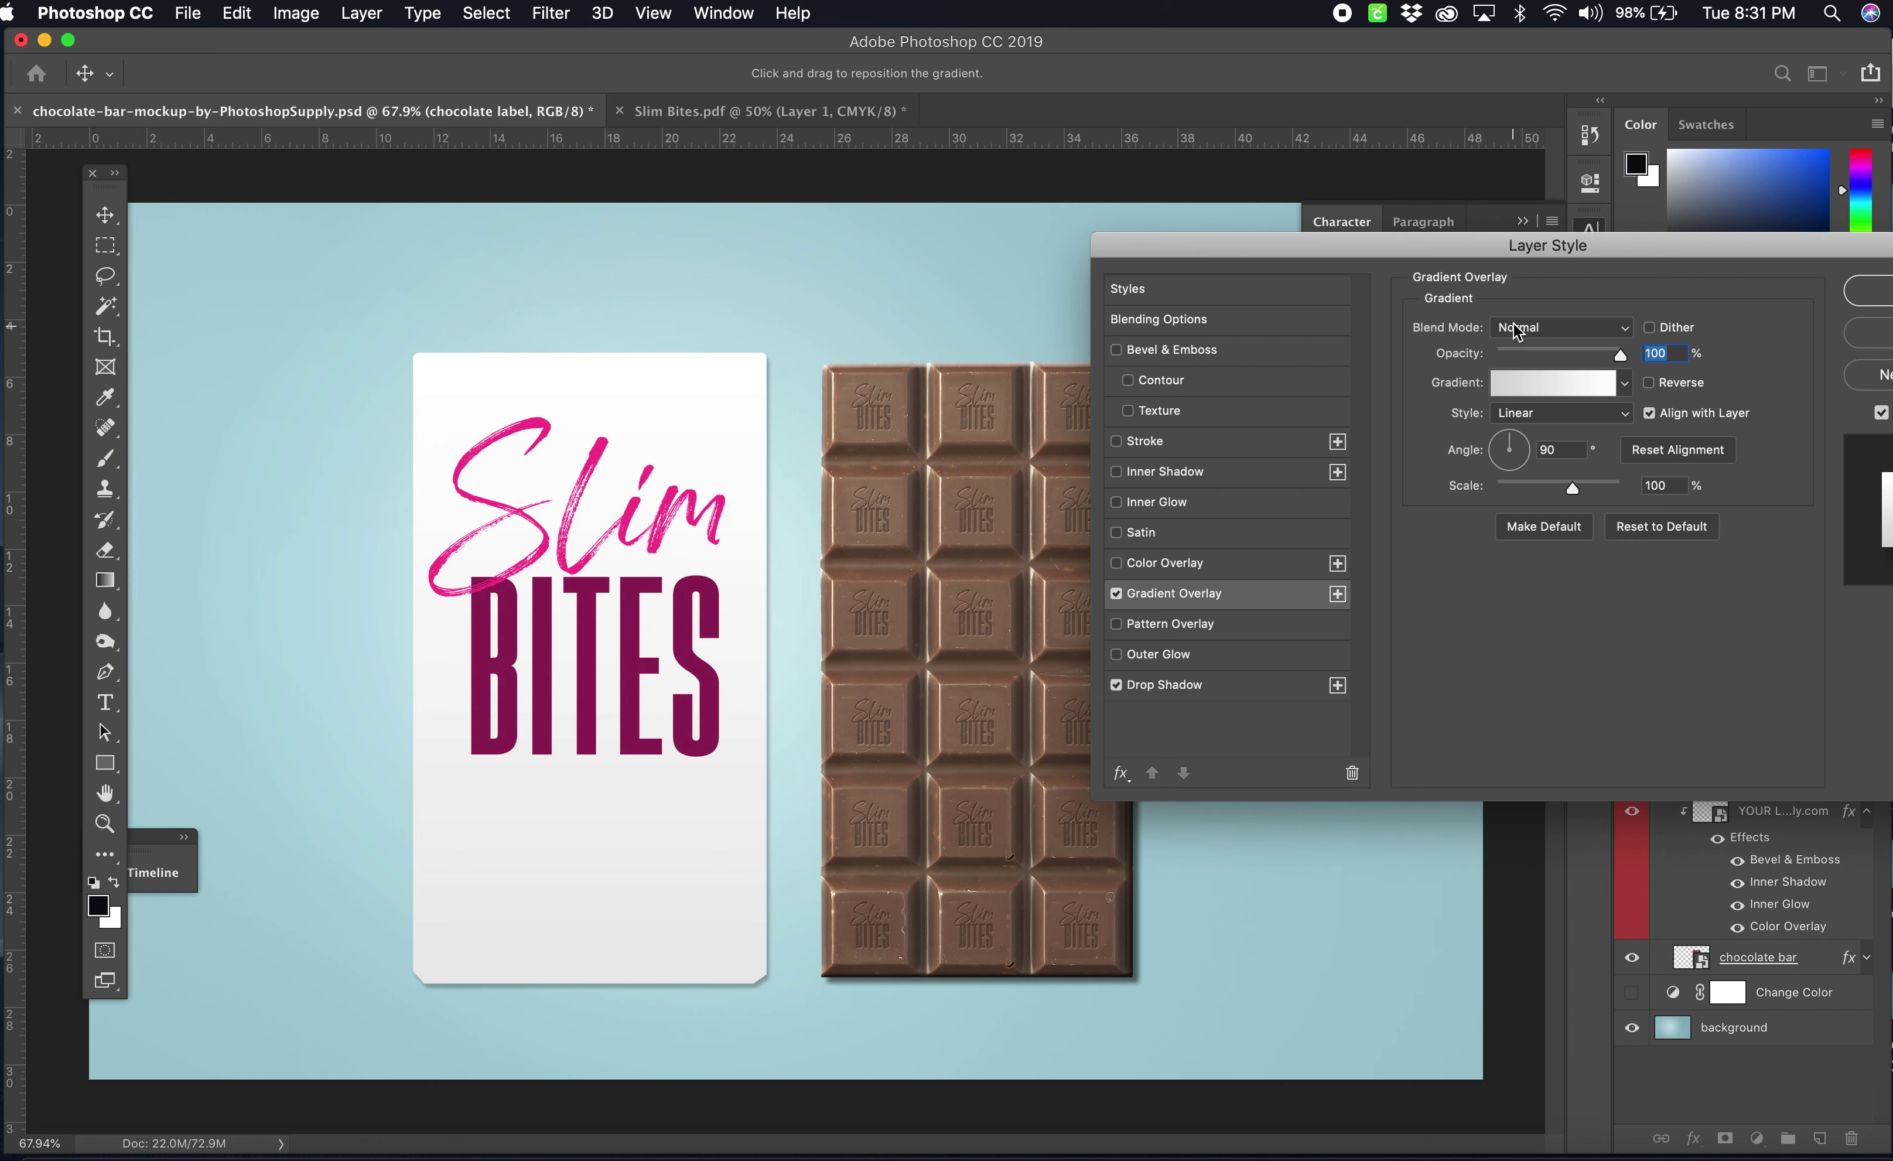
{"action": "left_click", "coordinate": [1593, 332]}
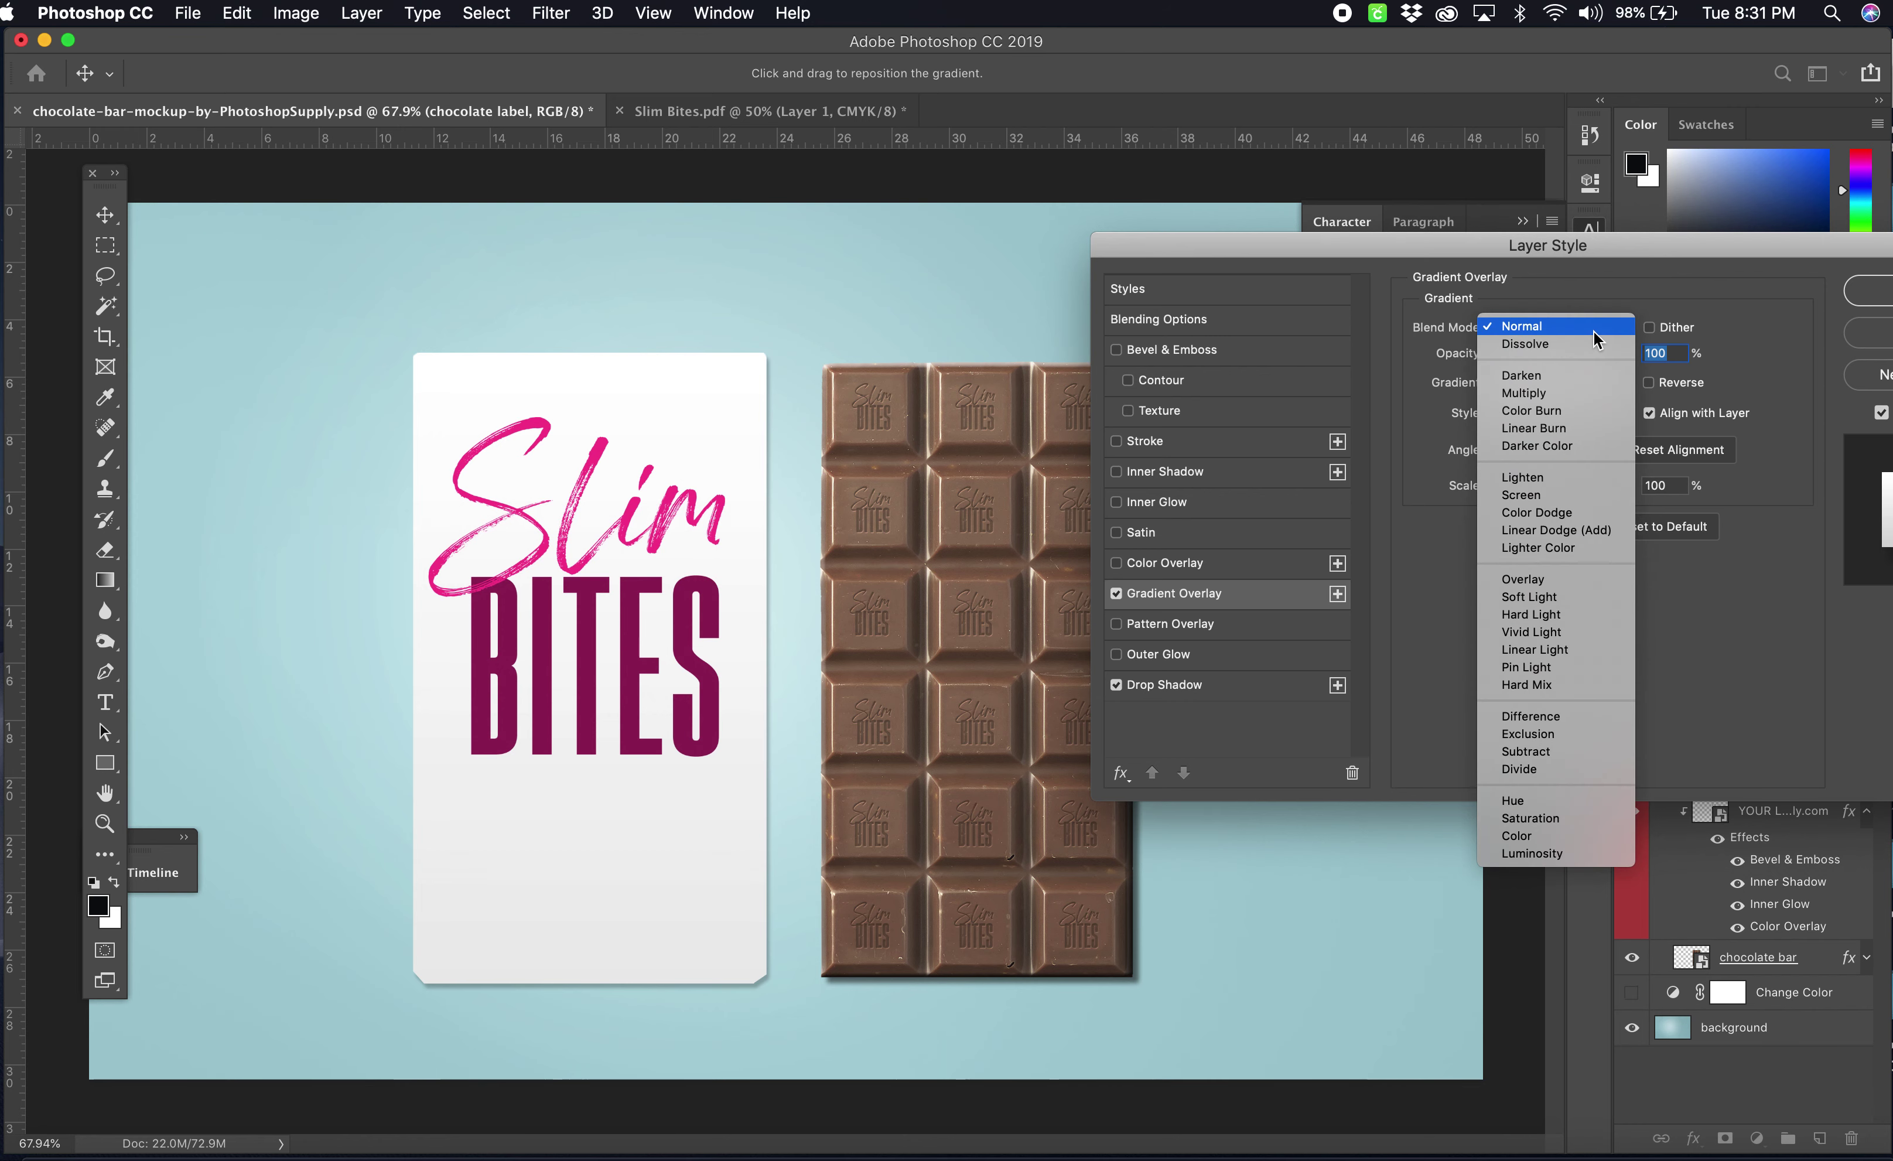
{"action": "left_click", "coordinate": [1595, 395]}
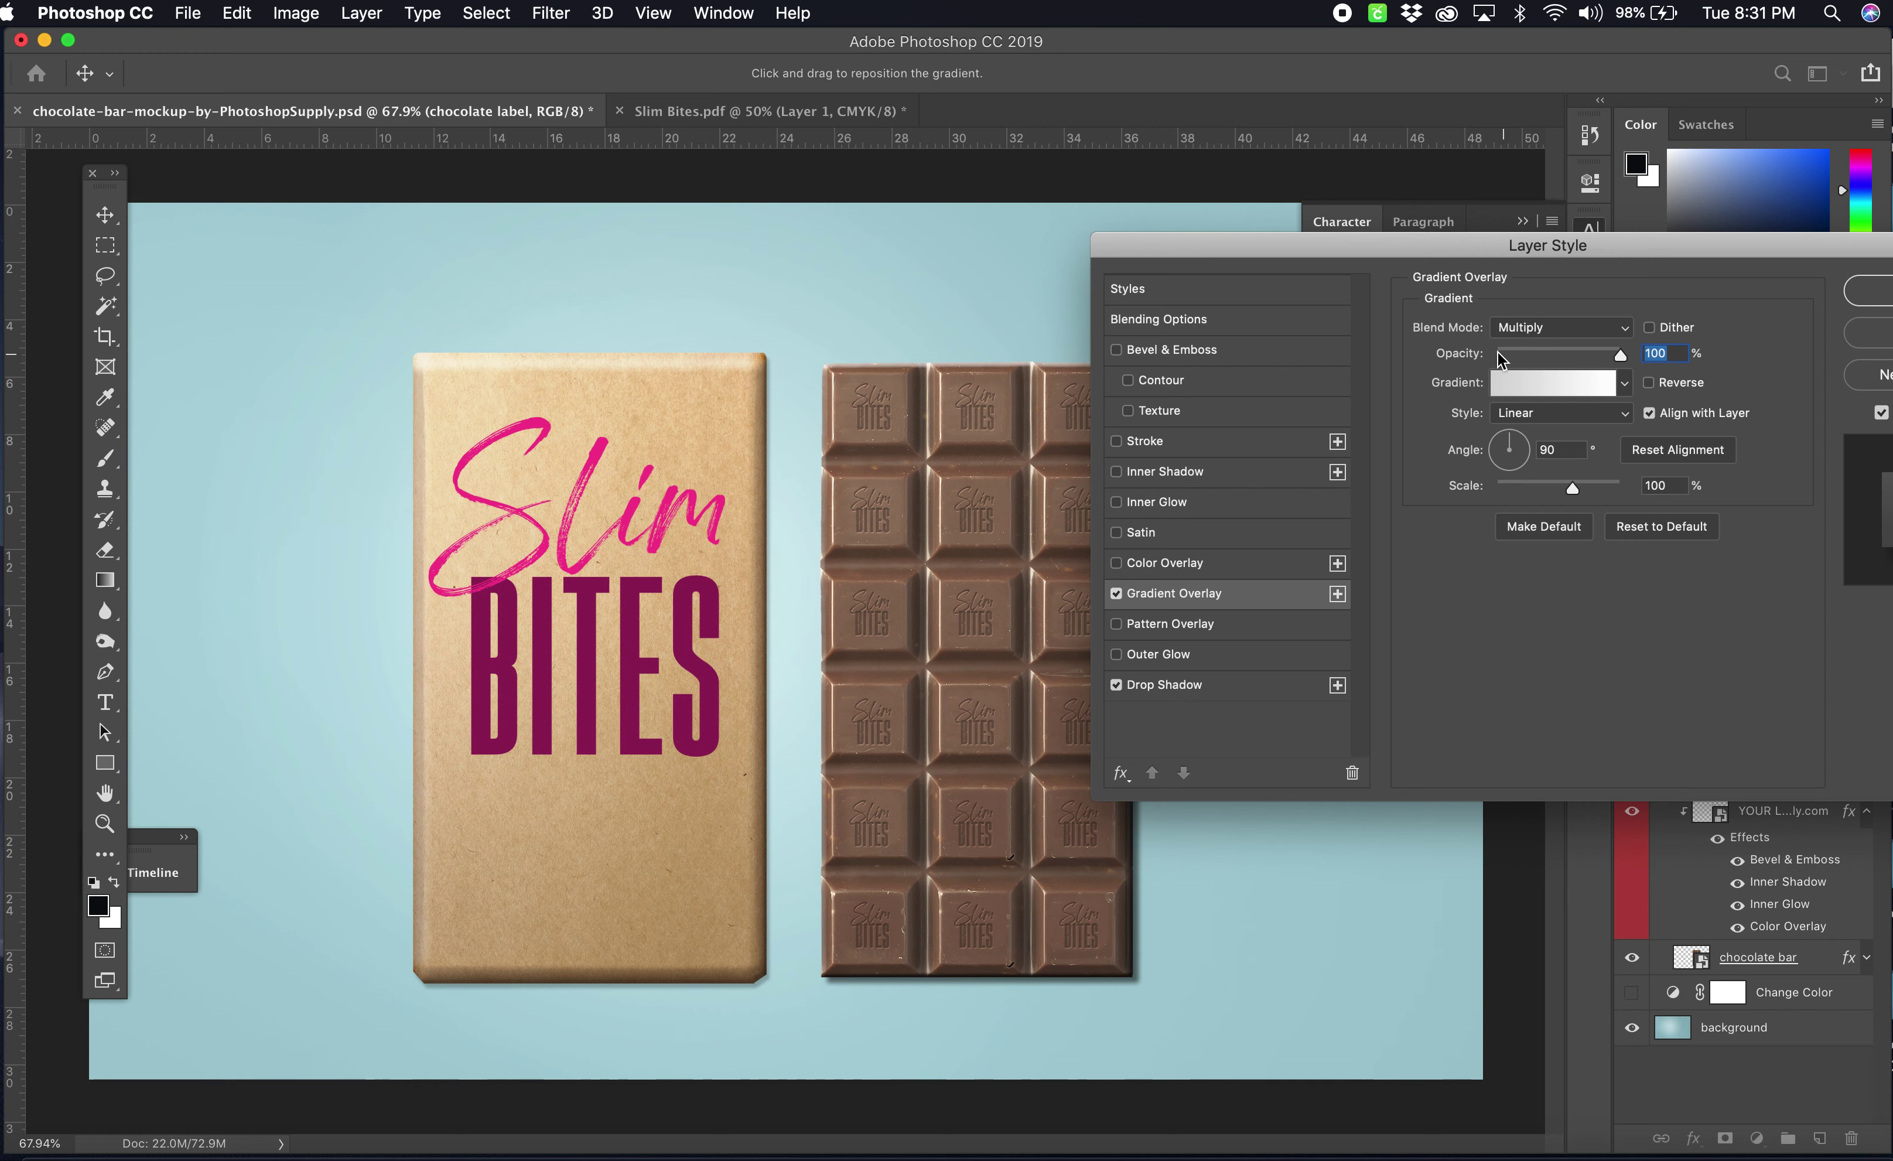
- Try lower opacities for the Gradient Overlay, including 60% and 23%, and return it to 100%
{"action": "left_click", "coordinate": [1557, 349]}
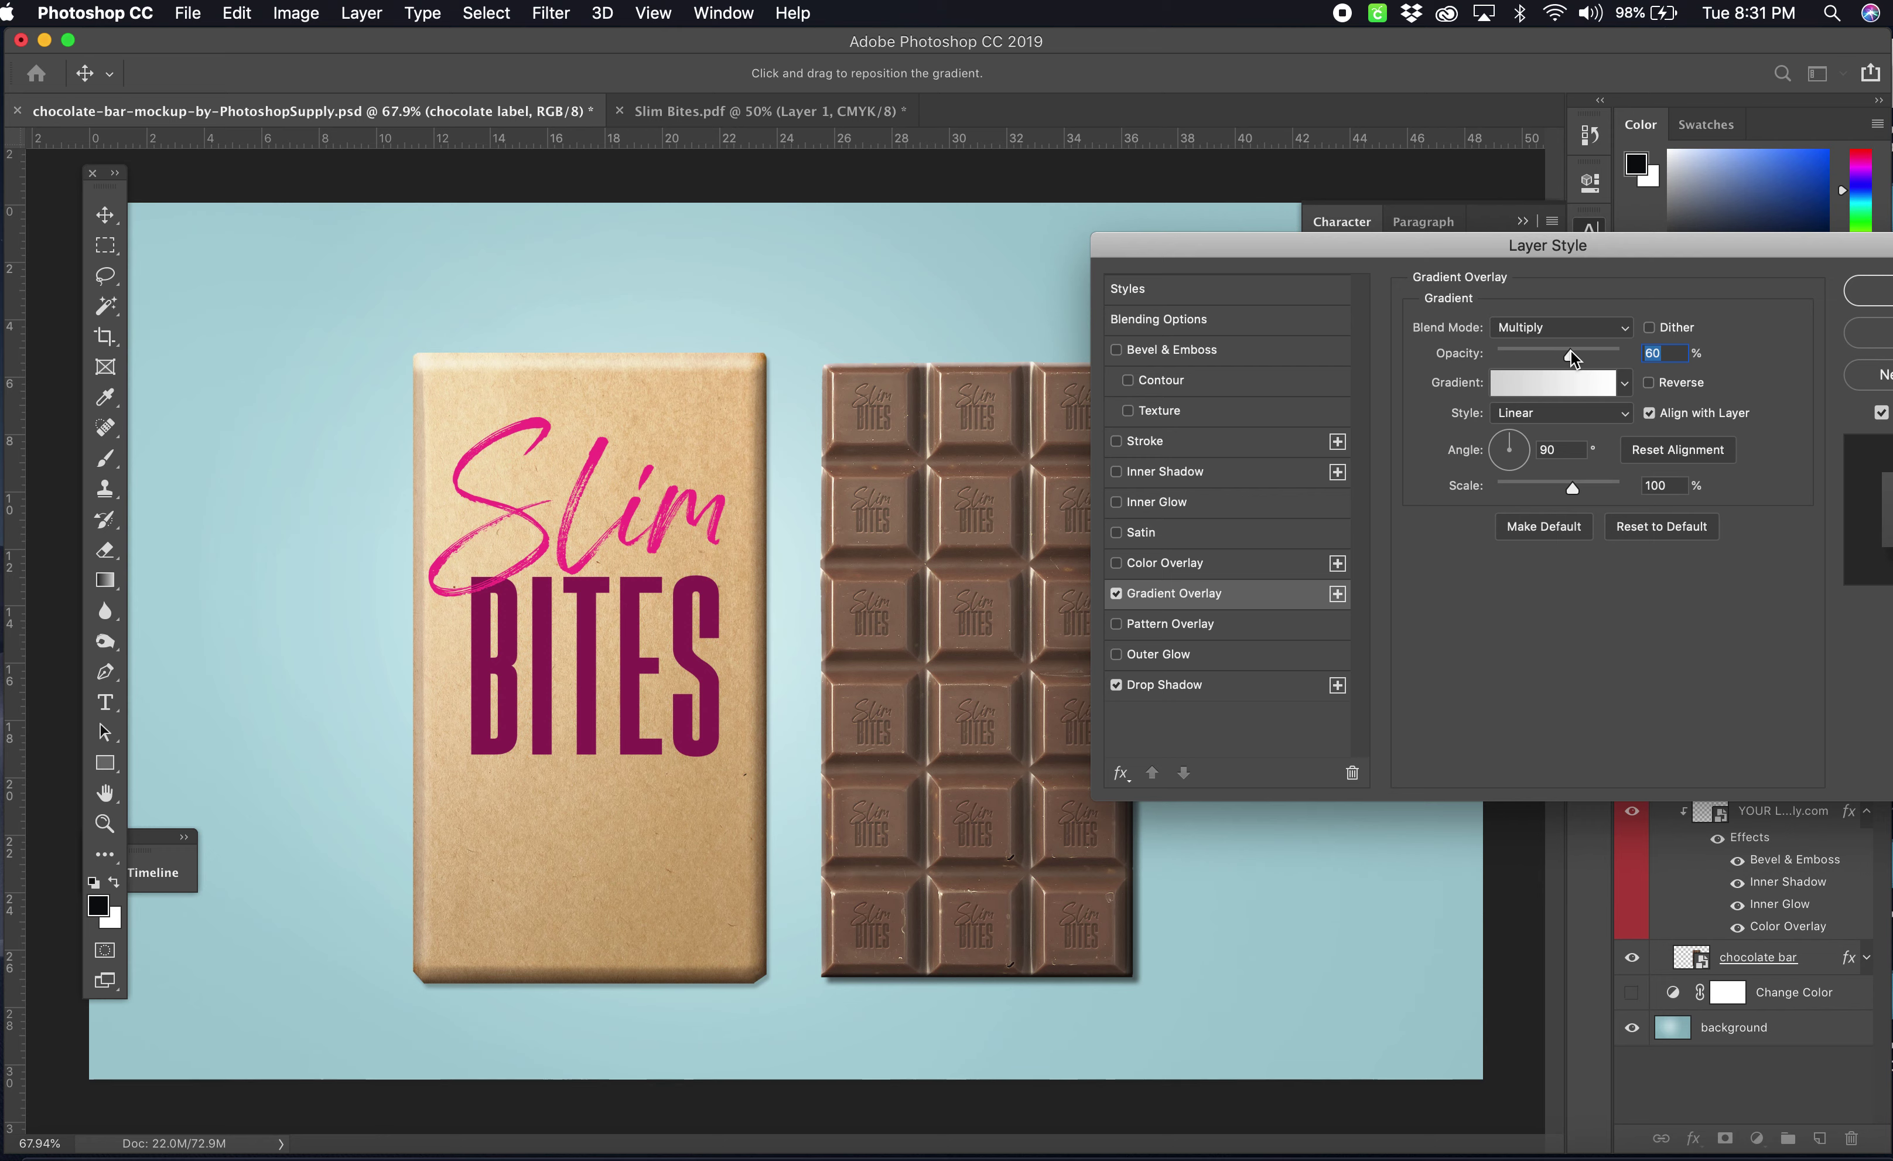
{"action": "left_click_drag", "start_coordinate": [1538, 349], "coordinate": [1525, 352]}
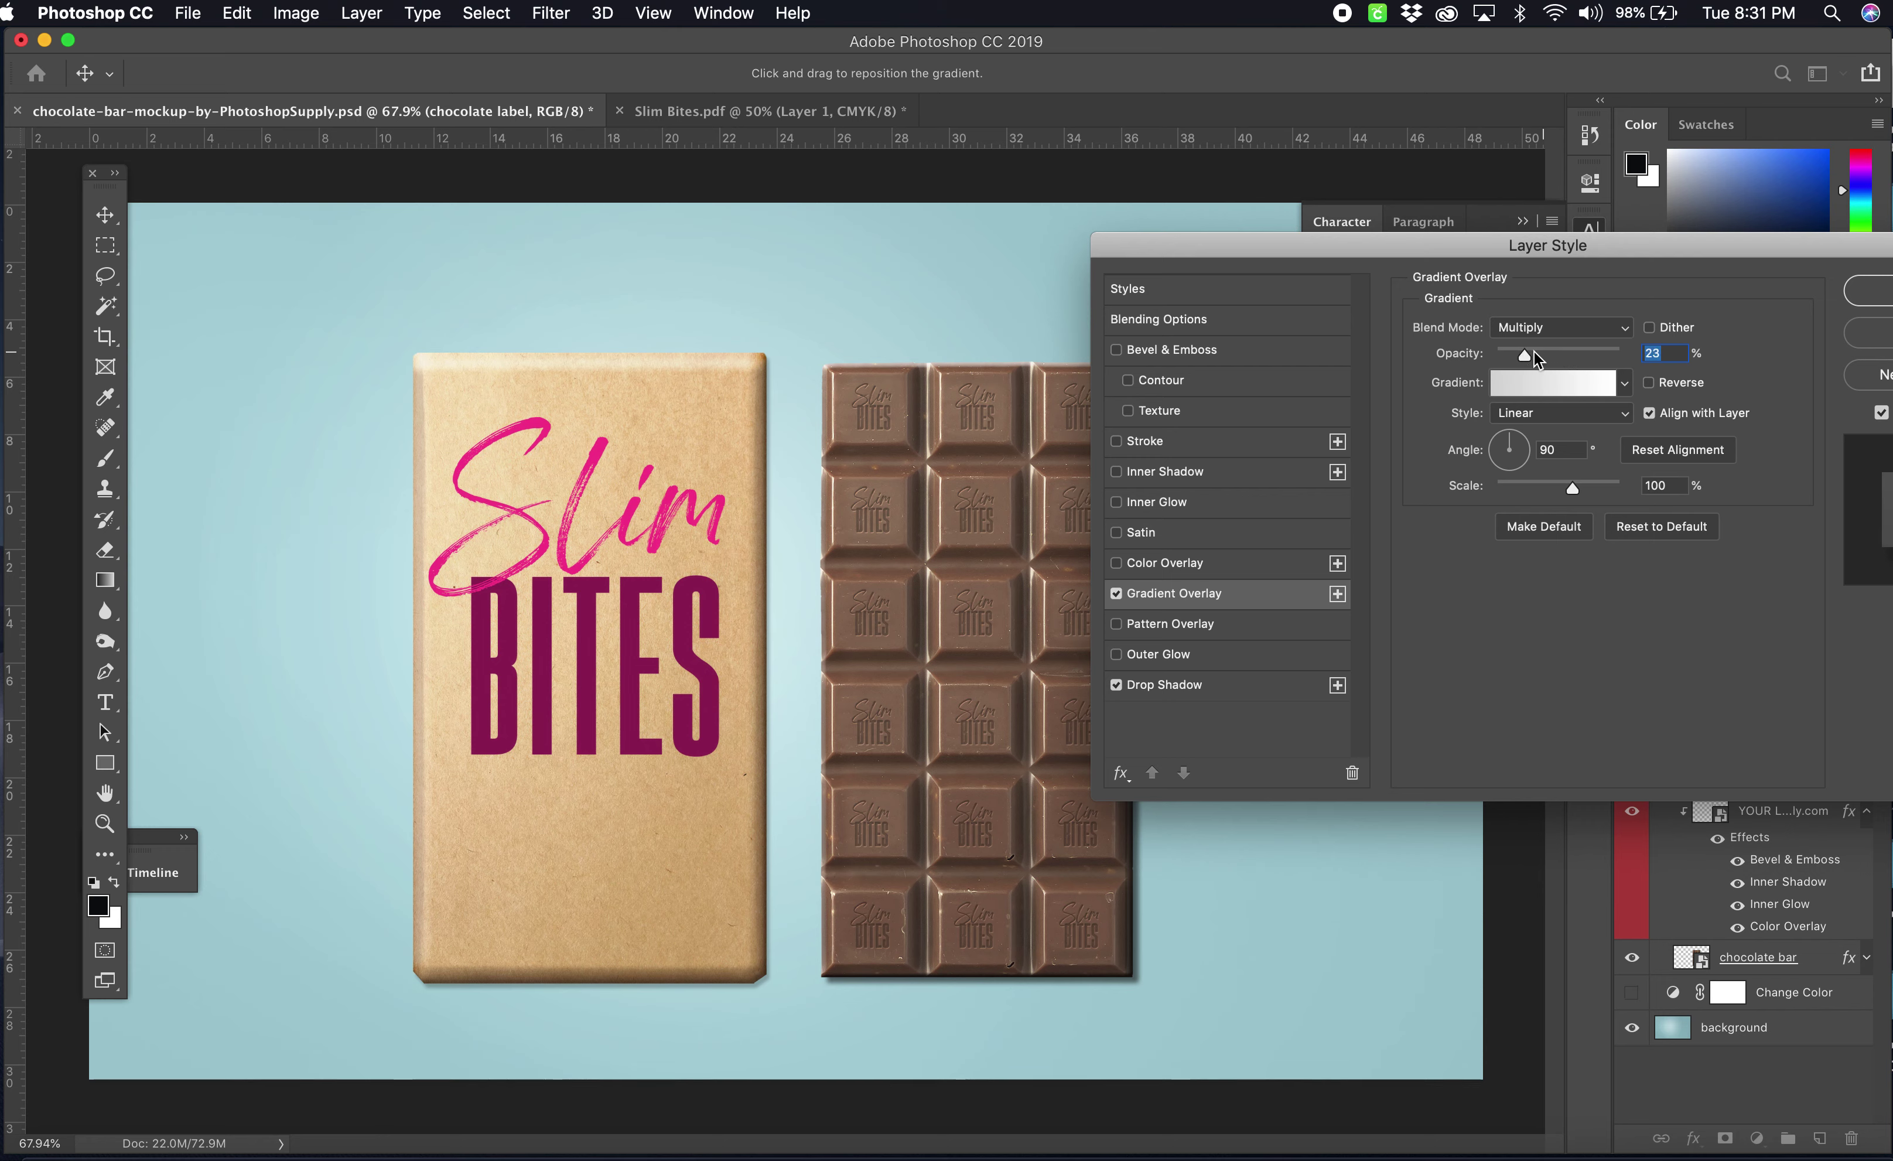
{"action": "left_click_drag", "start_coordinate": [1525, 355], "coordinate": [1622, 359]}
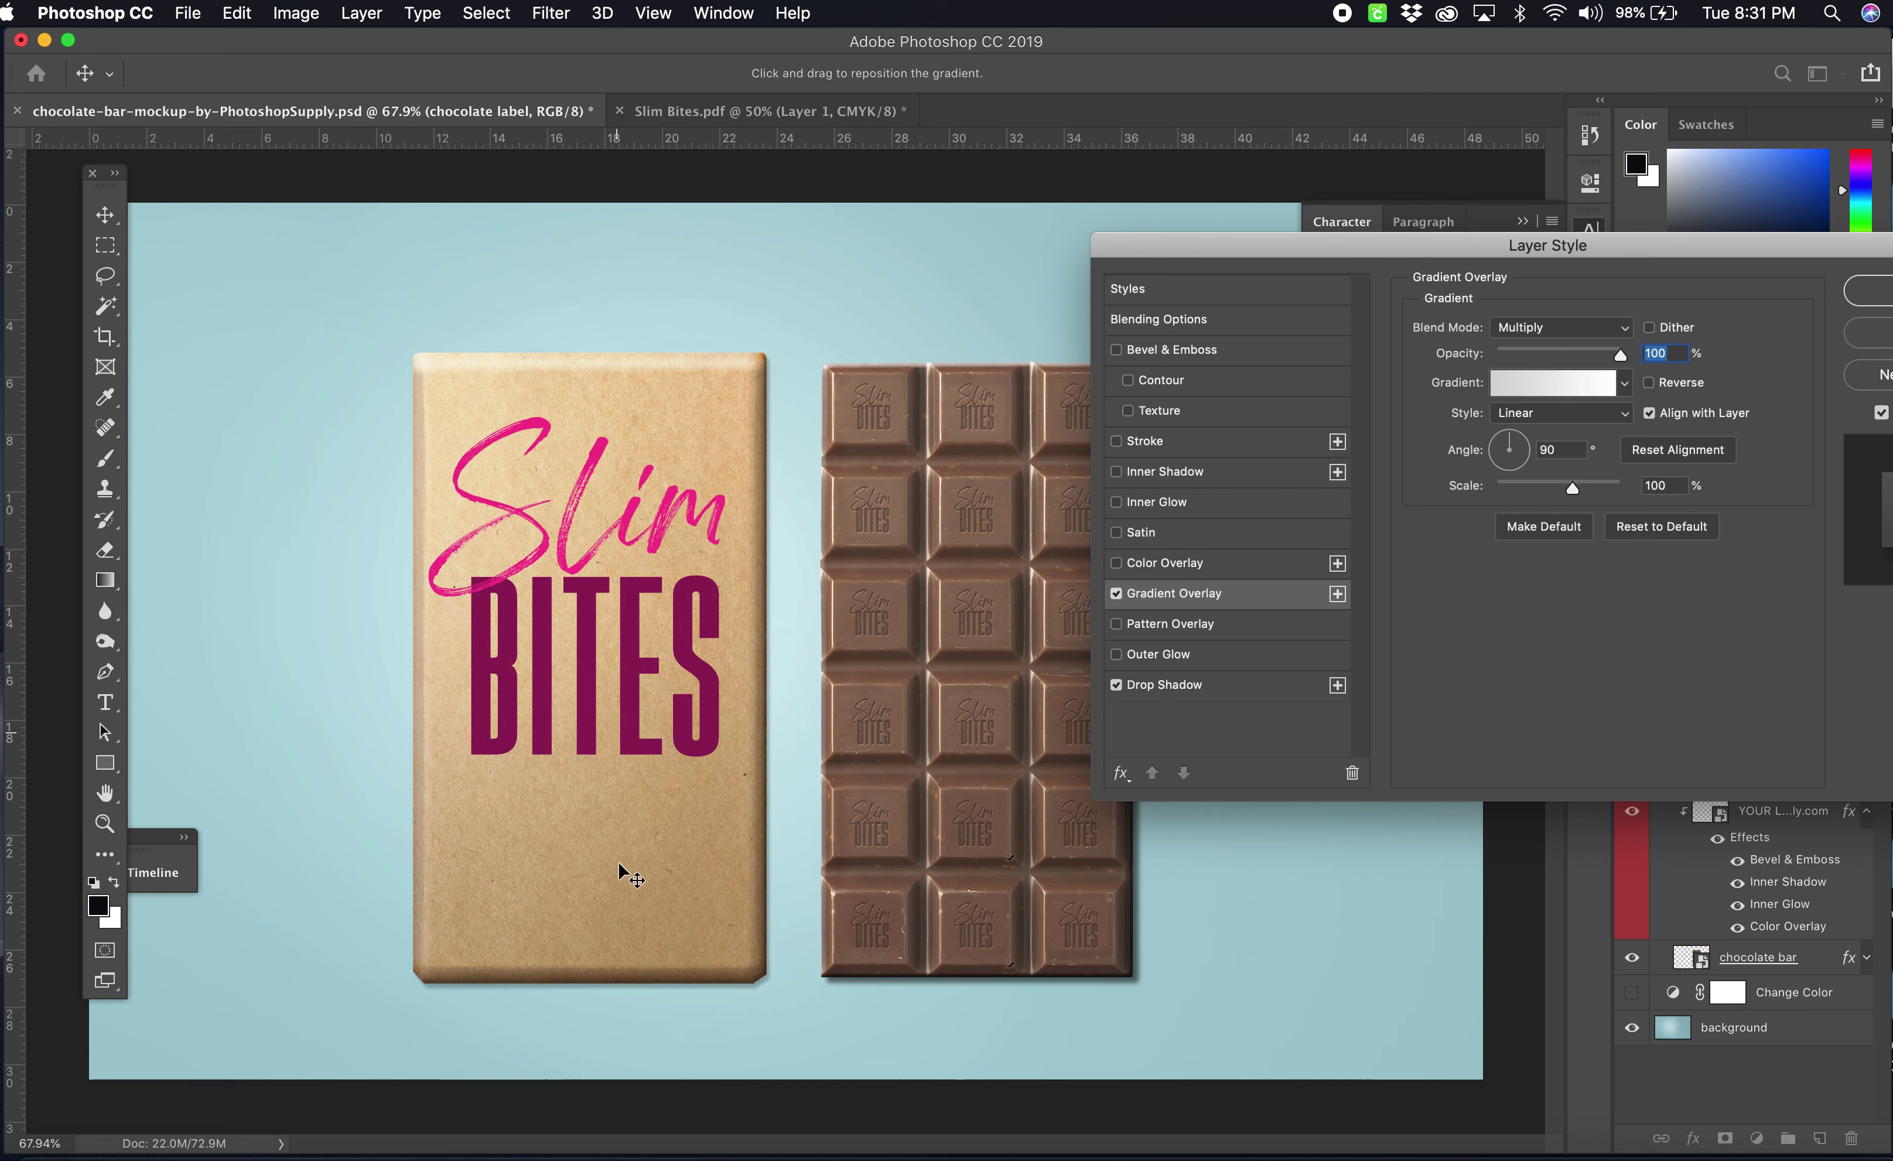
- Open the overlay's gradient for editing and apply the Foreground to Transparent preset
{"action": "left_click", "coordinate": [1534, 388]}
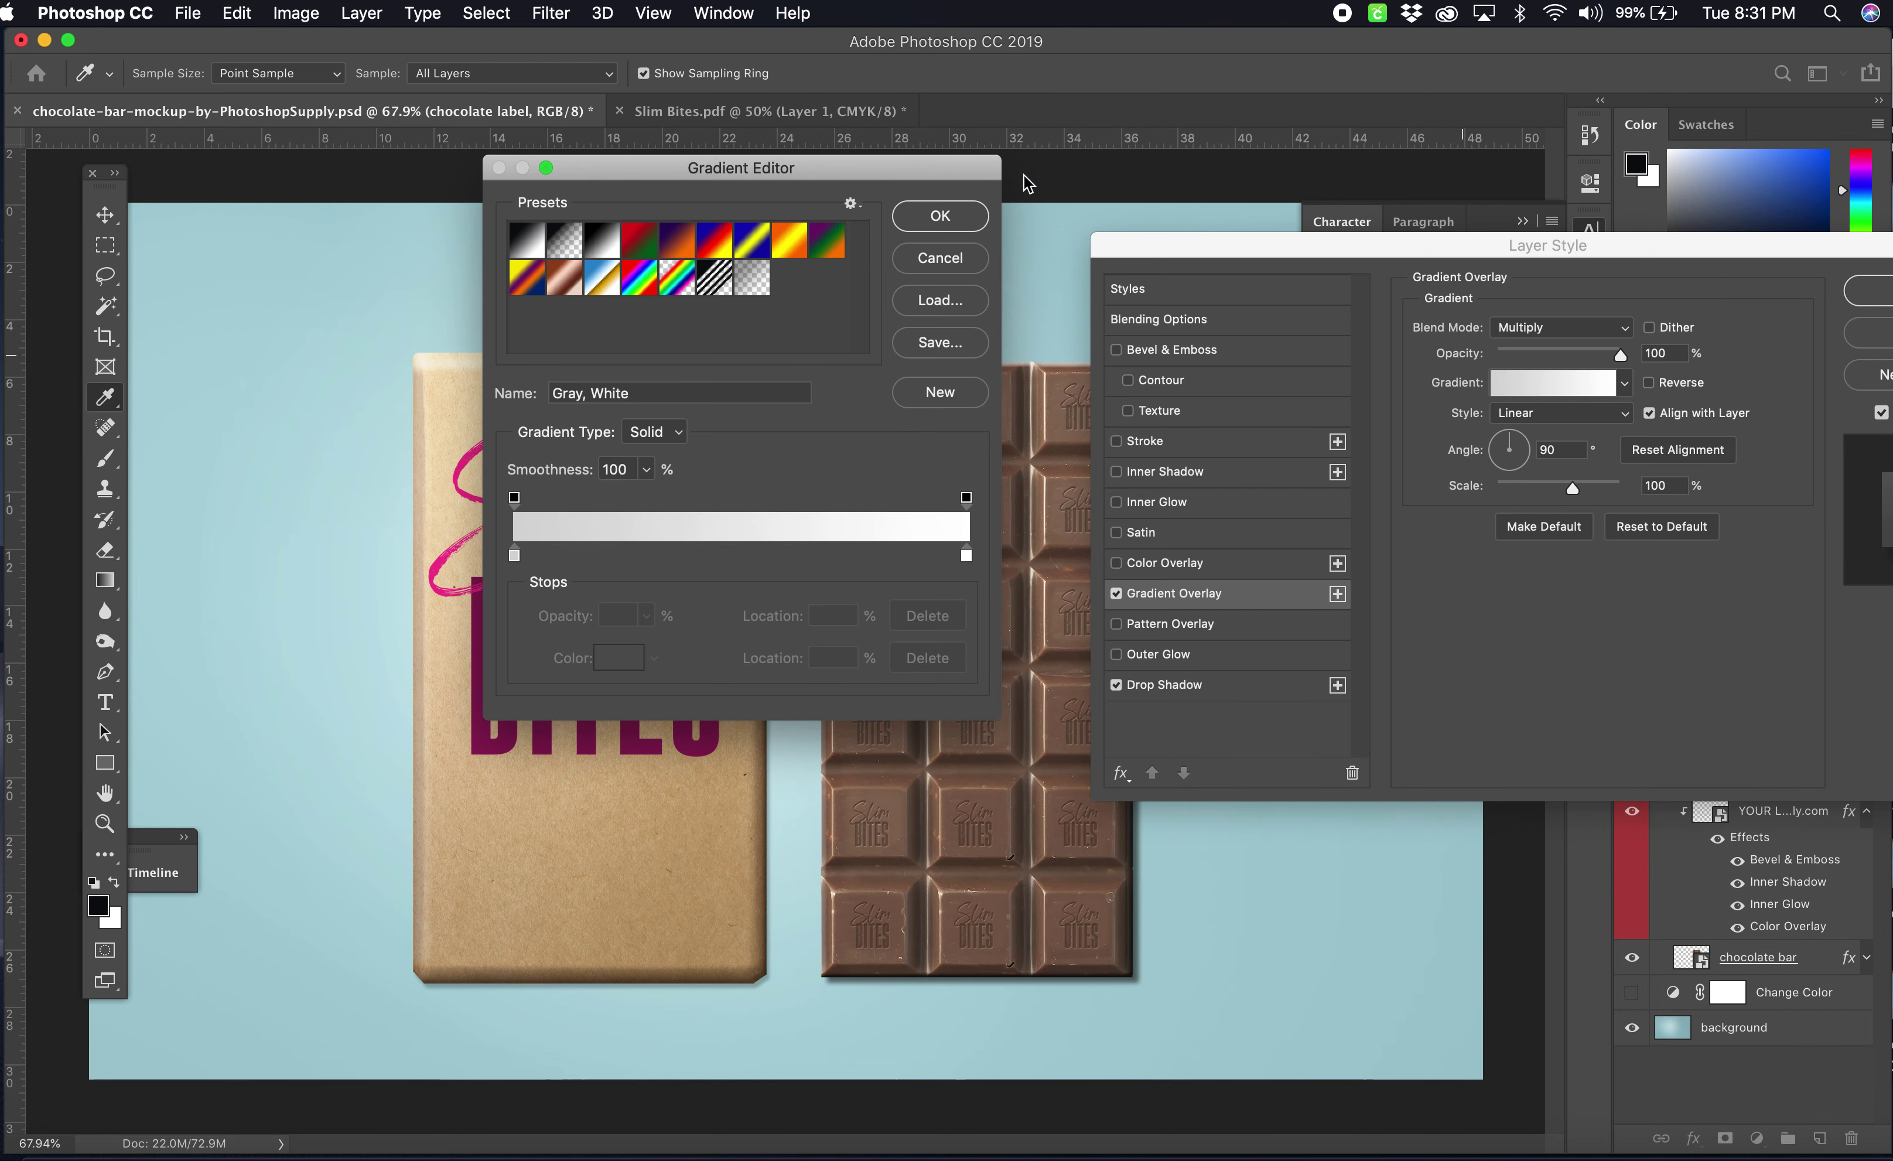
{"action": "left_click_drag", "start_coordinate": [903, 164], "coordinate": [1306, 161]}
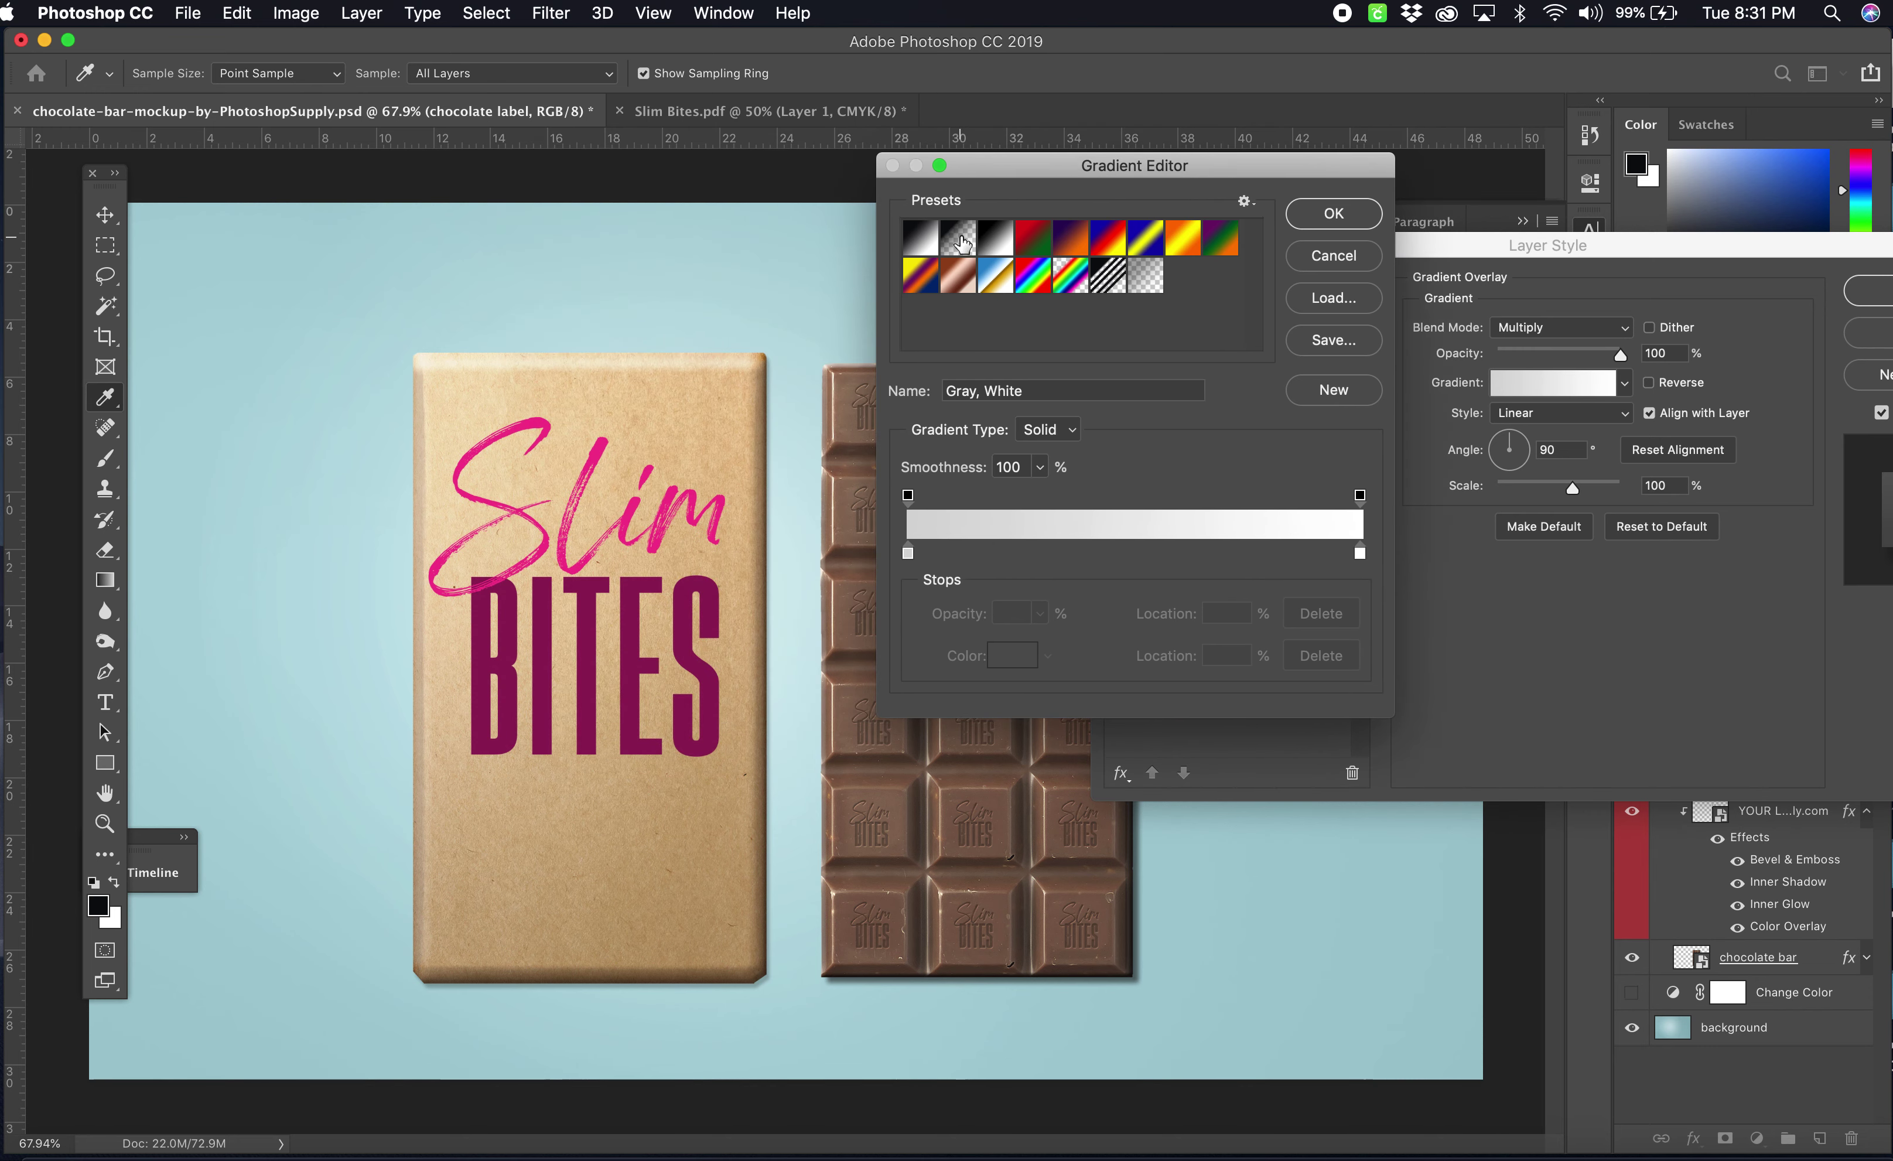
{"action": "left_click", "coordinate": [960, 240]}
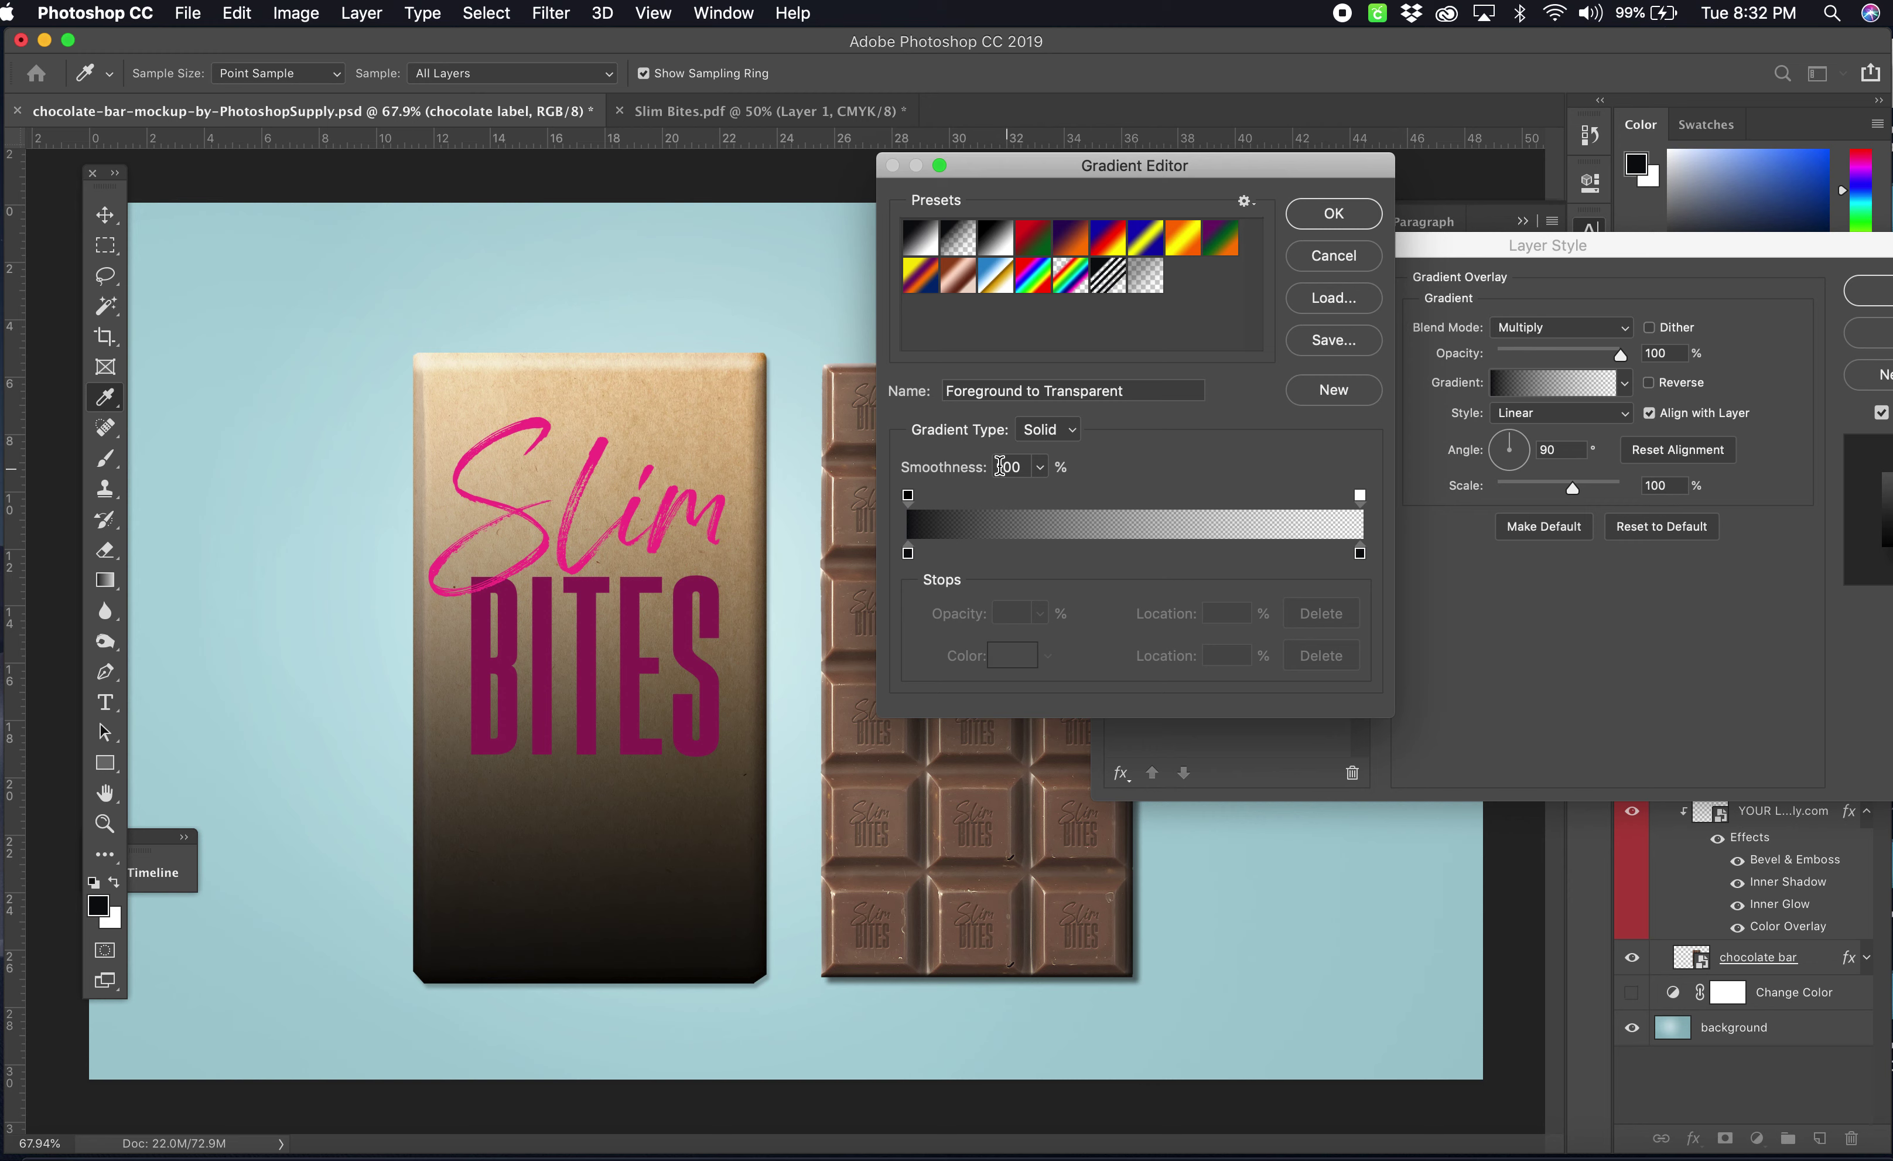
- Try other gradient presets on the wrapper, including Foreground to Background, Red-Green, Violet-Orange, Blue-Yellow-Blue and Orange-Yellow-Orange
{"action": "left_click", "coordinate": [929, 249]}
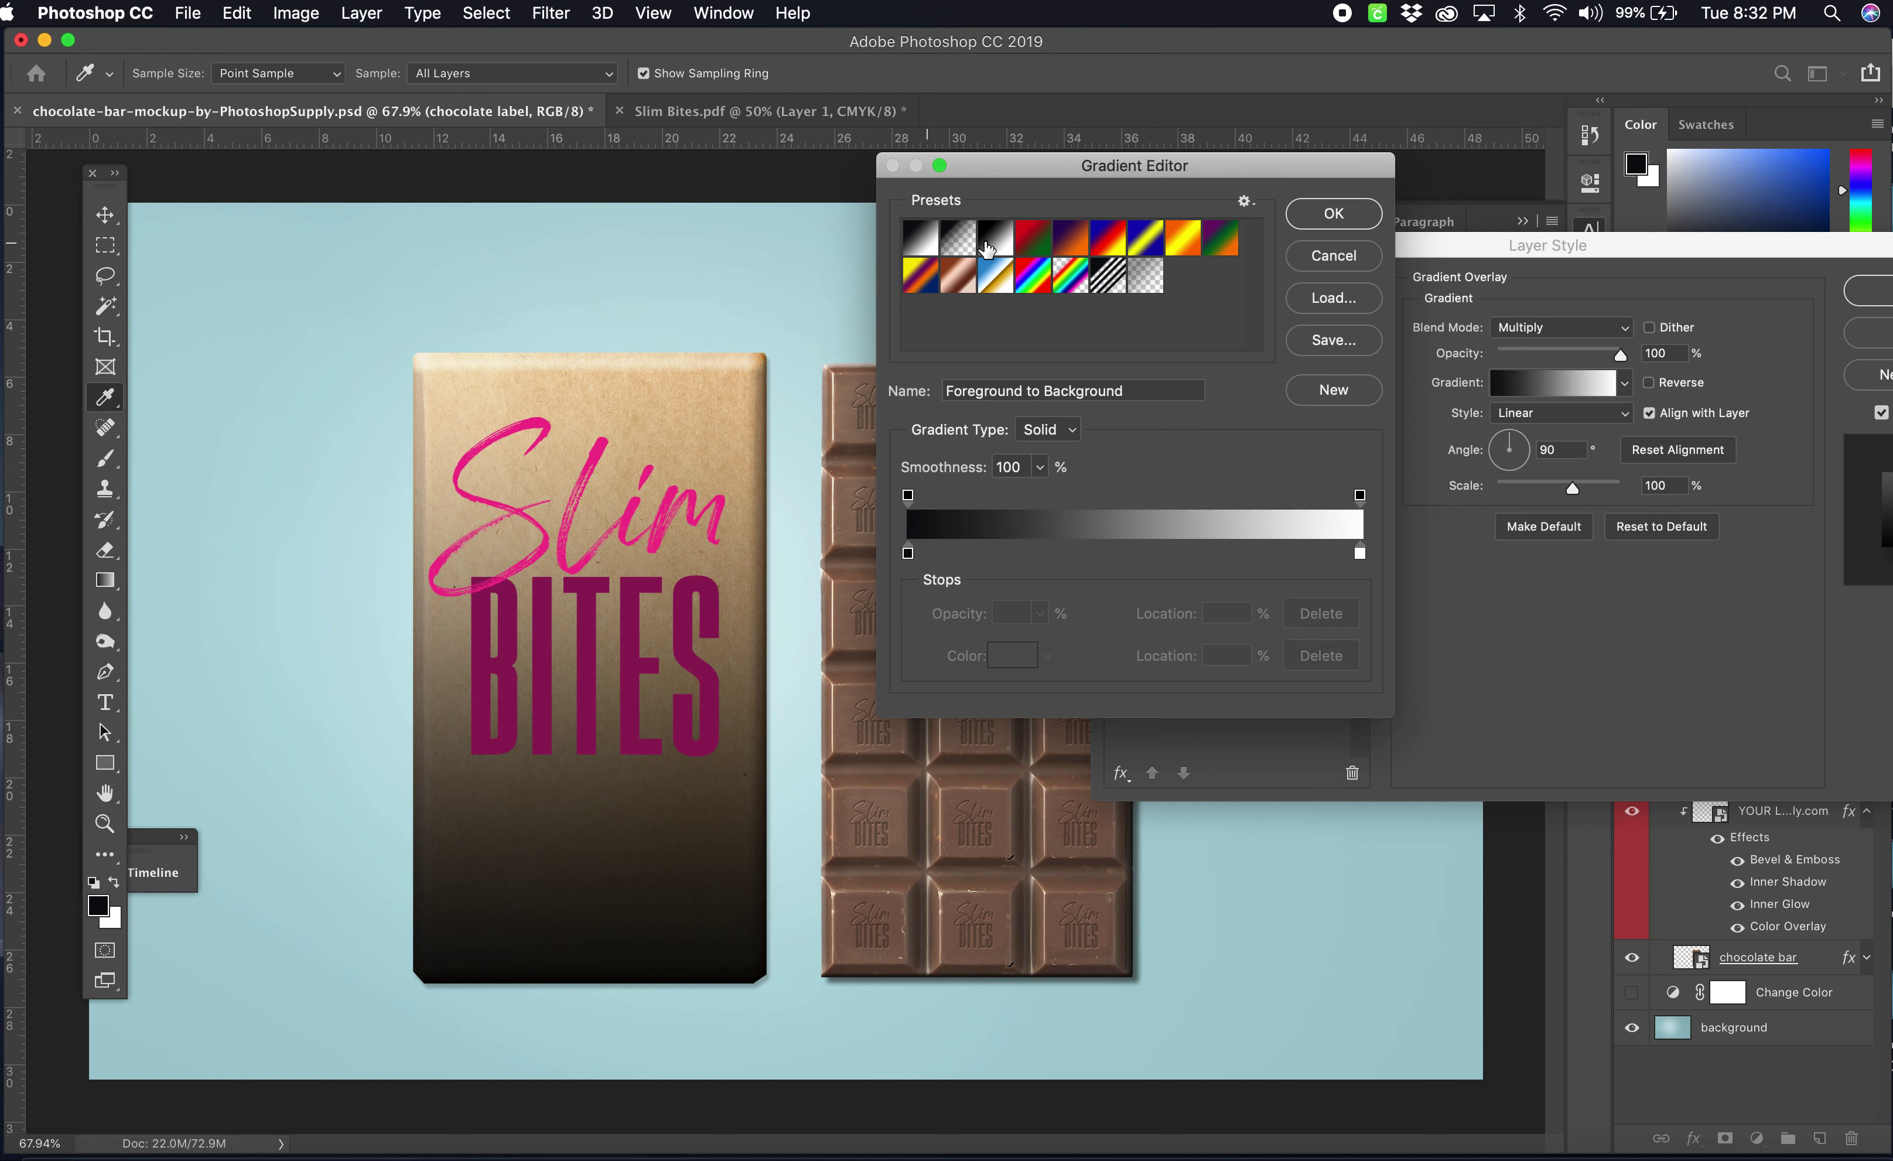
{"action": "left_click", "coordinate": [1032, 247]}
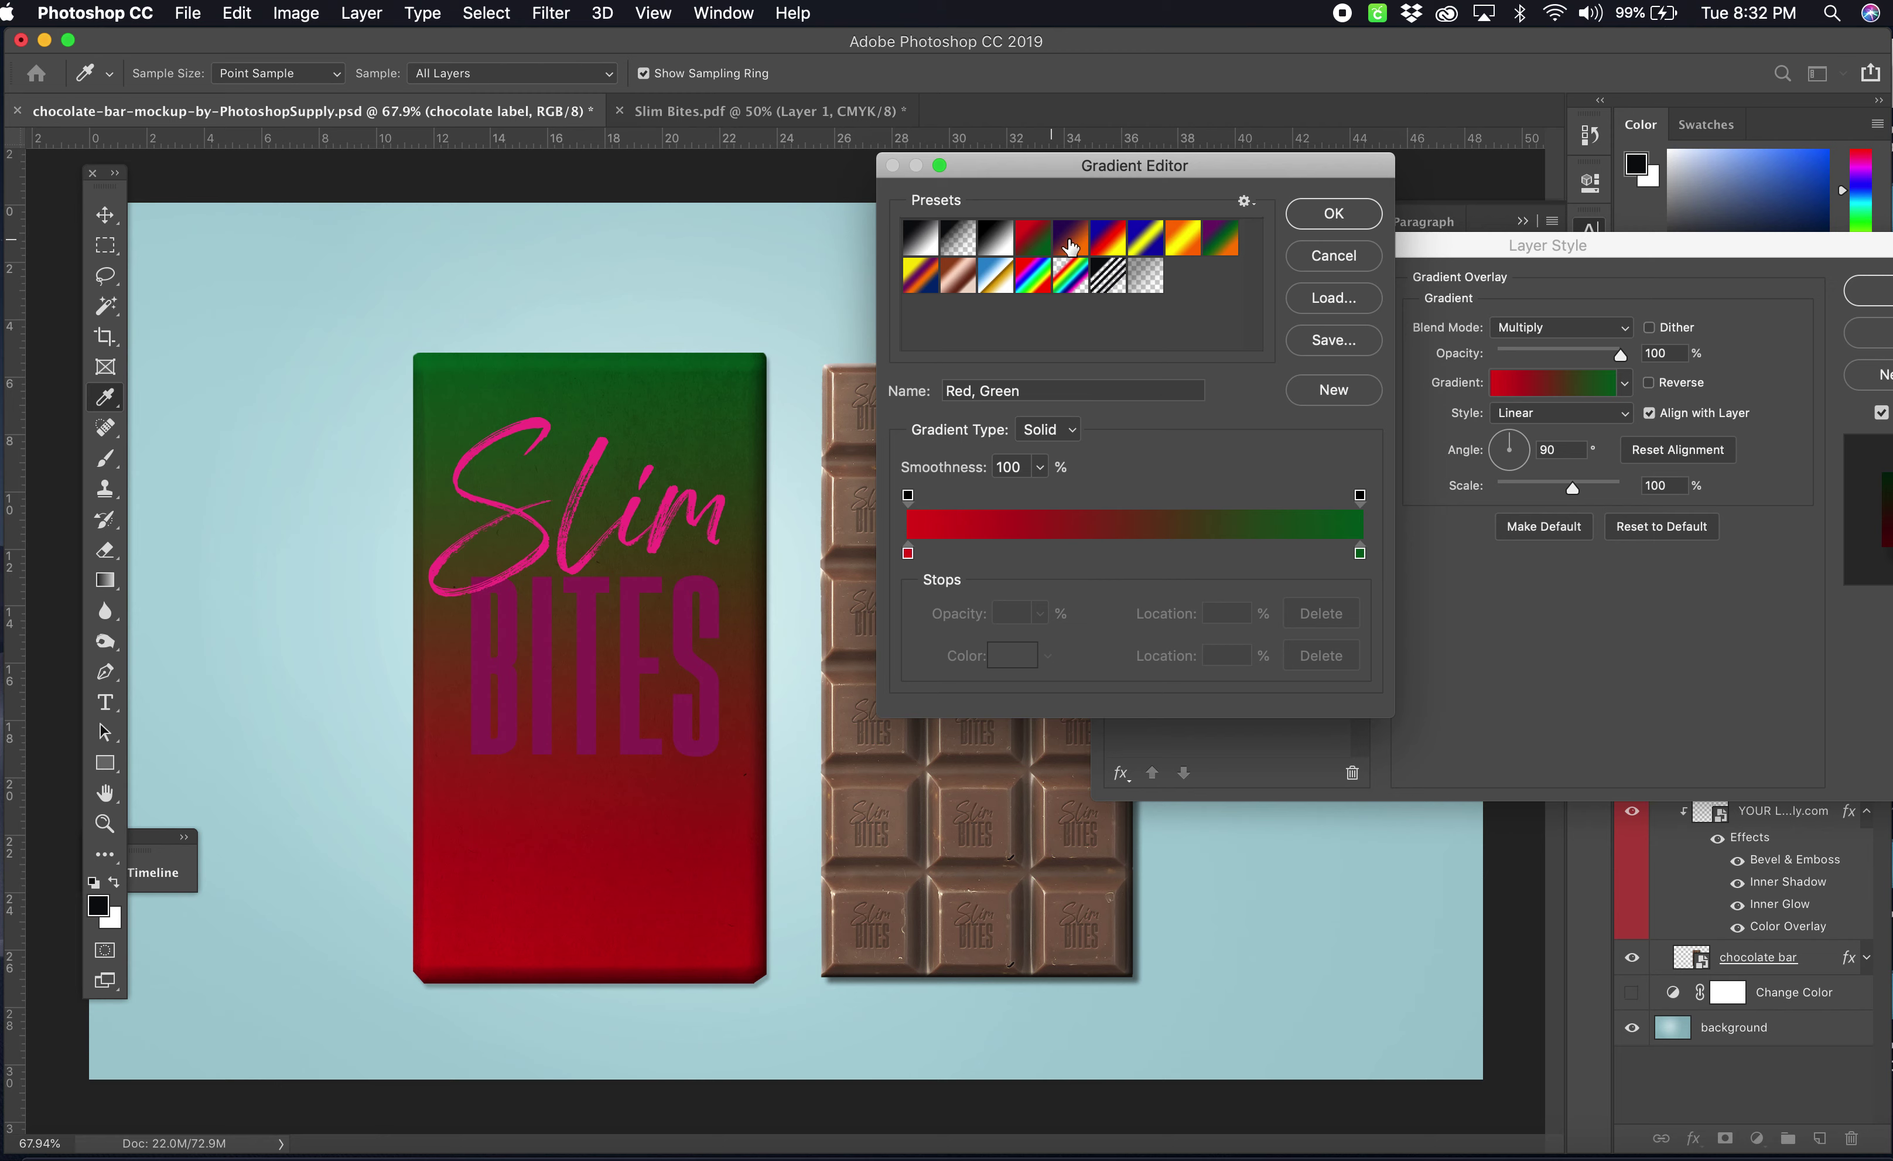
{"action": "left_click", "coordinate": [1073, 248]}
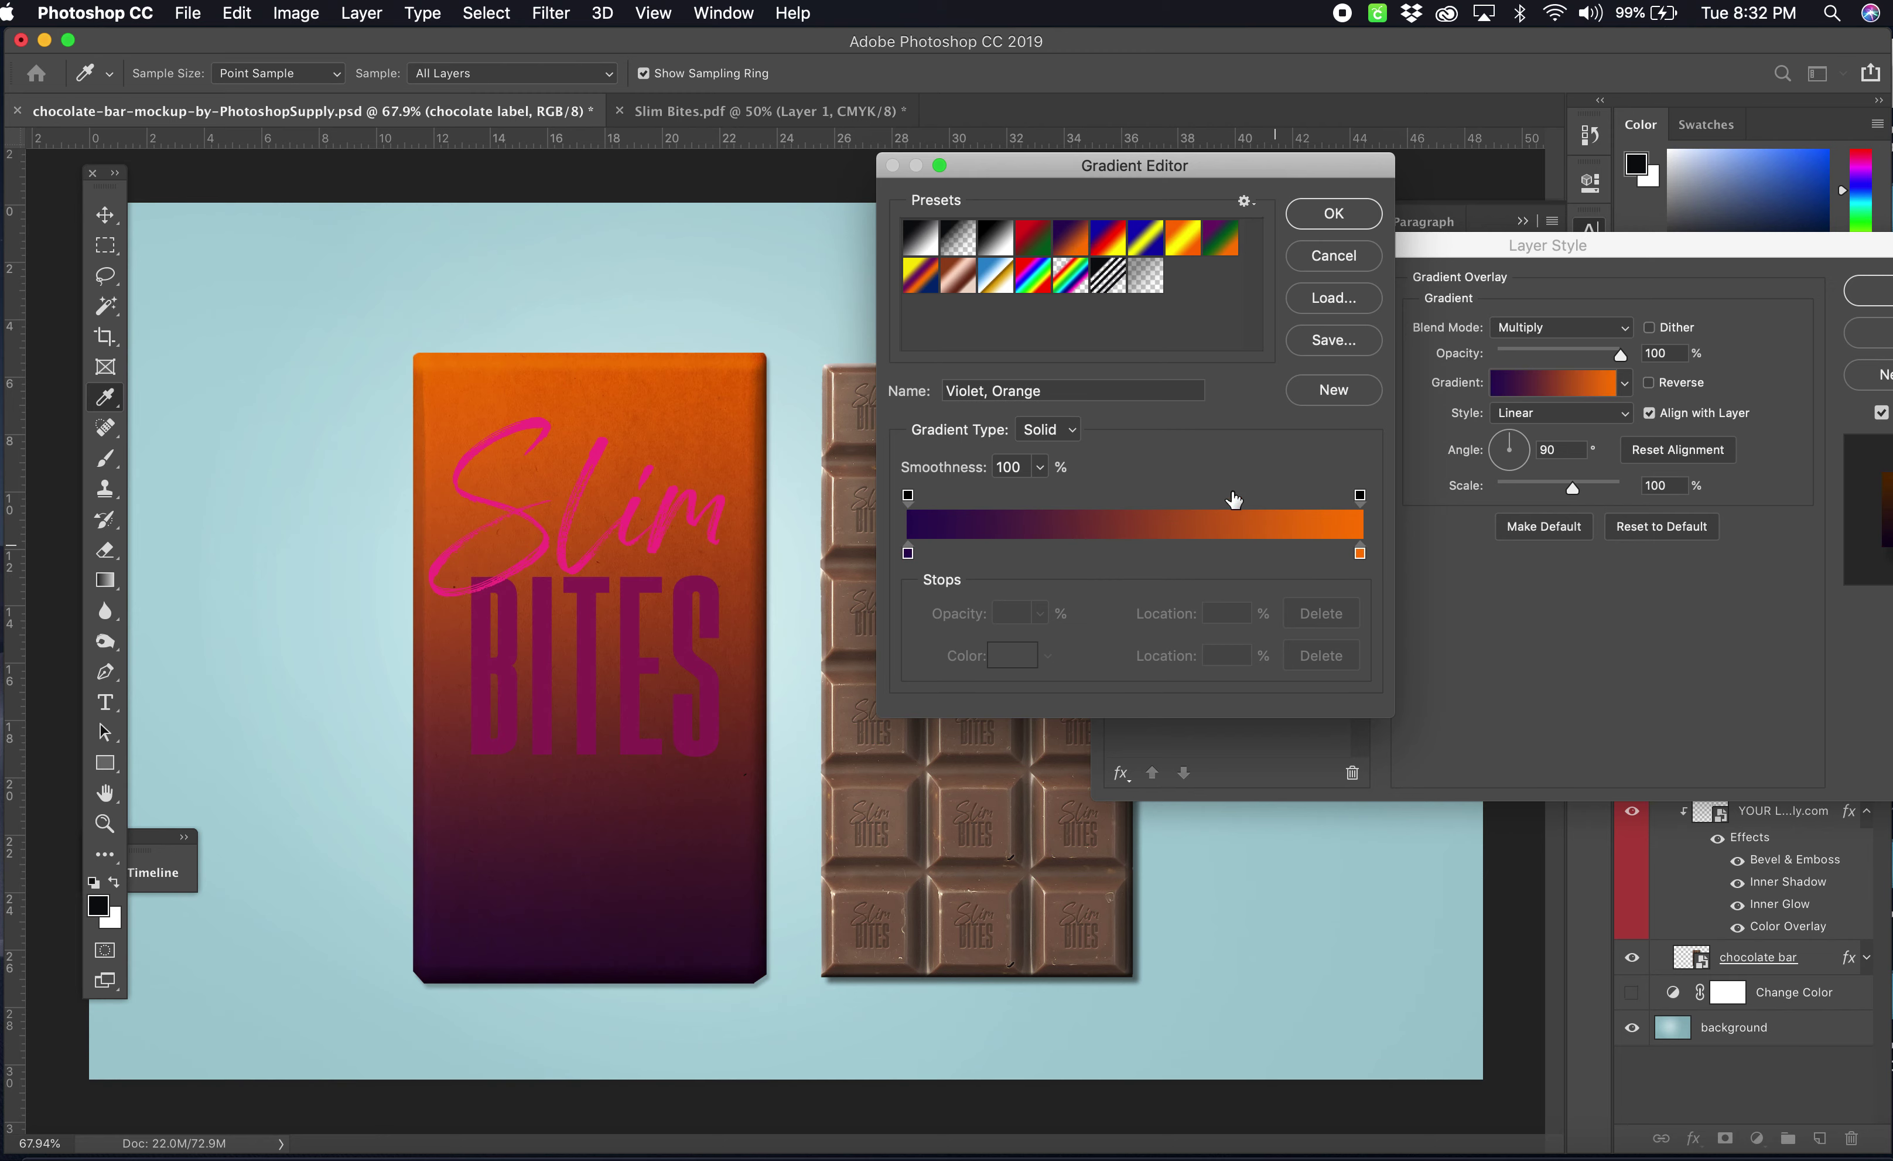
{"action": "left_click", "coordinate": [1152, 247]}
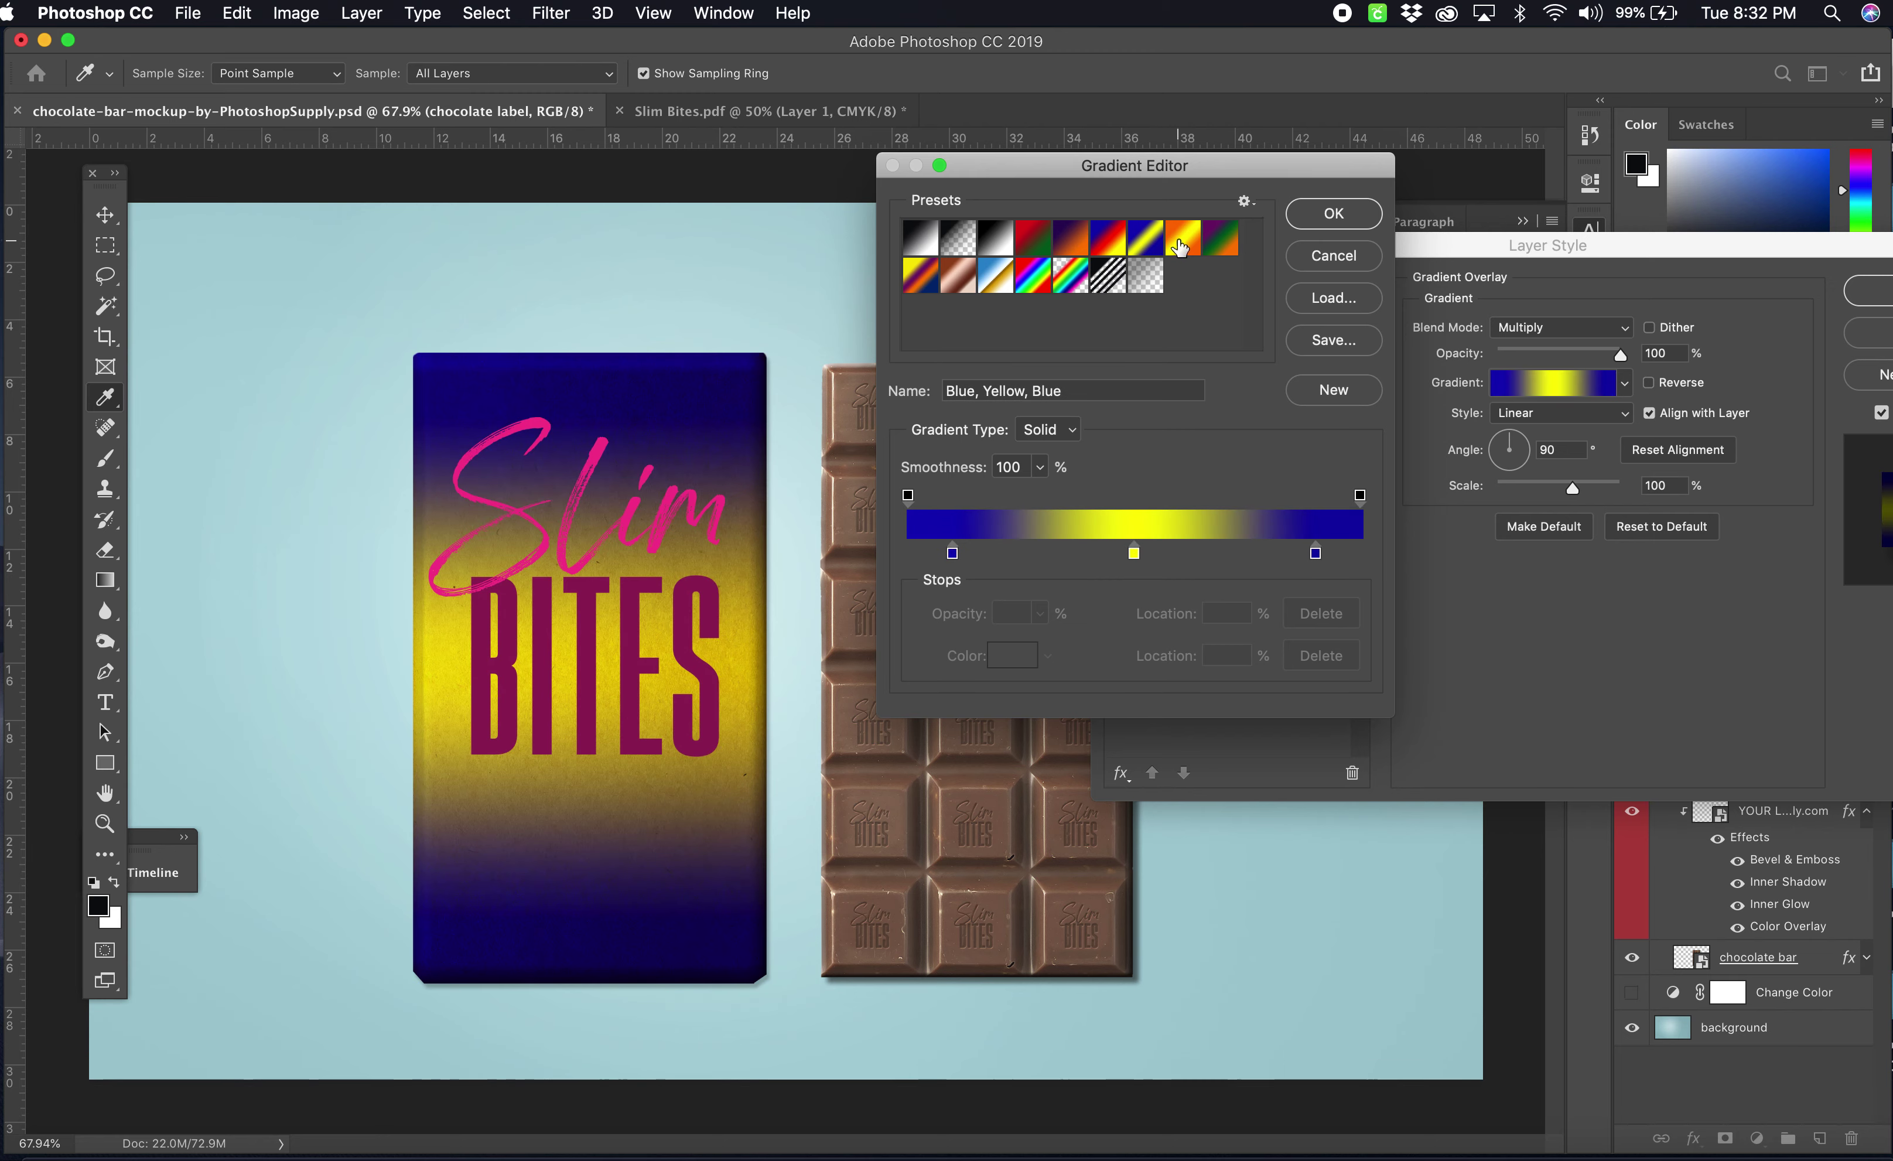
{"action": "left_click", "coordinate": [1178, 247]}
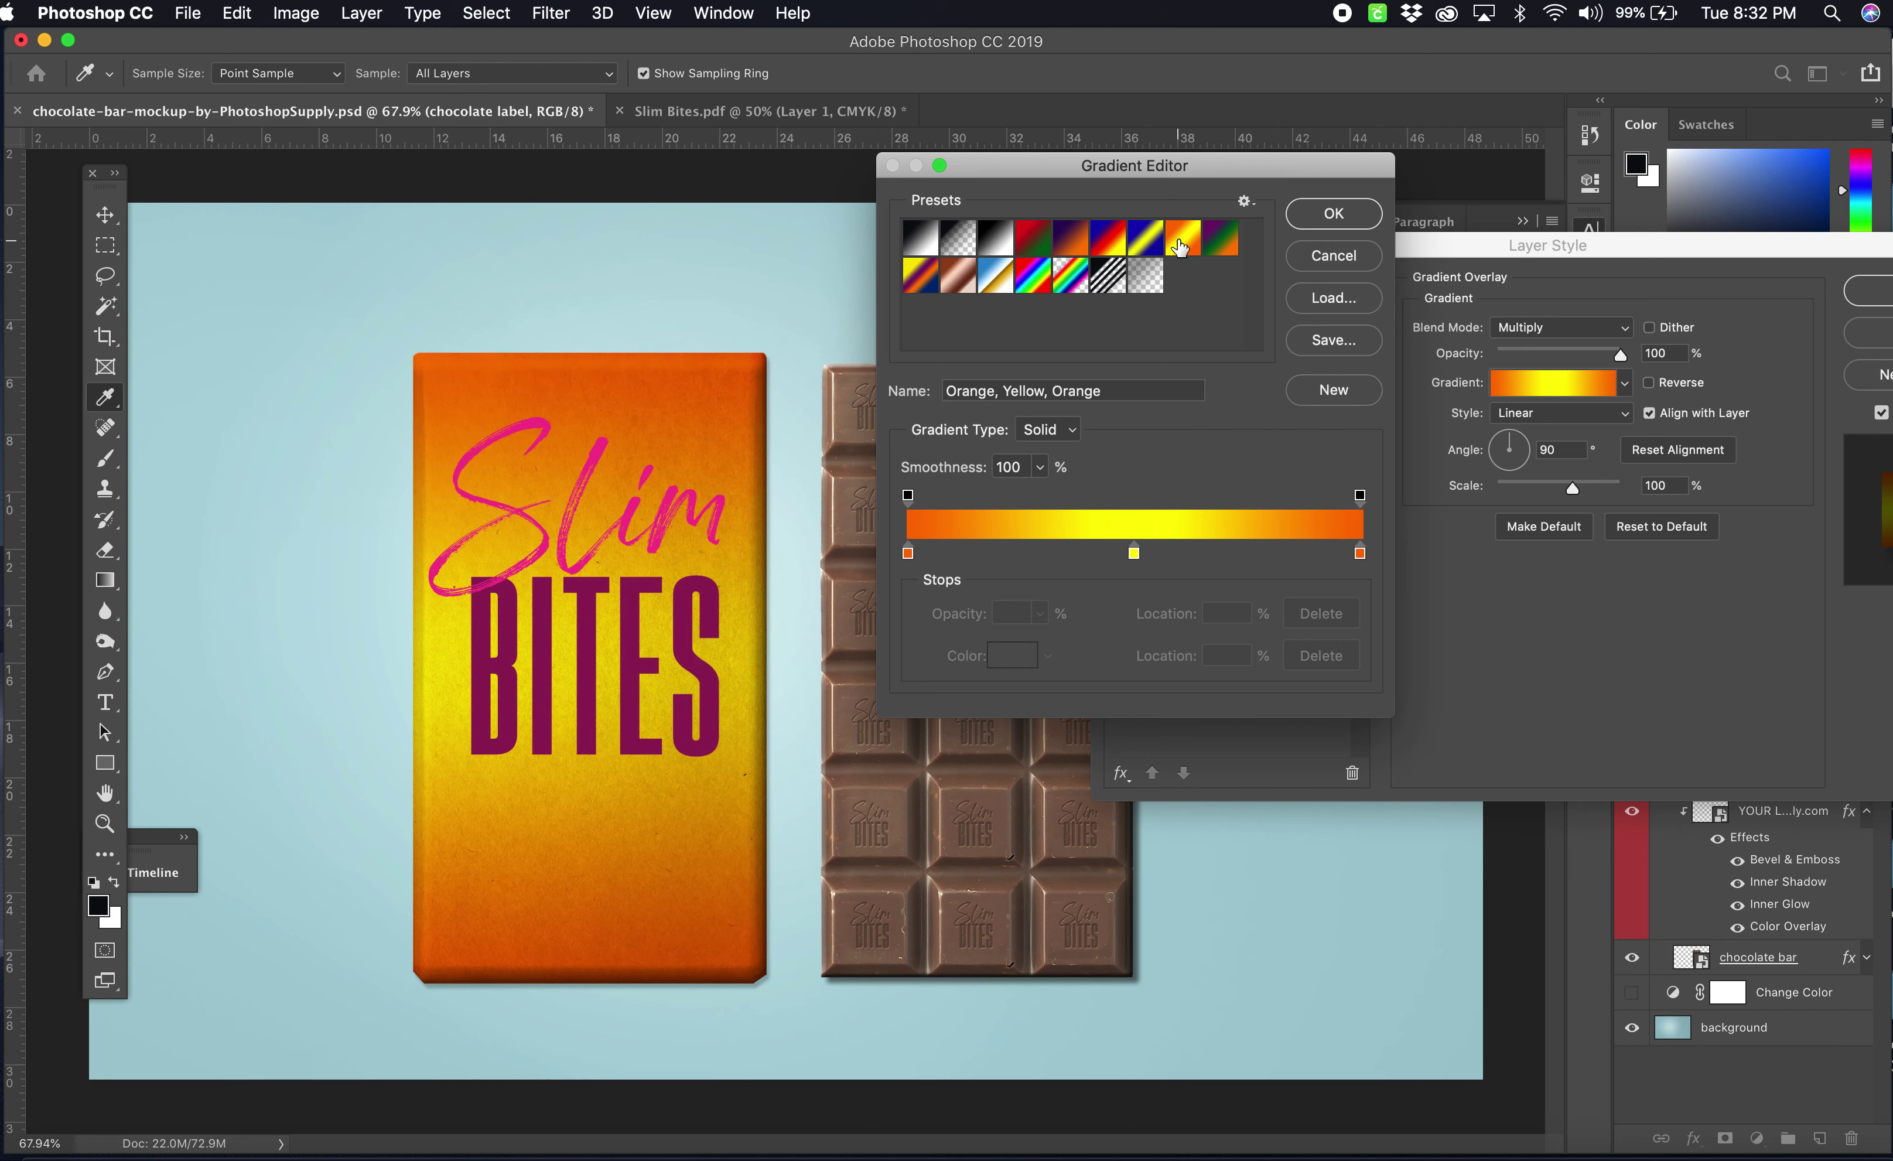
{"action": "left_click", "coordinate": [1360, 554]}
{"action": "left_click", "coordinate": [998, 655]}
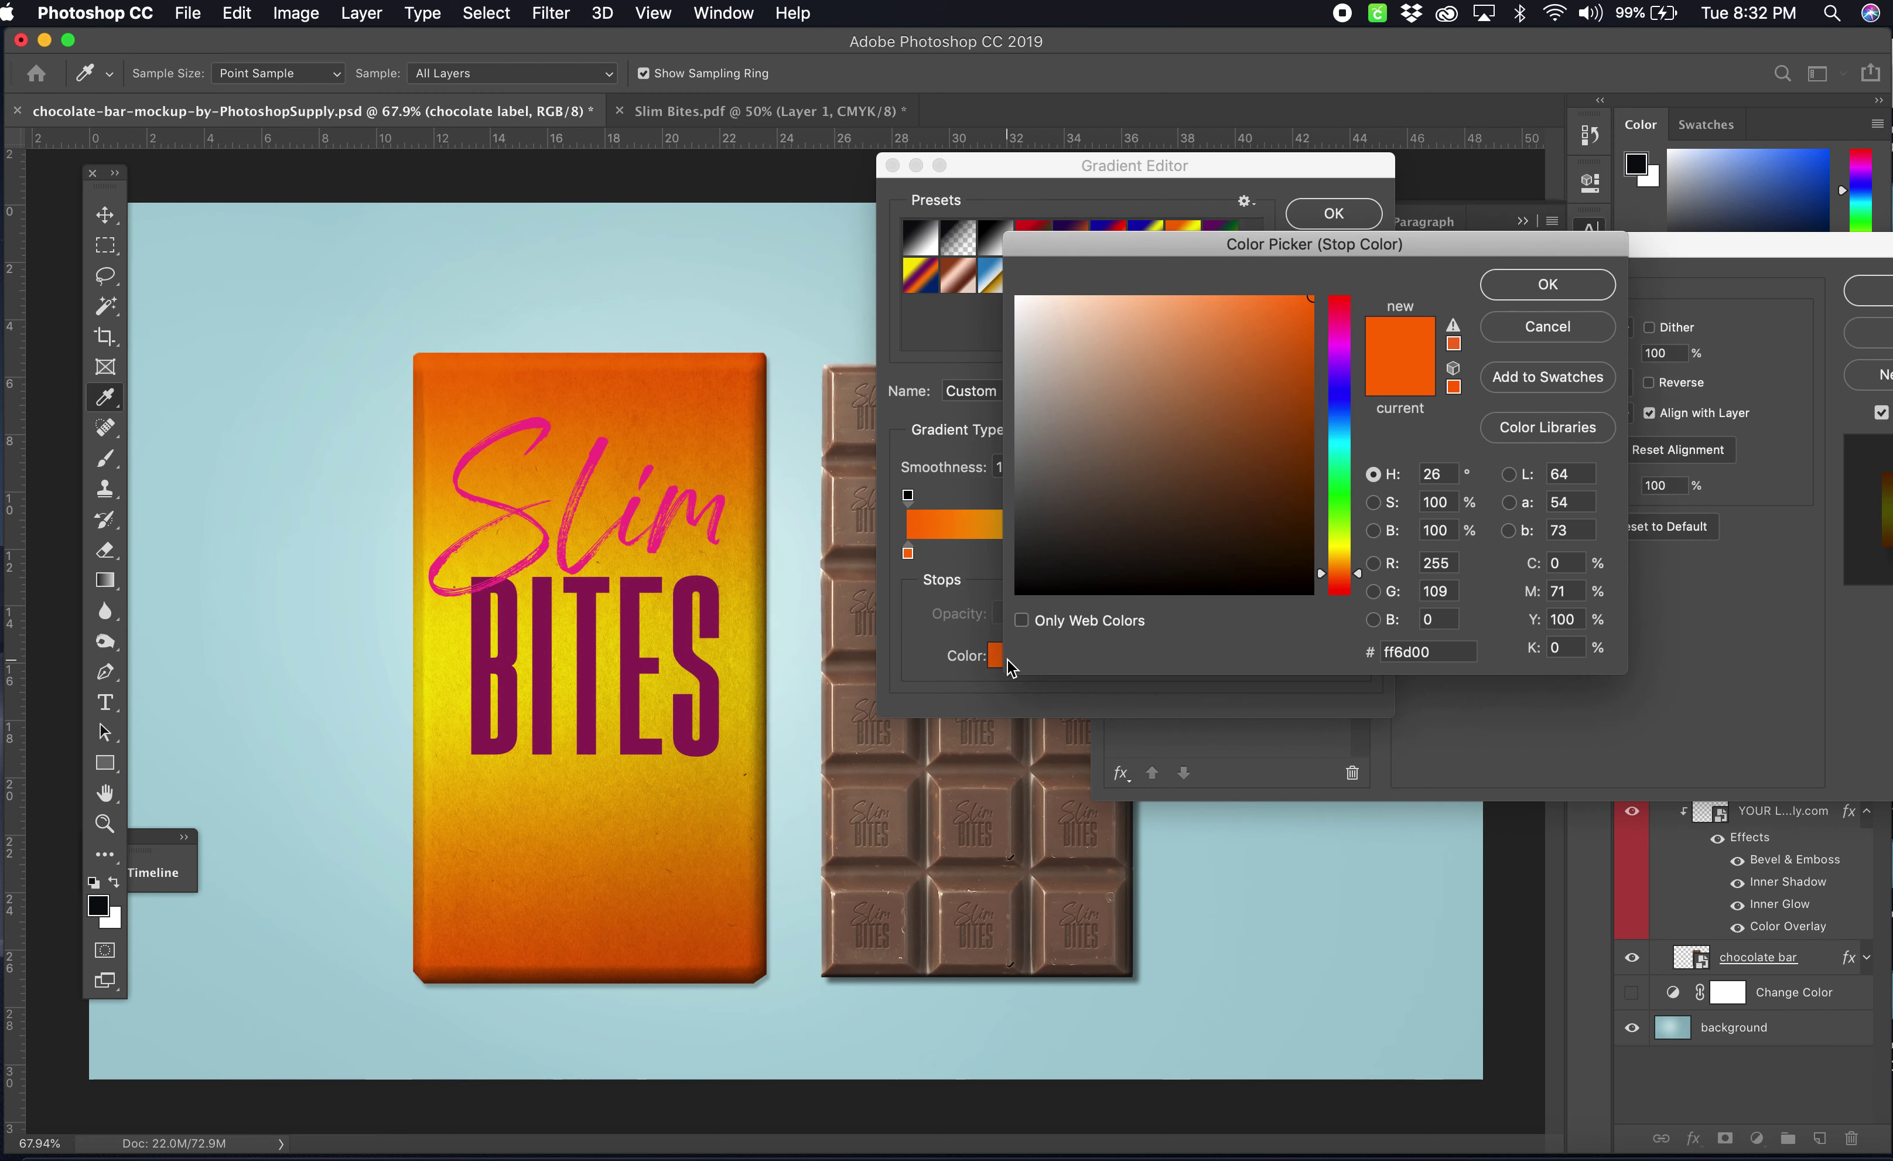
{"action": "left_click", "coordinate": [1339, 355]}
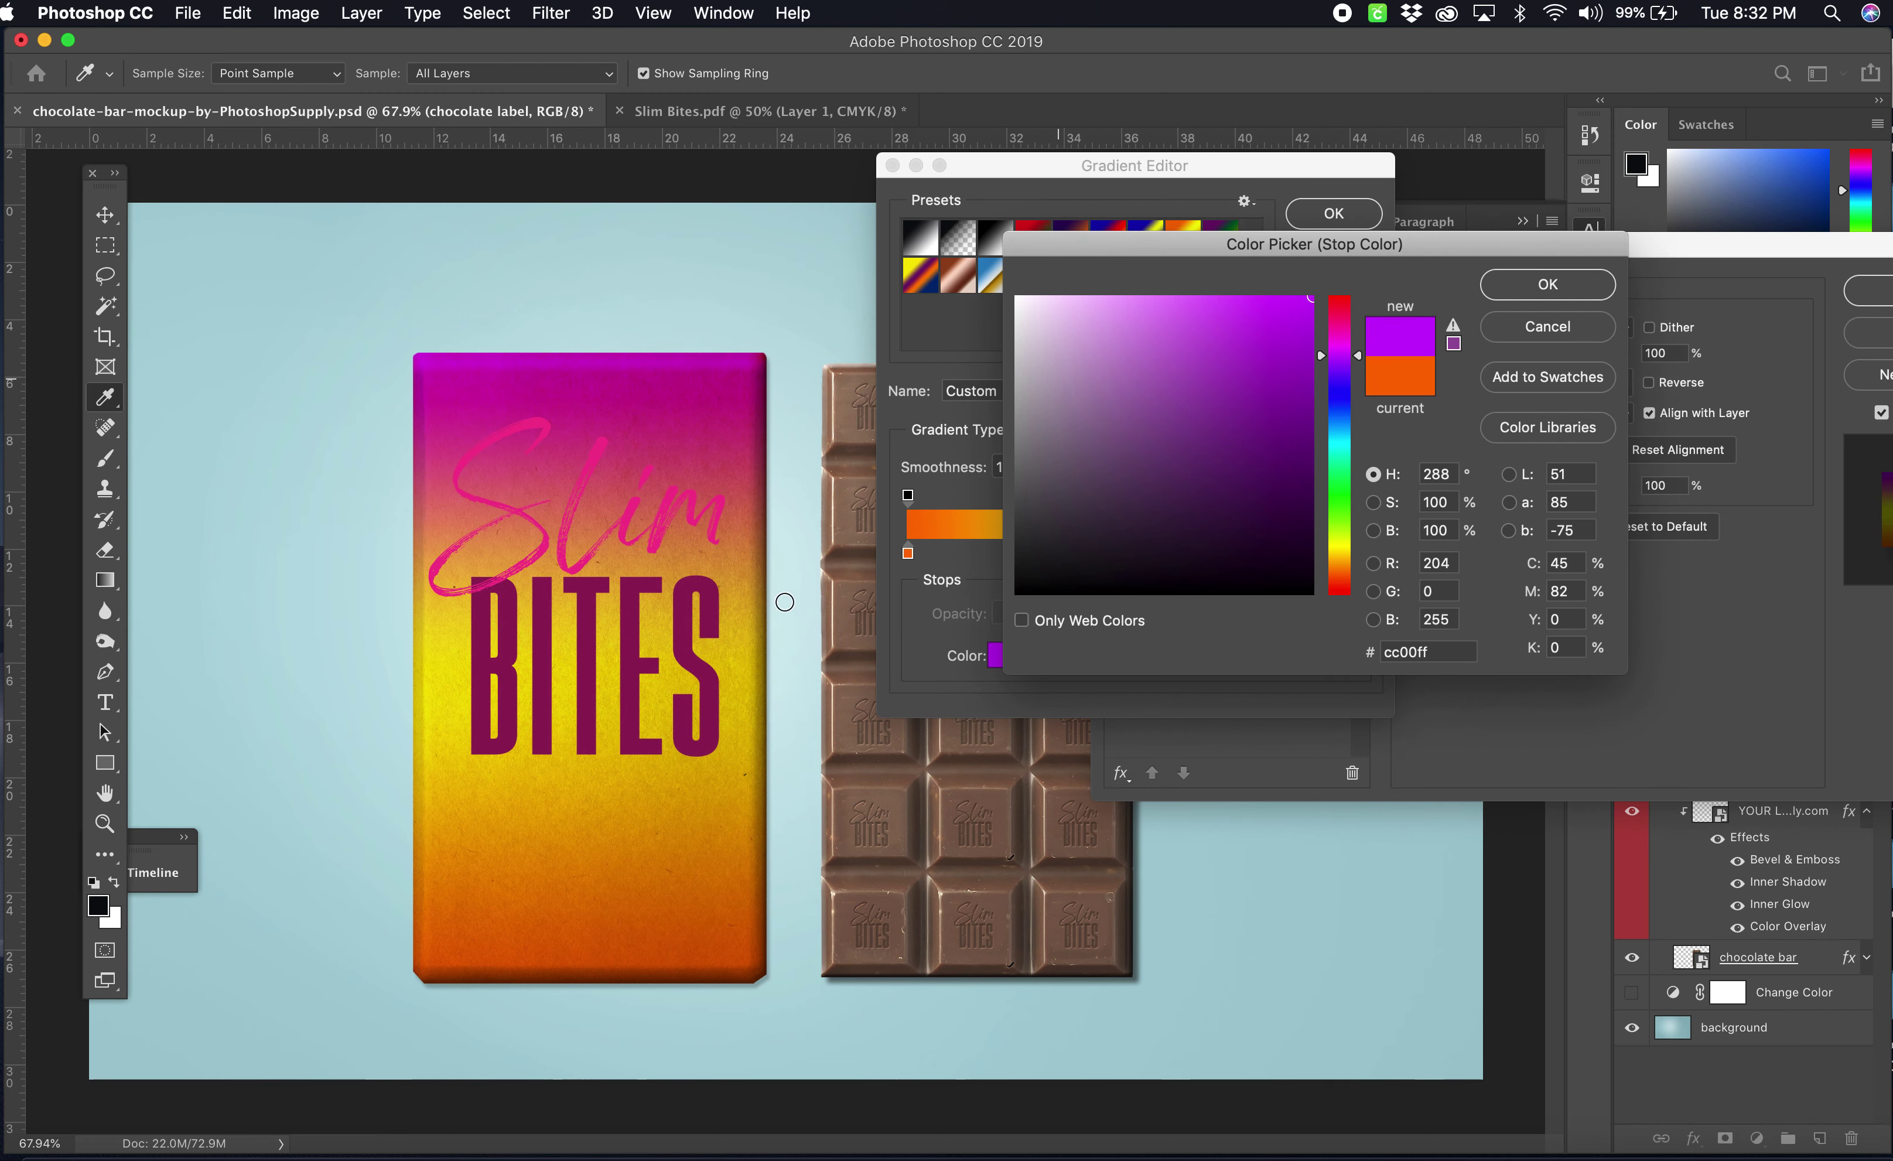
{"action": "left_click", "coordinate": [1536, 329]}
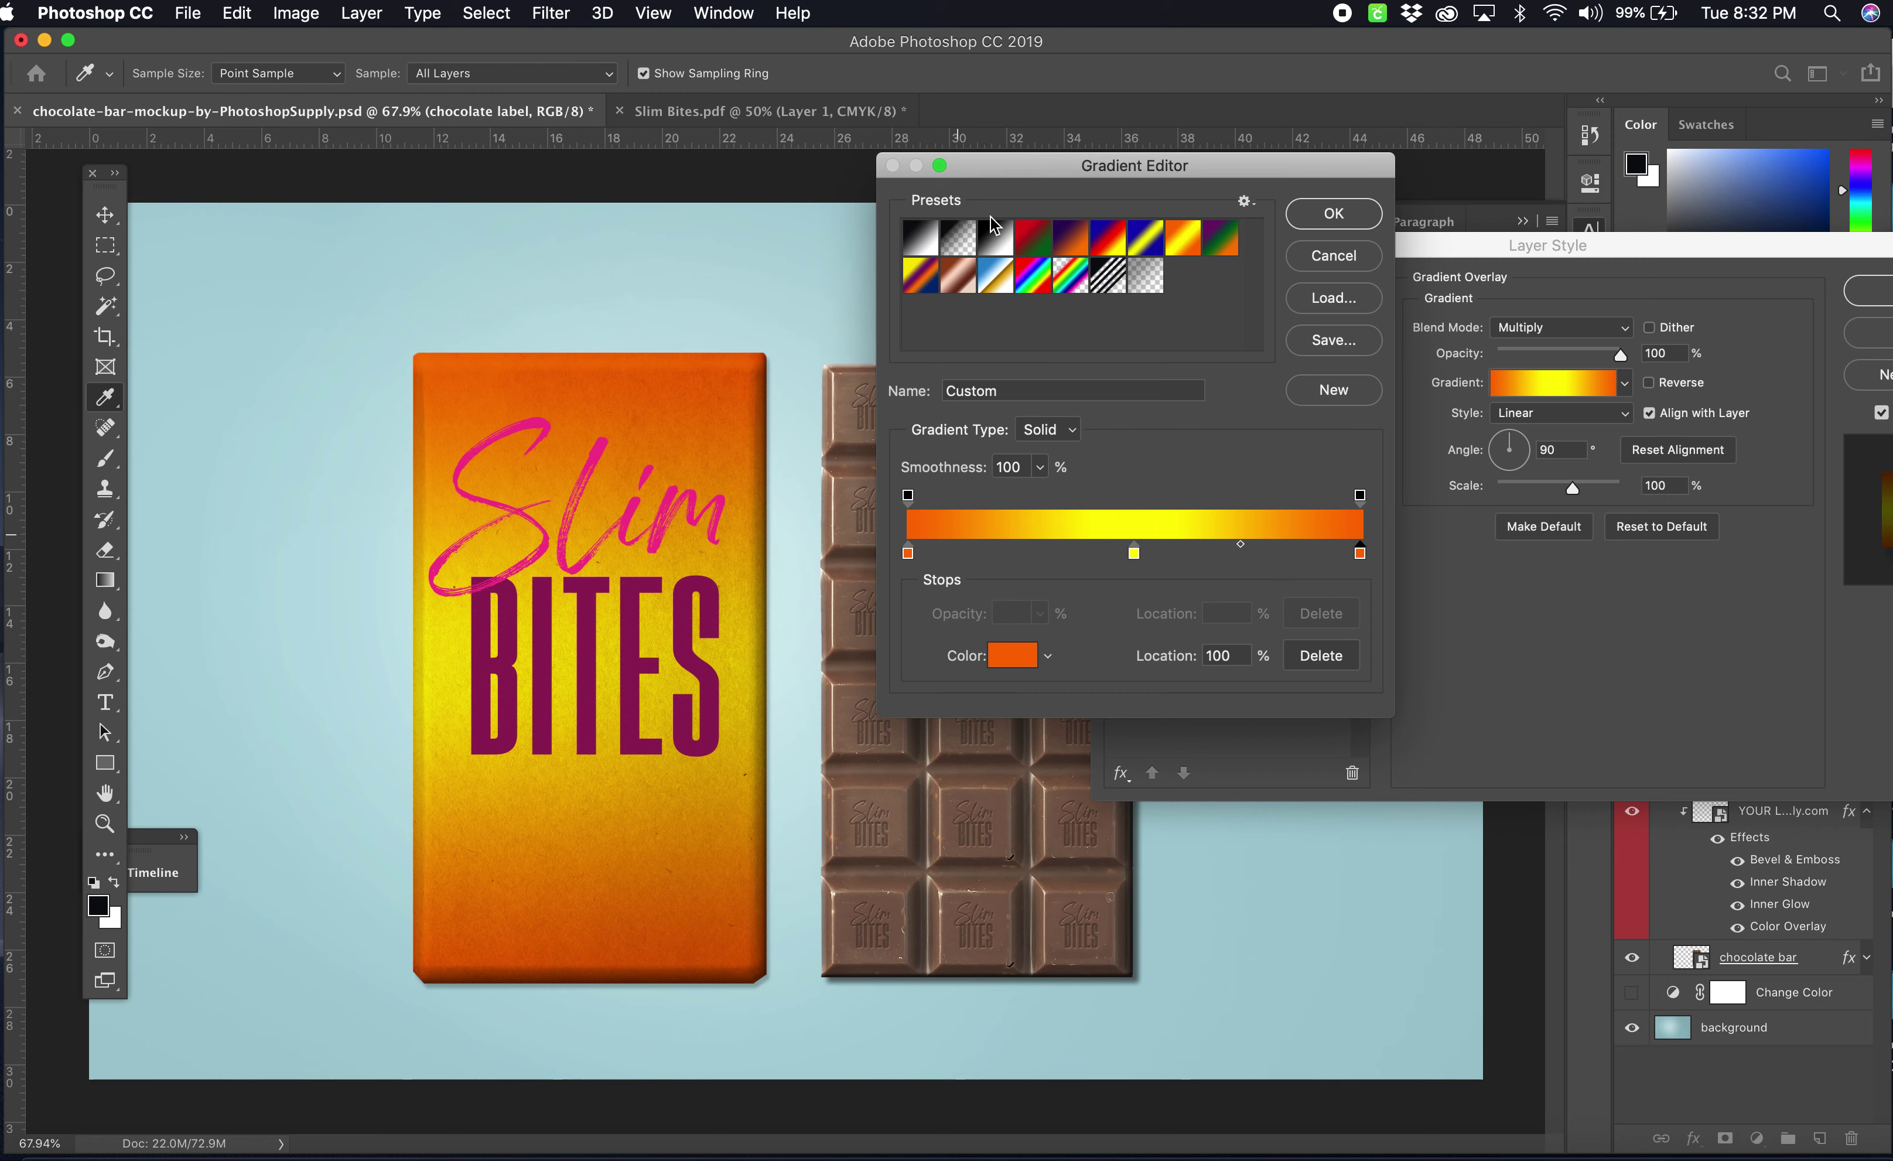
- Apply the Foreground to Transparent preset and recolour its starting stop with pink #f73b90 sampled from the word Slim in the logo
{"action": "left_click", "coordinate": [958, 241]}
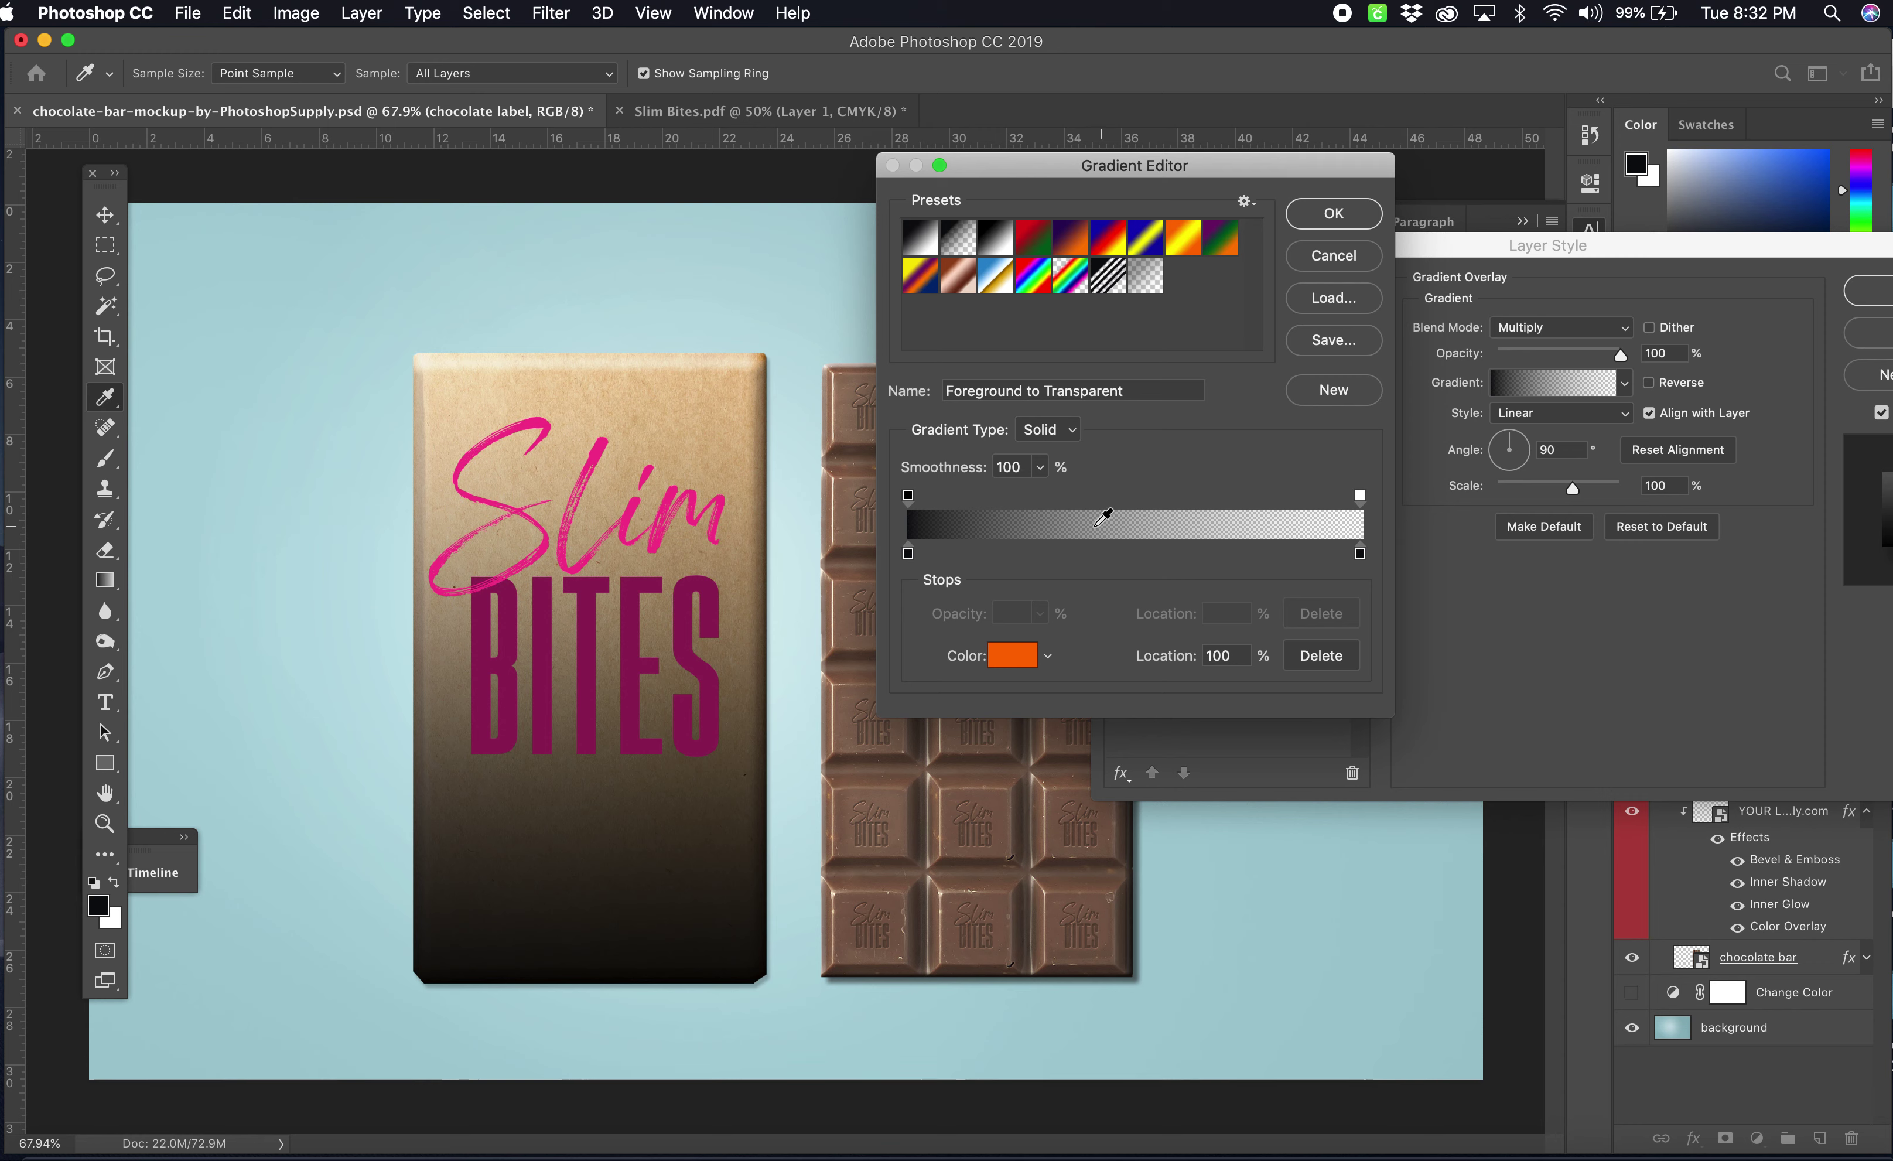
{"action": "left_click", "coordinate": [907, 554]}
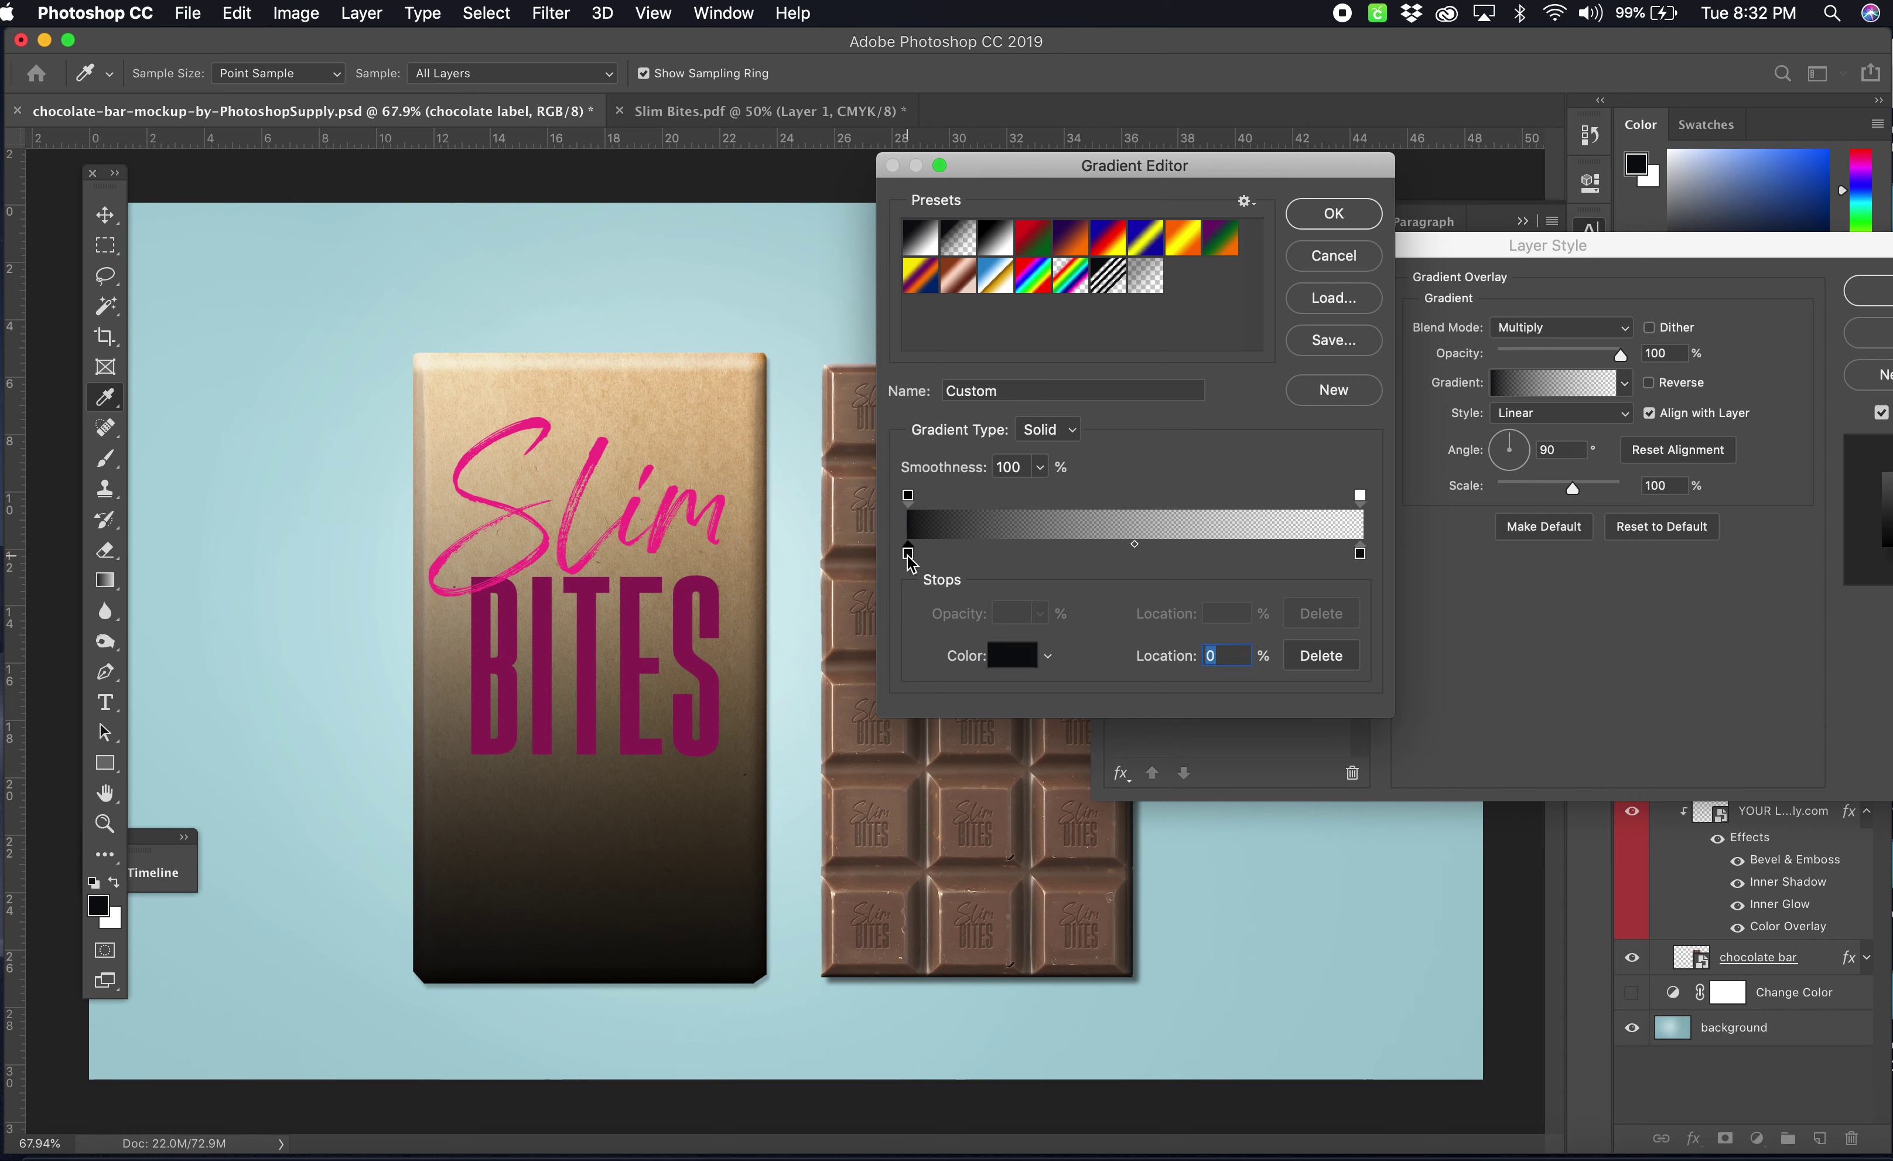
{"action": "left_click", "coordinate": [1015, 661]}
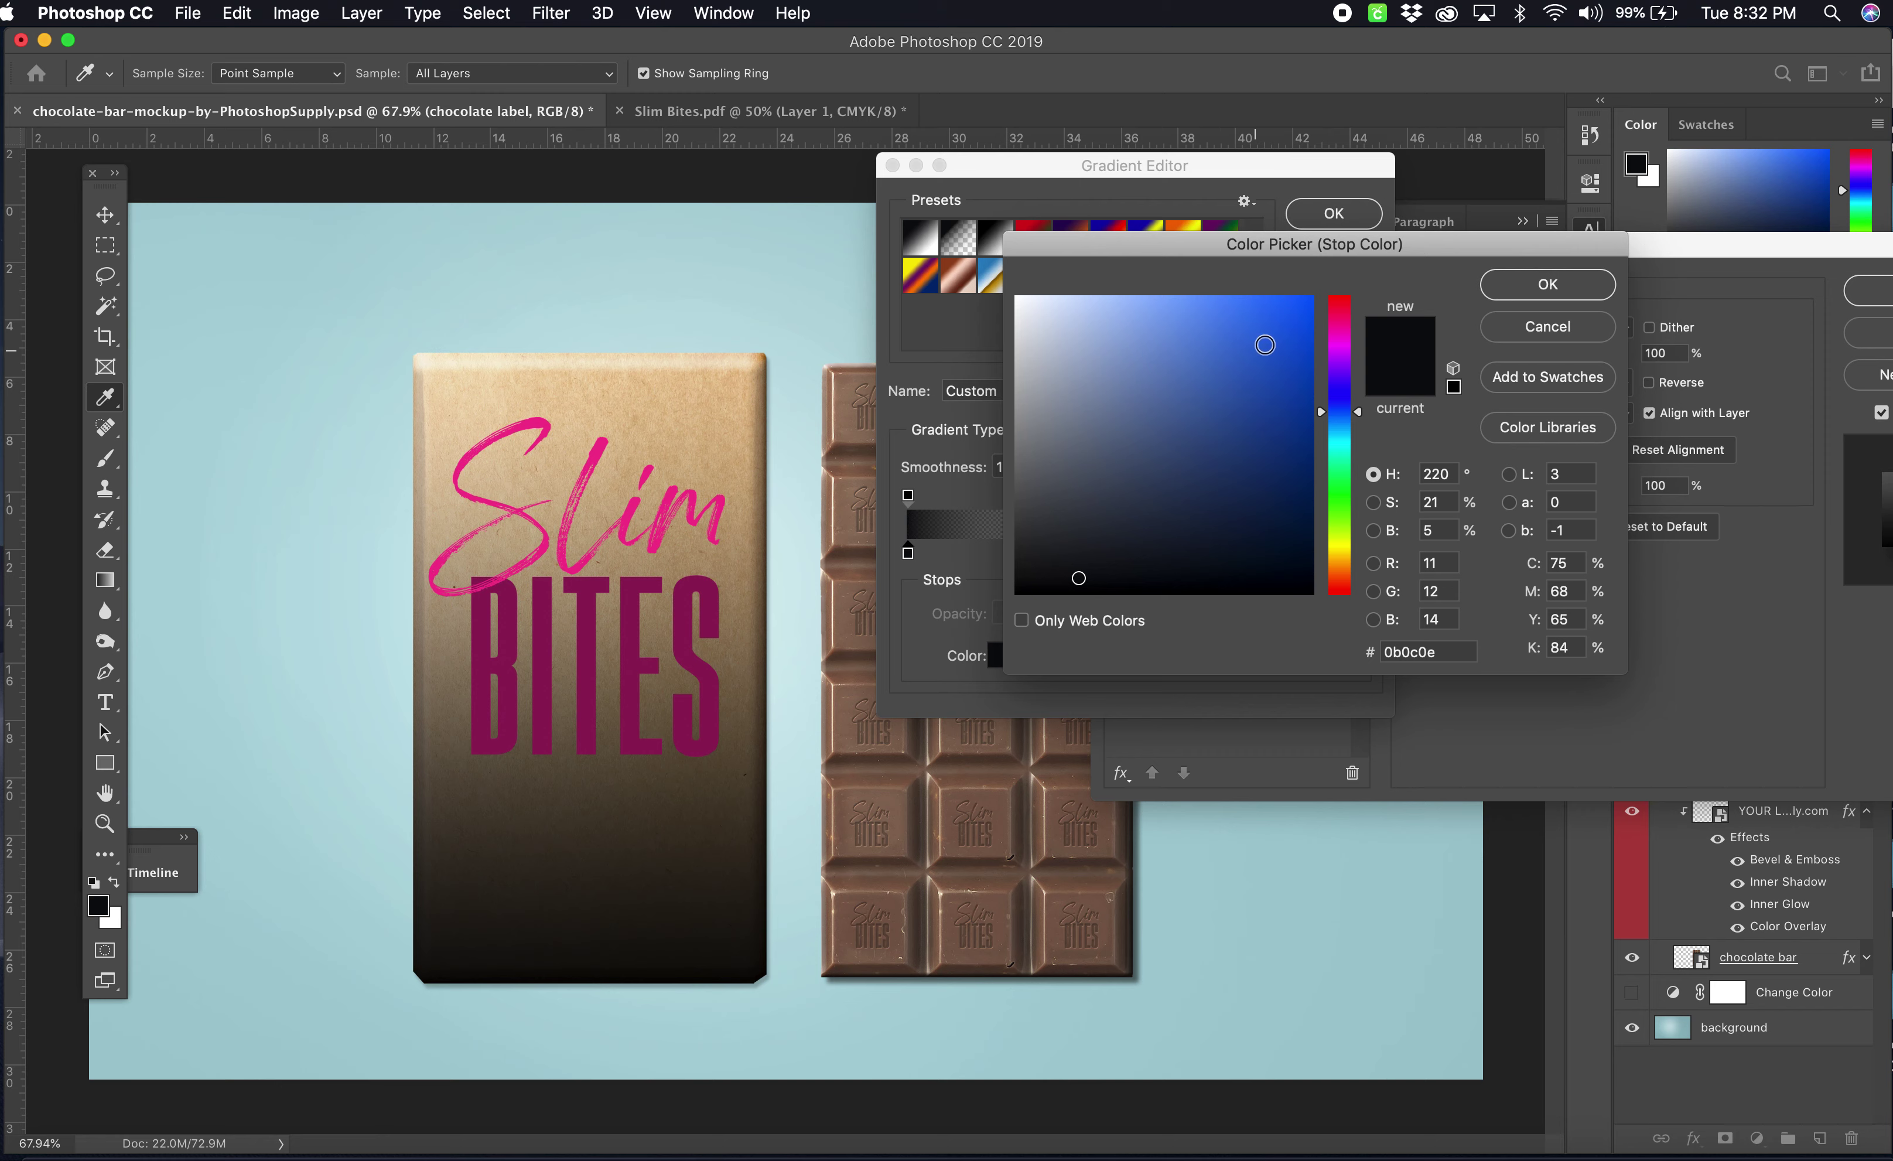
{"action": "left_click", "coordinate": [1266, 345]}
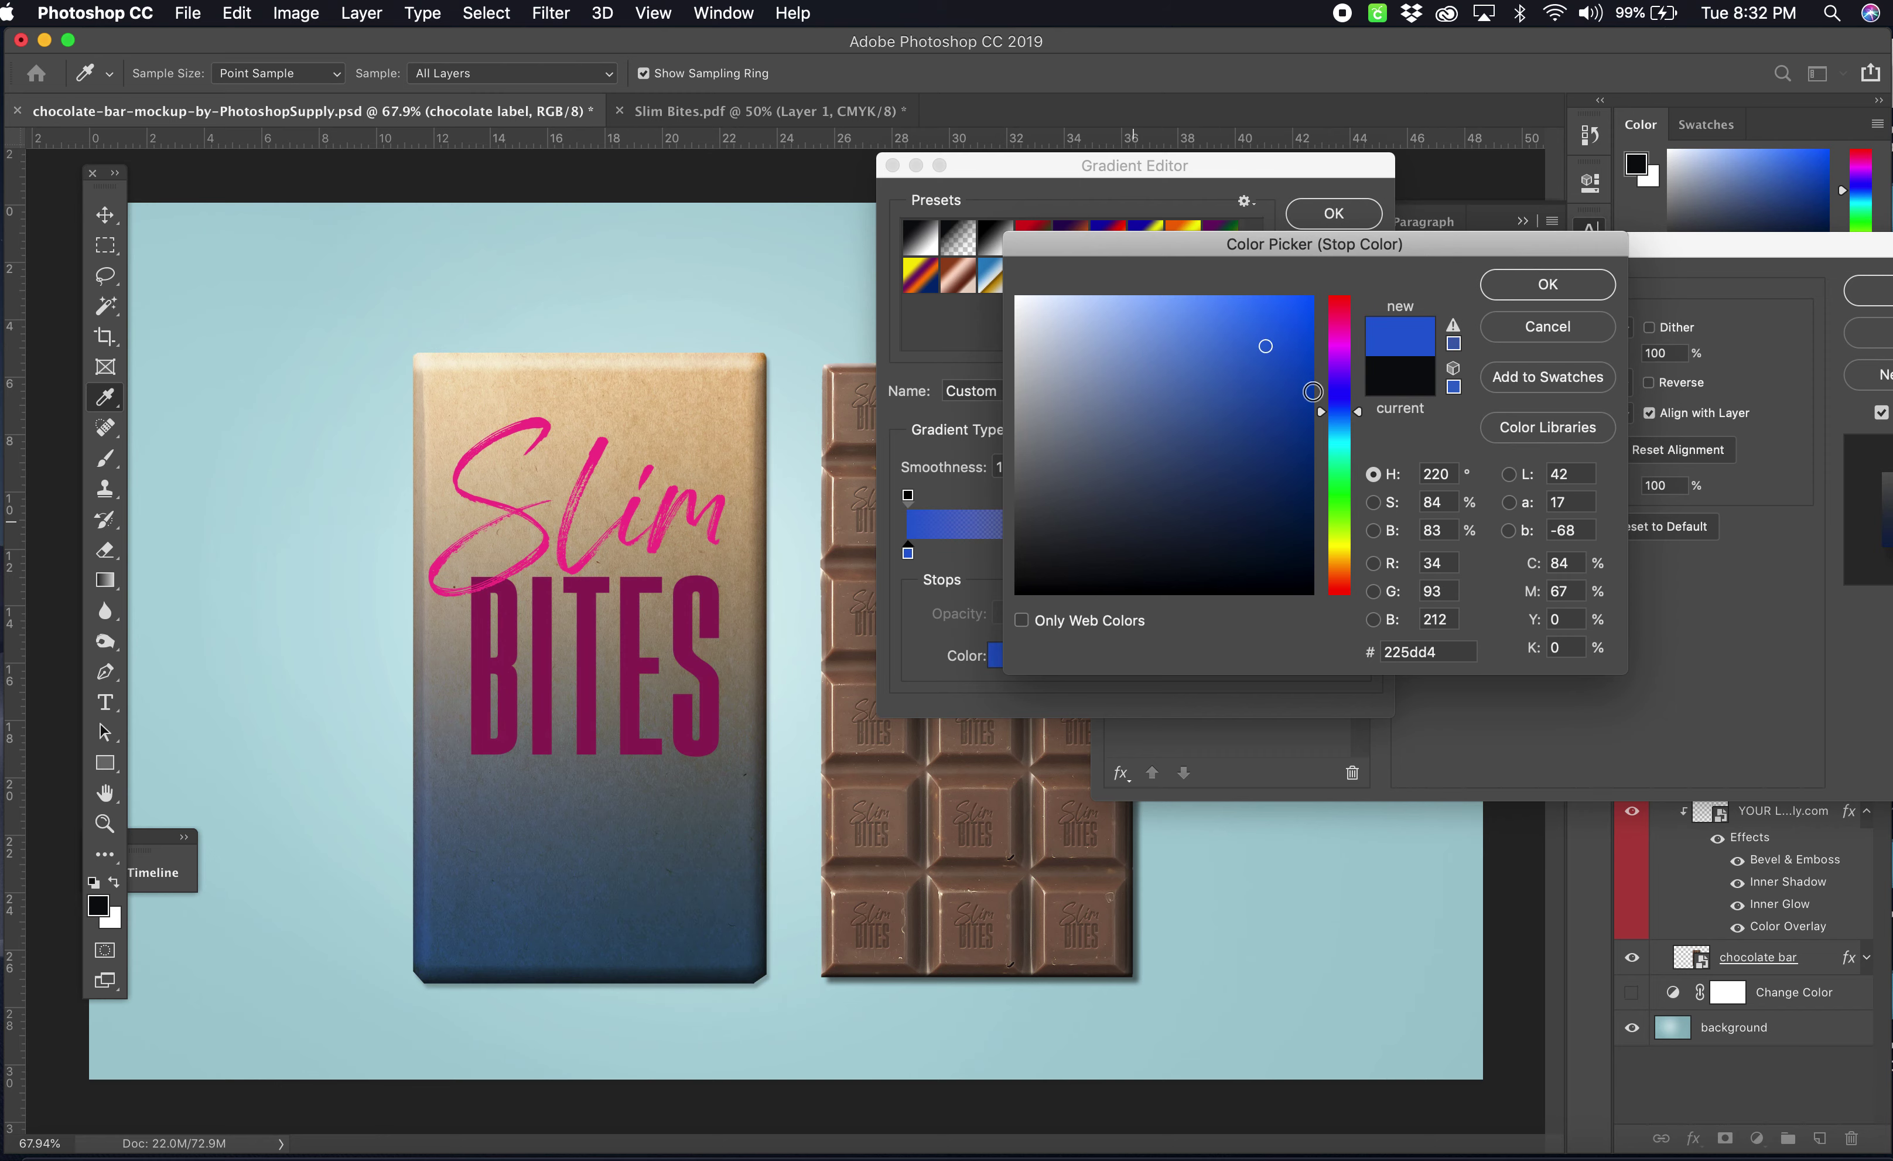
{"action": "left_click", "coordinate": [1345, 342]}
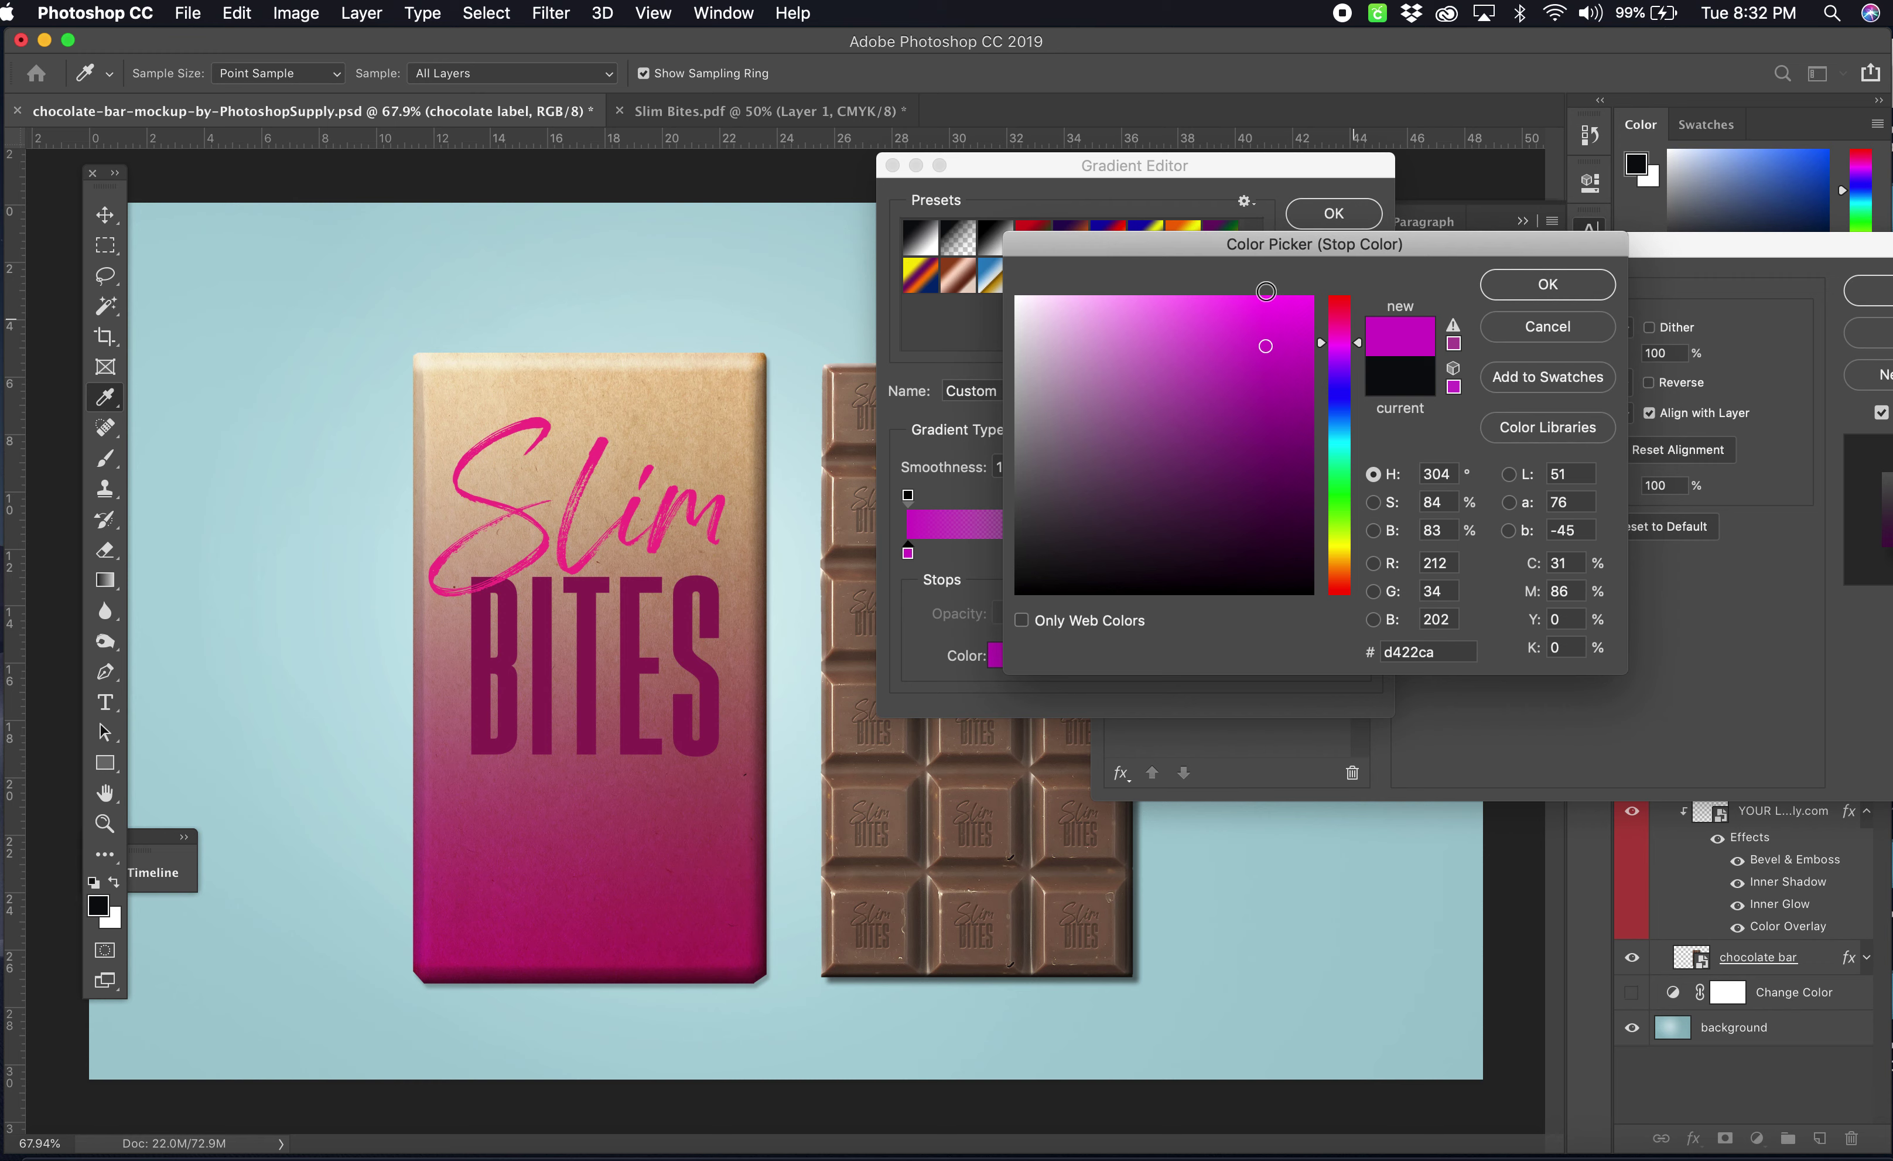
{"action": "left_click", "coordinate": [1284, 324]}
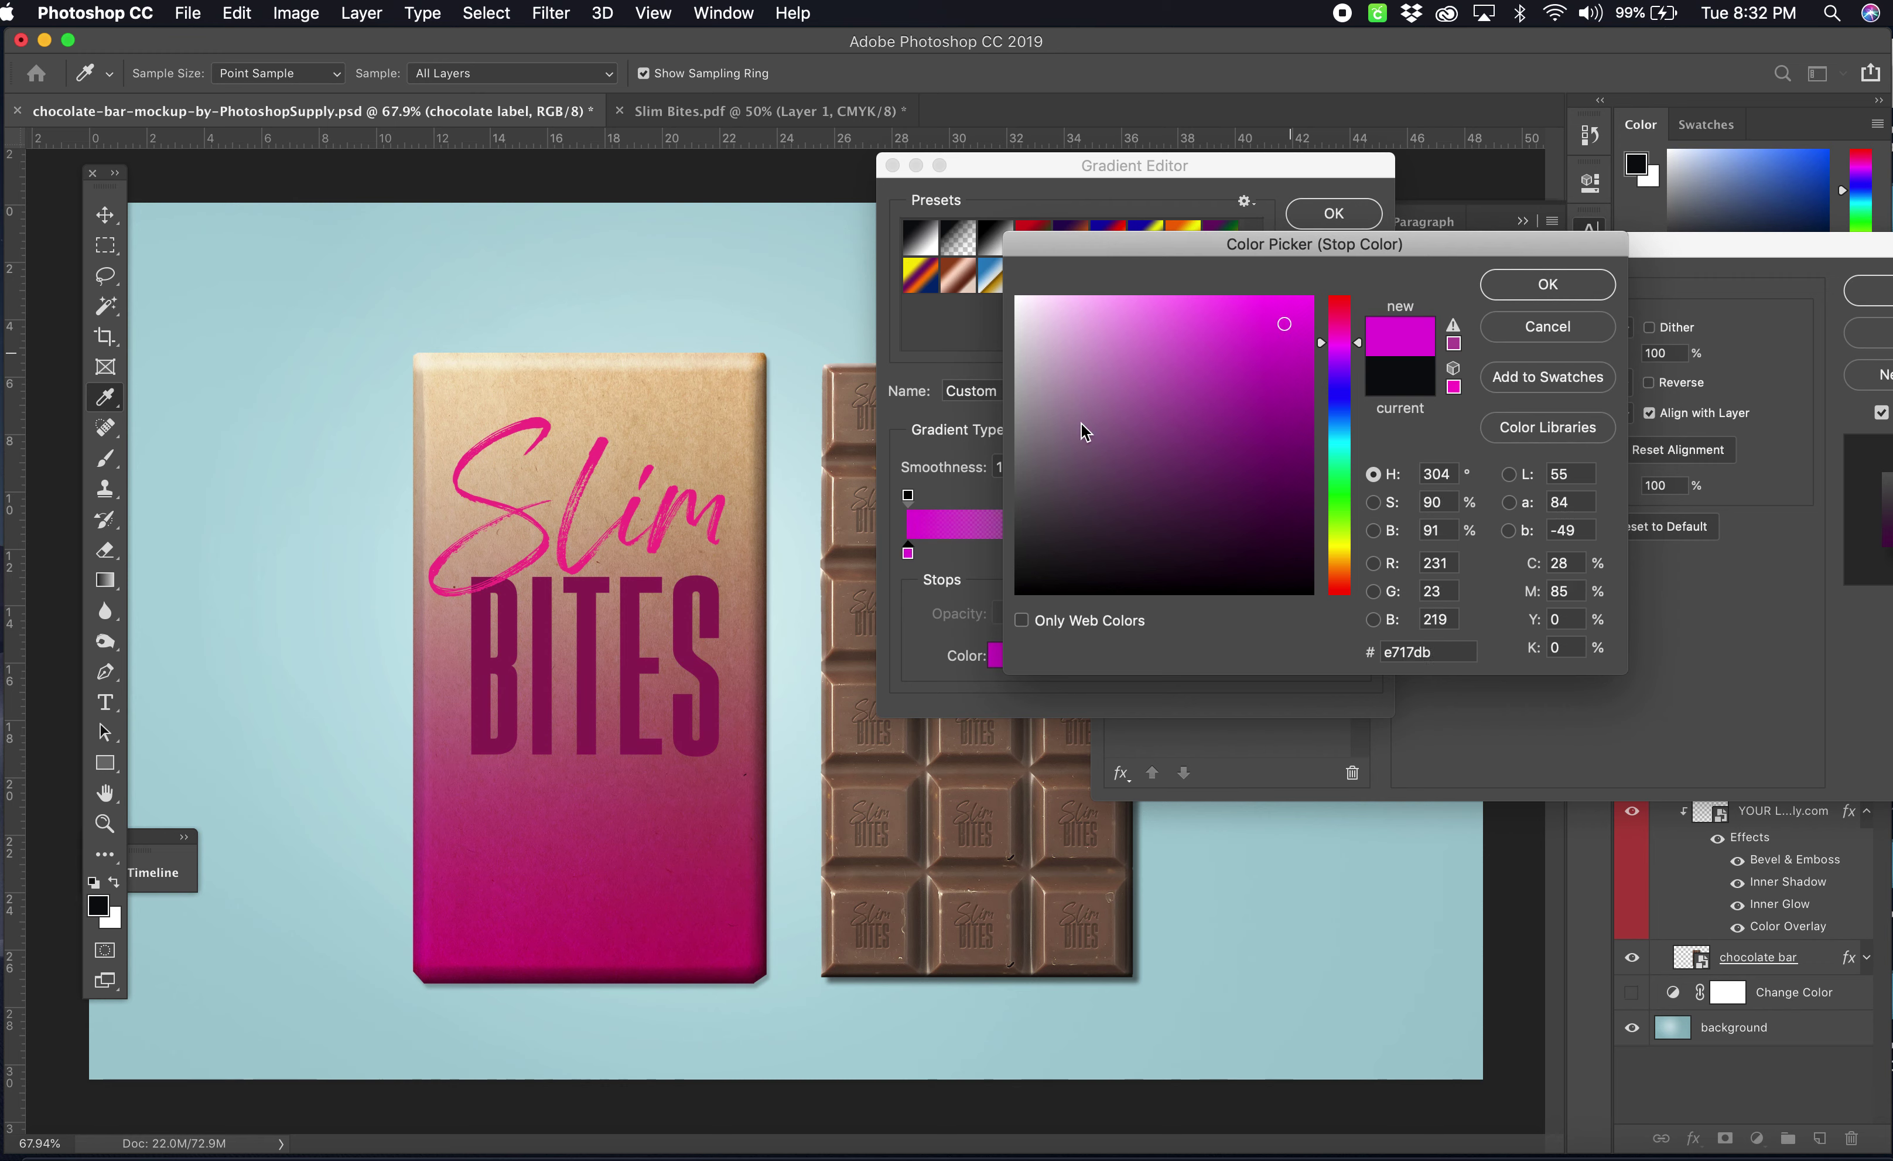
{"action": "left_click", "coordinate": [1298, 383]}
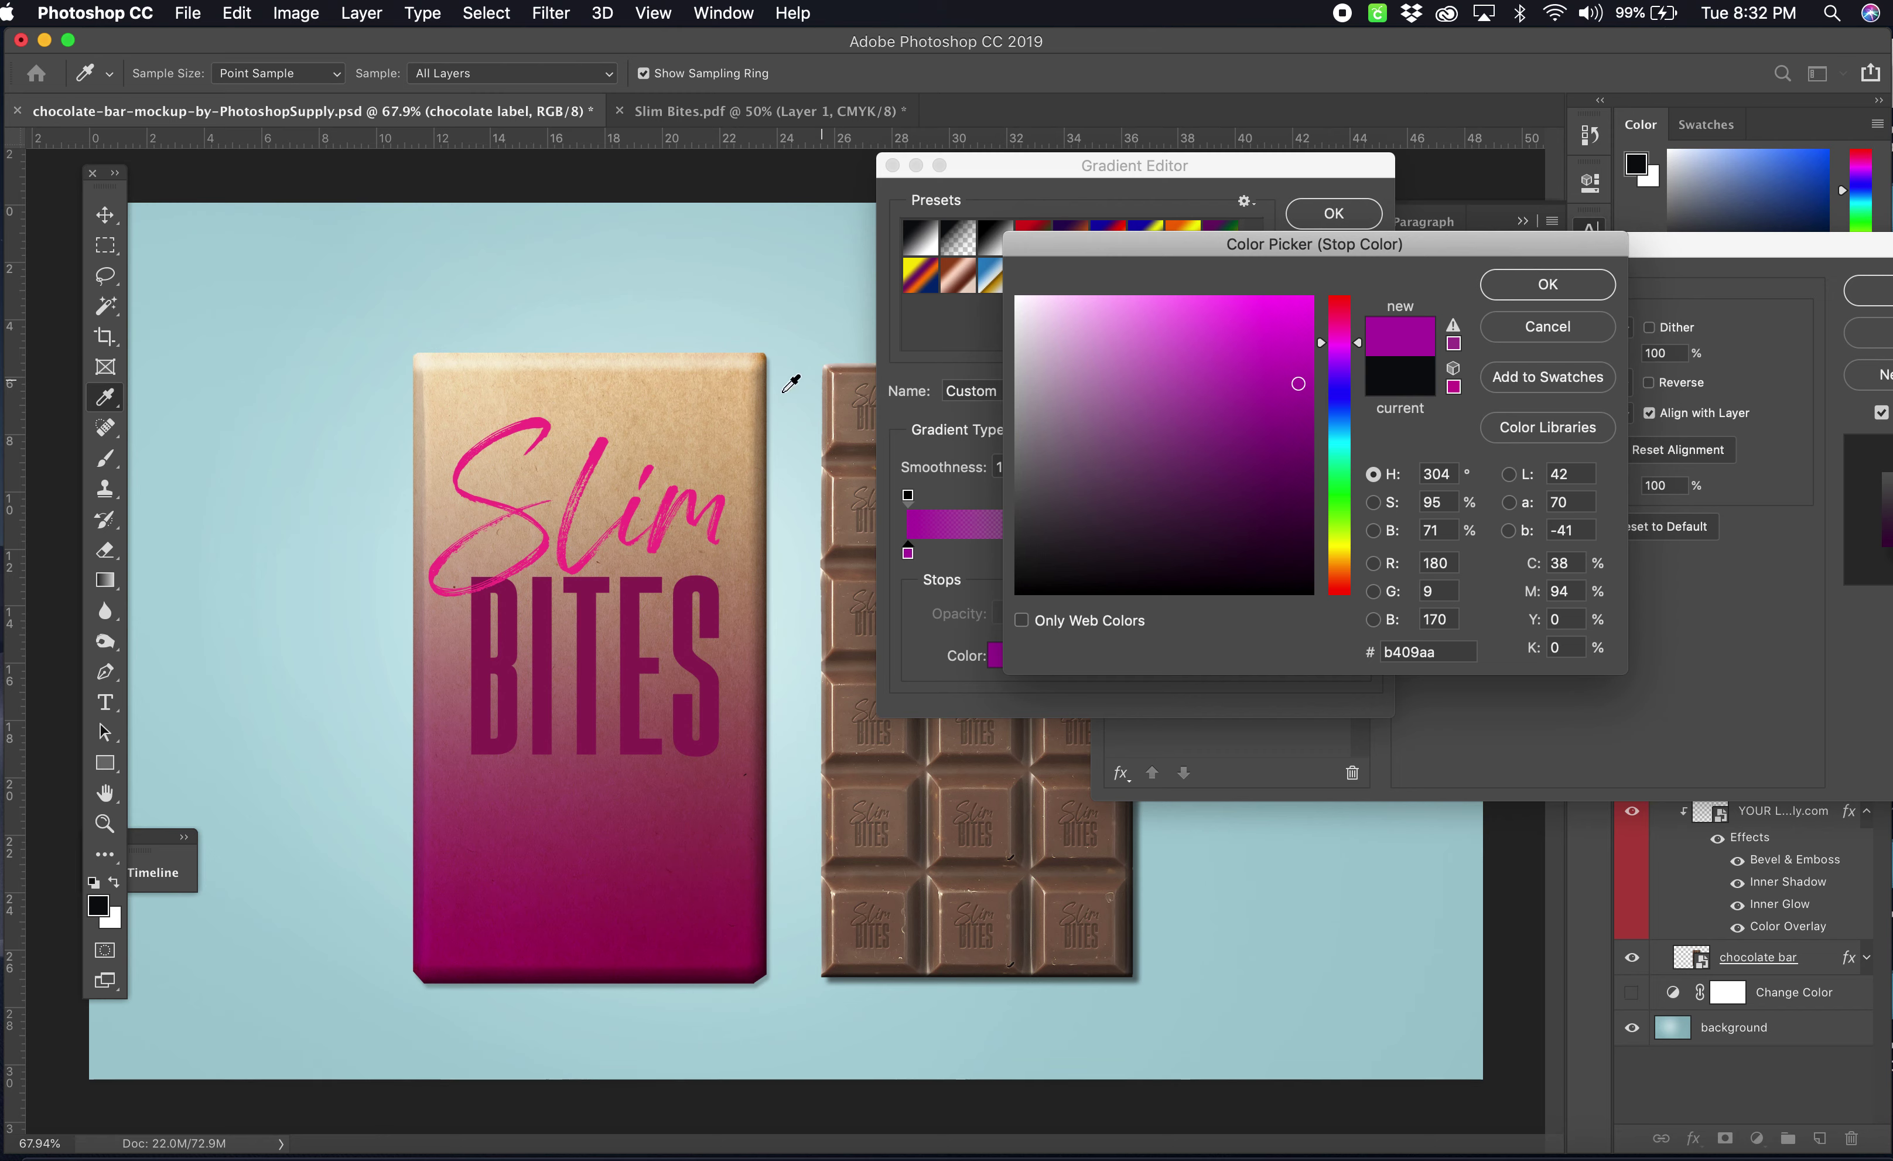
{"action": "left_click", "coordinate": [606, 439]}
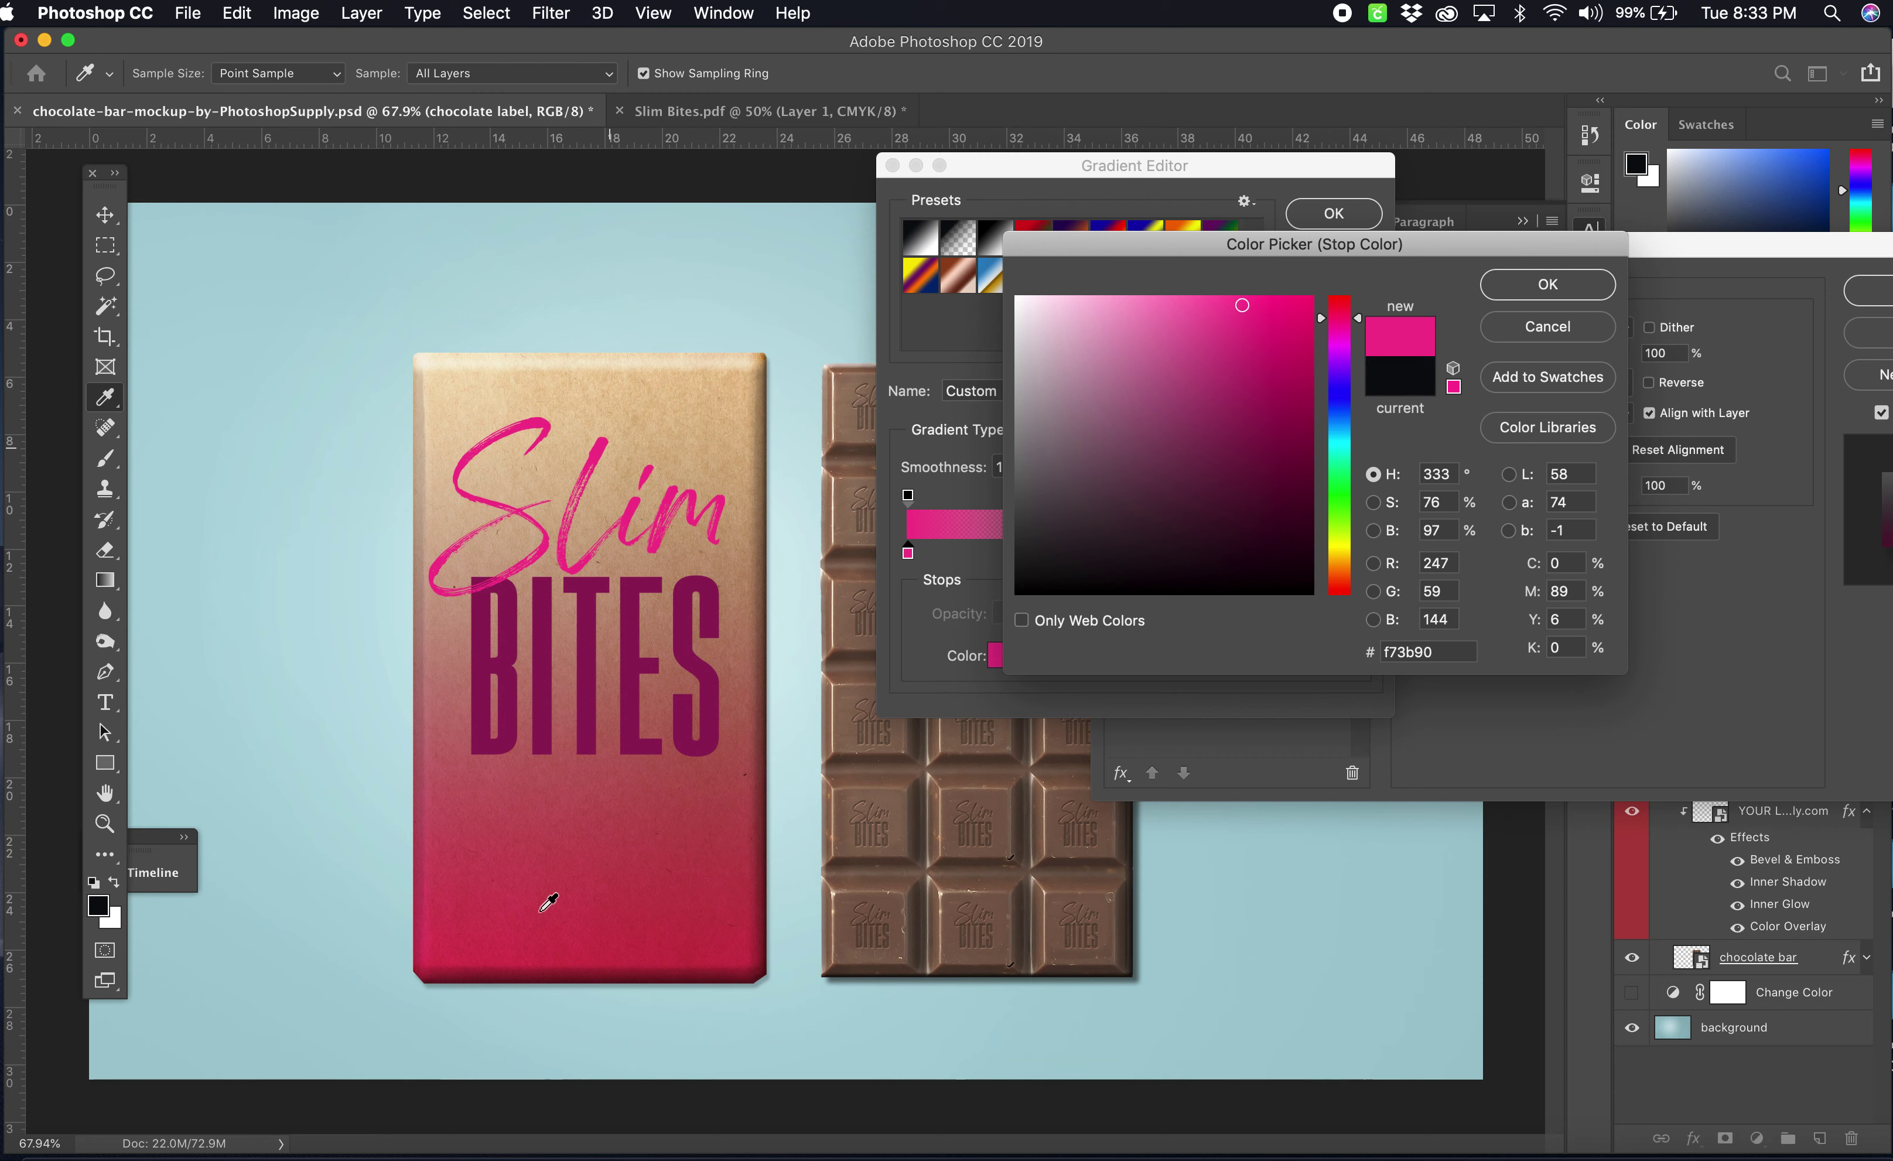
{"action": "left_click", "coordinate": [1548, 285]}
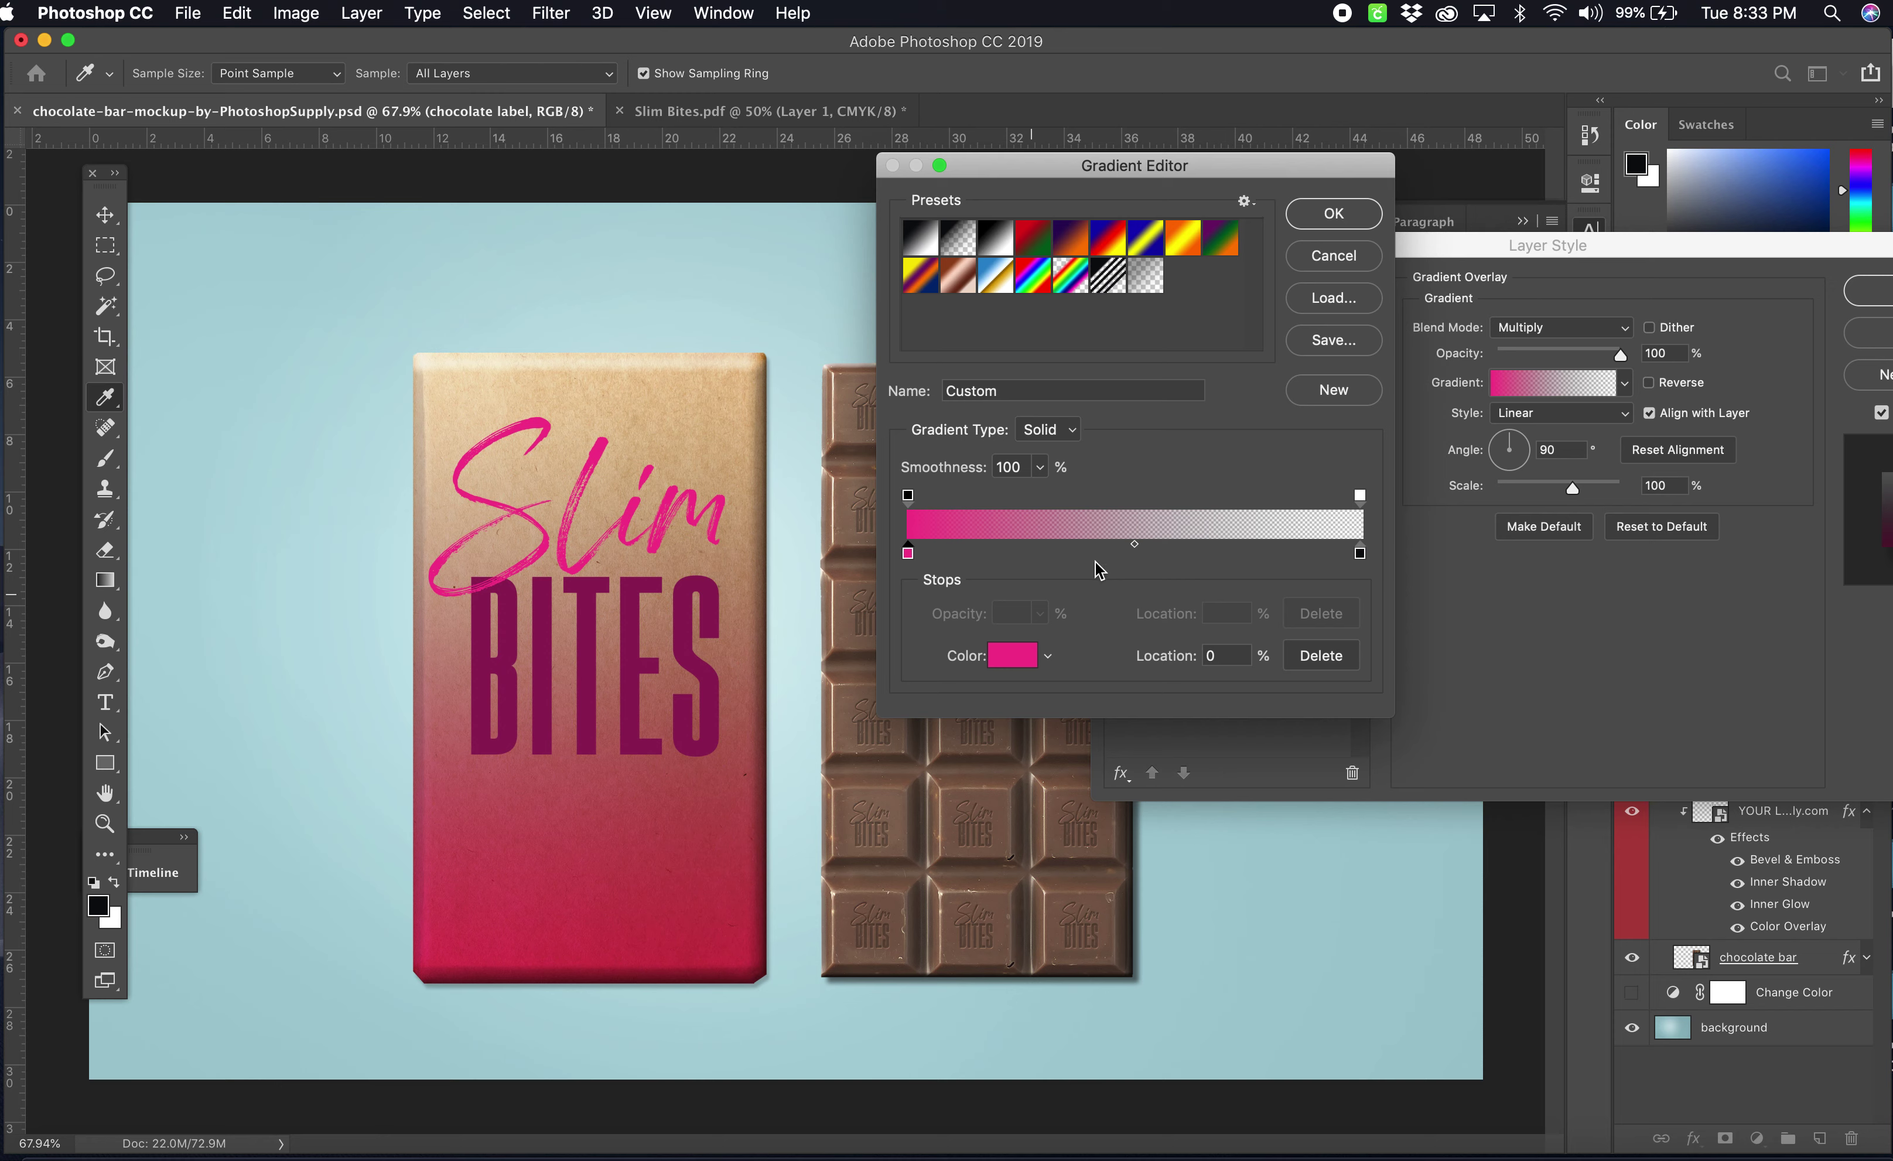
- Set the colour of the gradient's end stop to the near-white #f0f2f6
{"action": "left_click", "coordinate": [1359, 554]}
{"action": "left_click", "coordinate": [1010, 661]}
{"action": "left_click", "coordinate": [1021, 304]}
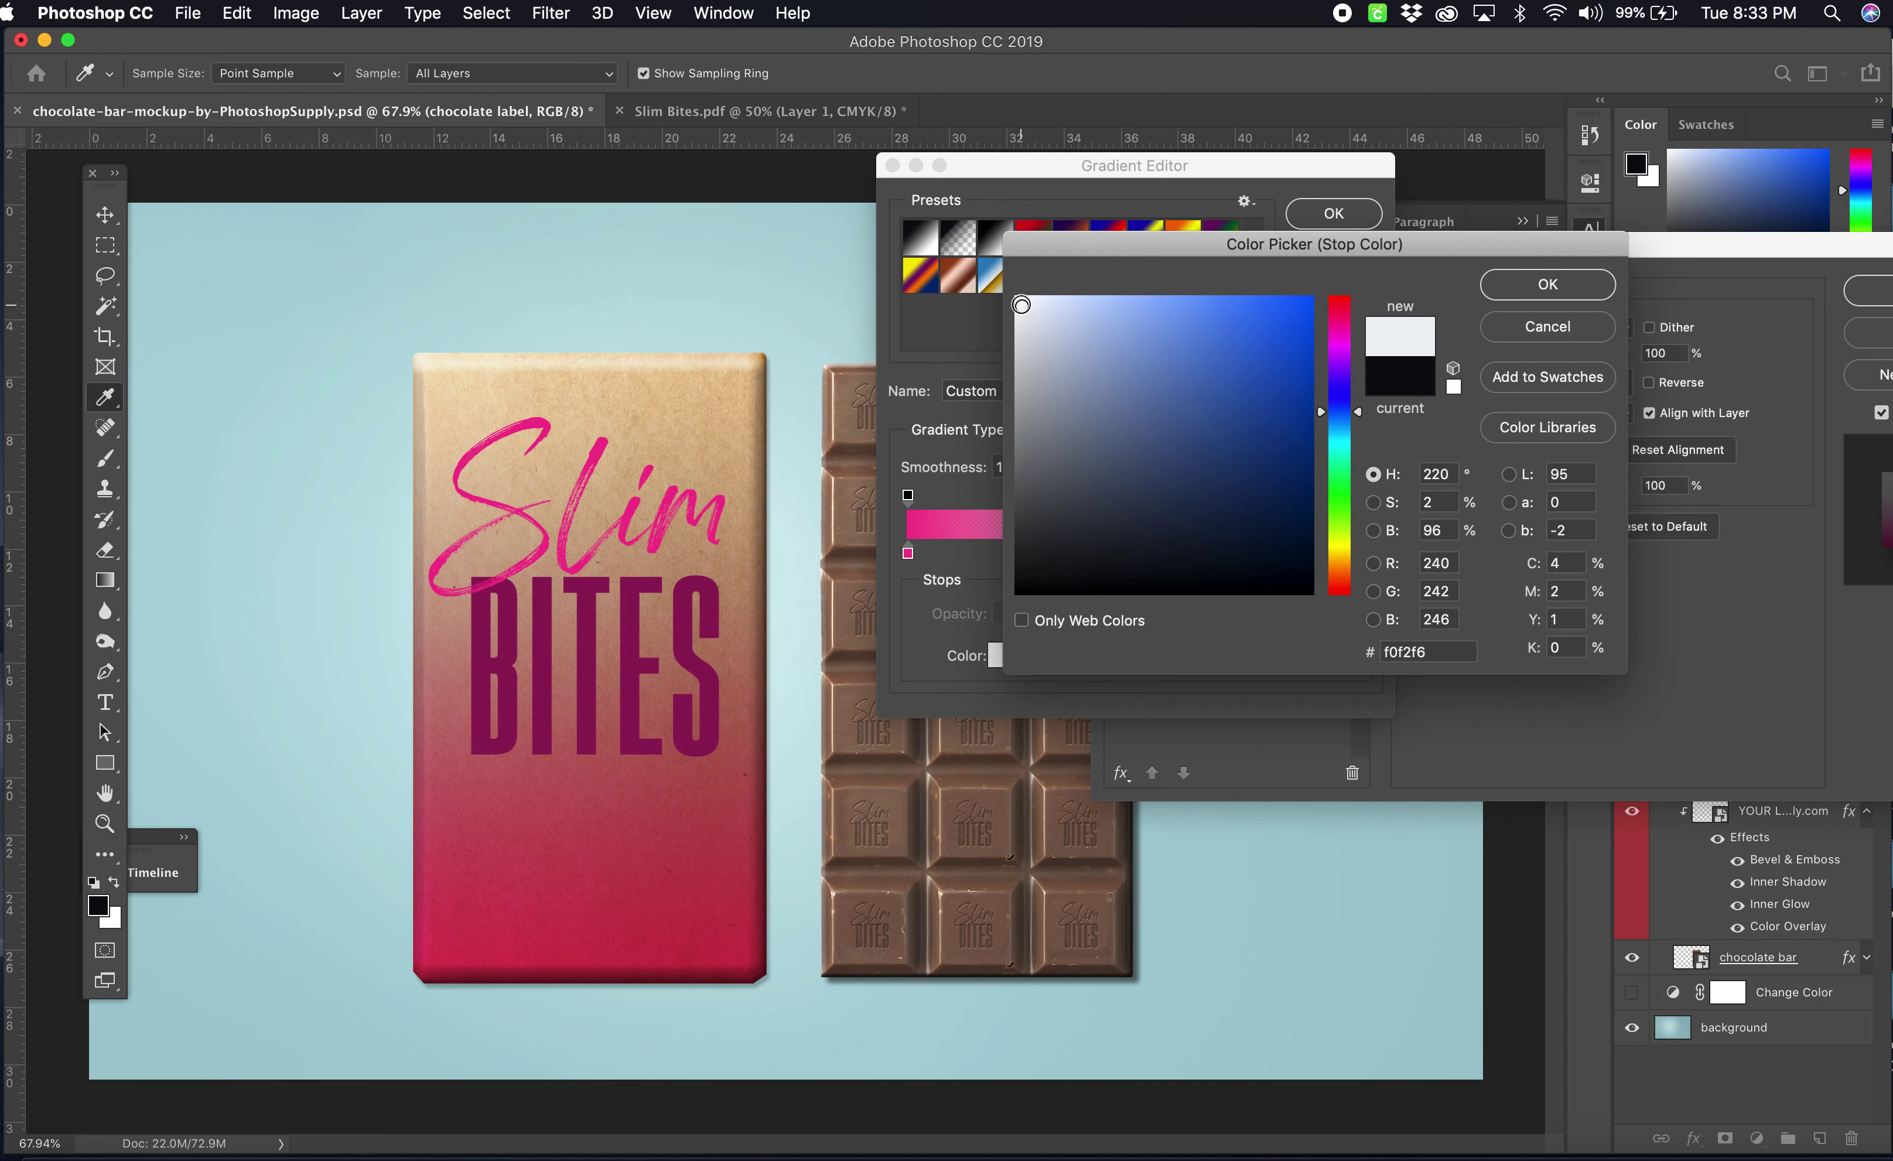
{"action": "left_click", "coordinate": [1546, 285]}
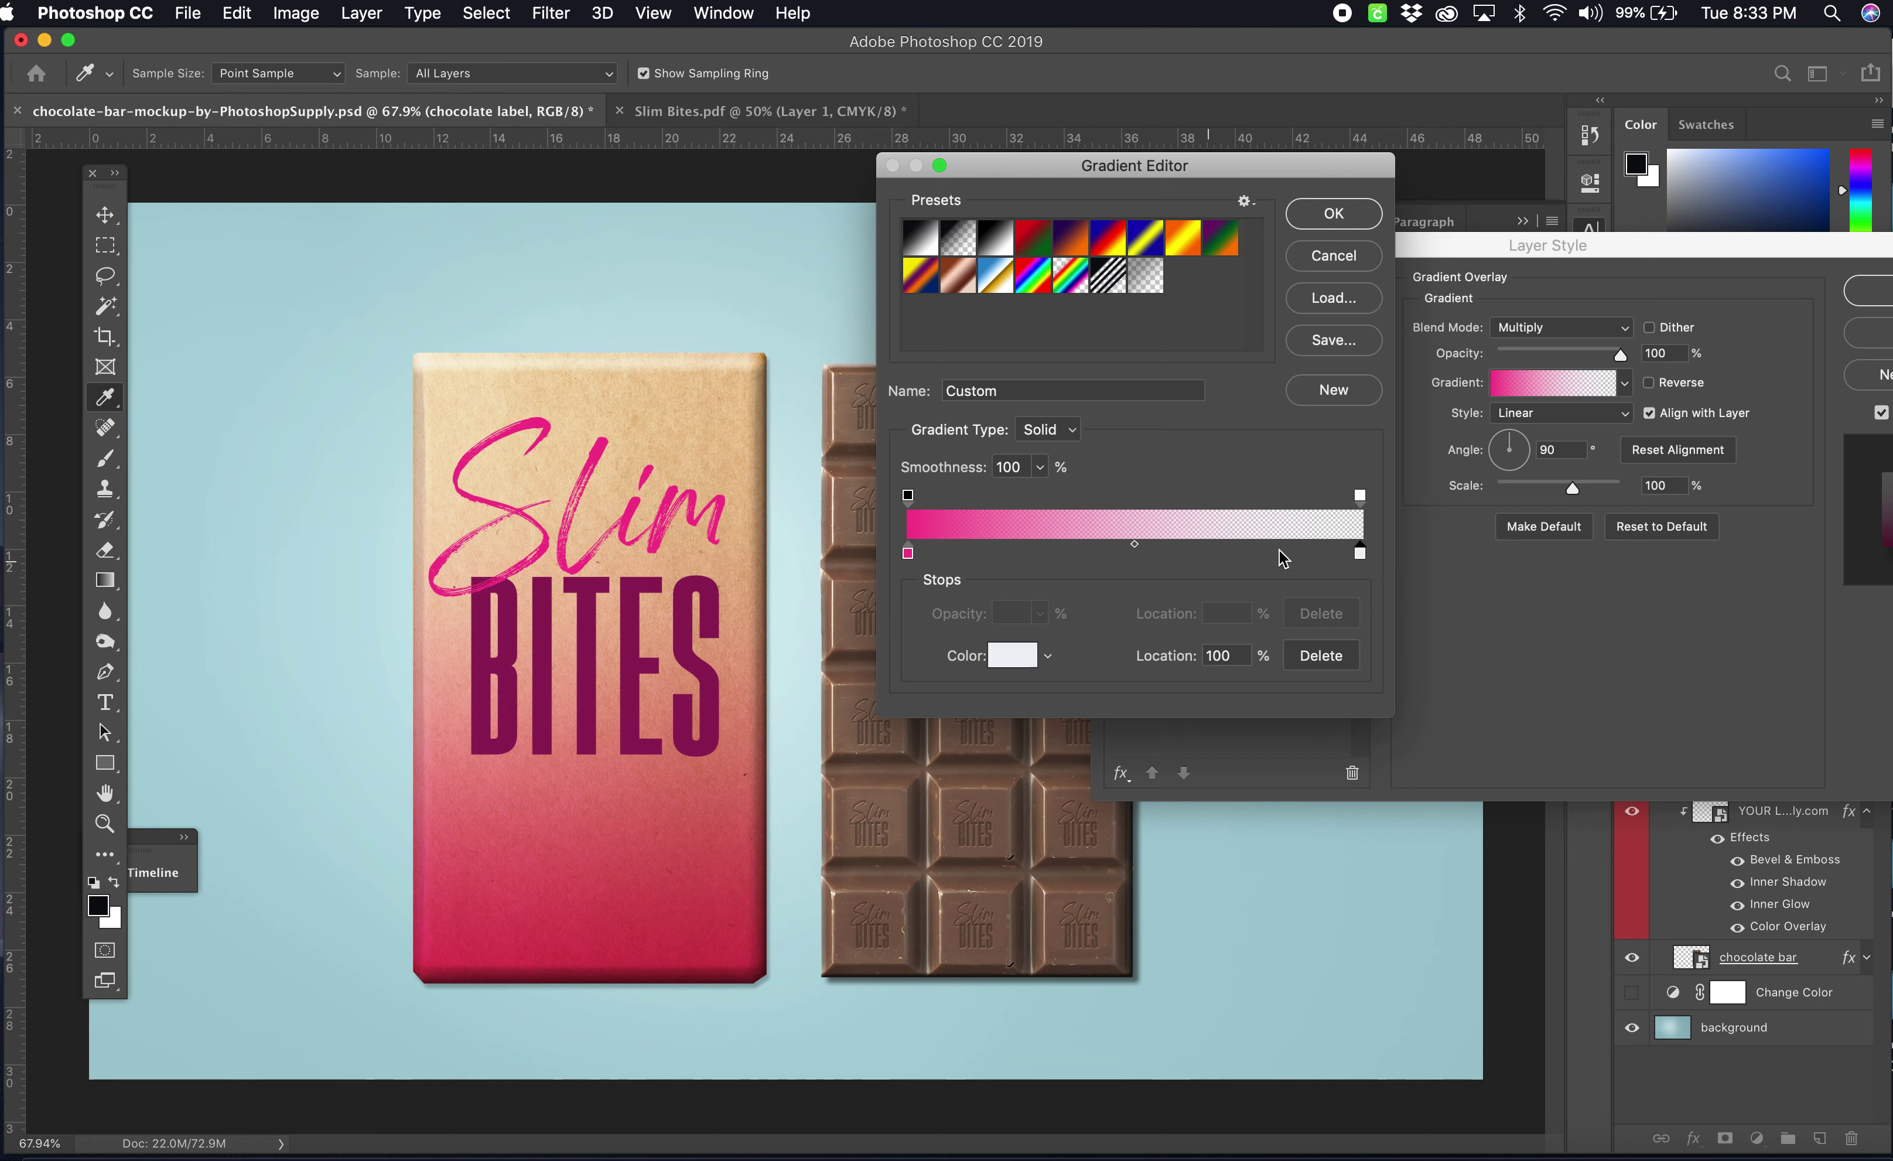
- Move the midpoint between the two colour stops to 33% and accept the edited gradient
{"action": "left_click_drag", "start_coordinate": [1134, 544], "coordinate": [997, 545]}
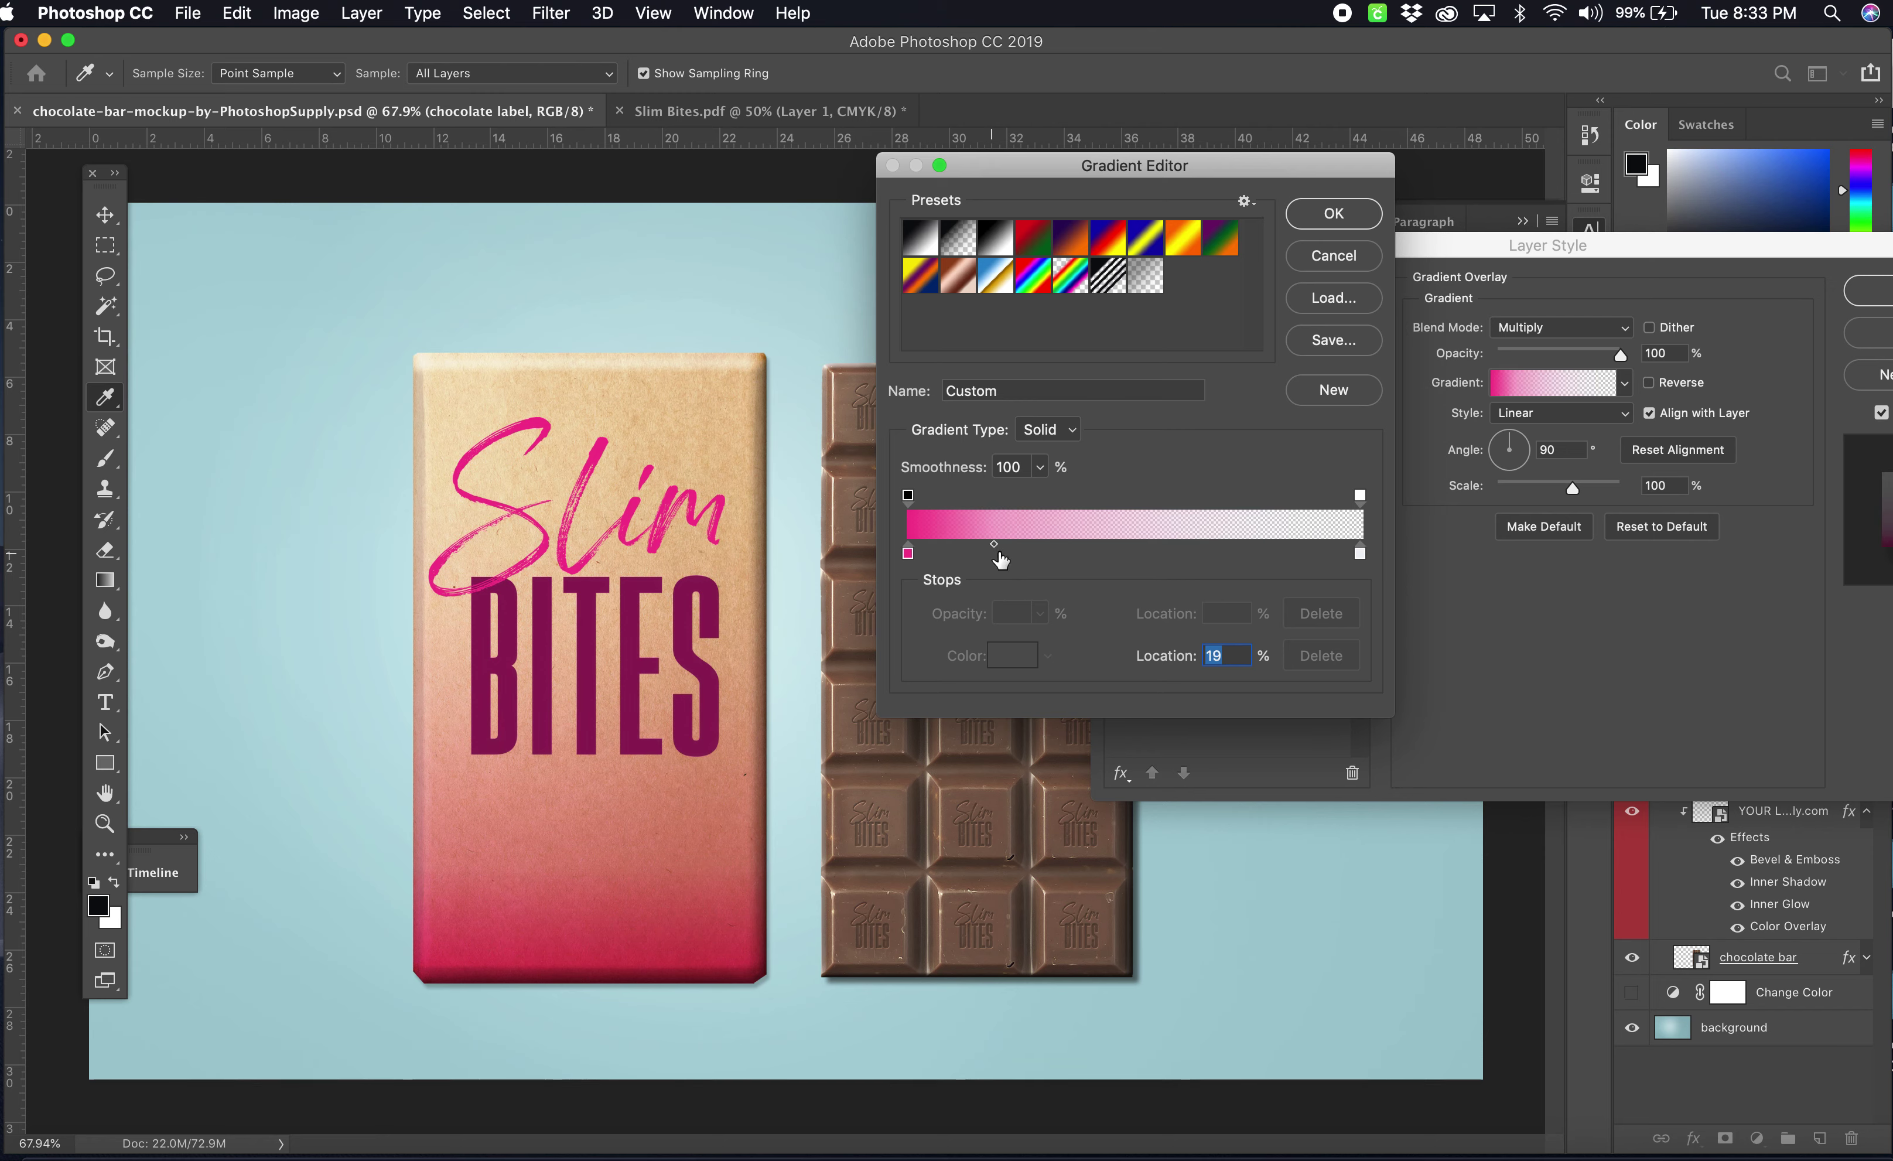
{"action": "left_click_drag", "start_coordinate": [994, 545], "coordinate": [1042, 547]}
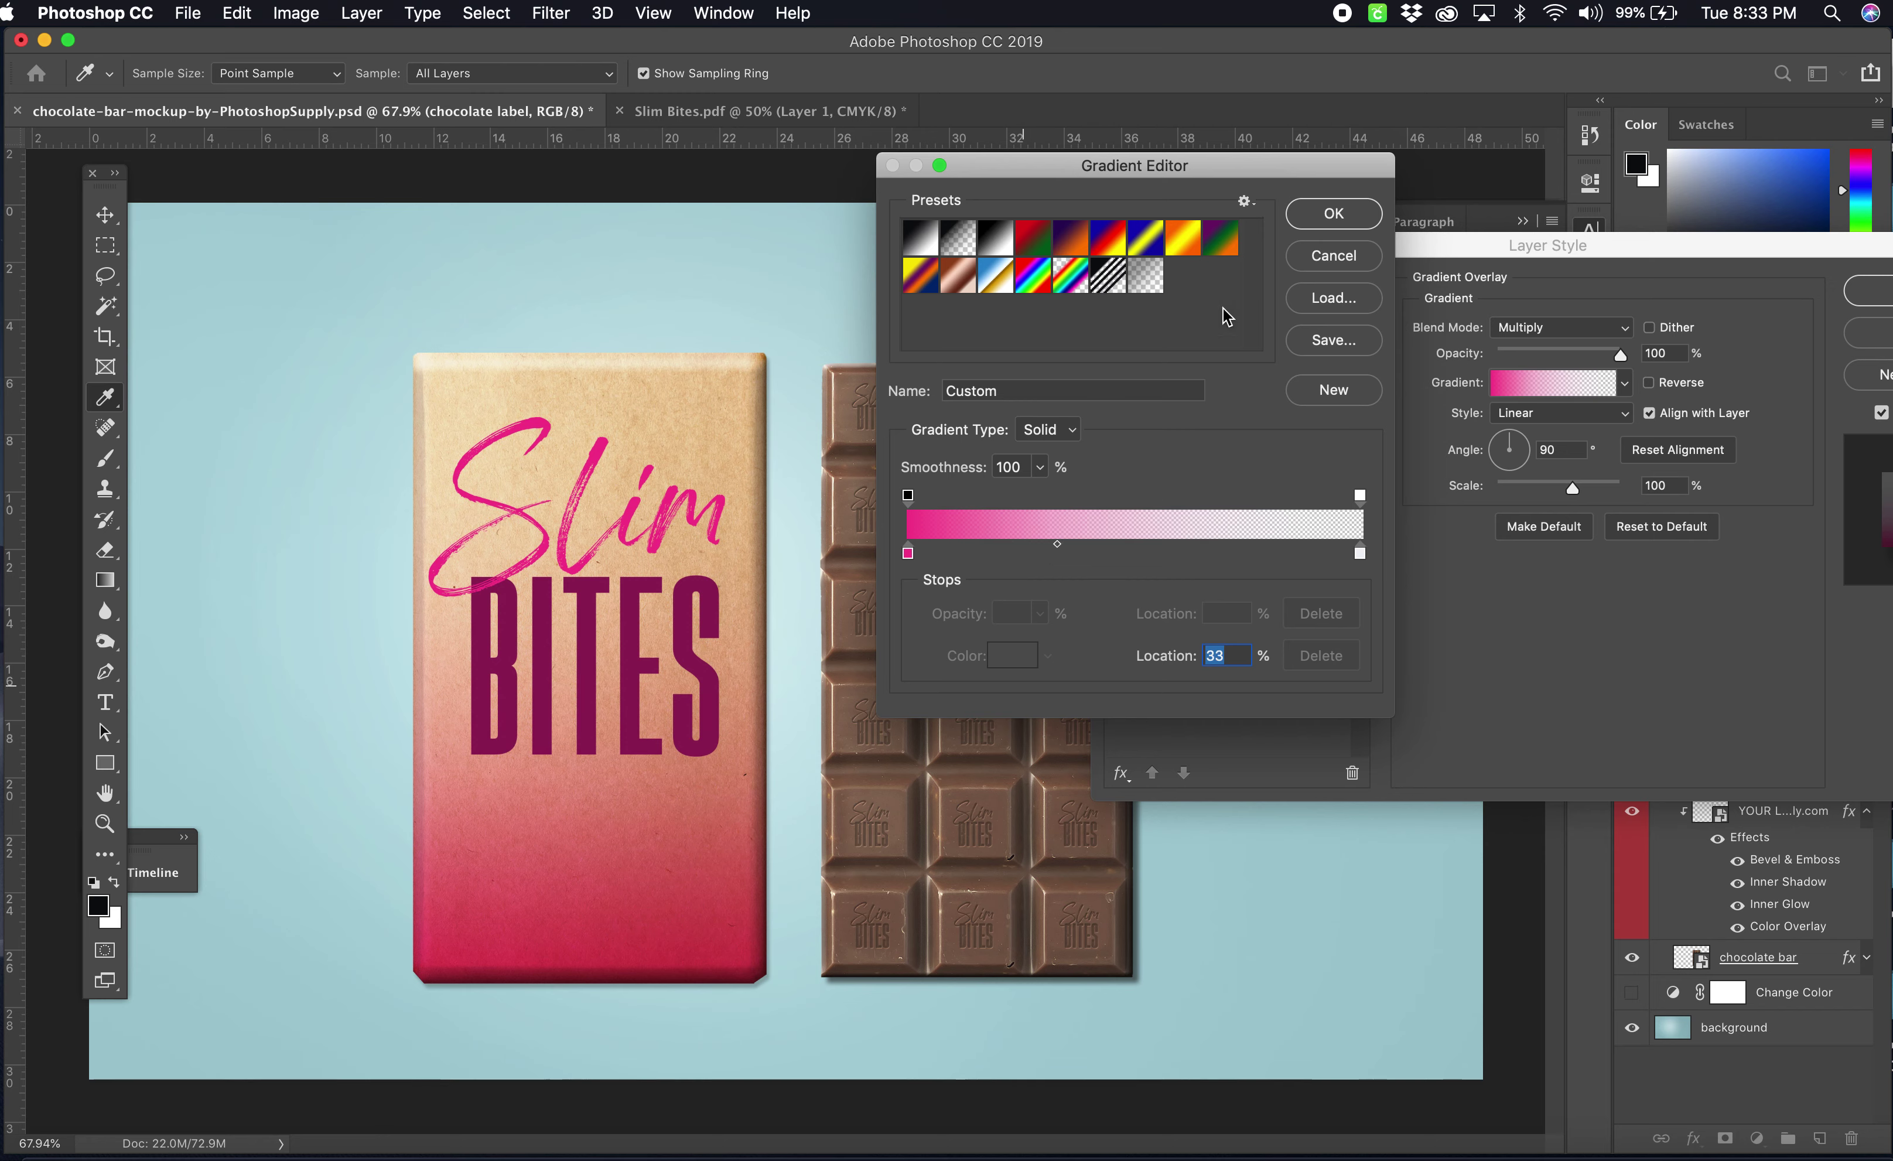
{"action": "left_click", "coordinate": [1347, 217]}
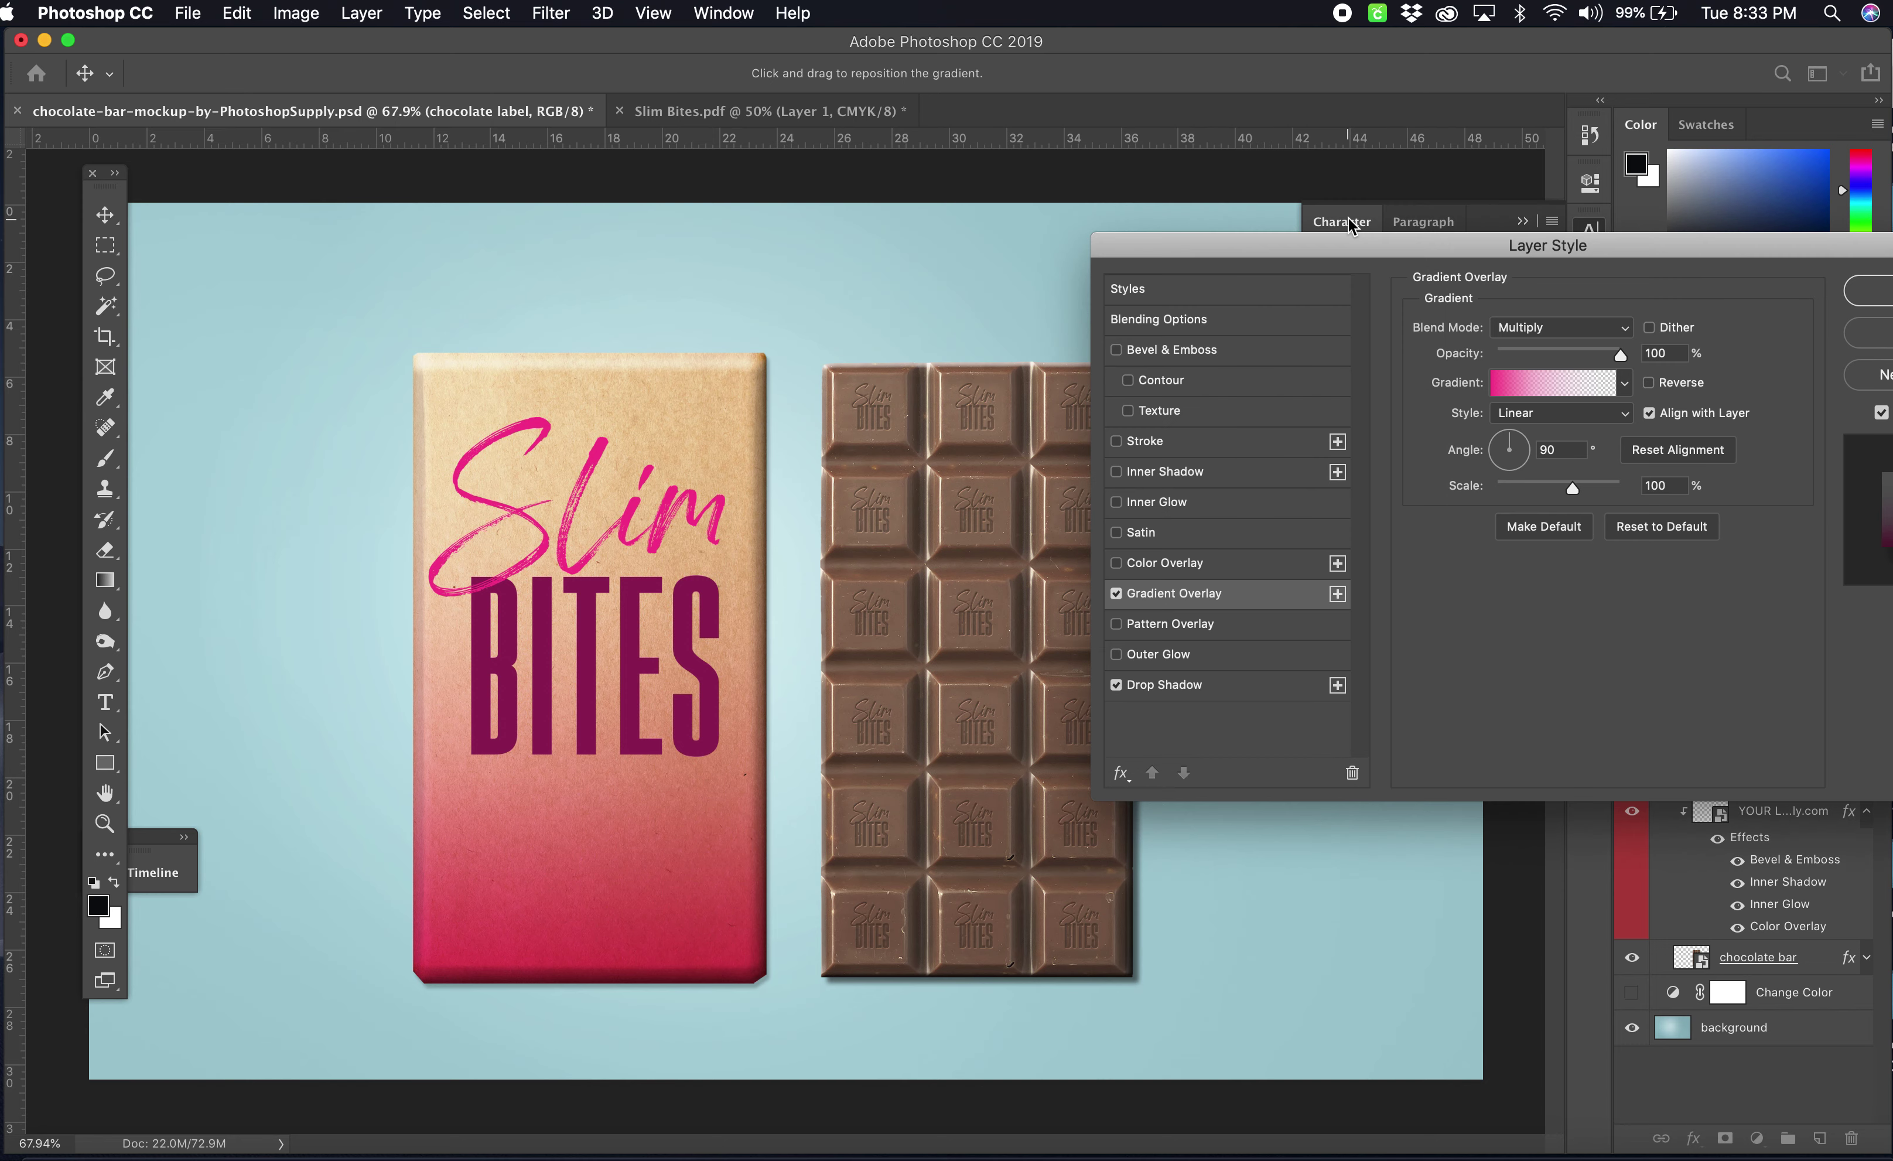
- Compare the wrapper with and without the Gradient Overlay, leaving the effect on, and bring the whole Layer Style dialog into view
{"action": "left_click", "coordinate": [1106, 595]}
{"action": "left_click", "coordinate": [1105, 596]}
{"action": "left_click_drag", "start_coordinate": [1787, 249], "coordinate": [1632, 247]}
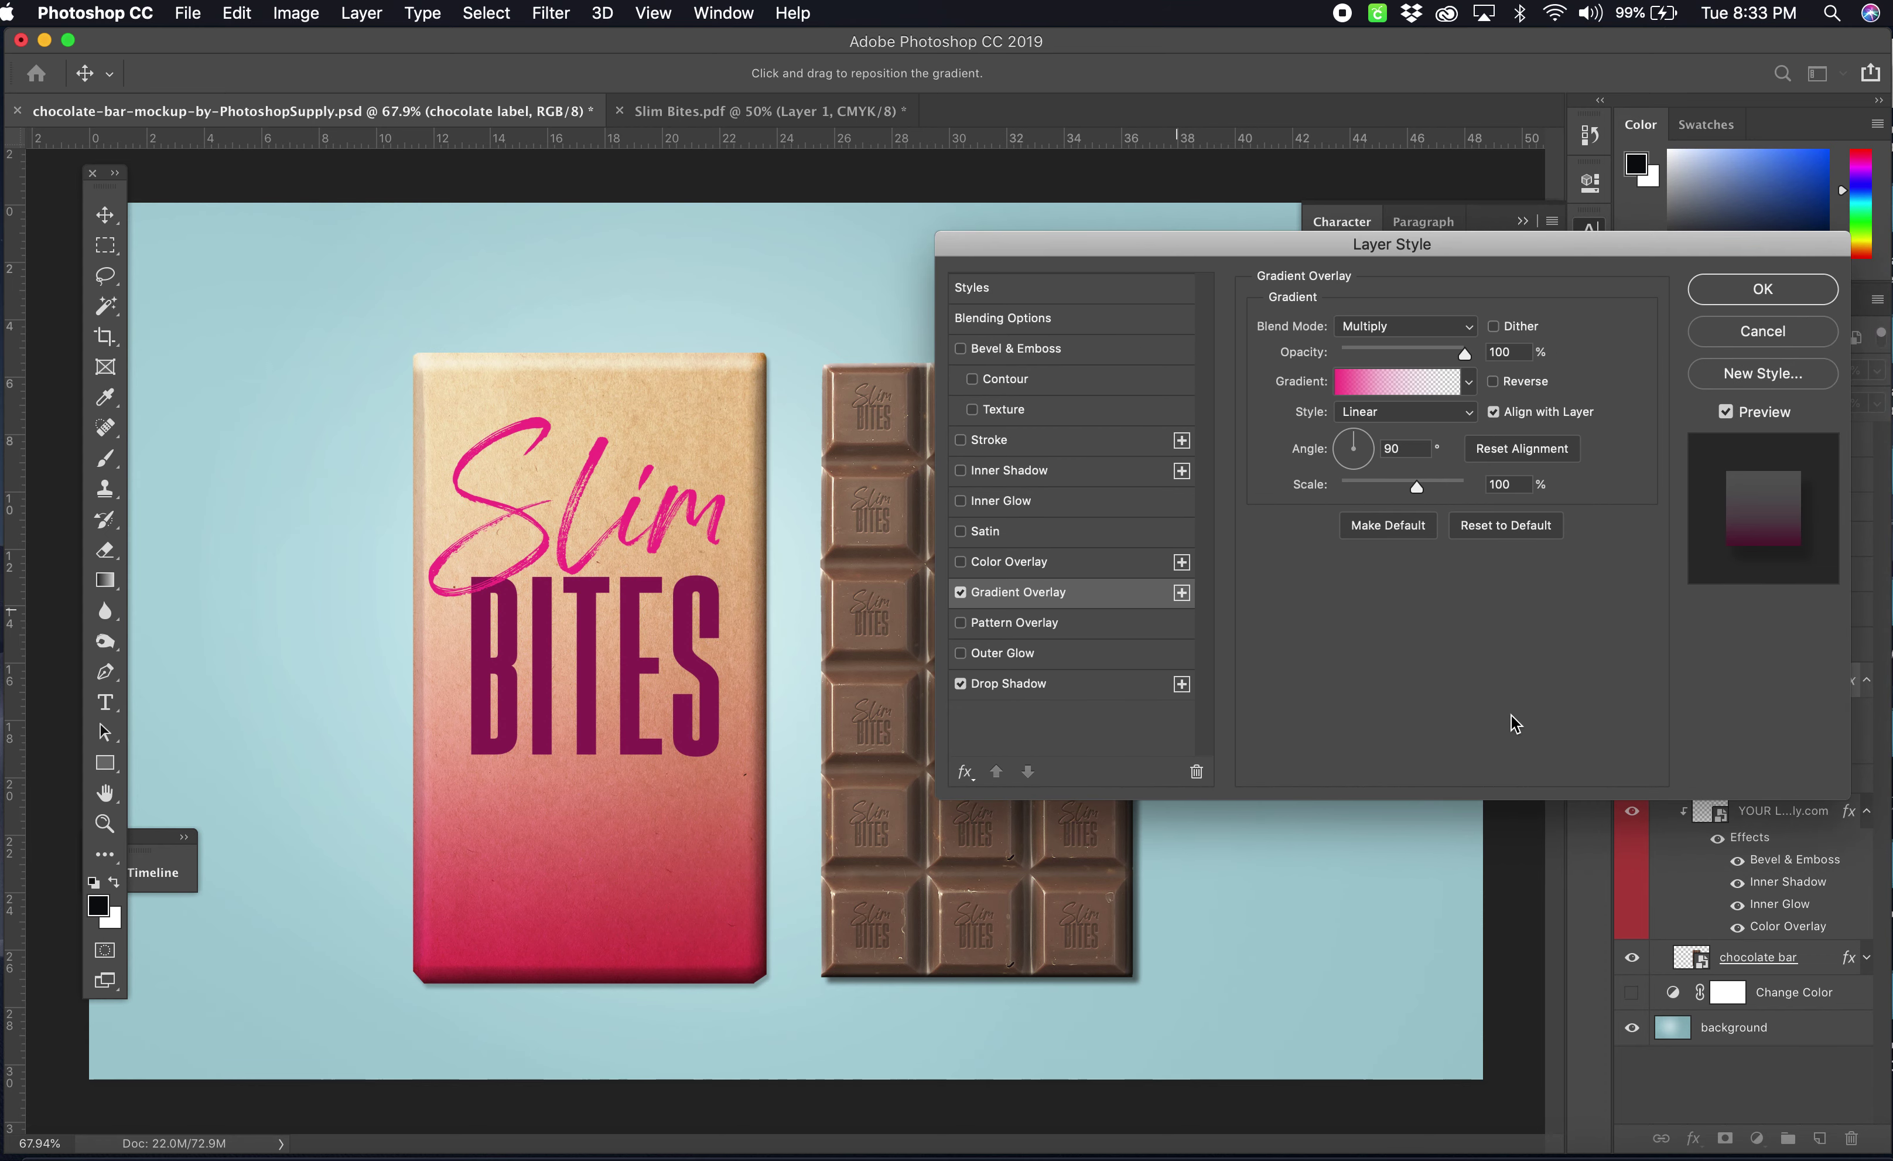
- Accept the wrapper's layer style and add a Color Overlay to the background layer
{"action": "left_click", "coordinate": [1764, 299]}
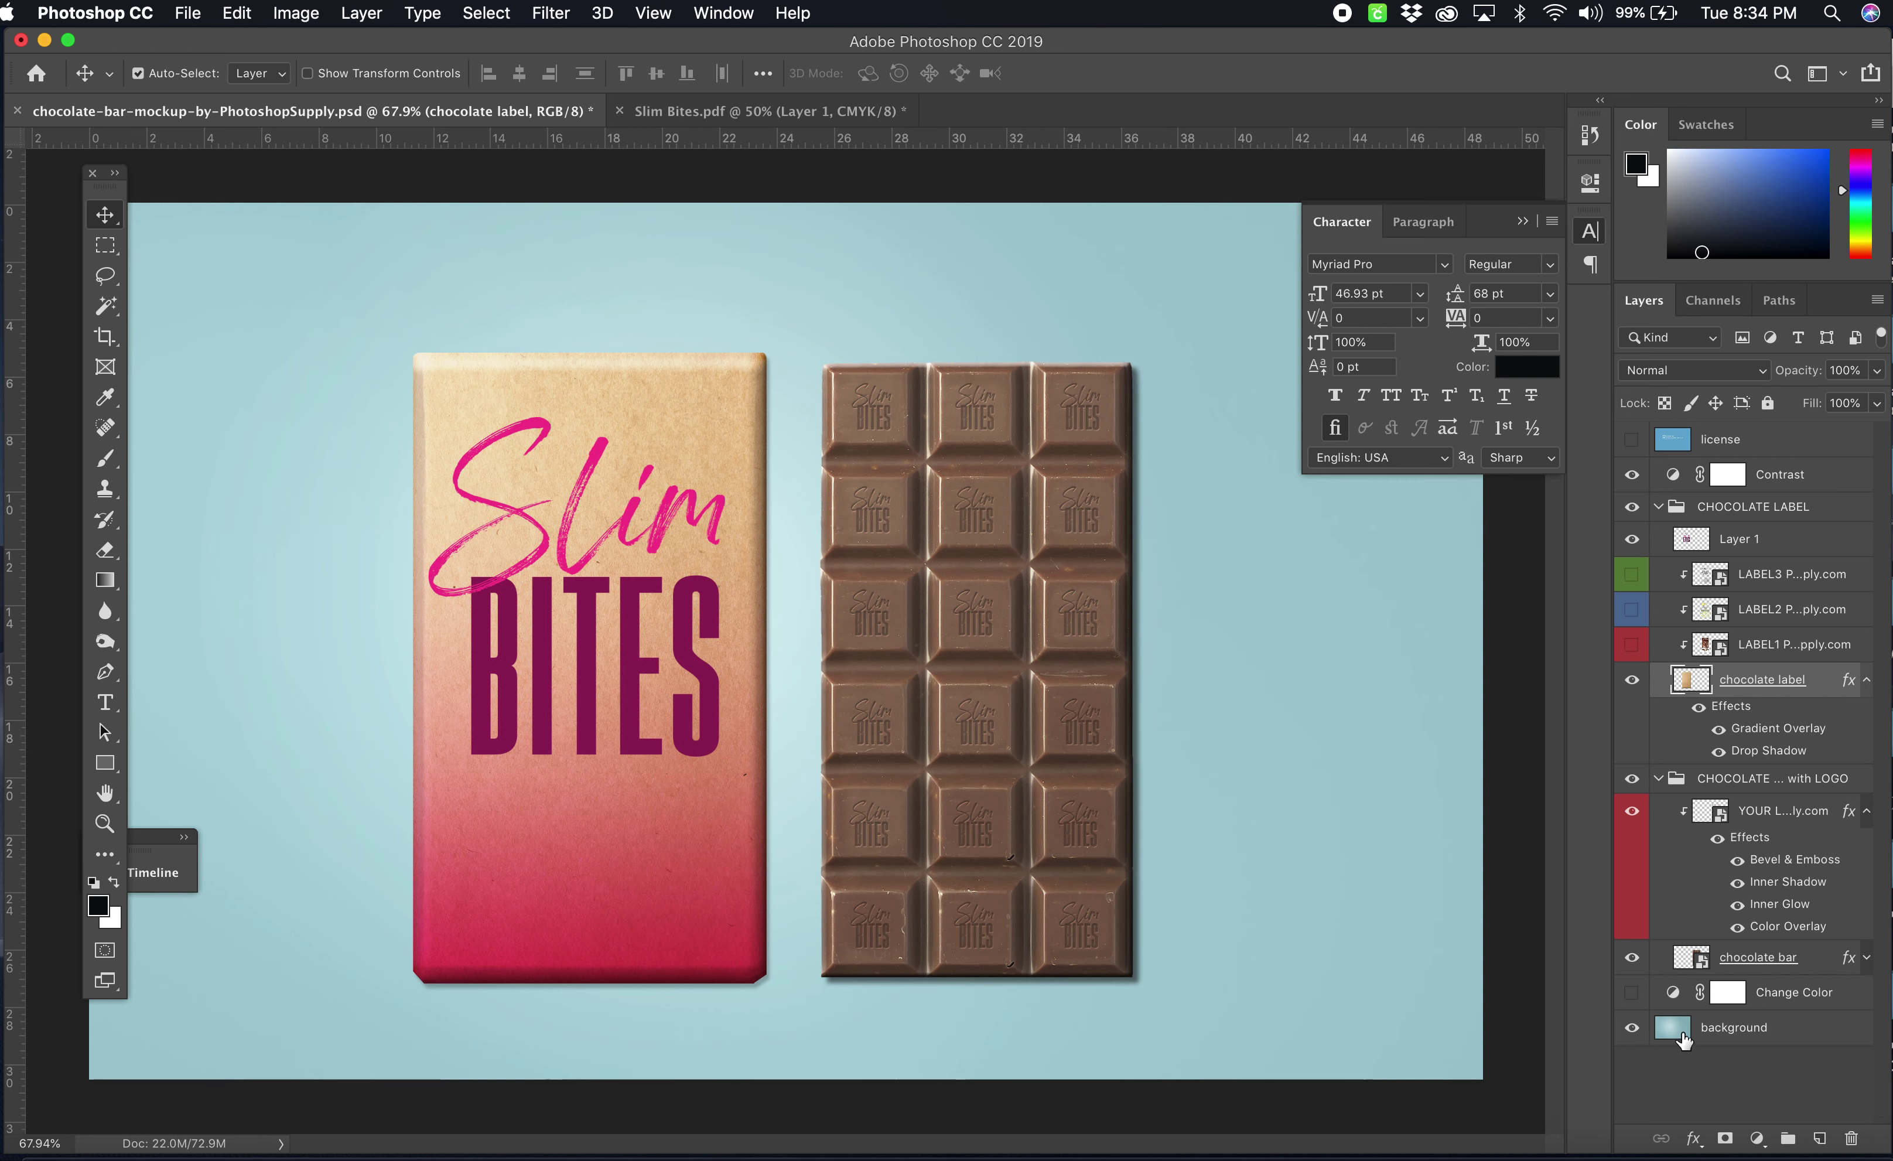
{"action": "double_click", "coordinate": [1810, 1038]}
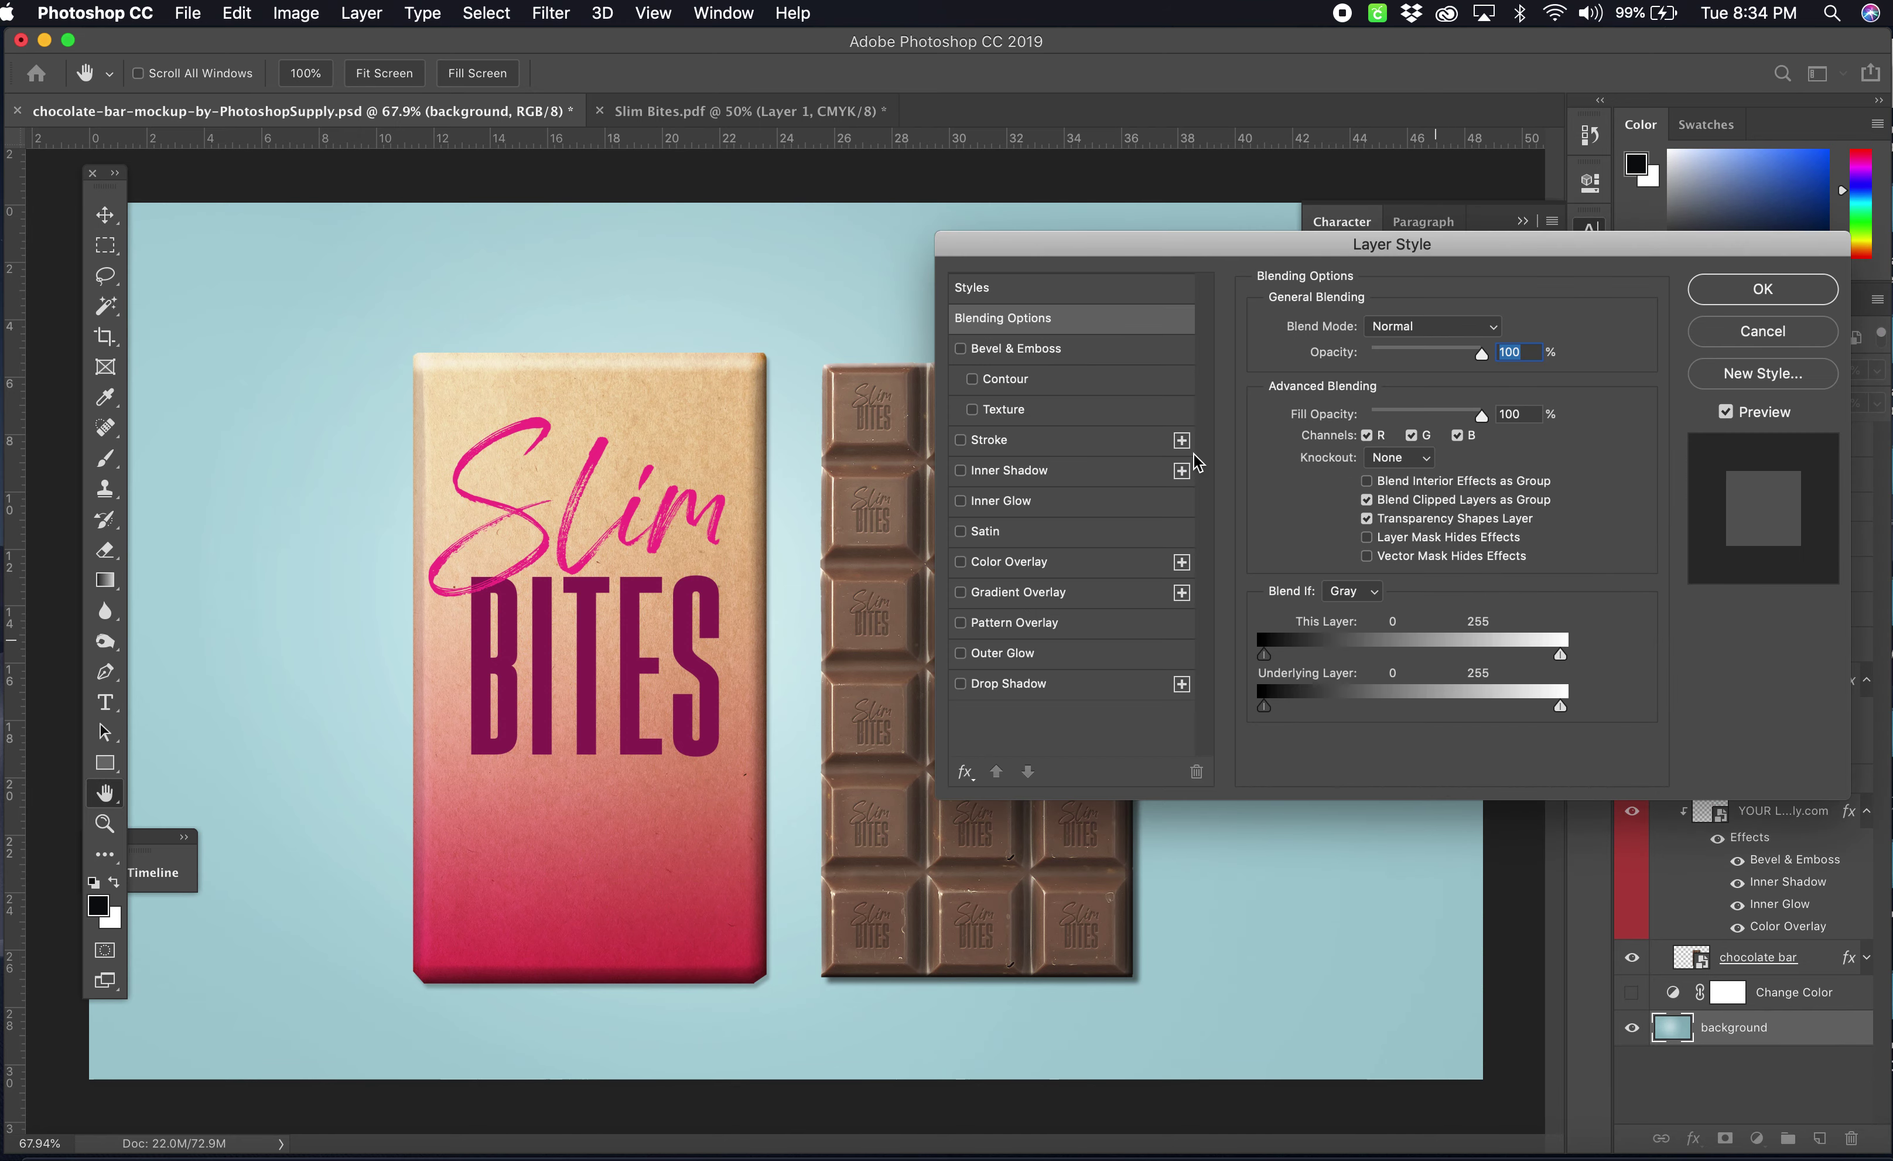
{"action": "left_click", "coordinate": [1039, 571]}
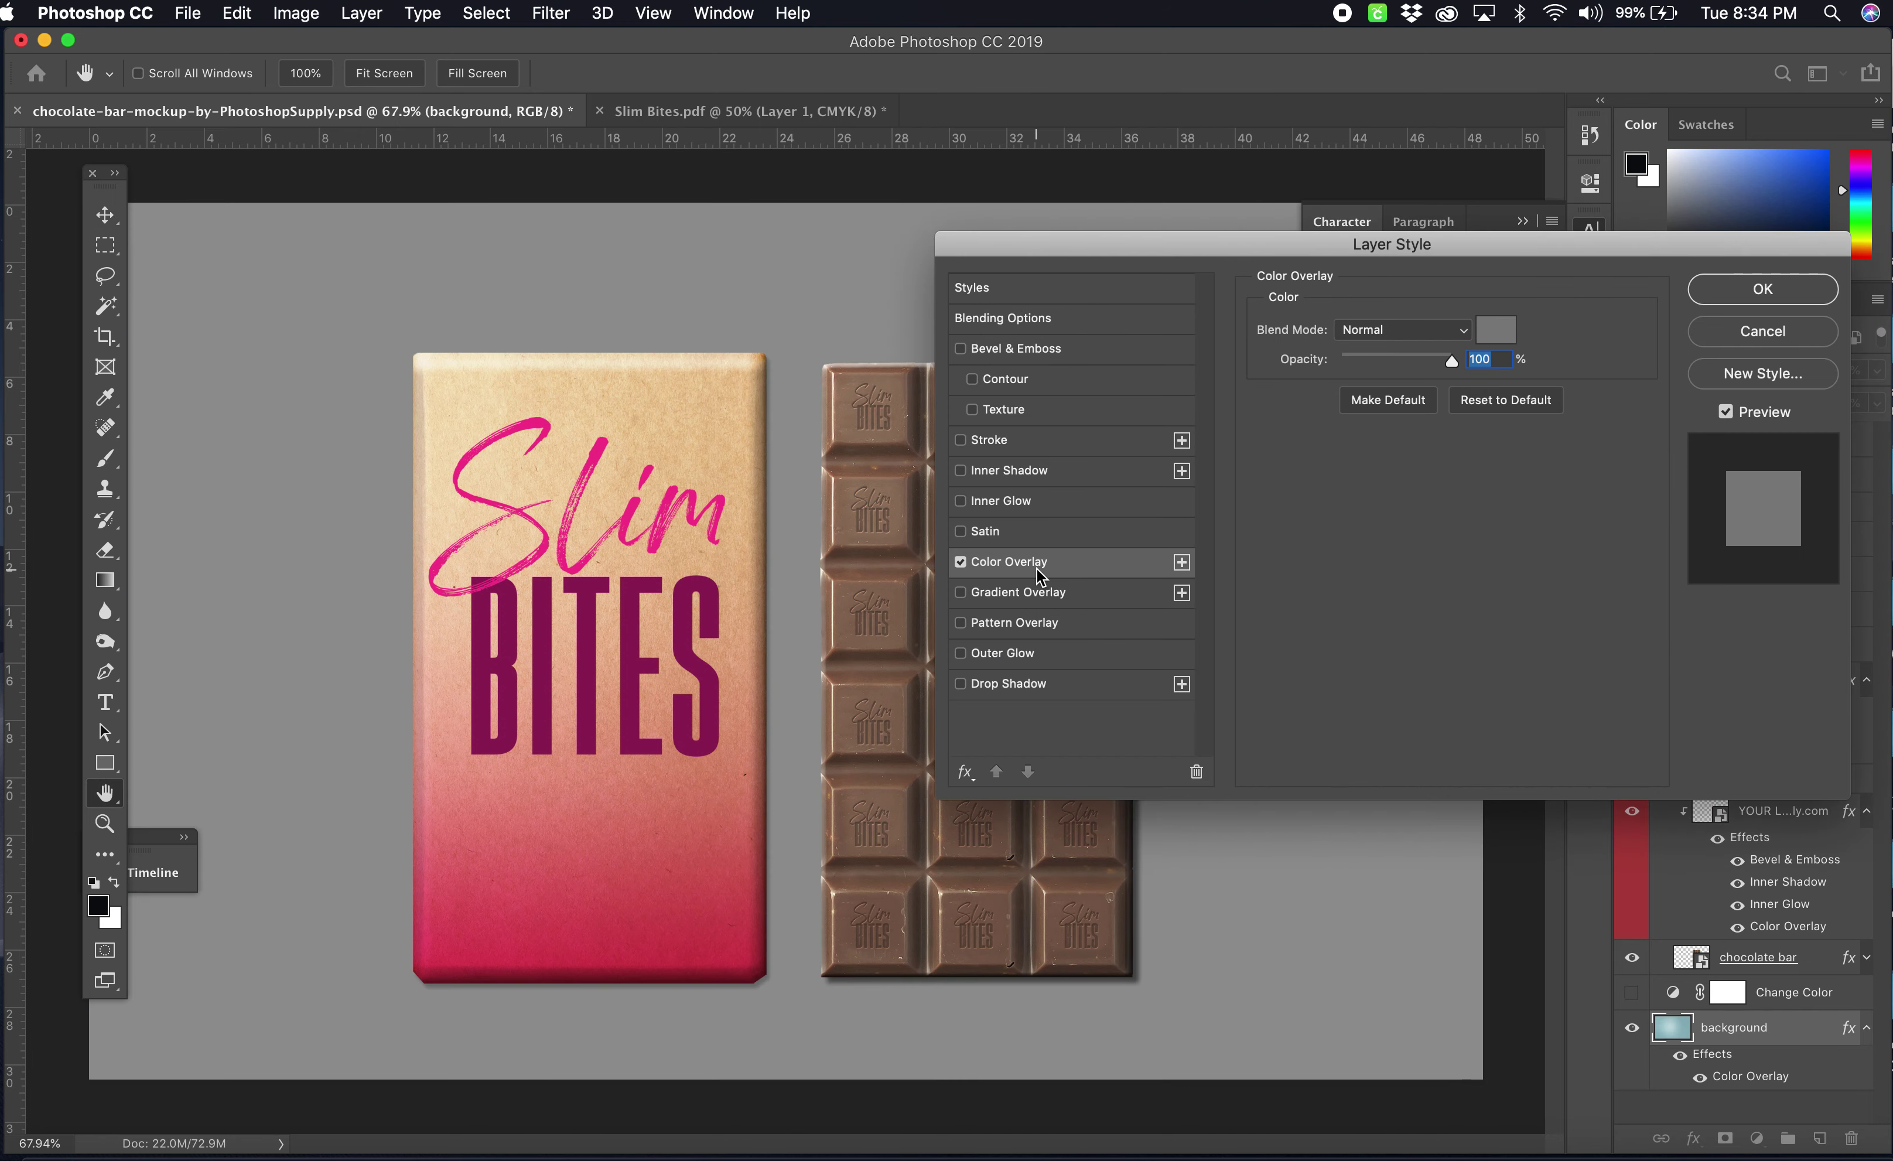
- Set the background's overlay colour to bright green #75e24a and accept it
{"action": "left_click", "coordinate": [1495, 331]}
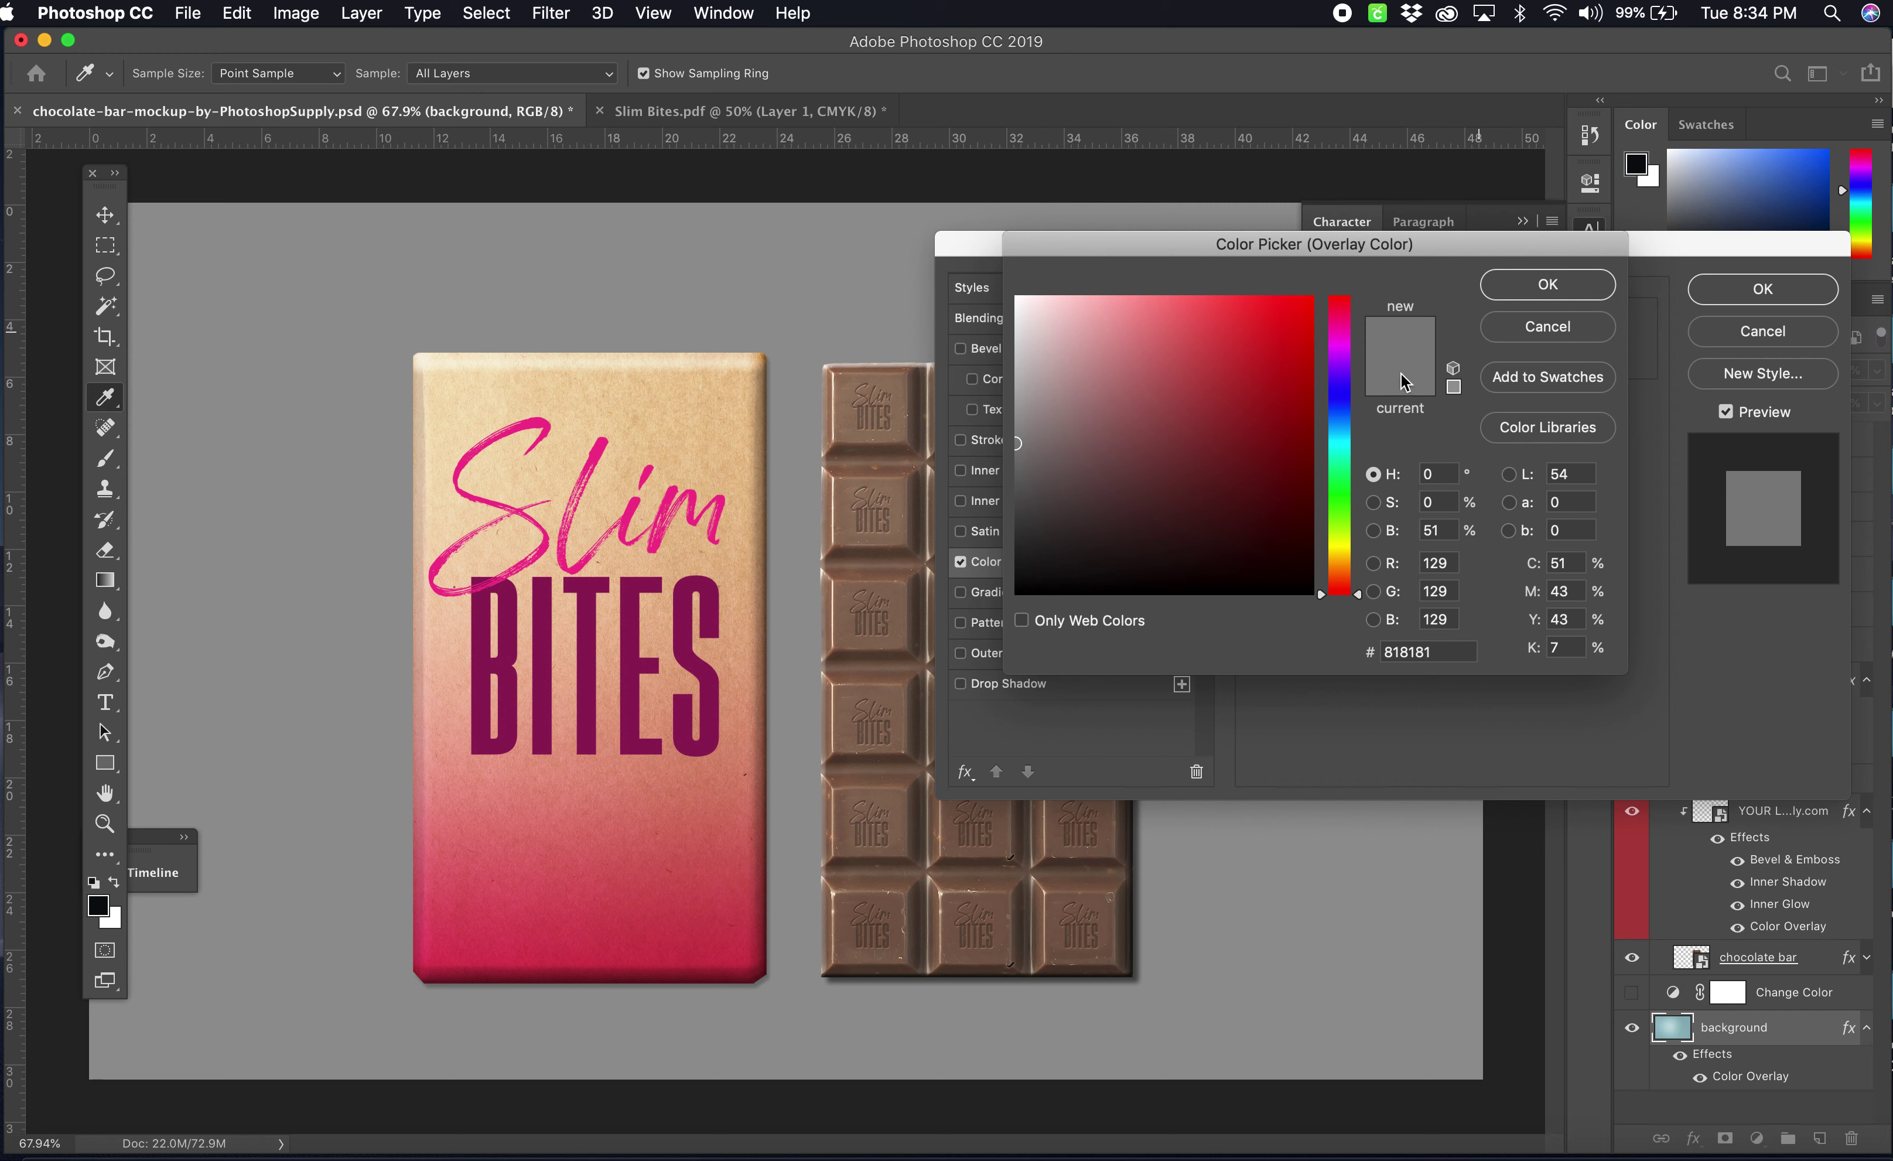
{"action": "left_click", "coordinate": [1339, 501]}
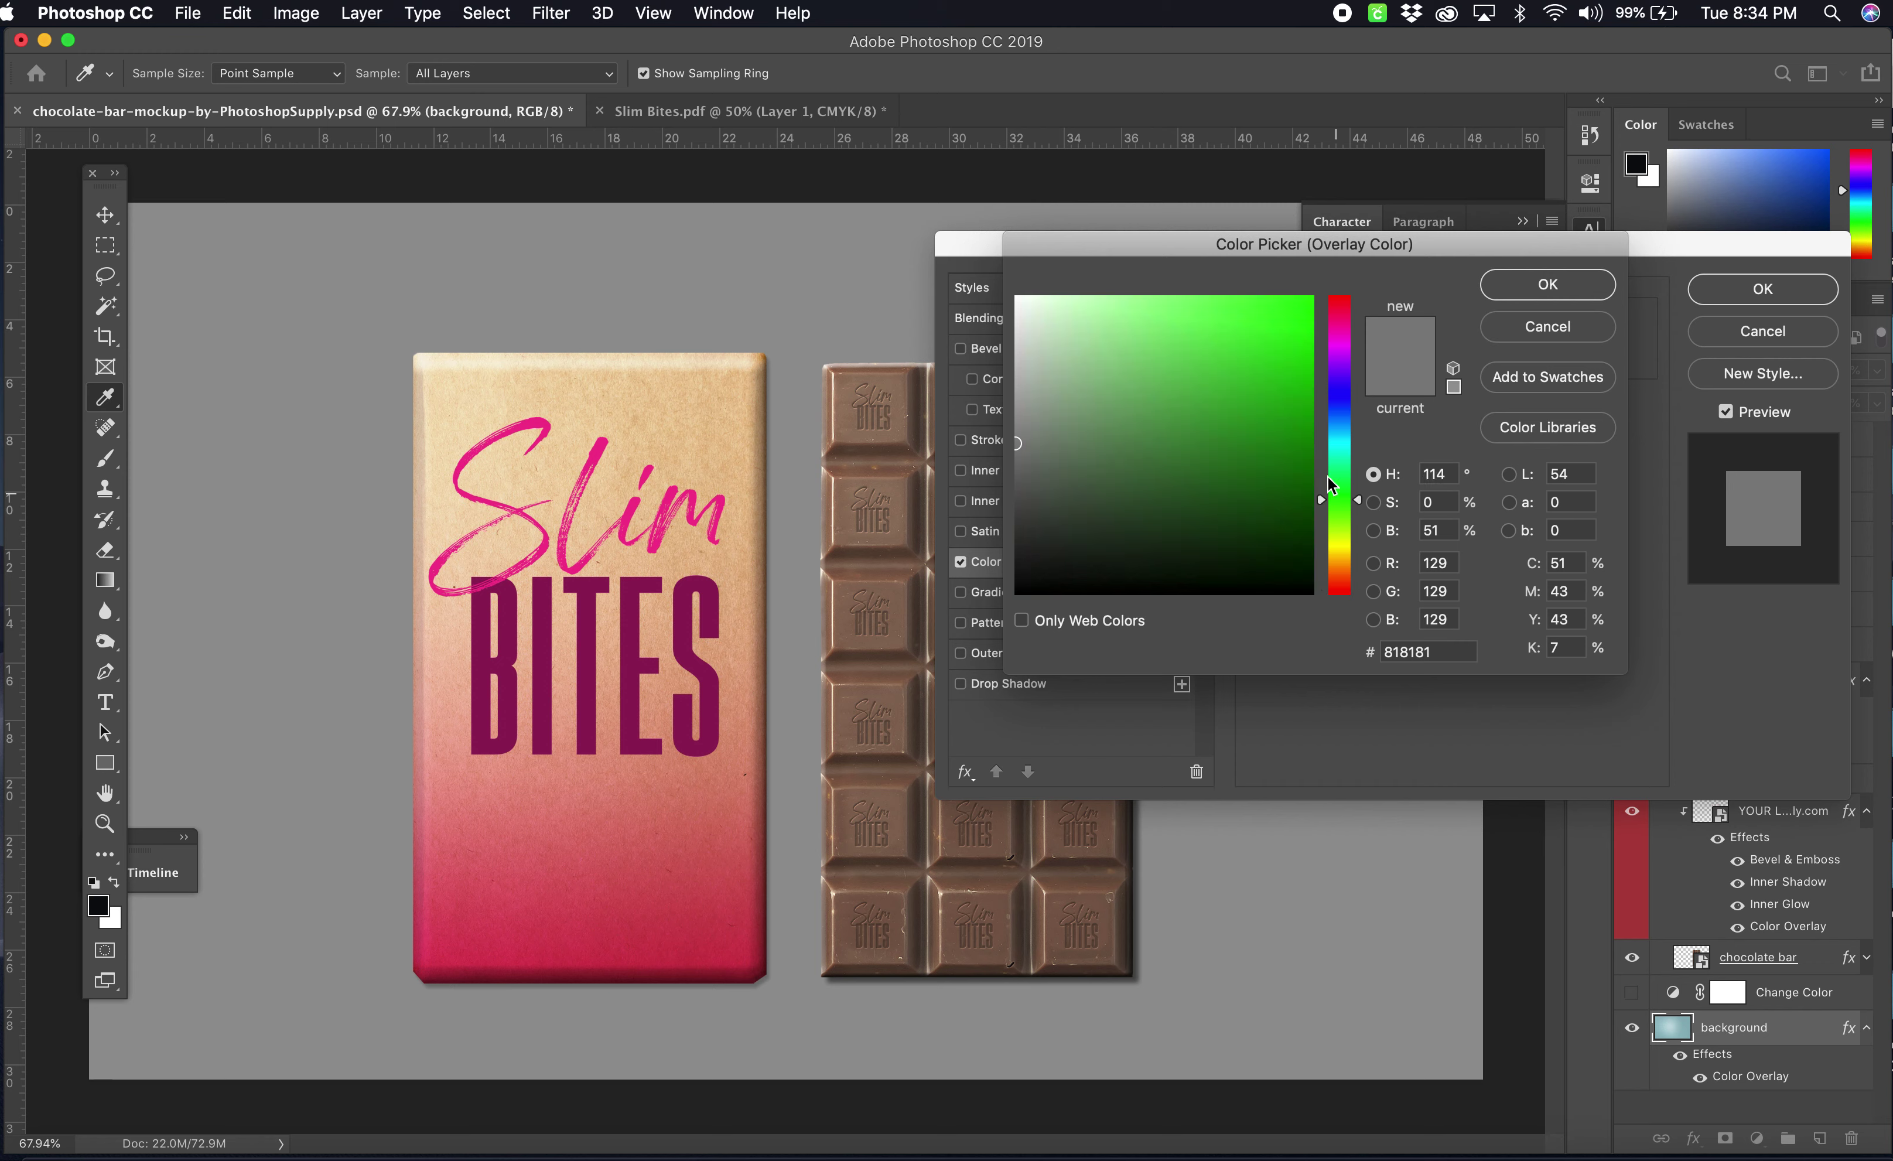
{"action": "left_click", "coordinate": [1299, 375]}
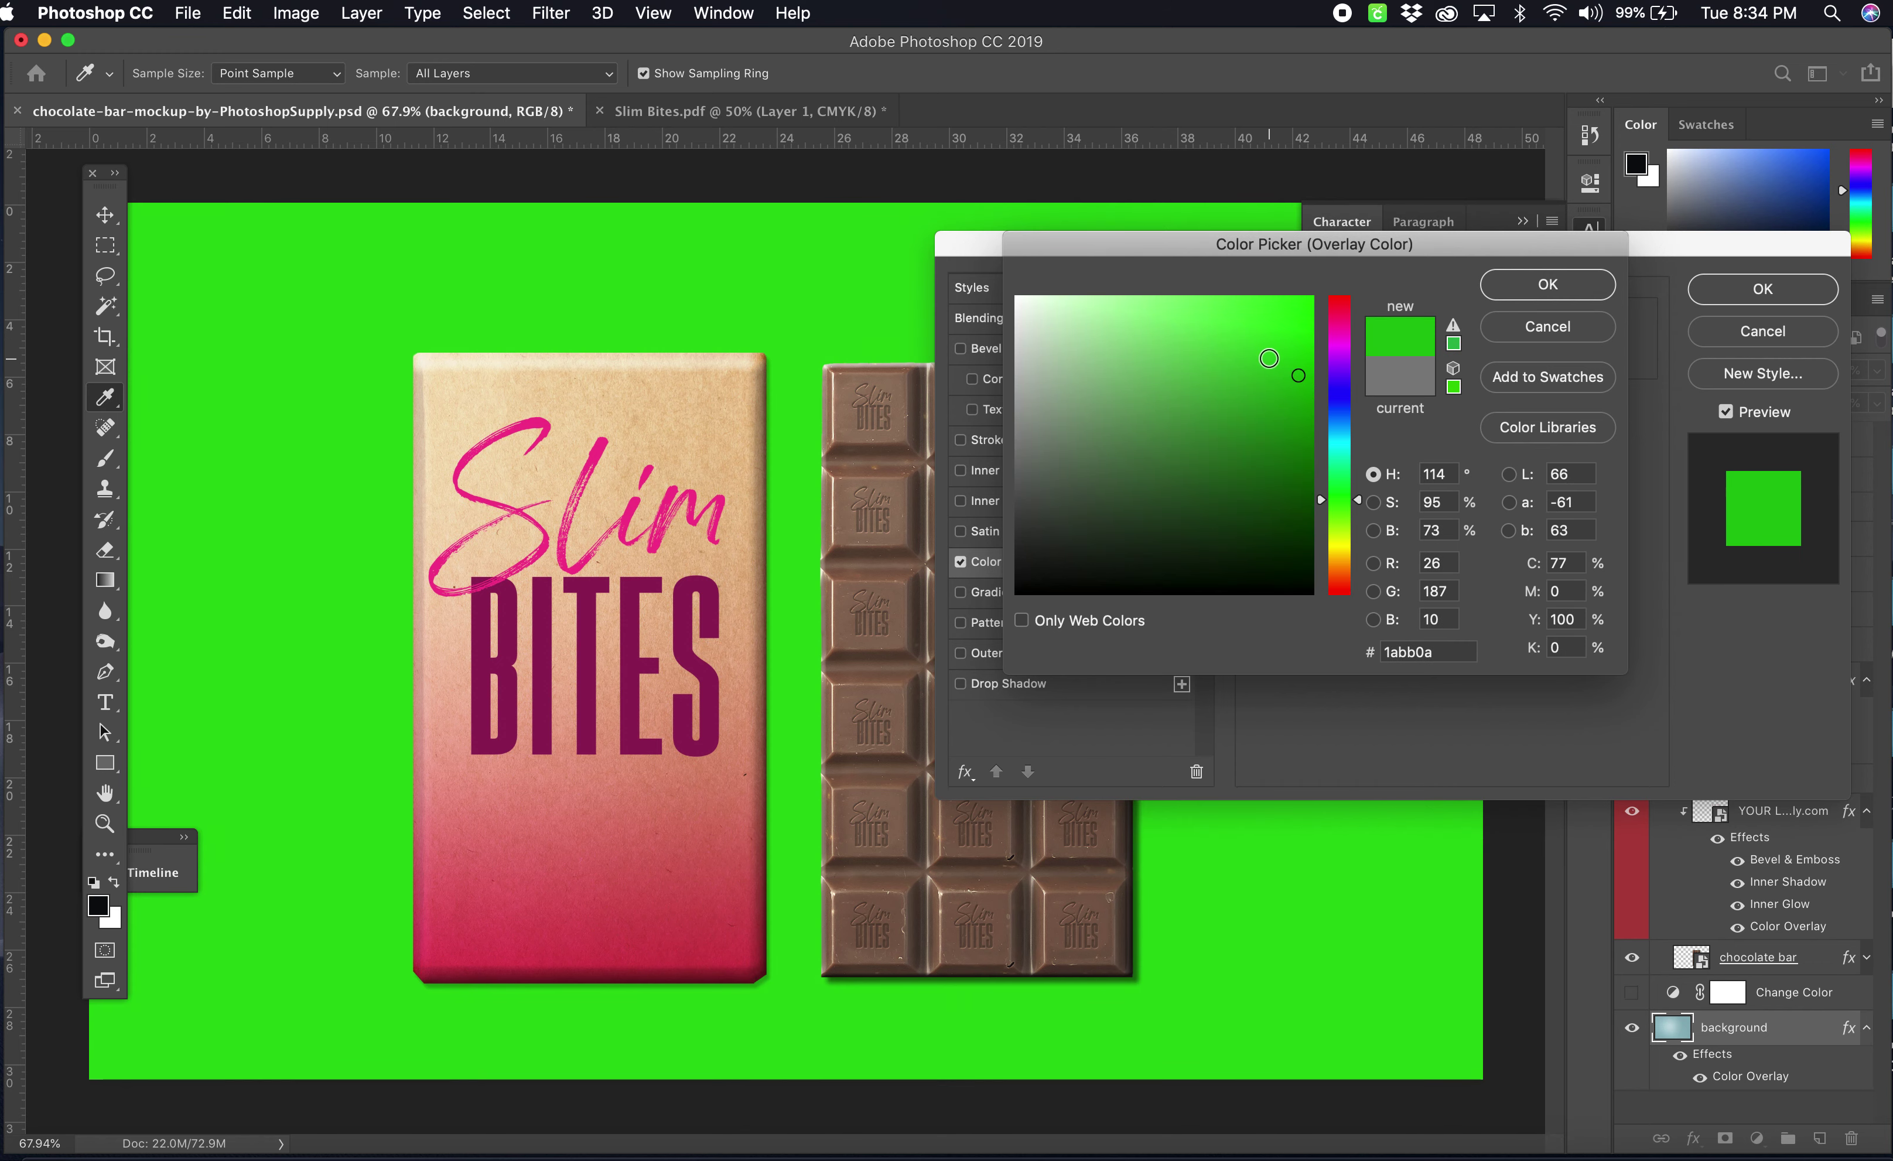
{"action": "left_click_drag", "start_coordinate": [1356, 501], "coordinate": [1356, 509]}
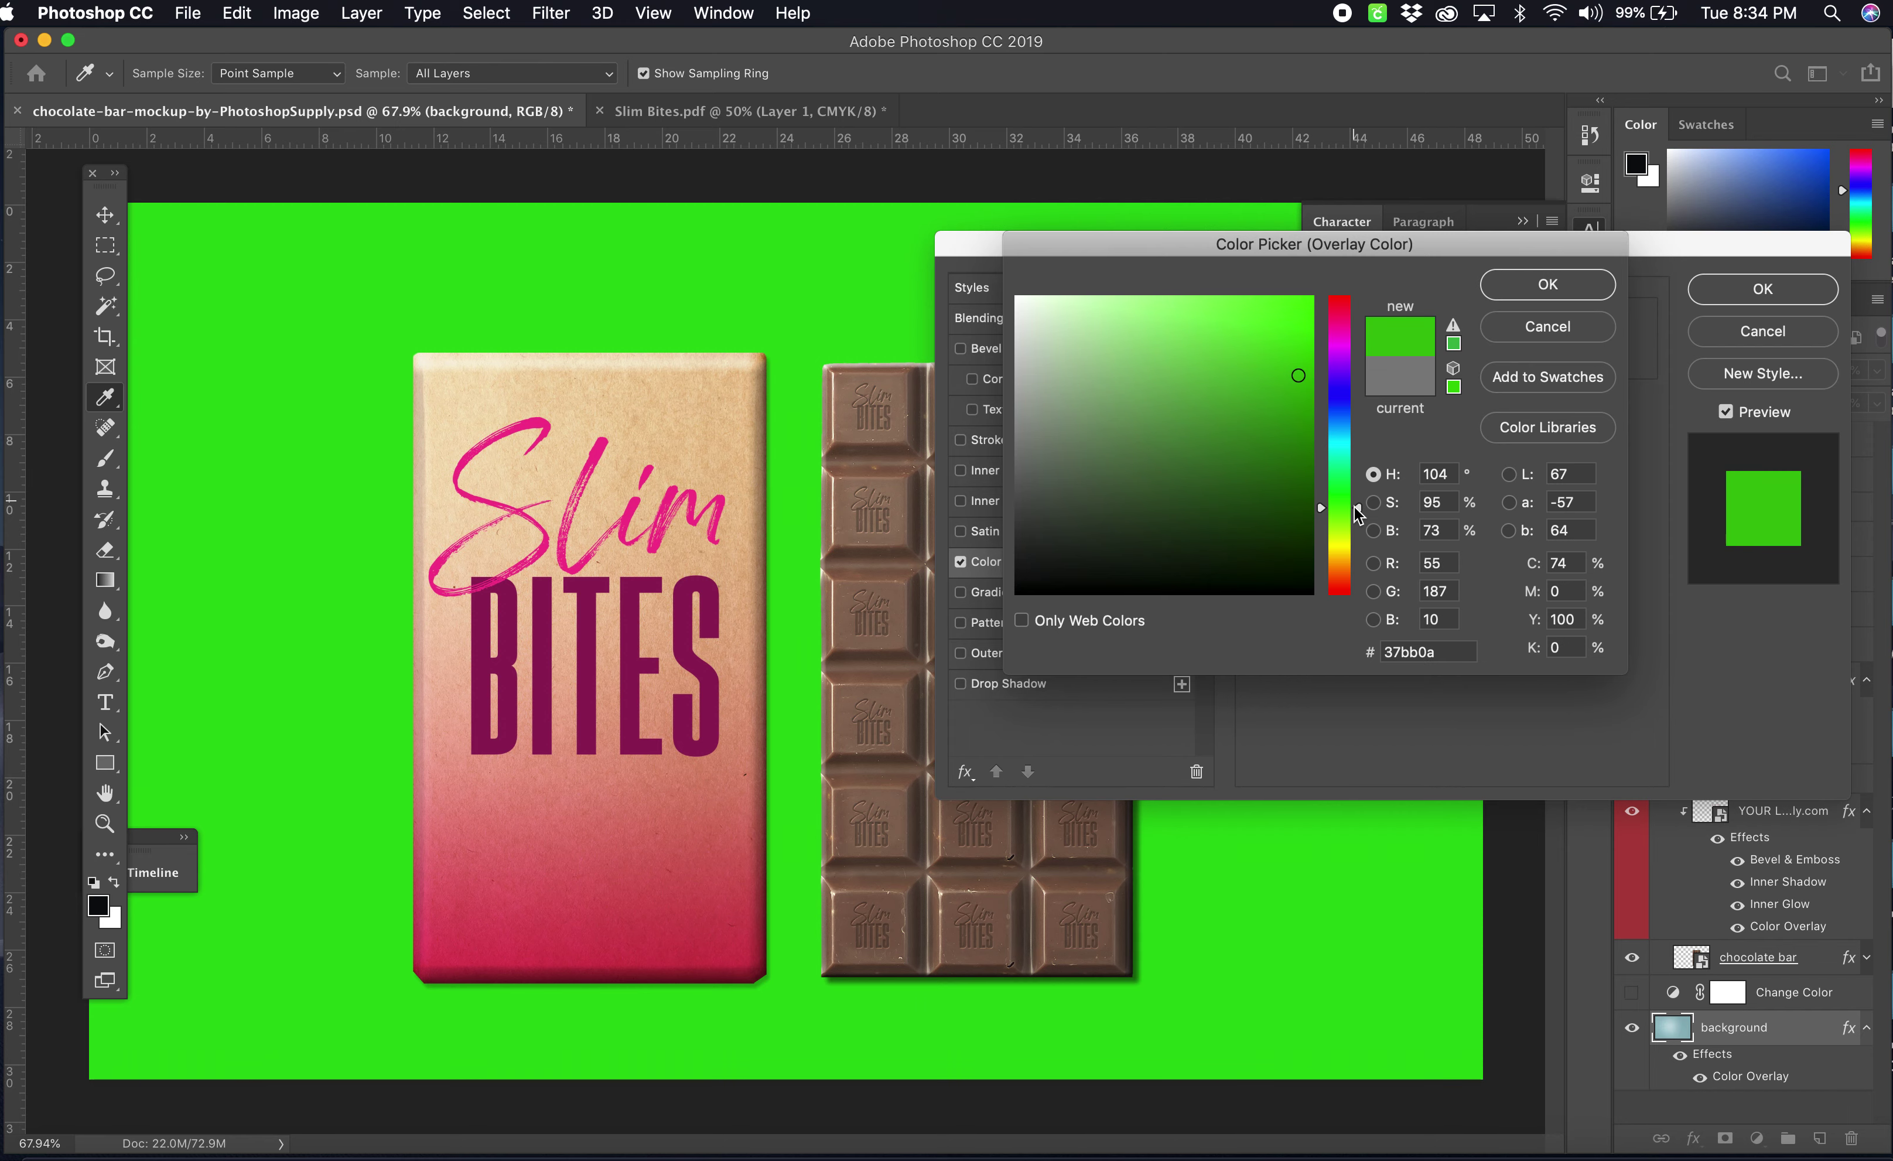
{"action": "left_click", "coordinate": [1229, 339]}
{"action": "left_click", "coordinate": [1215, 329]}
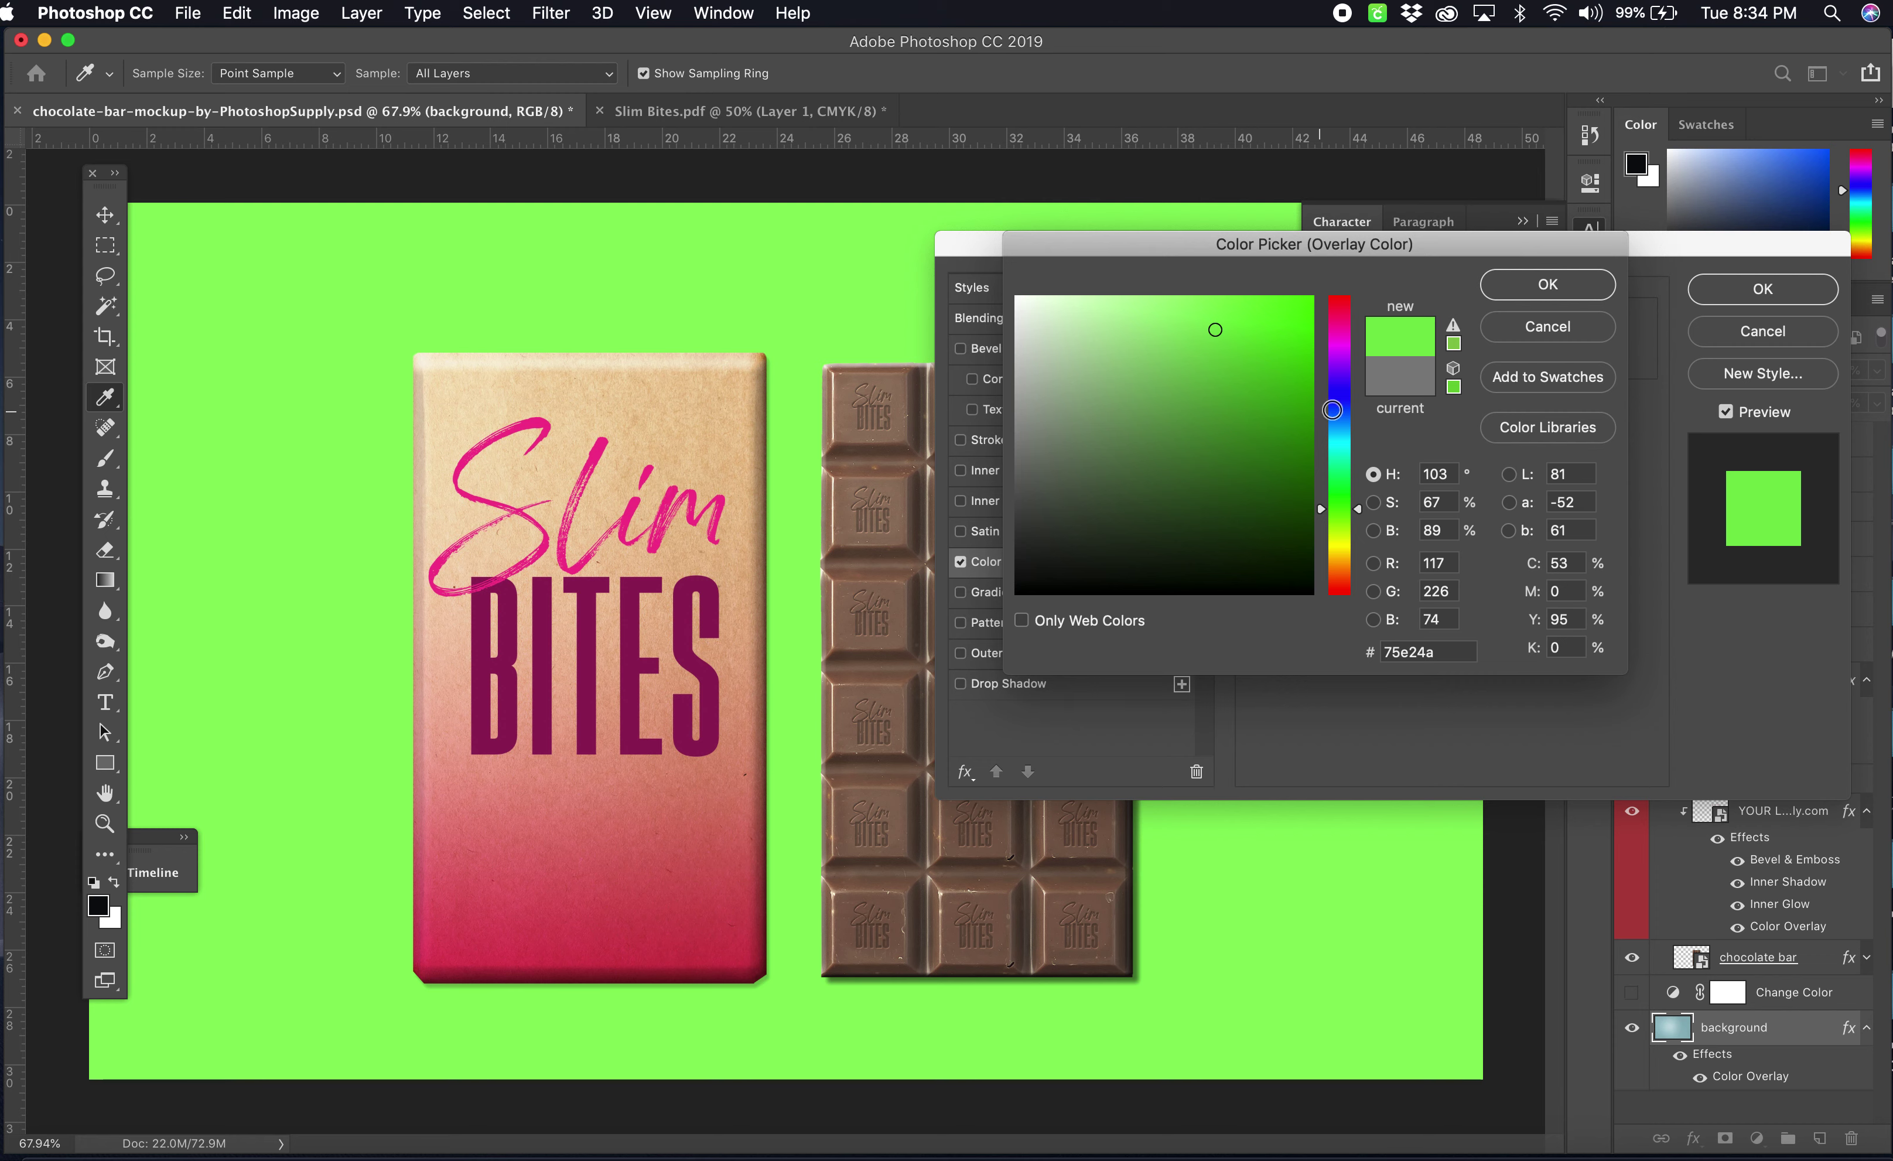
{"action": "left_click", "coordinate": [1546, 288]}
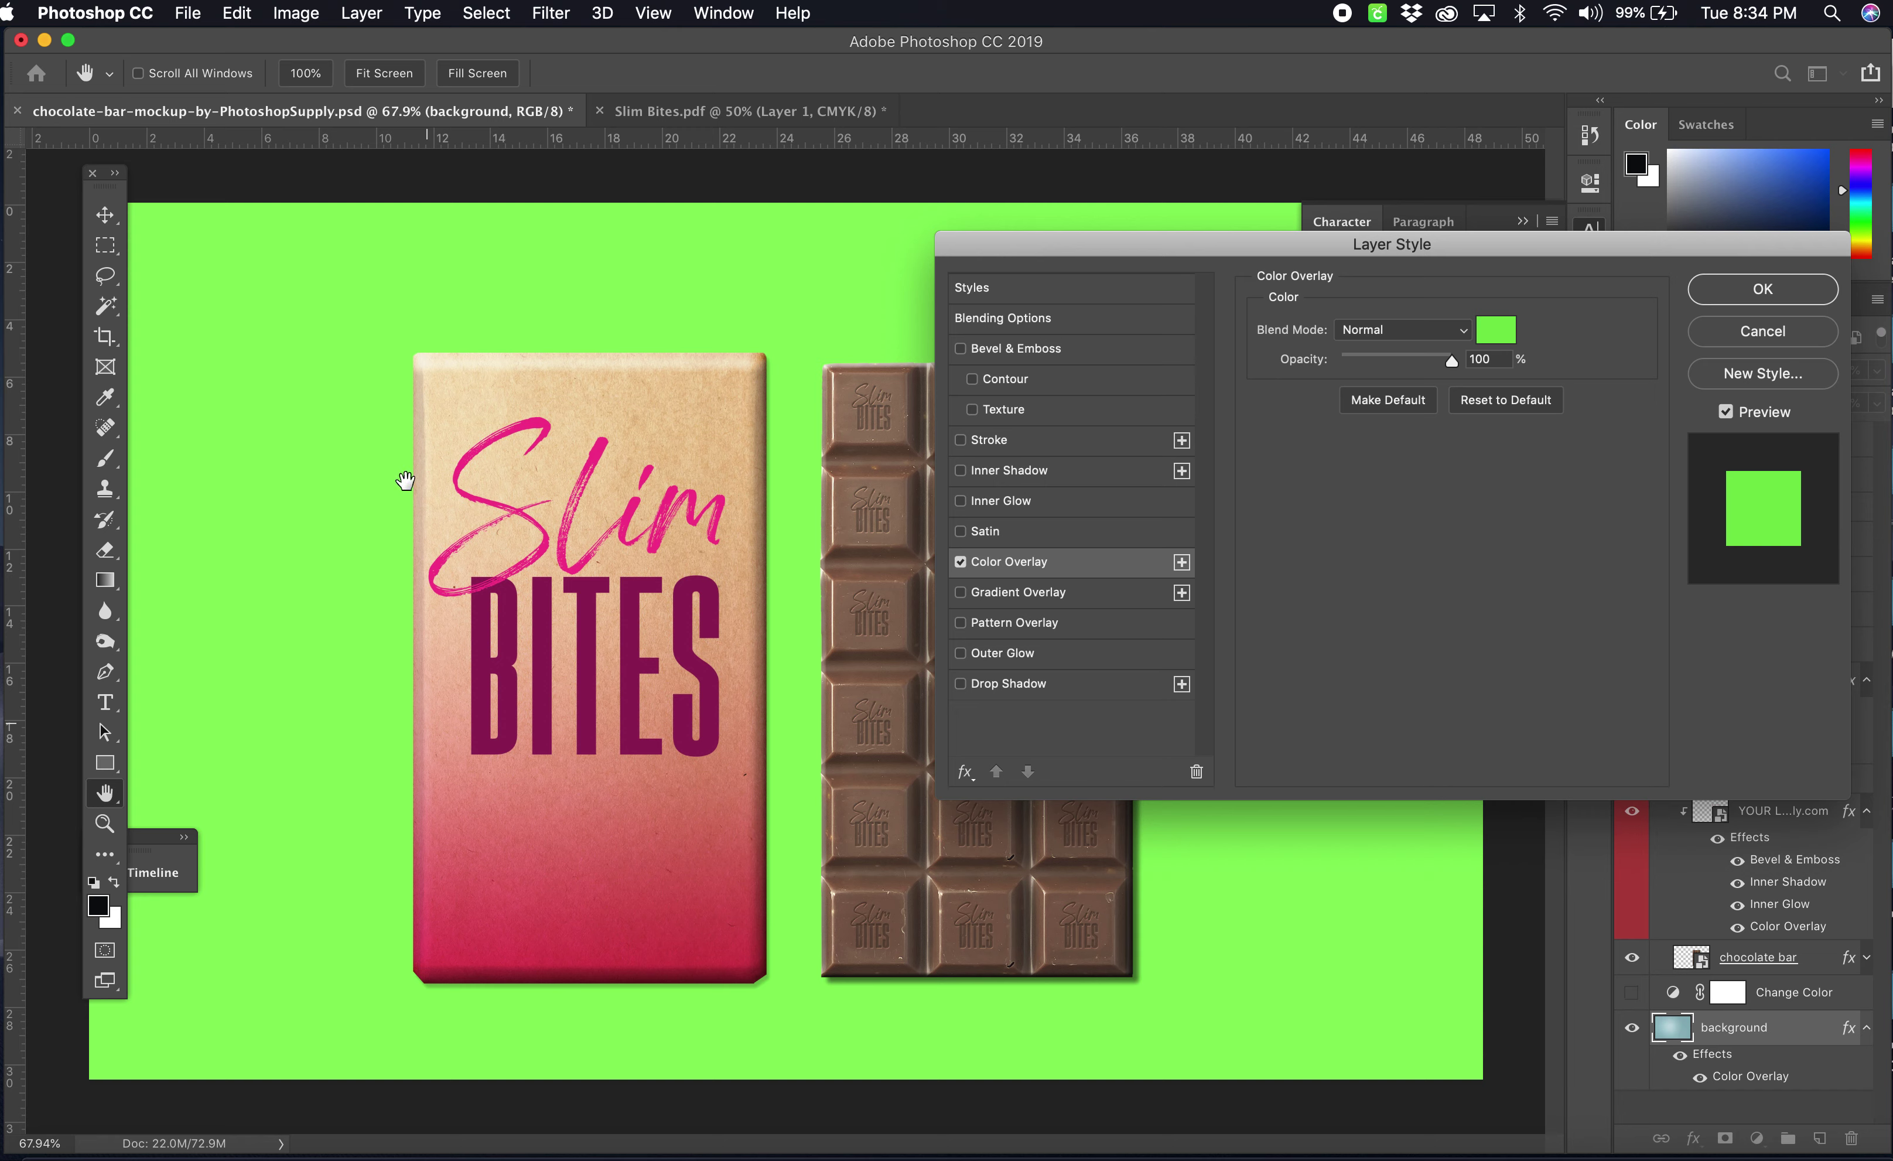
- Add a bevel Texture to the background, using the black-dot pattern at 342% scale
{"action": "left_click", "coordinate": [1004, 409]}
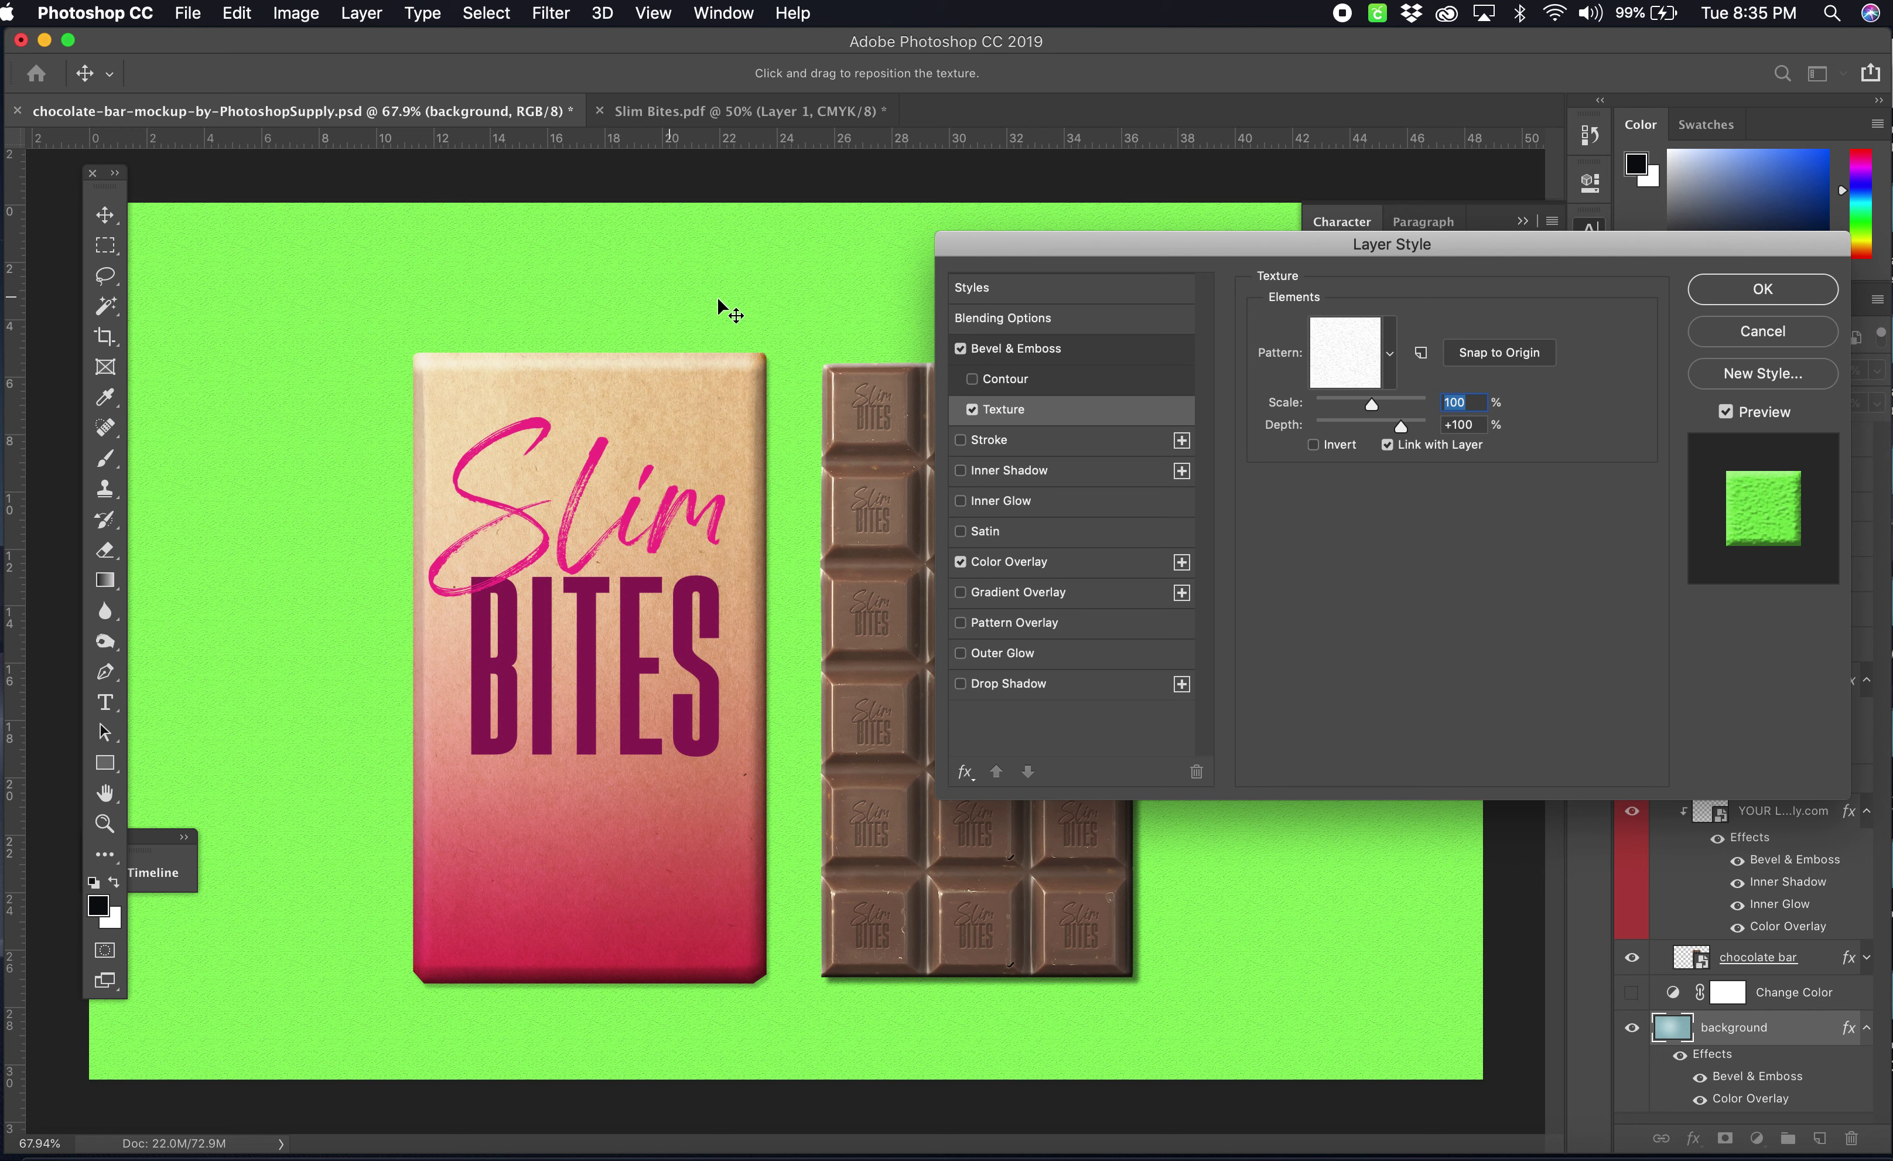
{"action": "left_click_drag", "start_coordinate": [1359, 404], "coordinate": [1411, 404]}
{"action": "left_click", "coordinate": [1389, 354]}
{"action": "left_click", "coordinate": [1386, 425]}
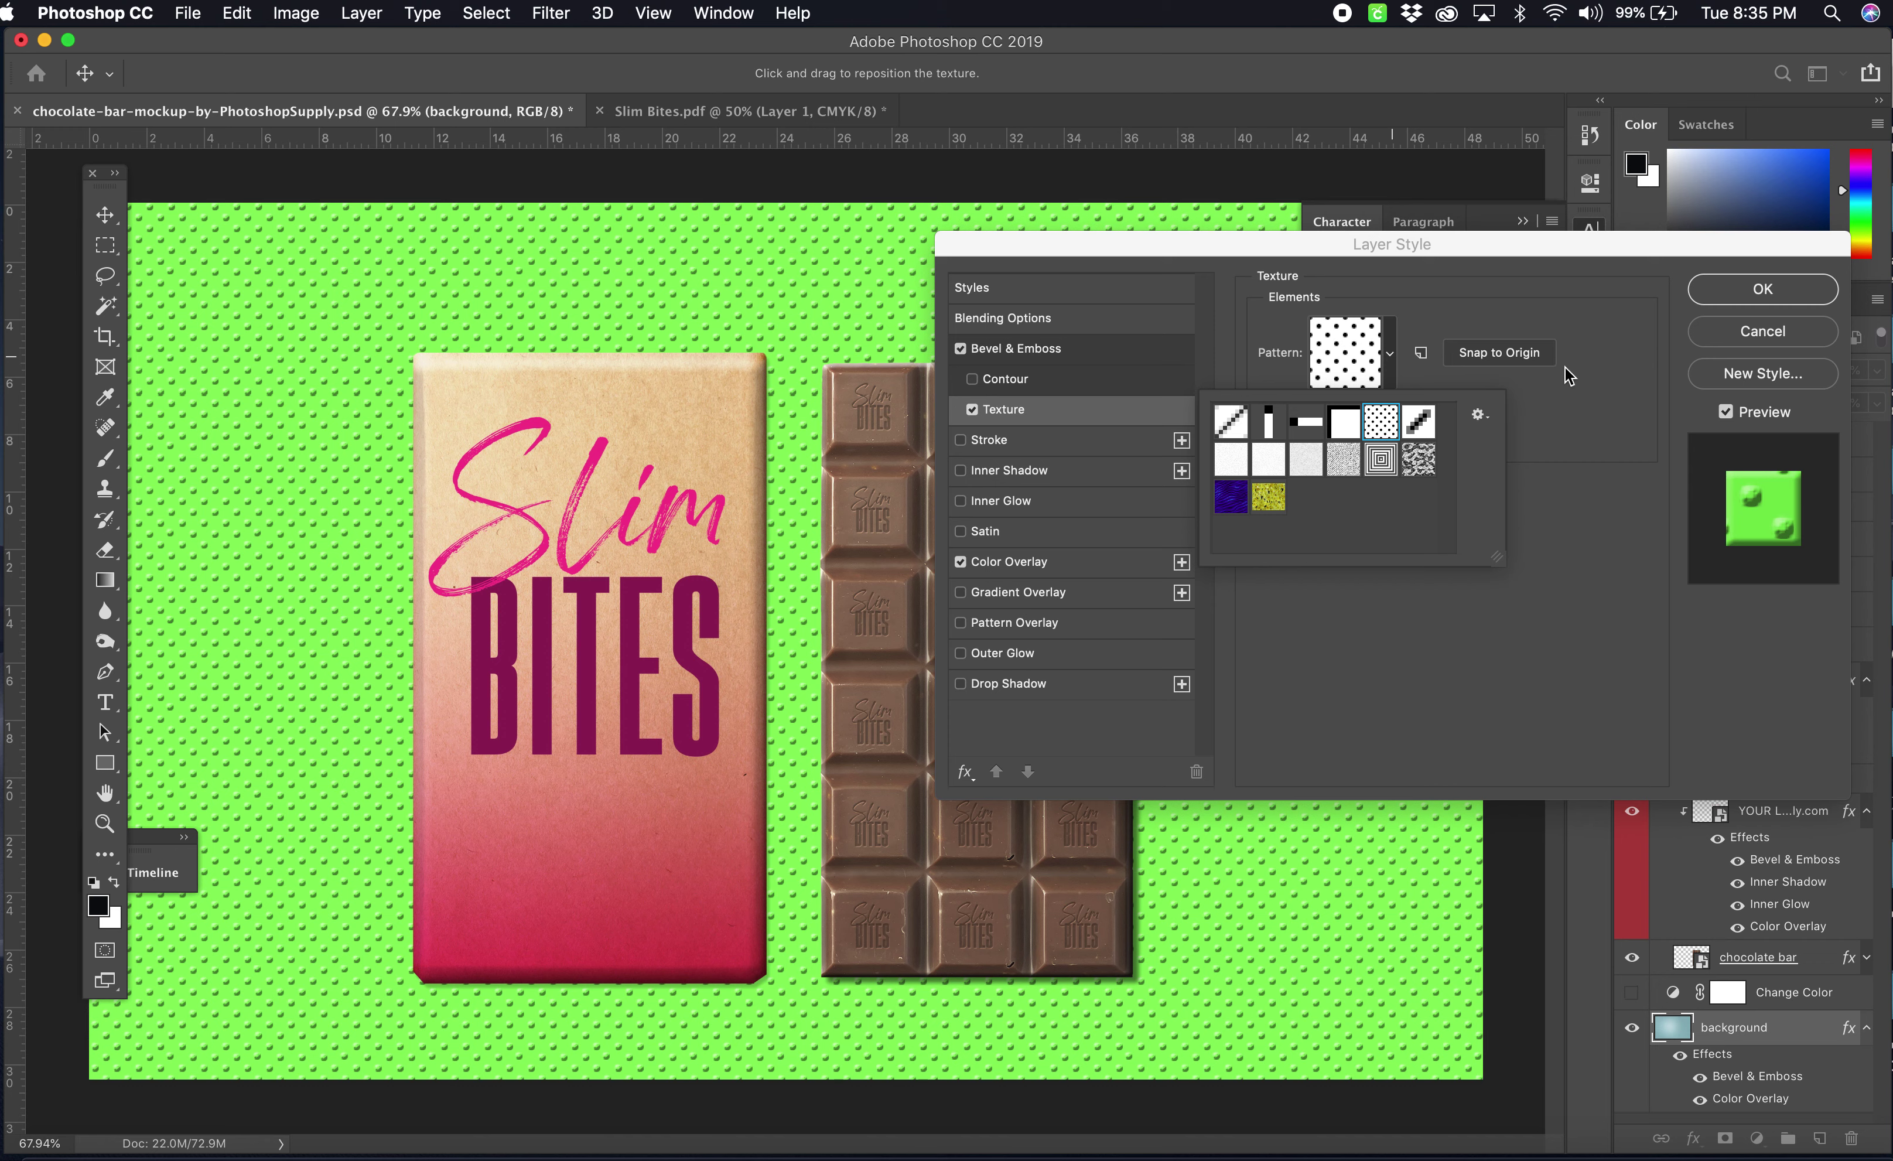
{"action": "left_click", "coordinate": [1615, 457]}
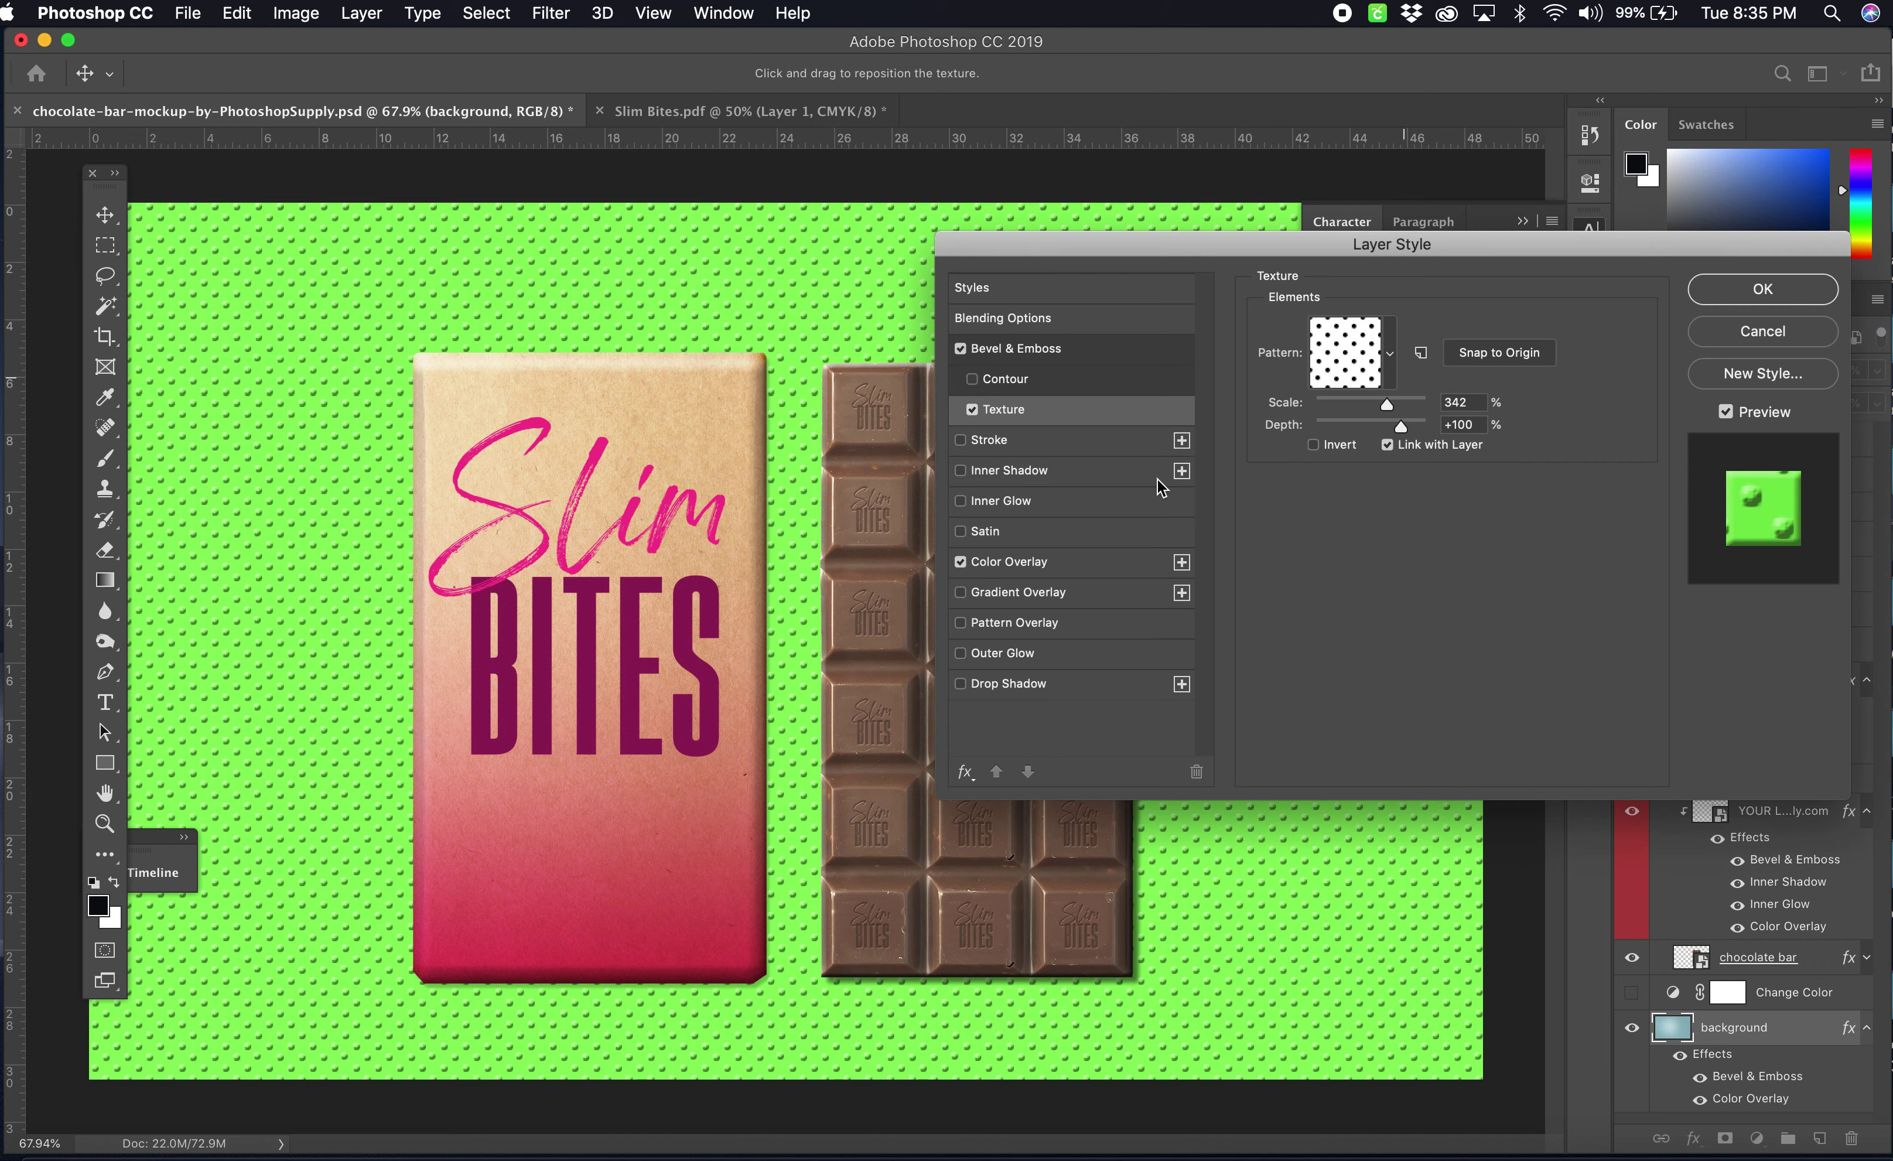
- Set the dot texture's depth to -26% and adjust its scale for moderately spaced dots, trying 632% and 168%
{"action": "left_click", "coordinate": [1405, 404]}
{"action": "left_click", "coordinate": [1357, 426]}
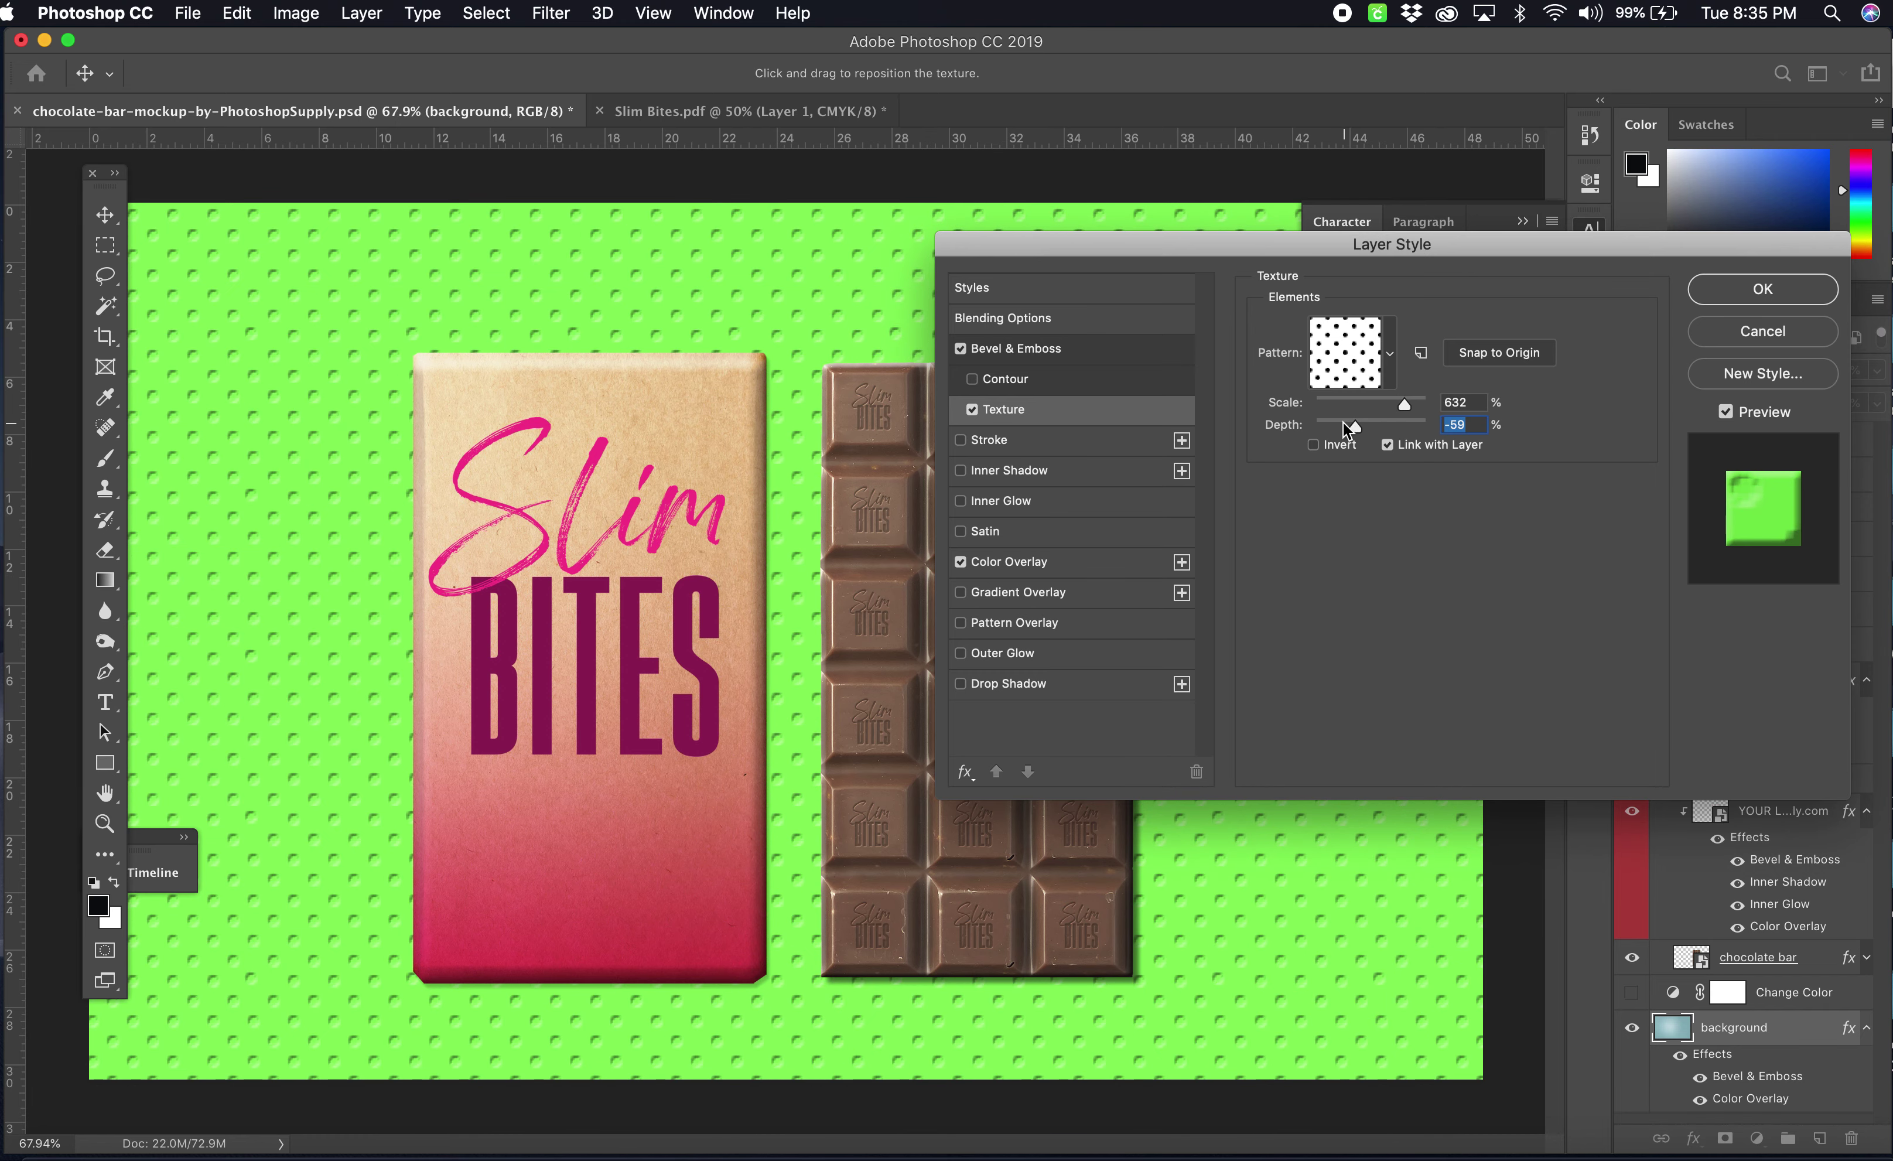
{"action": "left_click", "coordinate": [1341, 428]}
{"action": "left_click_drag", "start_coordinate": [1342, 422], "coordinate": [1349, 423]}
{"action": "left_click", "coordinate": [1377, 402]}
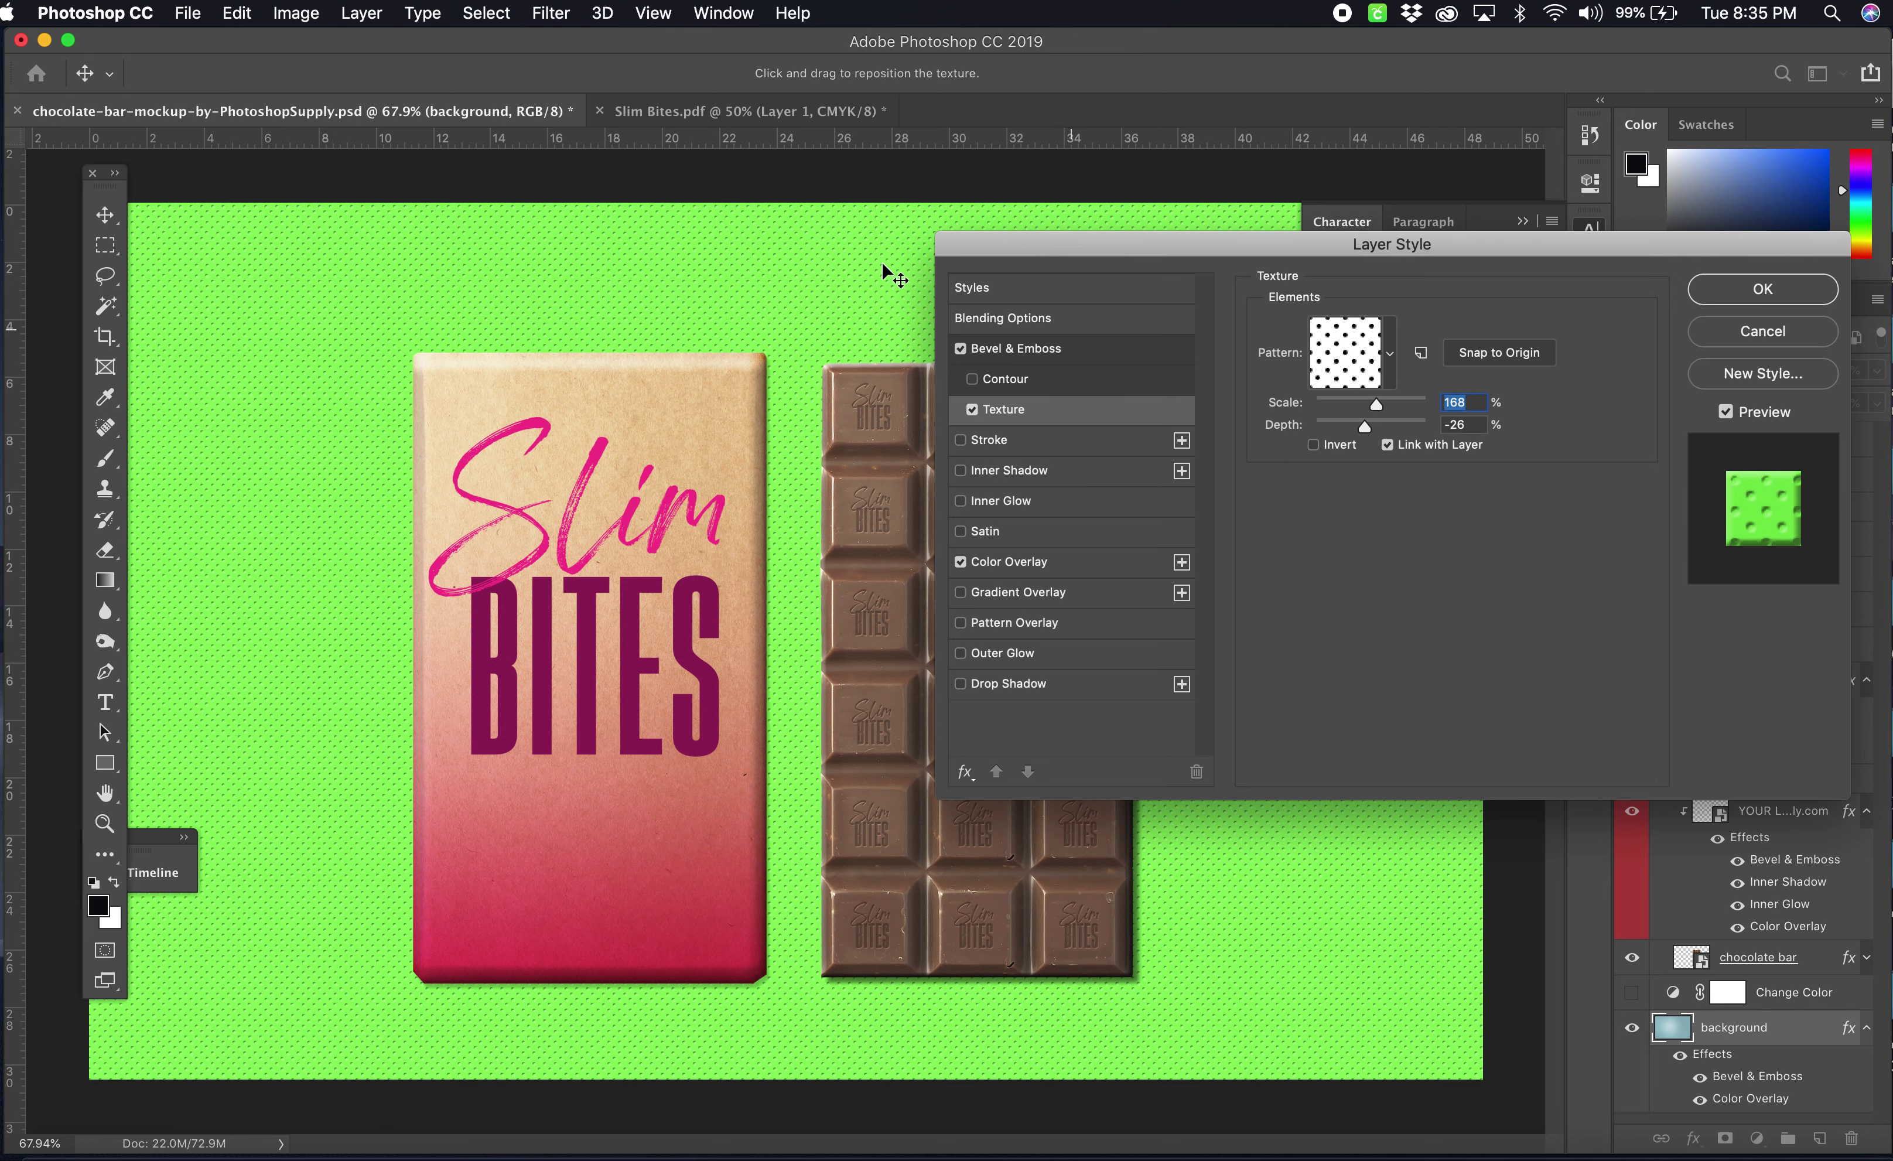
{"action": "left_click", "coordinate": [1387, 404]}
{"action": "left_click", "coordinate": [1391, 403]}
- Add a Gradient Overlay to the background and recolour the gradient's starting stop to near-black #080808
{"action": "left_click", "coordinate": [1096, 604]}
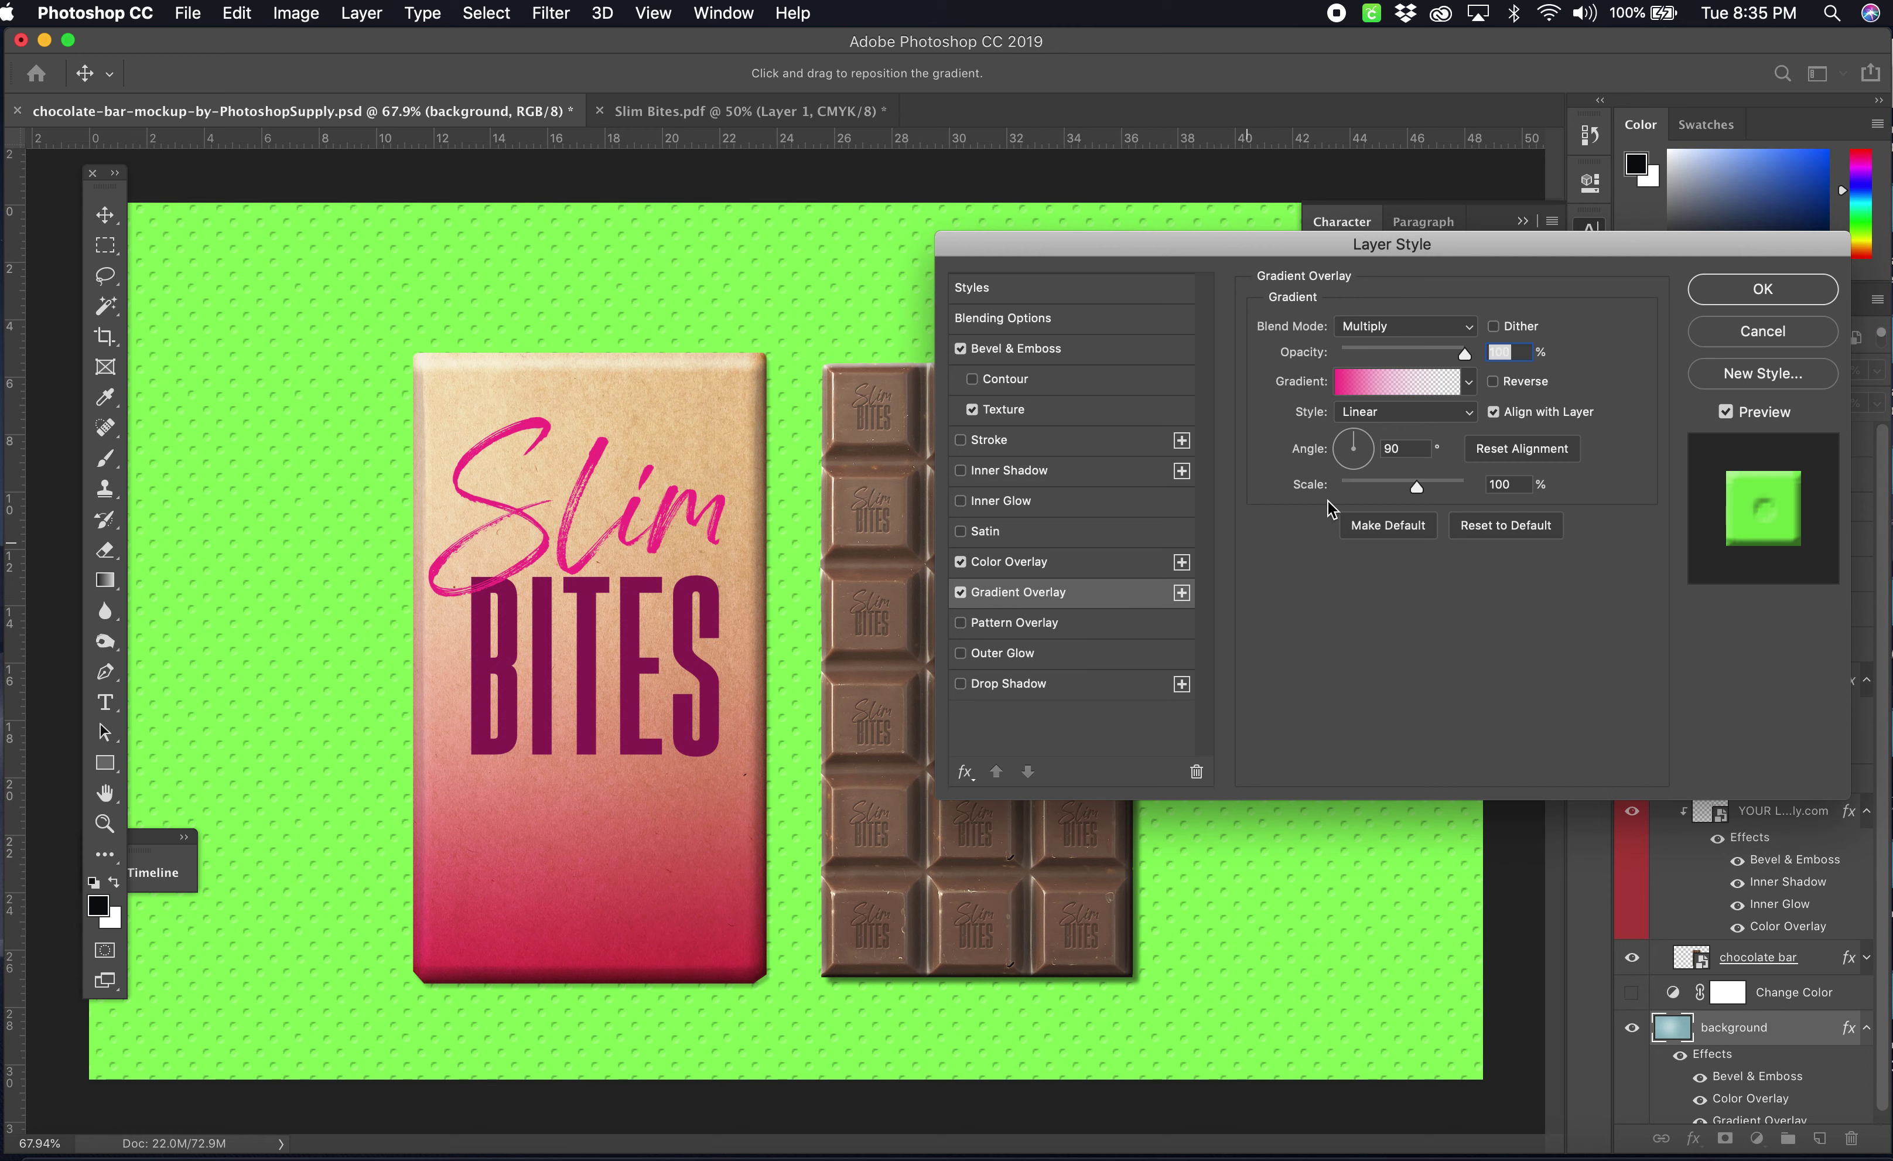
{"action": "left_click", "coordinate": [1401, 382]}
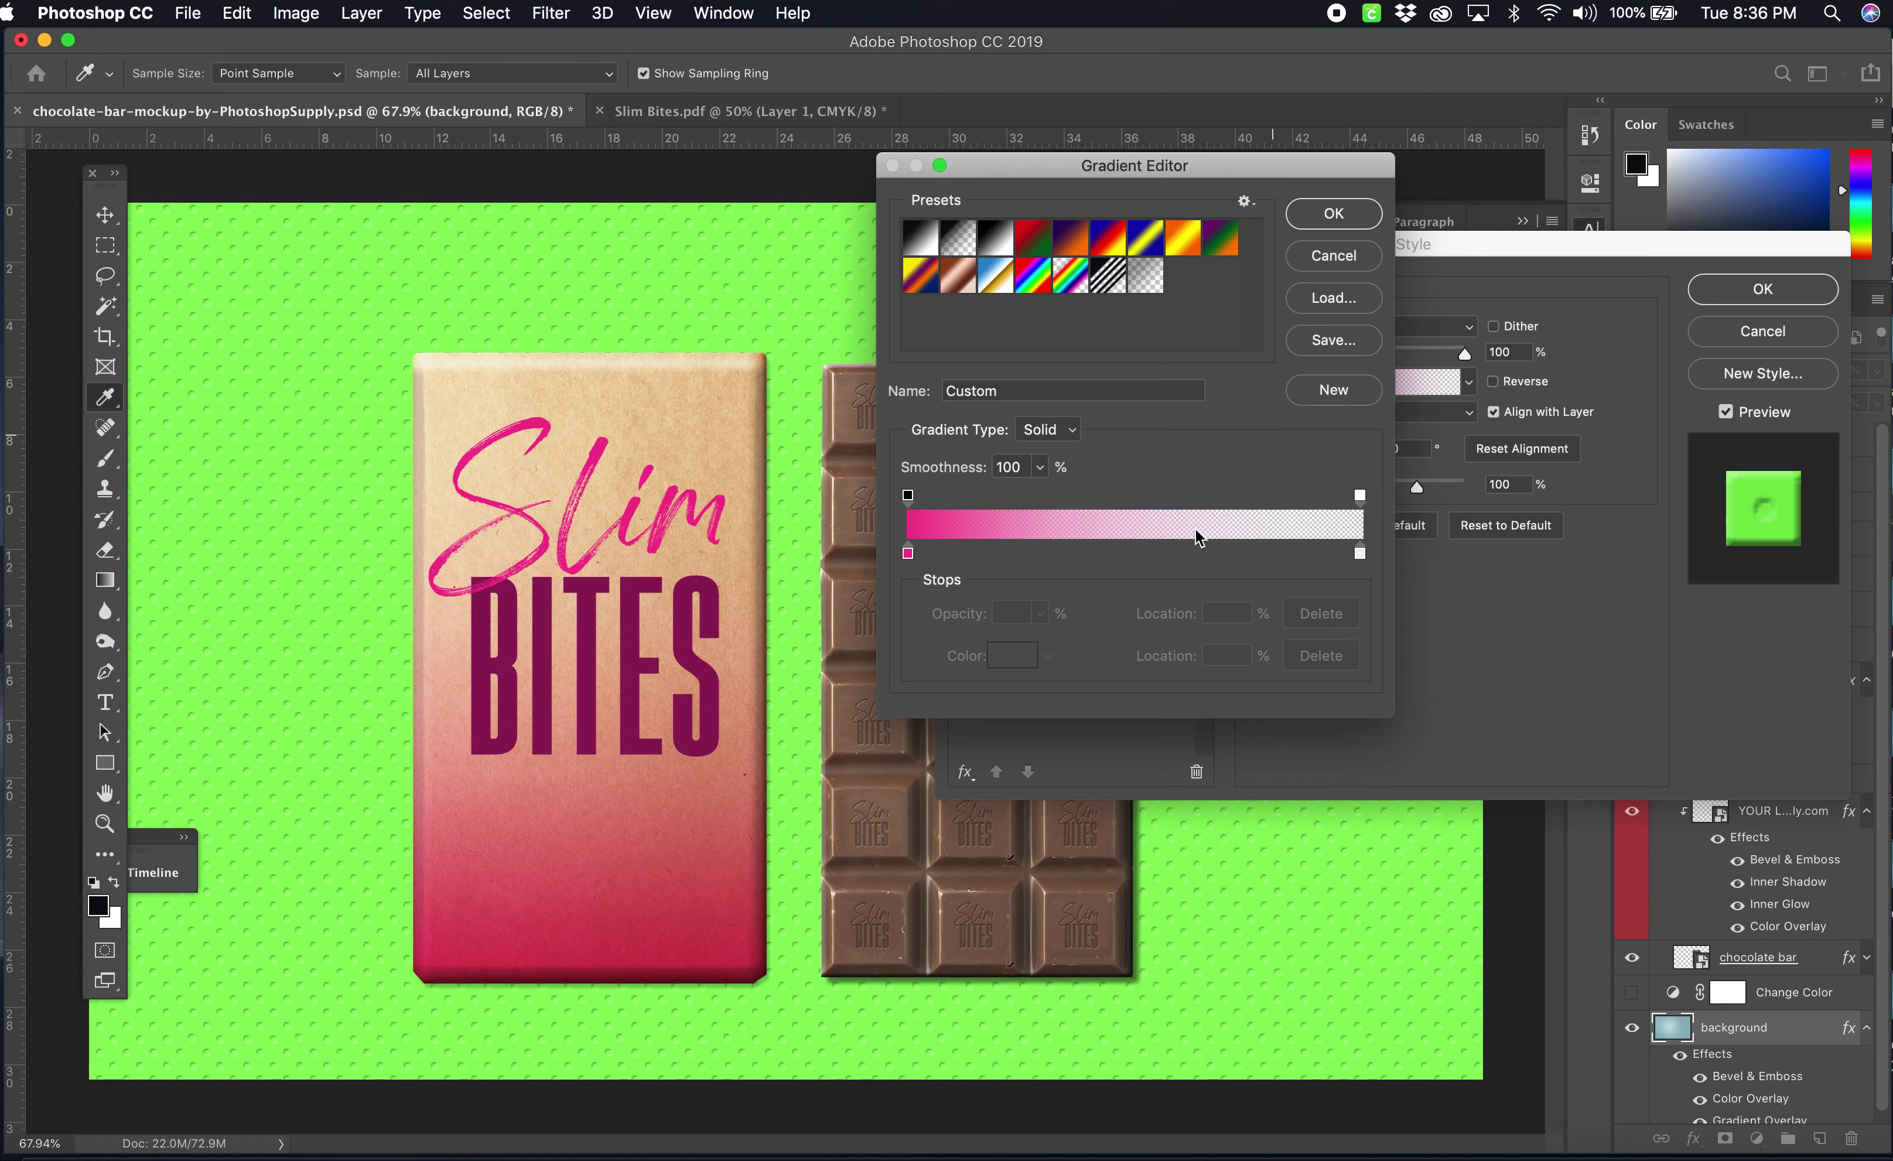
{"action": "left_click", "coordinate": [908, 553]}
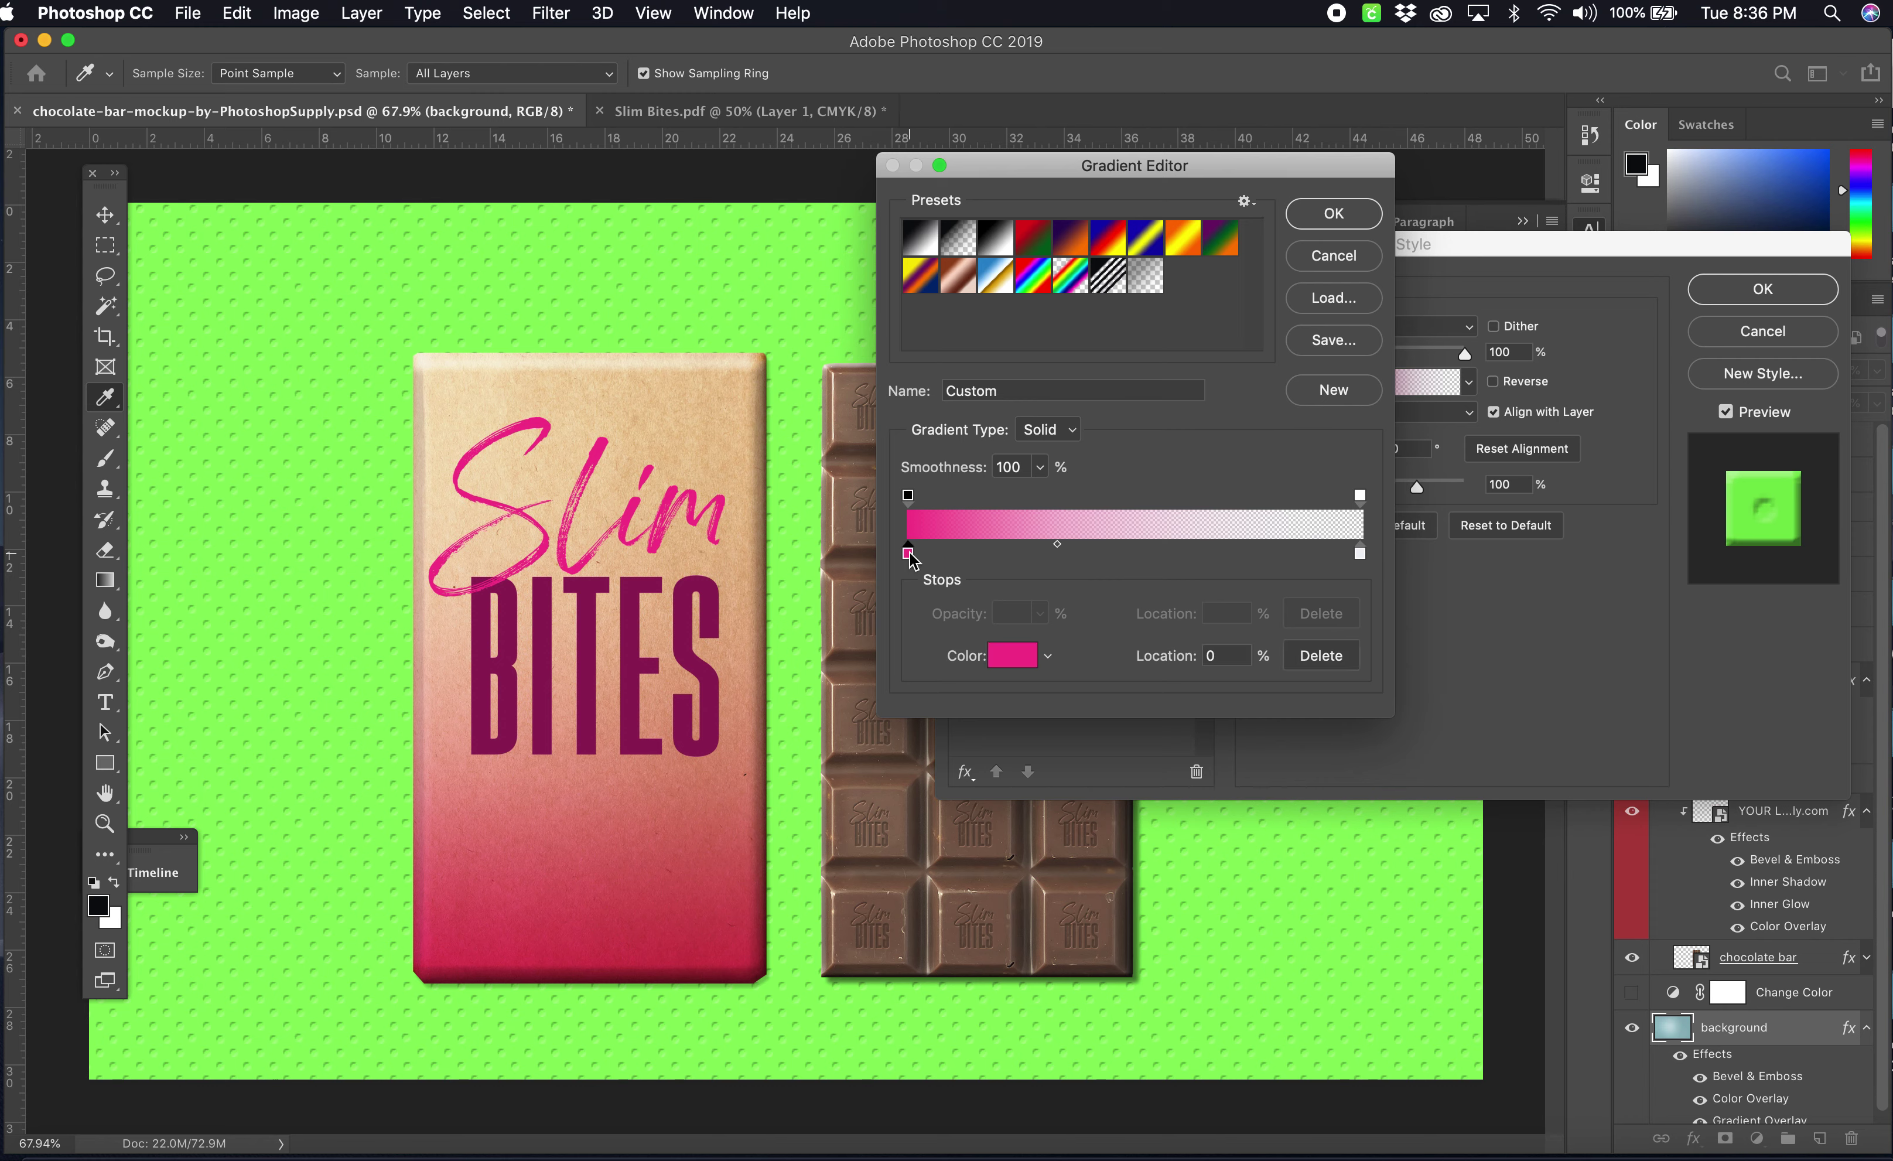
{"action": "left_click", "coordinate": [1030, 662]}
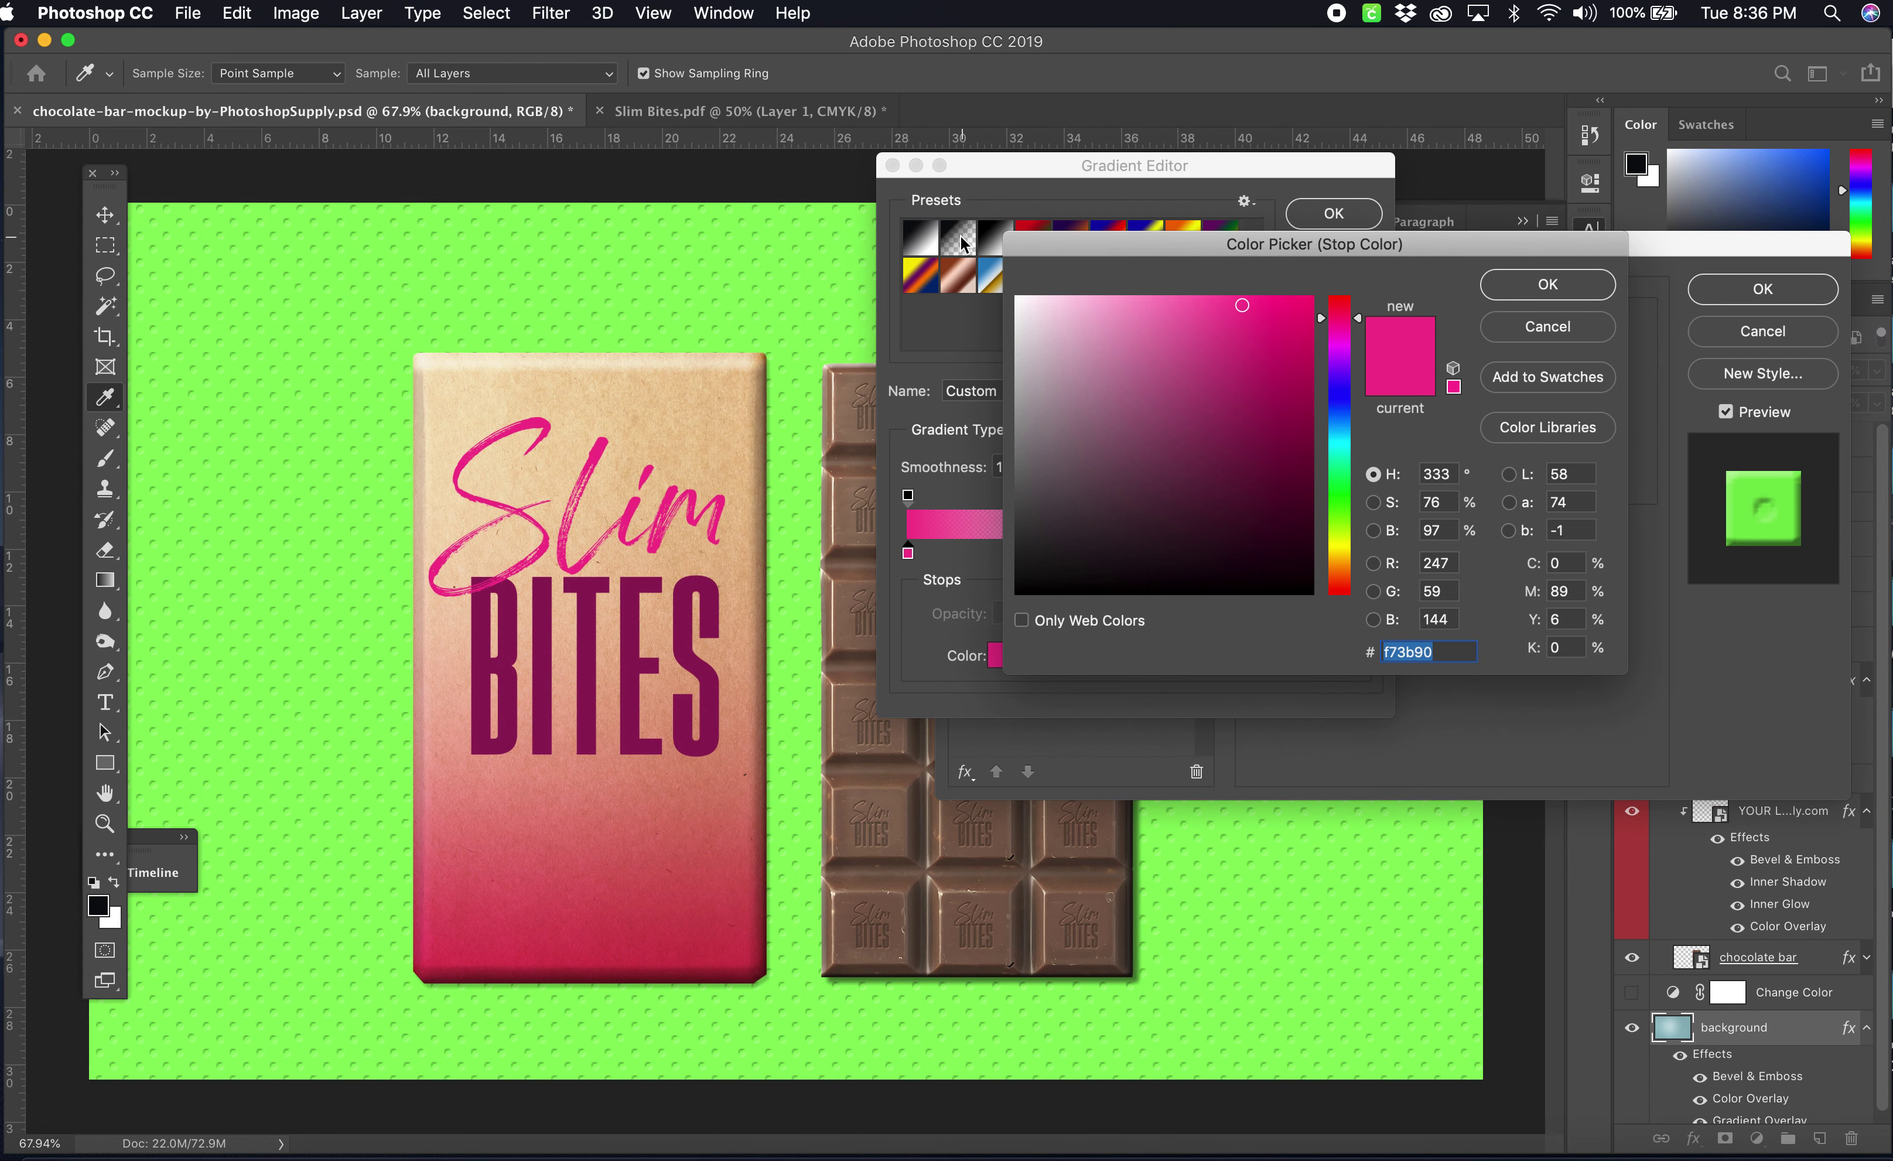
{"action": "left_click", "coordinate": [1032, 585]}
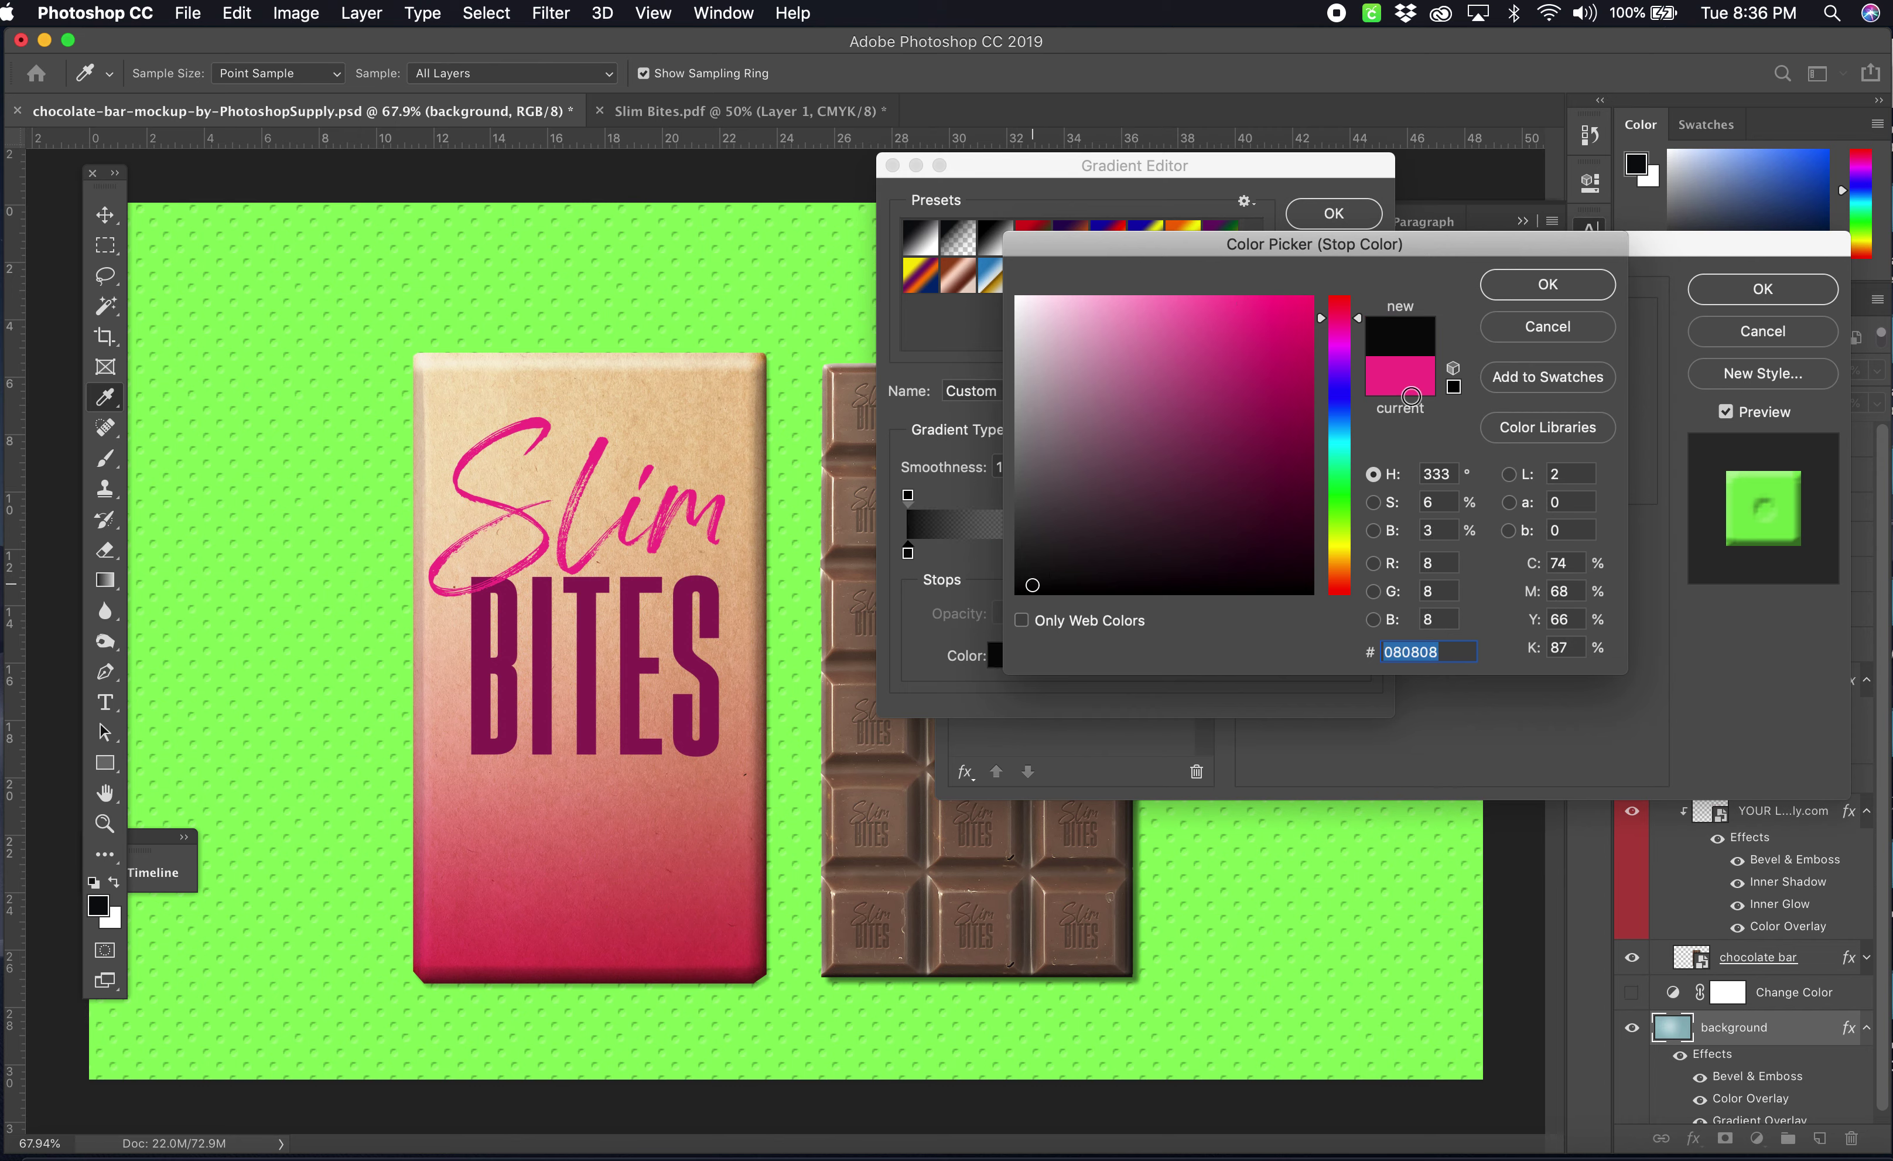
{"action": "left_click", "coordinate": [1548, 289]}
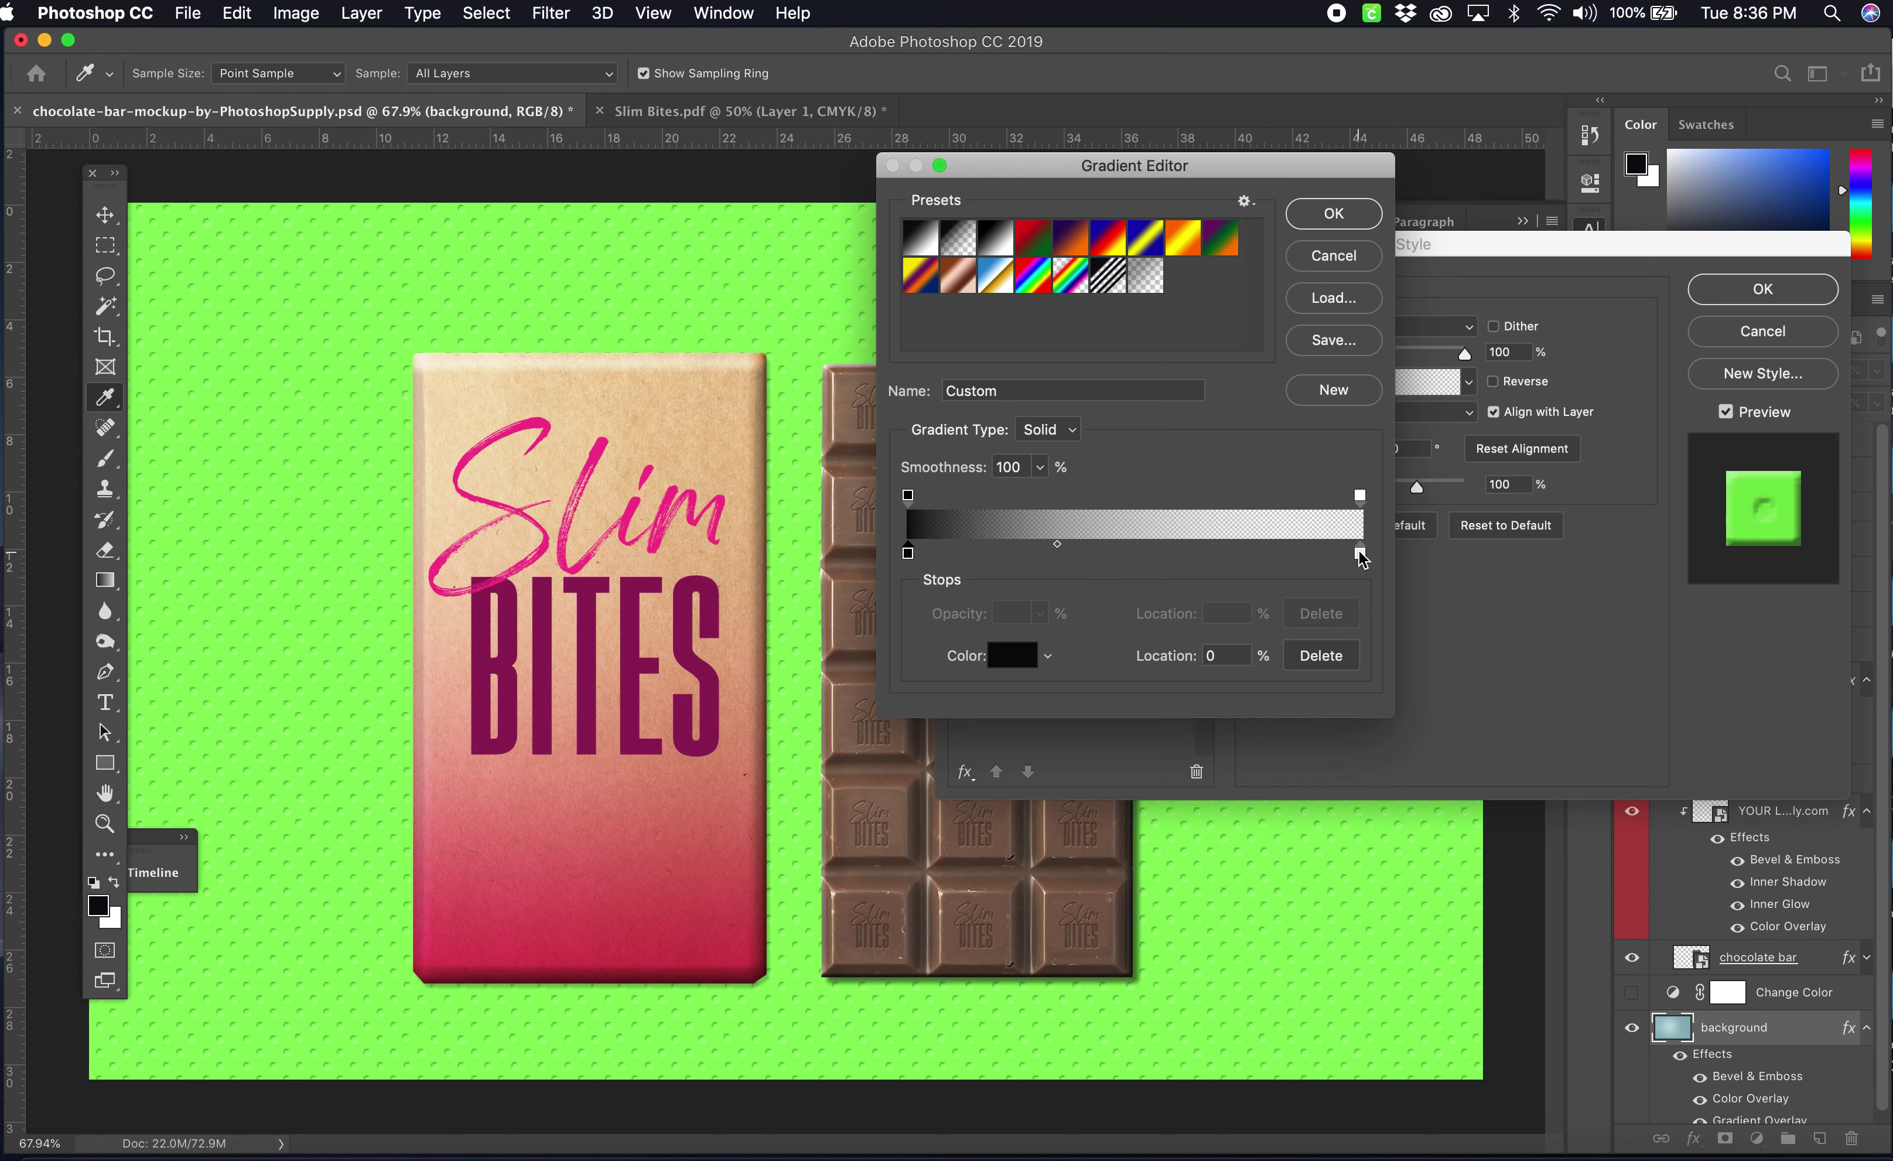
{"action": "left_click", "coordinate": [1334, 214]}
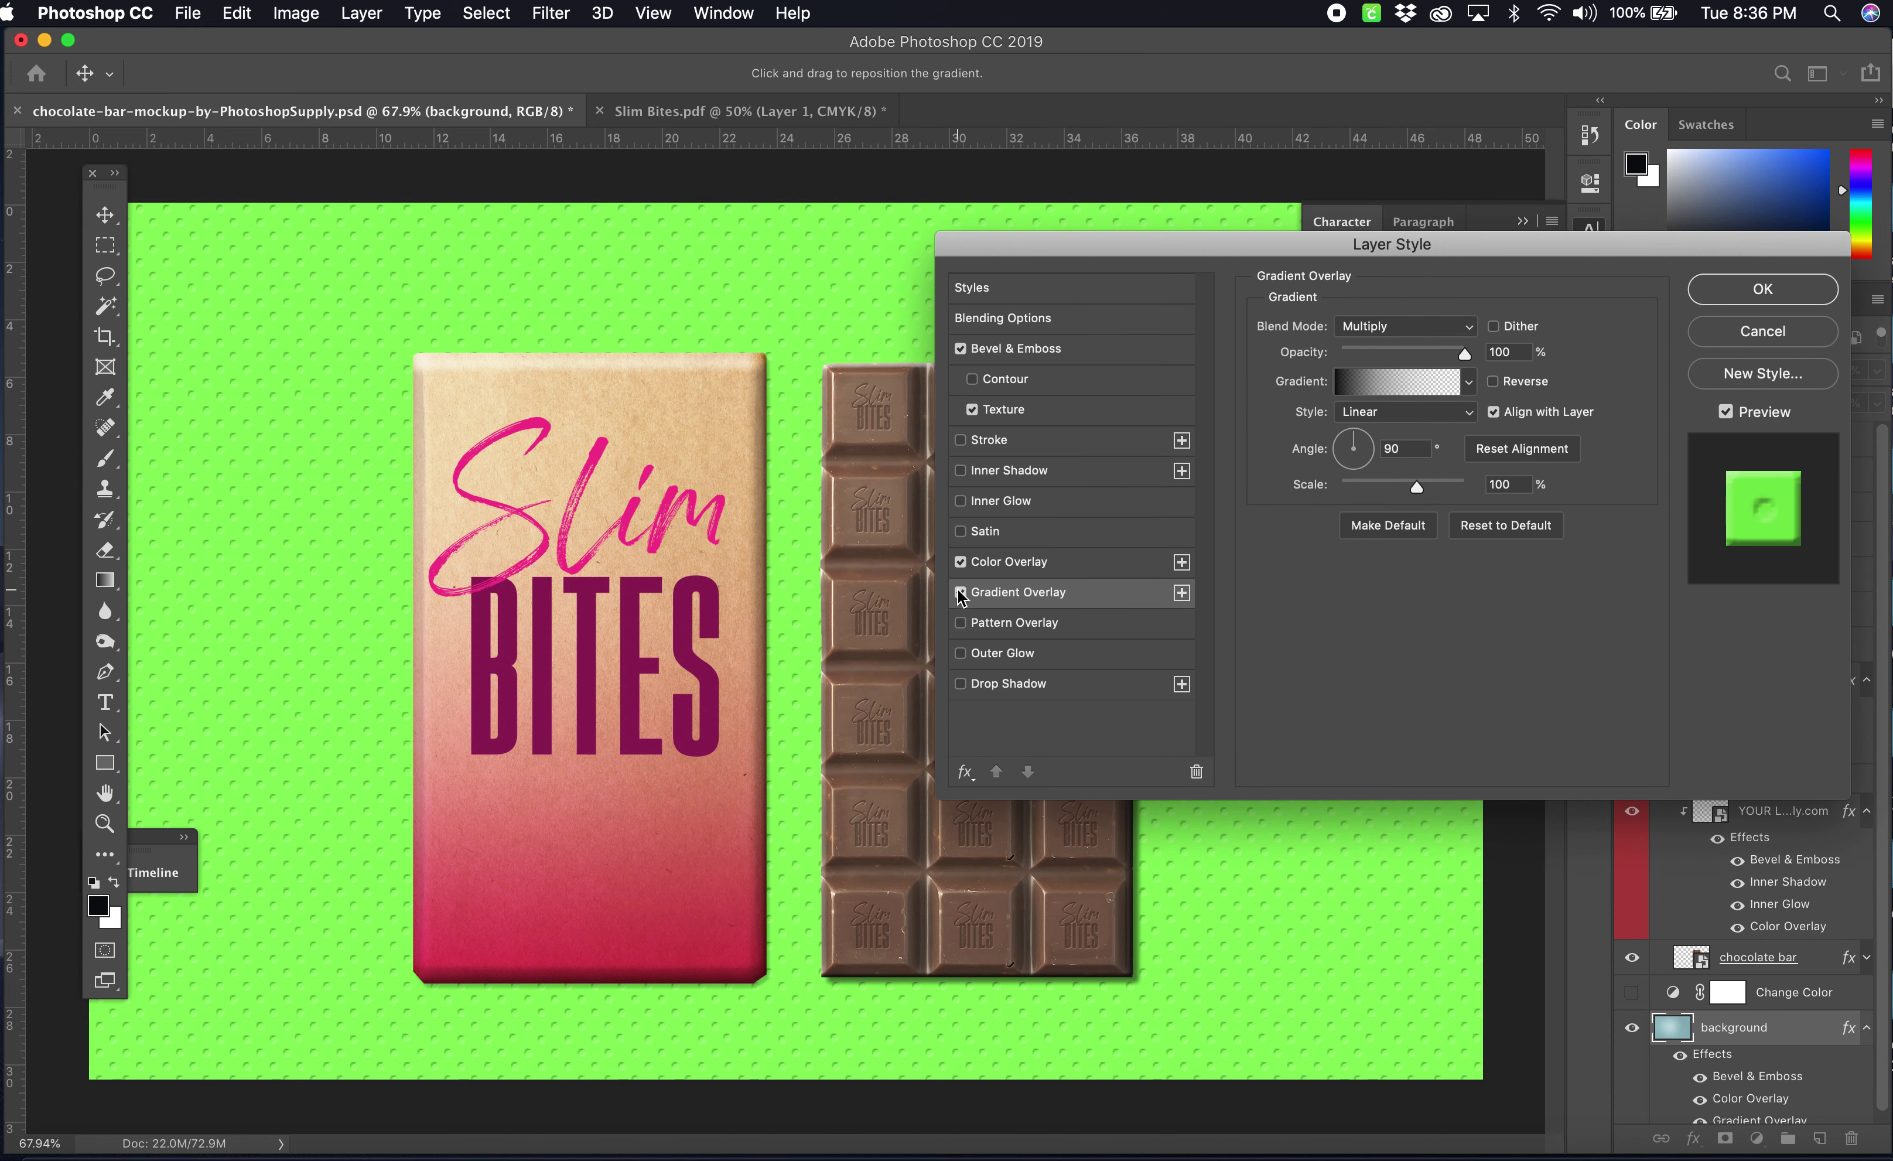
- Try Color Burn on the background's Gradient Overlay, set its blend mode to Normal, and turn the overlay off
{"action": "left_click", "coordinate": [1411, 326]}
{"action": "left_click", "coordinate": [1408, 343]}
{"action": "left_click", "coordinate": [1406, 326]}
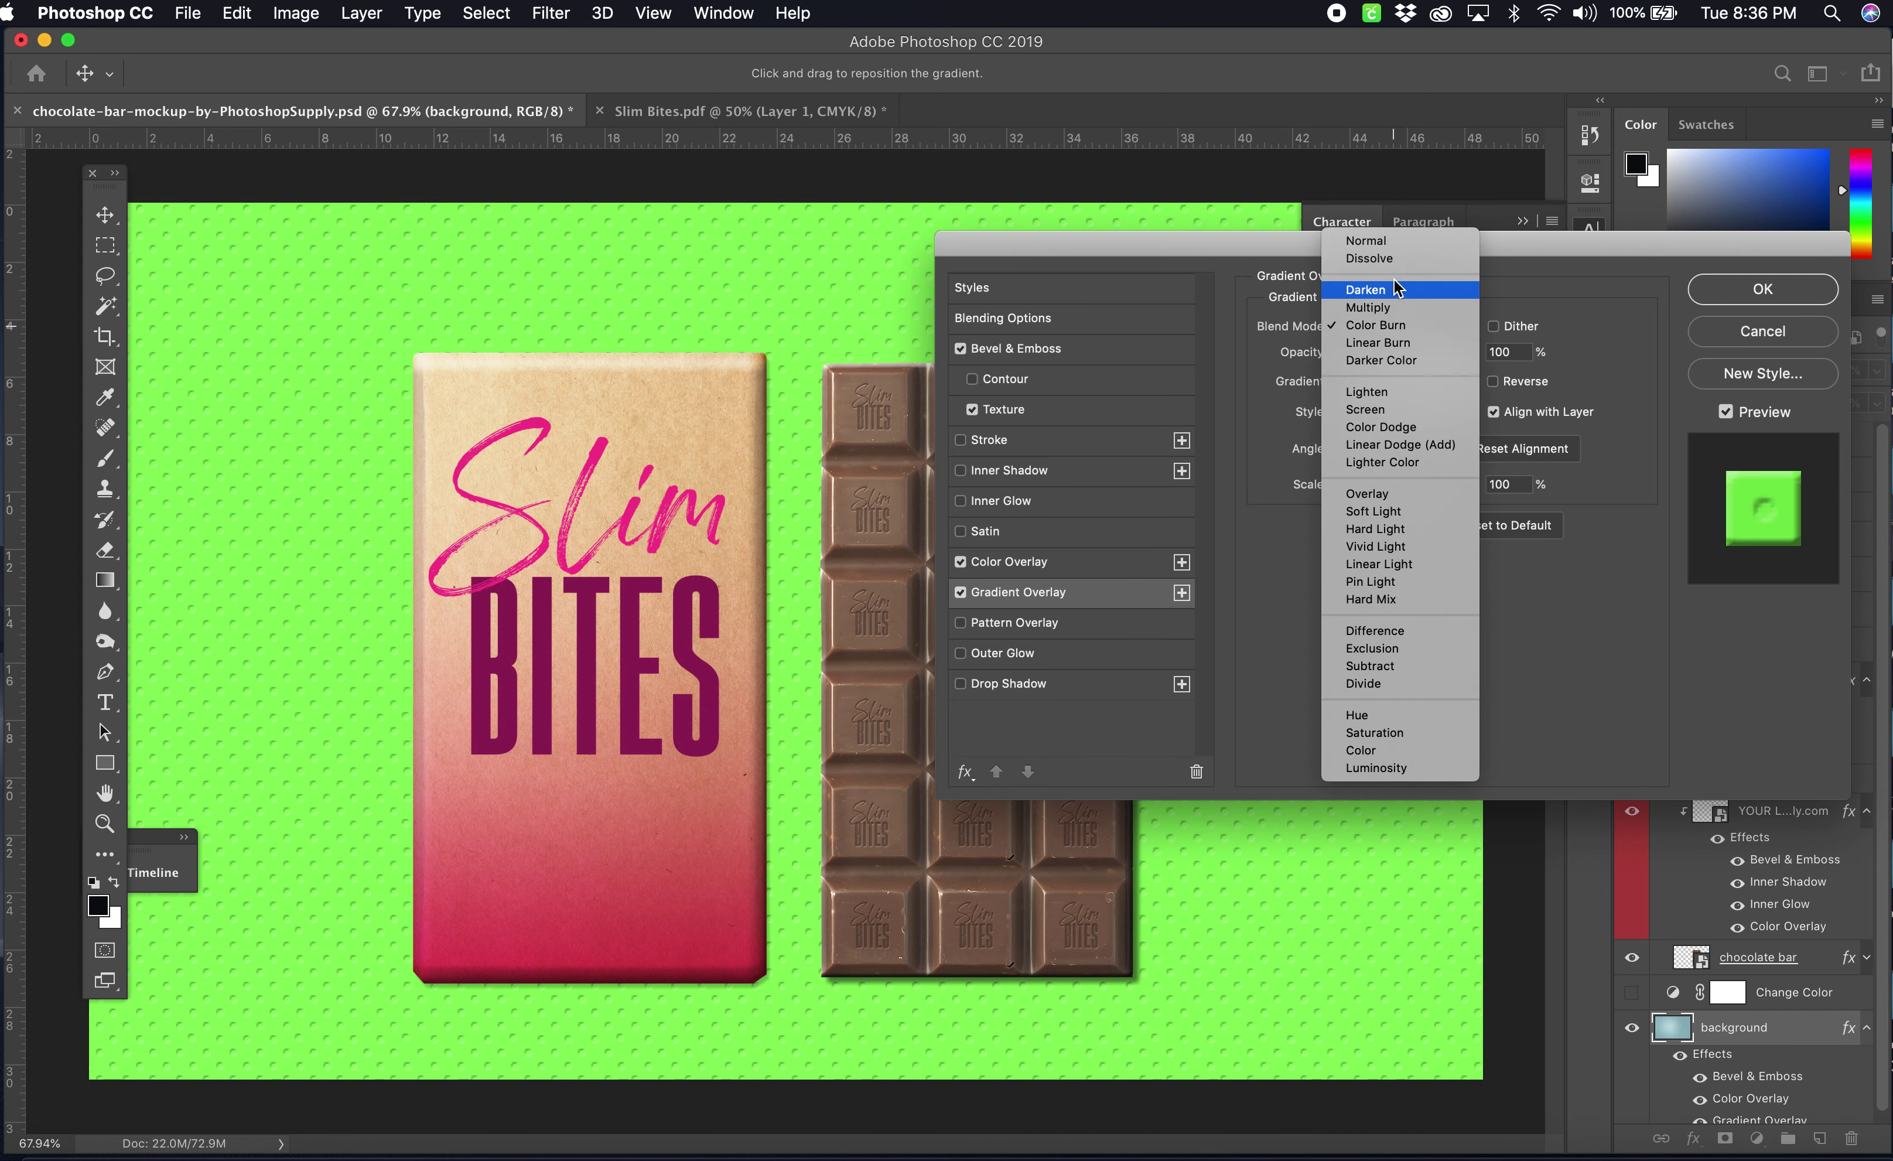
{"action": "left_click", "coordinate": [1394, 241]}
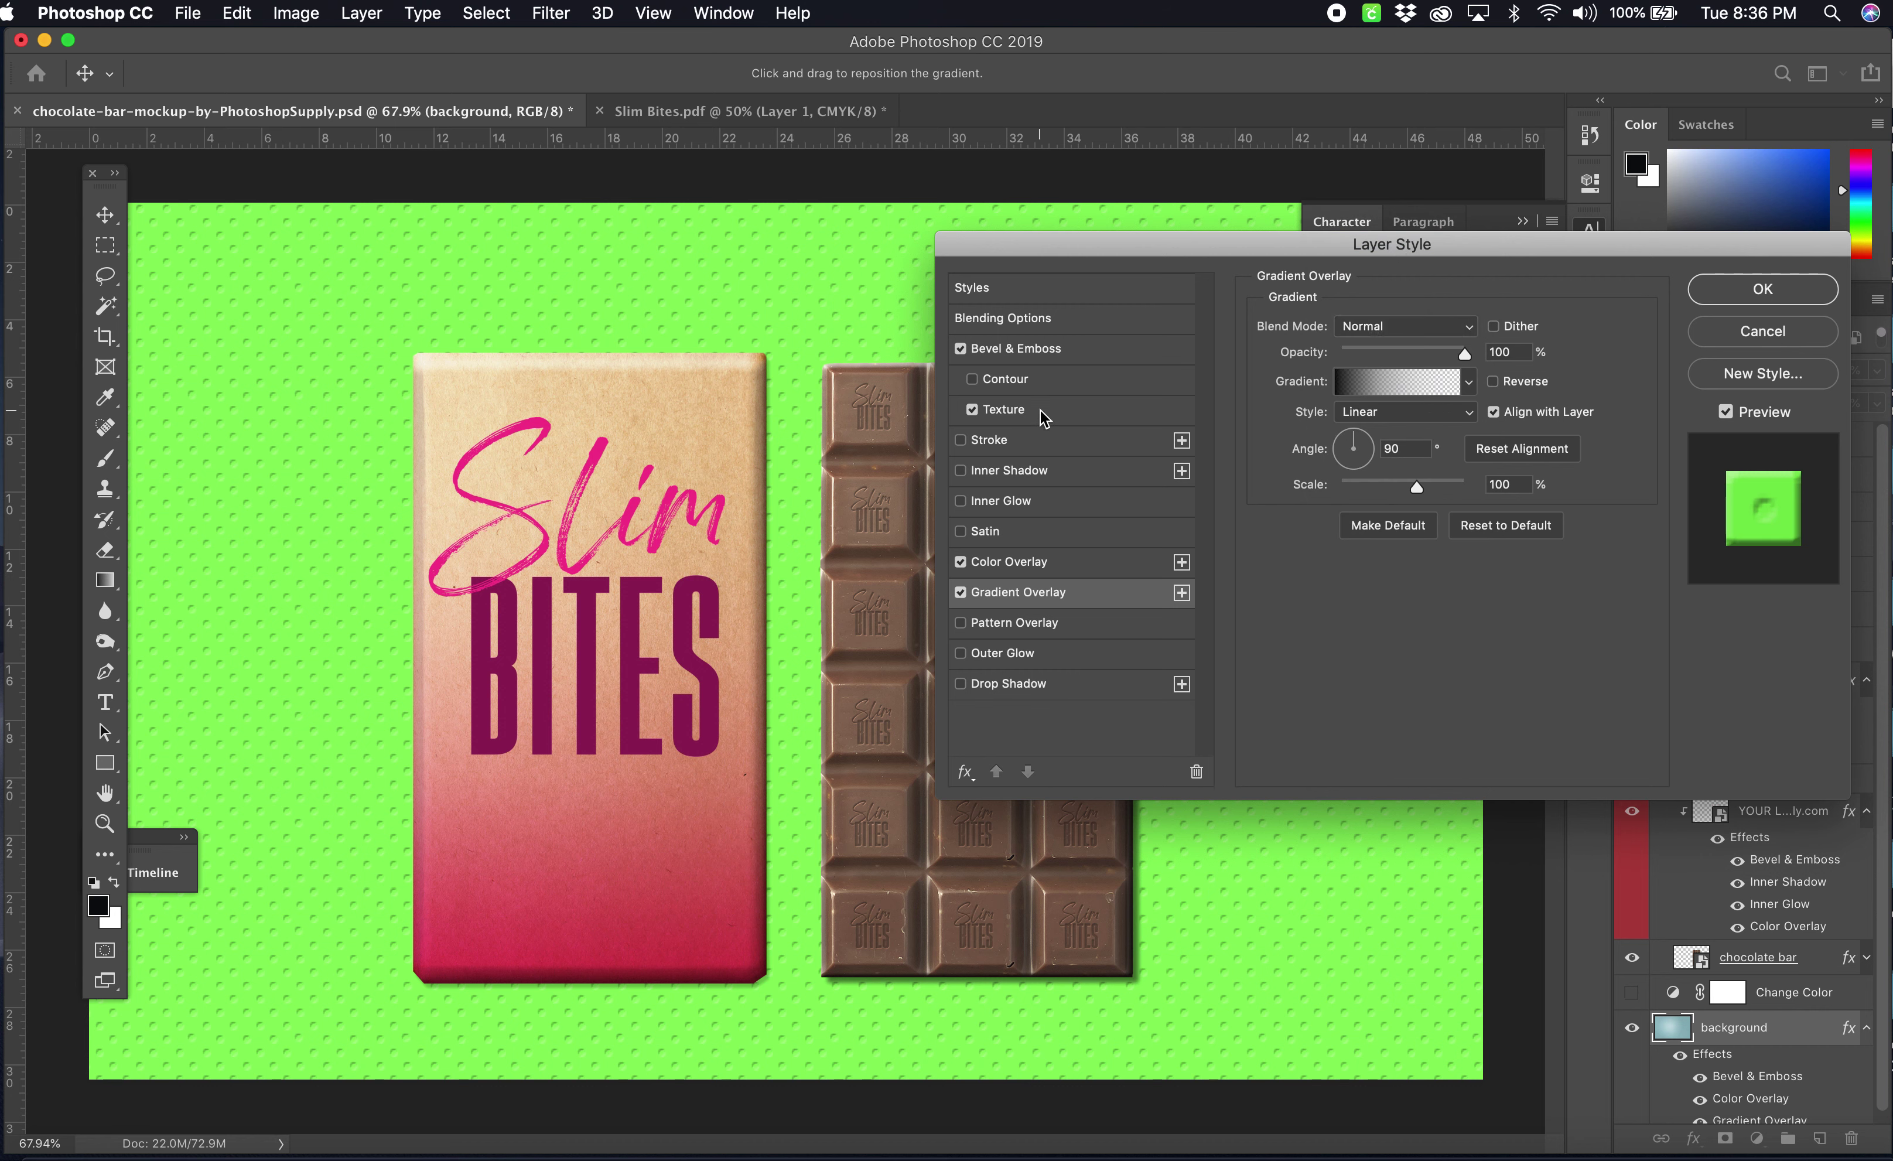
{"action": "left_click", "coordinate": [960, 593]}
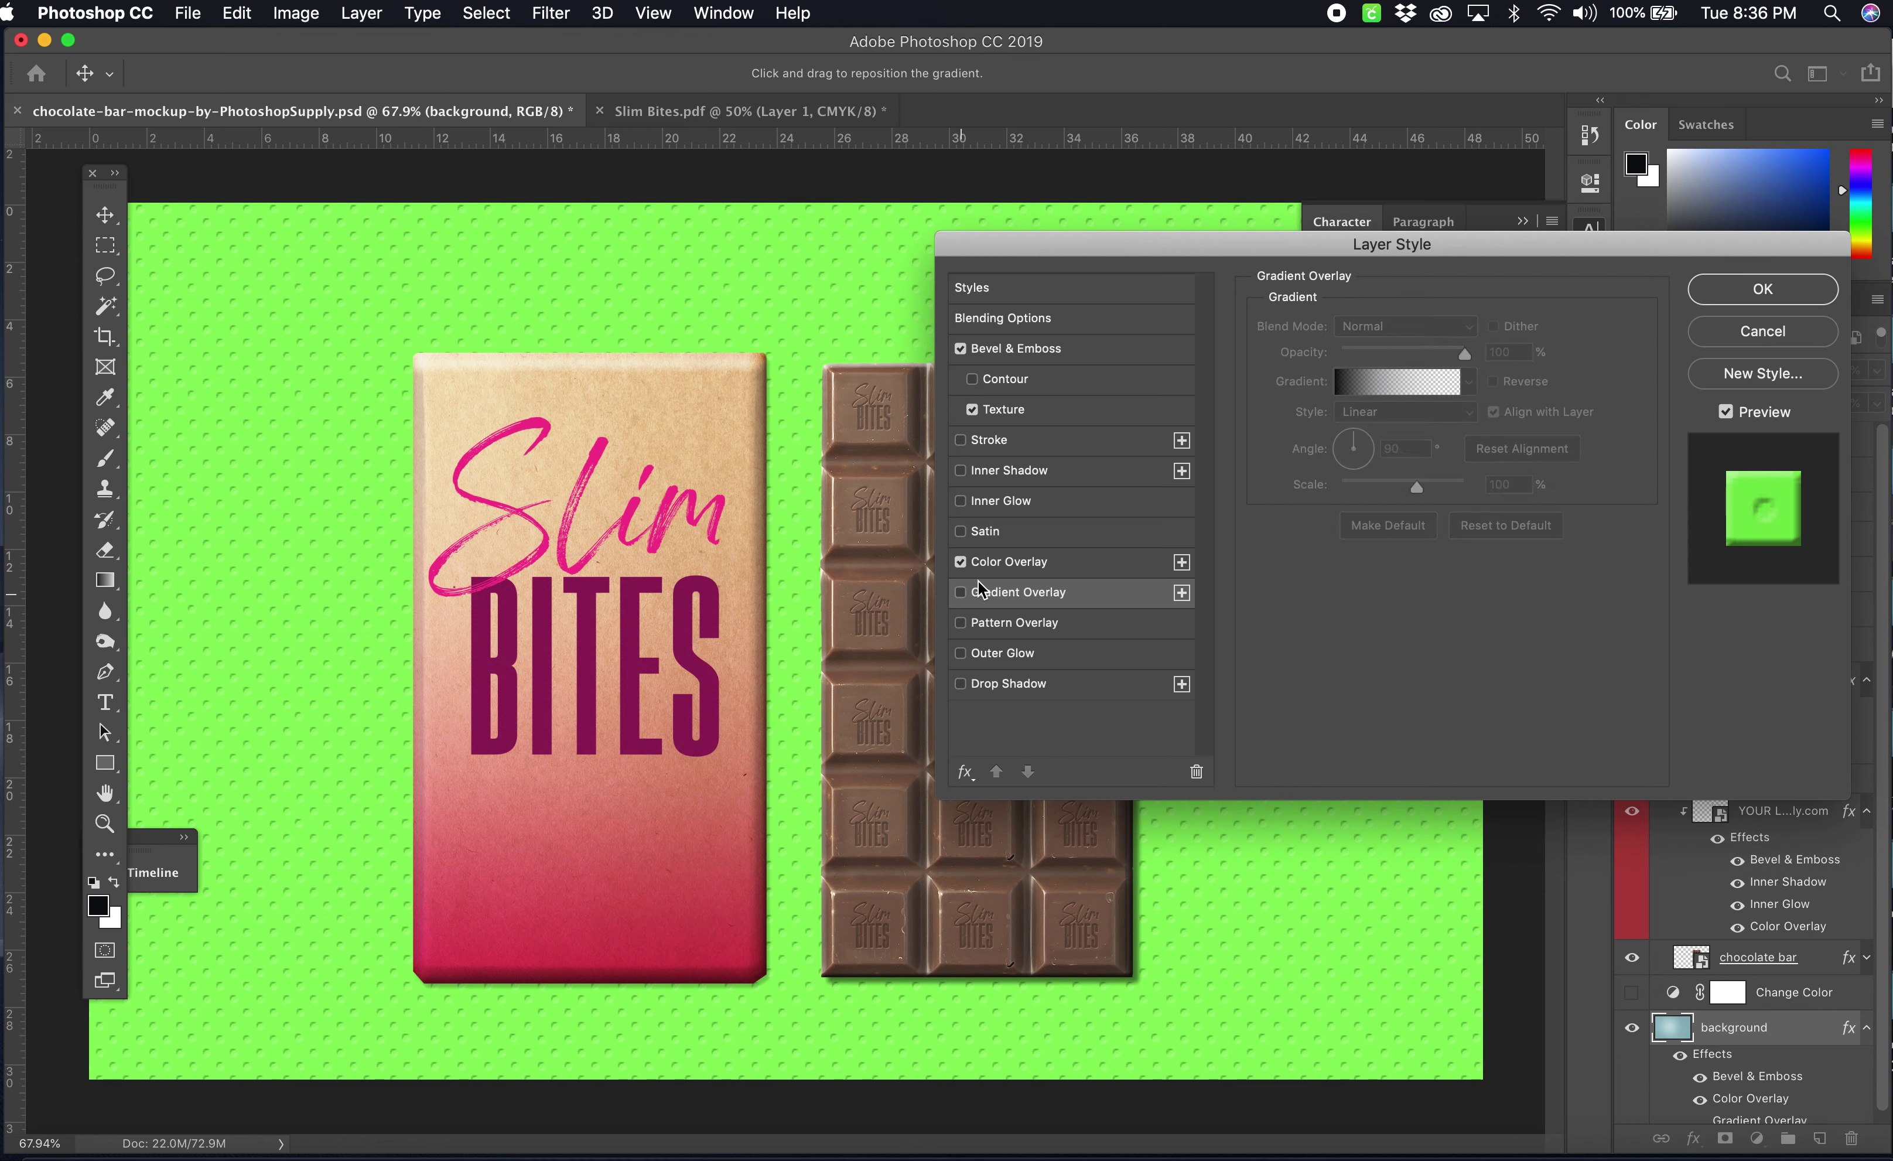
- Try the Multiply, Color Burn and Darker Color blend modes on the background's Color Overlay
{"action": "left_click", "coordinate": [1037, 573]}
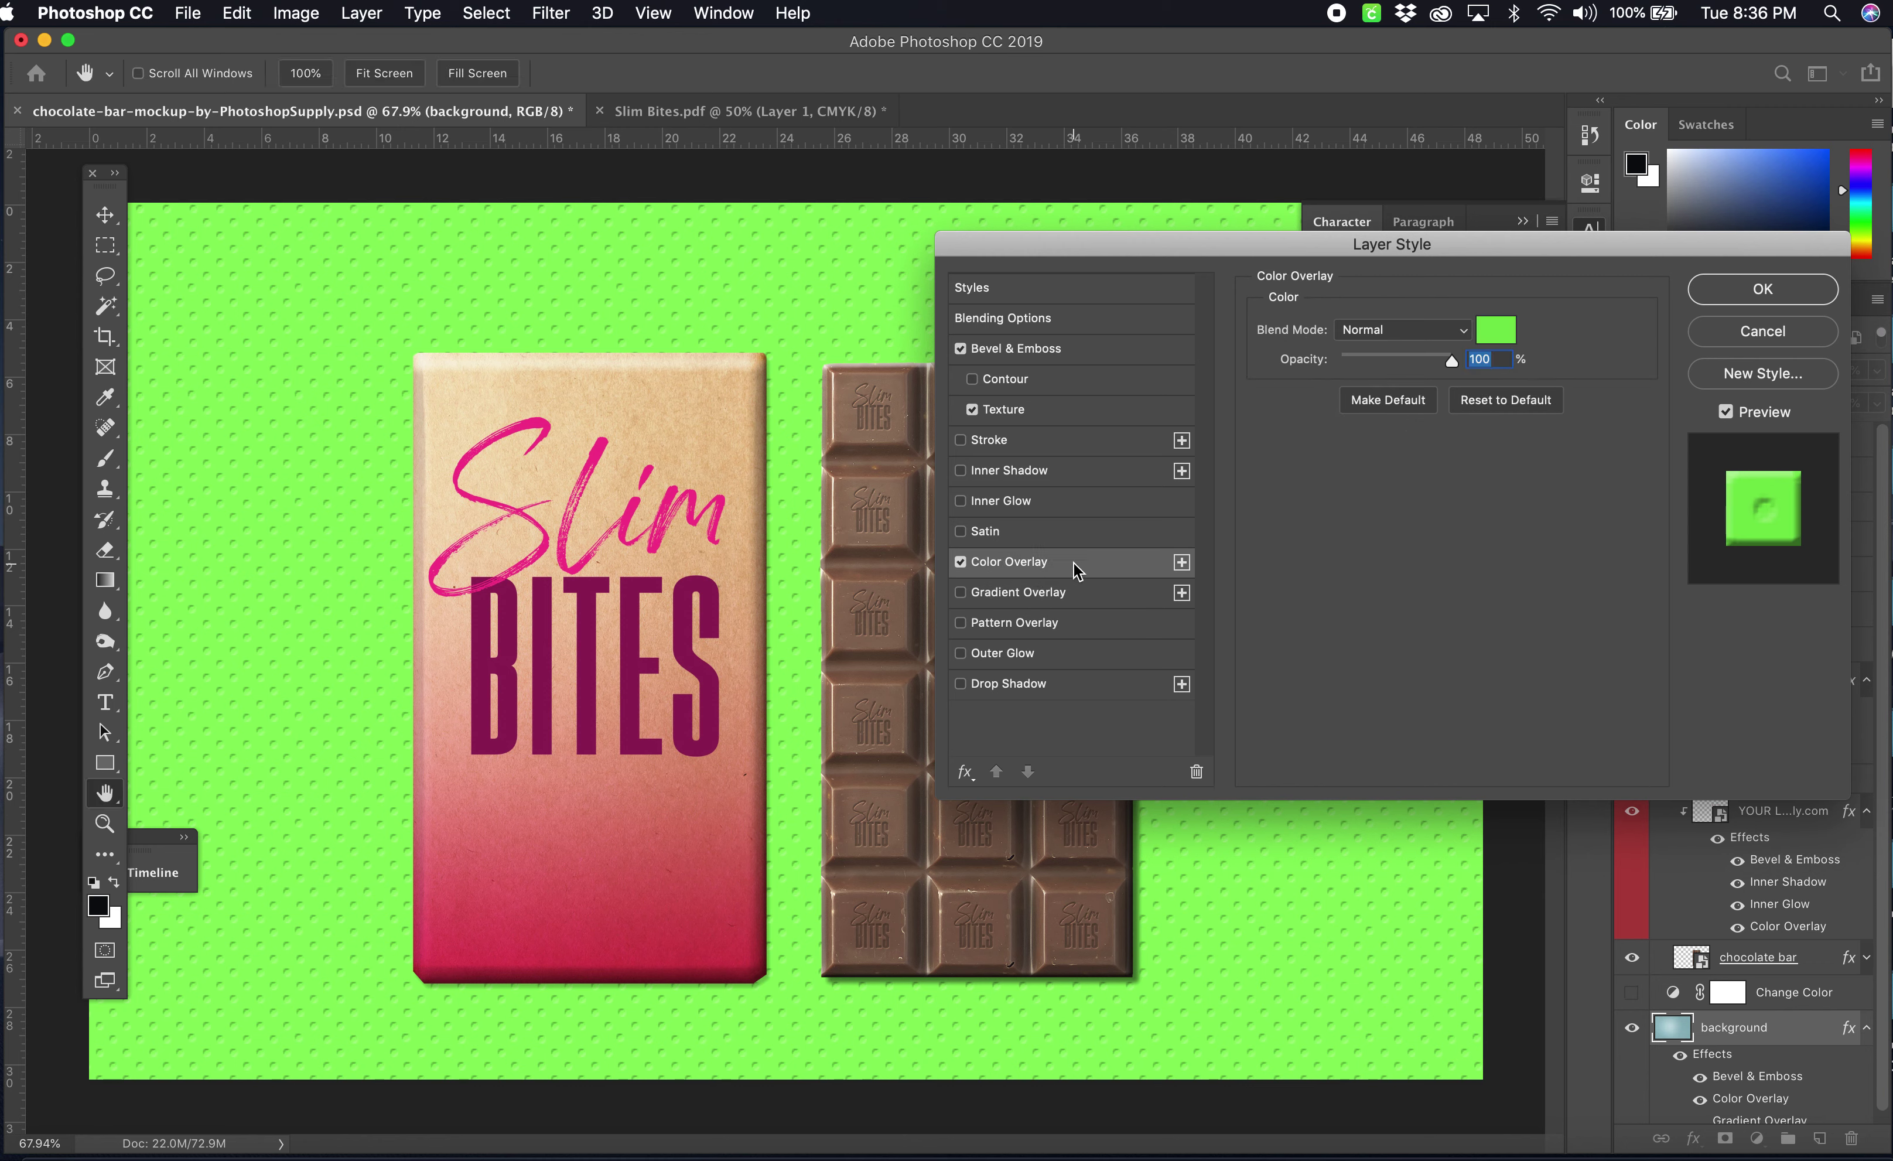
{"action": "left_click", "coordinate": [1386, 327]}
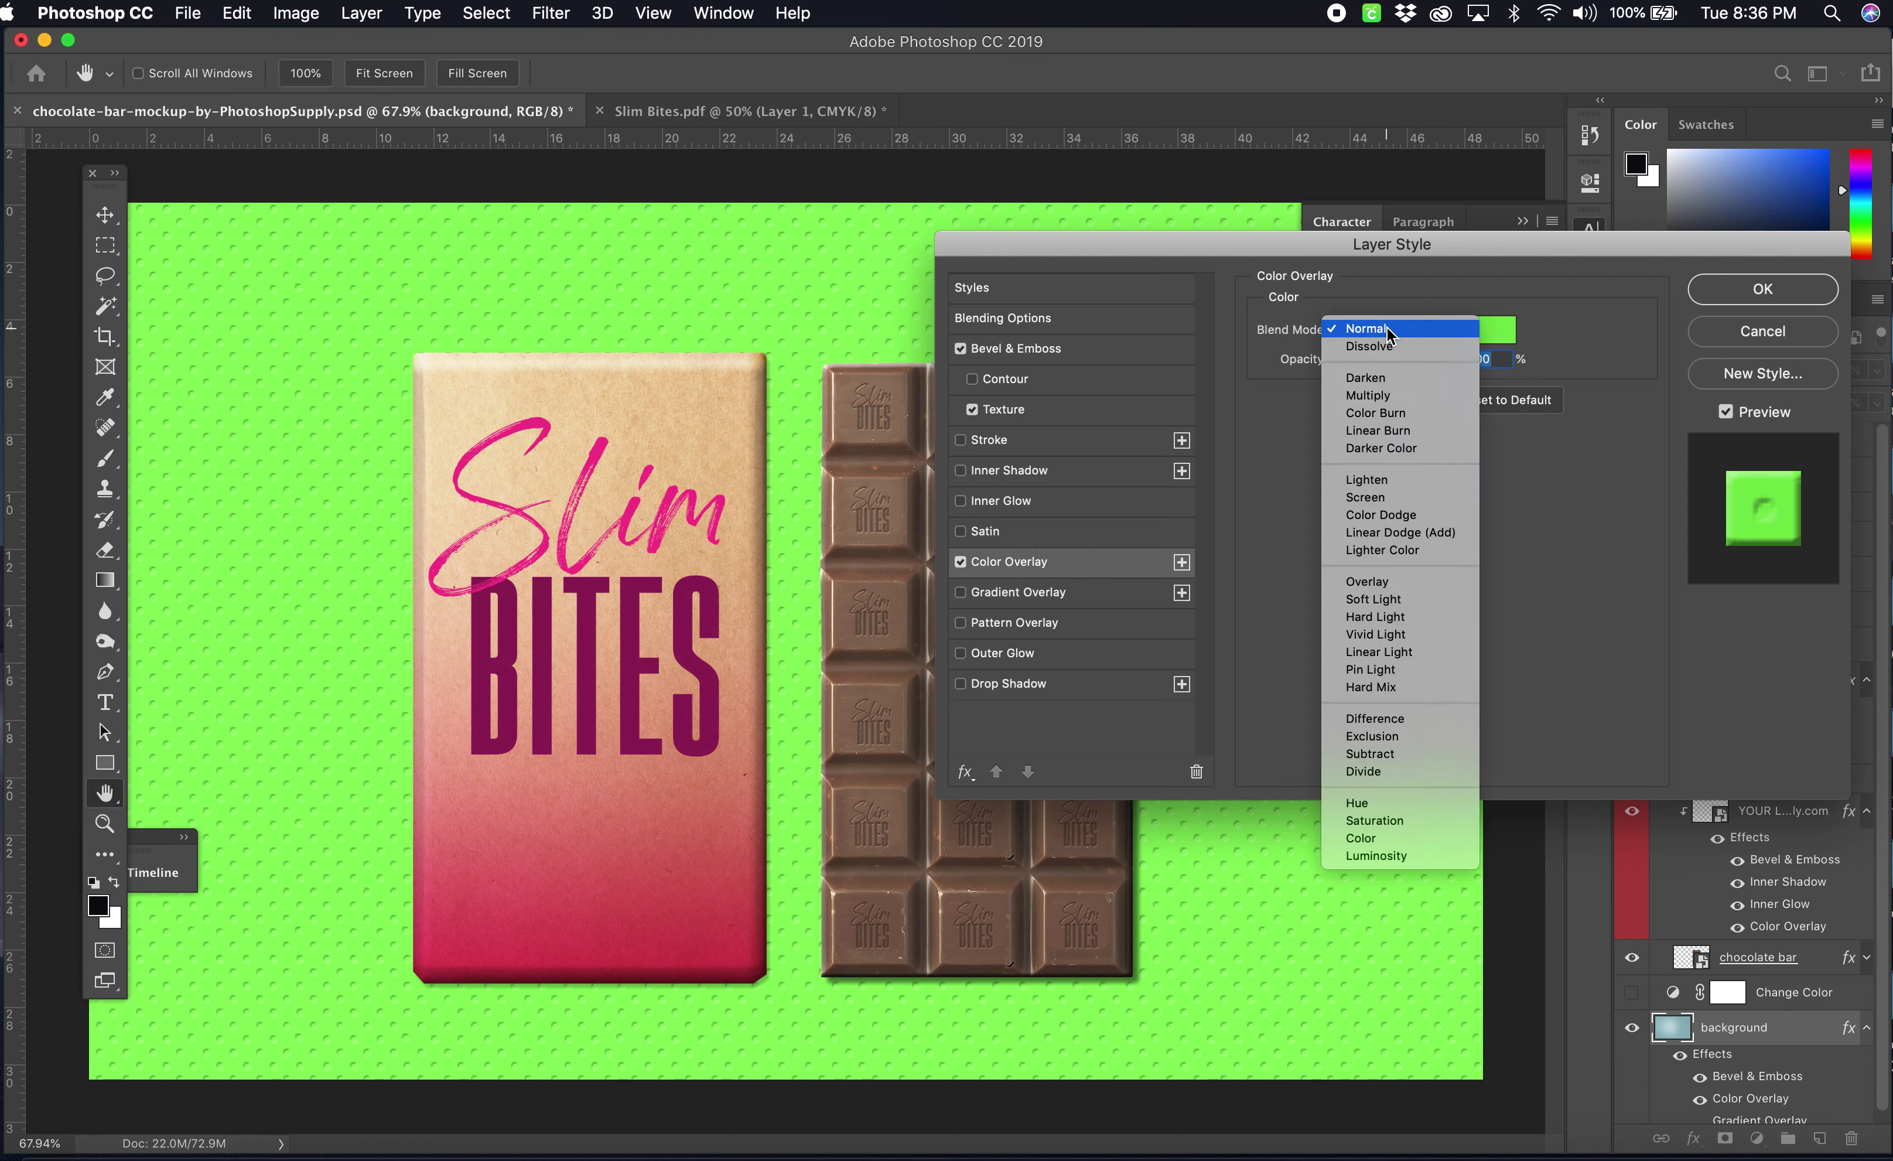
{"action": "left_click", "coordinate": [1389, 393]}
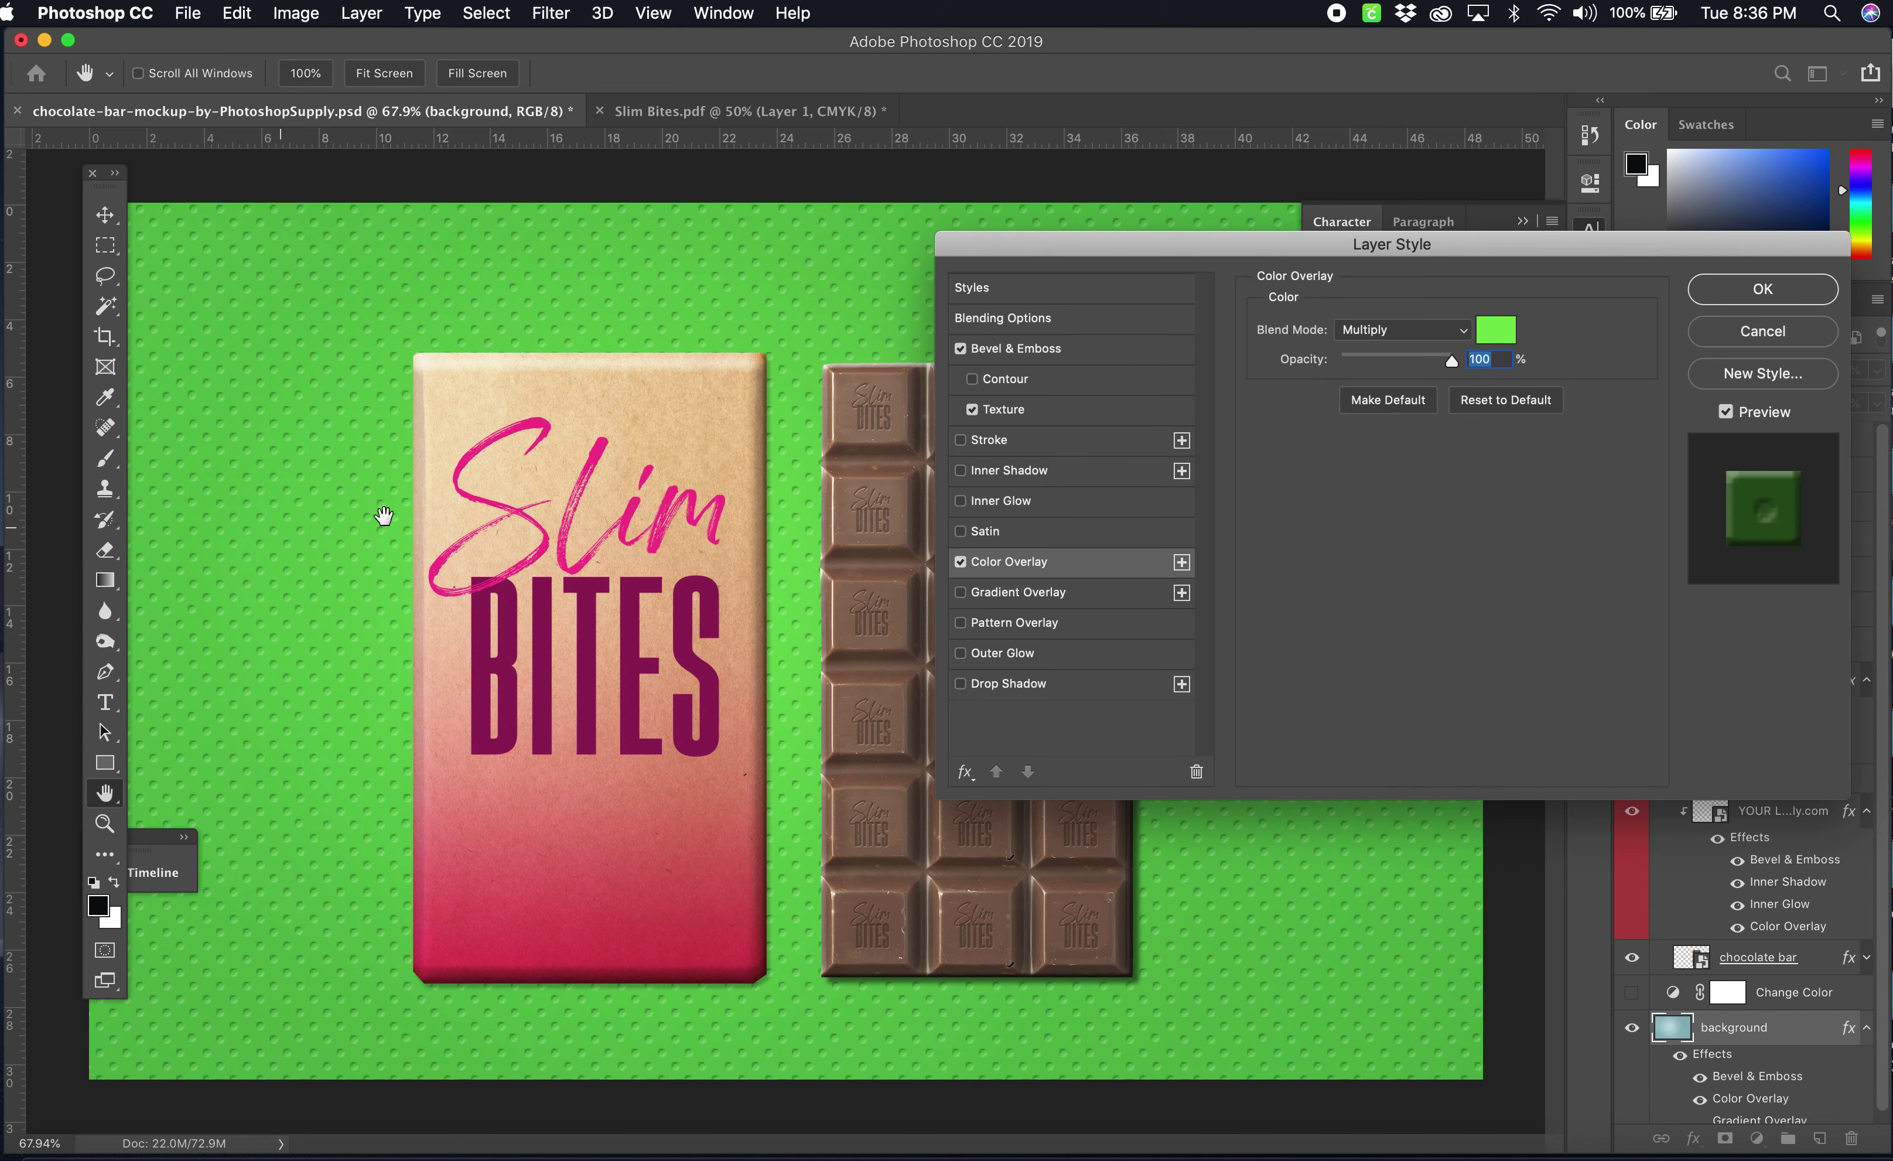
{"action": "left_click", "coordinate": [1426, 330]}
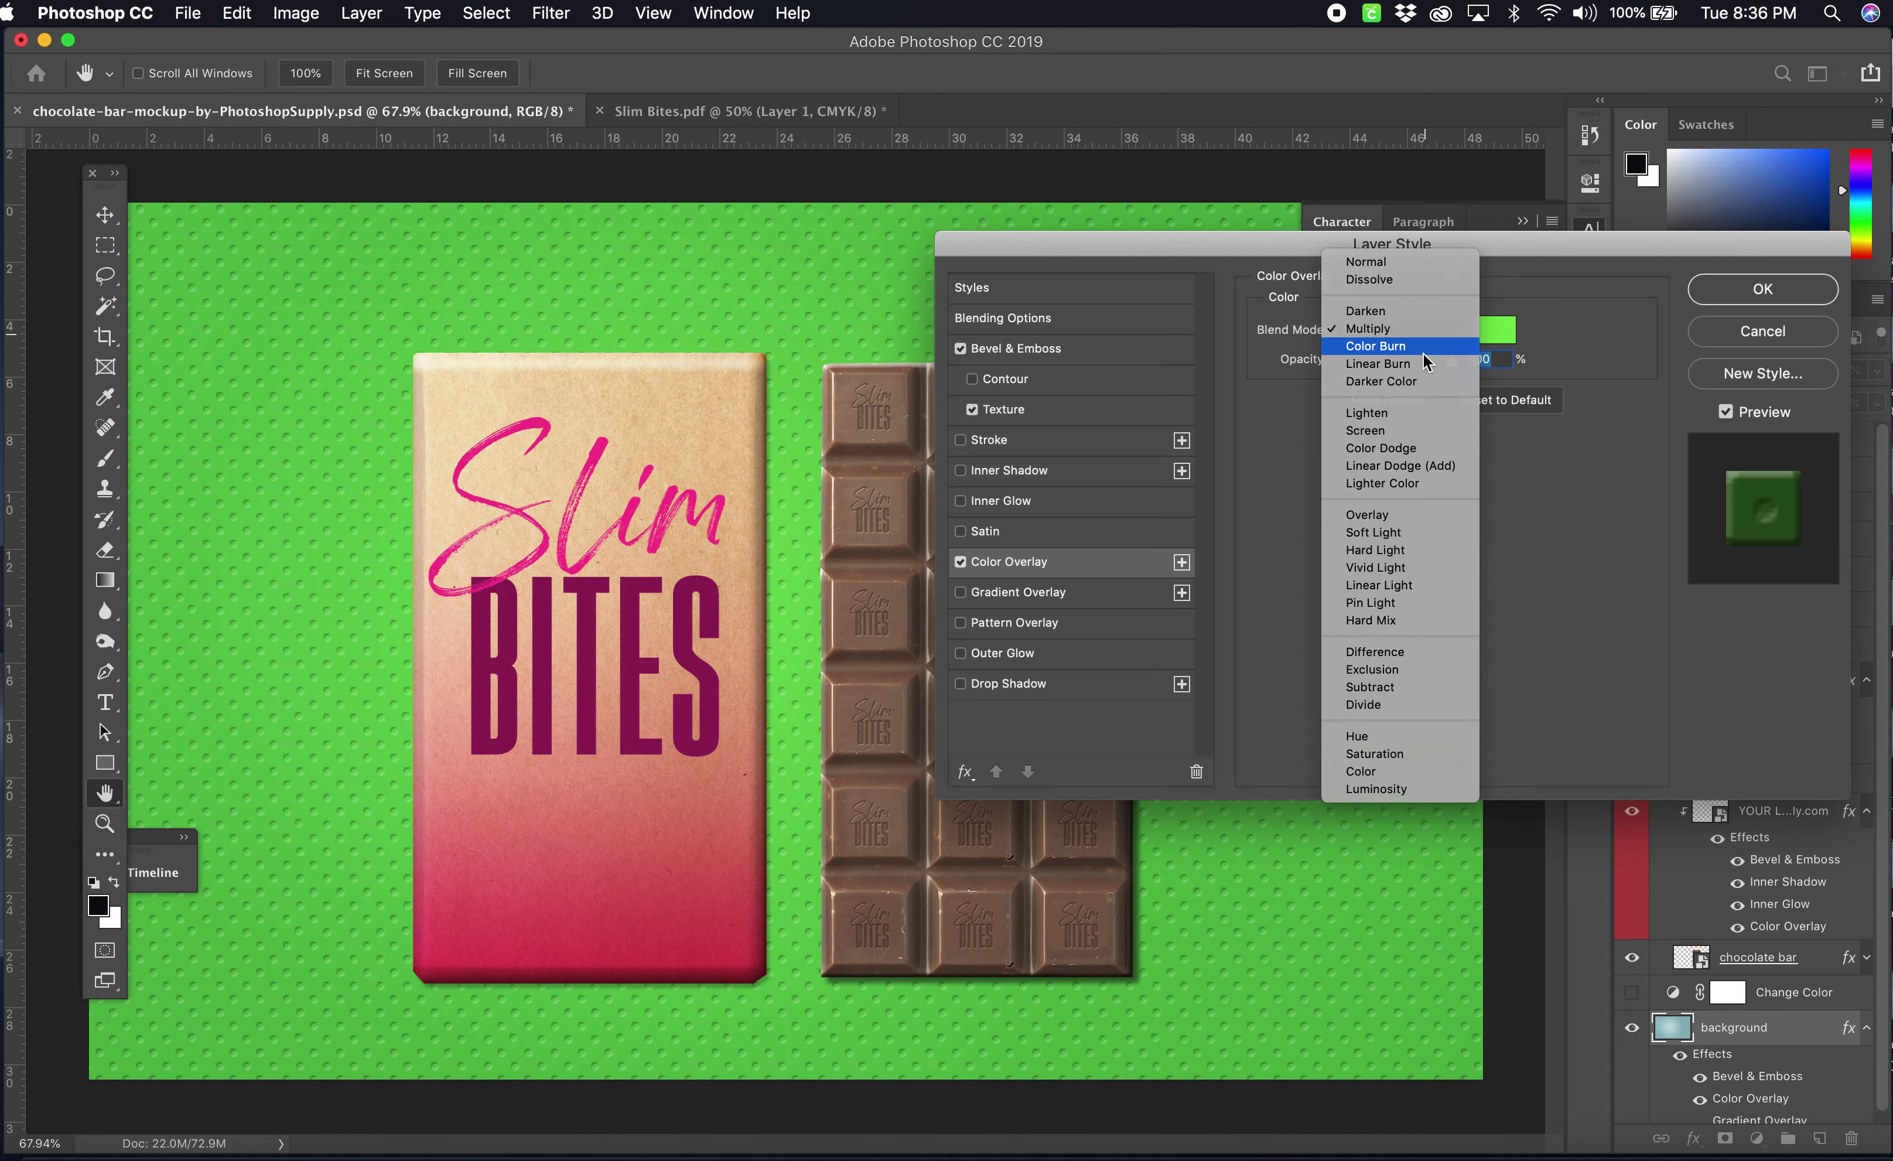
{"action": "left_click", "coordinate": [1422, 347]}
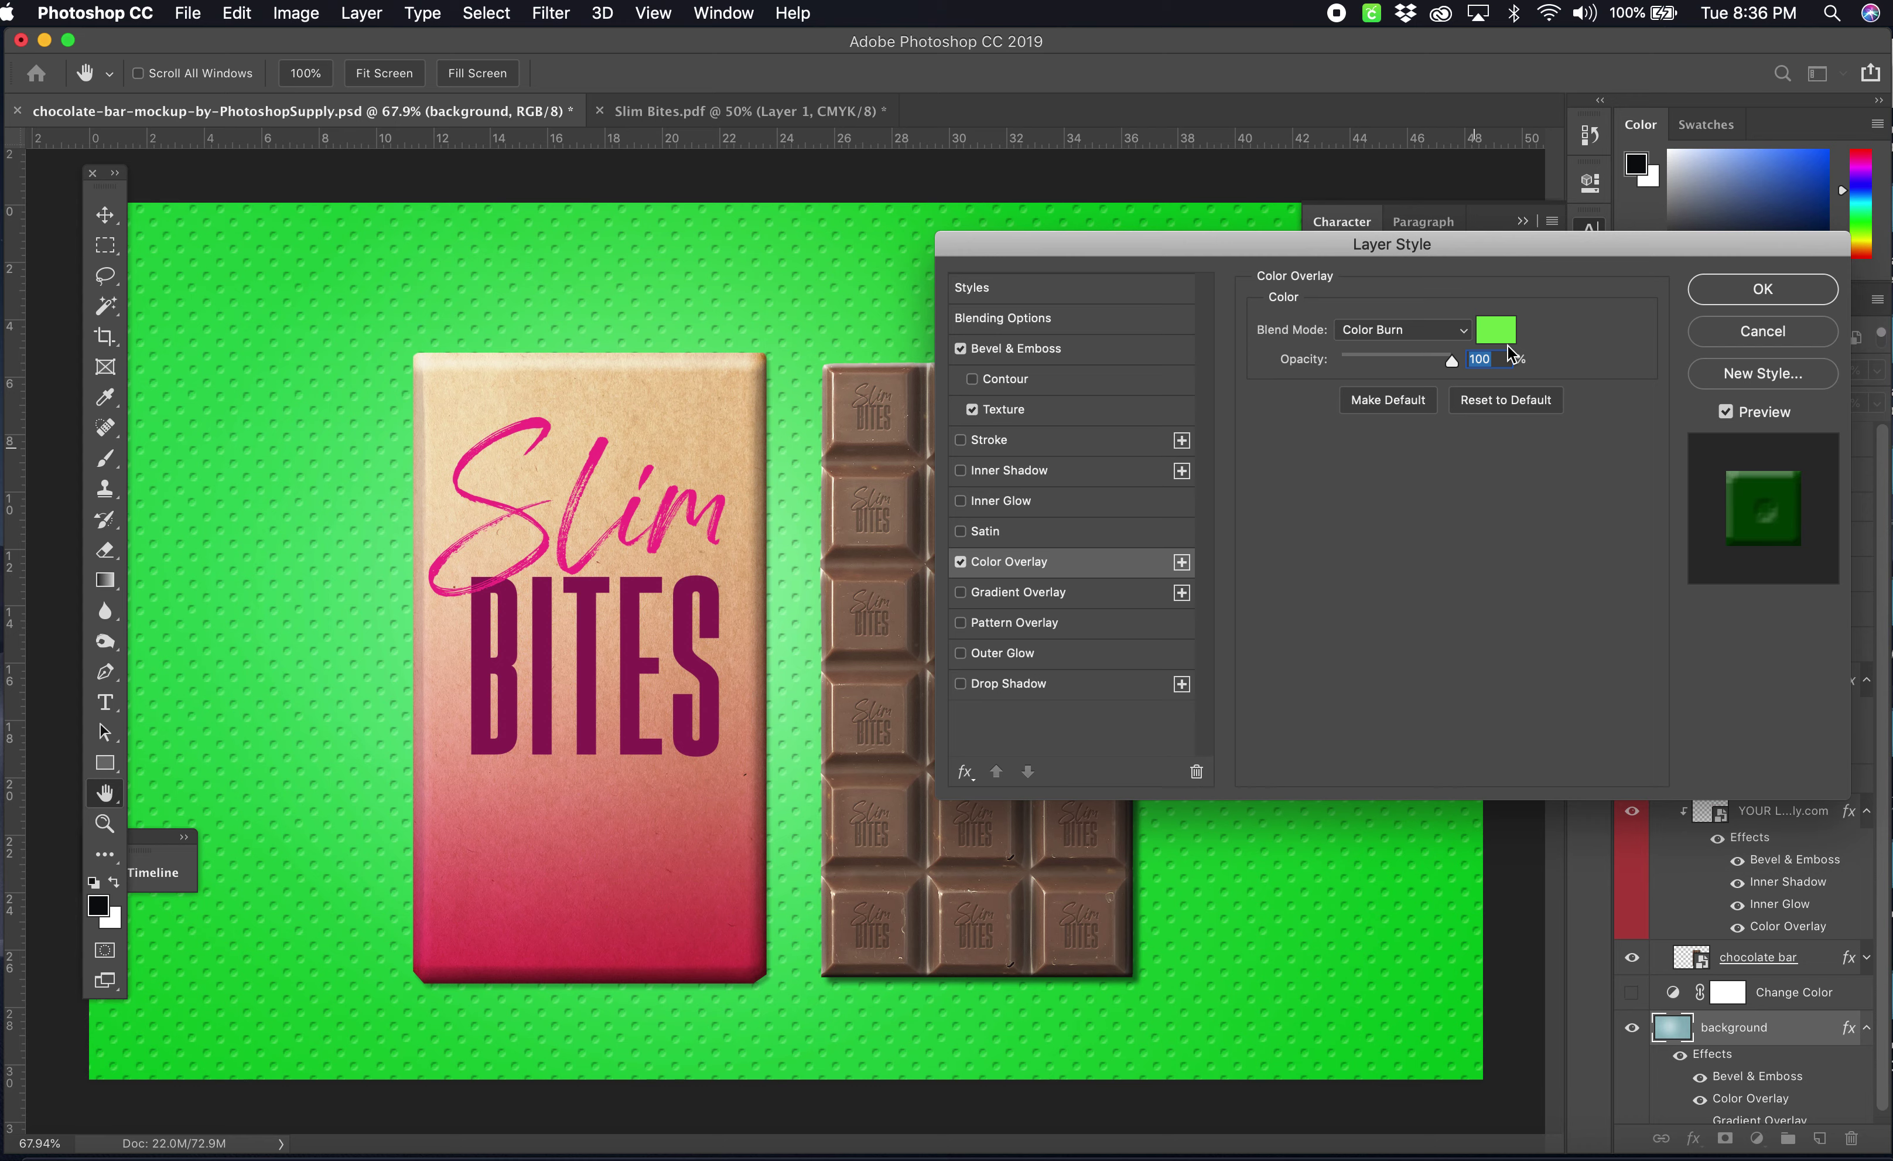
{"action": "left_click", "coordinate": [1434, 333]}
{"action": "left_click", "coordinate": [1418, 364]}
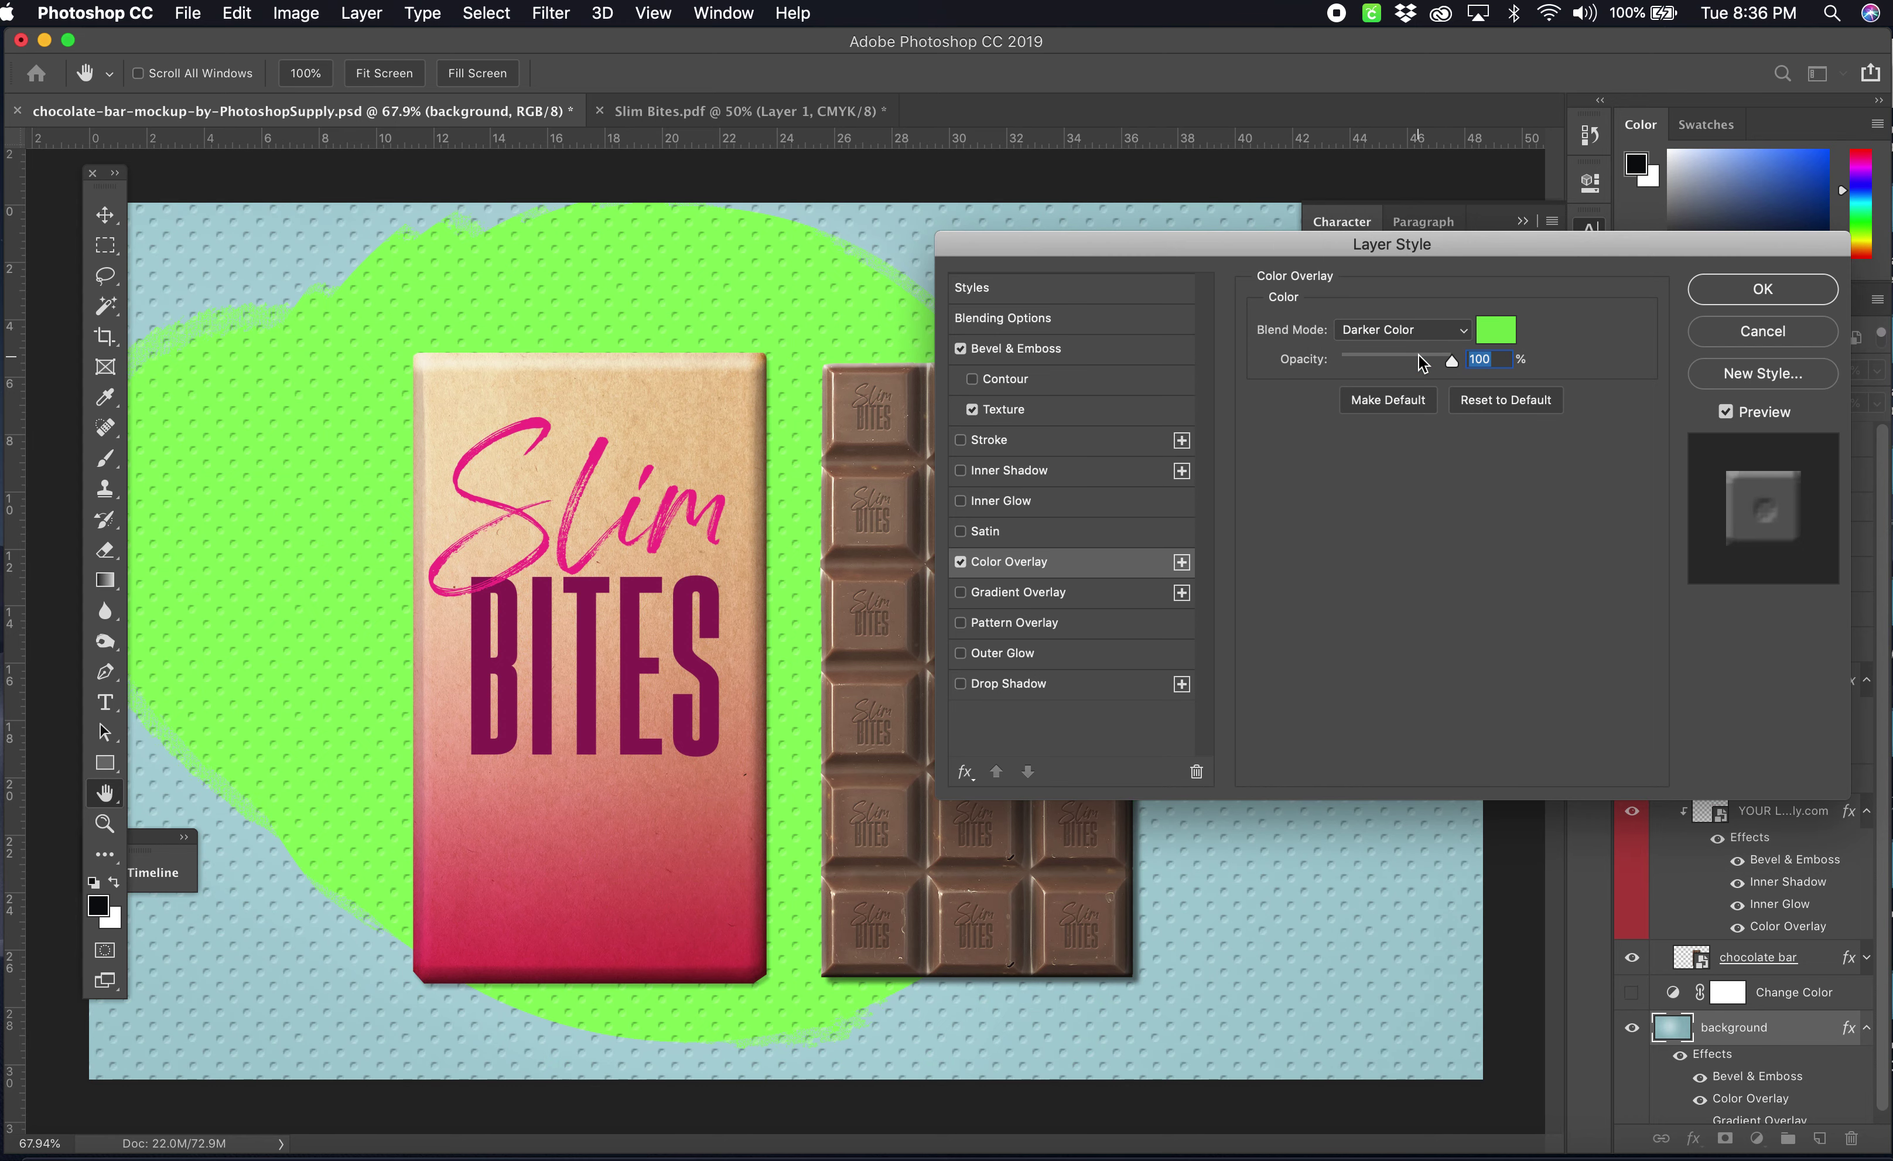
- Try the Color Dodge blend mode at 46% opacity on the background's green Color Overlay
{"action": "left_click", "coordinate": [1422, 331]}
{"action": "left_click", "coordinate": [1424, 409]}
{"action": "left_click", "coordinate": [1419, 360]}
{"action": "left_click_drag", "start_coordinate": [1395, 367], "coordinate": [1374, 366]}
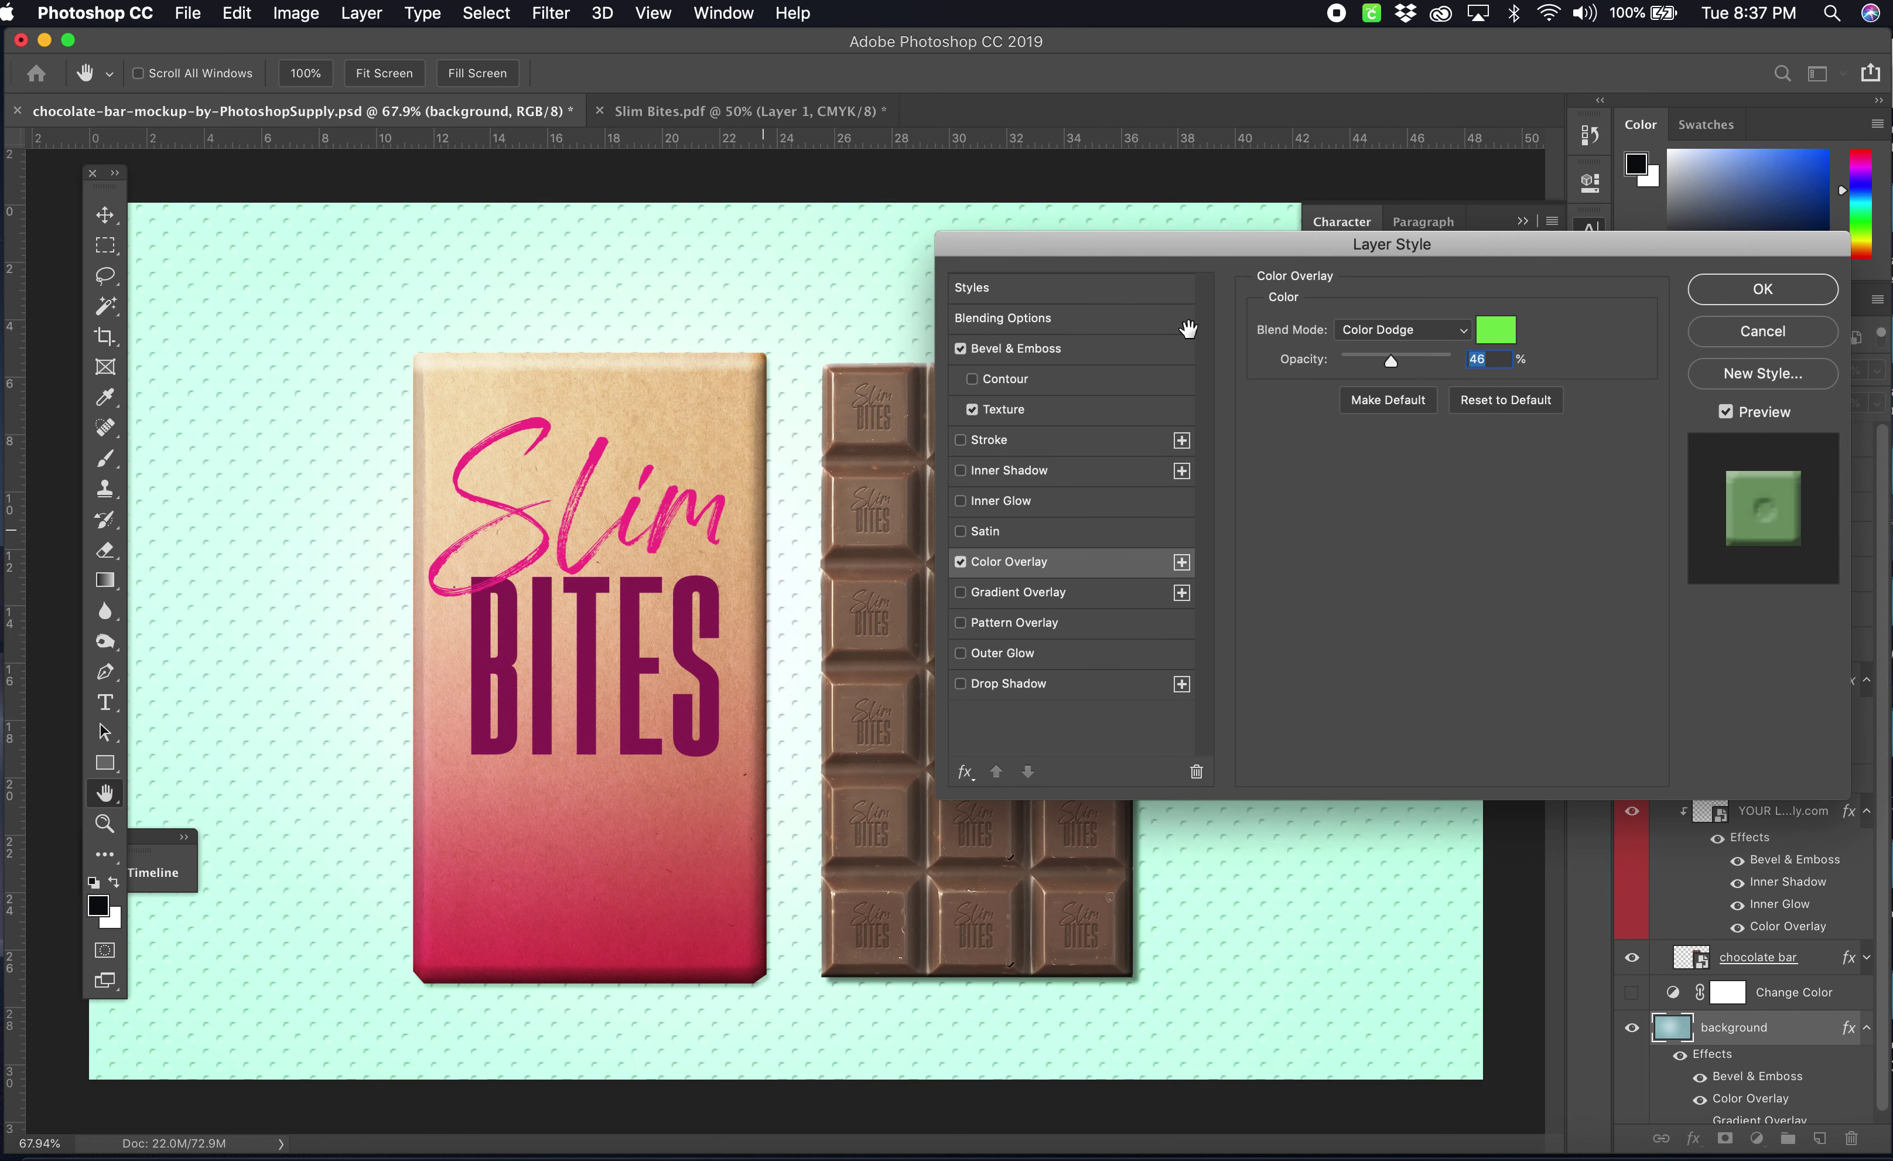
- Set the background's Color Overlay to Multiply at 76% opacity and turn the Gradient Overlay back on
{"action": "left_click", "coordinate": [1408, 330]}
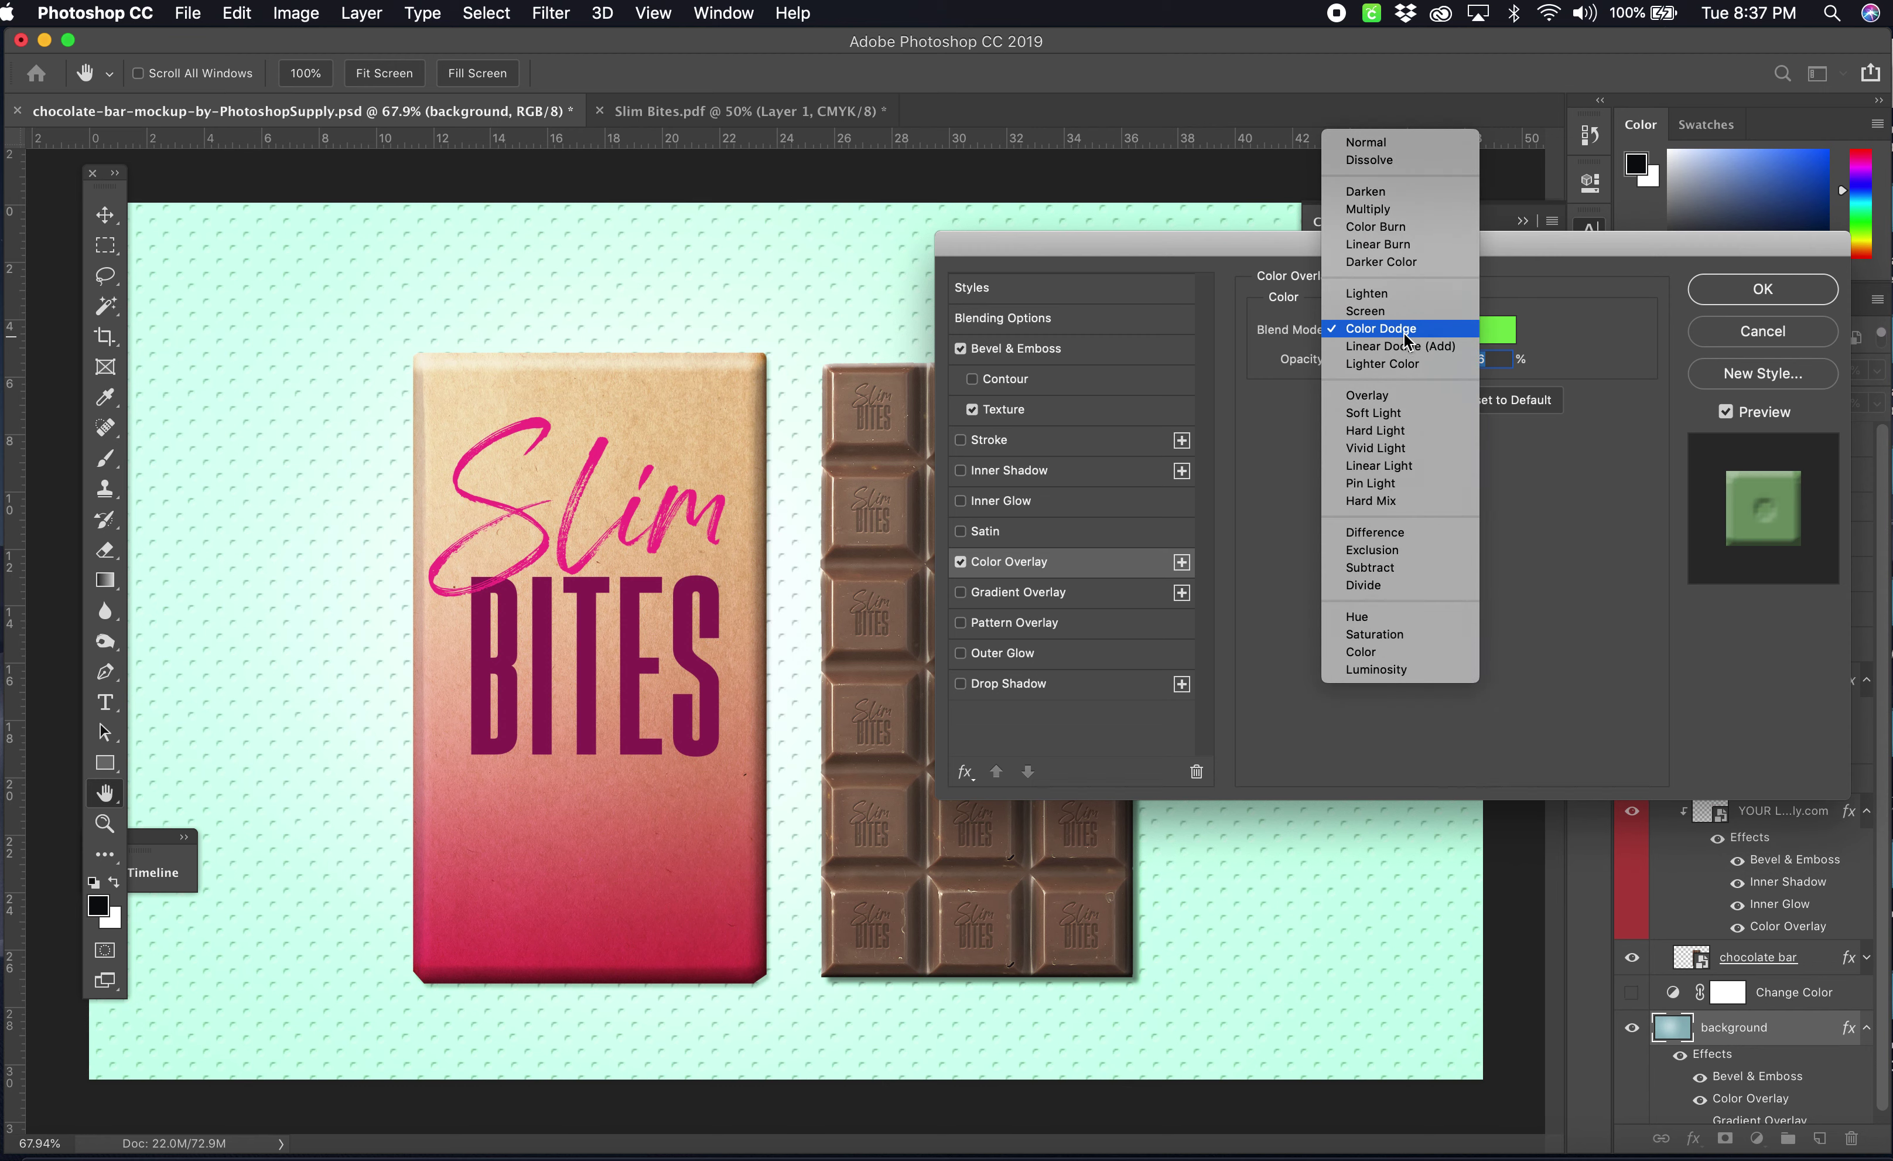
{"action": "left_click", "coordinate": [1409, 215]}
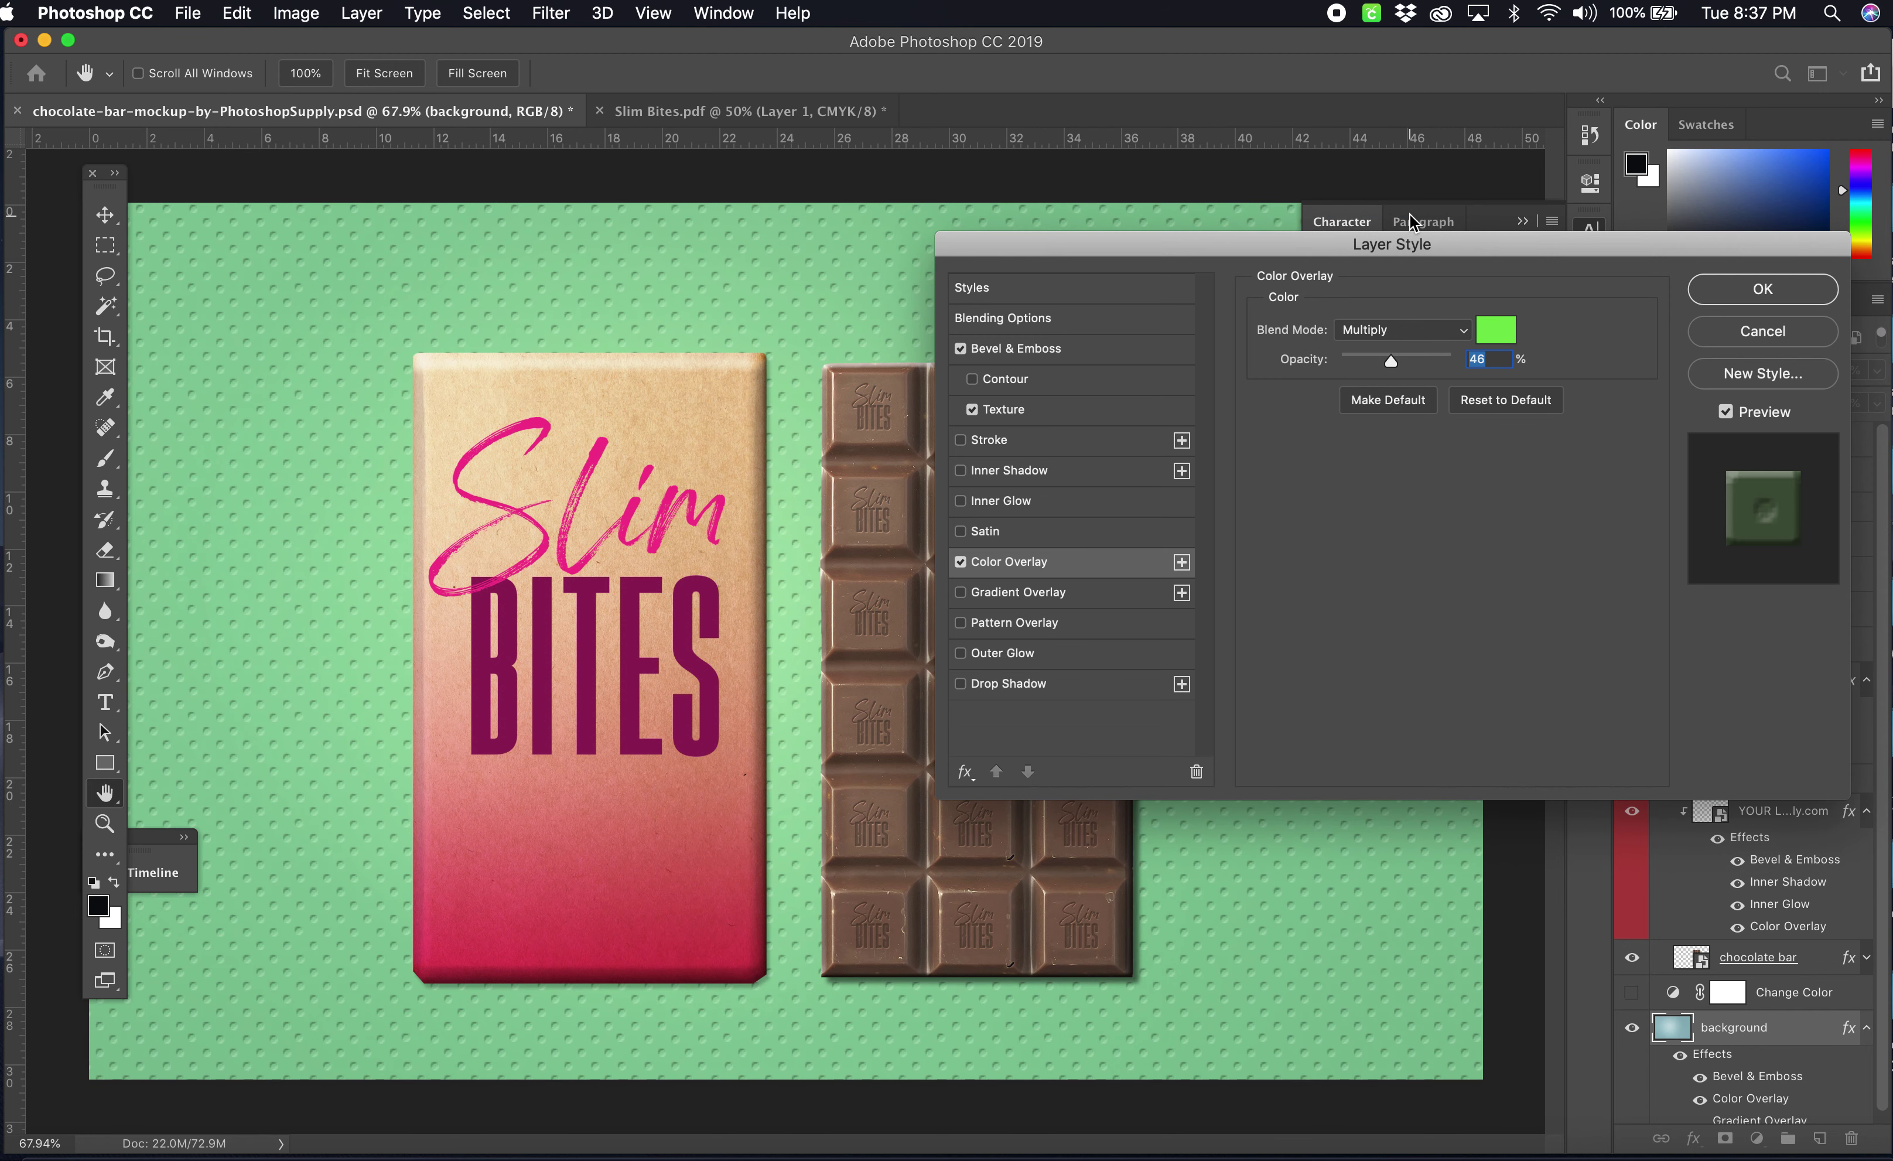
{"action": "left_click", "coordinate": [1419, 360]}
{"action": "left_click_drag", "start_coordinate": [1380, 359], "coordinate": [1427, 362]}
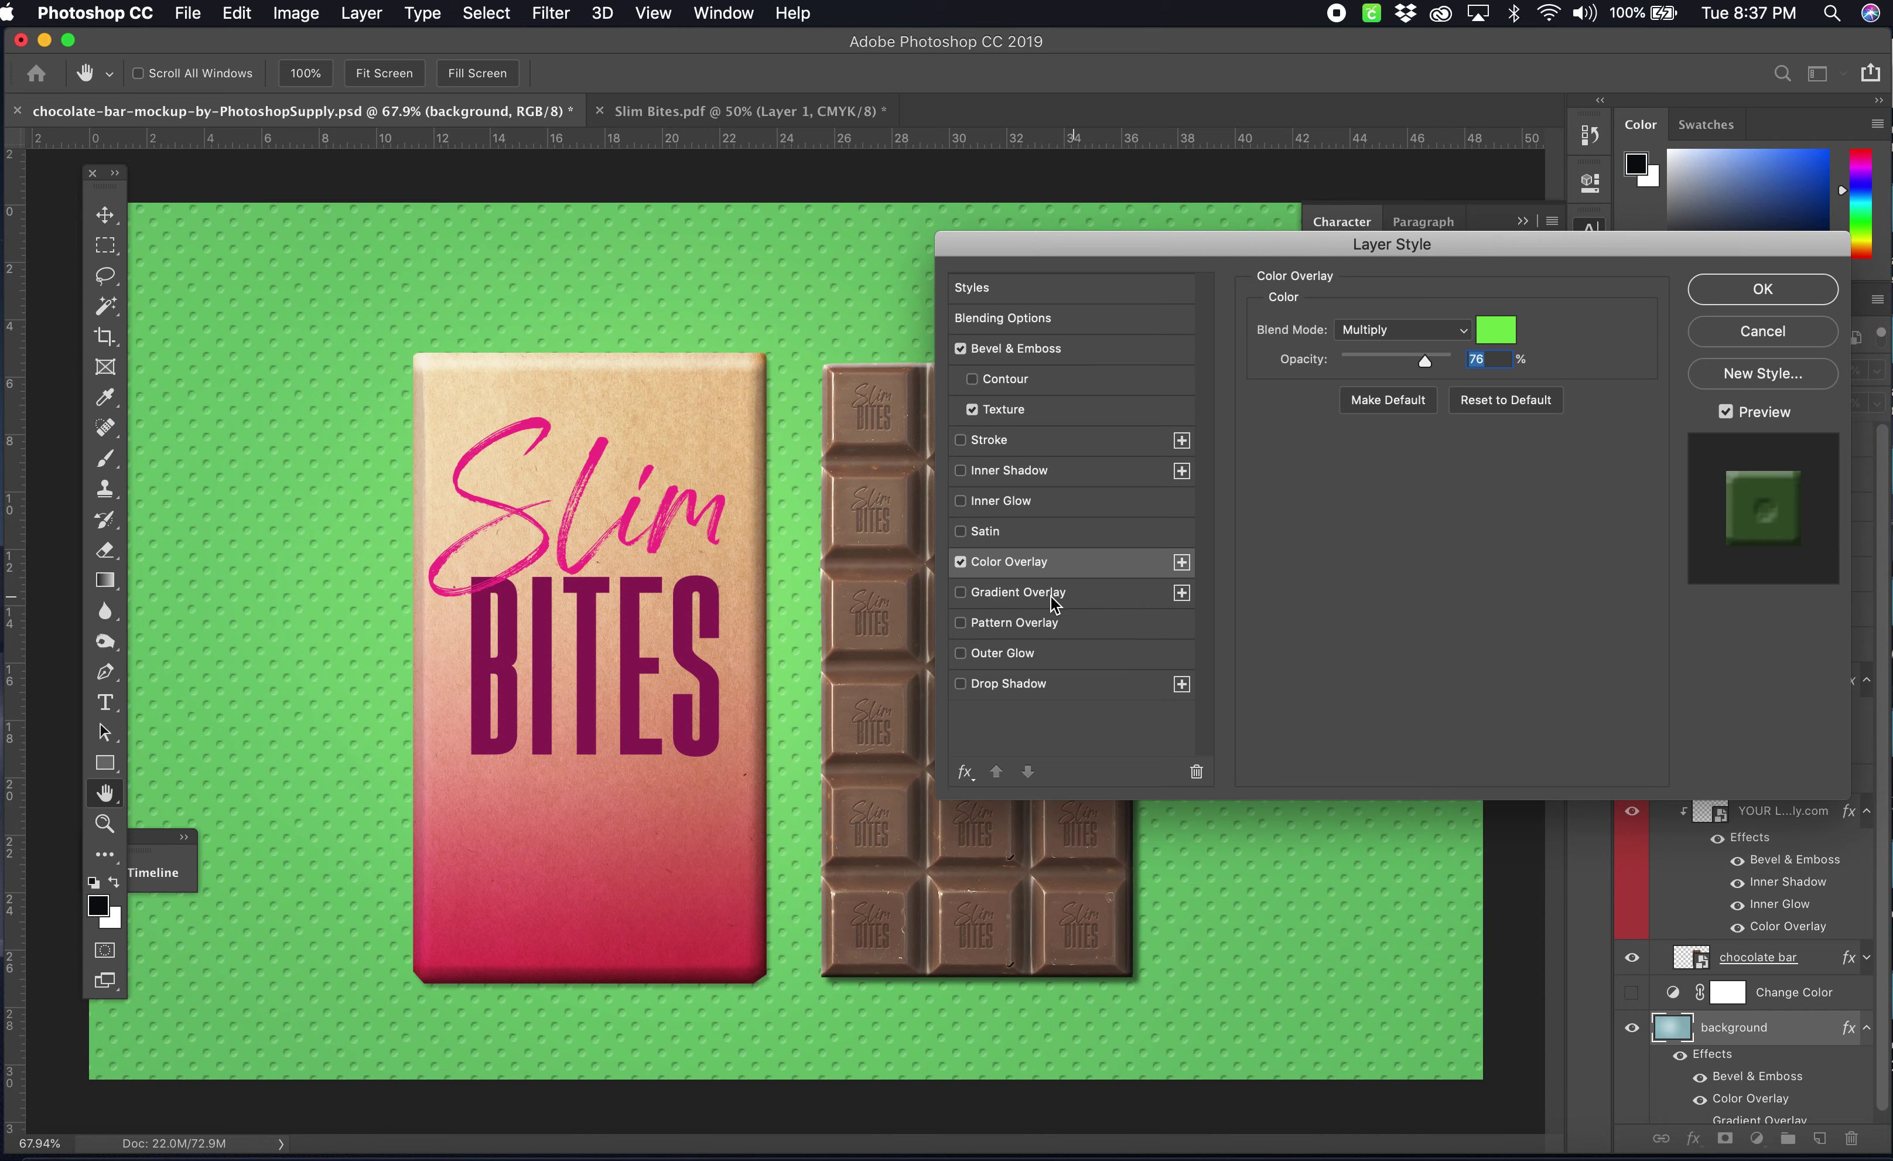
{"action": "left_click", "coordinate": [961, 593]}
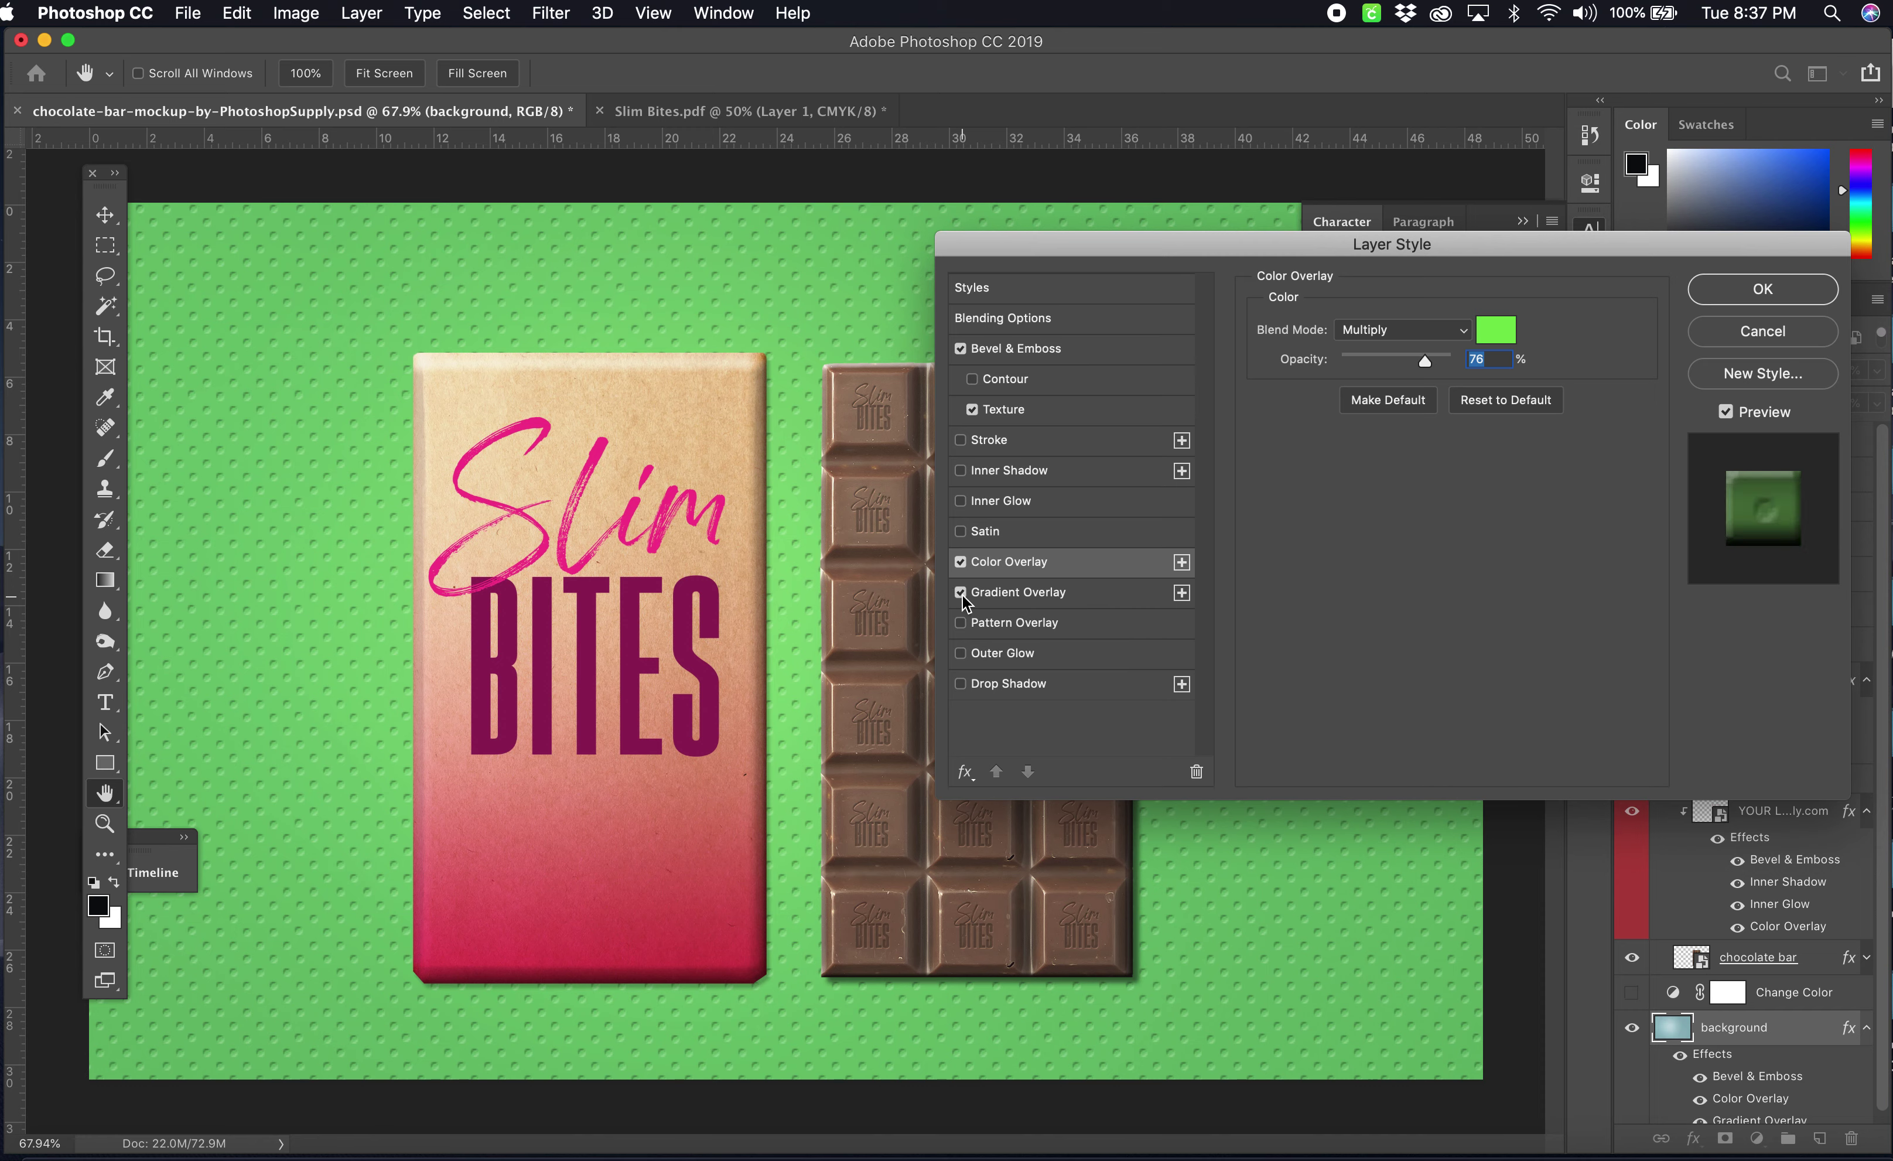
- Set the background's Gradient Overlay opacity to 62% and apply the layer style
{"action": "left_click", "coordinate": [996, 595]}
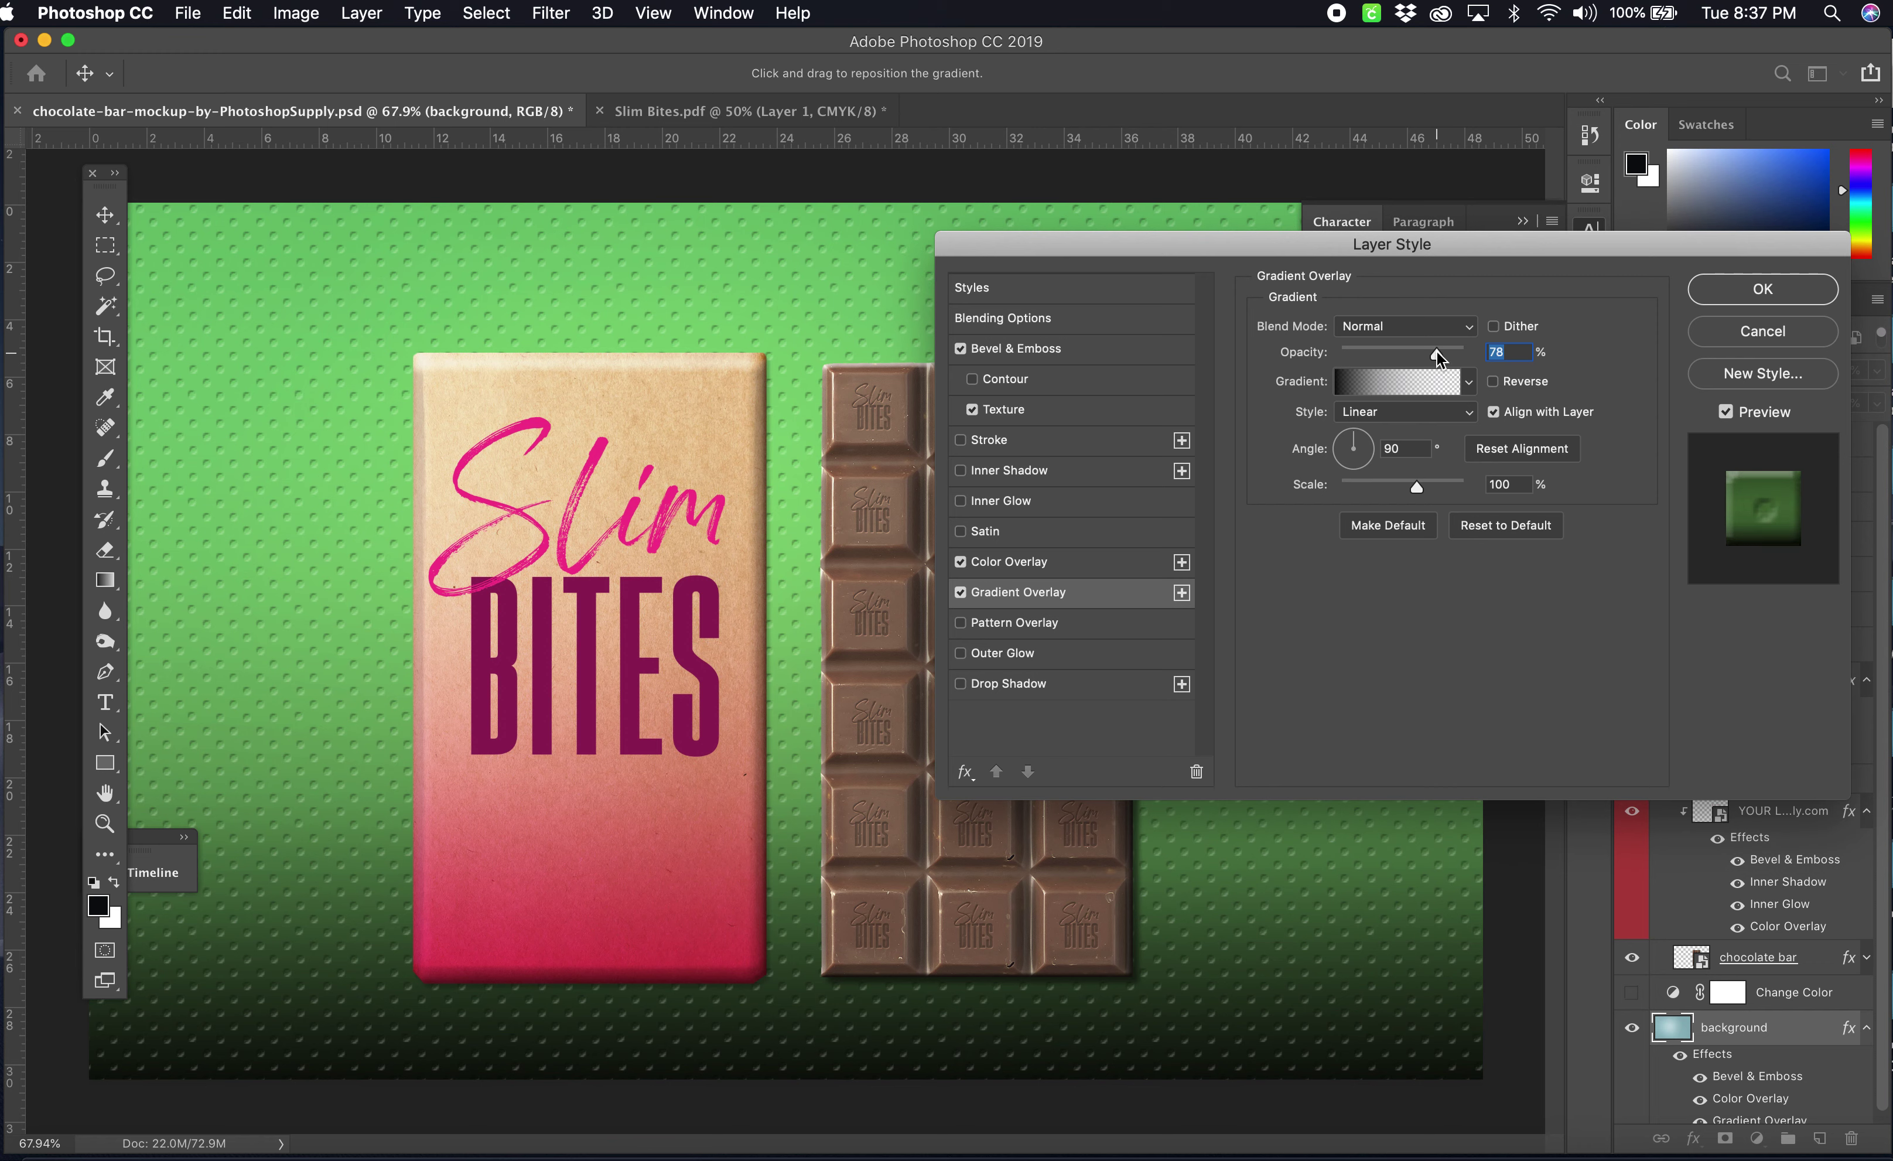
{"action": "left_click_drag", "start_coordinate": [1420, 350], "coordinate": [1417, 350]}
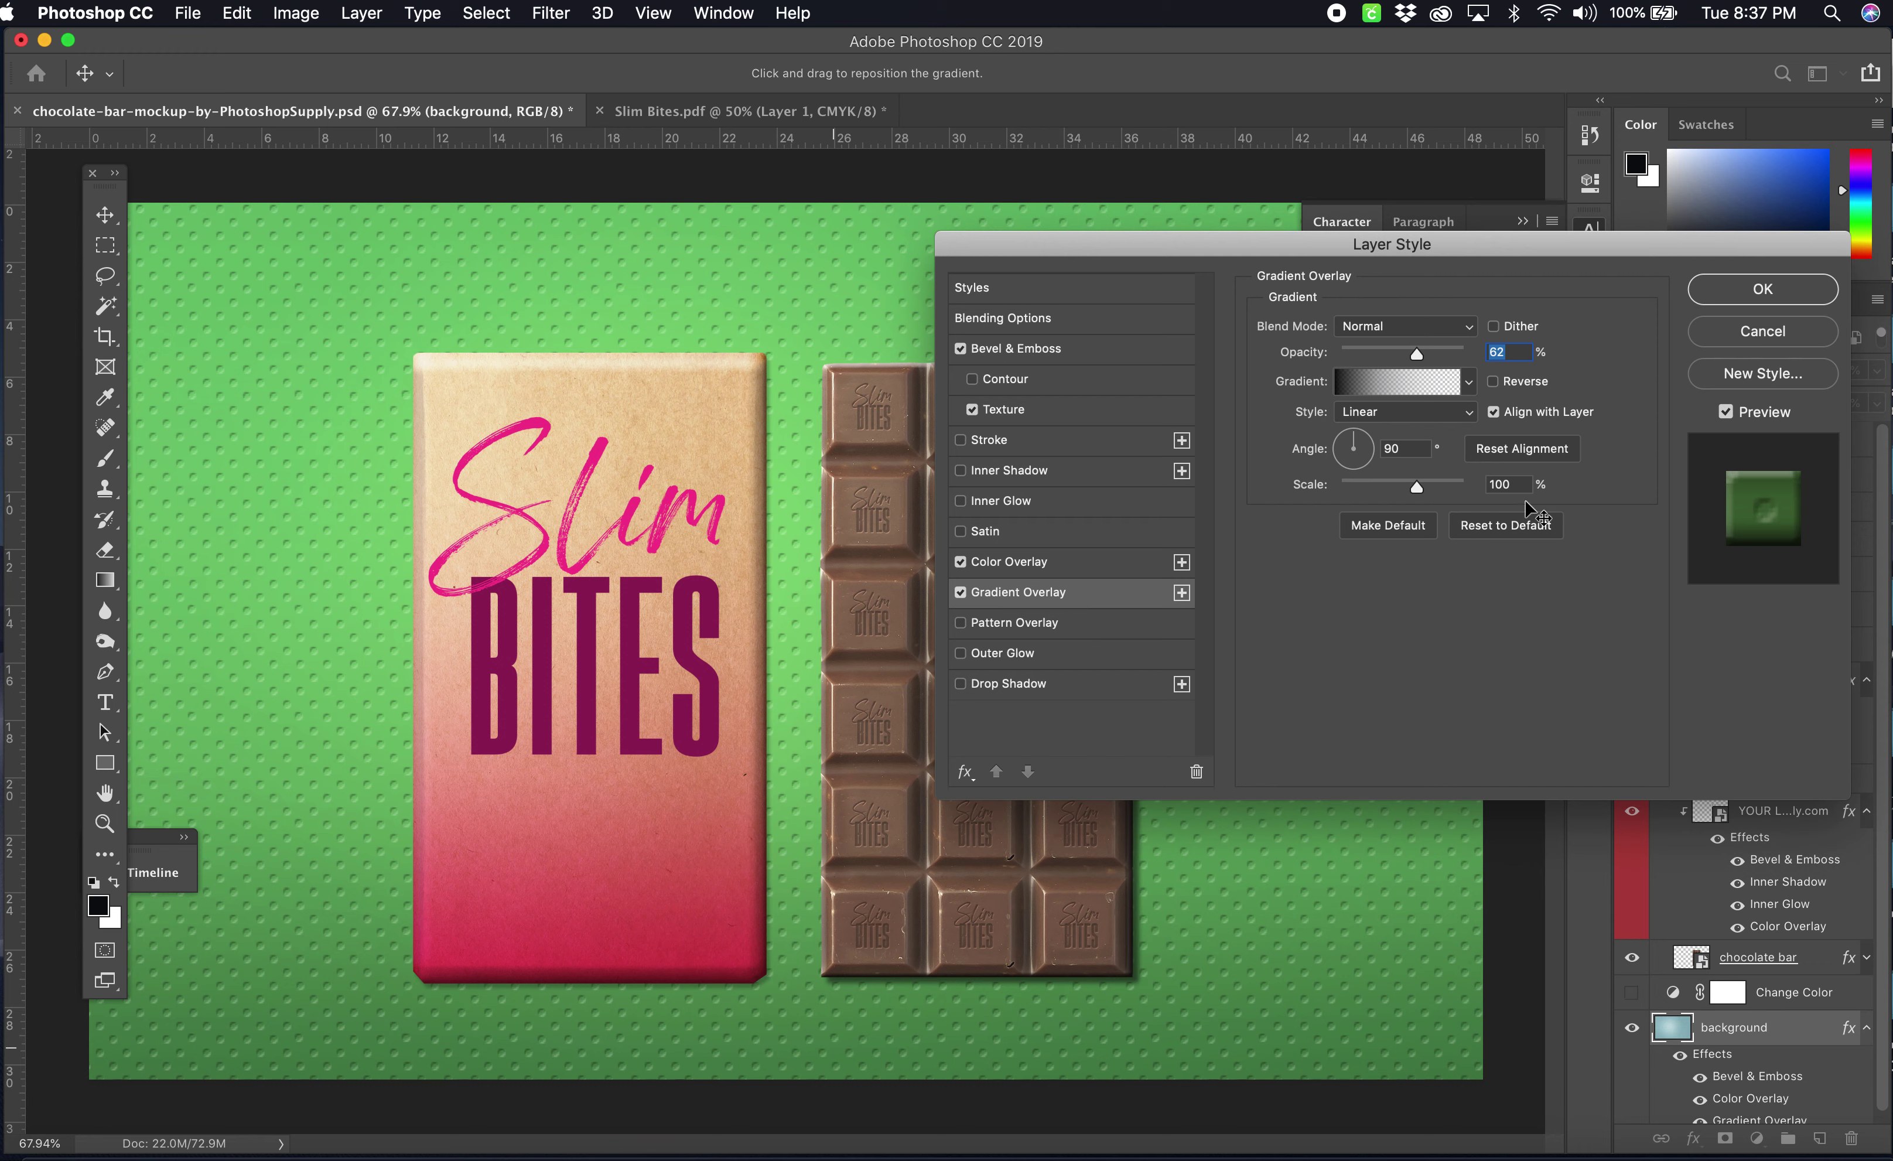
{"action": "left_click", "coordinate": [1745, 295]}
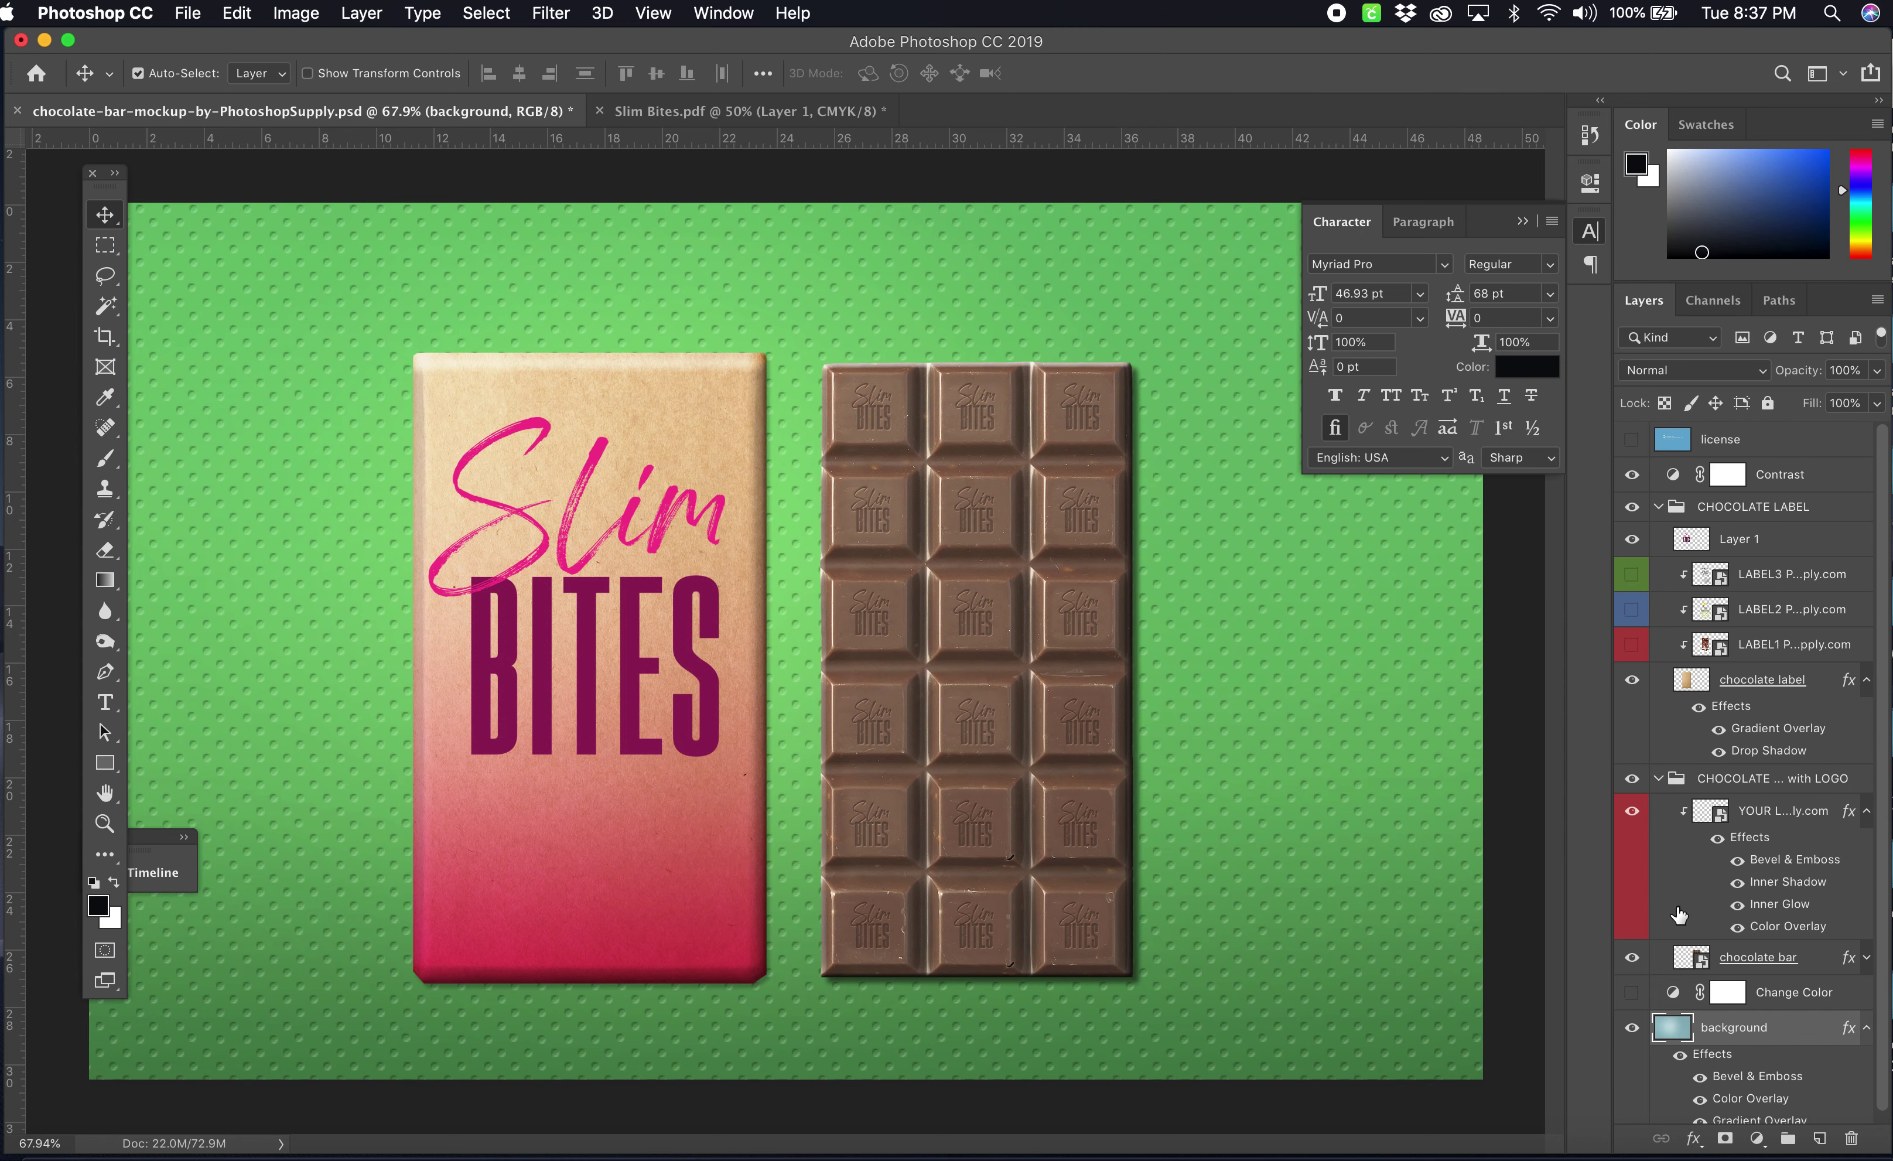
{"action": "double_click", "coordinate": [1804, 1035]}
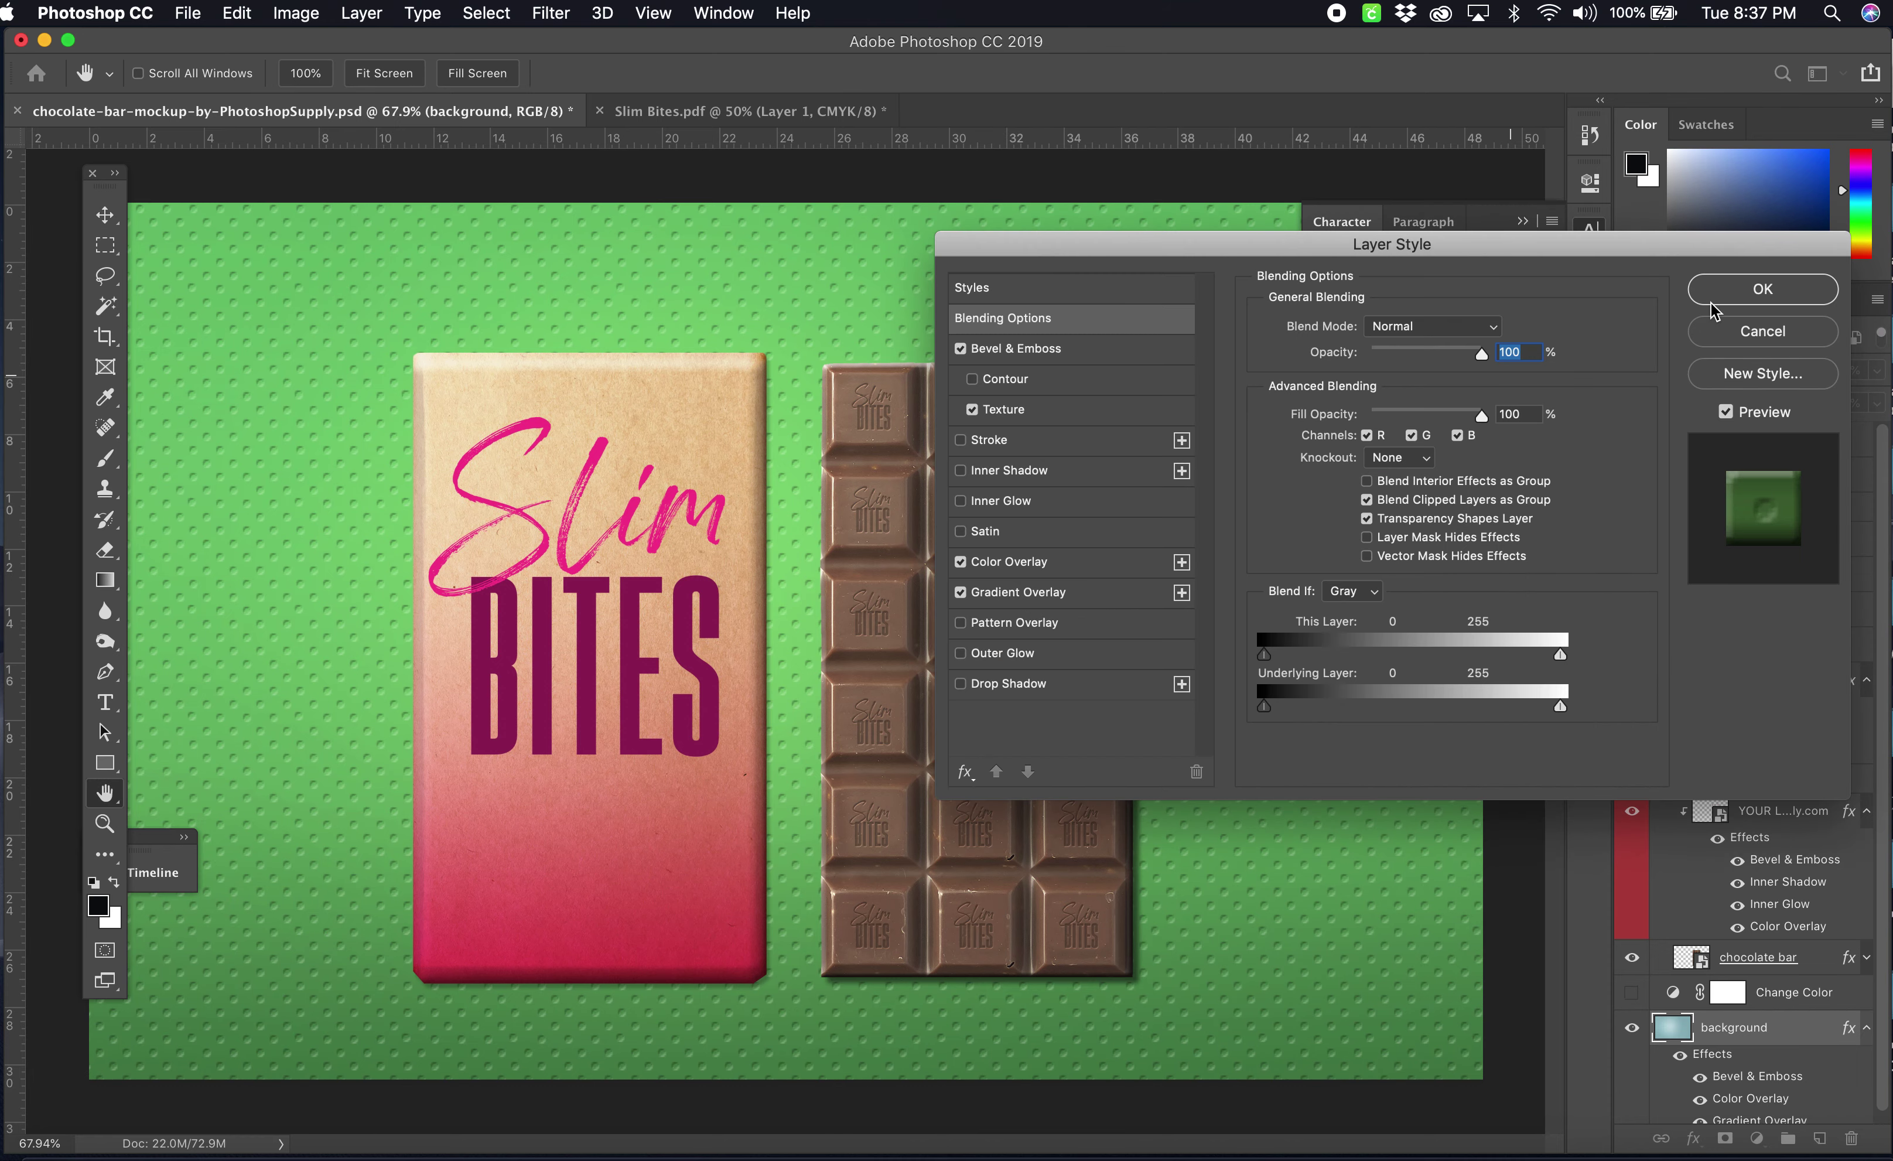
{"action": "left_click", "coordinate": [1753, 332]}
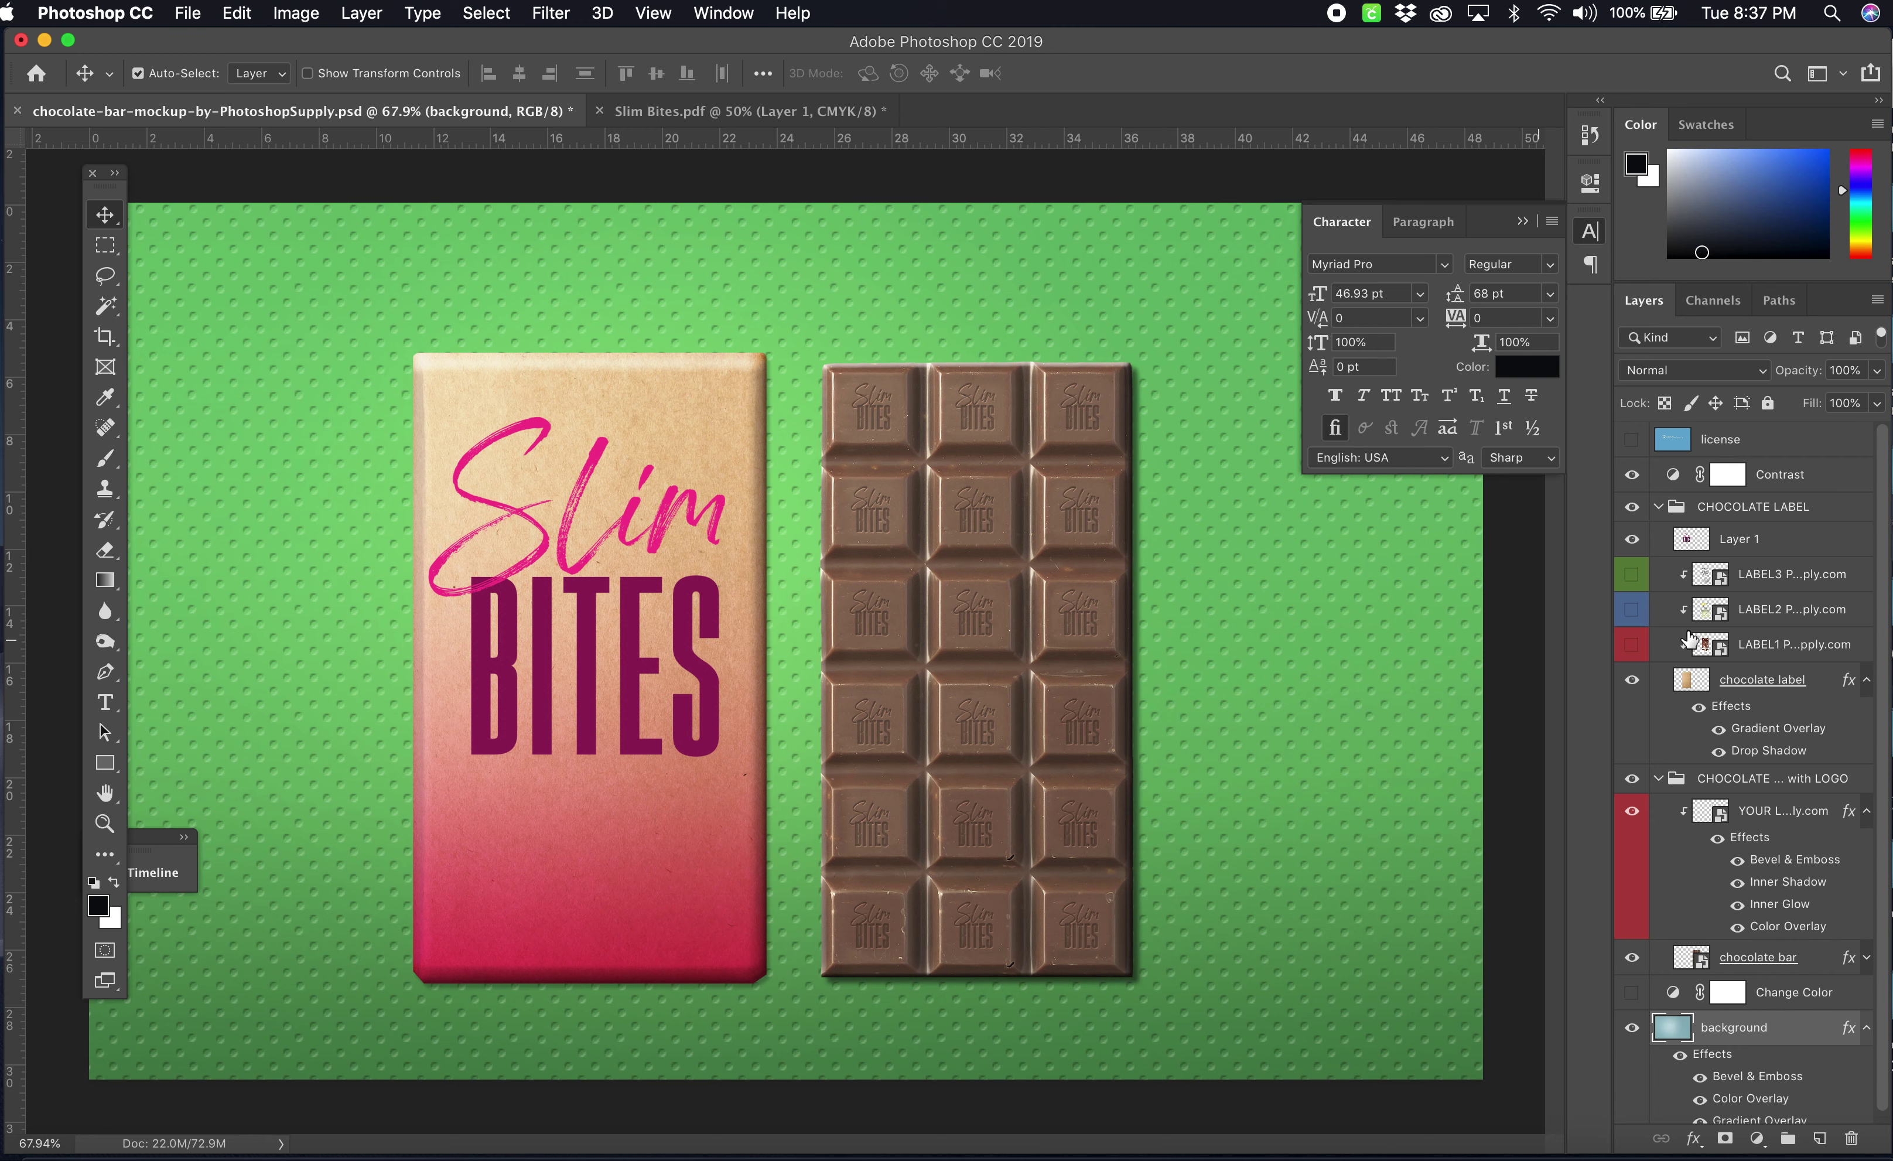
- Set the chocolate bar logo's Bevel & Emboss highlight opacity to 67% and shadow opacity to 100%
{"action": "left_click", "coordinate": [1779, 861]}
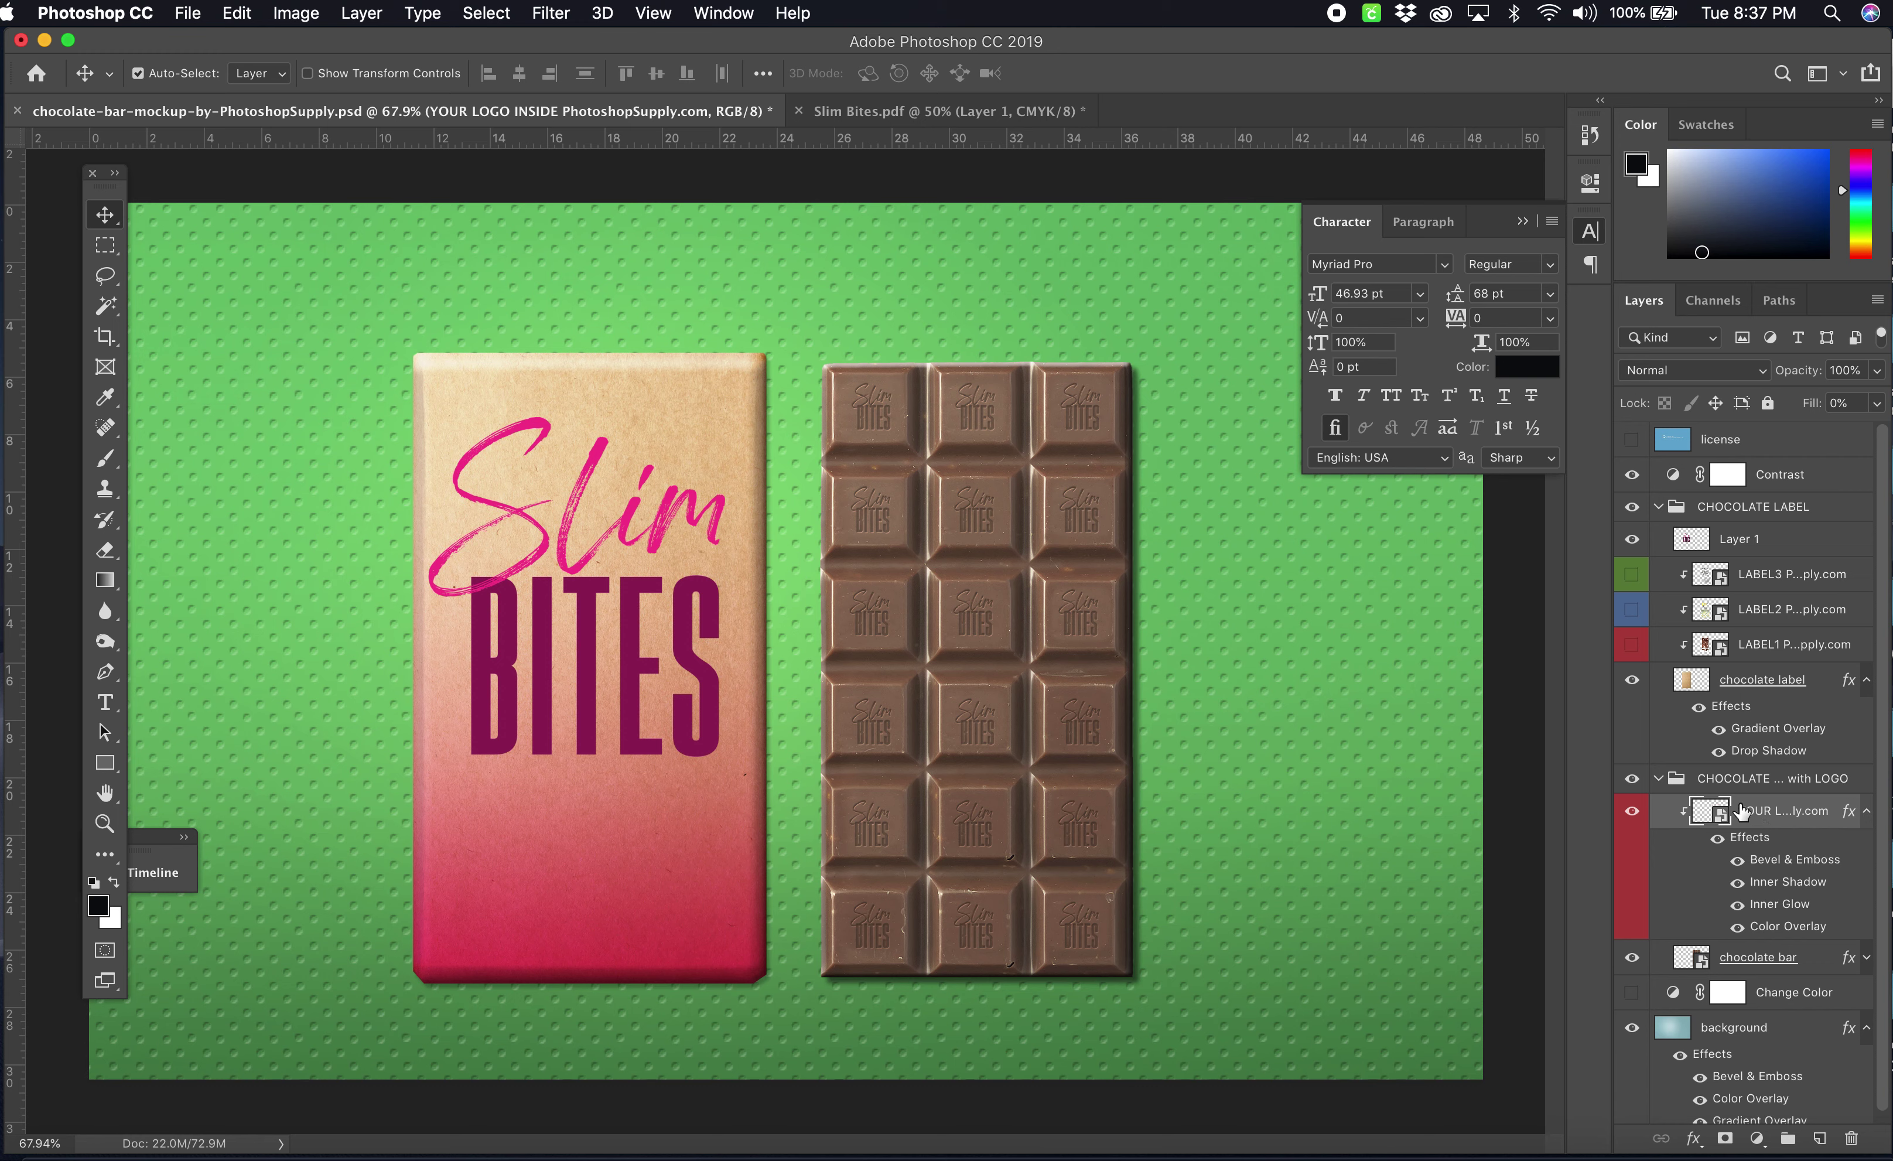
{"action": "left_click", "coordinate": [1632, 814]}
{"action": "double_click", "coordinate": [1799, 859]}
{"action": "left_click_drag", "start_coordinate": [1350, 247], "coordinate": [1501, 249]}
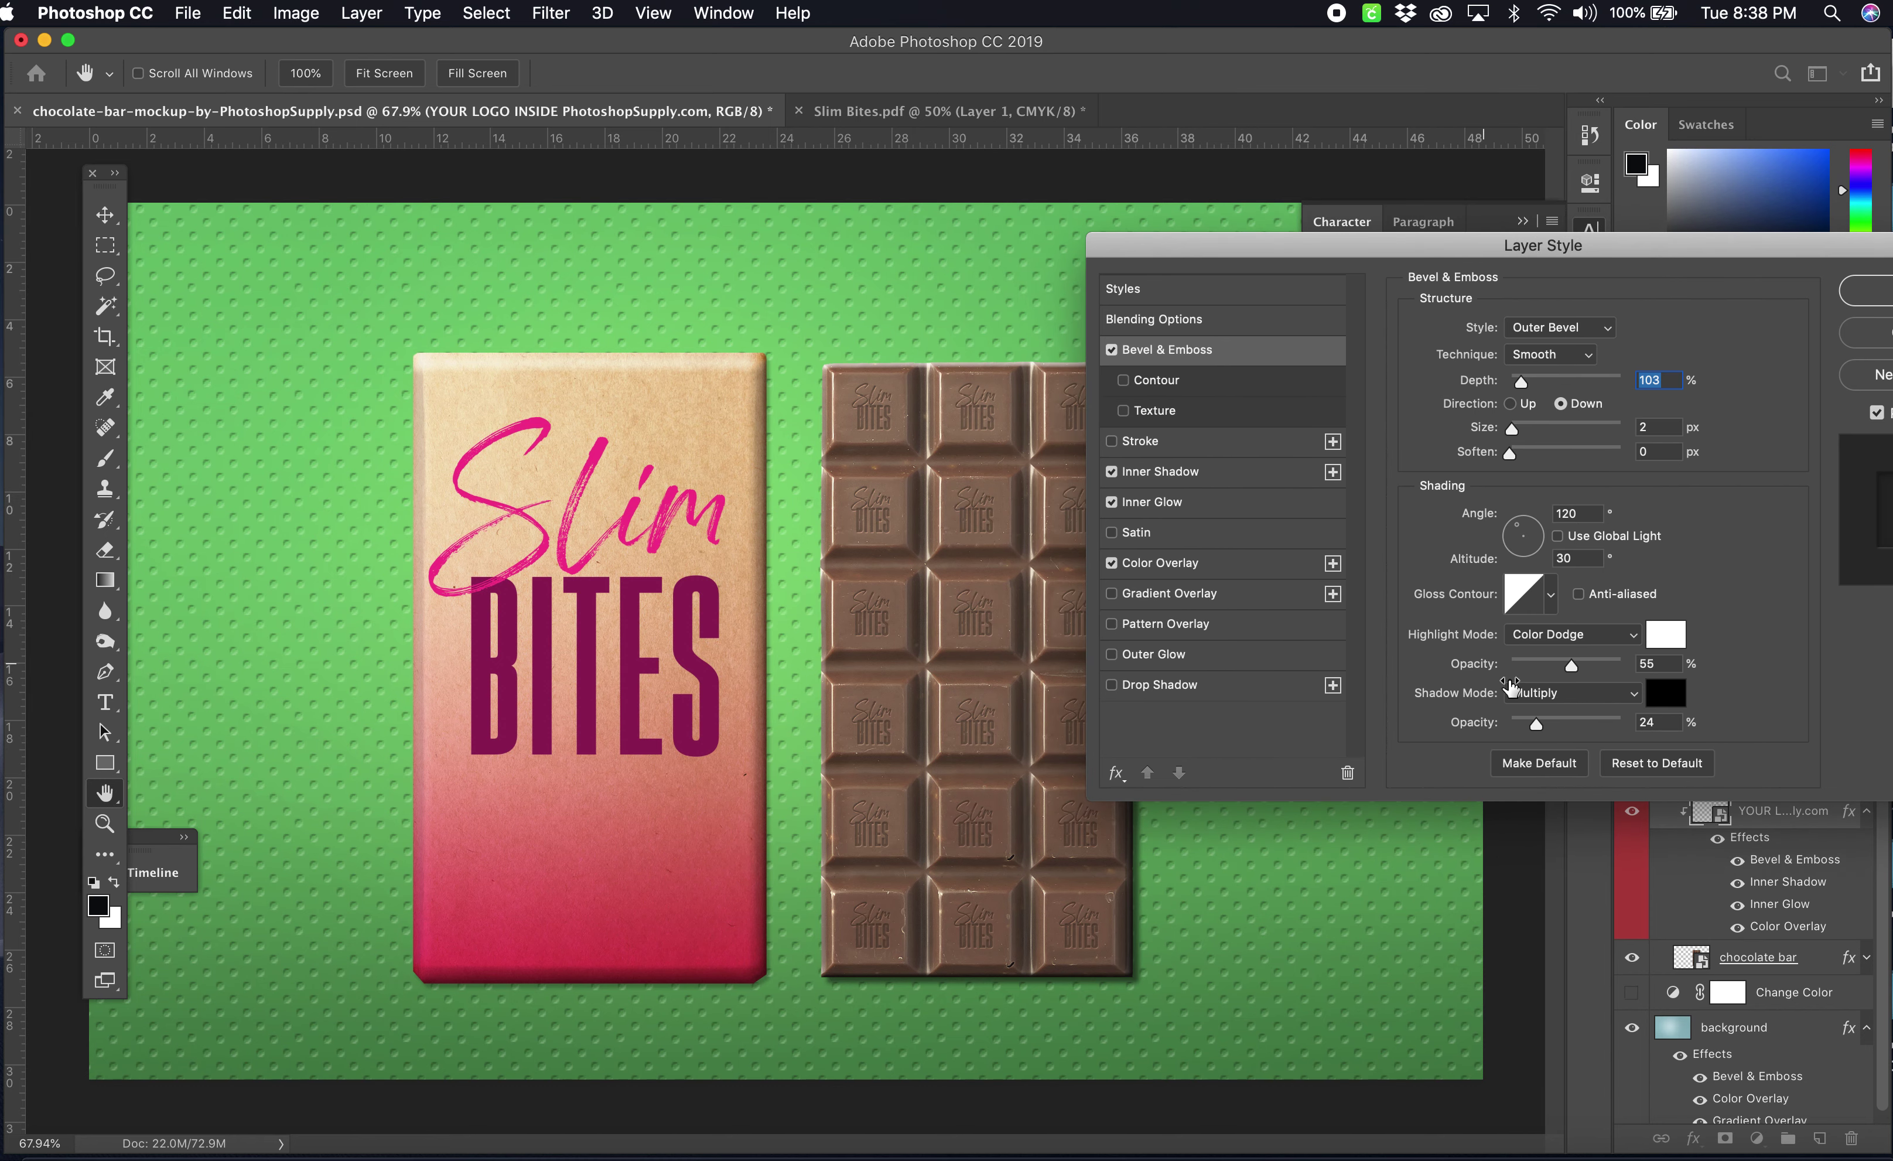
{"action": "left_click", "coordinate": [1578, 663]}
{"action": "left_click", "coordinate": [1558, 721]}
{"action": "left_click_drag", "start_coordinate": [1557, 722], "coordinate": [1577, 724]}
{"action": "left_click_drag", "start_coordinate": [1579, 722], "coordinate": [1637, 728]}
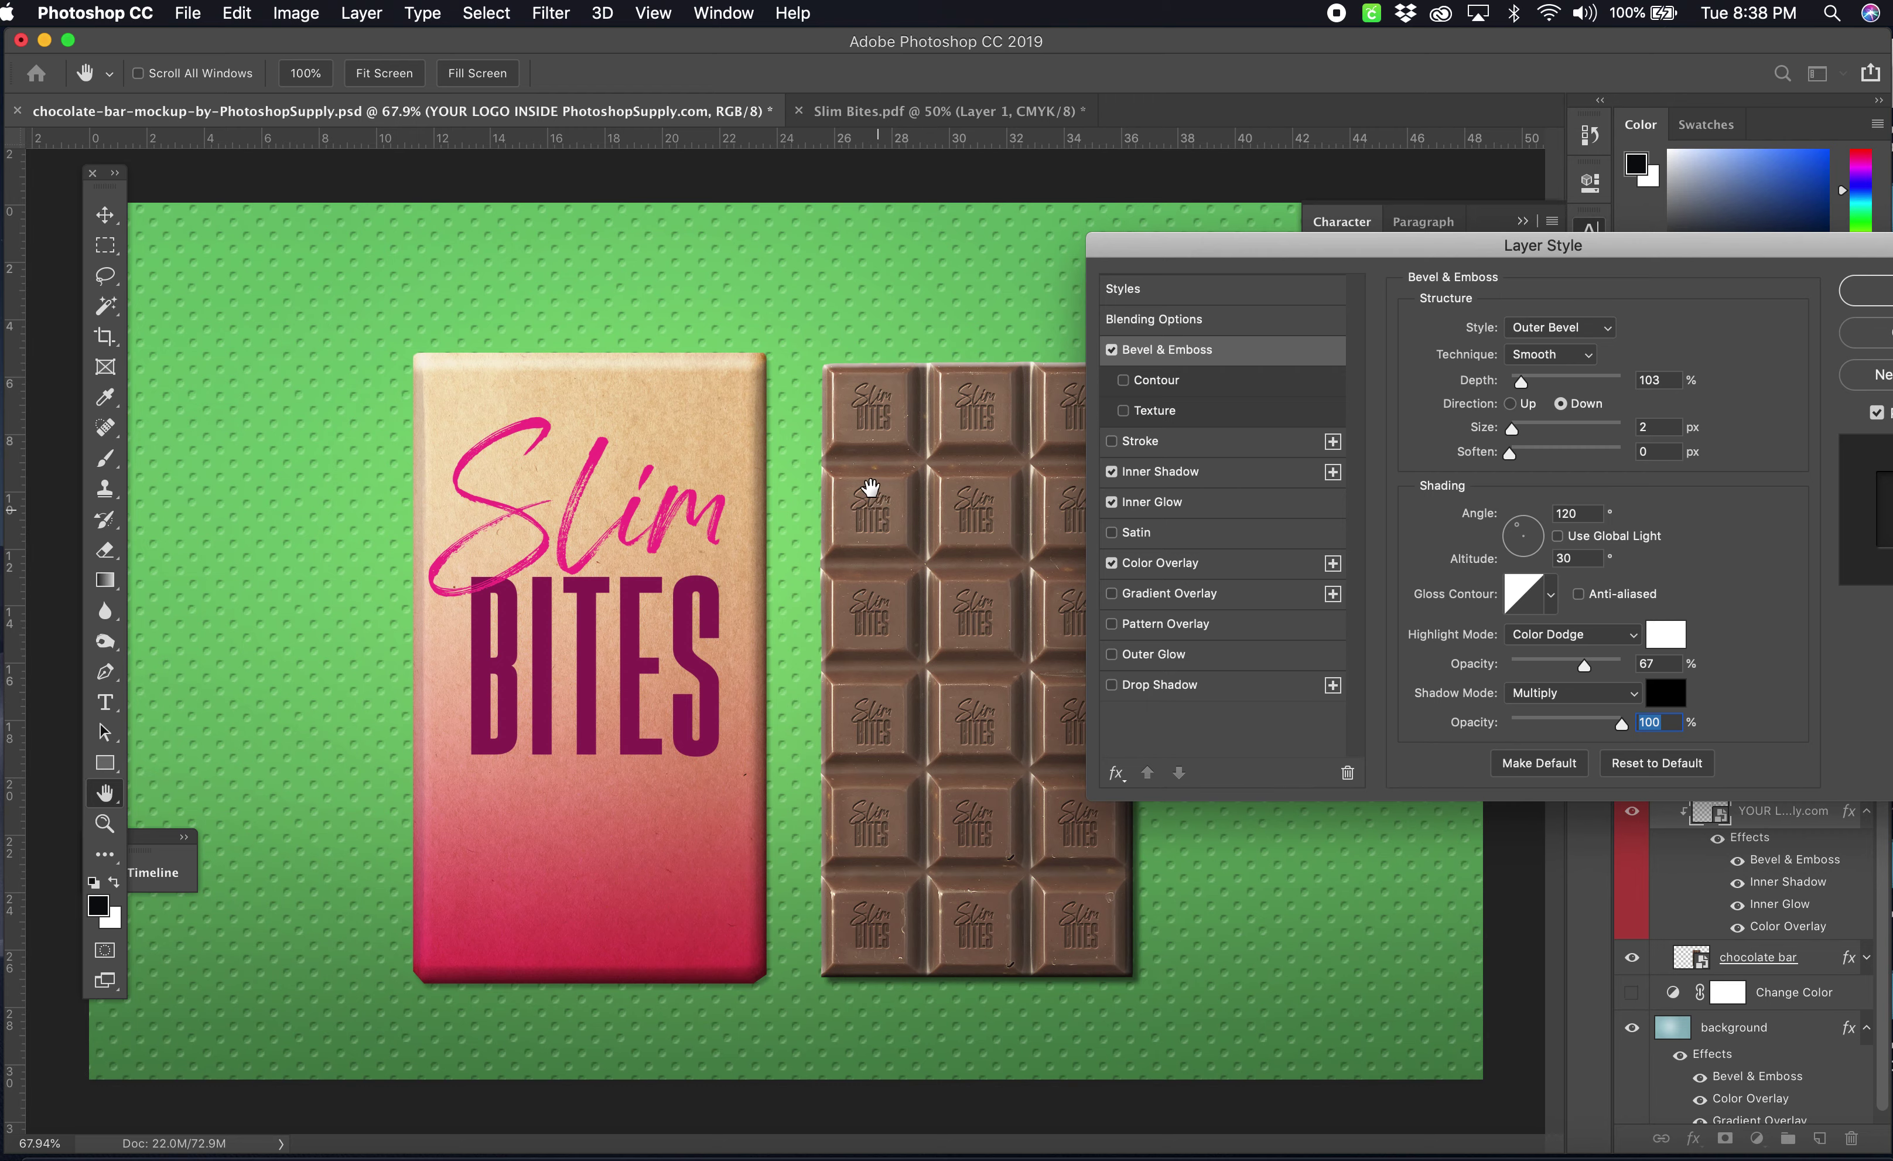
- Try lower Bevel & Emboss shadow opacities on the bar logo, including 36% and 70%
{"action": "key", "text": "super+1"}
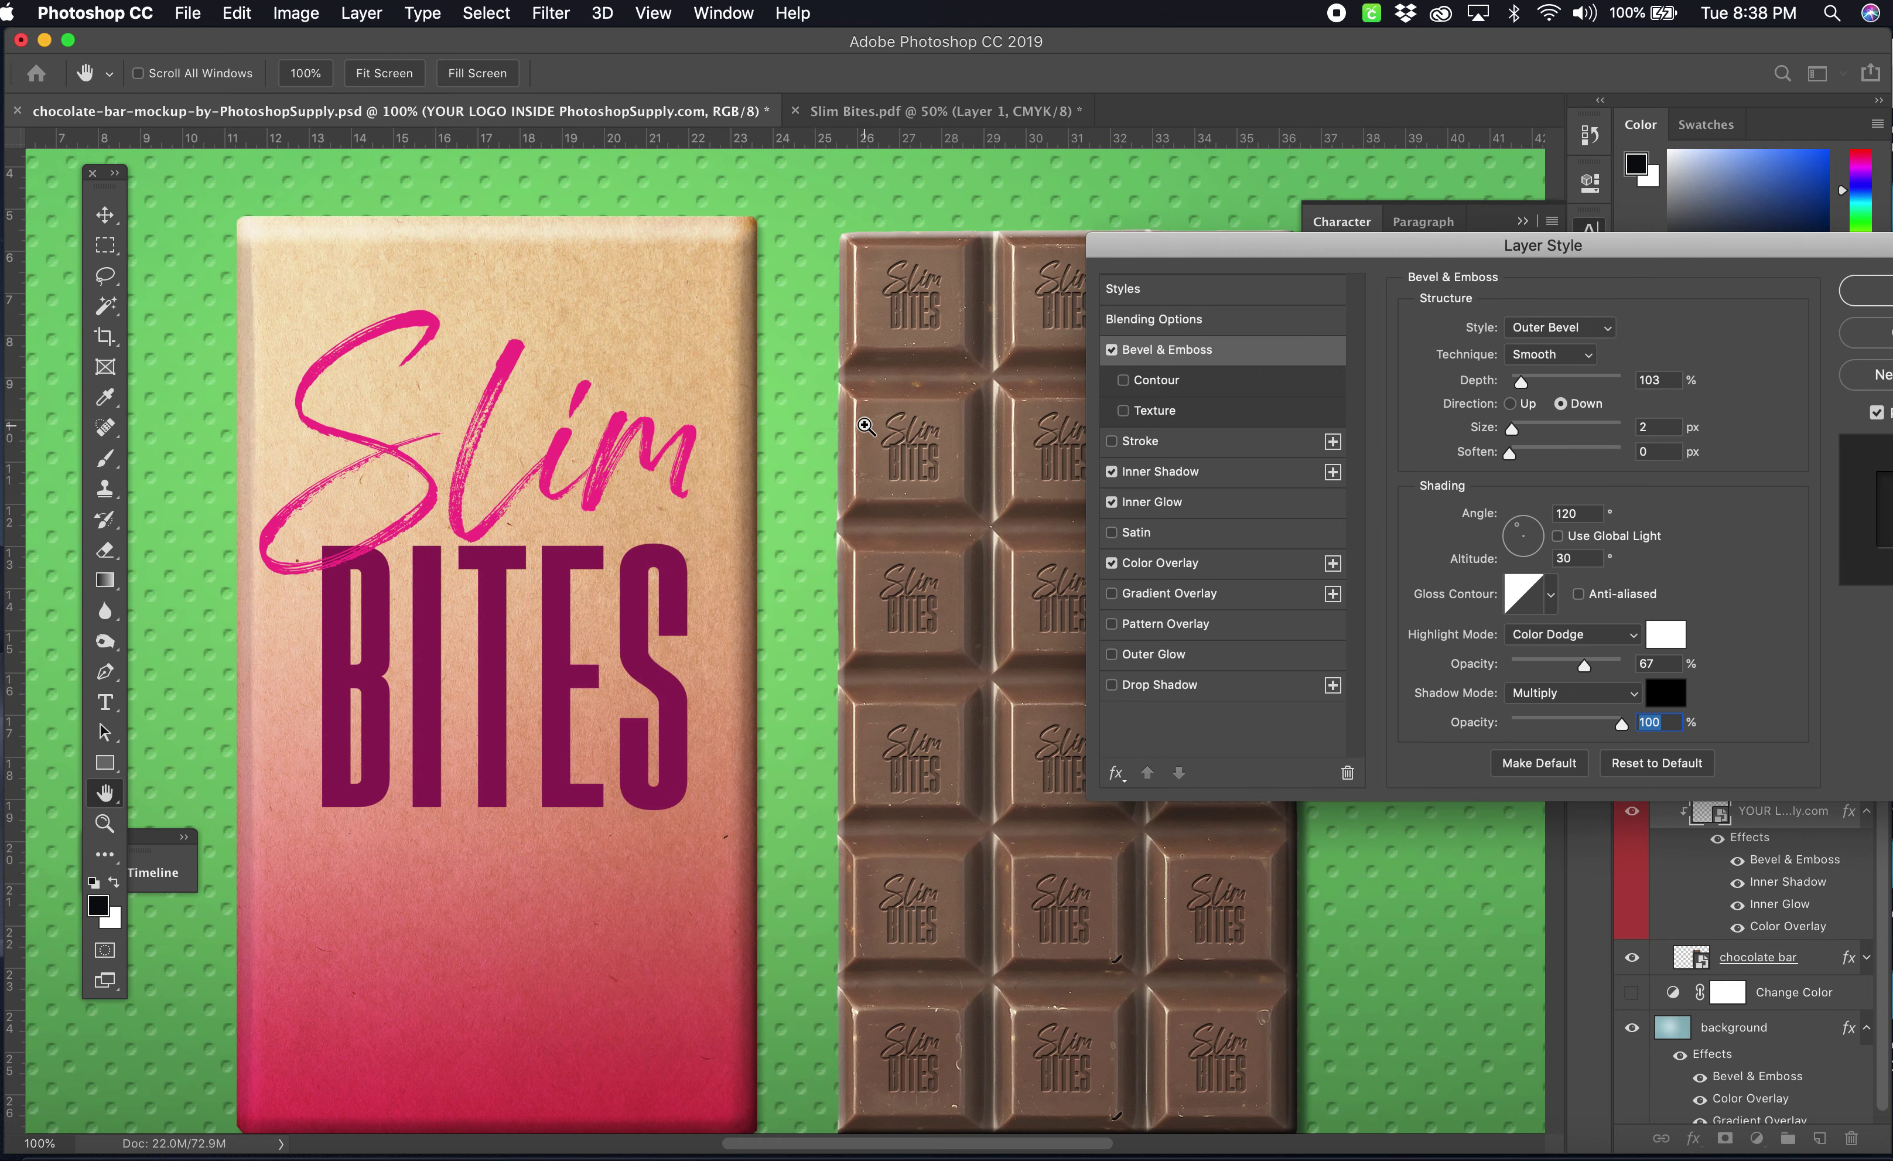
{"action": "key", "text": "super+plus"}
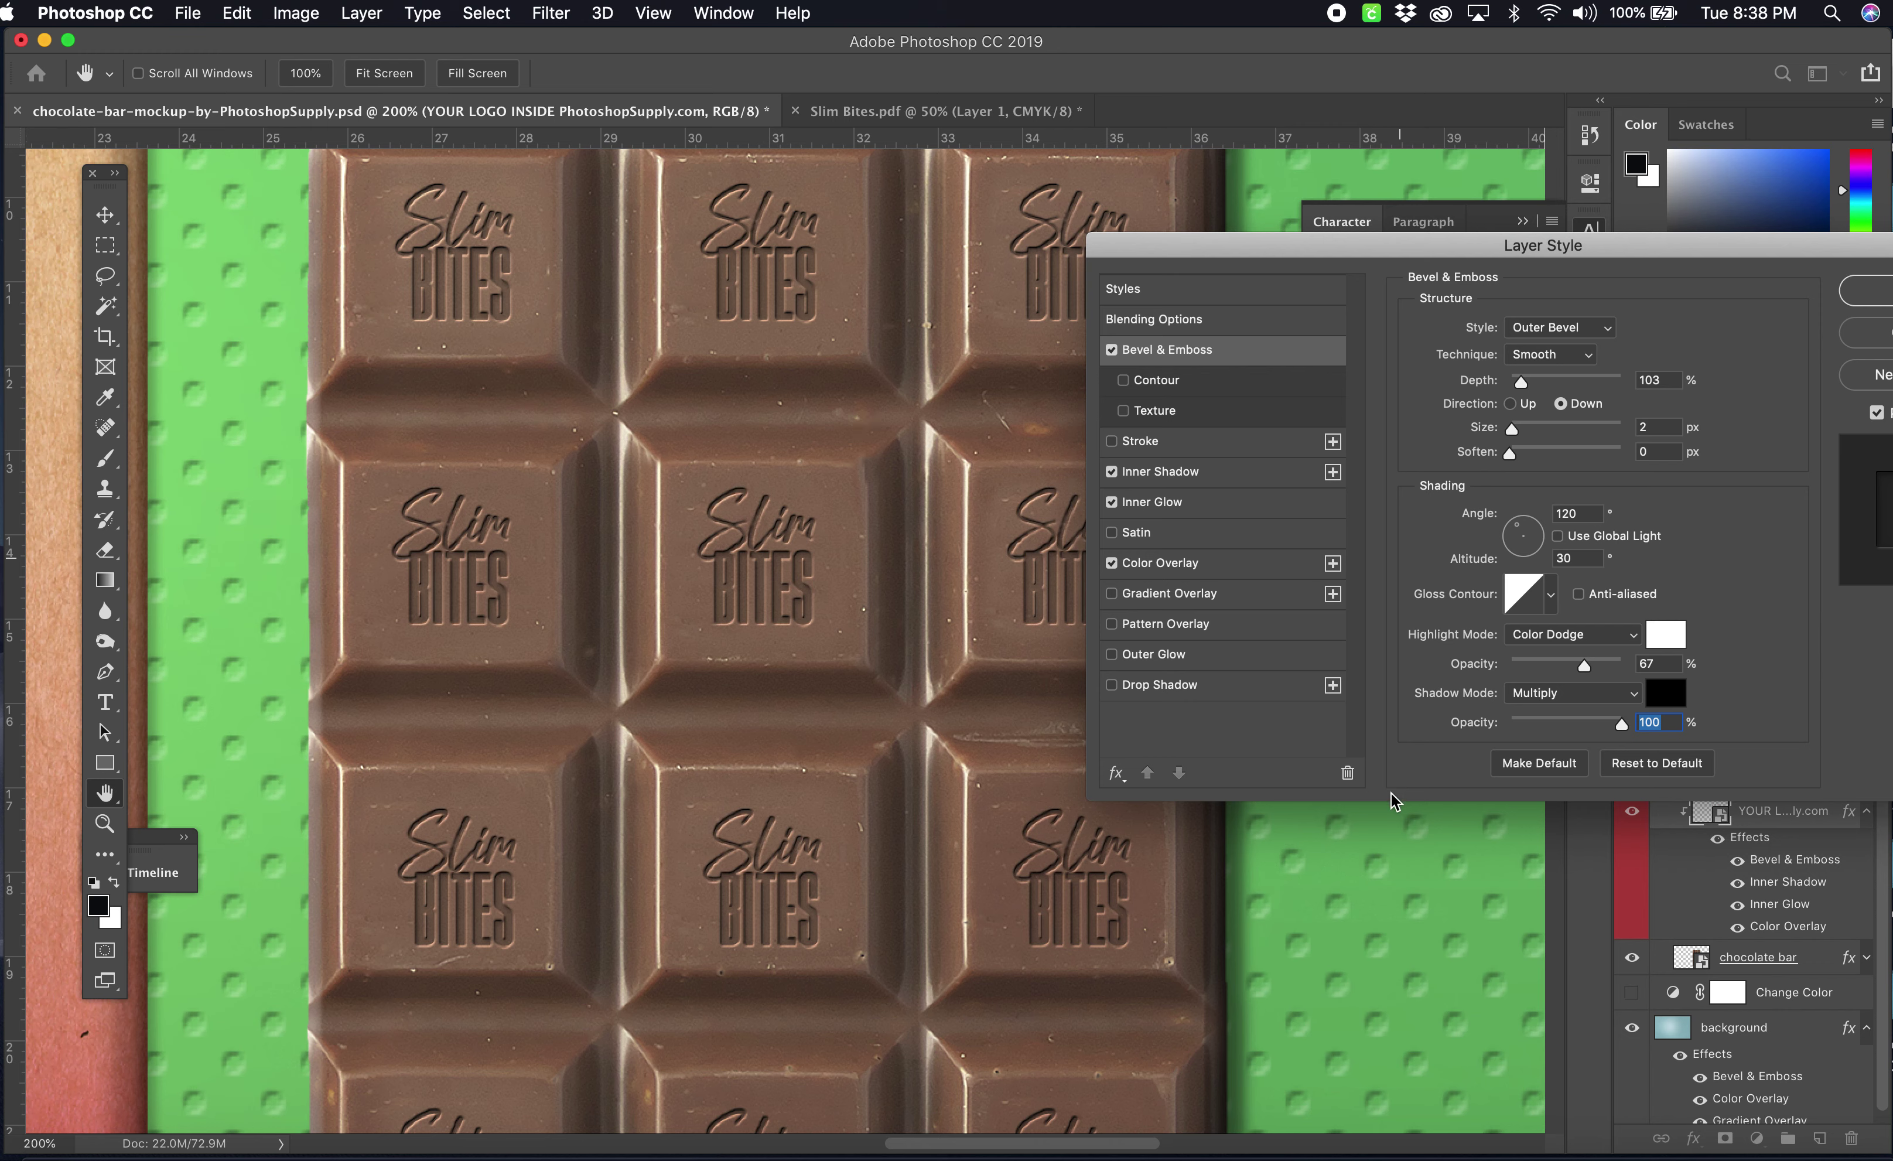
{"action": "left_click", "coordinate": [1569, 722]}
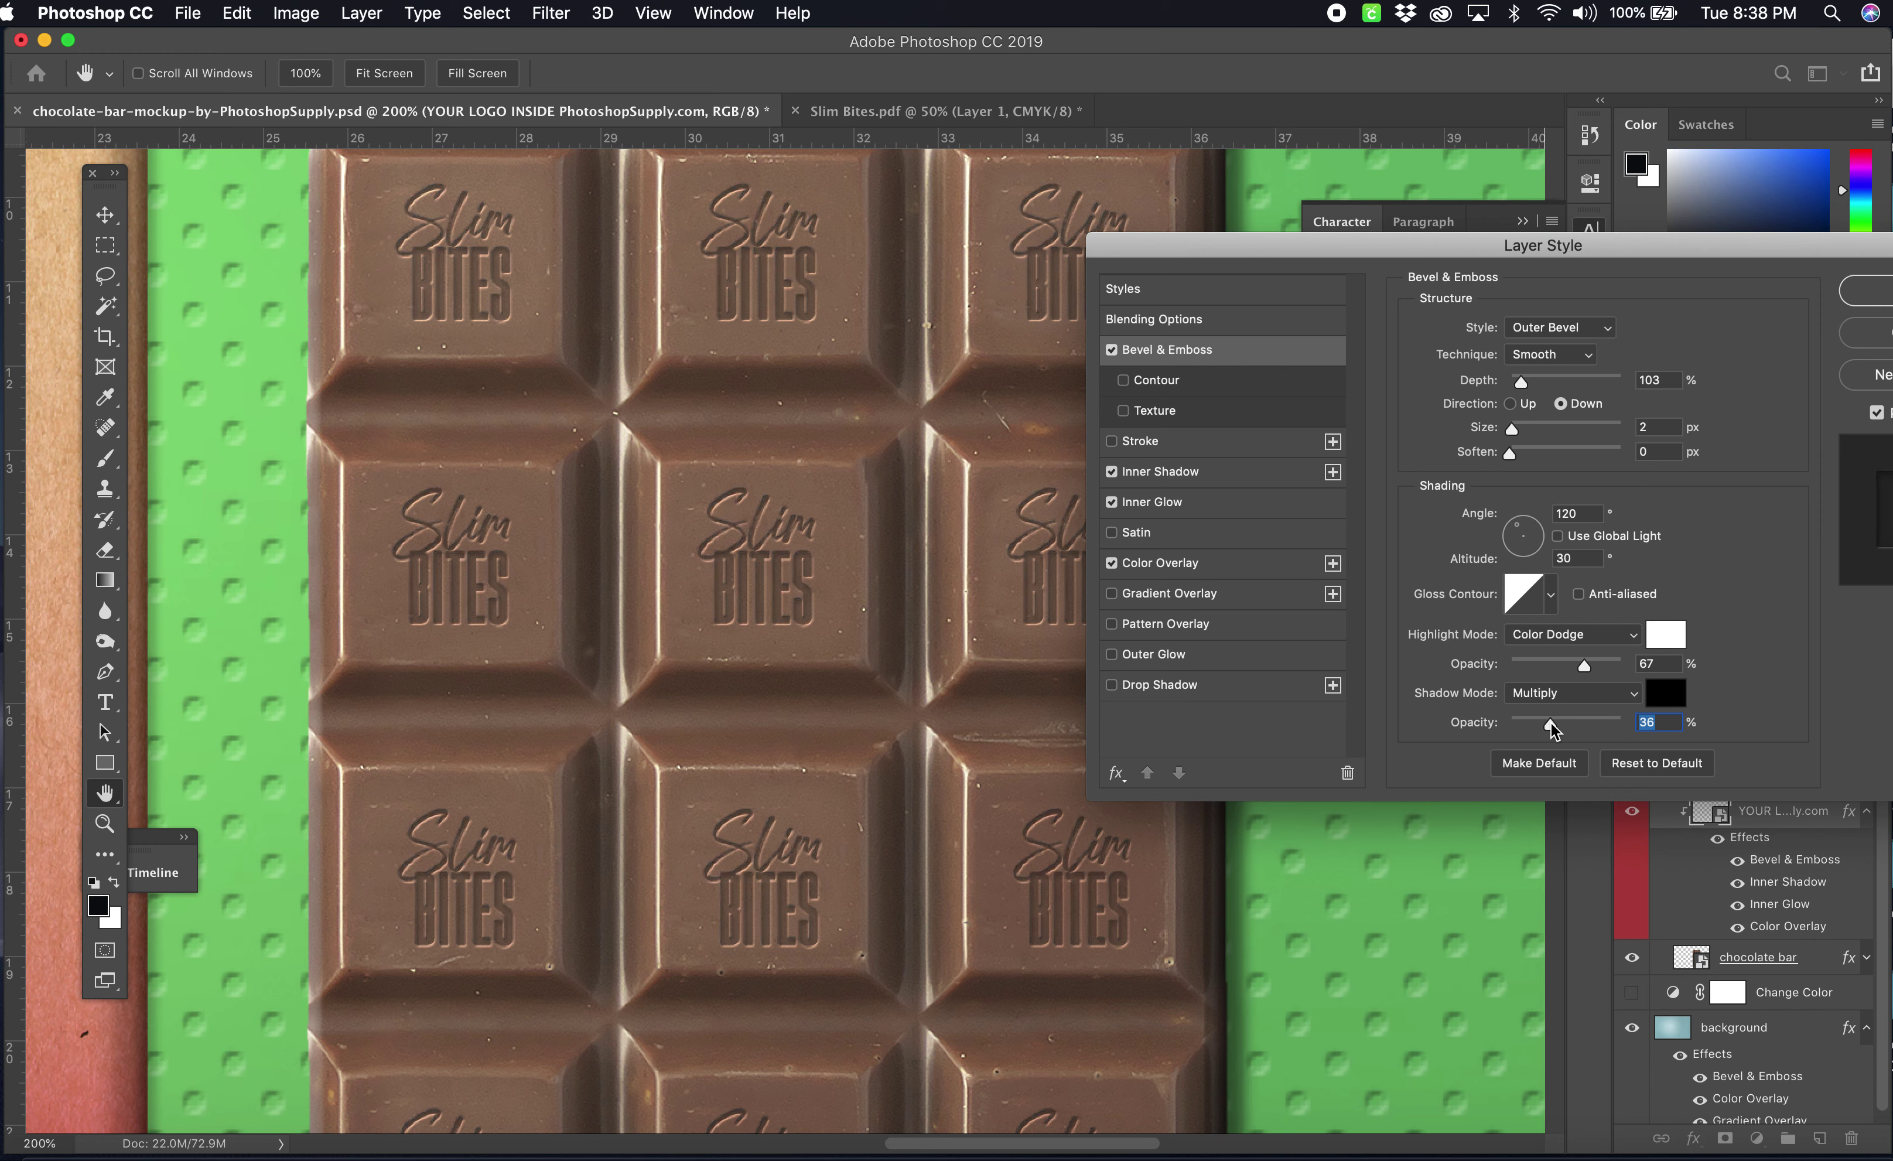
{"action": "left_click_drag", "start_coordinate": [1550, 721], "coordinate": [1527, 723]}
{"action": "left_click", "coordinate": [1560, 723]}
{"action": "left_click", "coordinate": [1589, 721]}
- Try stronger depths and a larger size for the logo's bevel, ending at 105% depth and 2 px size
{"action": "left_click", "coordinate": [1525, 380]}
{"action": "left_click_drag", "start_coordinate": [1526, 380], "coordinate": [1557, 377]}
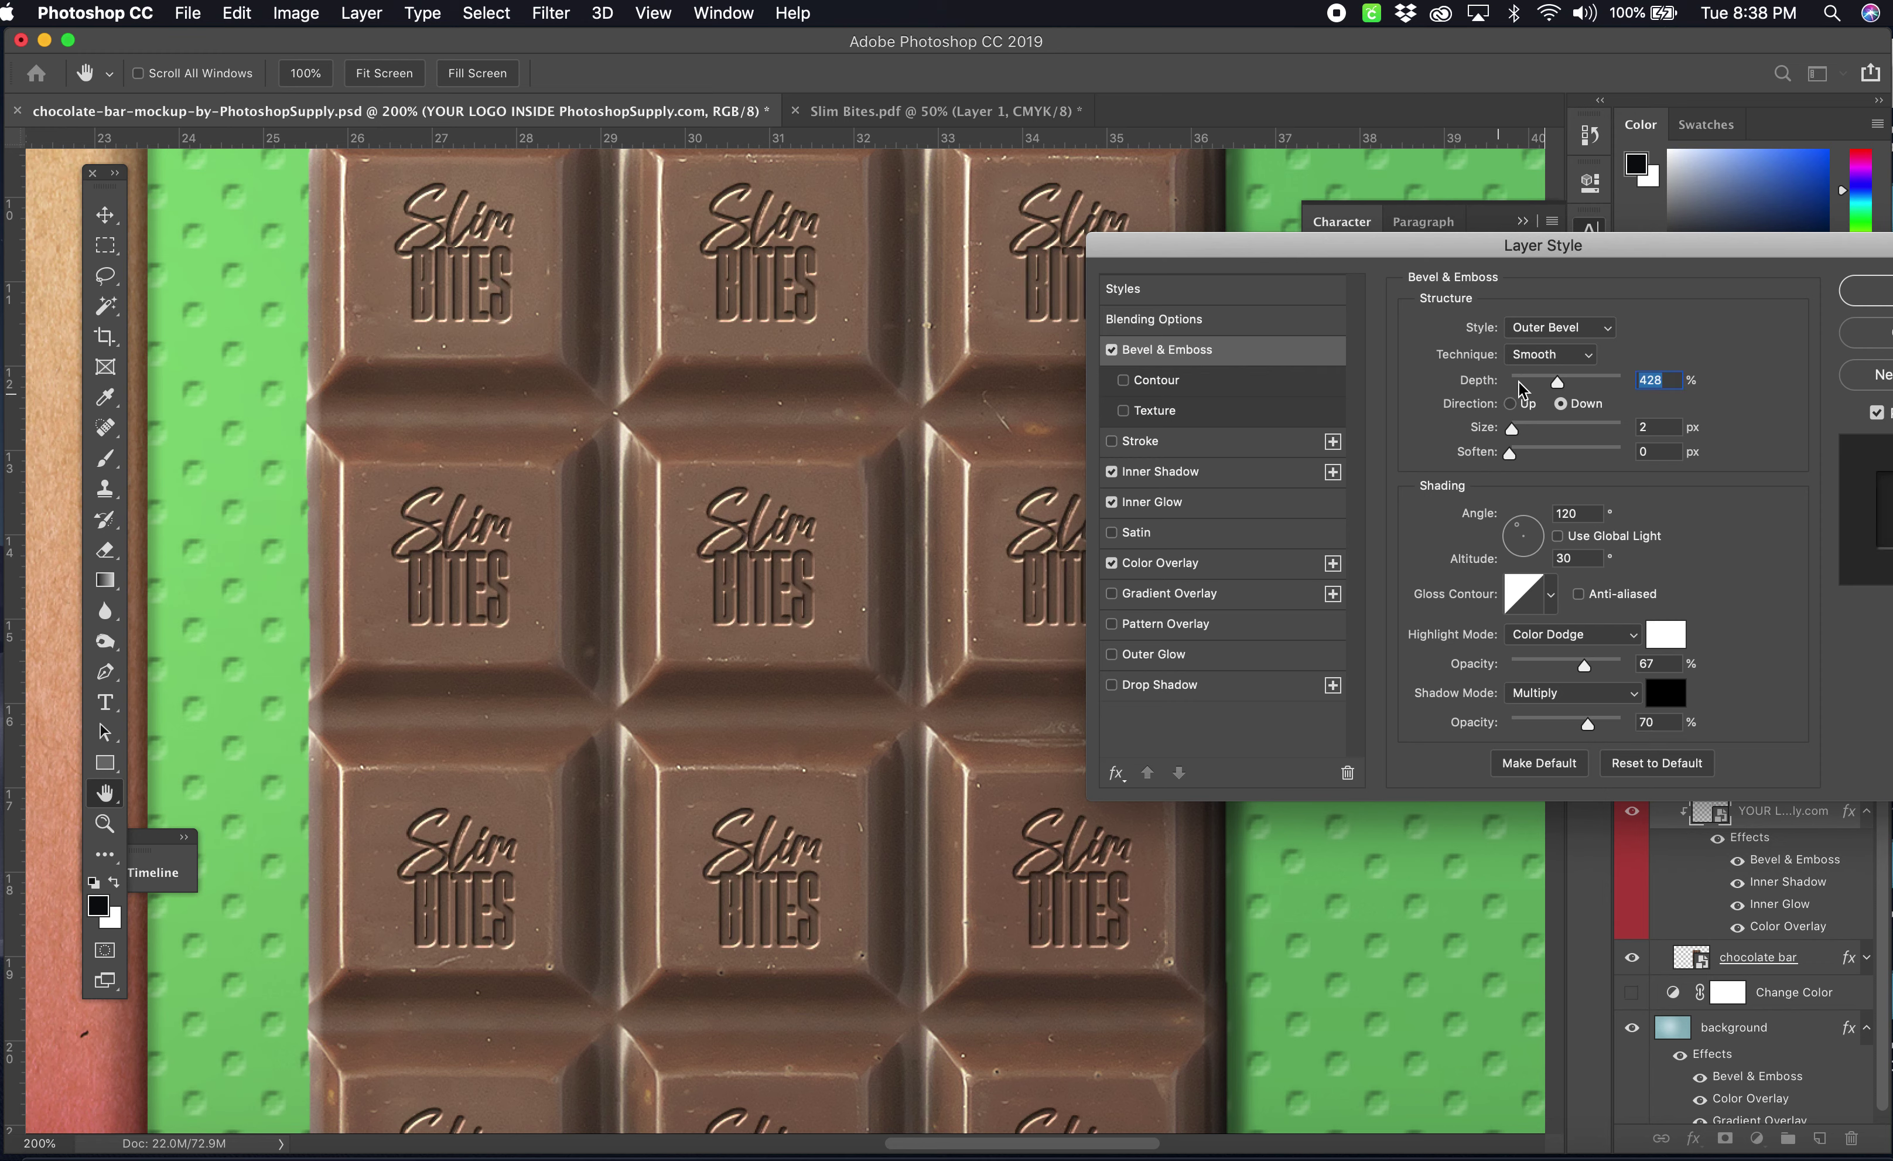
{"action": "left_click_drag", "start_coordinate": [1520, 379], "coordinate": [1532, 379]}
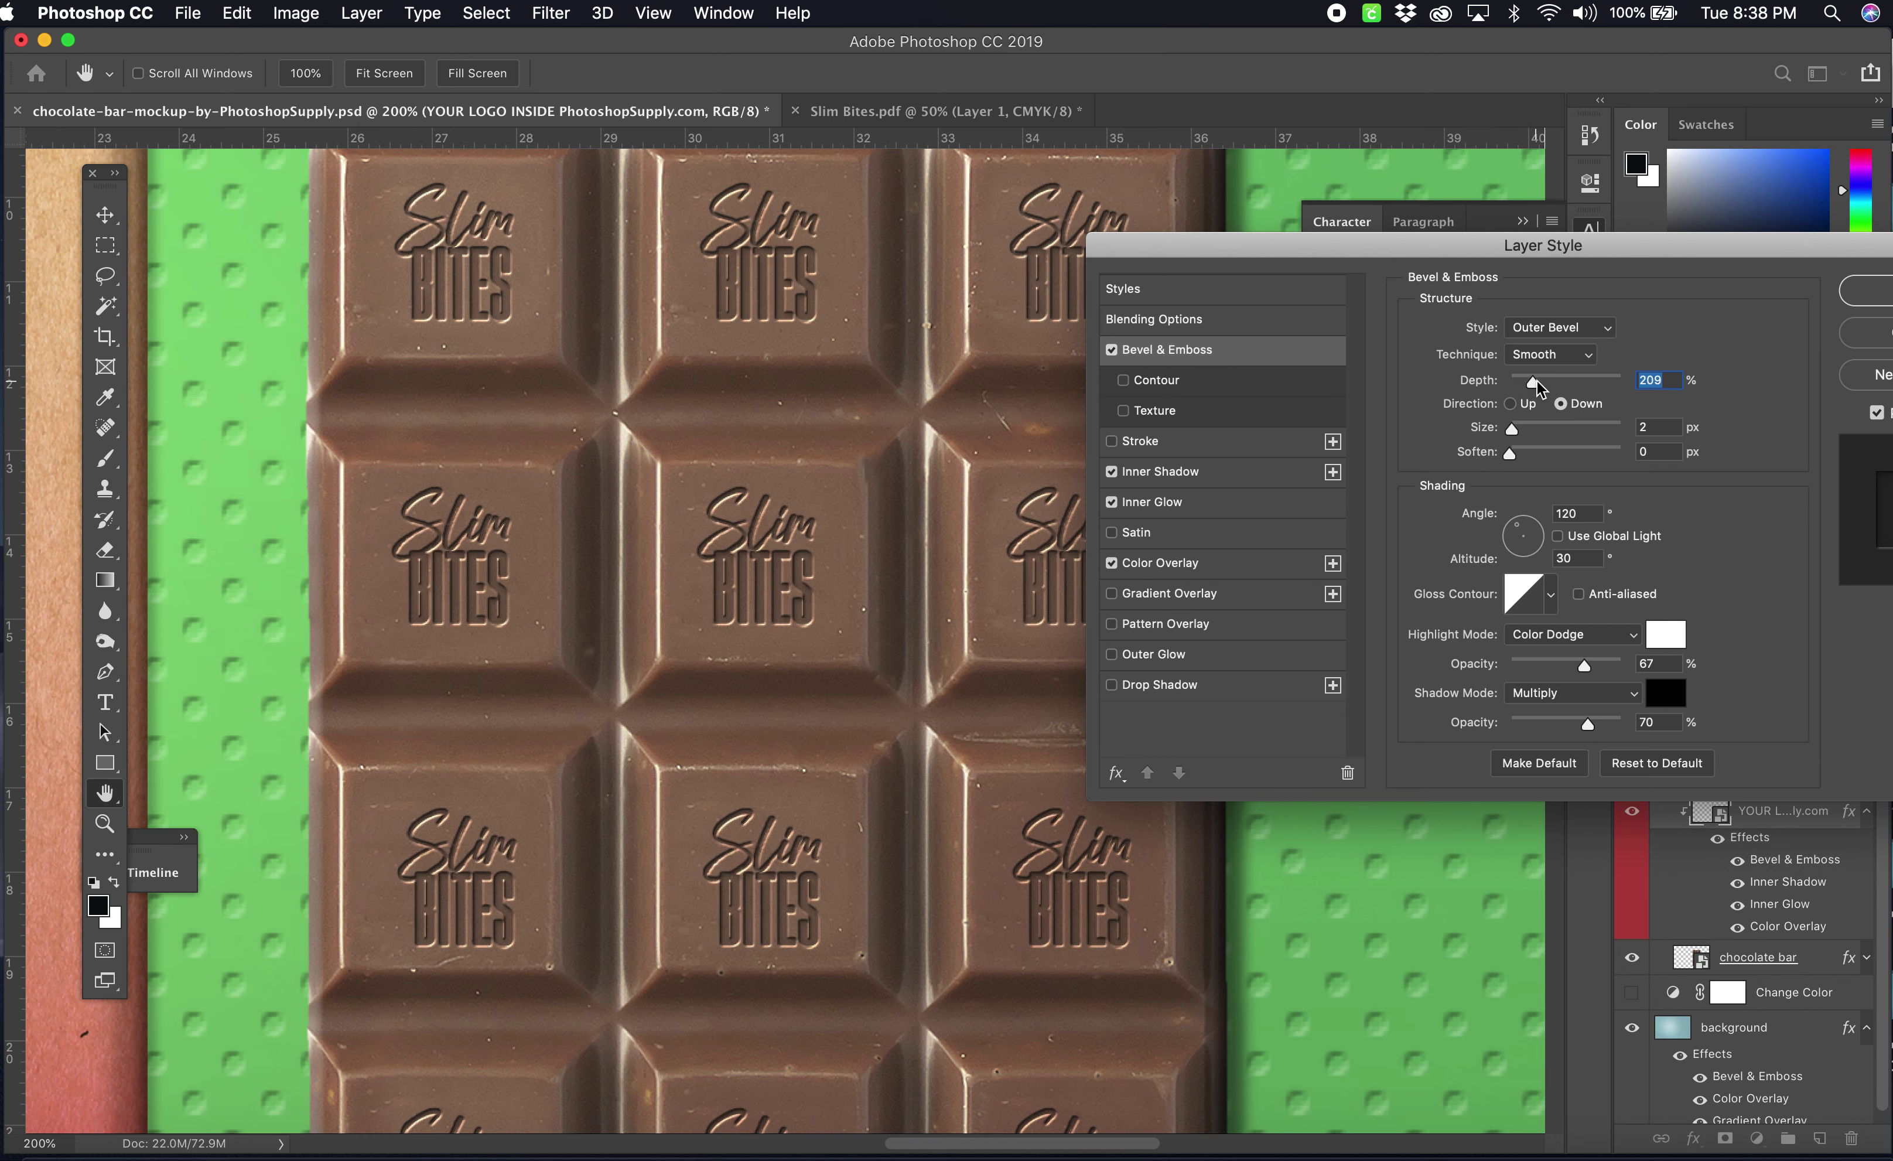
{"action": "left_click_drag", "start_coordinate": [1532, 380], "coordinate": [1520, 380]}
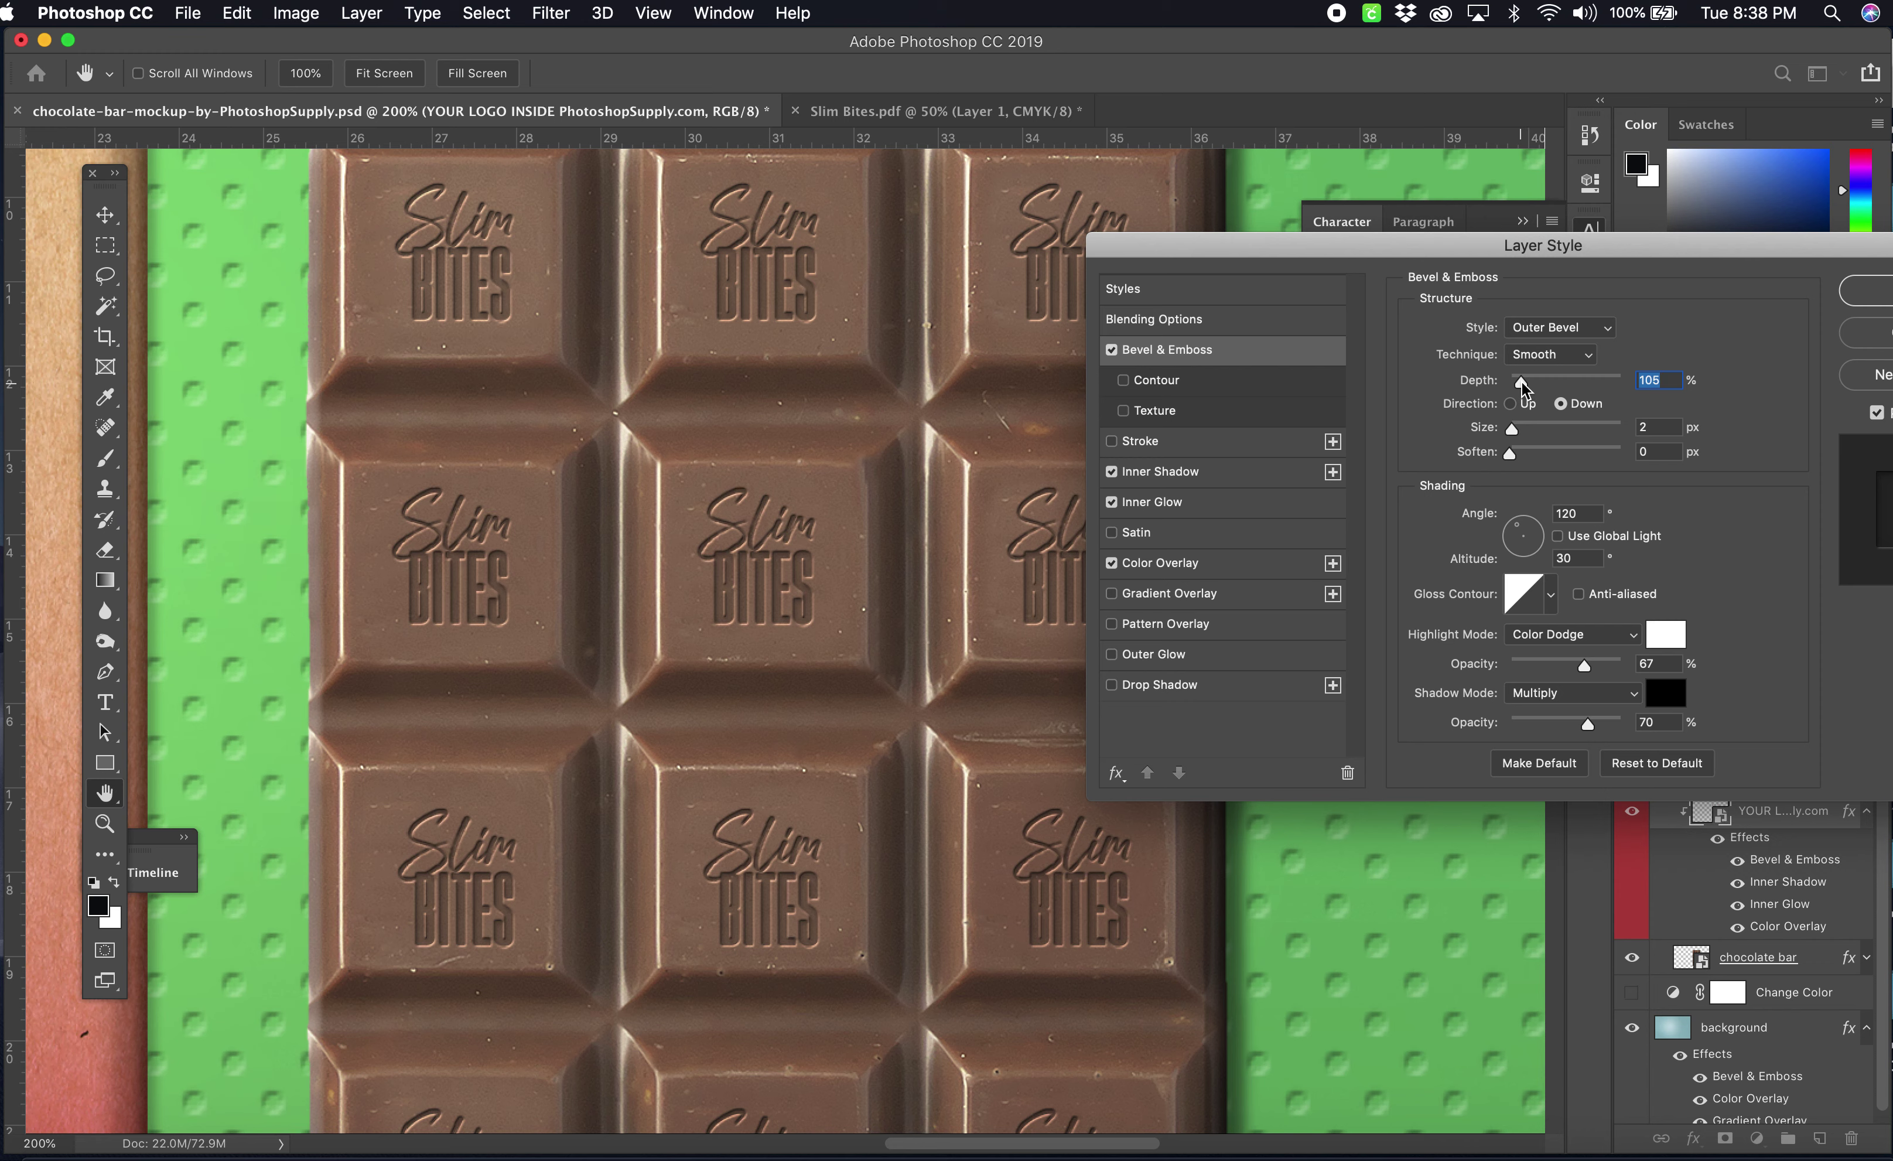
{"action": "left_click", "coordinate": [1519, 430]}
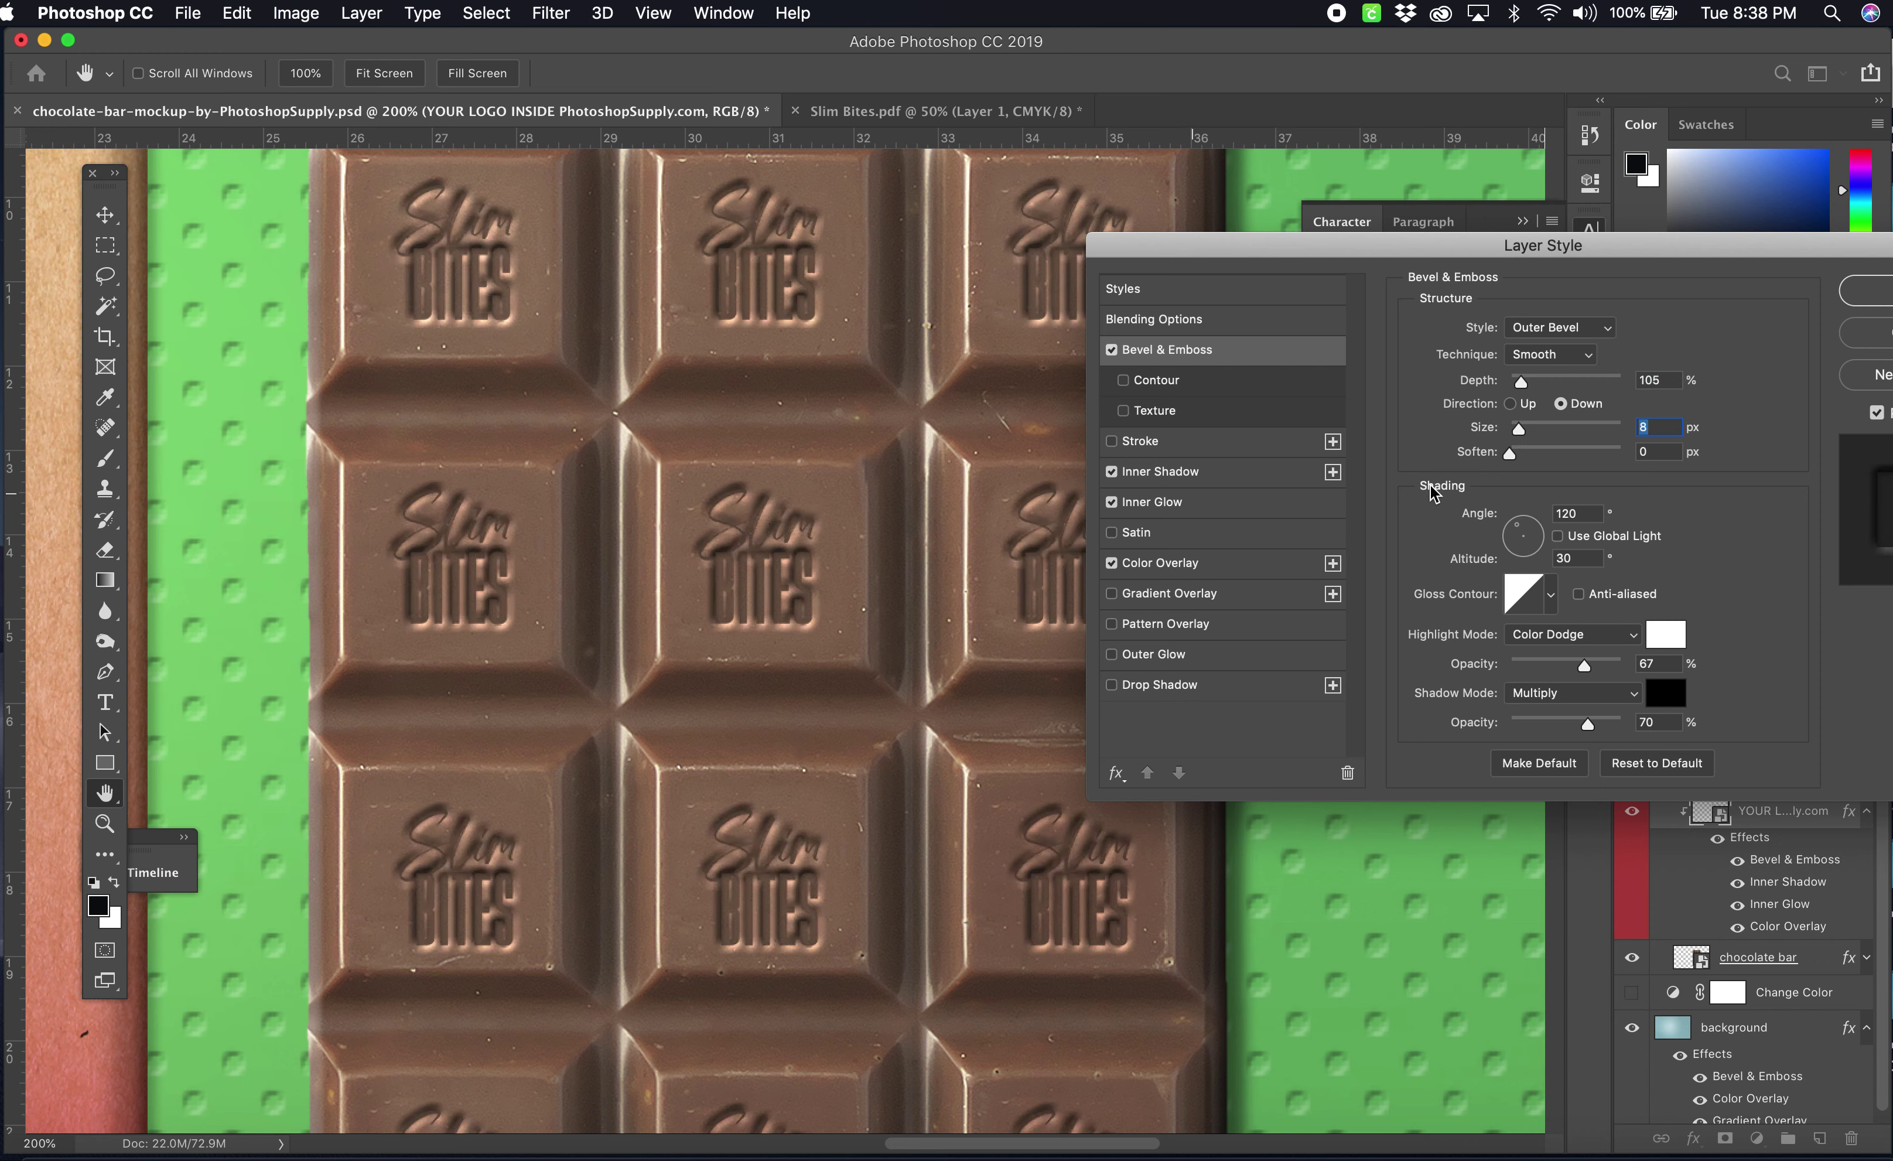
{"action": "left_click_drag", "start_coordinate": [1518, 432], "coordinate": [1513, 431]}
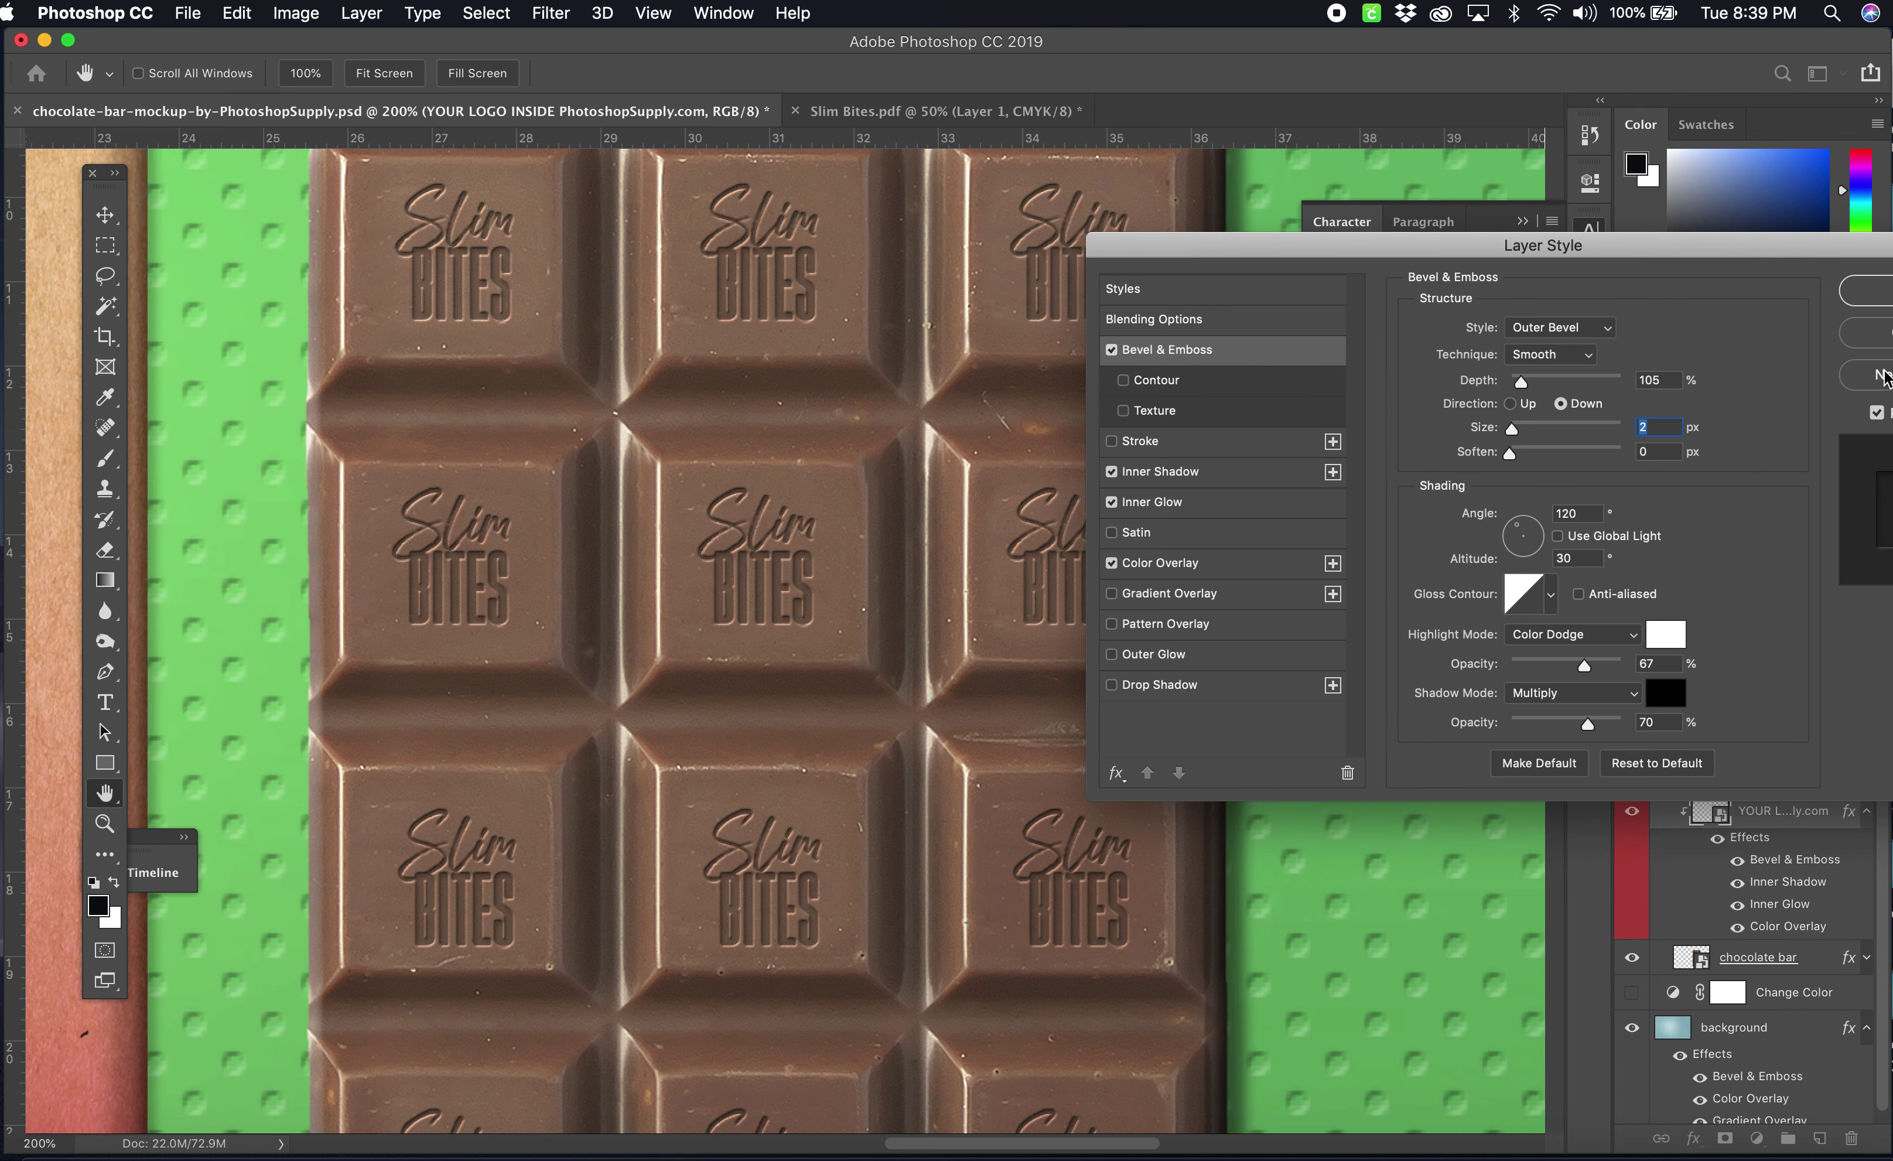
- Raise the logo bevel's shadow opacity to 100%
{"action": "left_click_drag", "start_coordinate": [1825, 249], "coordinate": [1632, 252]}
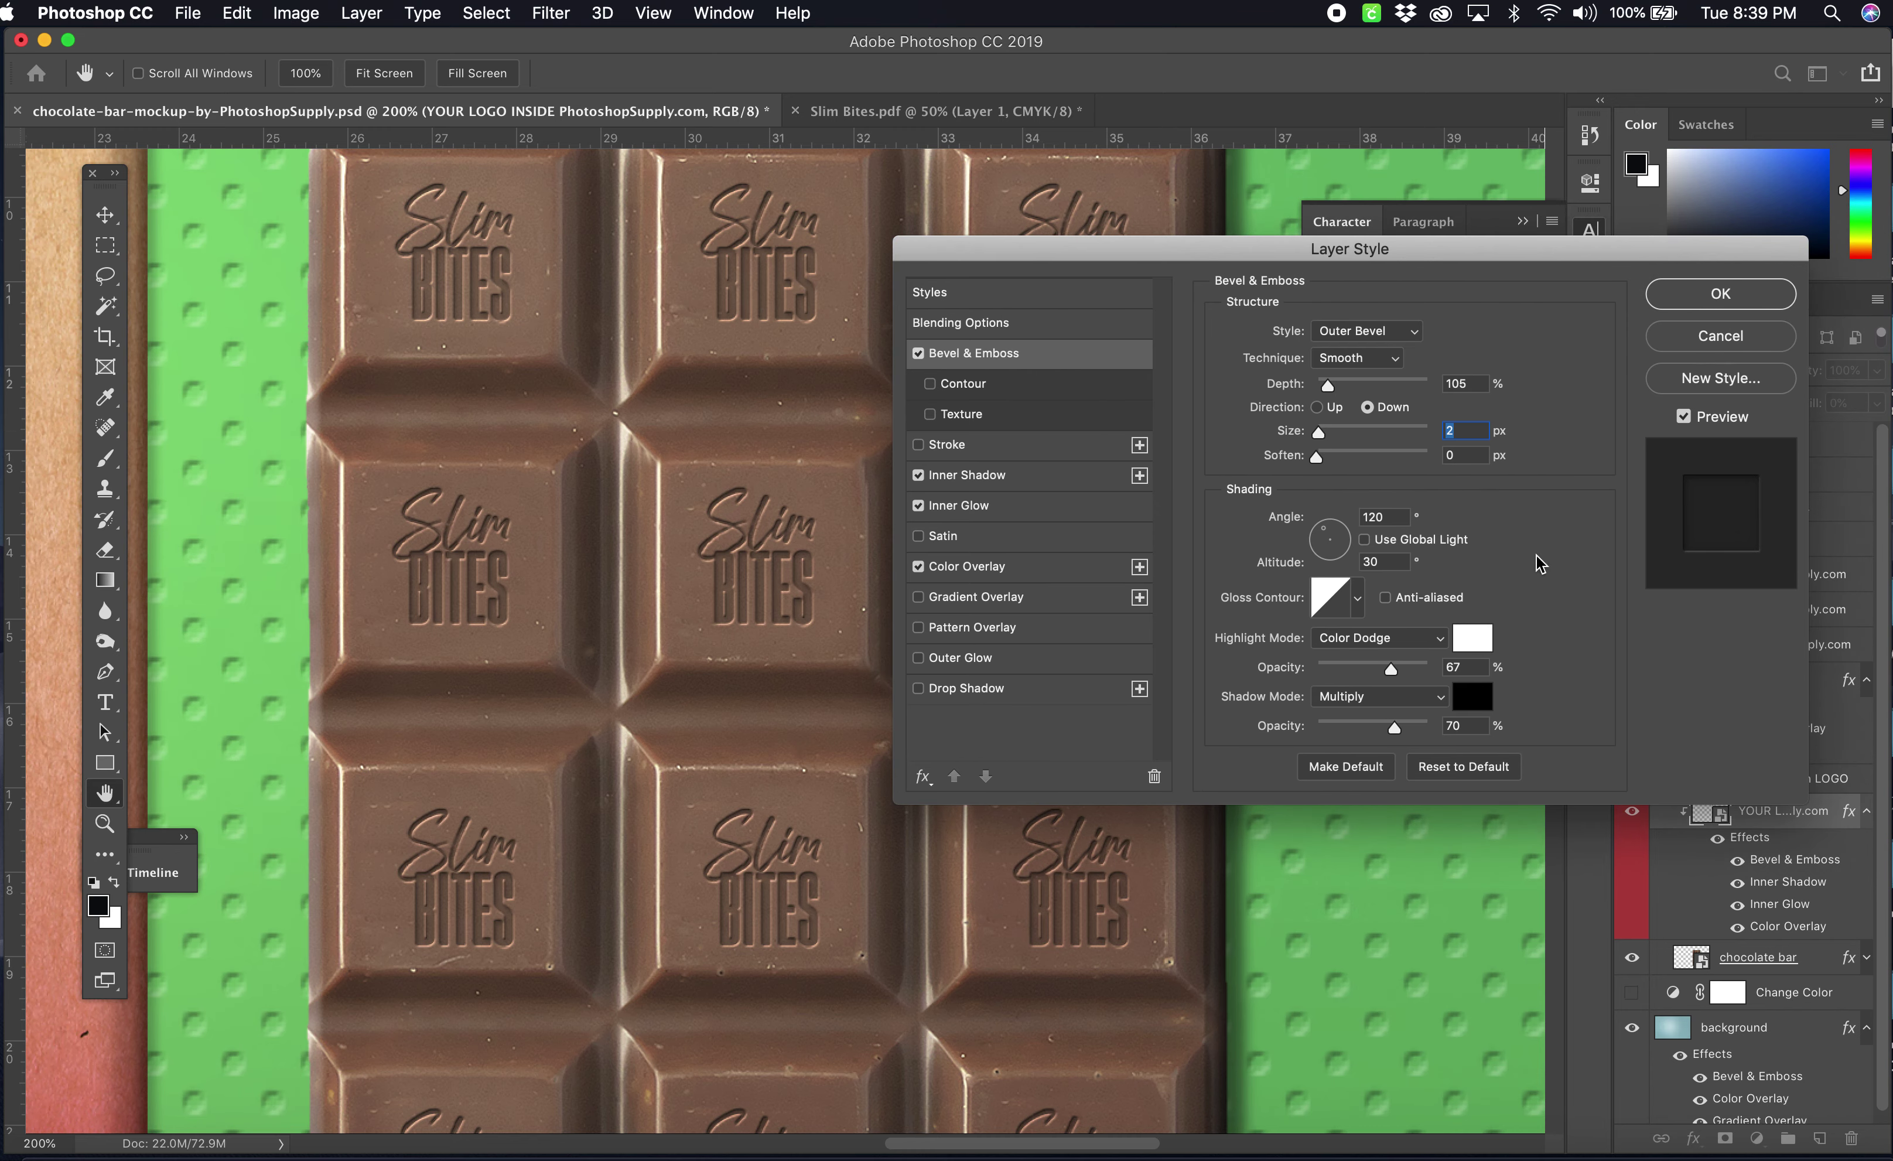
{"action": "left_click", "coordinate": [1403, 725]}
{"action": "left_click_drag", "start_coordinate": [1415, 724], "coordinate": [1416, 725]}
{"action": "left_click_drag", "start_coordinate": [1418, 729], "coordinate": [1442, 729]}
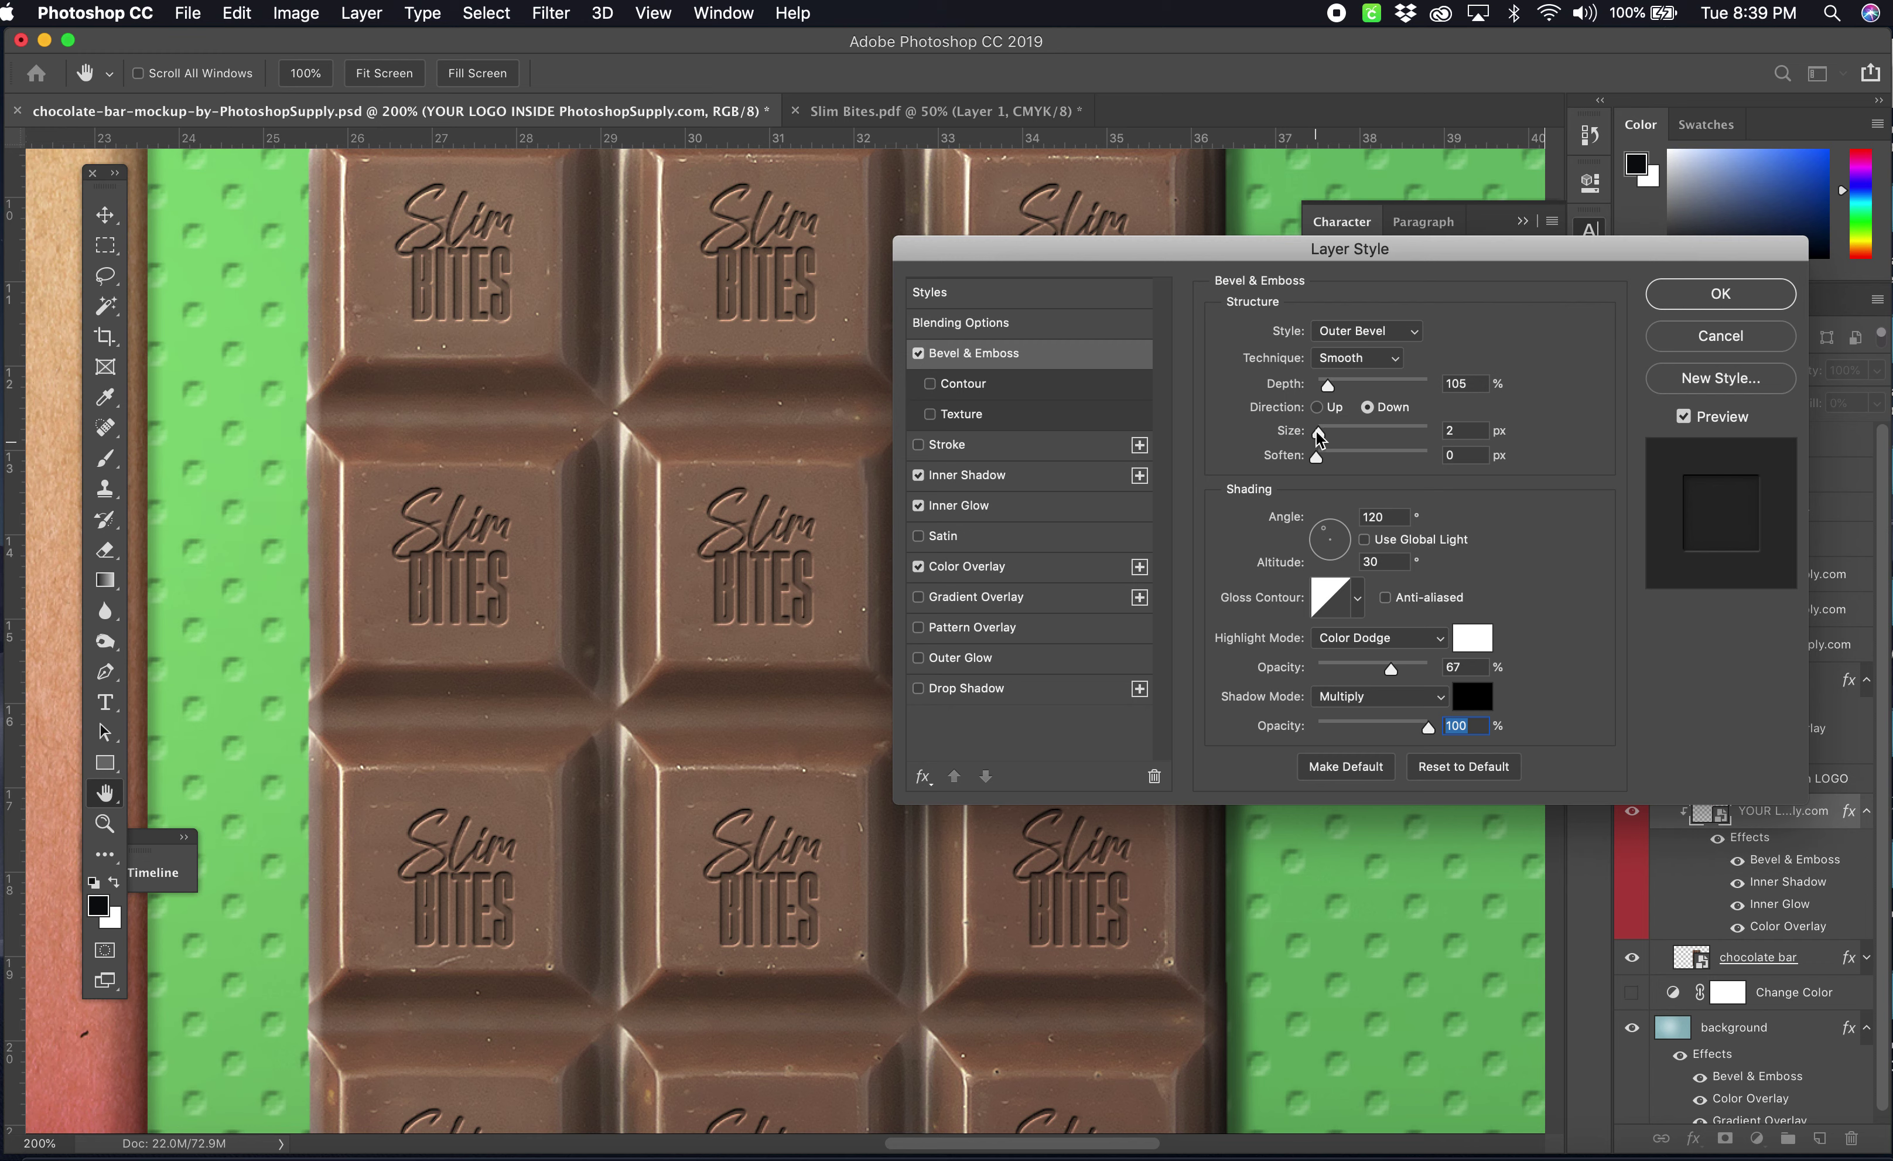
- Try 0 and 131 px bevel sizes on the logo, set the size to 1 px, and apply the layer style
{"action": "left_click_drag", "start_coordinate": [1317, 432], "coordinate": [1315, 433]}
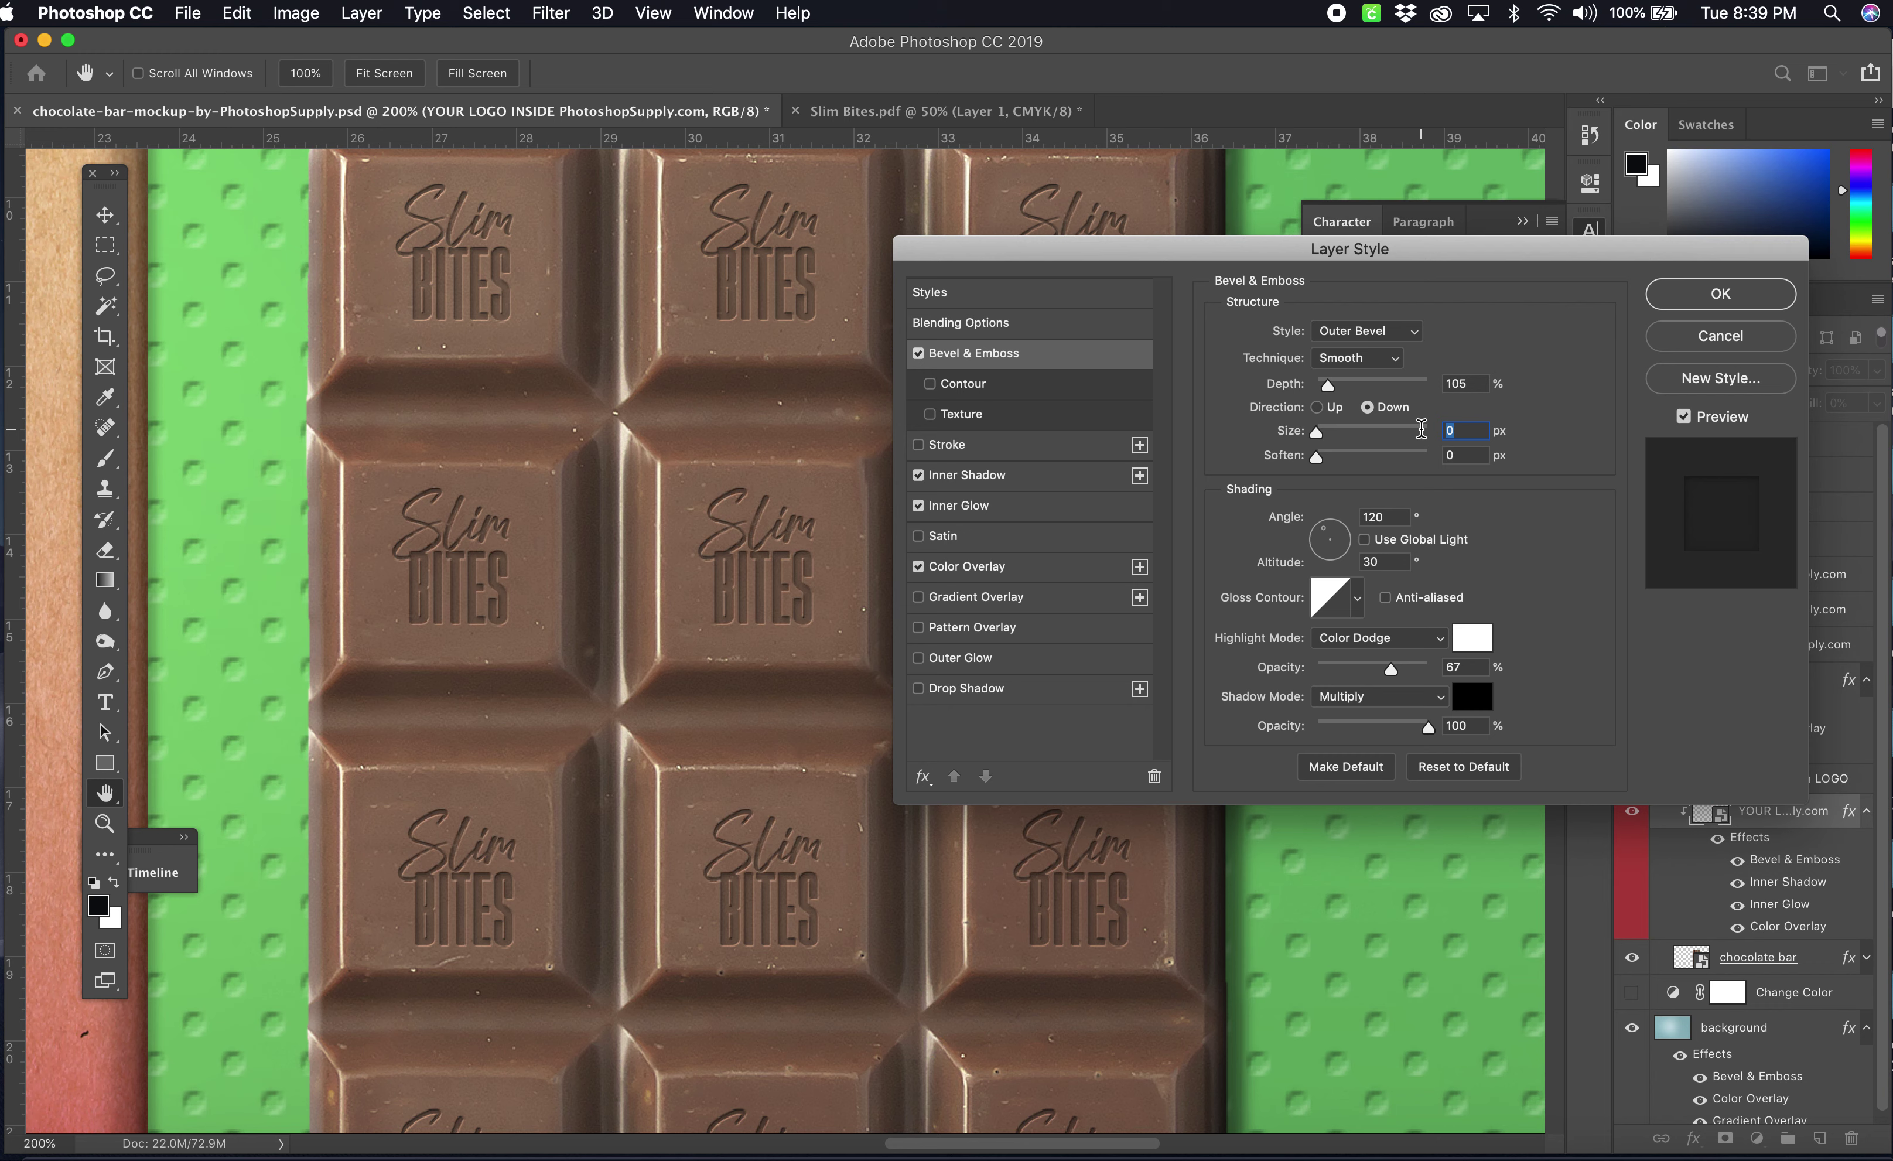
{"action": "type", "text": "1"}
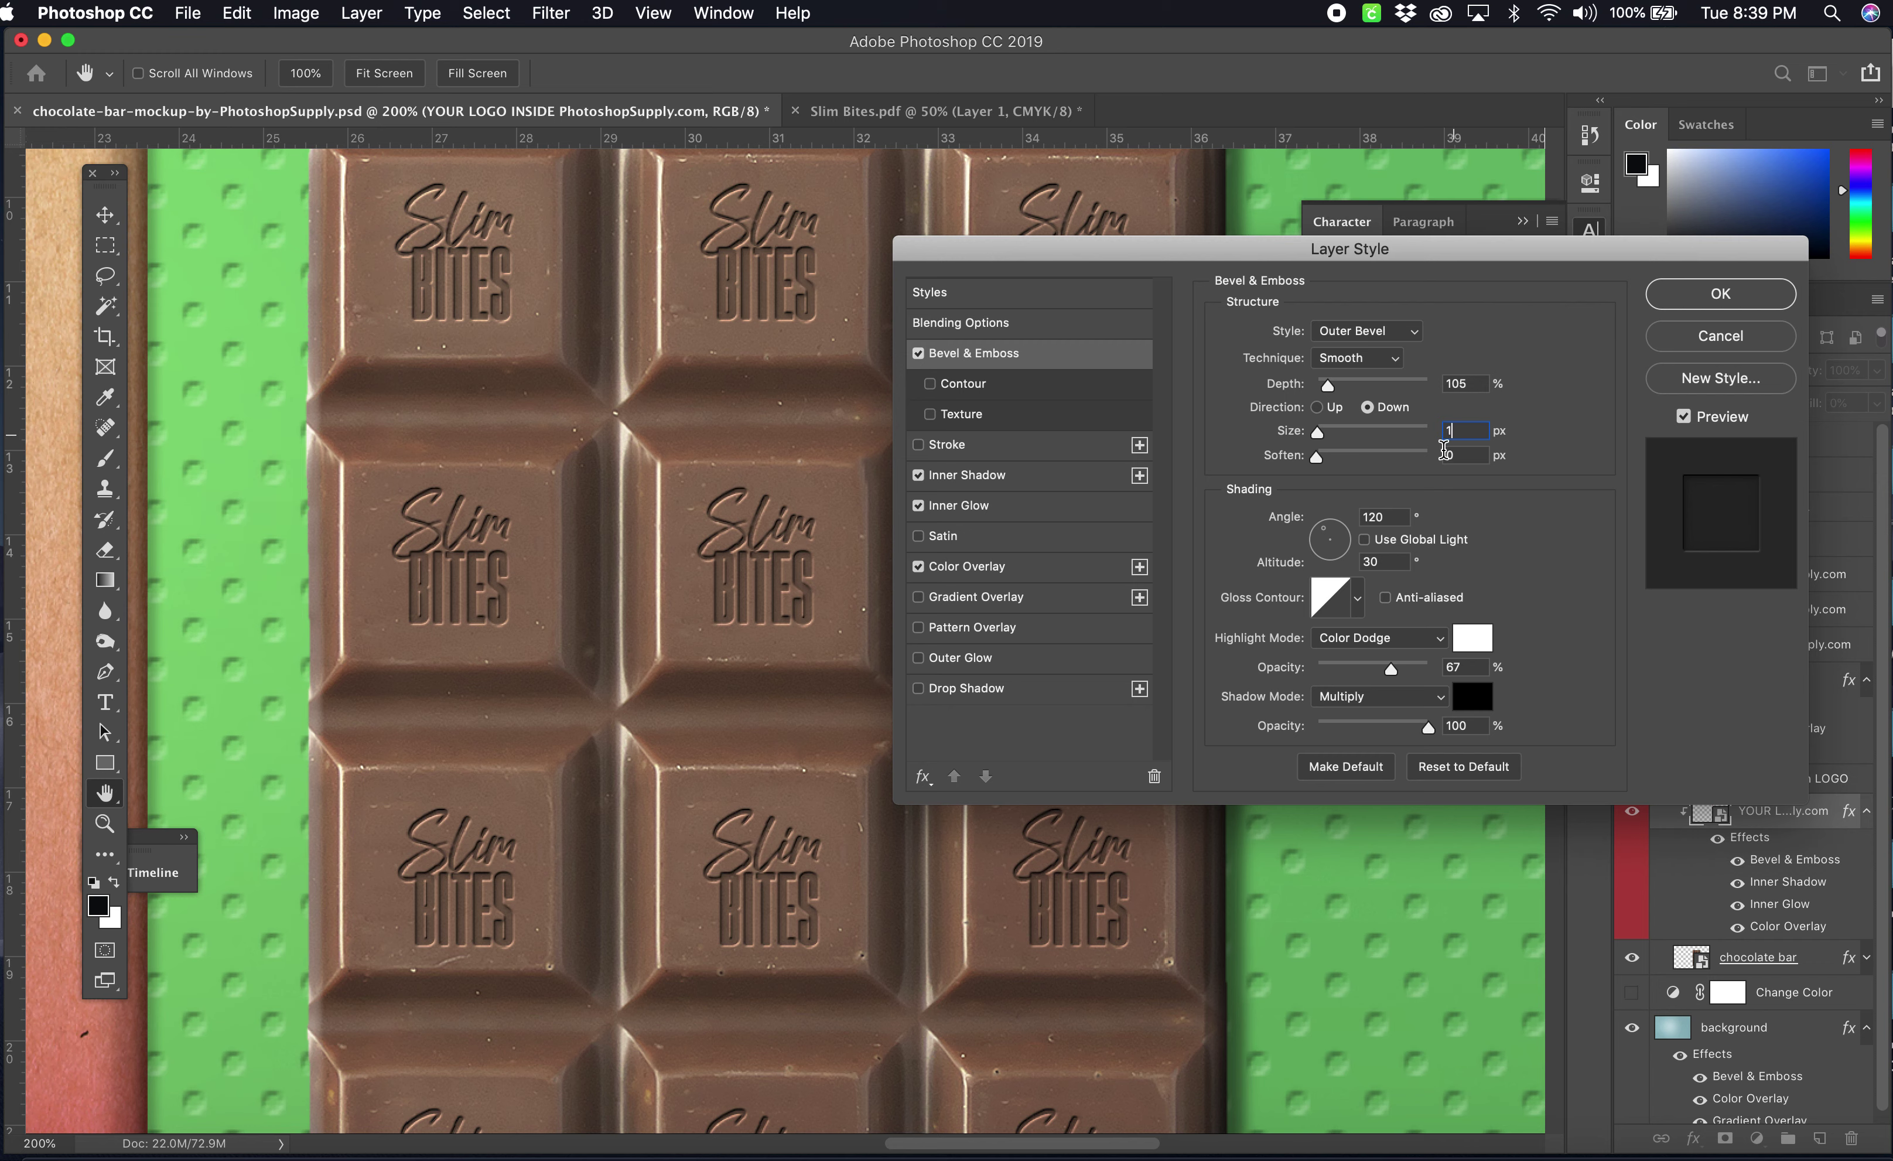
{"action": "left_click", "coordinate": [1380, 435]}
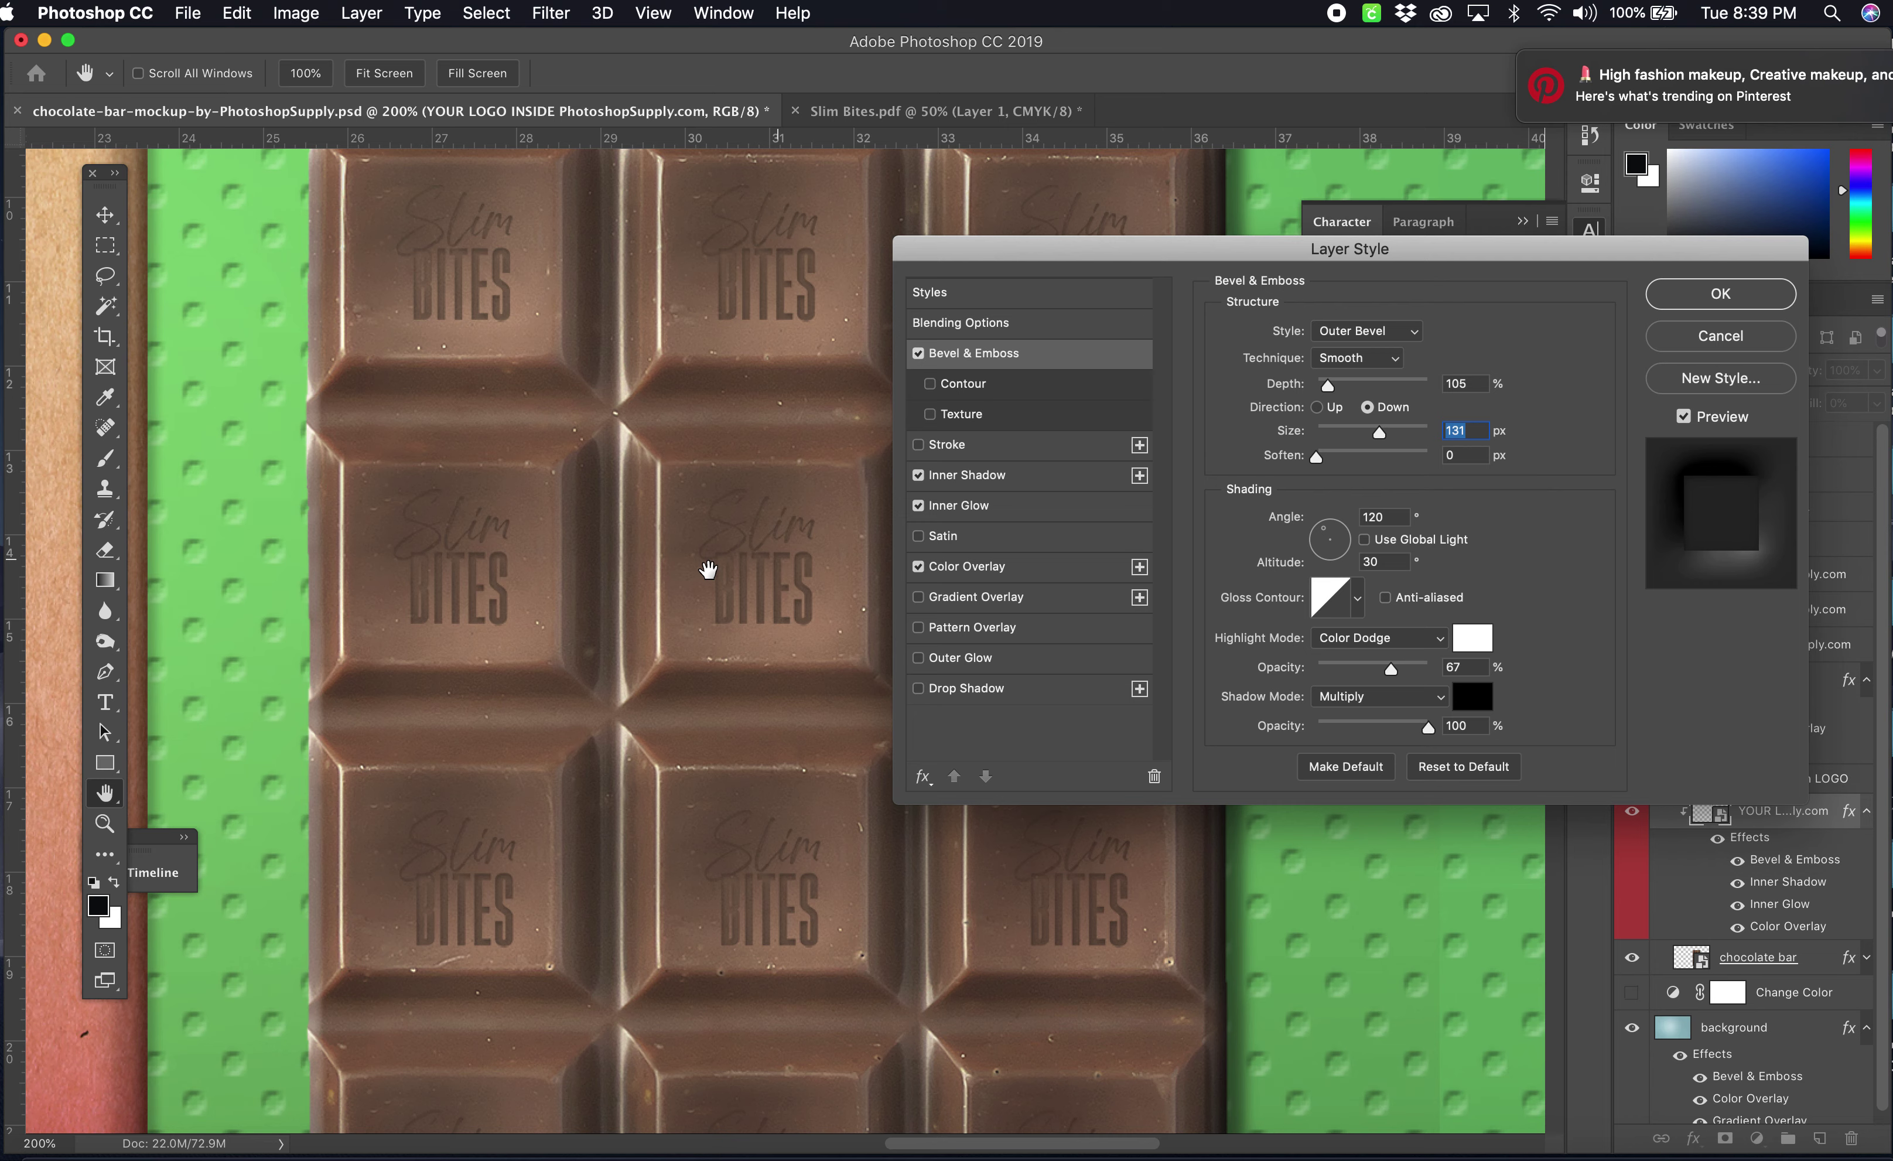
{"action": "left_click_drag", "start_coordinate": [1382, 433], "coordinate": [1287, 443]}
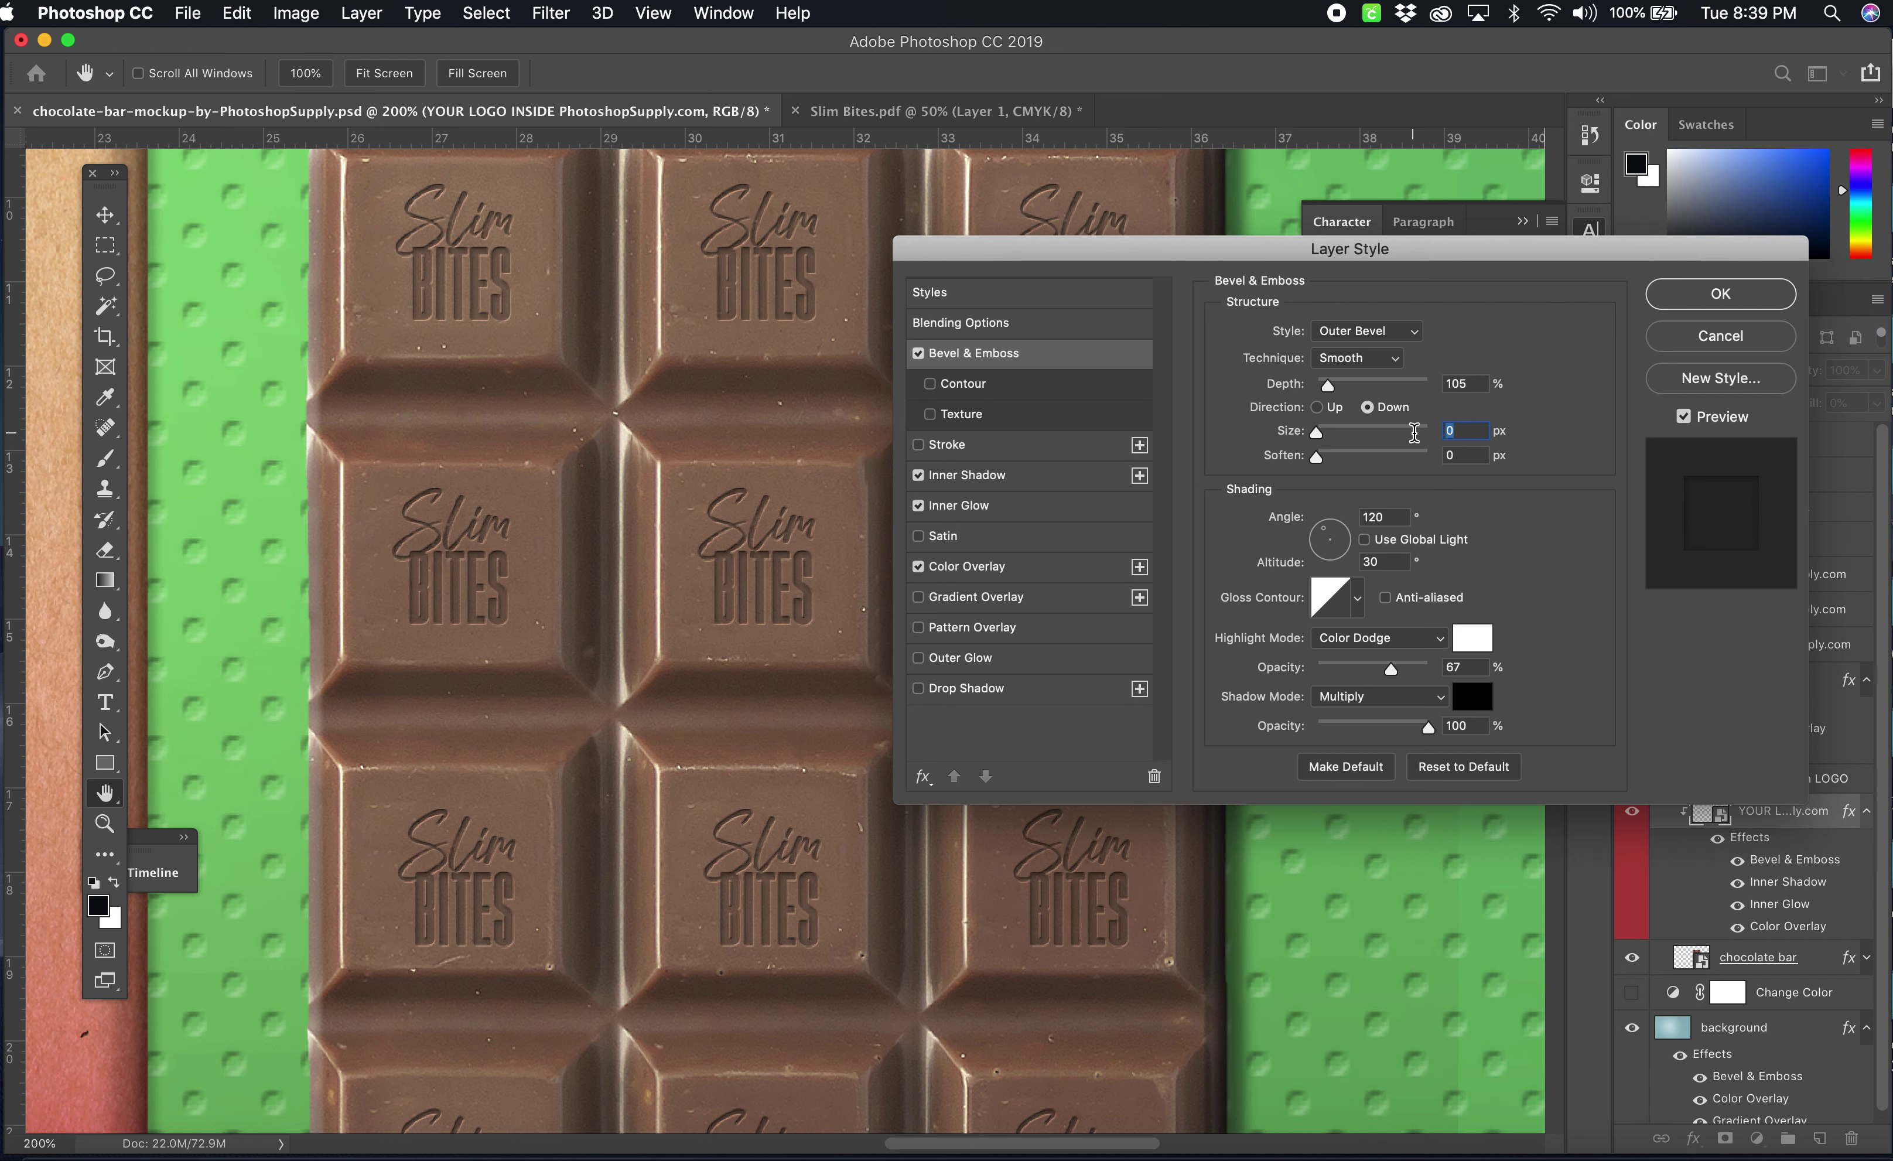
{"action": "type", "text": "1"}
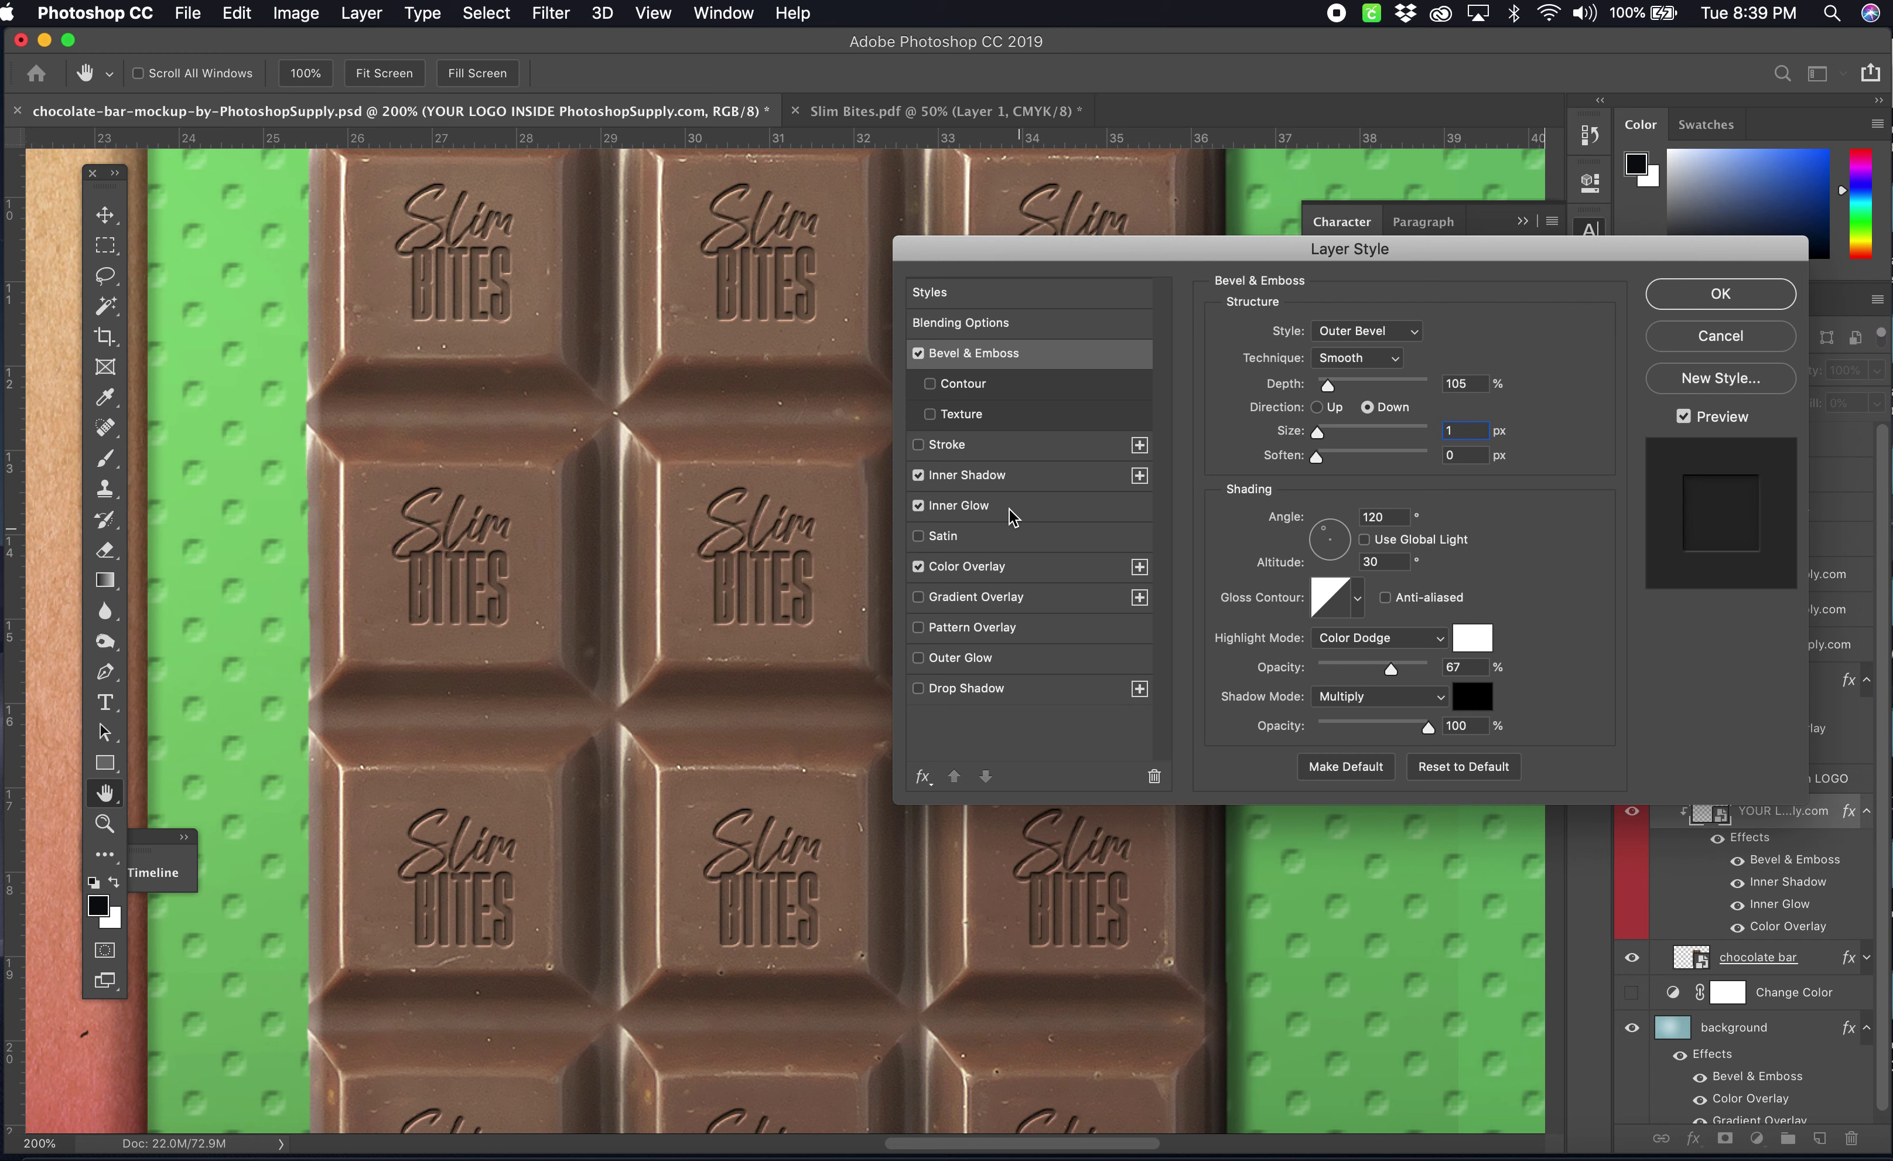
{"action": "left_click", "coordinate": [1752, 298]}
- Hide the Contrast adjustment and the chocolate label, chocolate bar and background layers
{"action": "key", "text": "super+minus"}
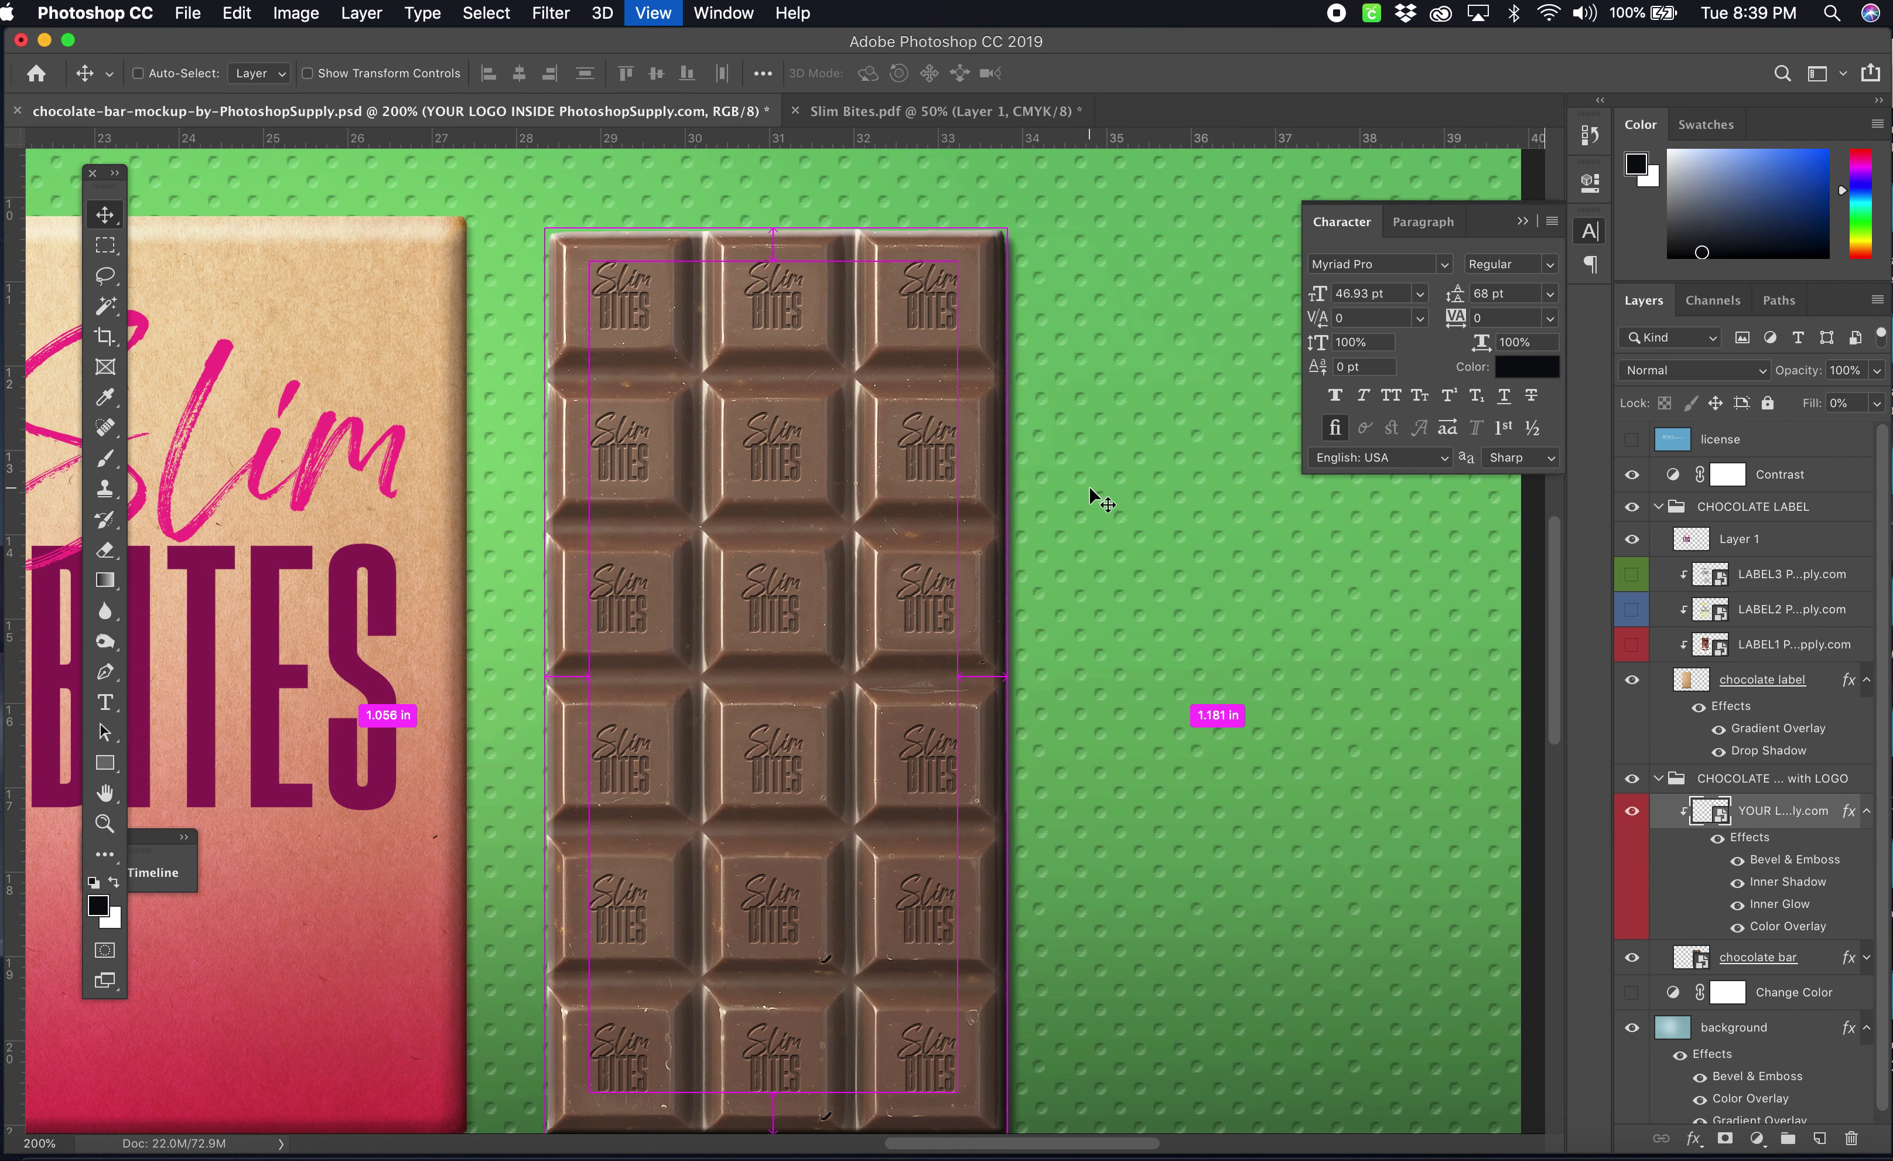
{"action": "scroll", "coordinate": [931, 513], "scroll_direction": "left", "scroll_amount": 3}
{"action": "scroll", "coordinate": [932, 513], "scroll_direction": "down", "scroll_amount": 1}
{"action": "scroll", "coordinate": [930, 509], "scroll_direction": "left", "scroll_amount": 5}
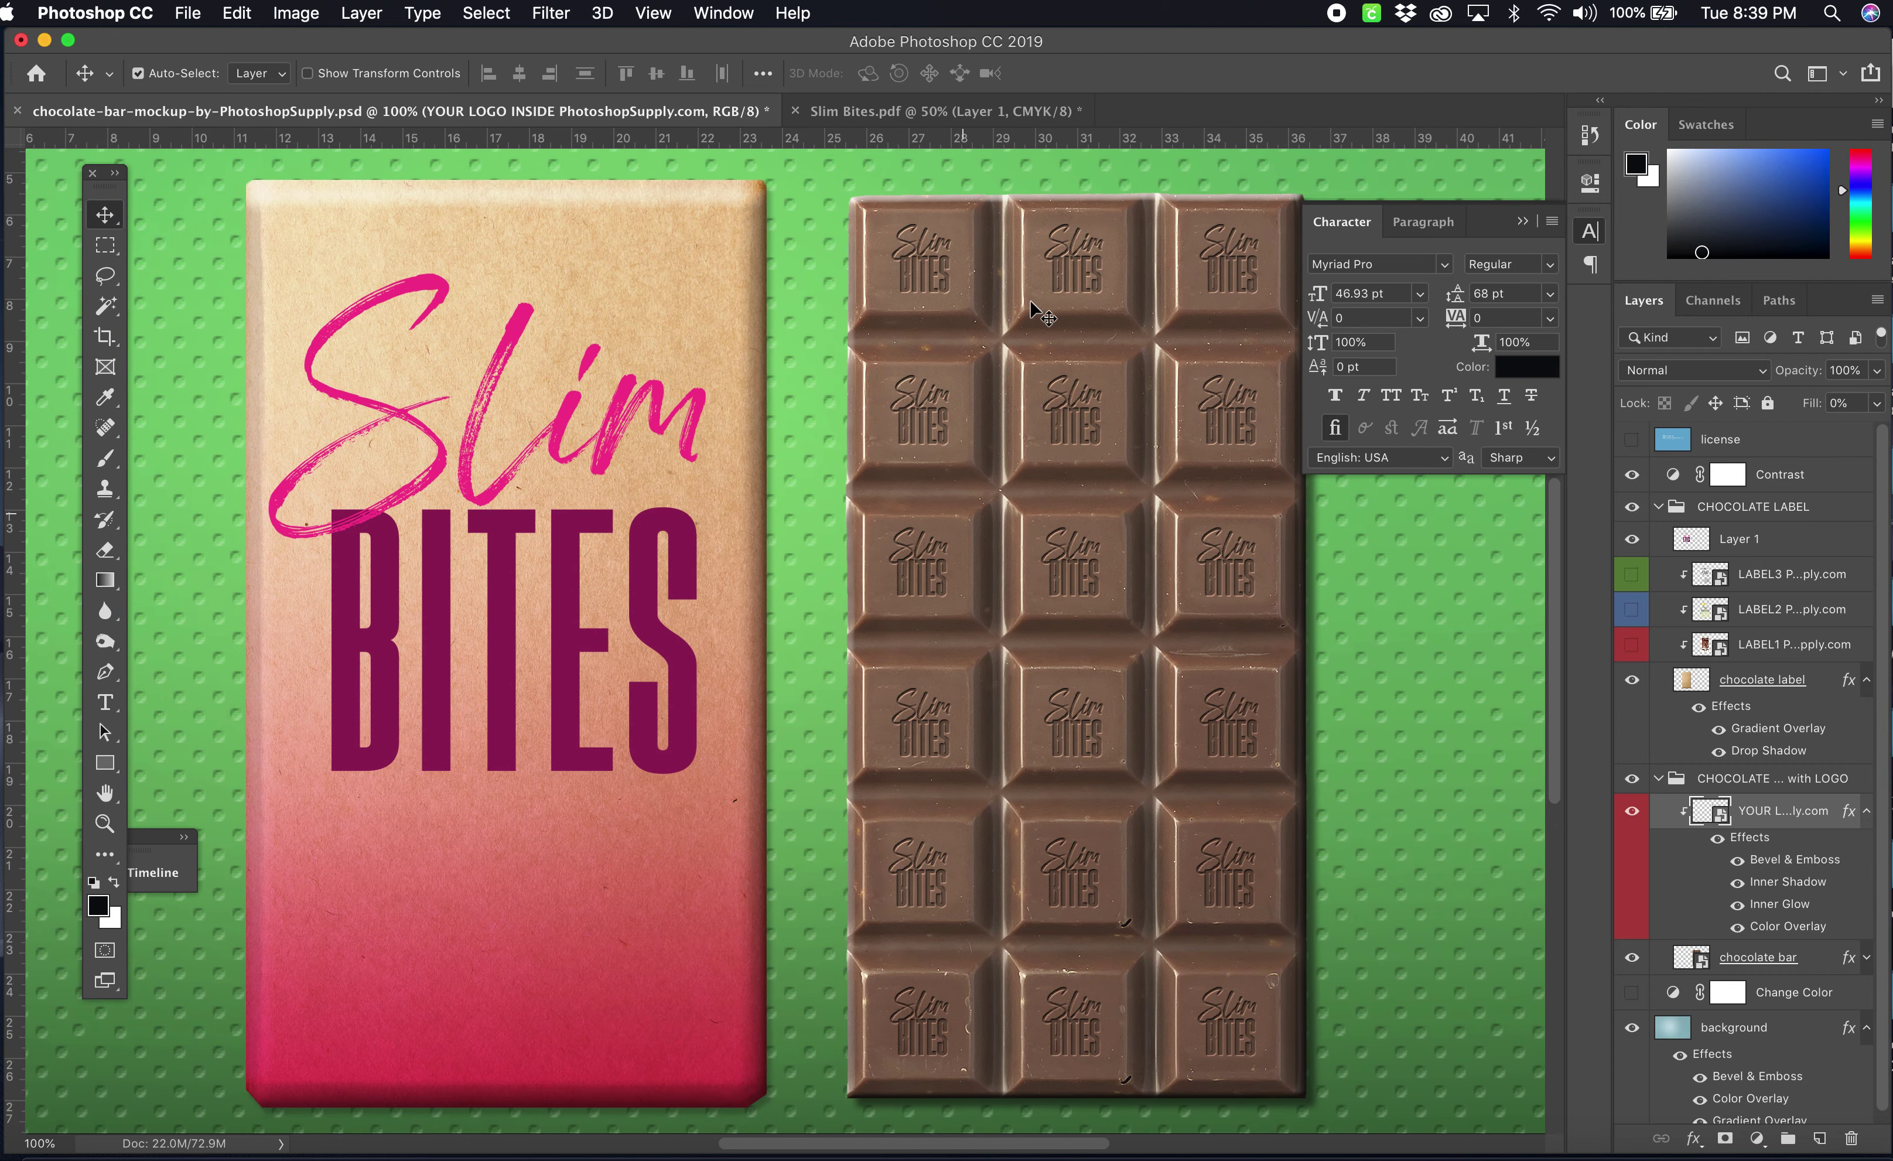
{"action": "key", "text": "super+minus"}
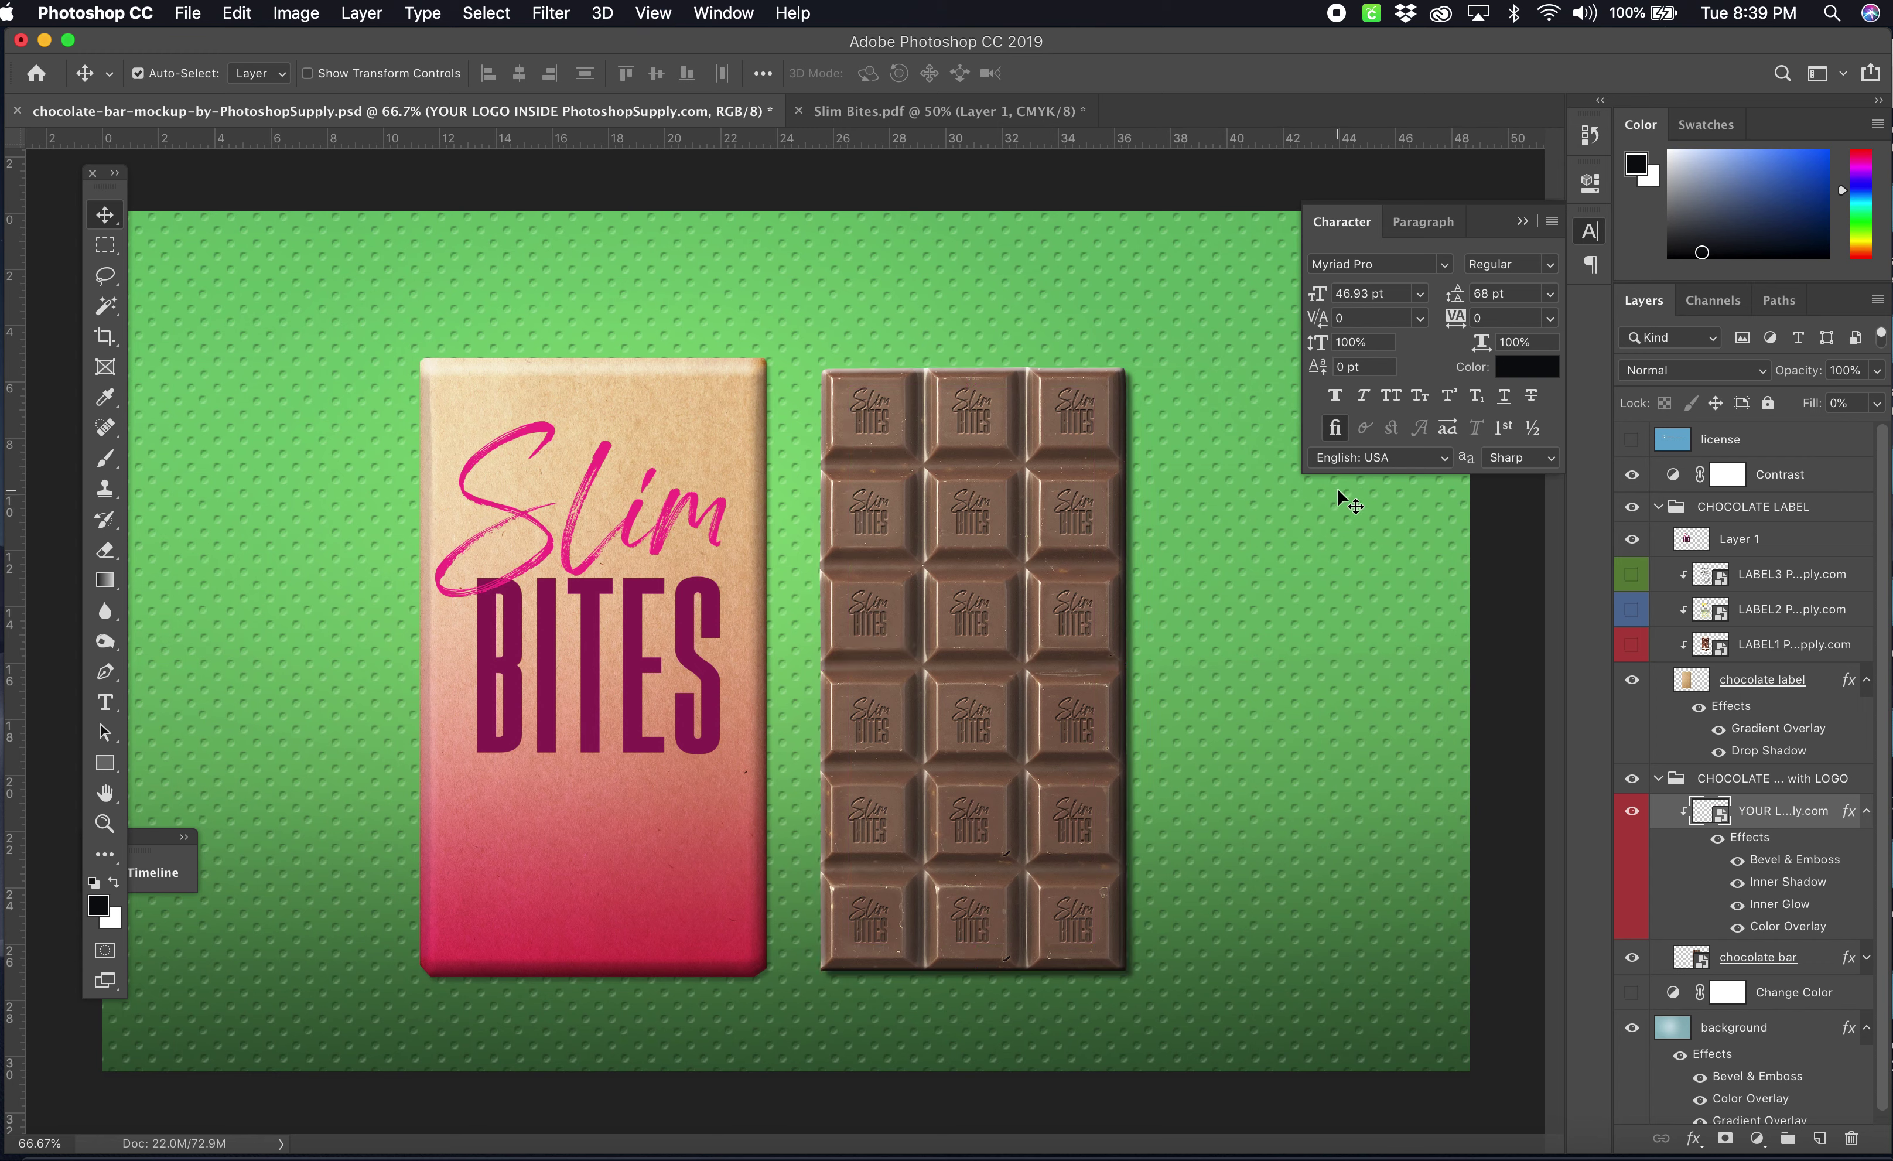
{"action": "scroll", "coordinate": [1810, 699], "scroll_direction": "down", "scroll_amount": 1}
{"action": "left_click", "coordinate": [1632, 464]}
{"action": "left_click", "coordinate": [1632, 496]}
{"action": "left_click", "coordinate": [1631, 670]}
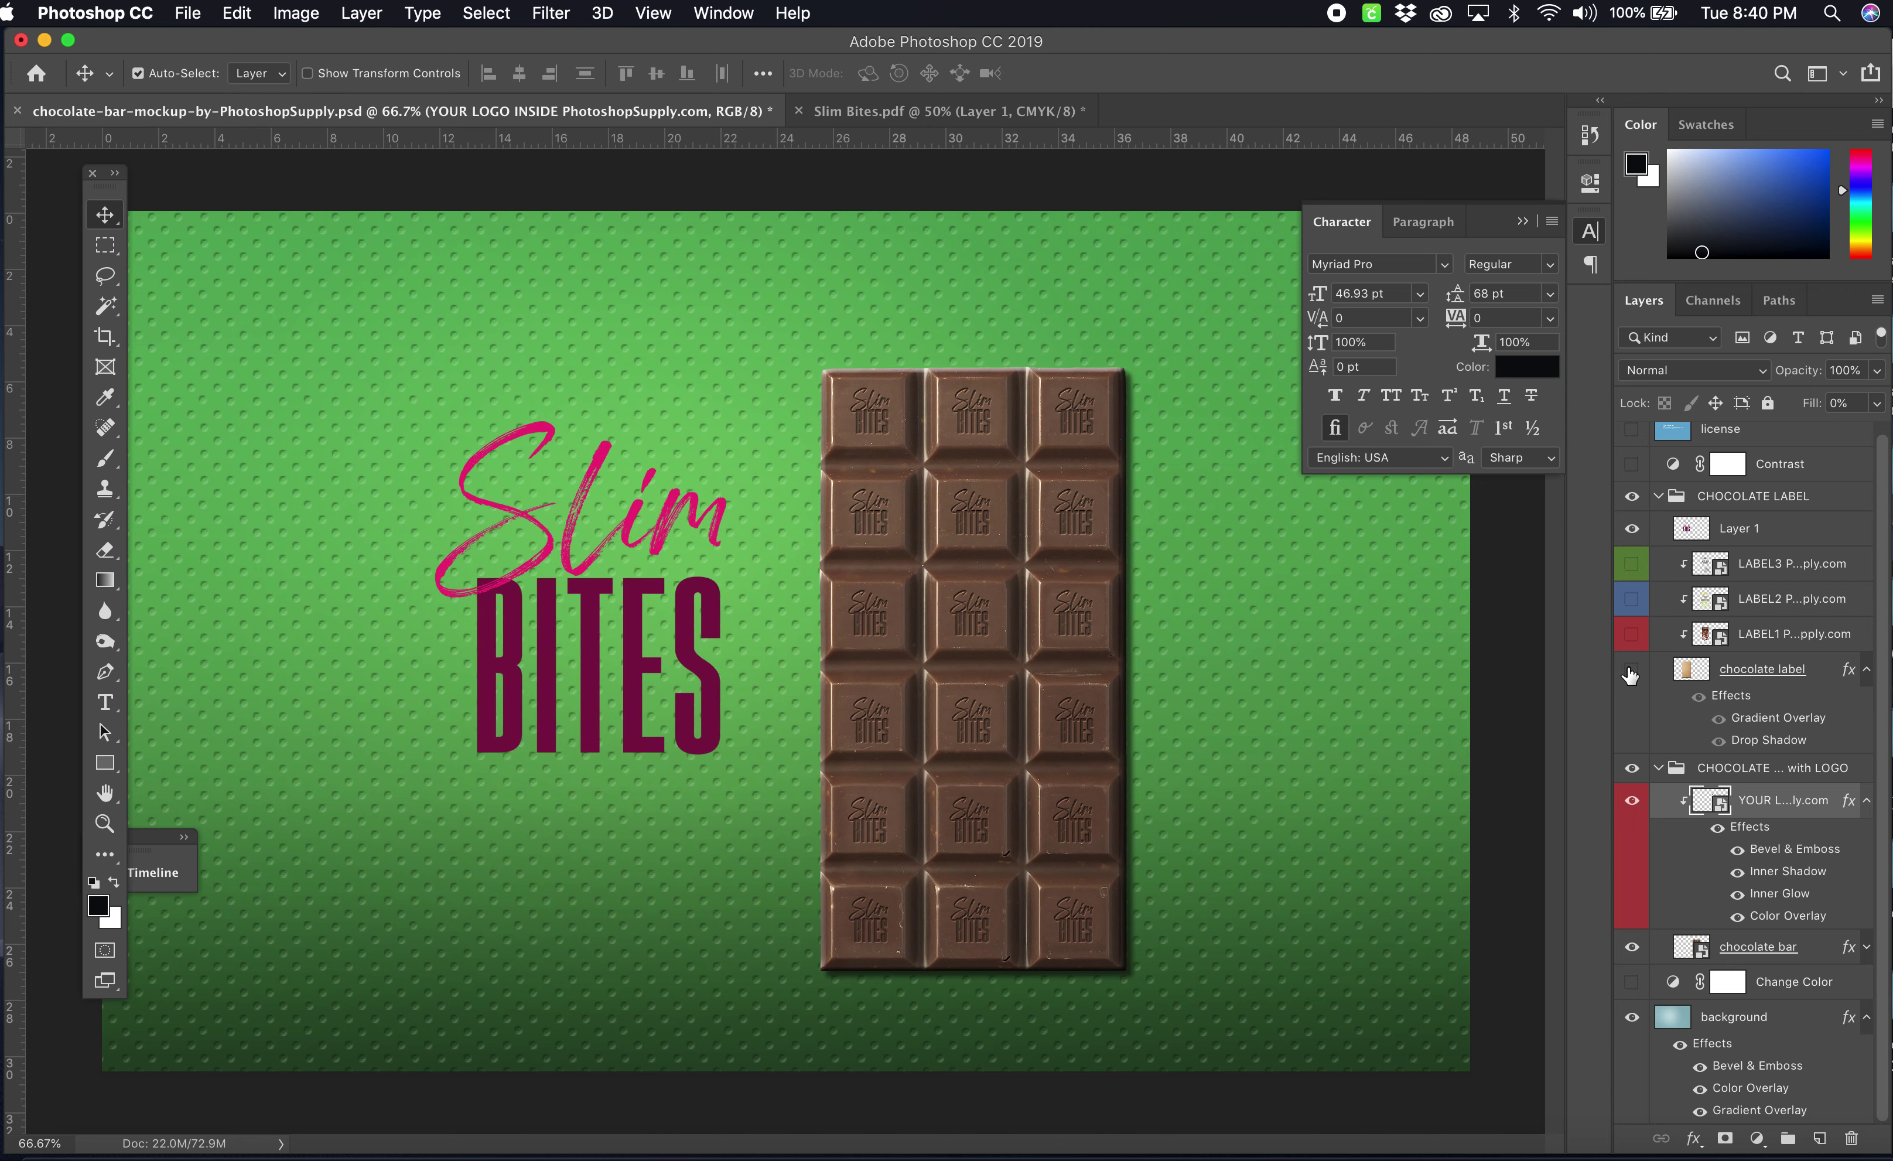
{"action": "left_click", "coordinate": [1632, 768]}
{"action": "left_click", "coordinate": [1632, 769]}
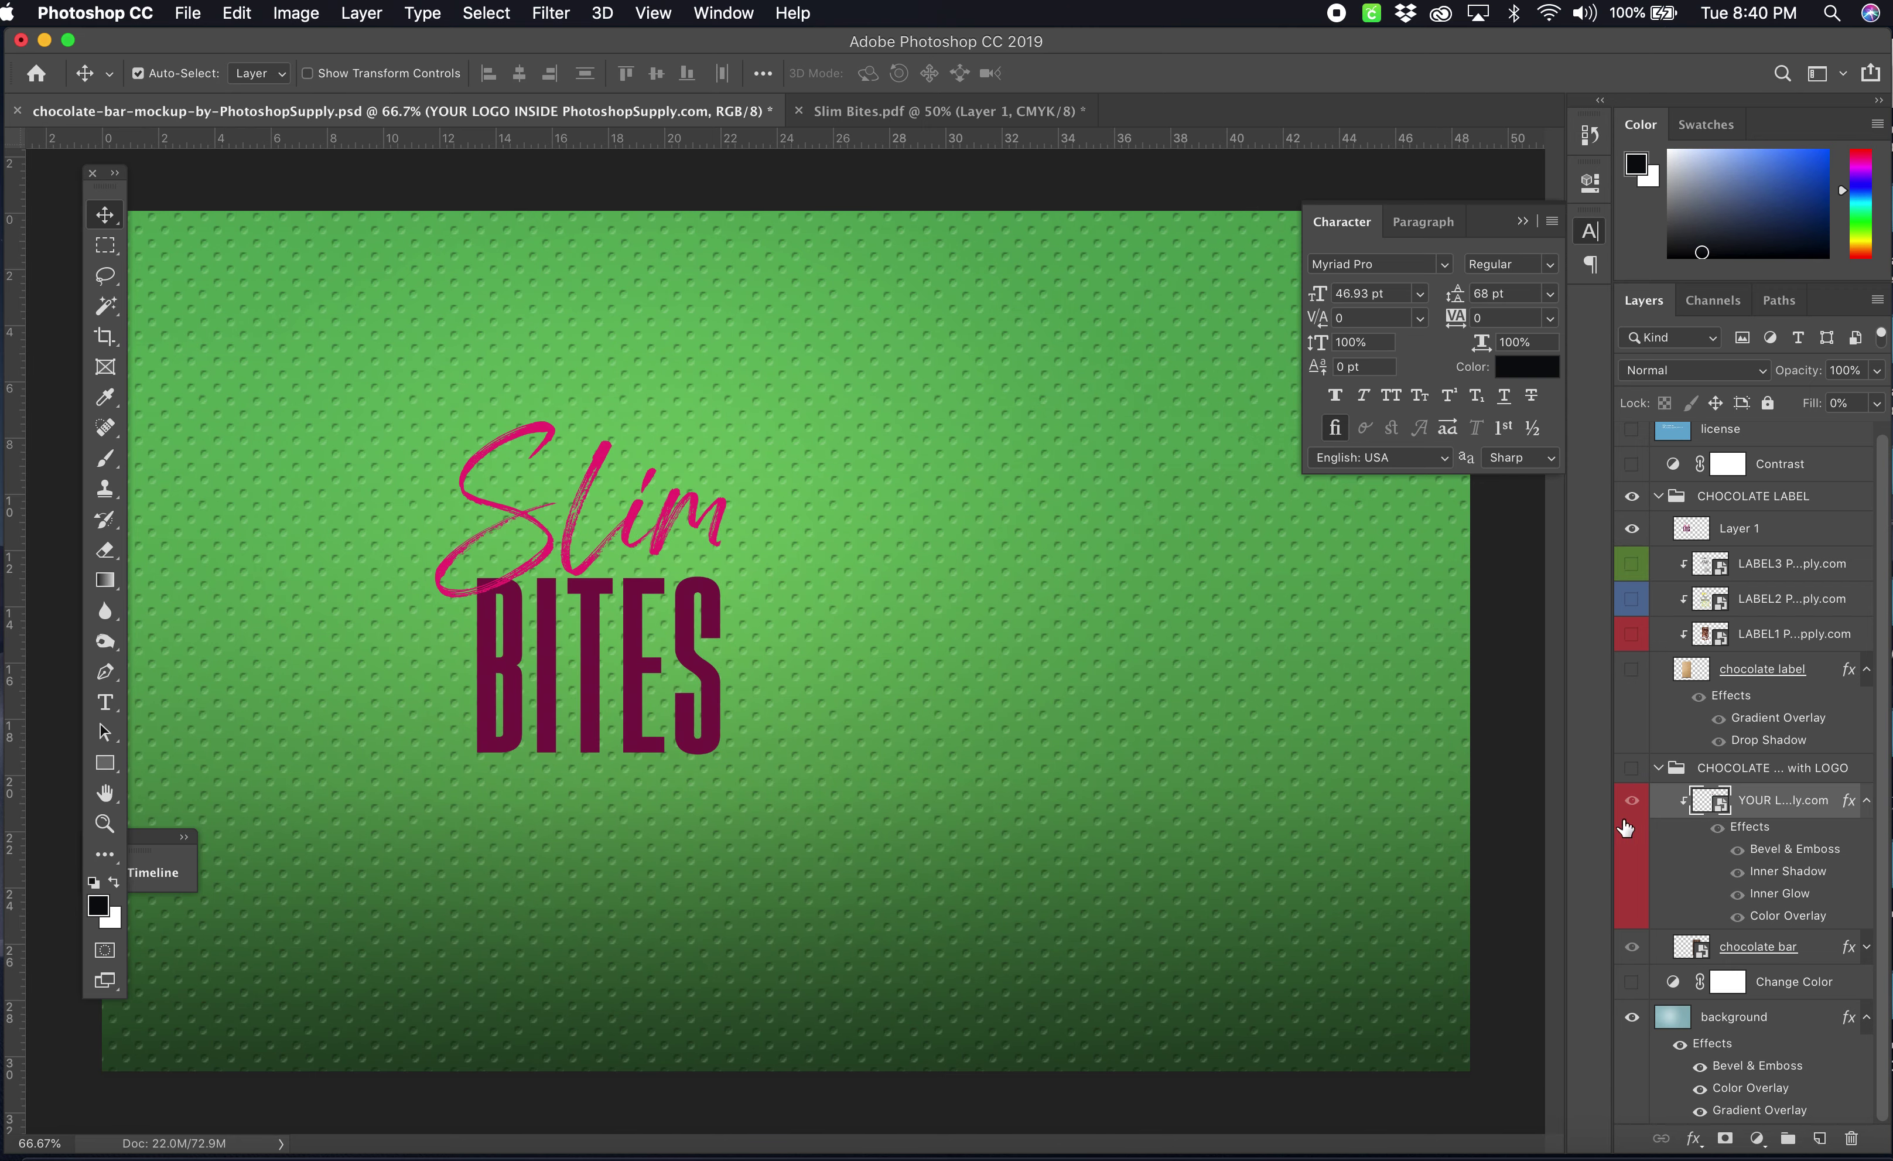
{"action": "left_click", "coordinate": [1632, 949]}
{"action": "left_click", "coordinate": [1632, 1018]}
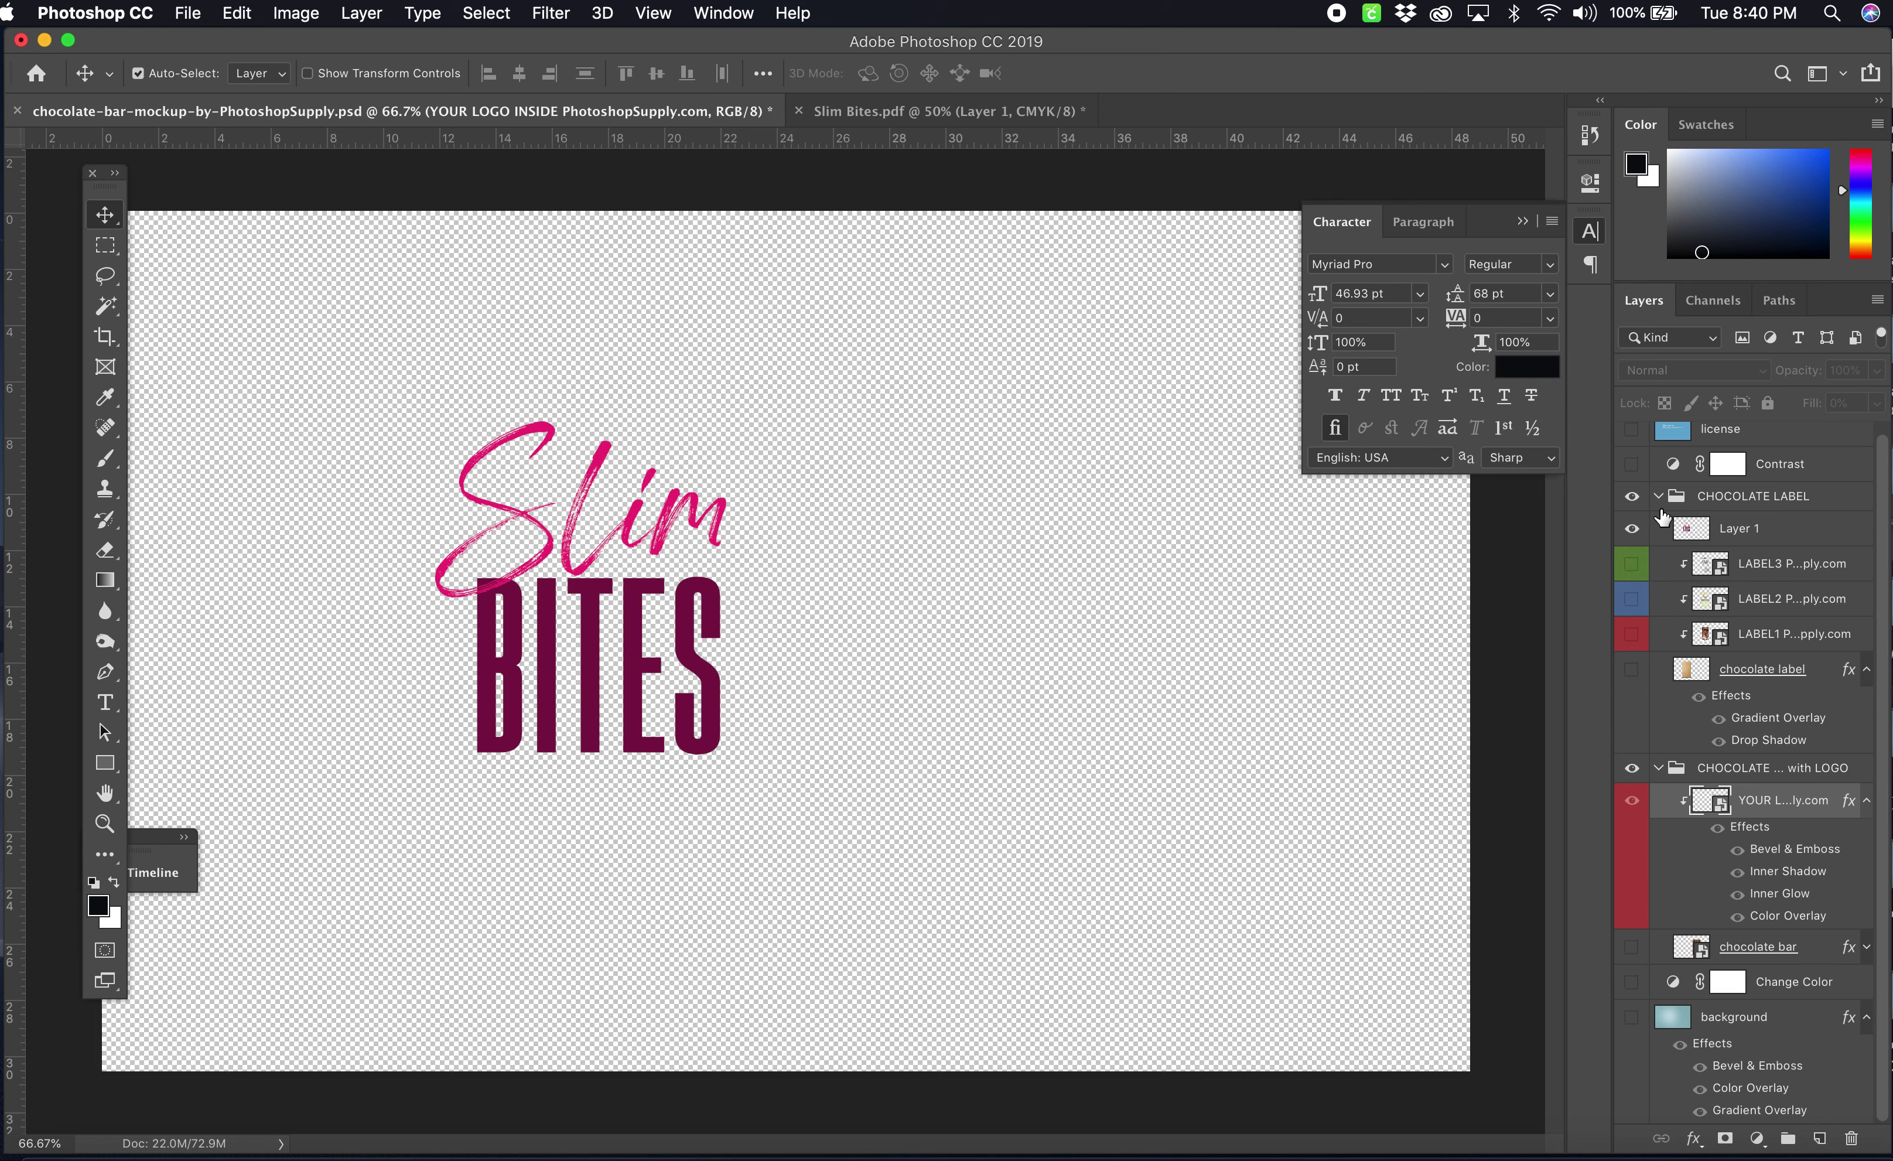
- Show the chocolate label, chocolate bar, logo, background and Contrast layers again, and turn on the Change Color adjustment
{"action": "left_click", "coordinate": [1632, 528]}
{"action": "left_click", "coordinate": [1633, 530]}
{"action": "left_click", "coordinate": [1631, 670]}
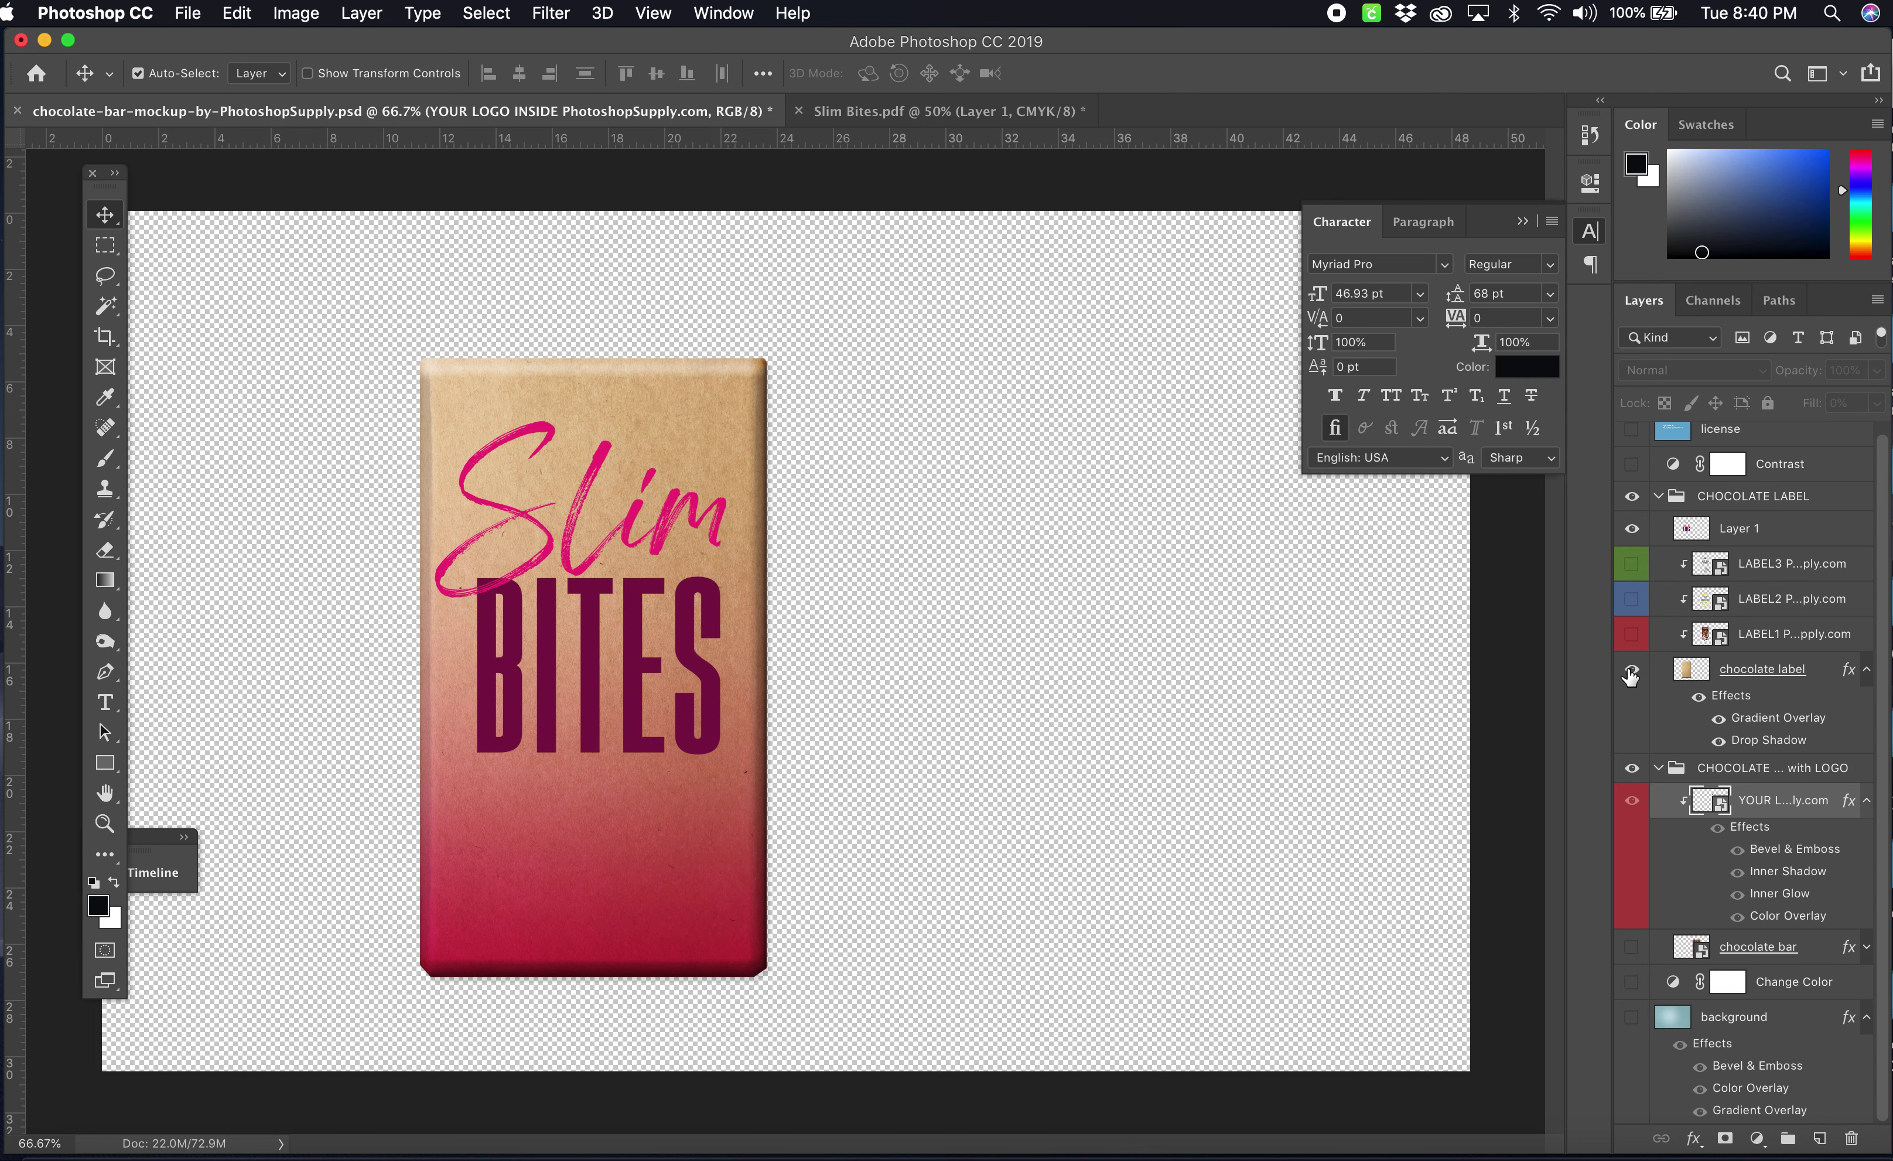
{"action": "left_click", "coordinate": [1632, 809]}
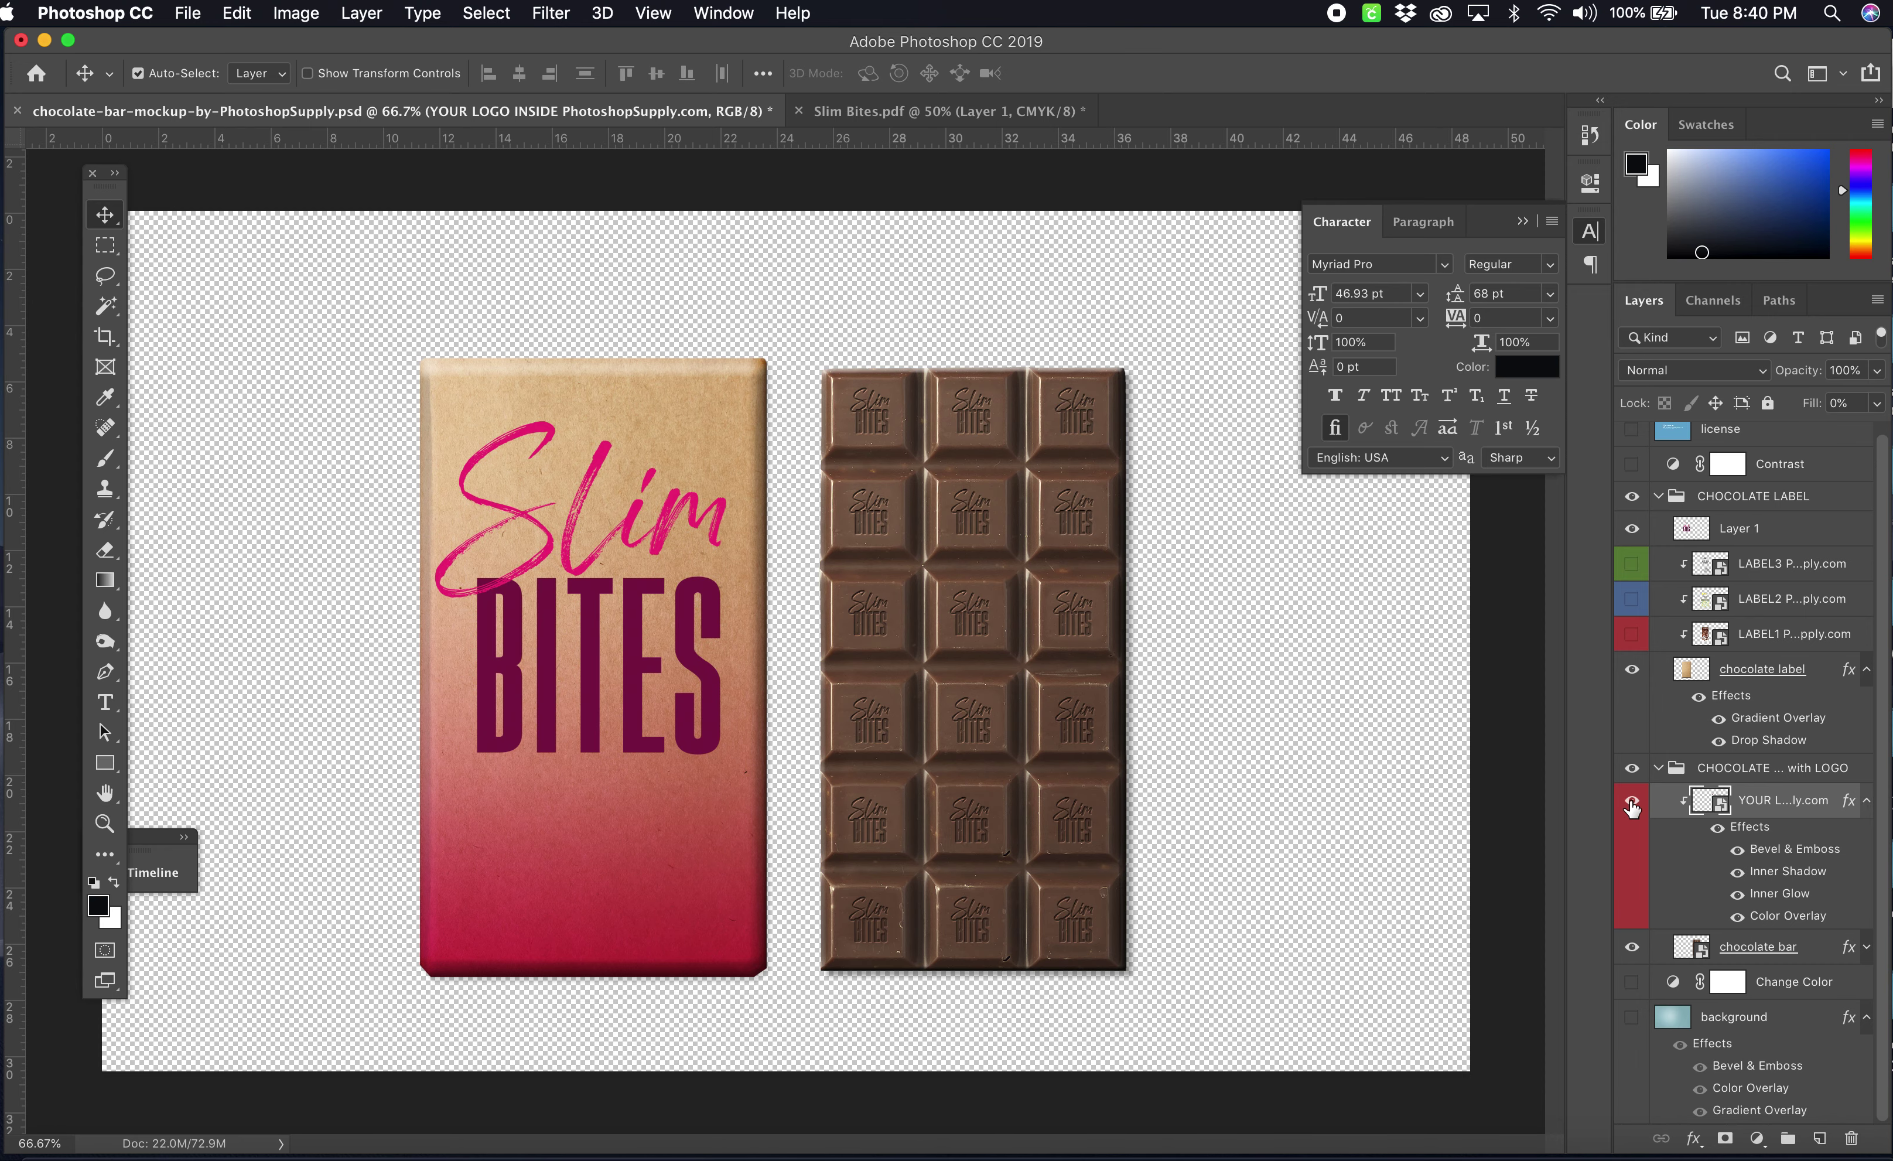
{"action": "left_click", "coordinate": [1632, 1018]}
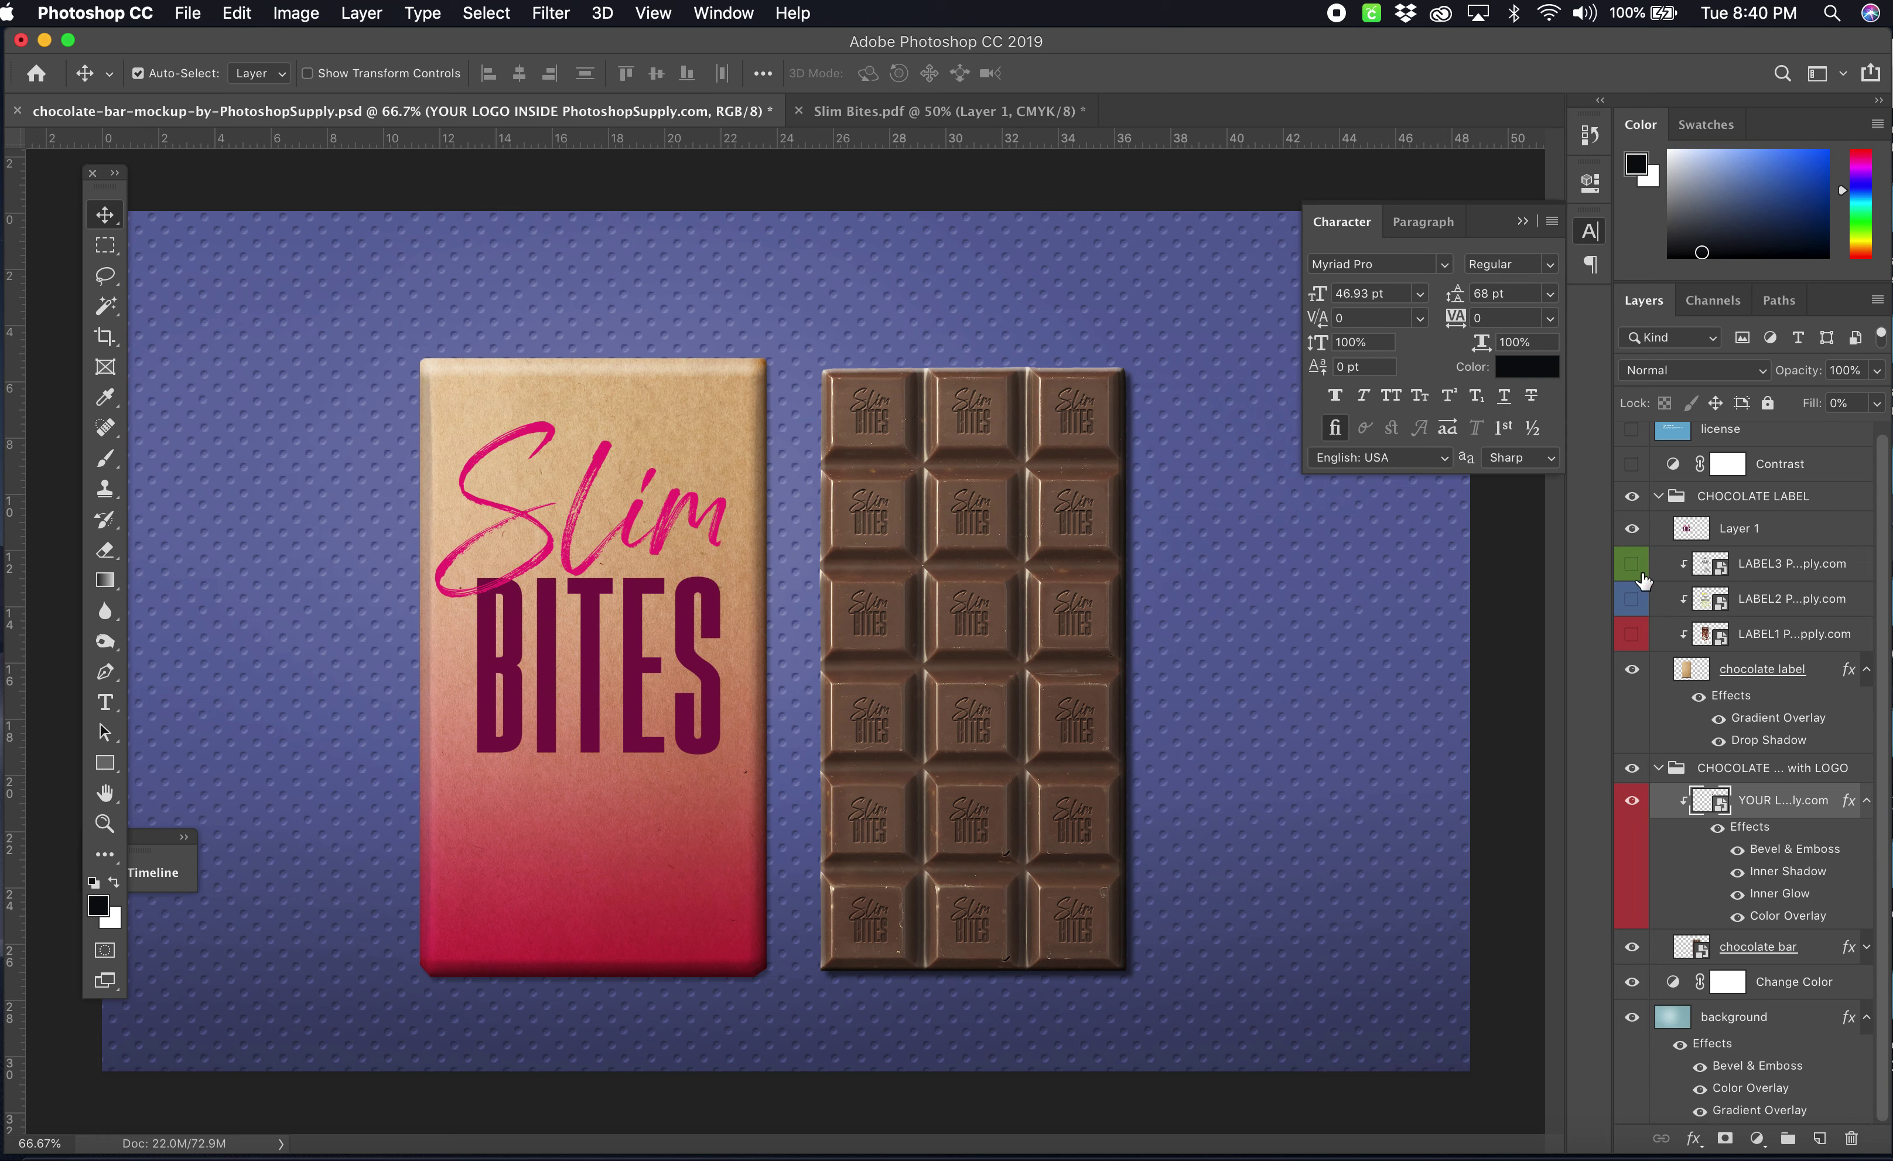
{"action": "left_click", "coordinate": [1632, 464]}
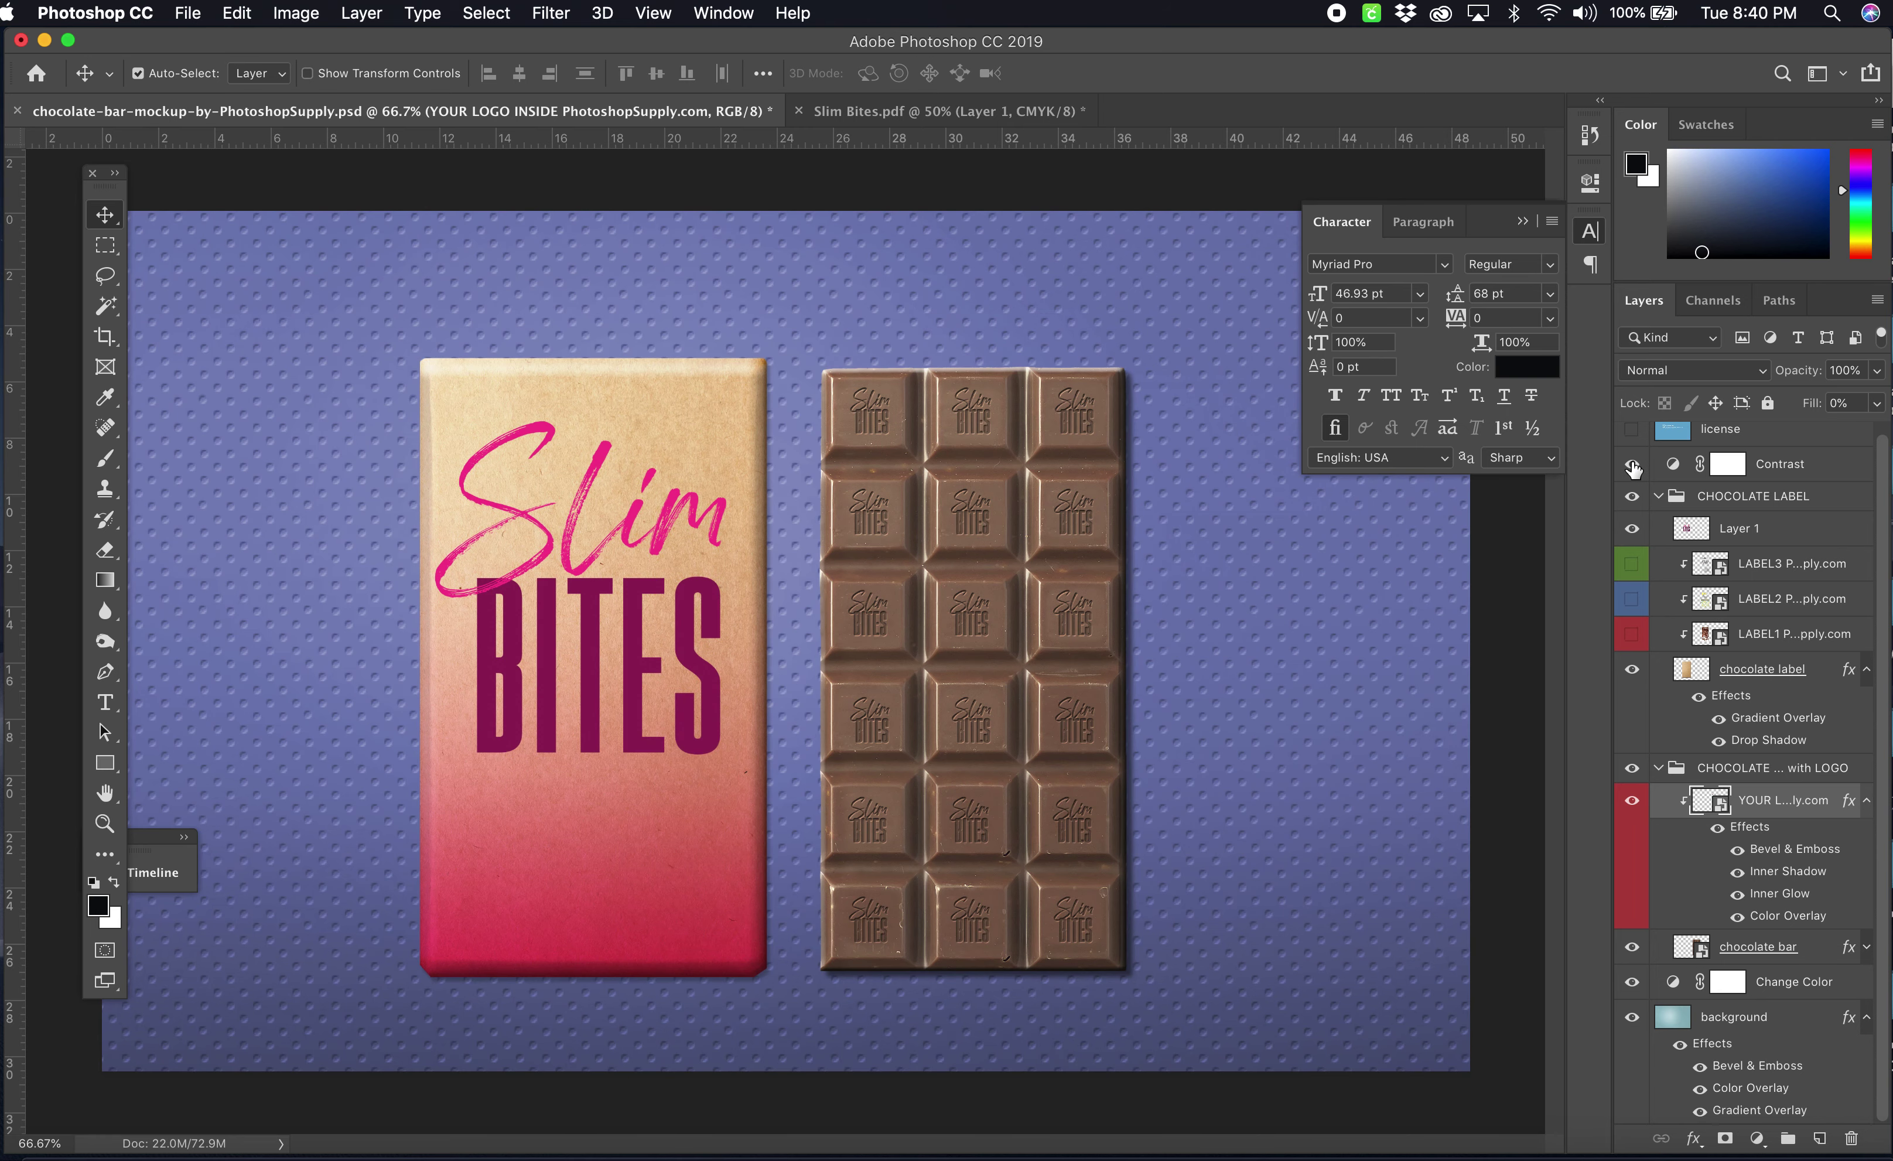
{"action": "scroll", "coordinate": [1633, 502], "scroll_direction": "up", "scroll_amount": 1}
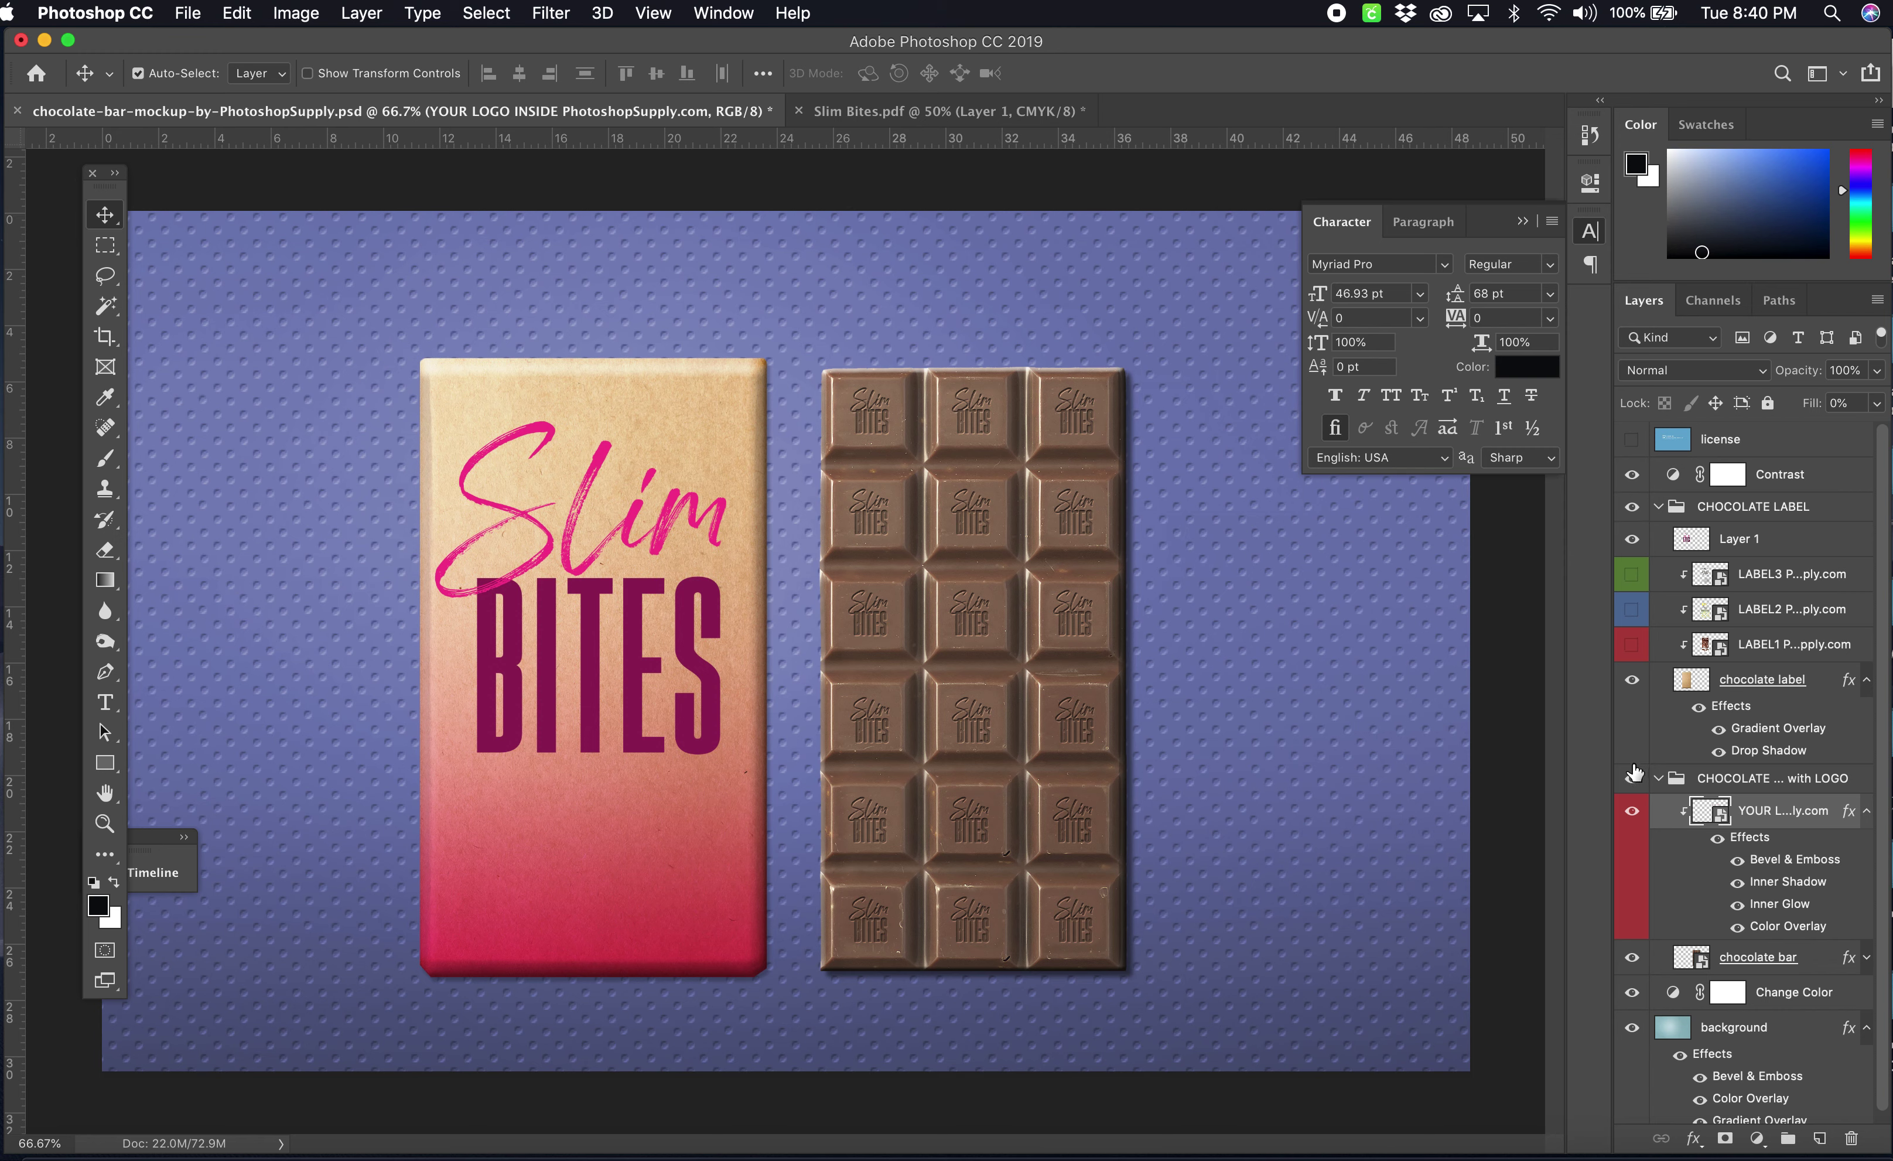
{"action": "scroll", "coordinate": [1634, 988], "scroll_direction": "down", "scroll_amount": 1}
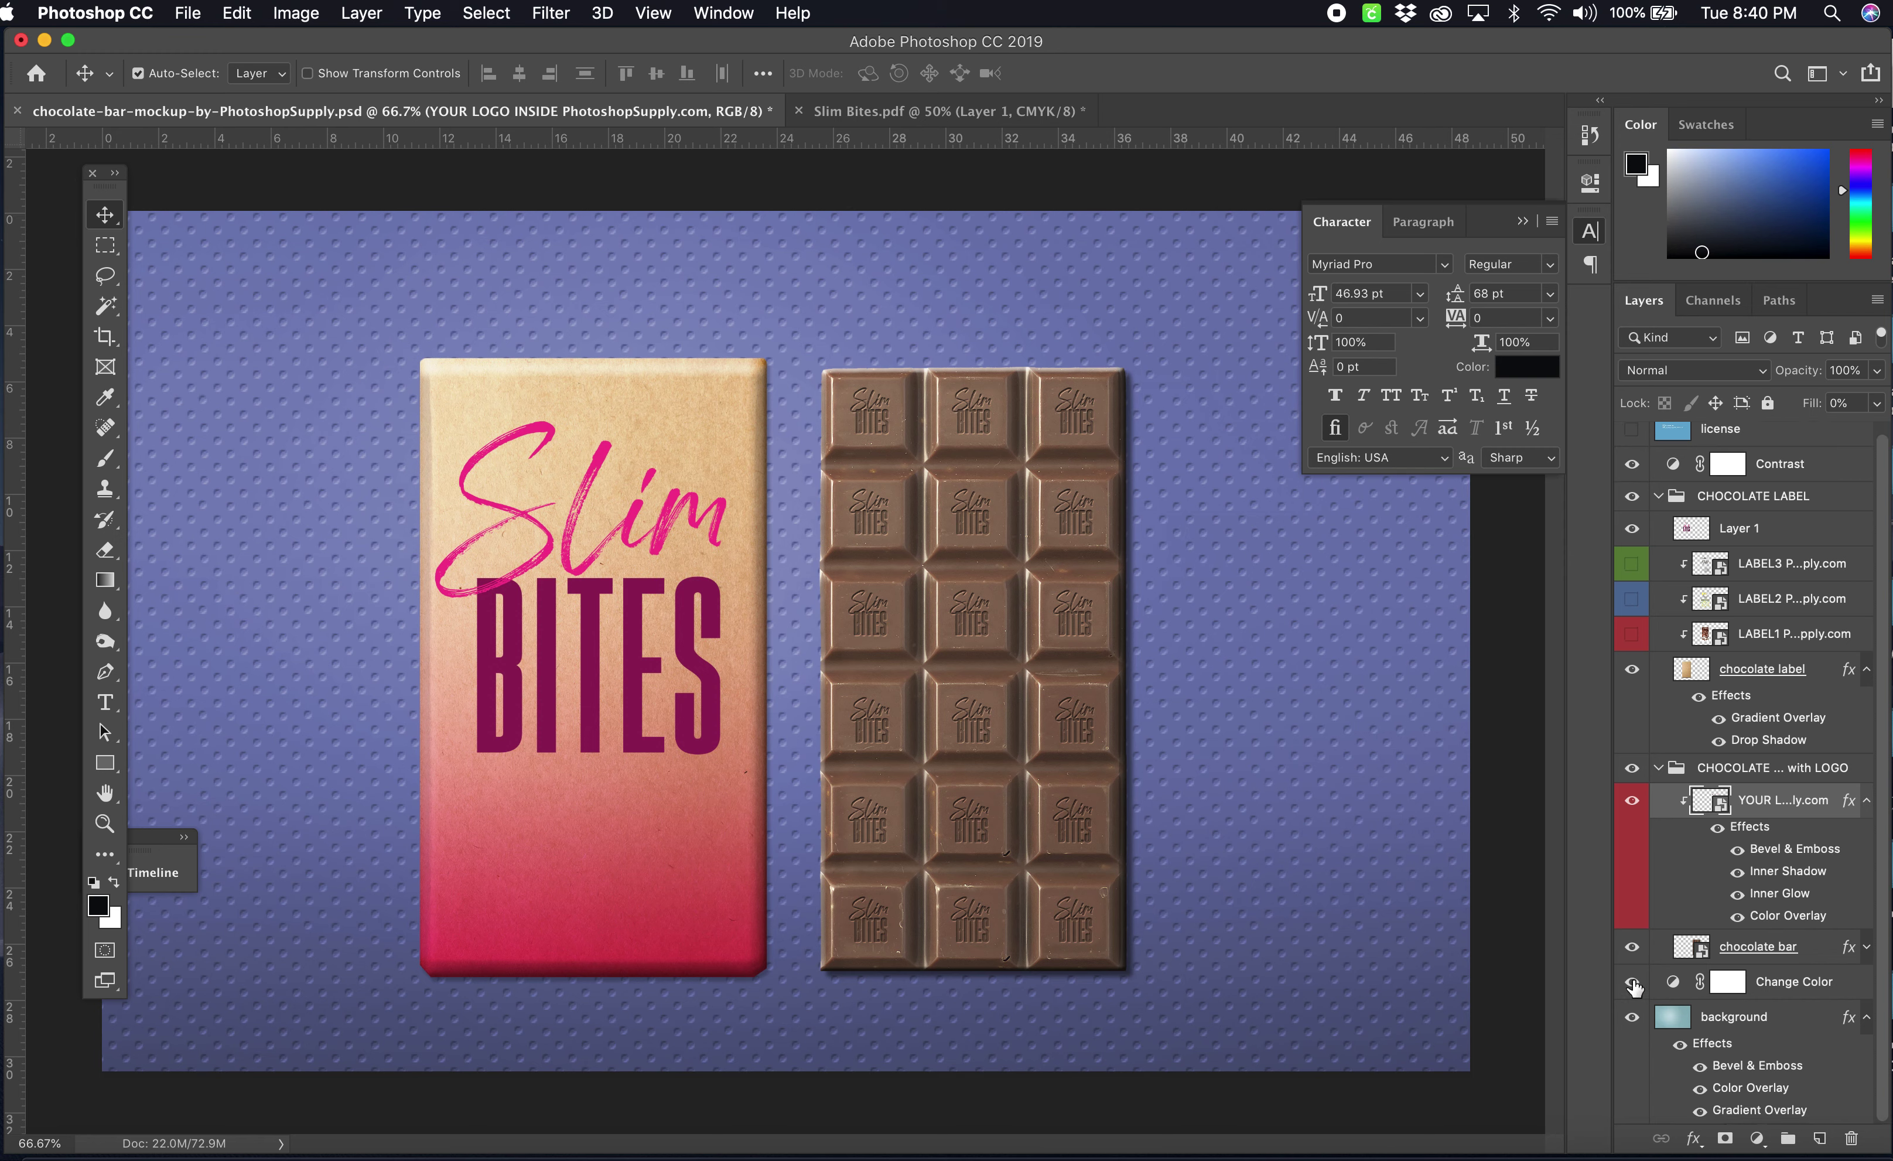
- Briefly hide and show the chocolate bar layer and the chocolate label layer to check what each contributes to the mockup
{"action": "scroll", "coordinate": [1634, 985], "scroll_direction": "up", "scroll_amount": 1}
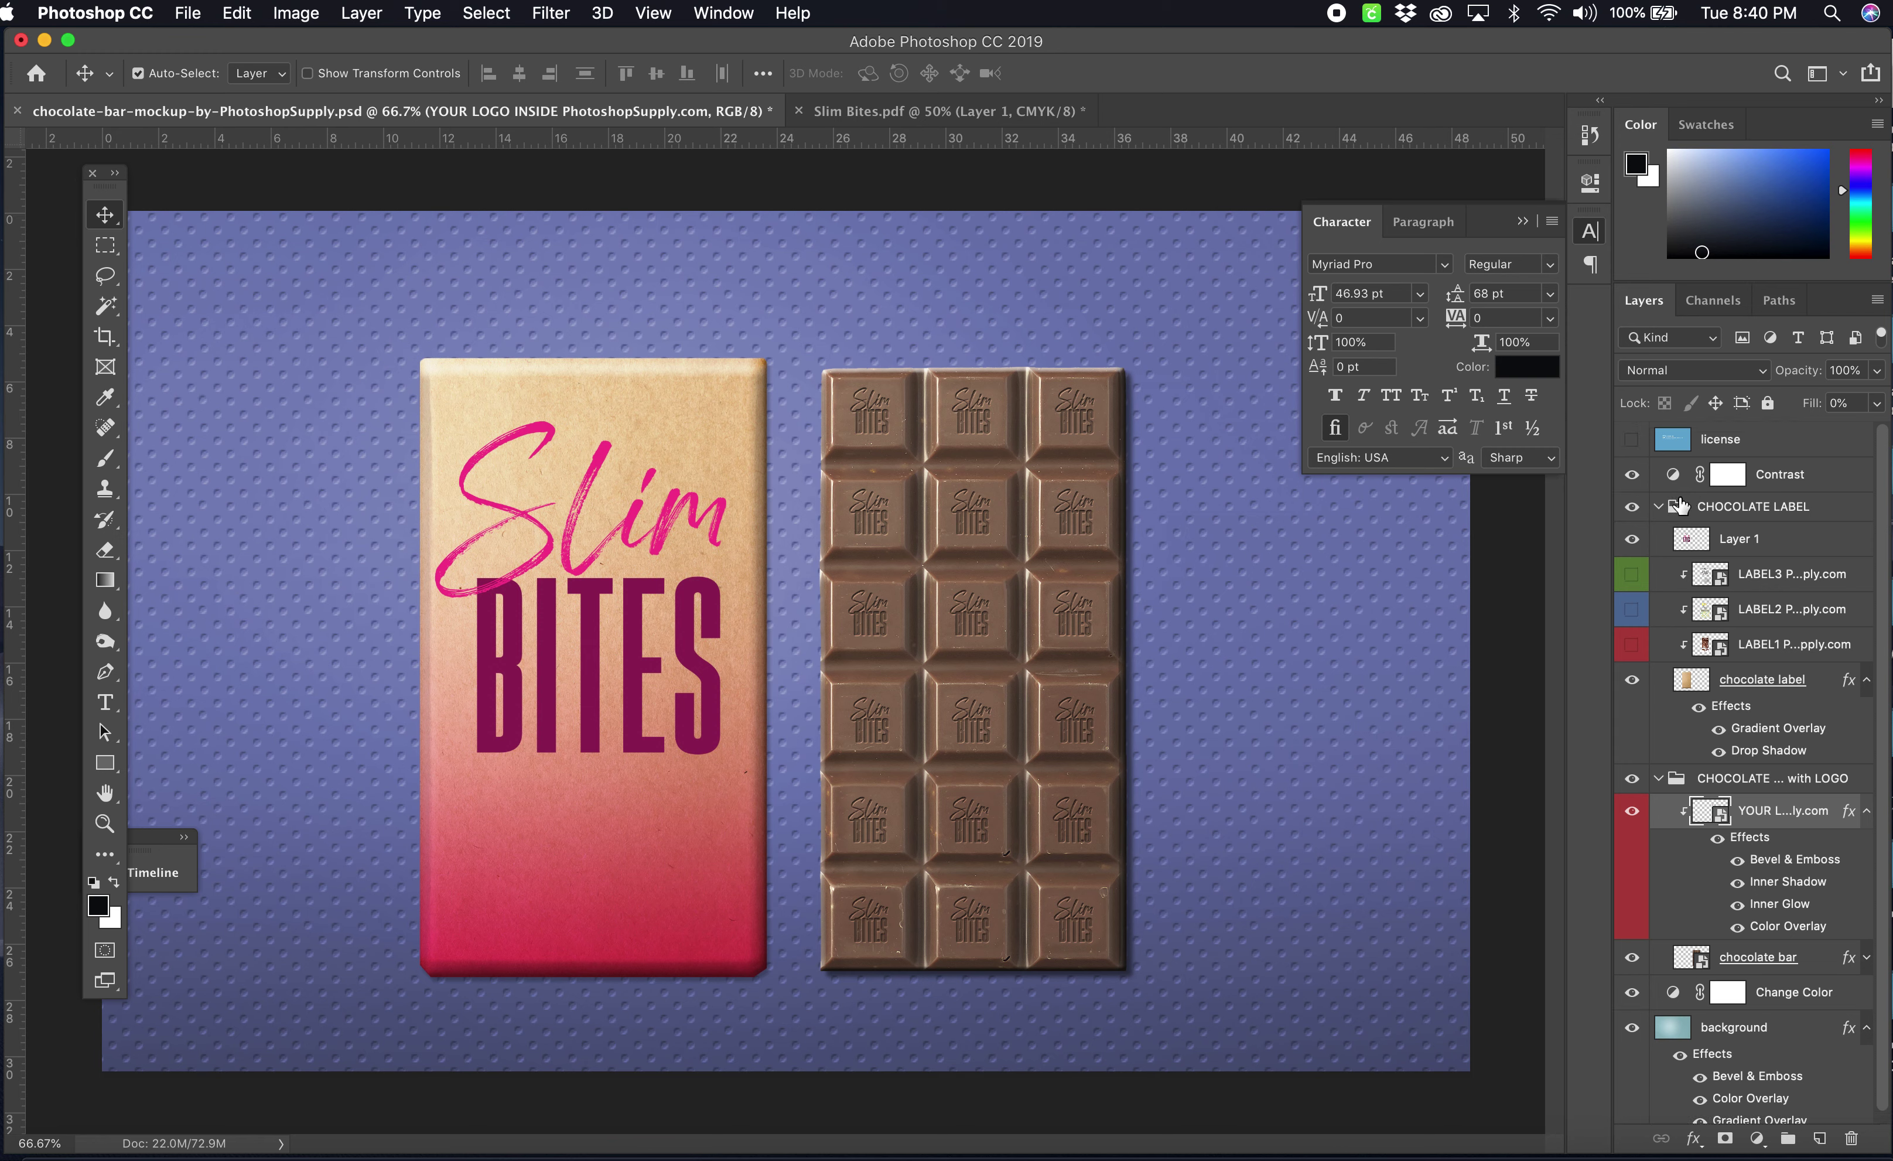
{"action": "left_click", "coordinate": [1631, 542]}
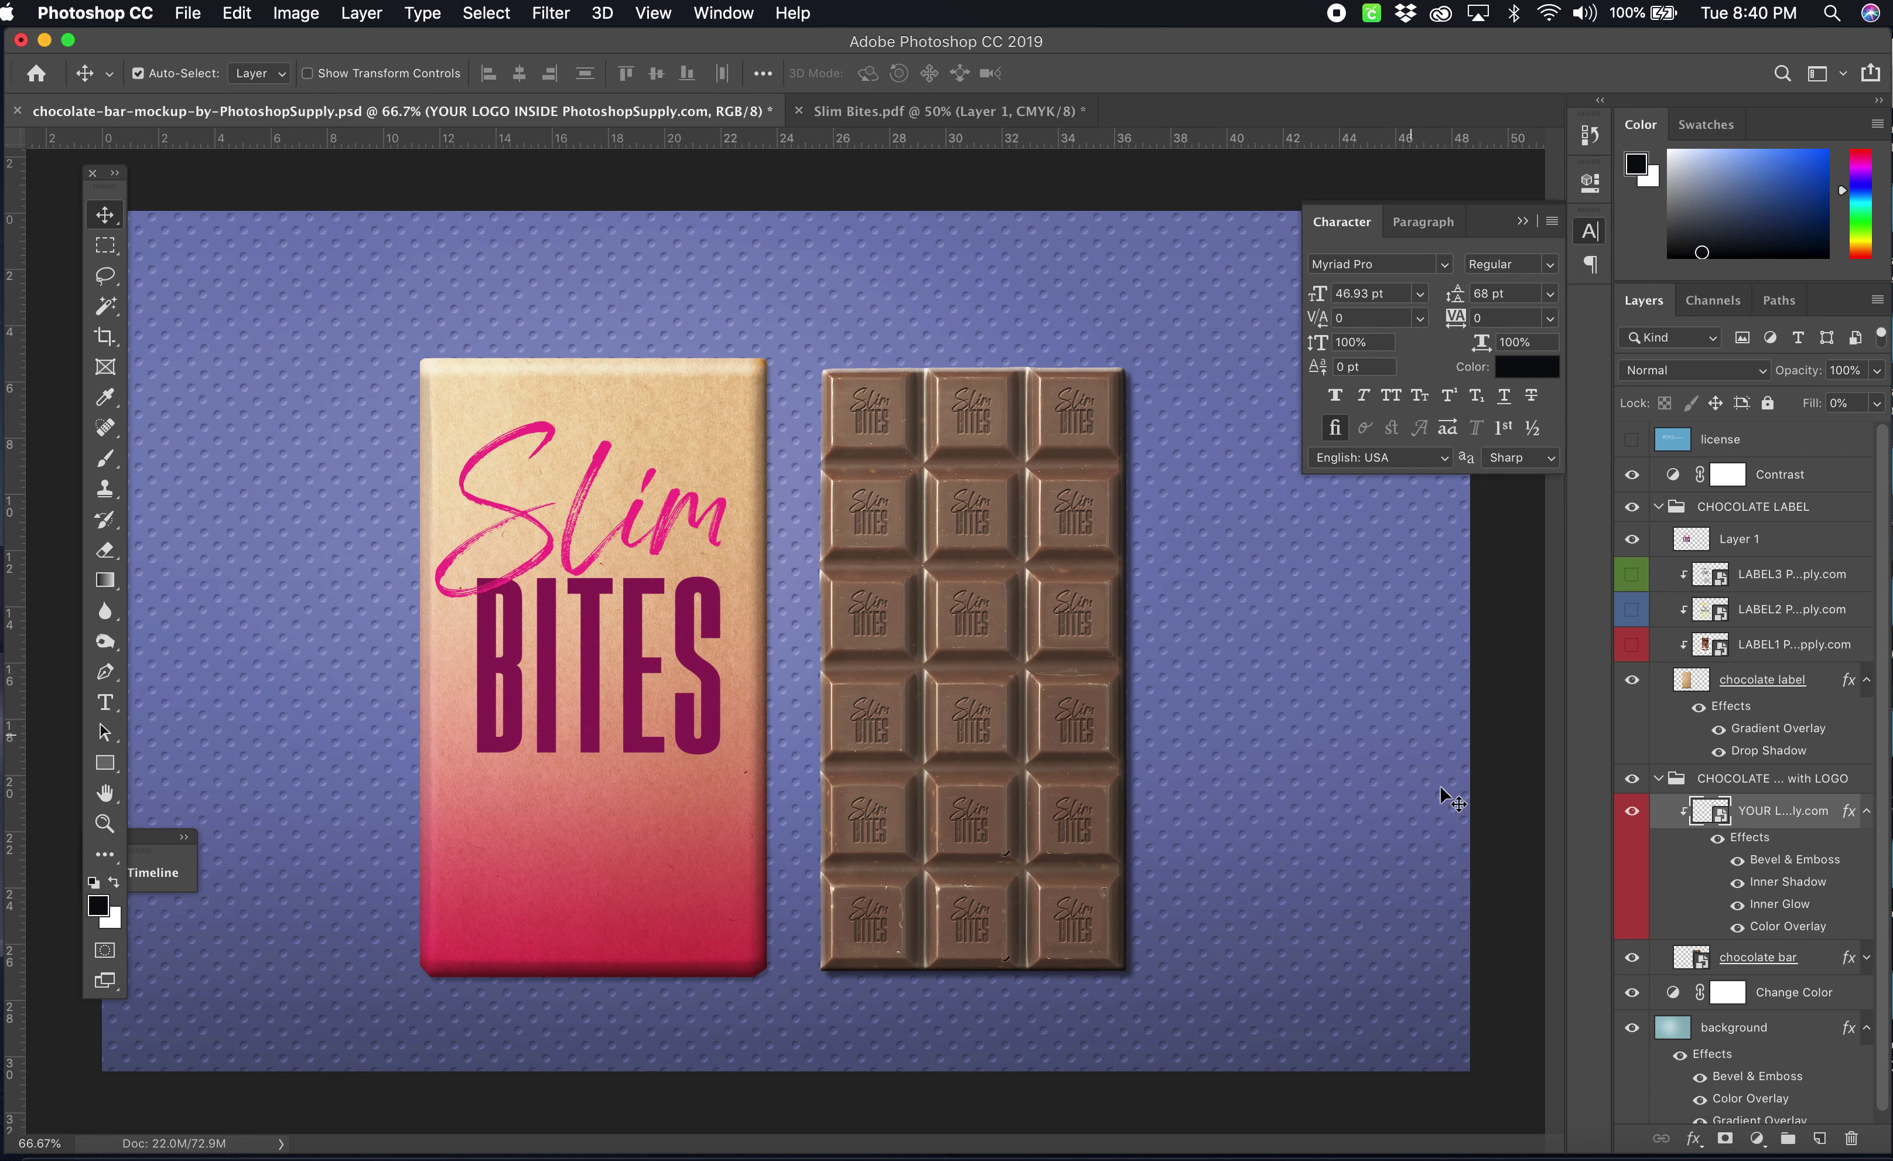
{"action": "scroll", "coordinate": [1778, 963], "scroll_direction": "down", "scroll_amount": 1}
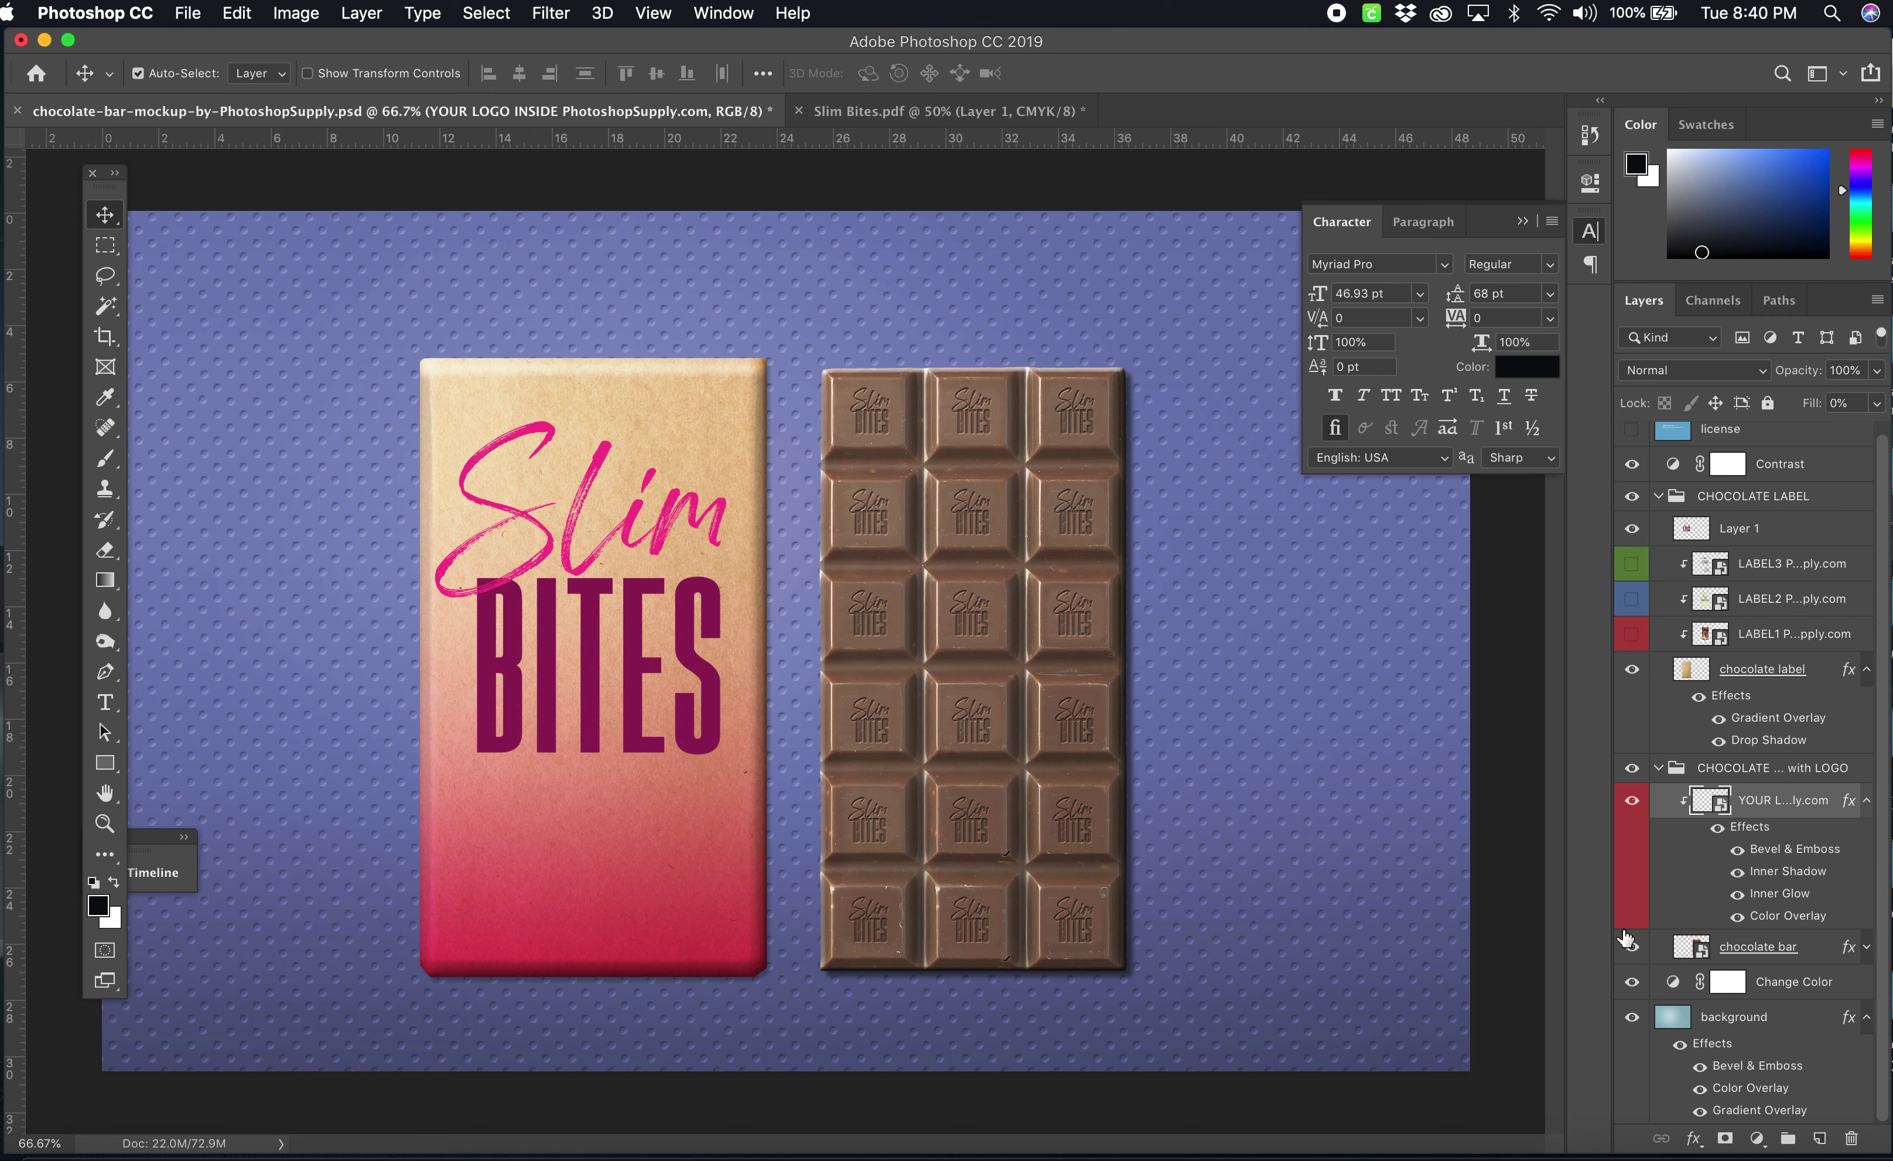
{"action": "left_click", "coordinate": [1631, 947]}
{"action": "left_click", "coordinate": [1632, 948]}
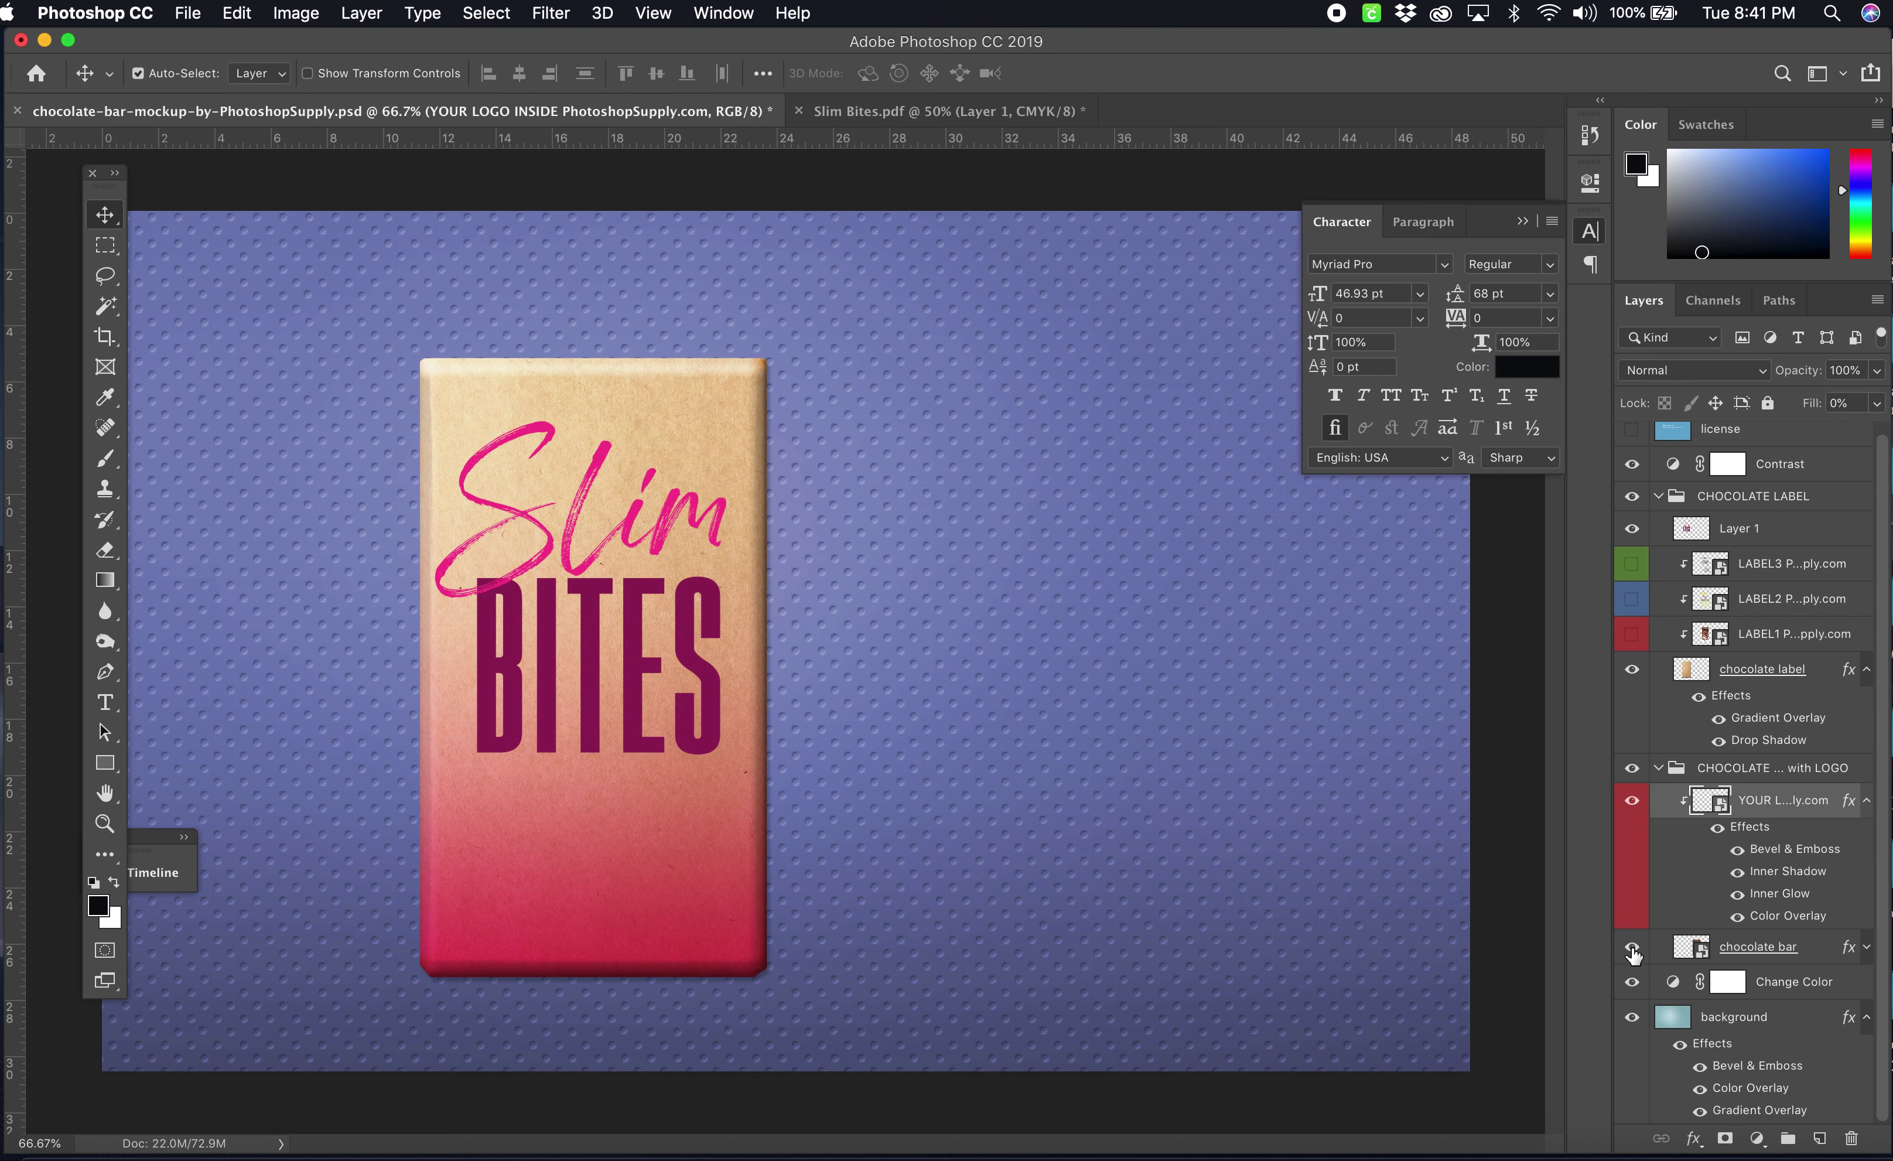
{"action": "left_click", "coordinate": [1631, 671]}
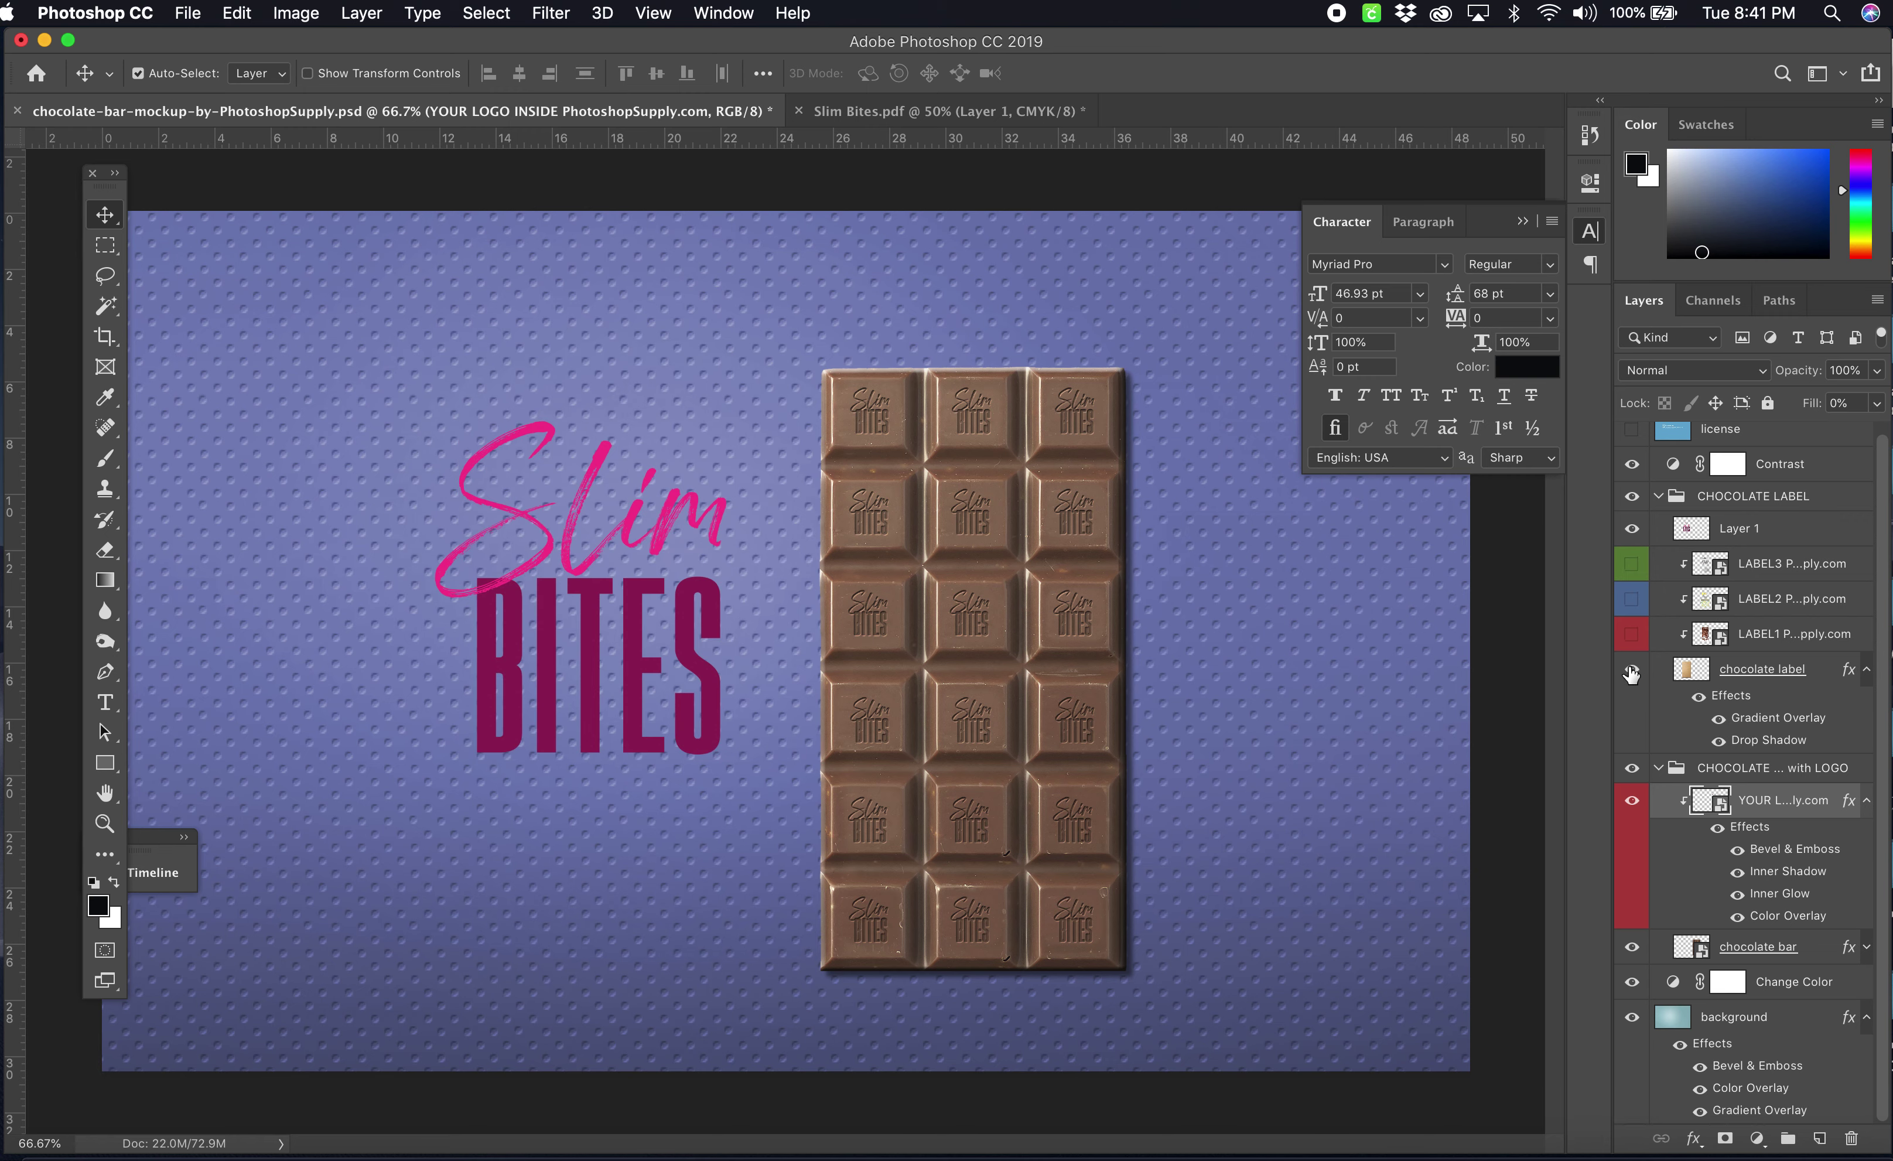
{"action": "left_click", "coordinate": [1631, 671]}
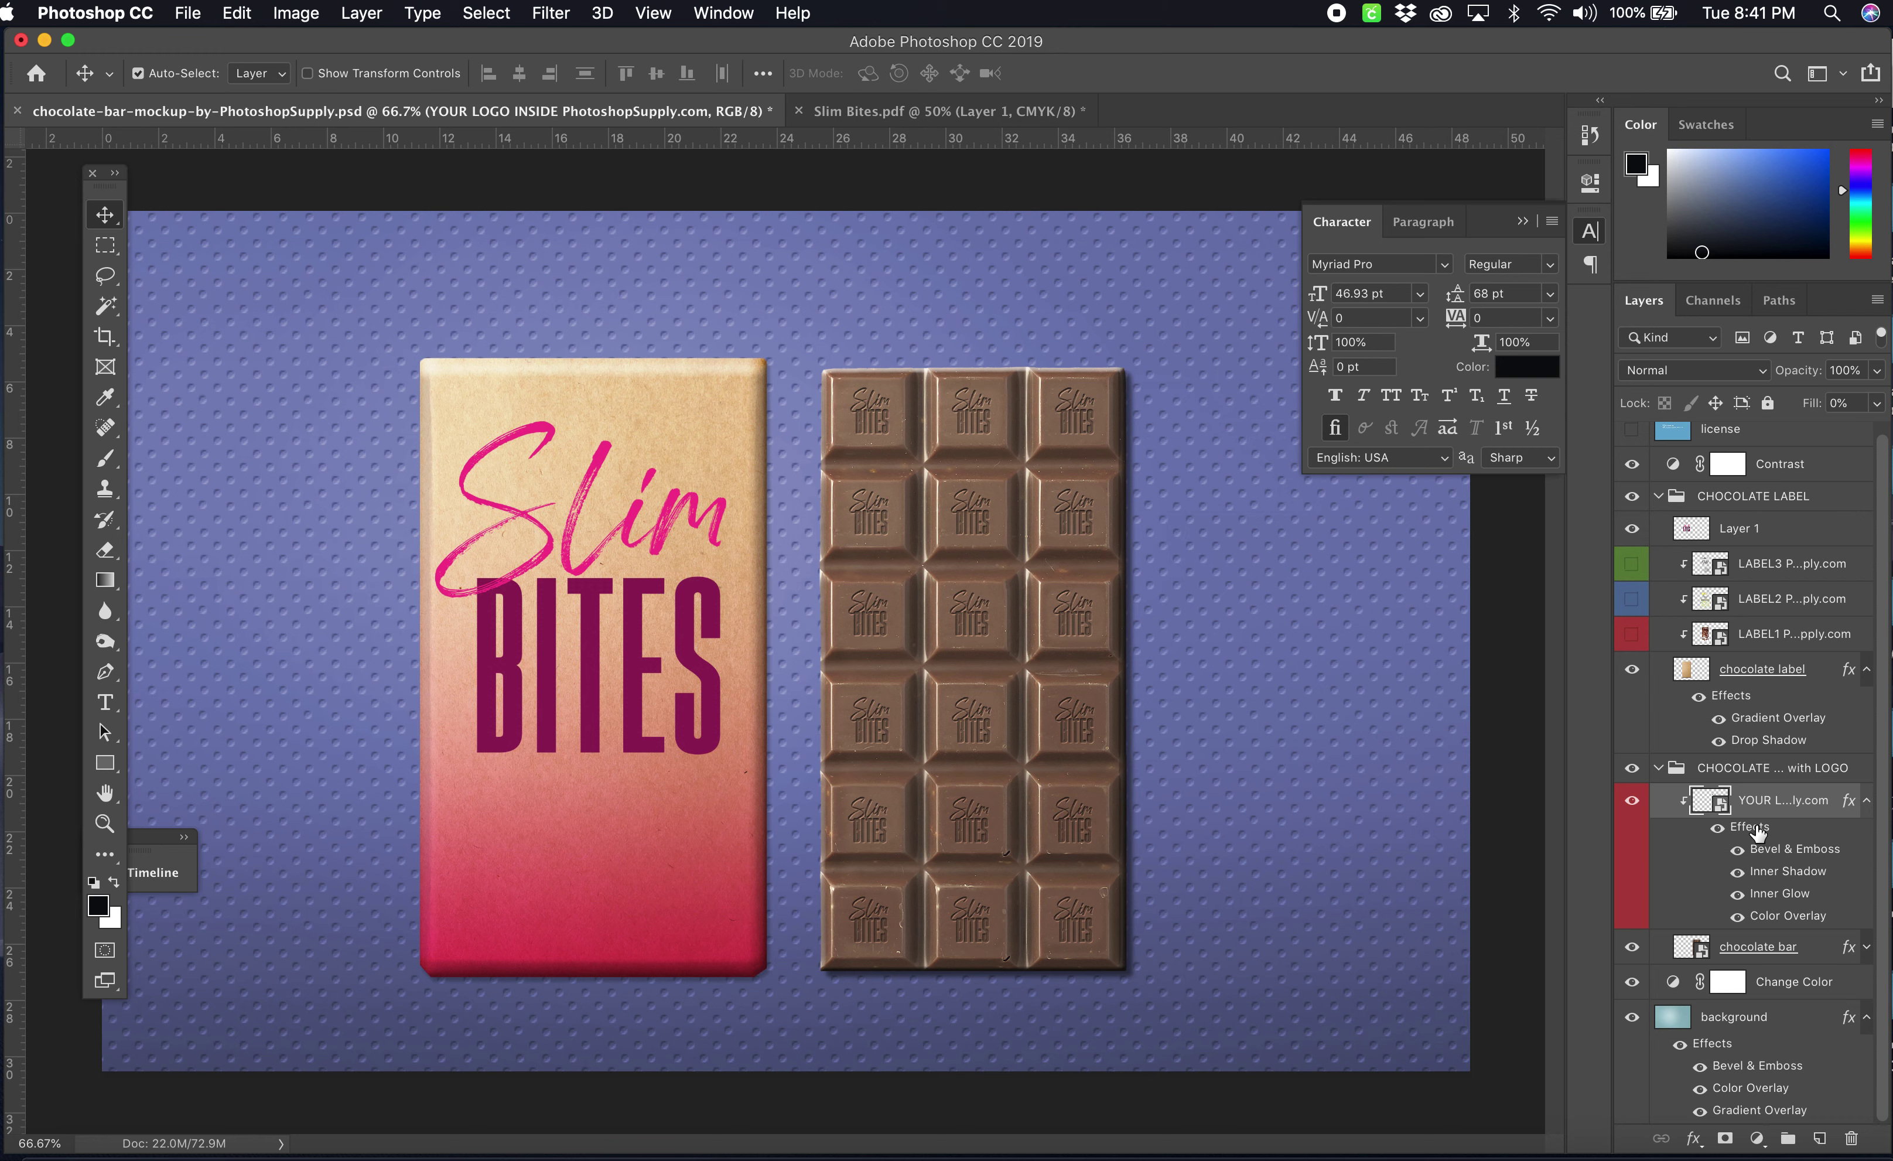